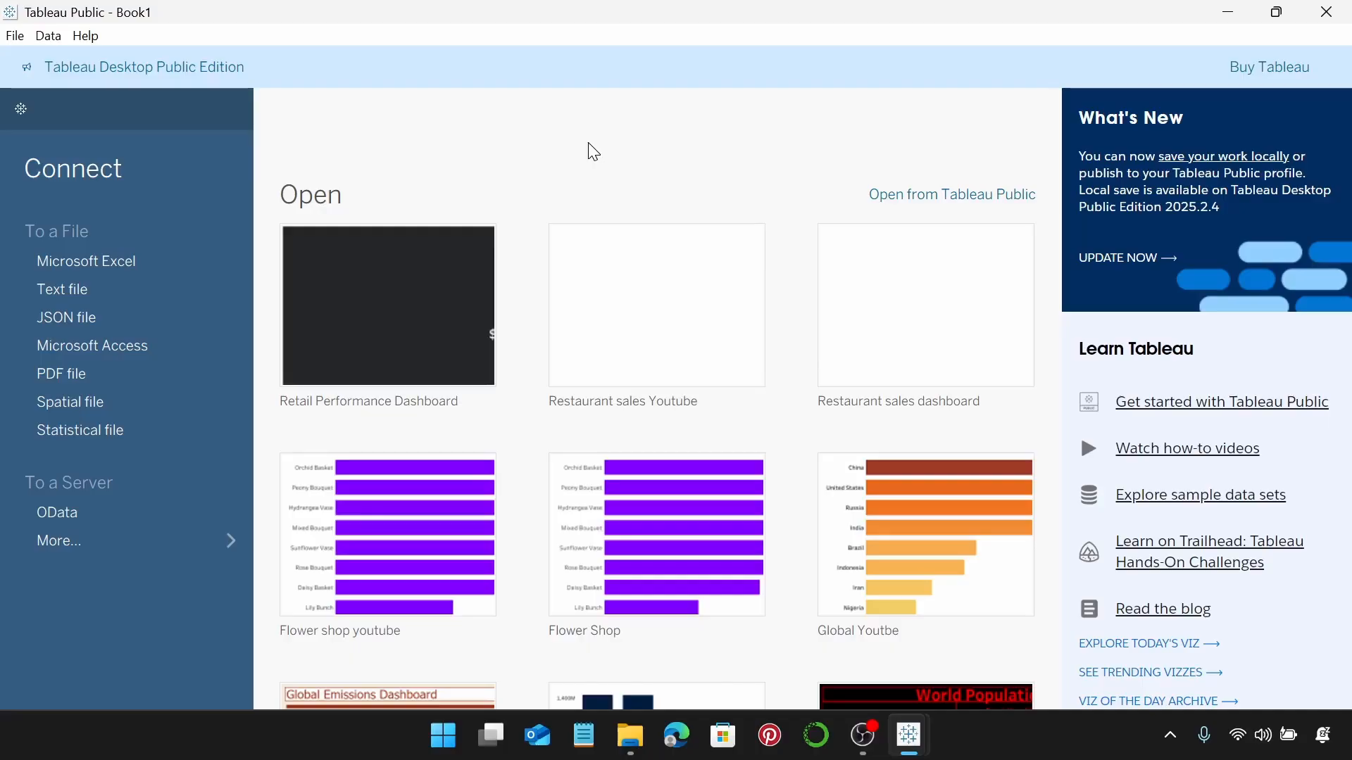
Step: Connect to the text file Retail Store Sales.csv and look through its columns in the data preview
{"action": "left_click", "coordinate": [93, 291]}
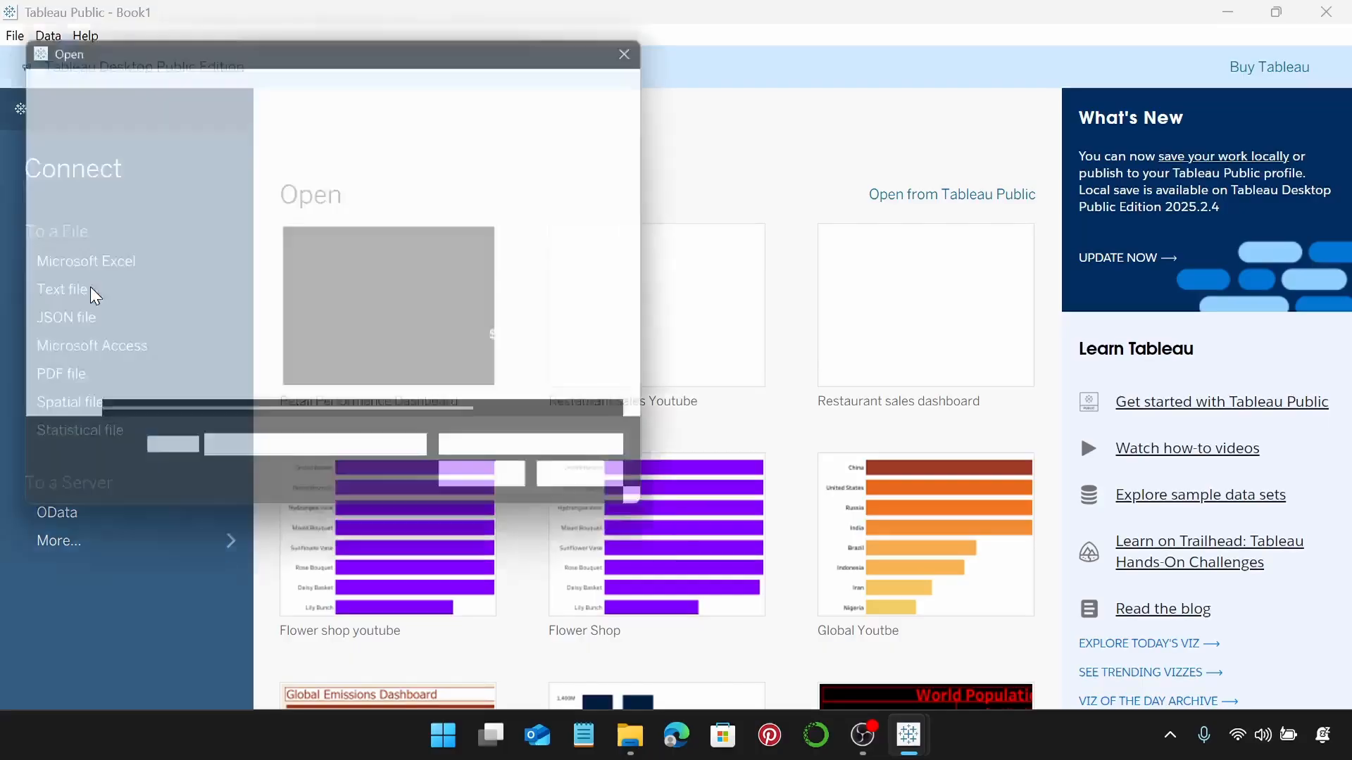
{"action": "left_click", "coordinate": [291, 195]}
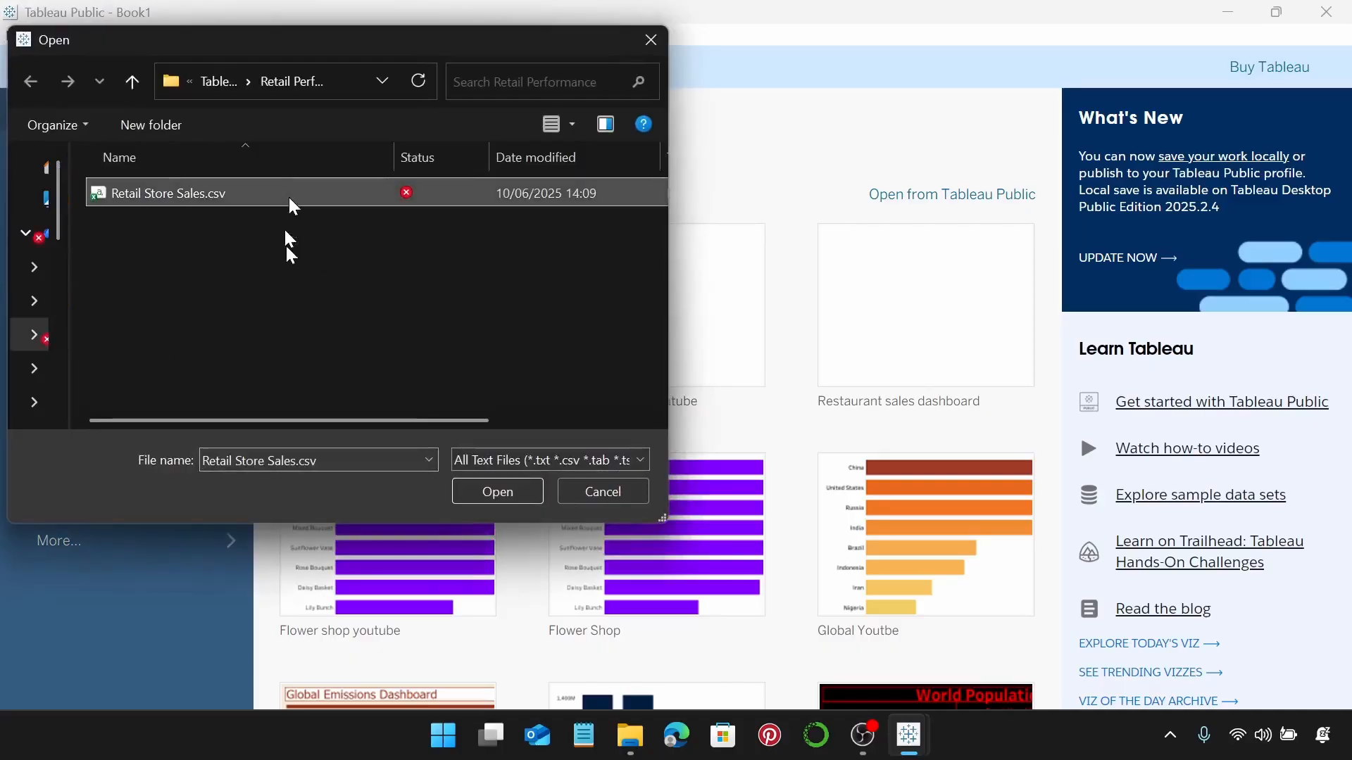
{"action": "left_click", "coordinate": [475, 484]}
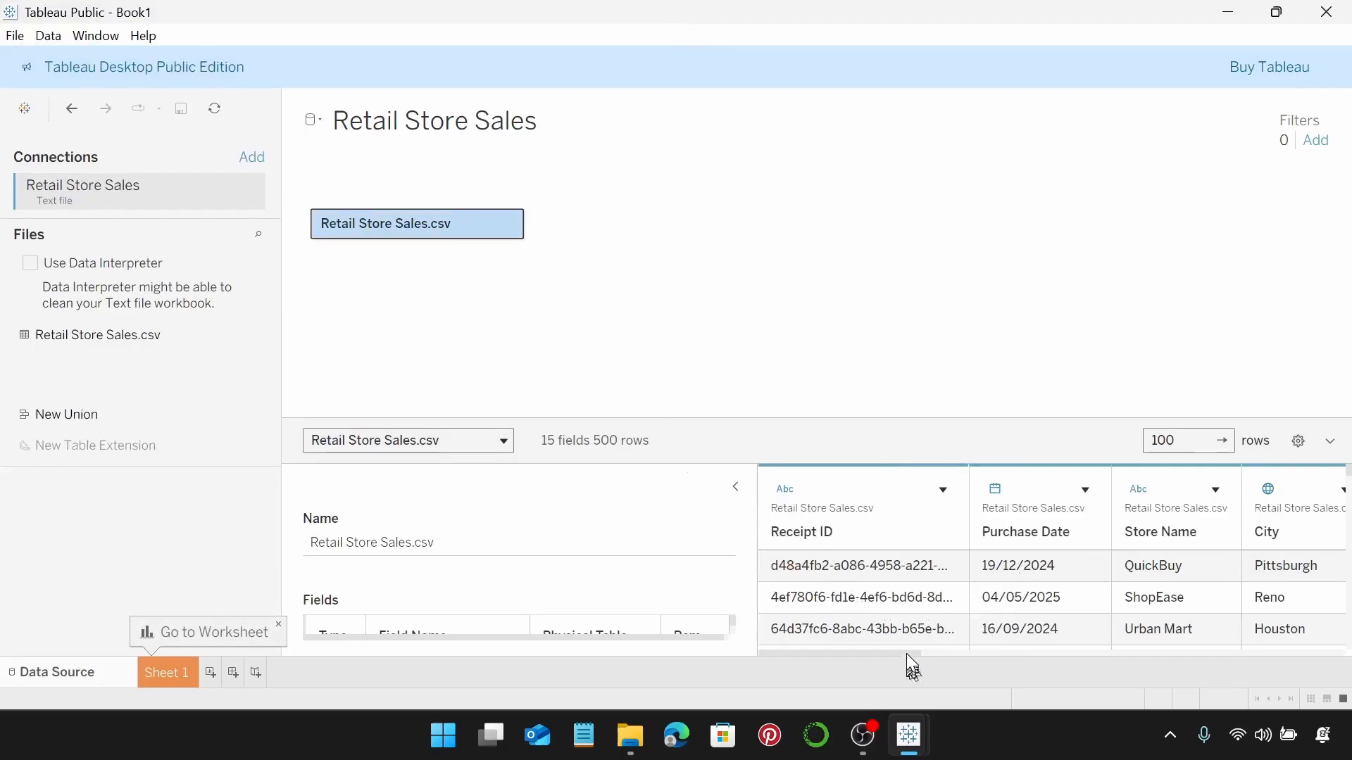
{"action": "left_click_drag", "start_coordinate": [906, 655], "coordinate": [1134, 695]}
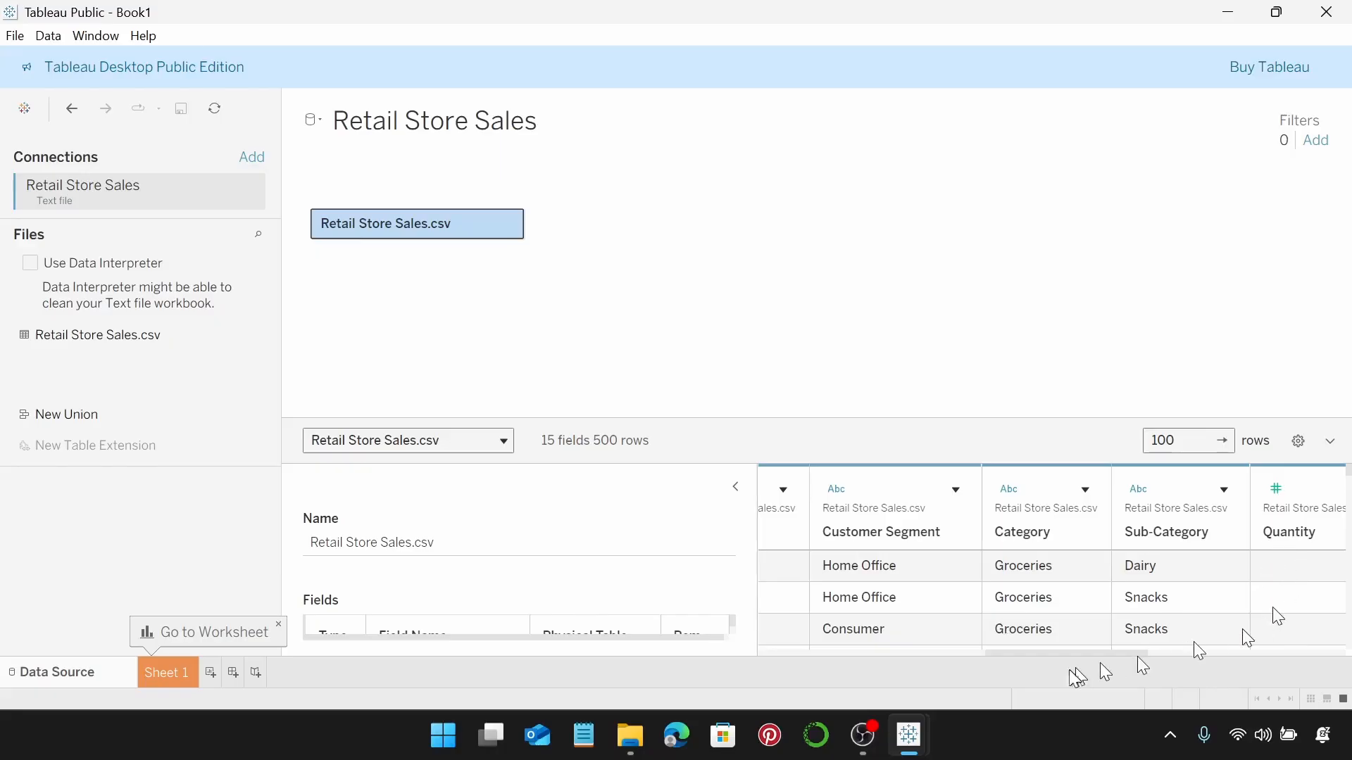
{"action": "left_click_drag", "start_coordinate": [1088, 656], "coordinate": [1306, 650]}
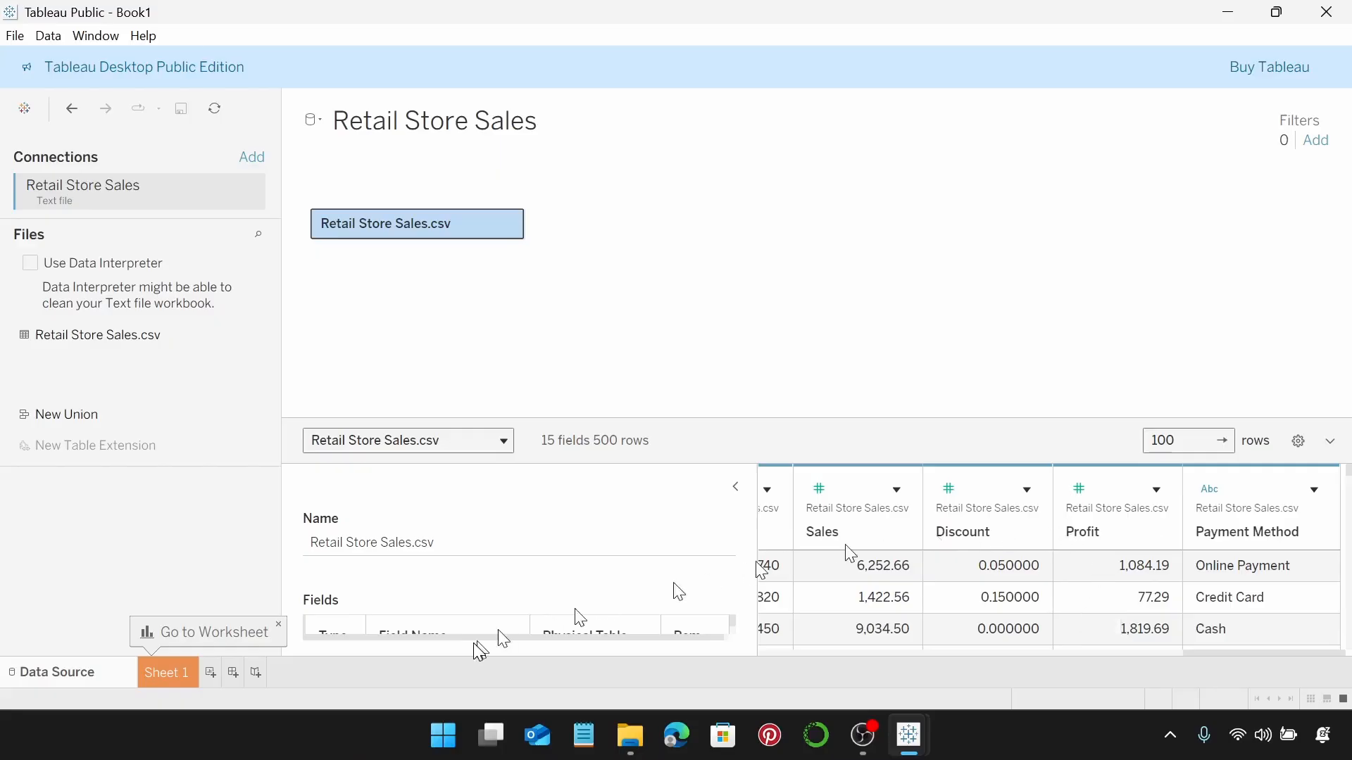
Step: Open the first worksheet and rename it as Total Sales
{"action": "left_click", "coordinate": [149, 677]}
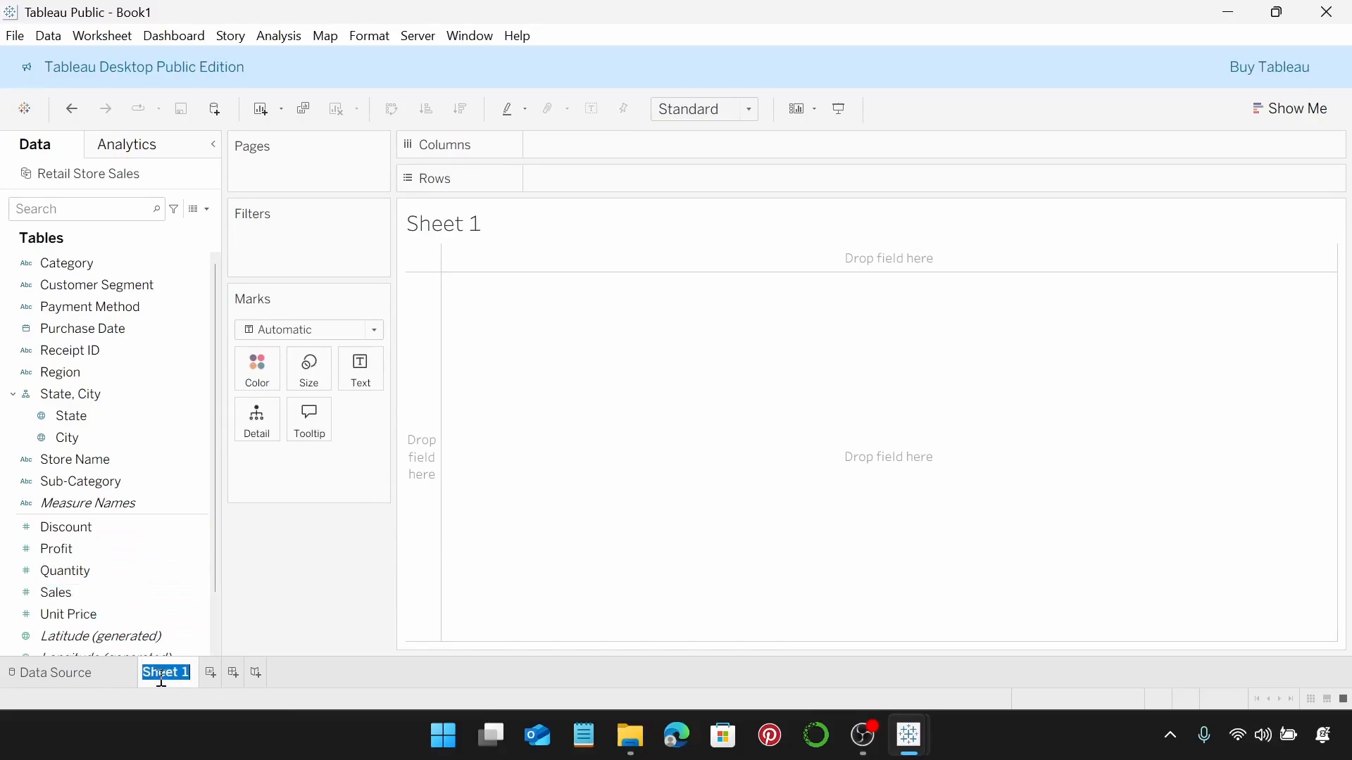
{"action": "type", "text": "Total Sales"}
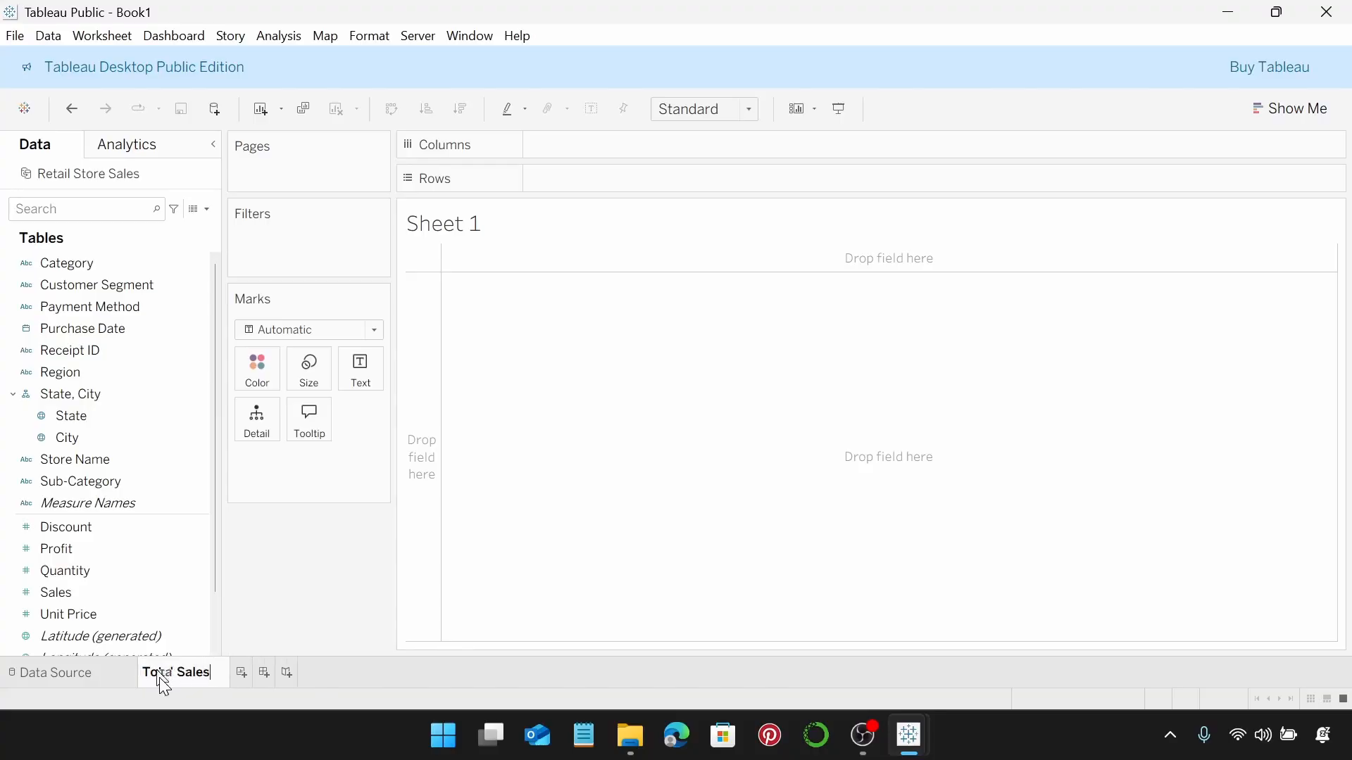
{"action": "key", "text": "Return"}
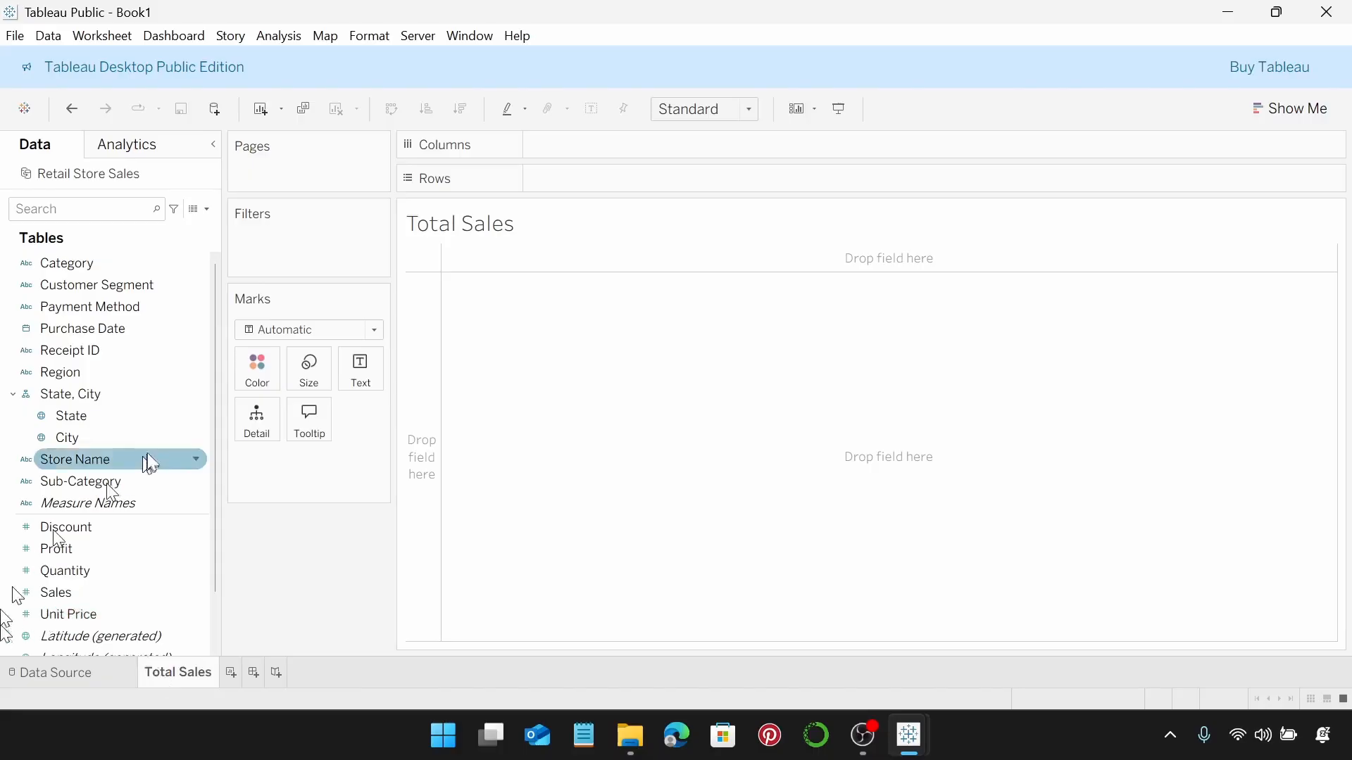
Step: Show the sum of Sales as text on the Total Sales sheet and fit it to Entire View
{"action": "scroll", "coordinate": [91, 573], "scroll_direction": "down", "scroll_amount": 1}
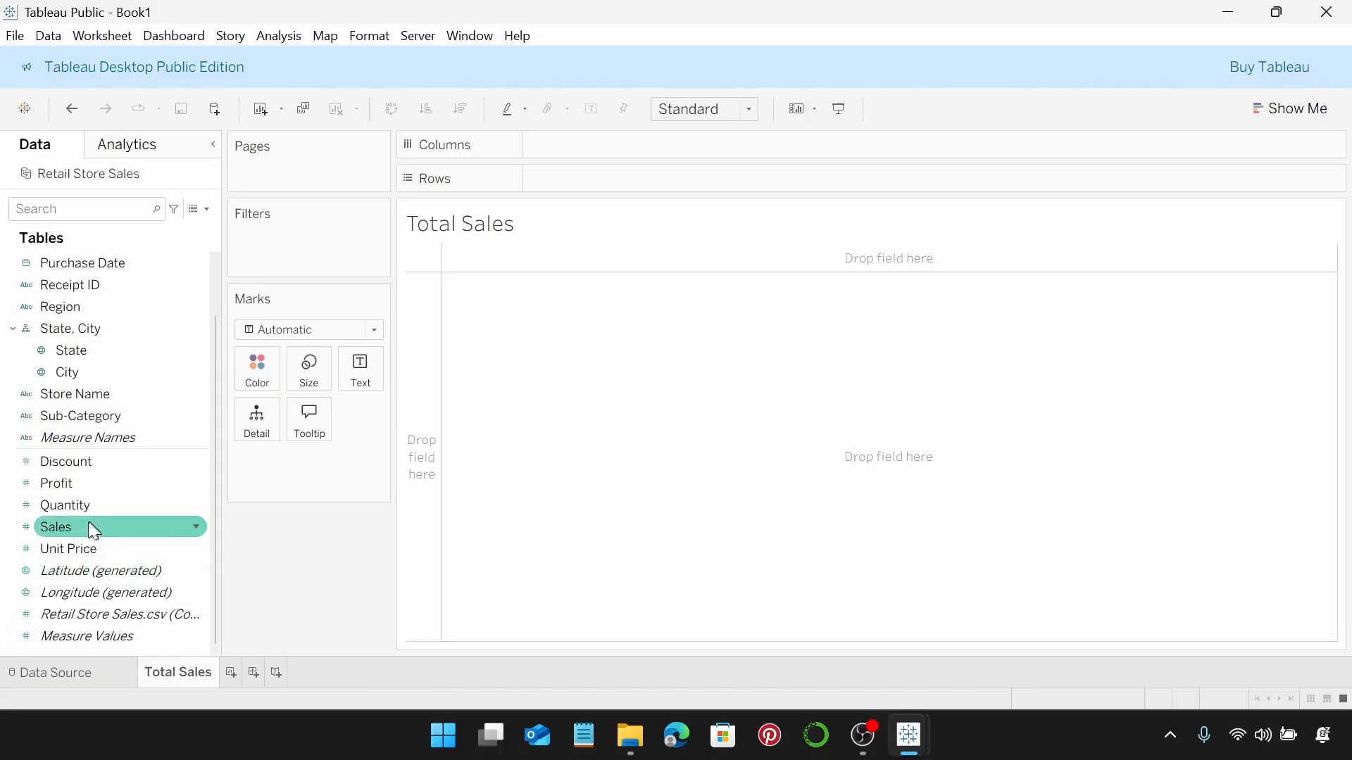
{"action": "left_click_drag", "start_coordinate": [65, 523], "coordinate": [350, 381]}
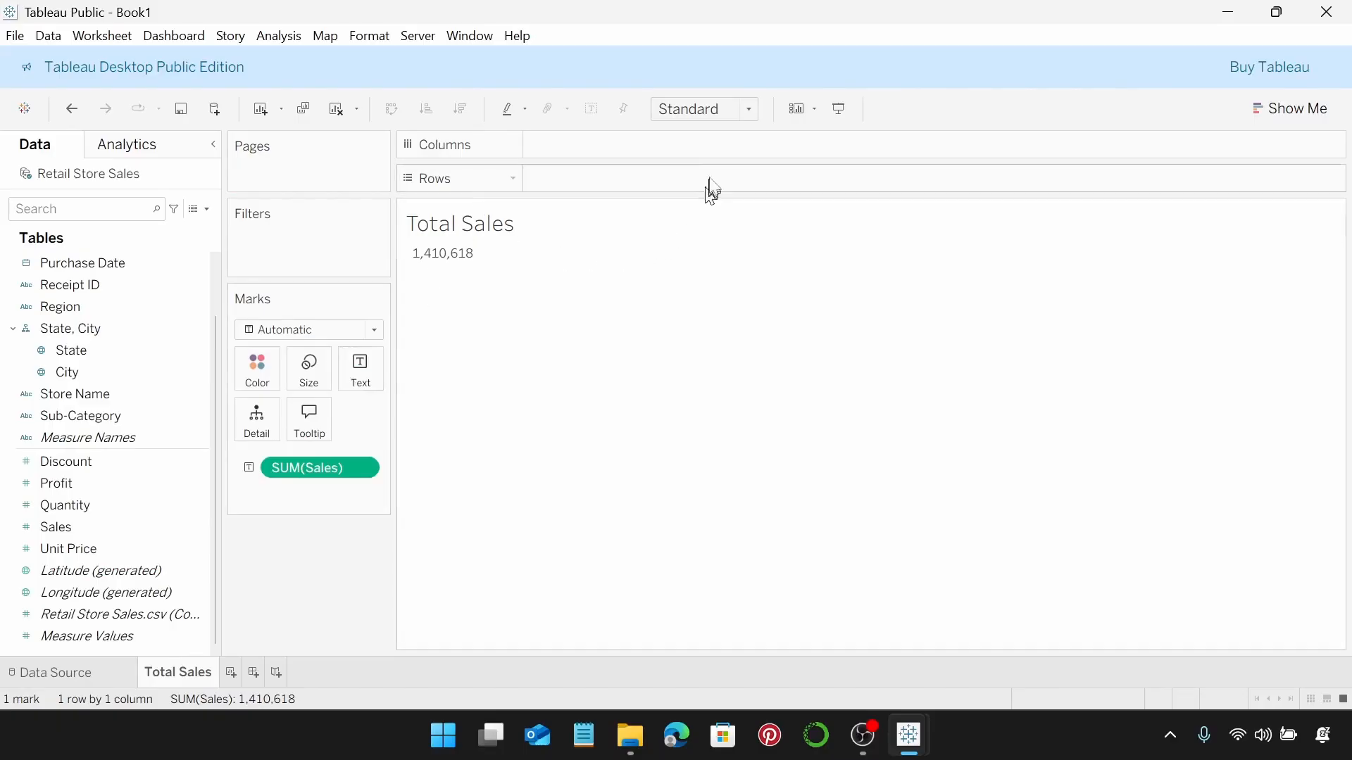
{"action": "left_click", "coordinate": [741, 113]}
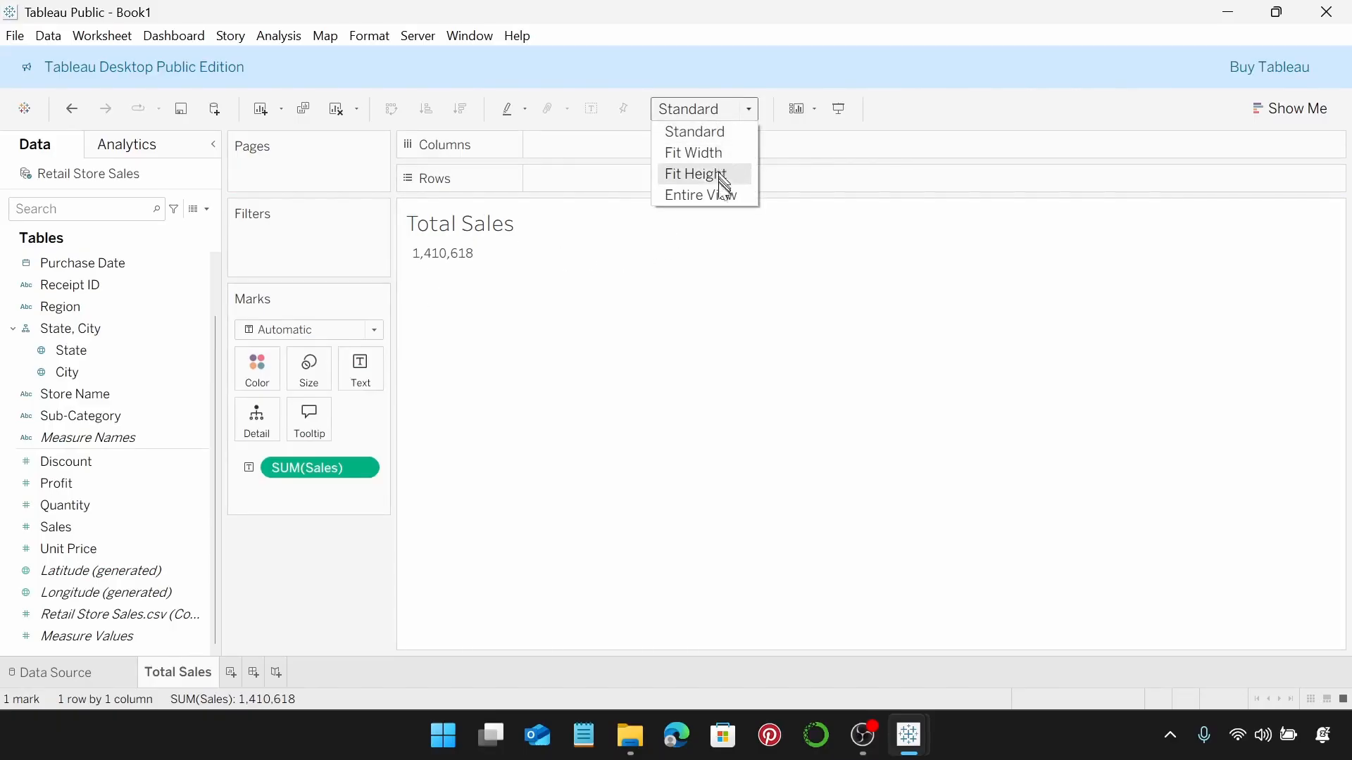
{"action": "left_click", "coordinate": [723, 194]}
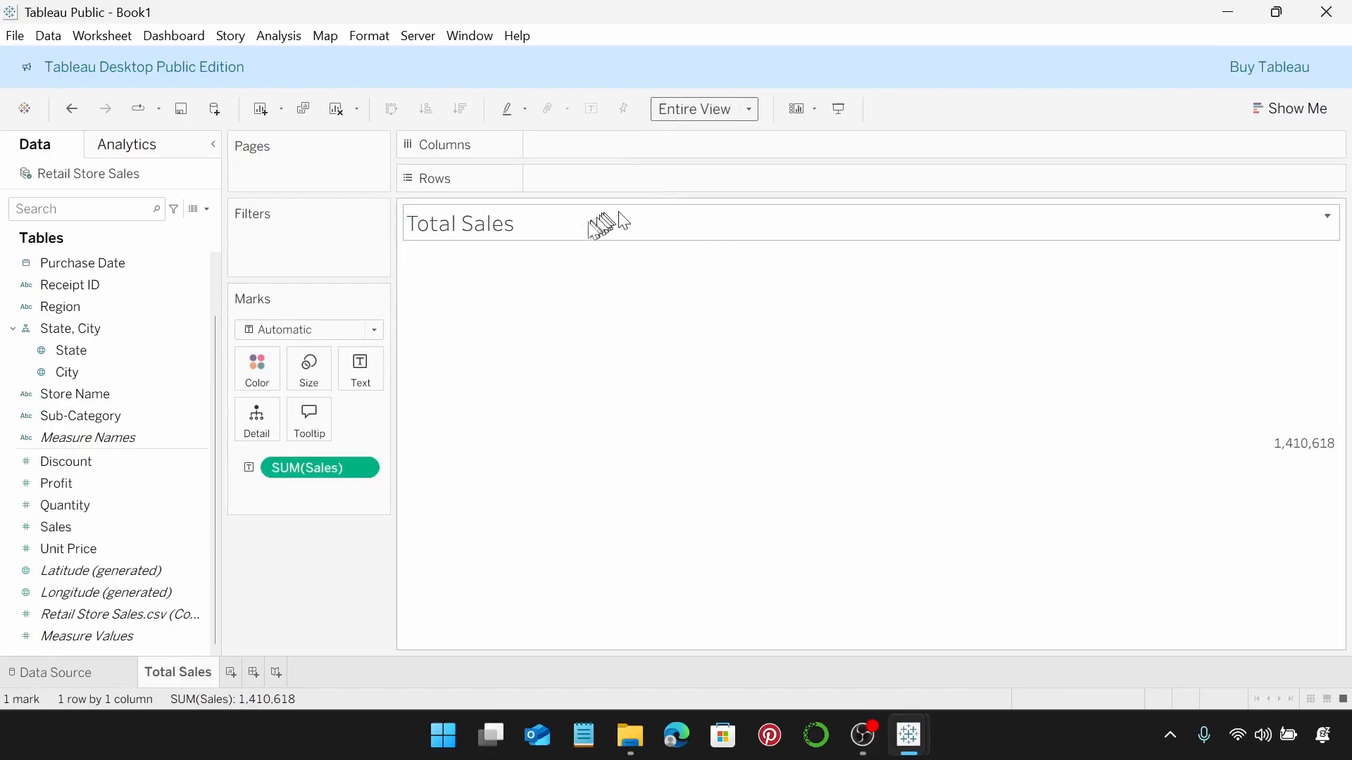
Step: Format the sheet title in Tableau Semibold, size 9, white and centred
{"action": "double_click", "coordinate": [523, 238]}
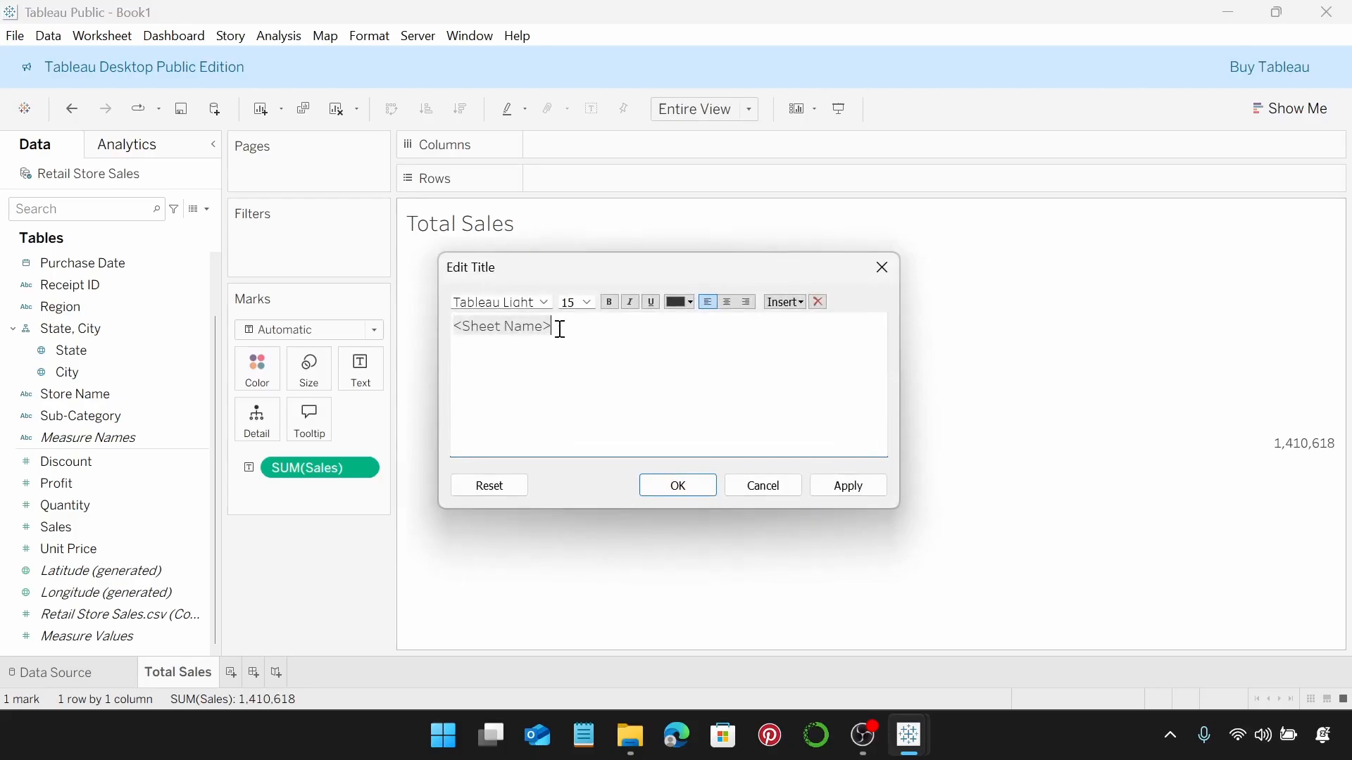
{"action": "left_click_drag", "start_coordinate": [561, 330], "coordinate": [386, 332]}
{"action": "left_click", "coordinate": [547, 303]}
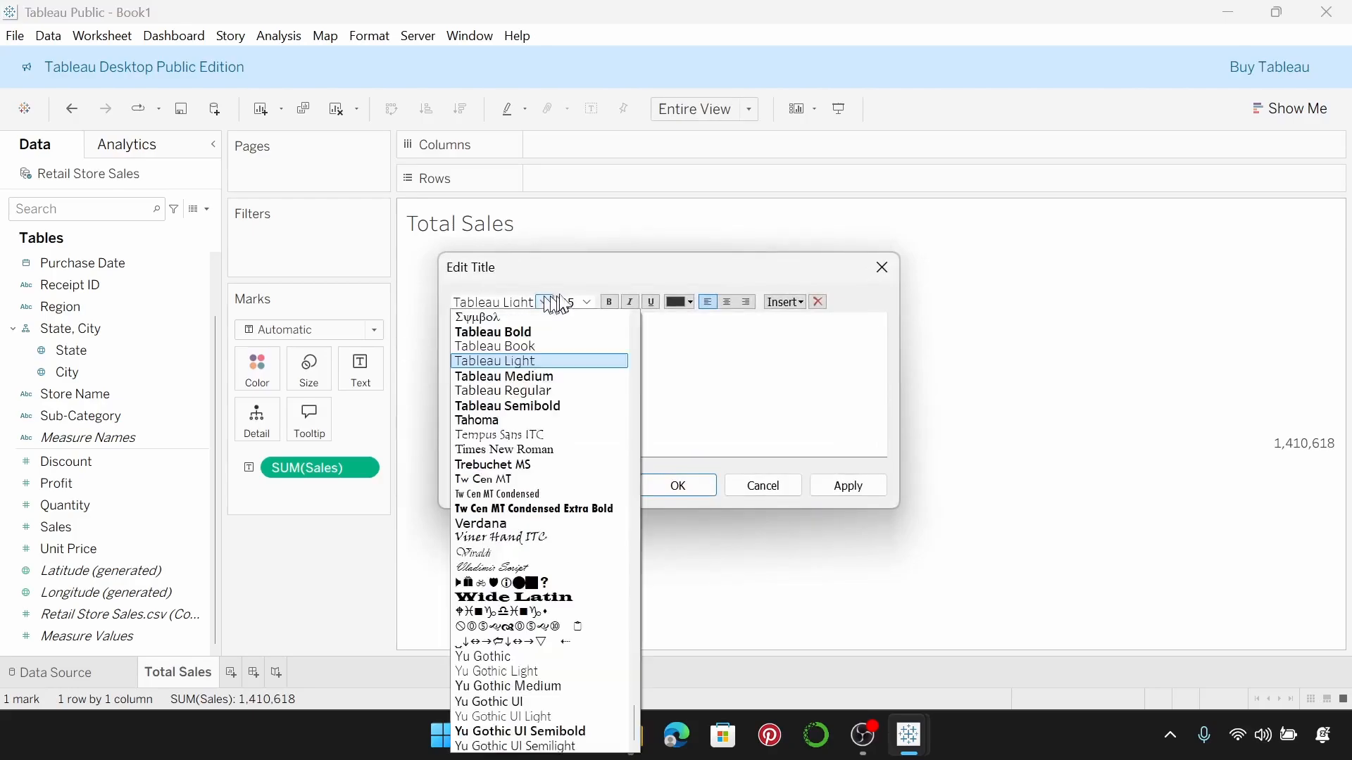
{"action": "left_click", "coordinate": [572, 406]}
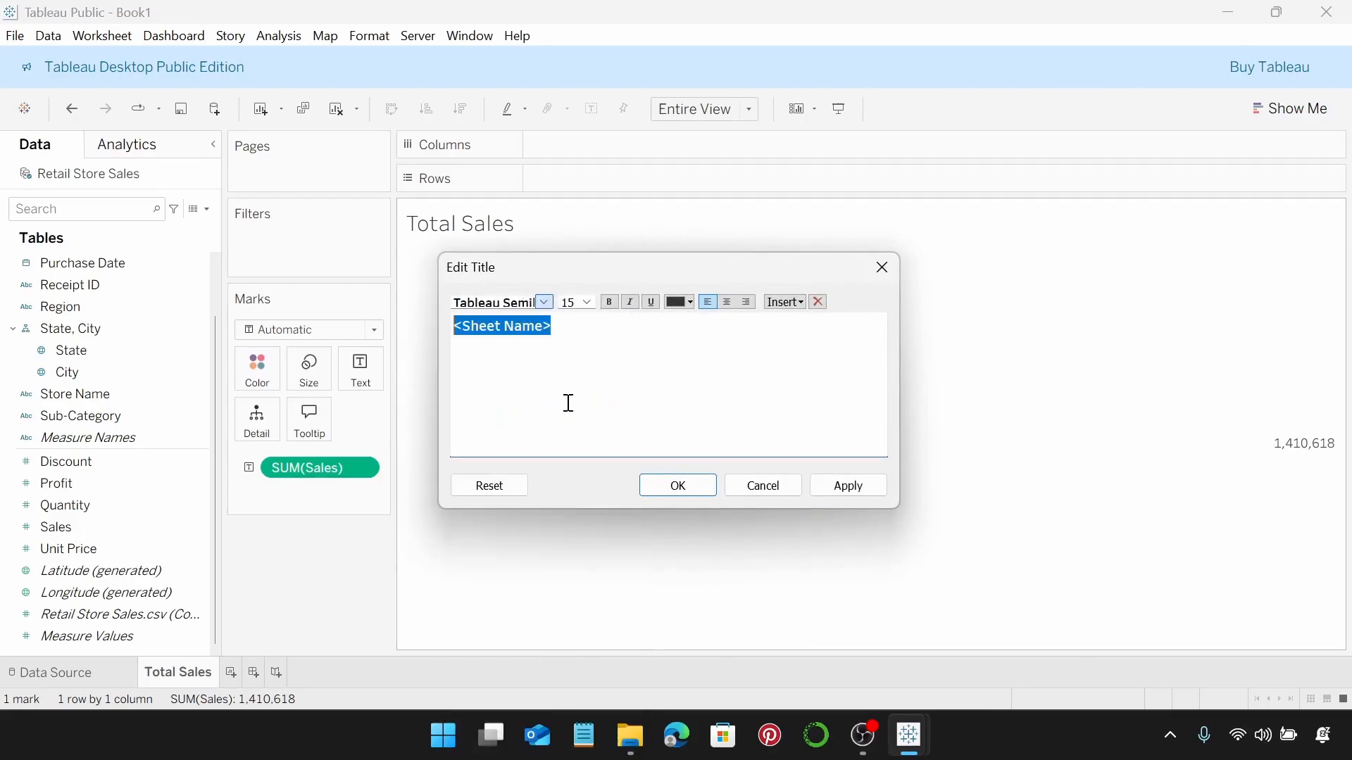
{"action": "left_click", "coordinate": [588, 303]}
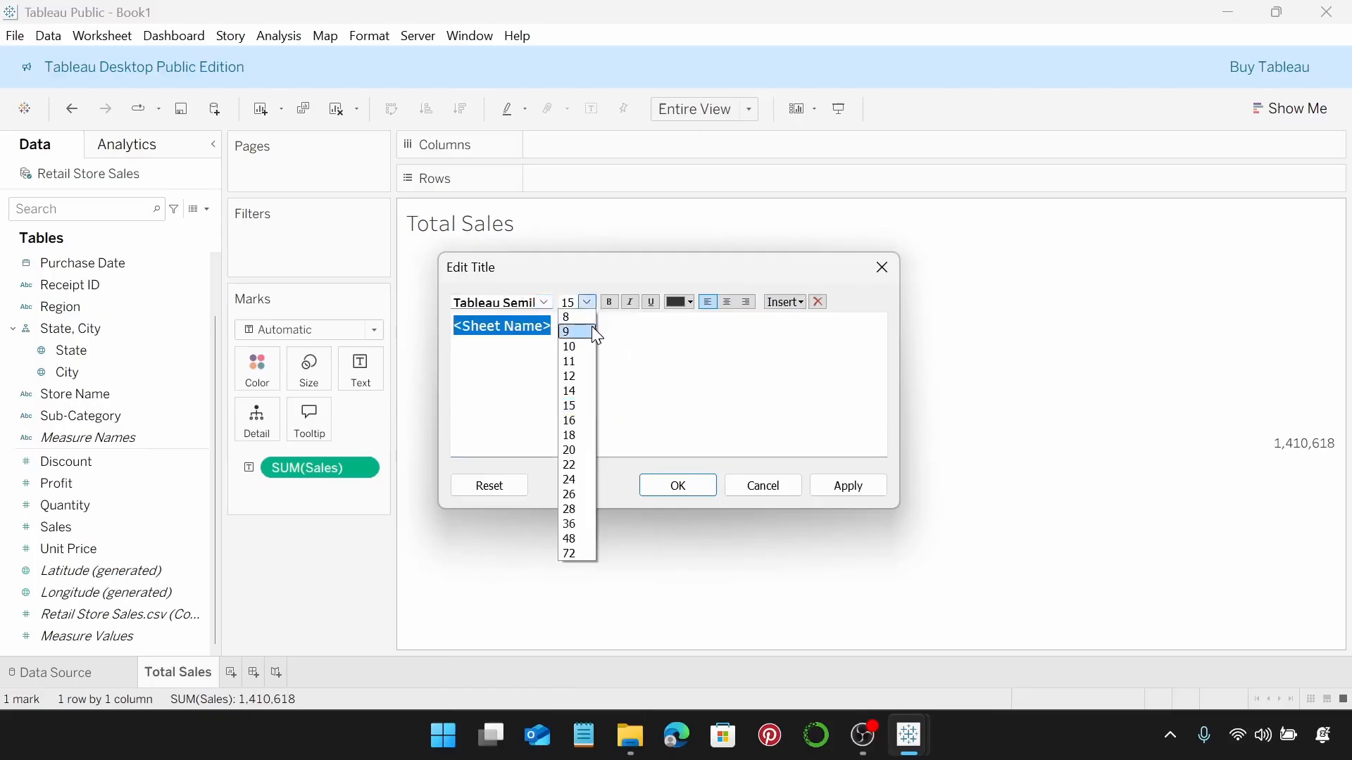
{"action": "left_click", "coordinate": [592, 331]}
{"action": "left_click", "coordinate": [692, 303]}
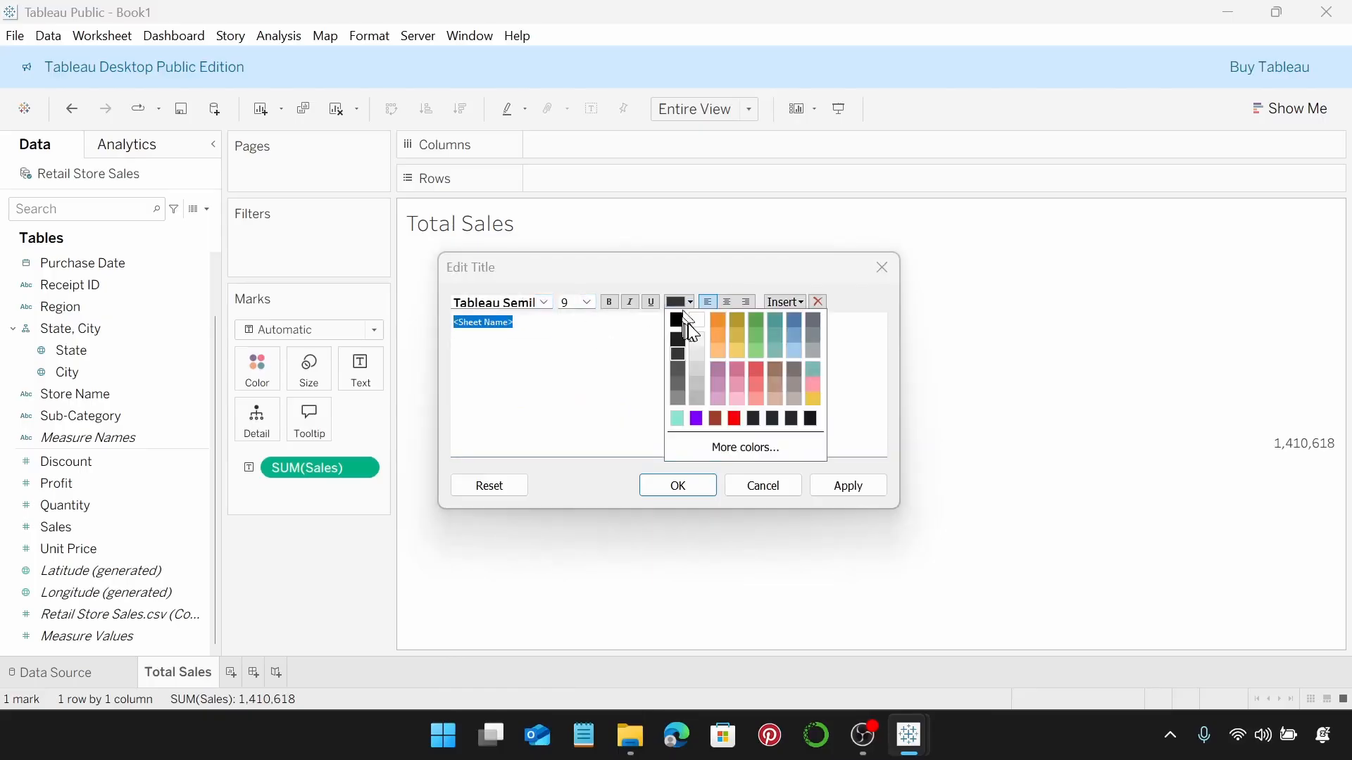
{"action": "left_click", "coordinate": [697, 321]}
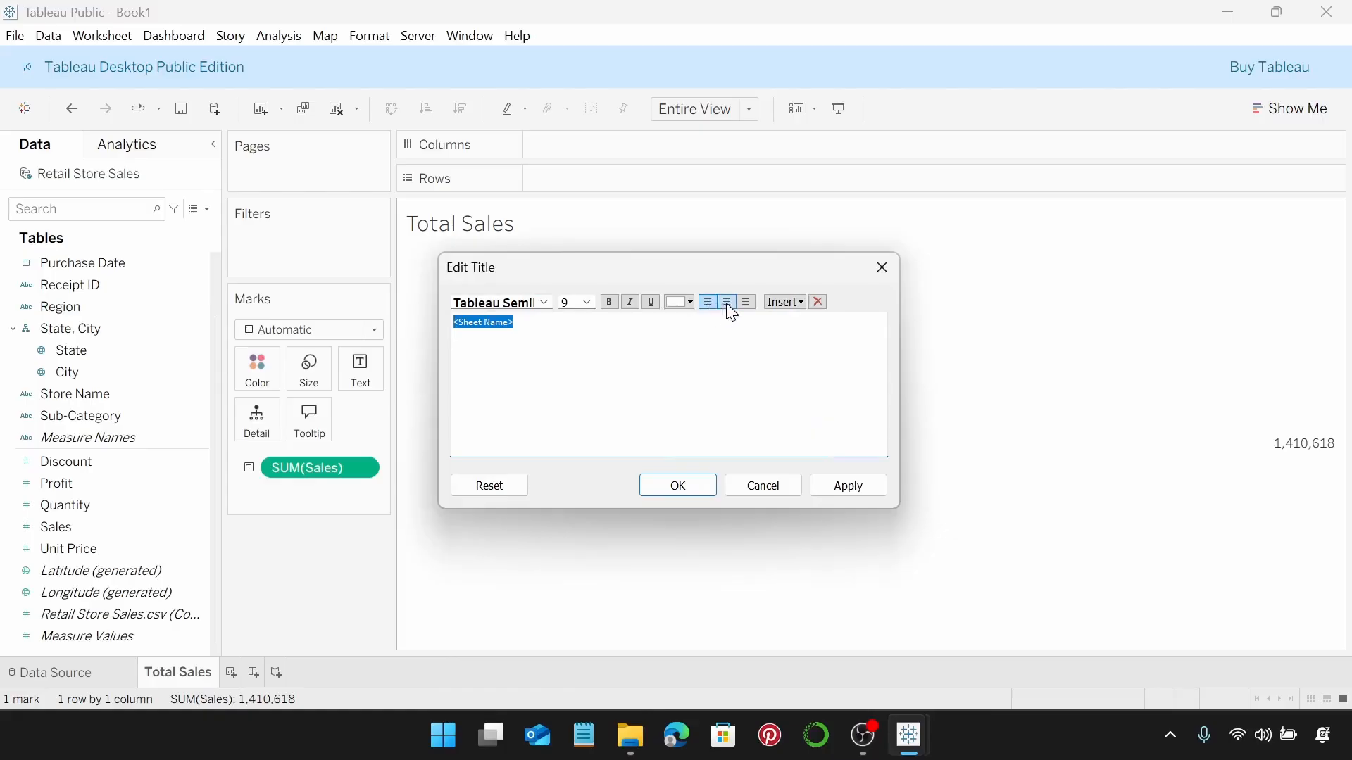
{"action": "left_click", "coordinate": [669, 487]}
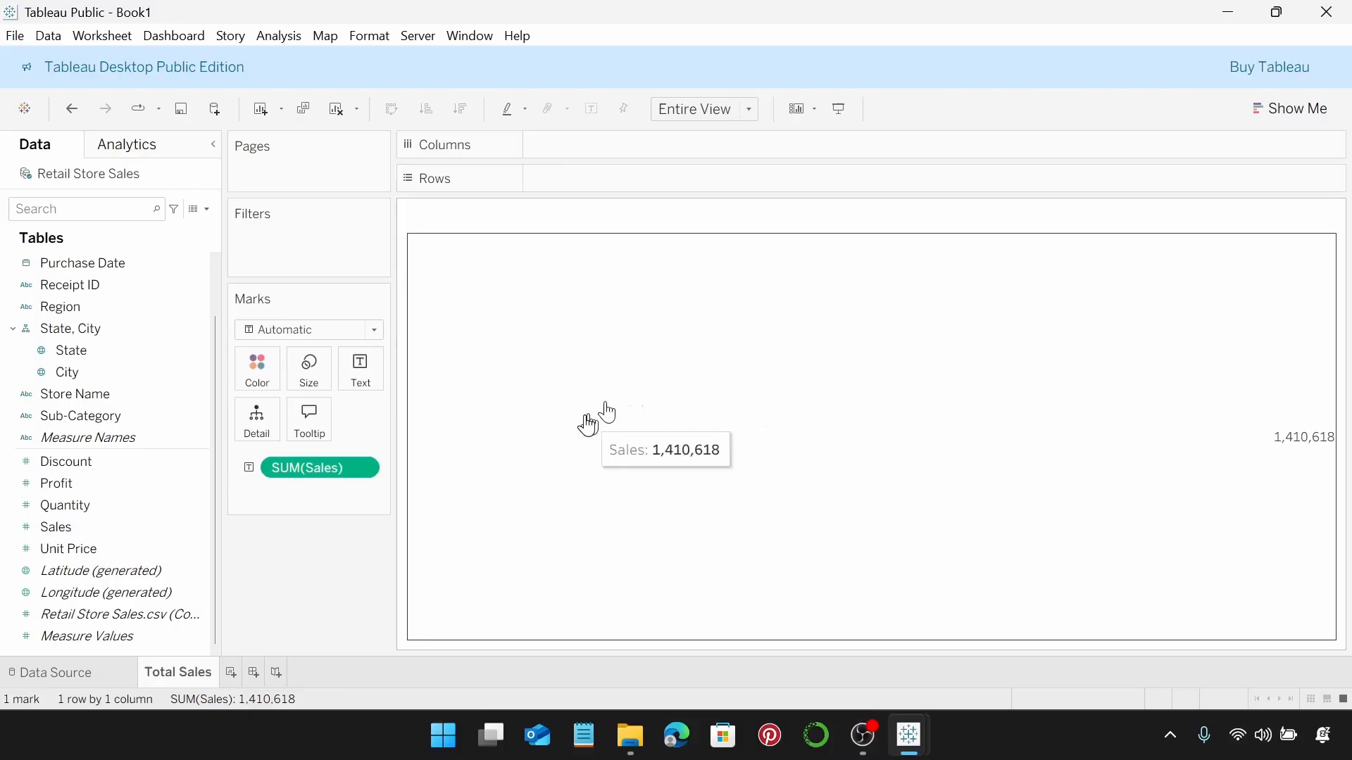
Step: Set the worksheet's default background shading to the custom colour #252628
{"action": "left_click", "coordinate": [581, 331]}
{"action": "right_click", "coordinate": [585, 331]}
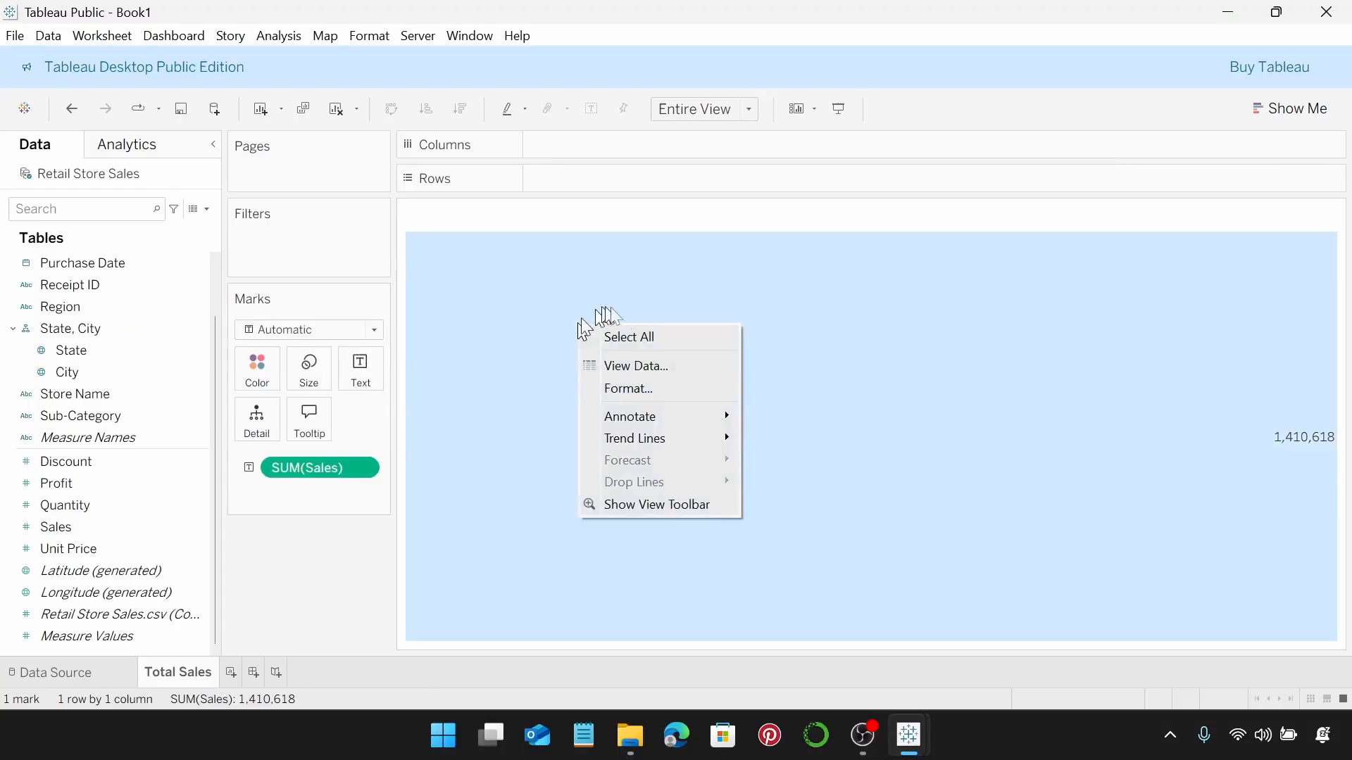
{"action": "left_click", "coordinate": [699, 388]}
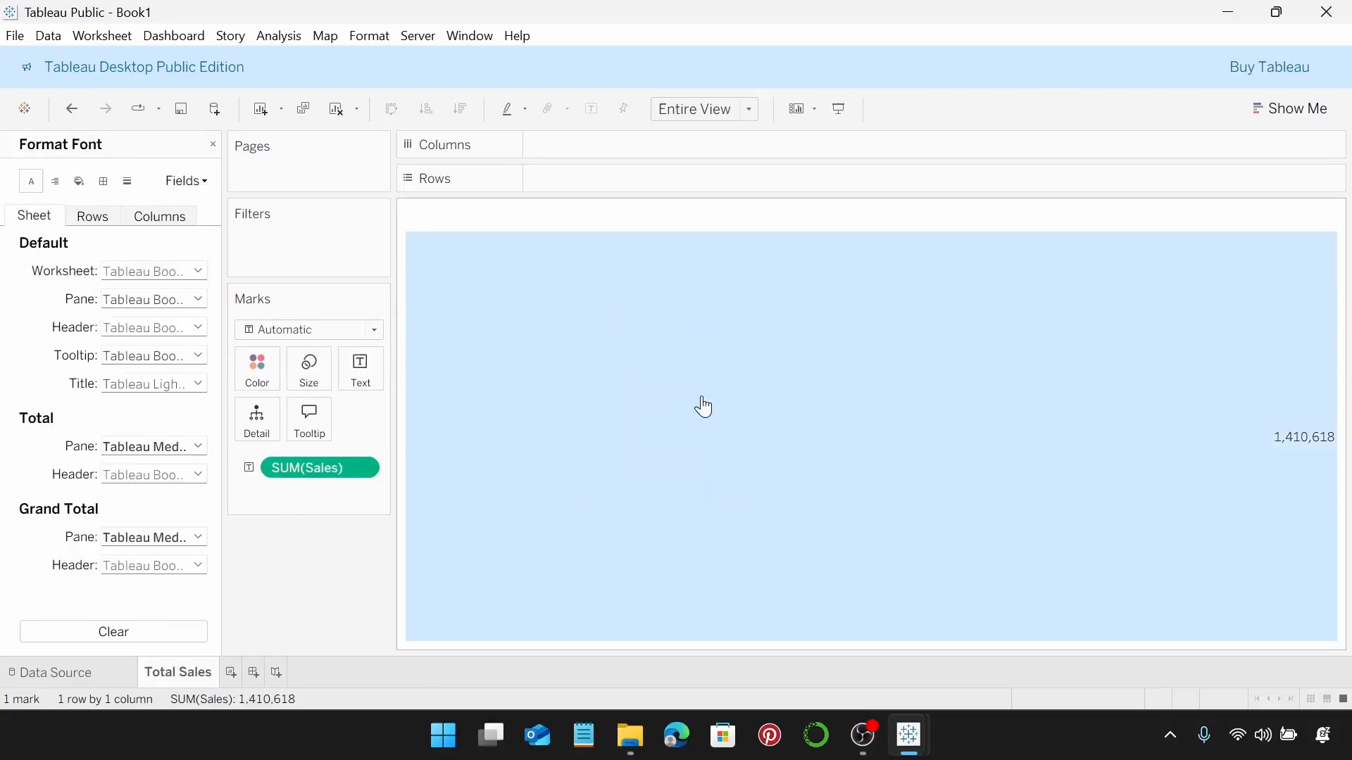
{"action": "left_click", "coordinate": [80, 183]}
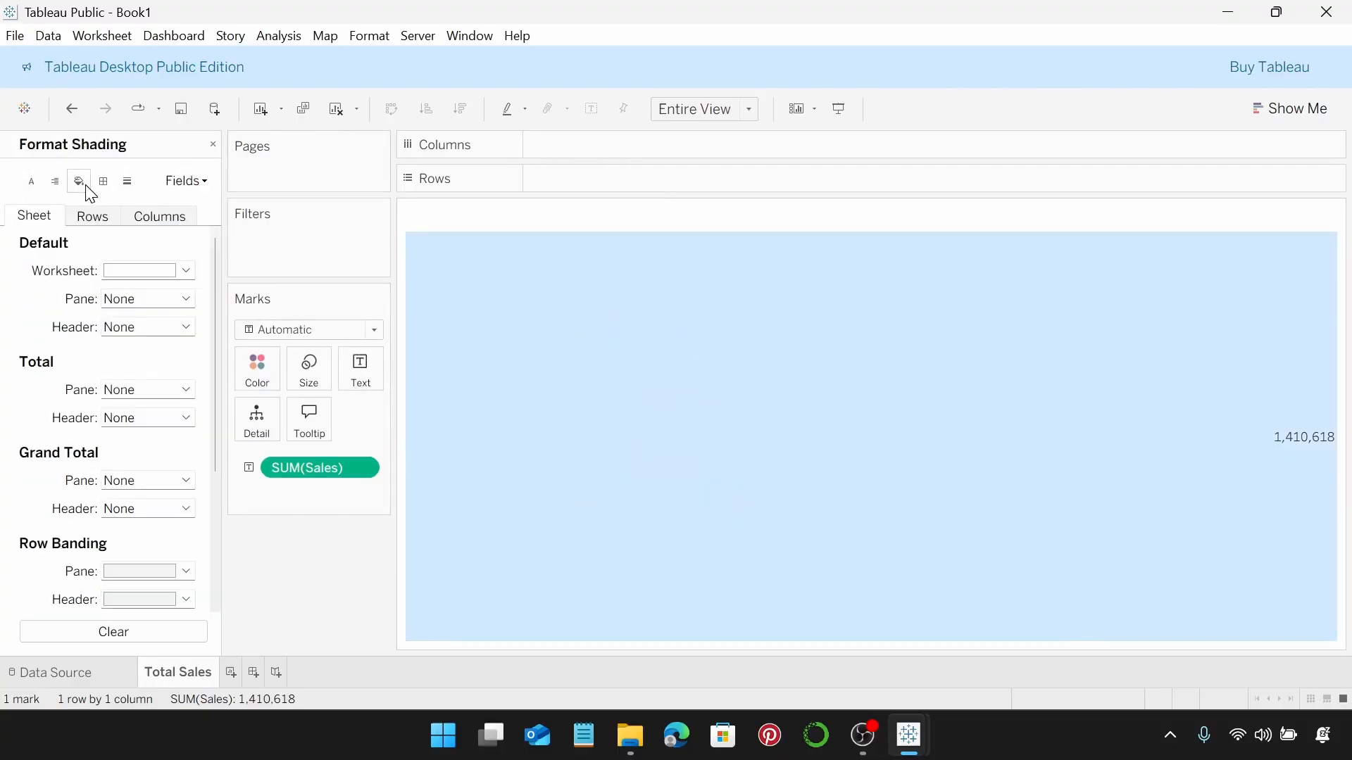
{"action": "left_click", "coordinate": [187, 271]}
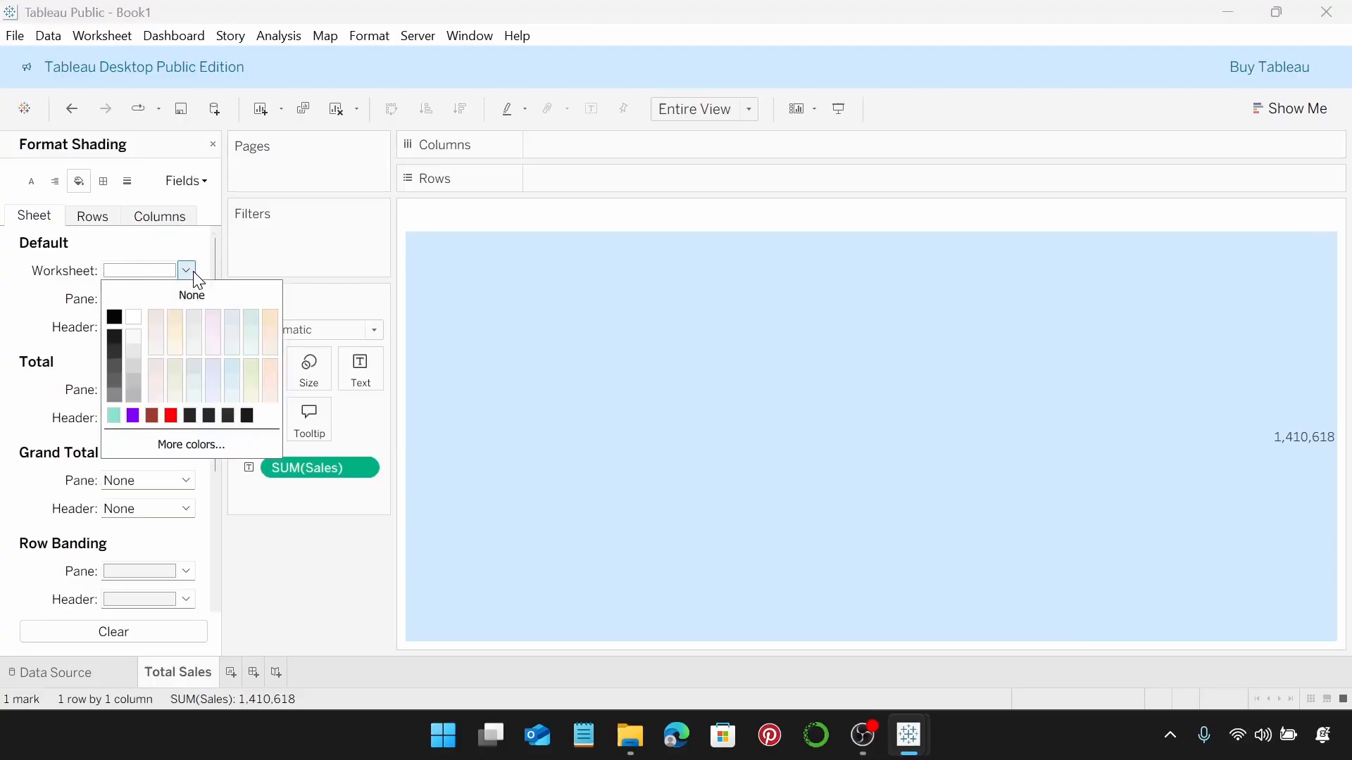
{"action": "left_click", "coordinate": [166, 447]}
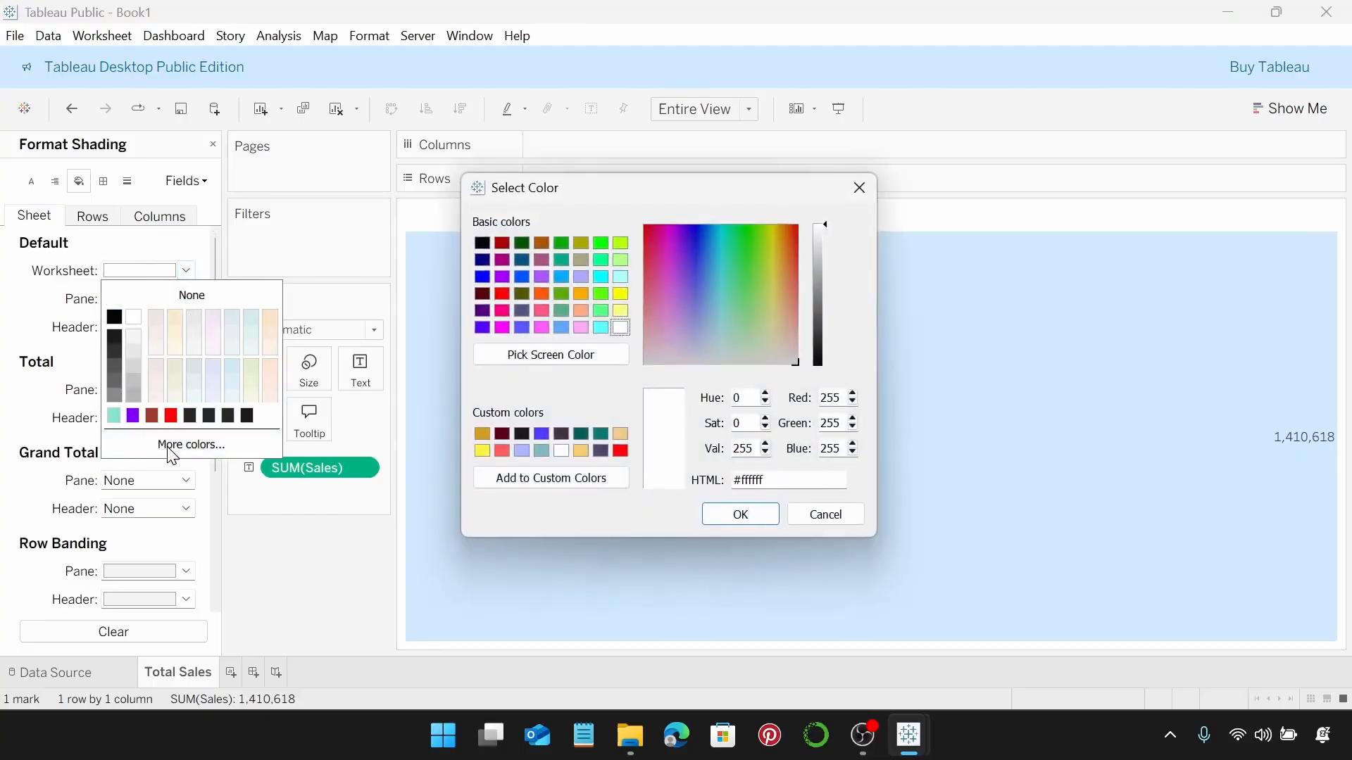
{"action": "left_click", "coordinate": [794, 483]}
{"action": "type", "text": "2526"}
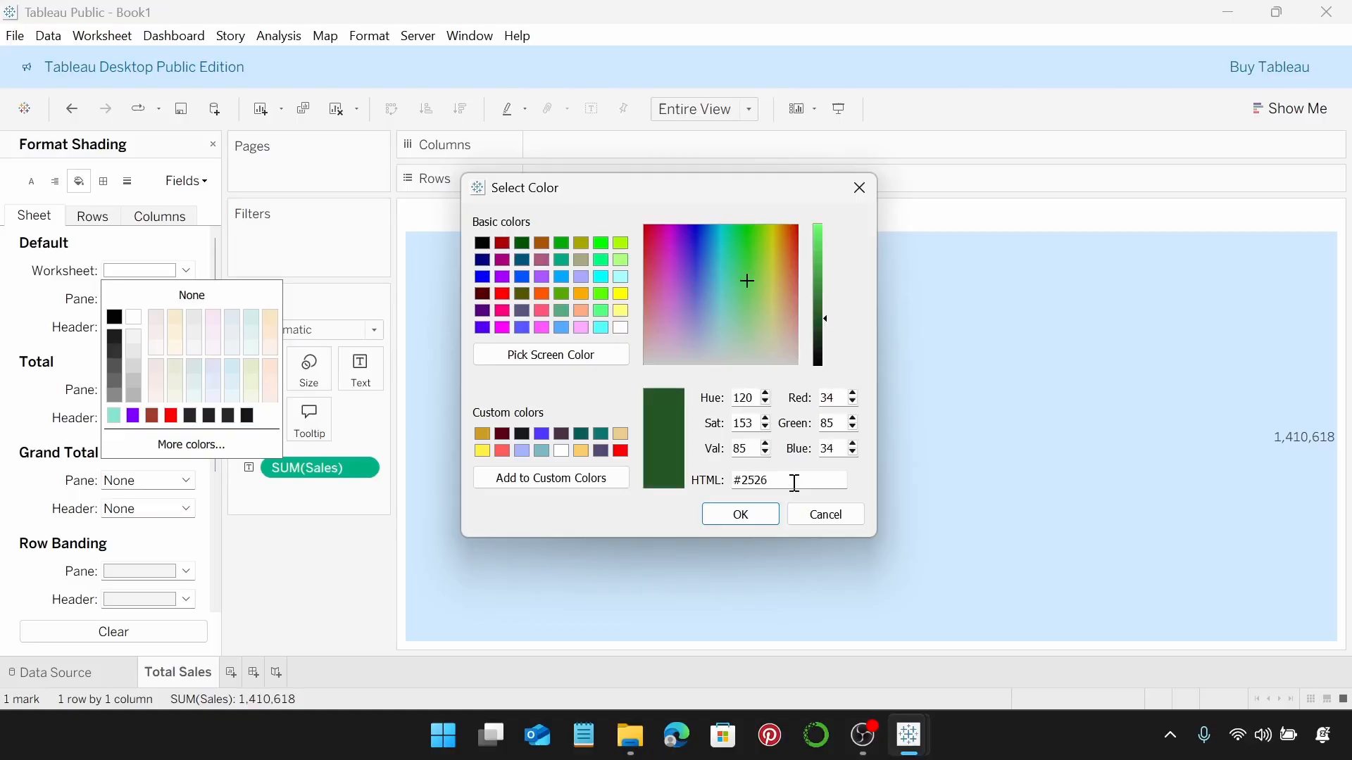
{"action": "type", "text": "28"}
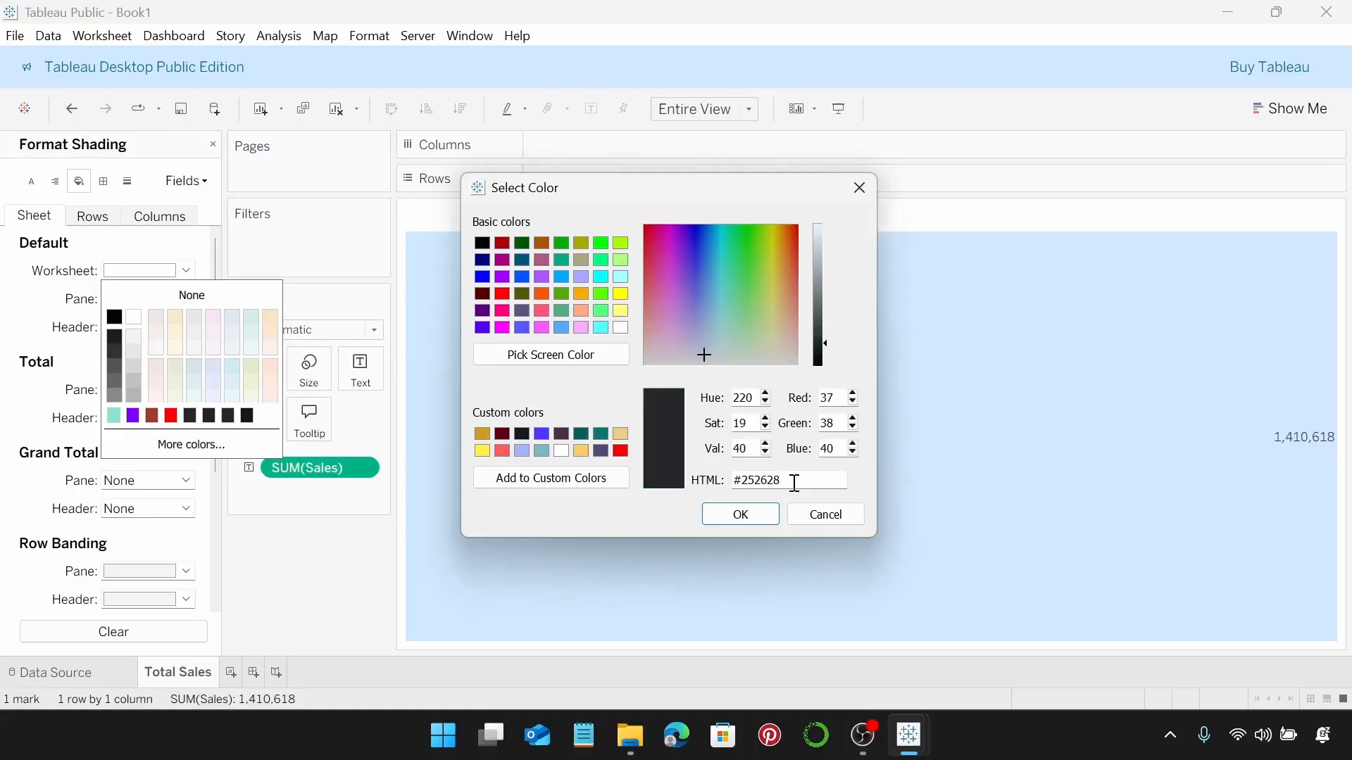
{"action": "key", "text": "Return"}
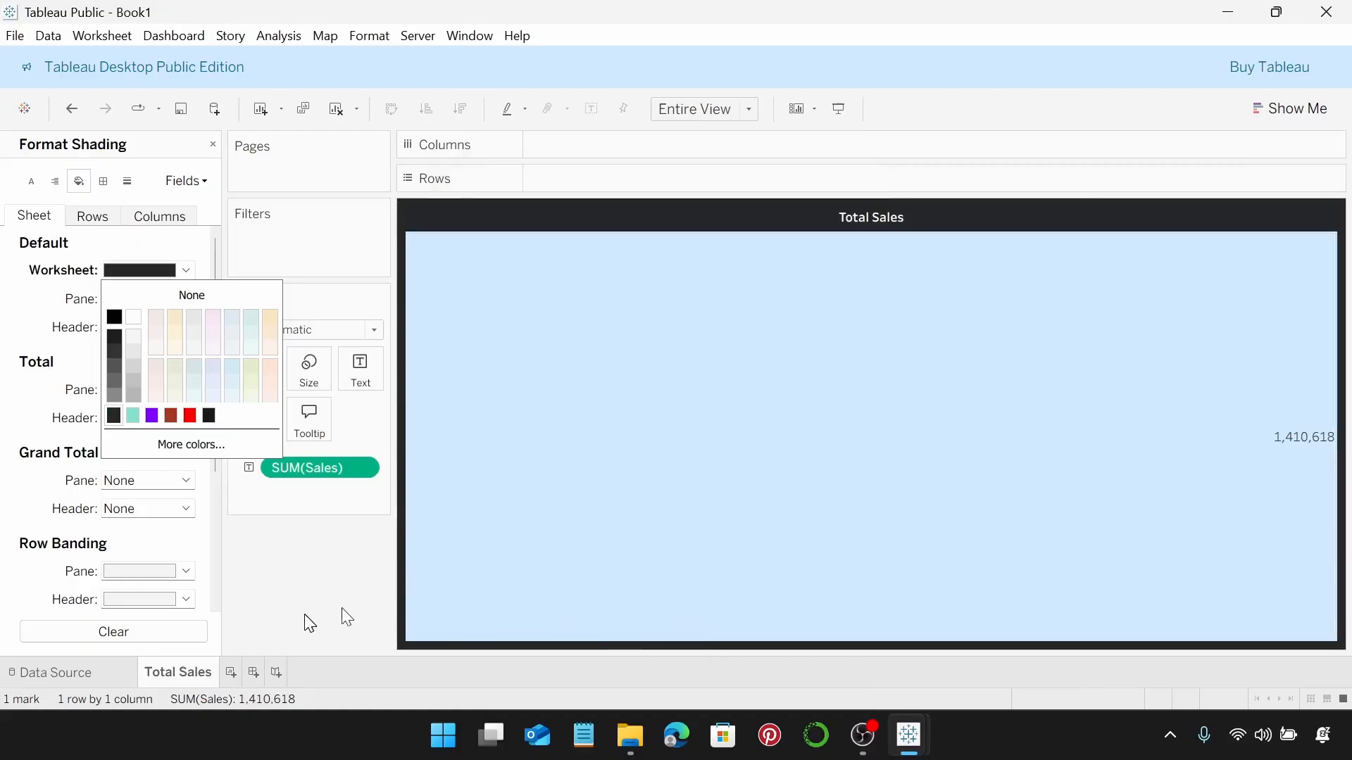
{"action": "left_click", "coordinate": [285, 579]}
{"action": "left_click", "coordinate": [755, 459]}
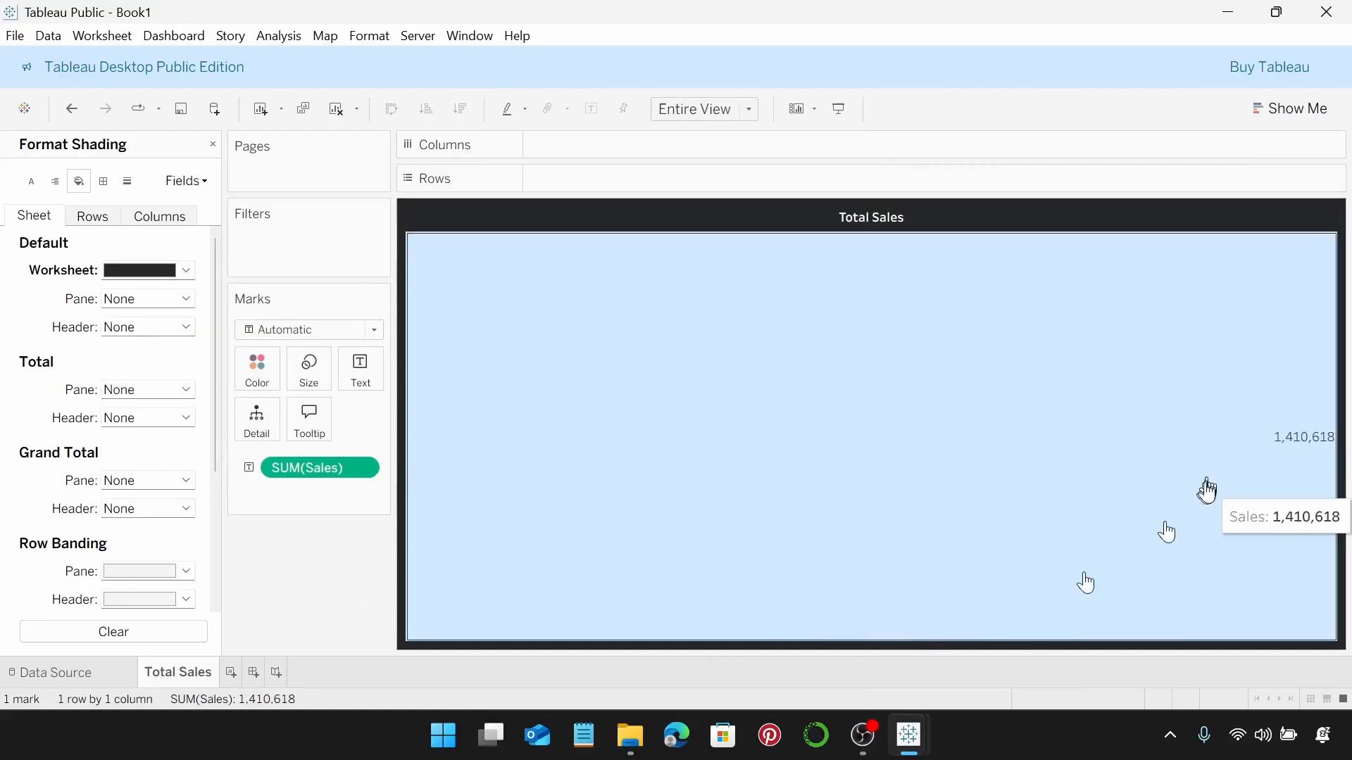
Step: Format the Total Sales label text in Tableau Semibold, size 18 and white
{"action": "left_click", "coordinate": [371, 377]}
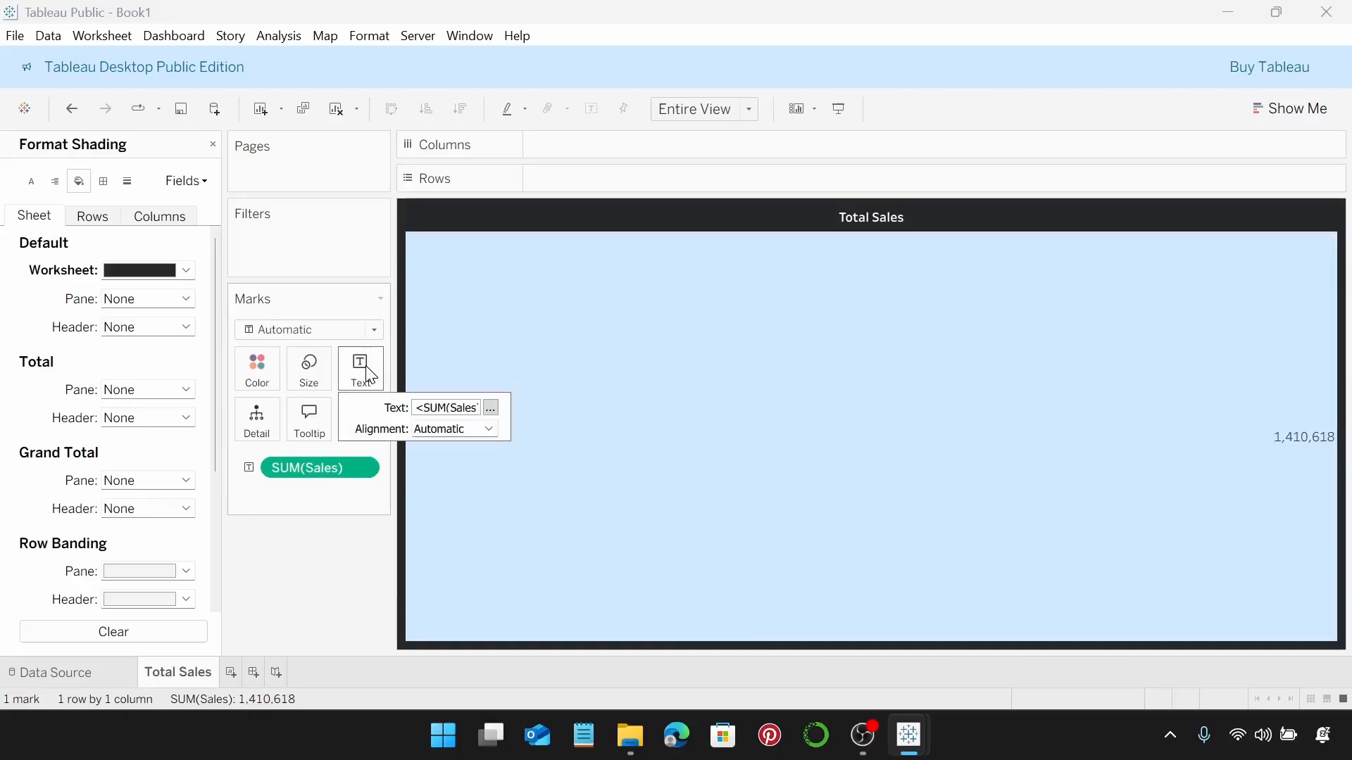
{"action": "left_click", "coordinate": [491, 409]}
{"action": "left_click_drag", "start_coordinate": [740, 333], "coordinate": [614, 324]}
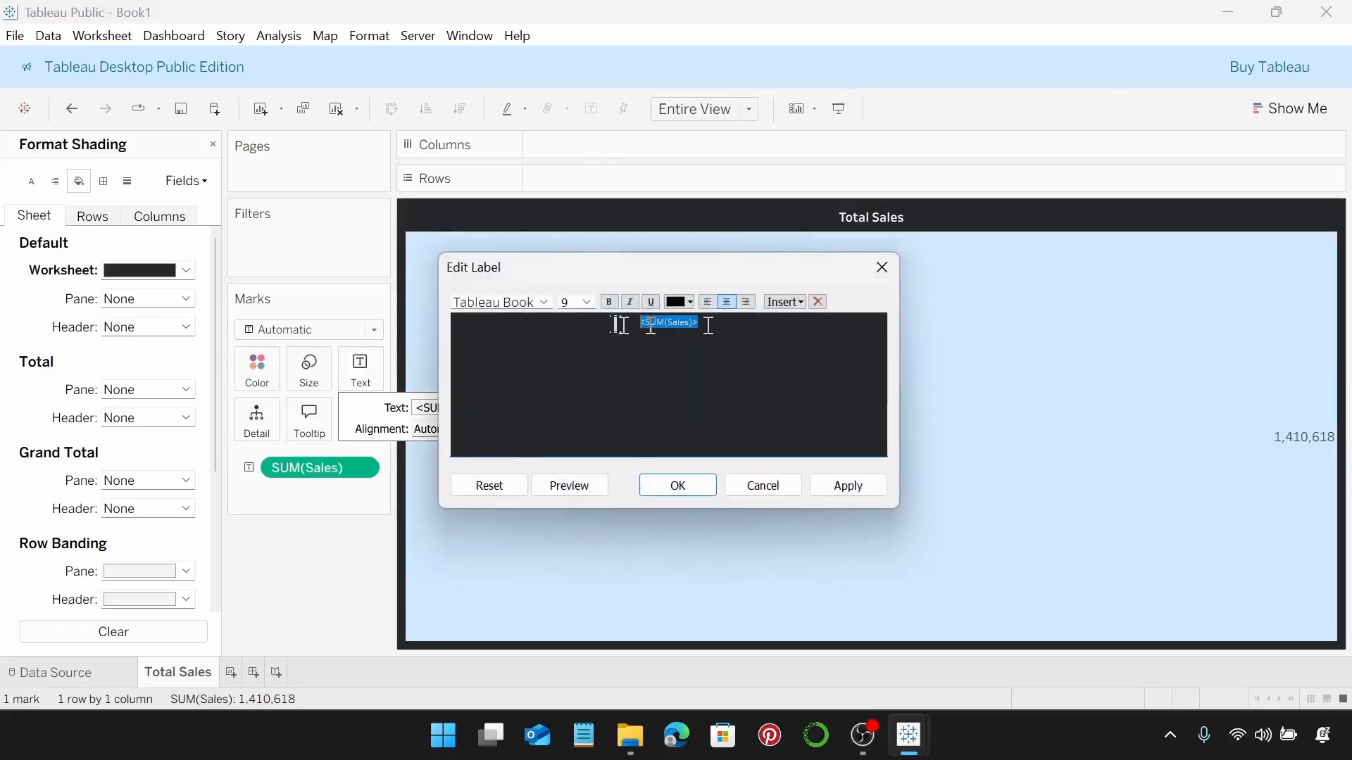
{"action": "left_click", "coordinate": [542, 305]}
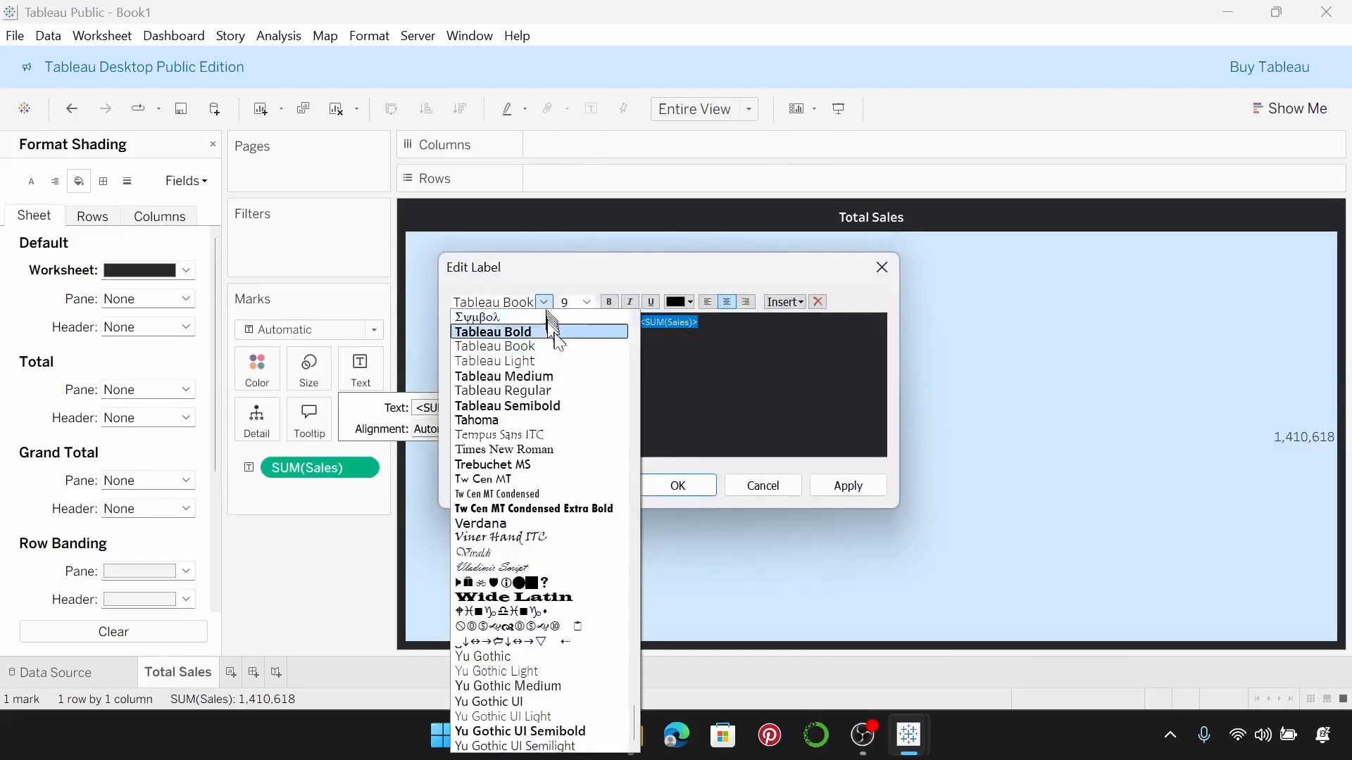
{"action": "left_click", "coordinate": [599, 408]}
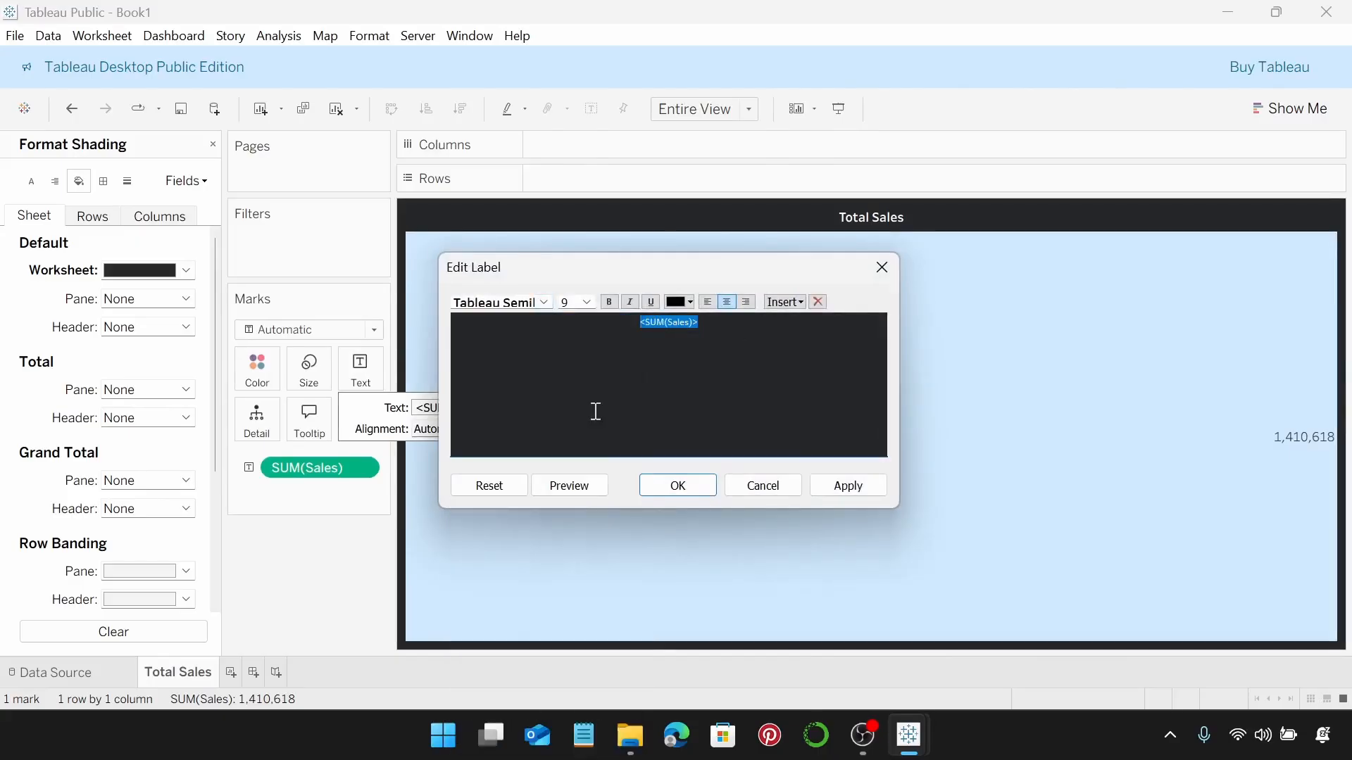
{"action": "left_click", "coordinate": [588, 302]}
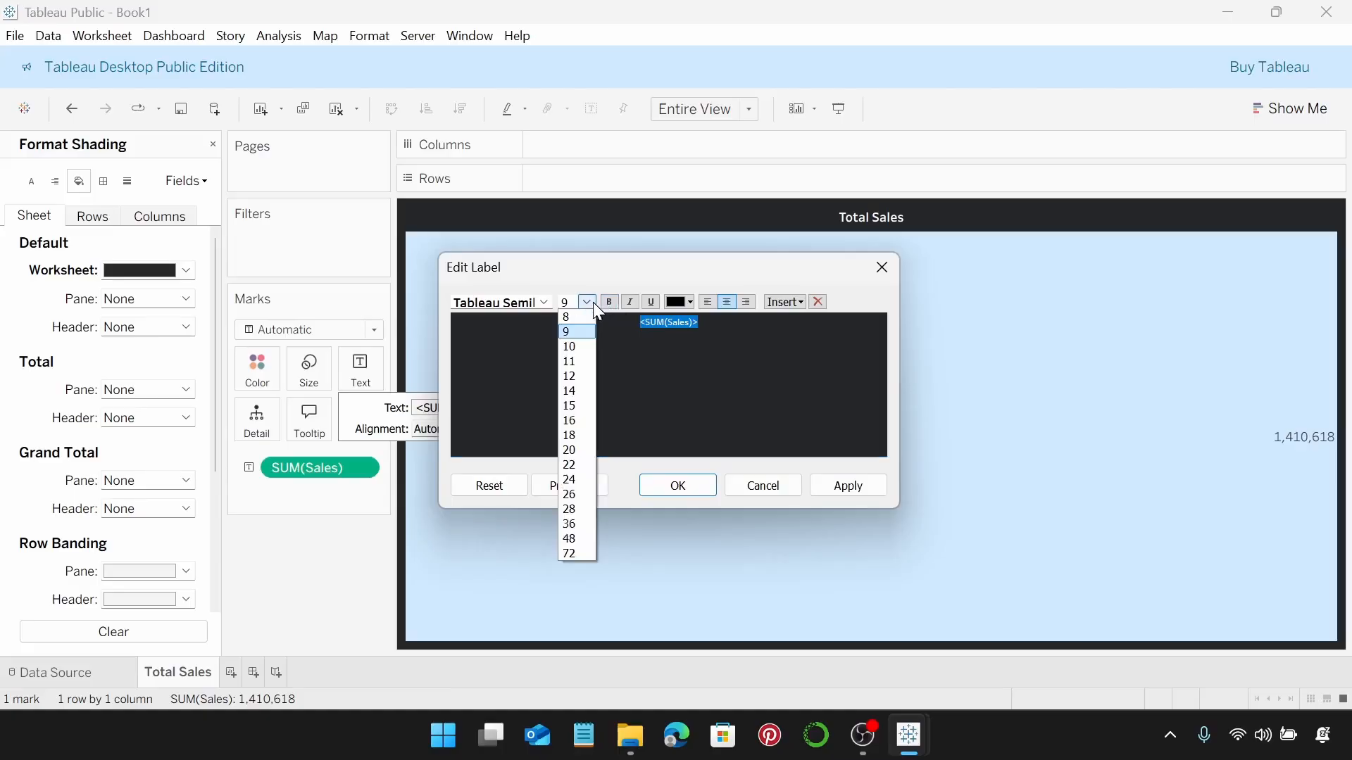
{"action": "left_click", "coordinate": [586, 436]}
{"action": "left_click", "coordinate": [682, 302]}
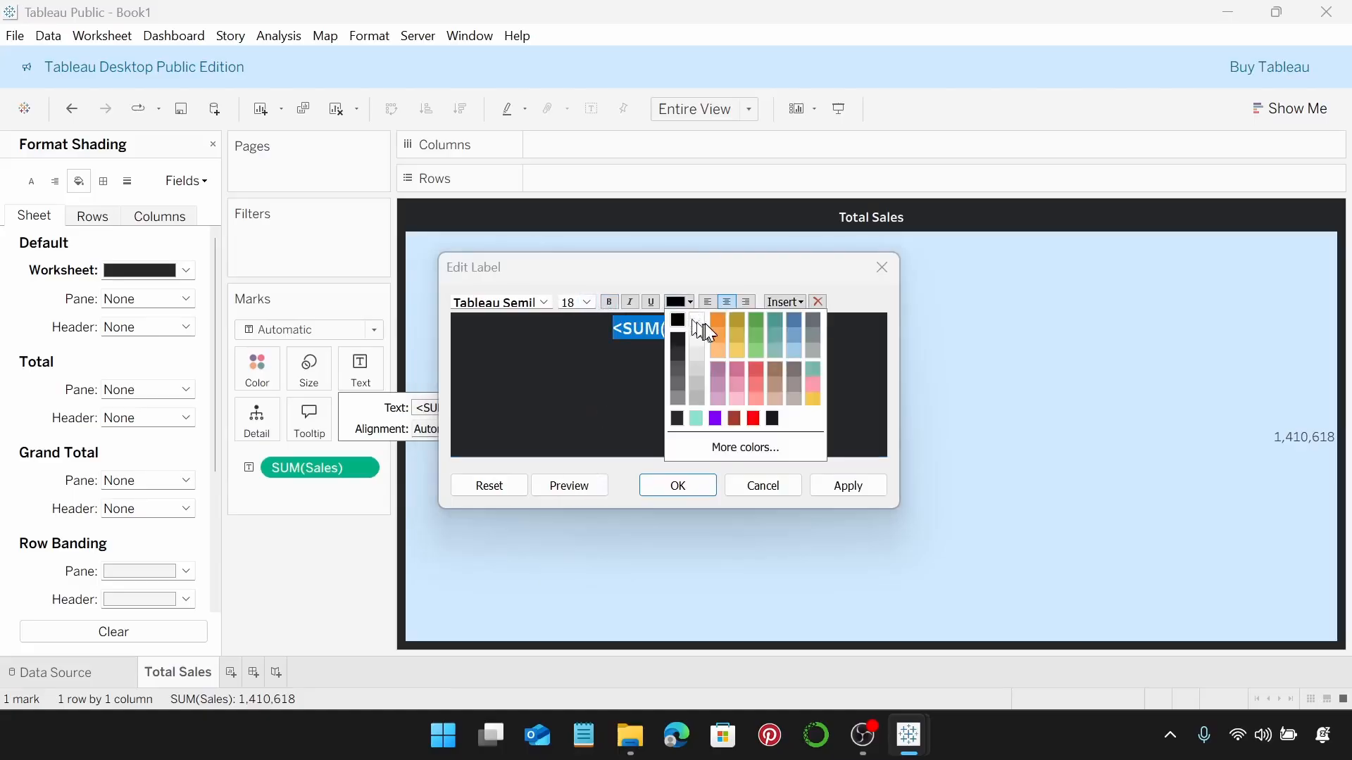
{"action": "left_click", "coordinate": [700, 321]}
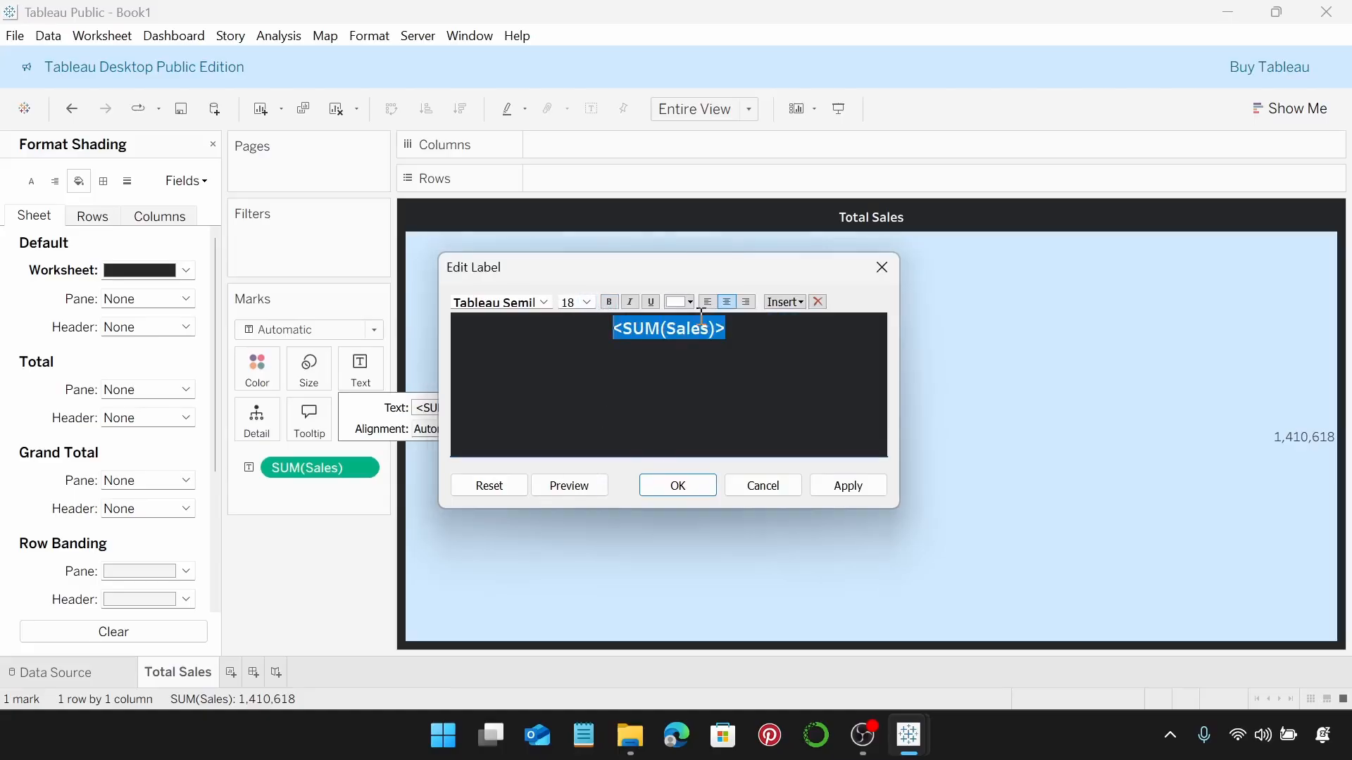
{"action": "left_click", "coordinate": [679, 486]}
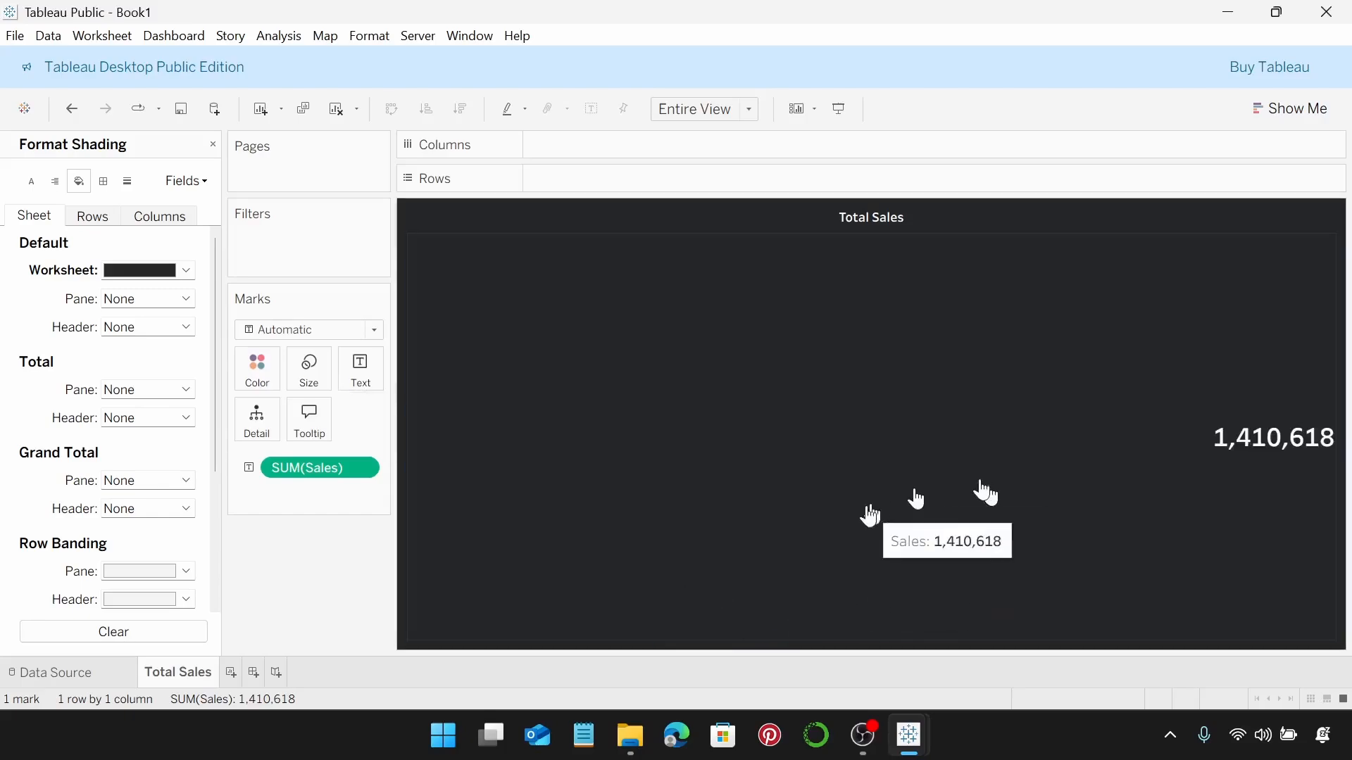
Step: Align the sales label to the centre horizontally and the middle vertically
{"action": "left_click", "coordinate": [364, 370]}
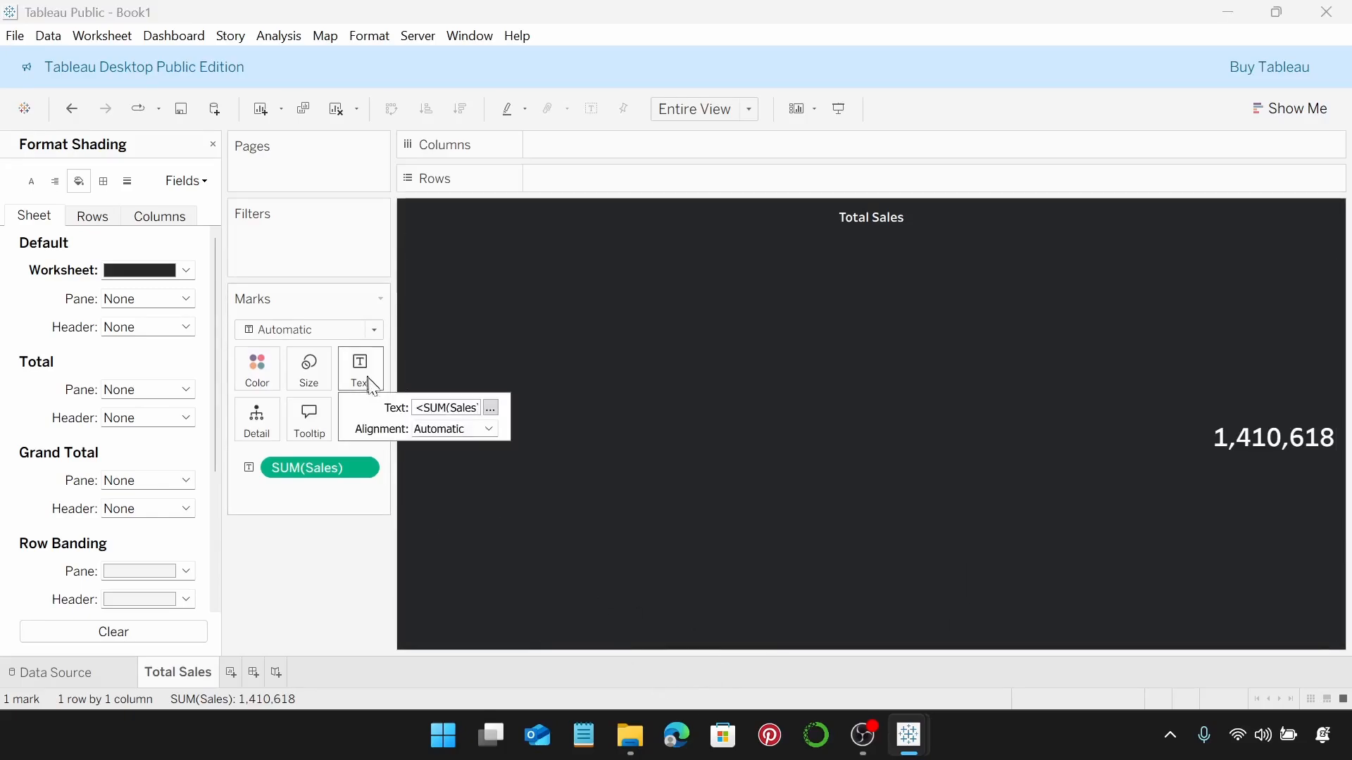
{"action": "left_click", "coordinate": [492, 427]}
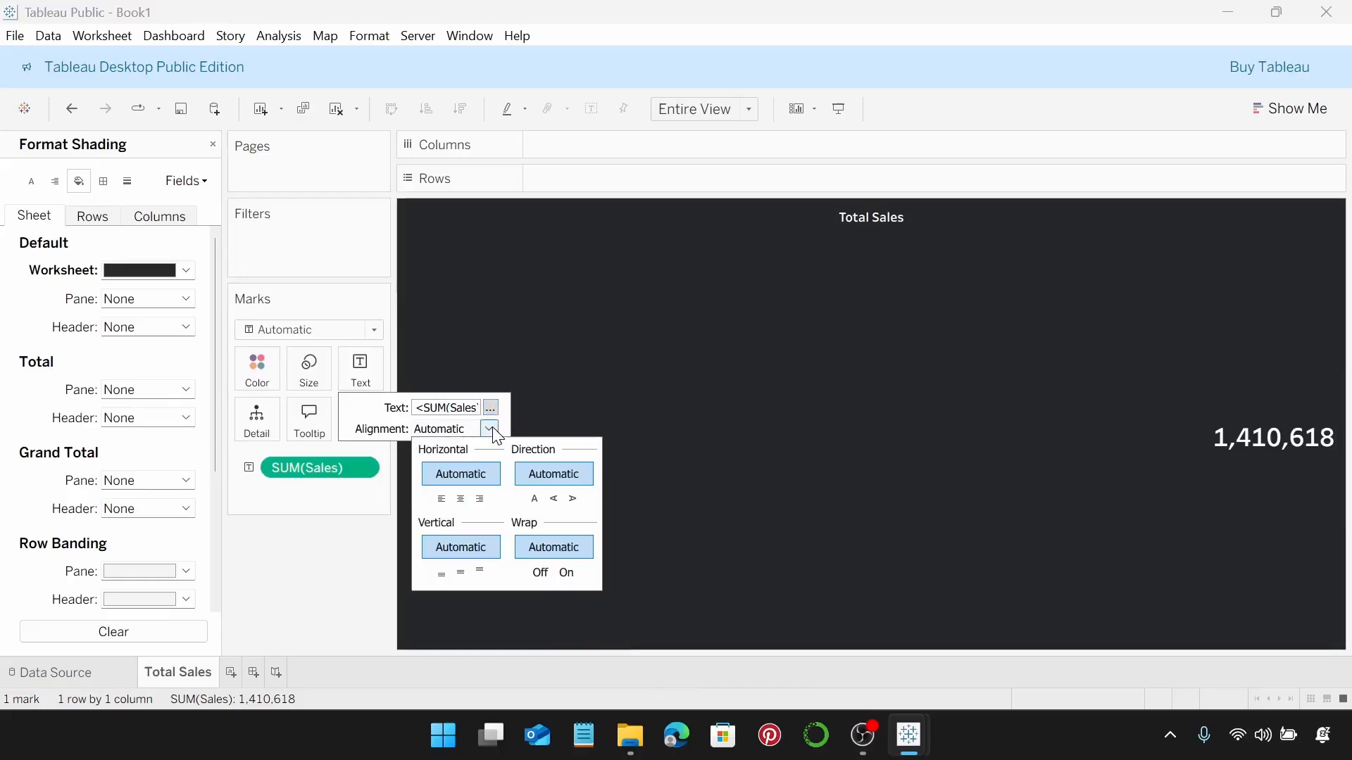
{"action": "left_click", "coordinate": [462, 498]}
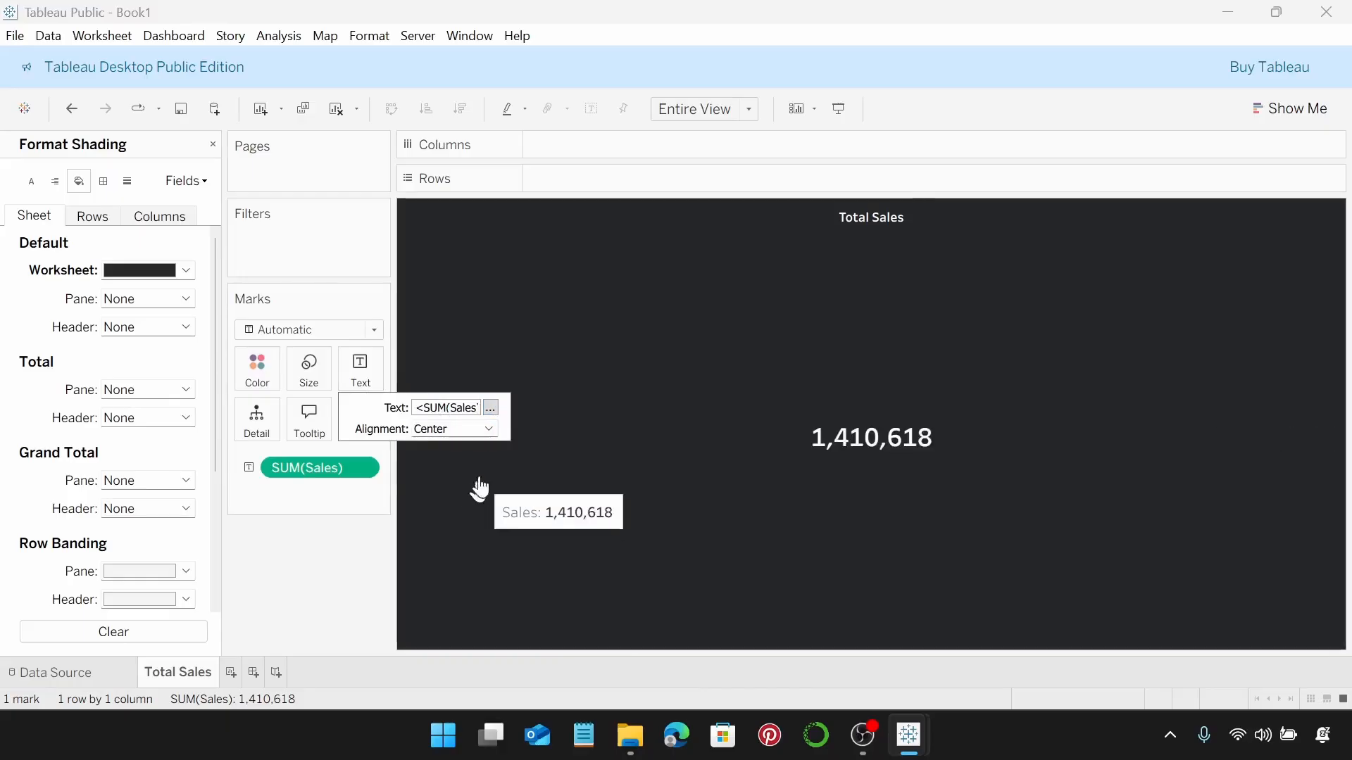
{"action": "left_click", "coordinate": [491, 430]}
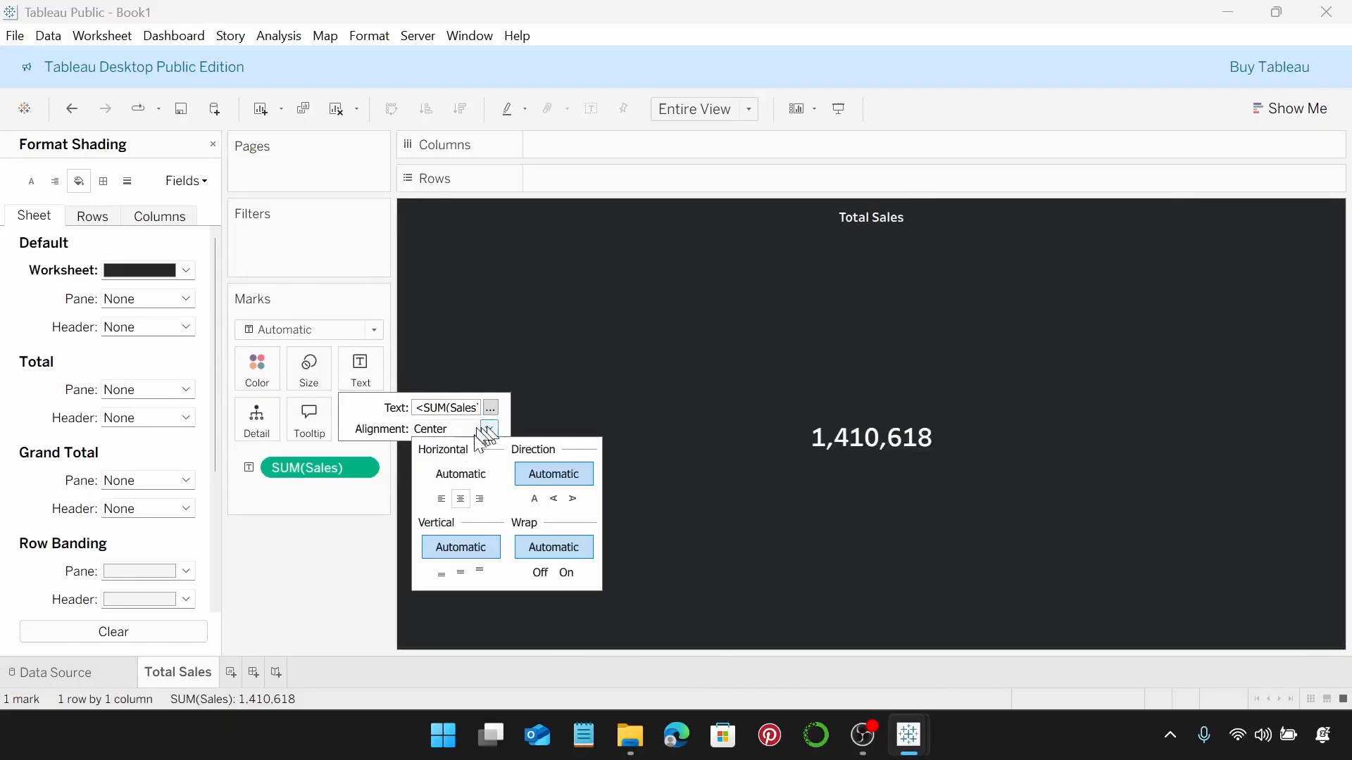
{"action": "left_click", "coordinate": [462, 572]}
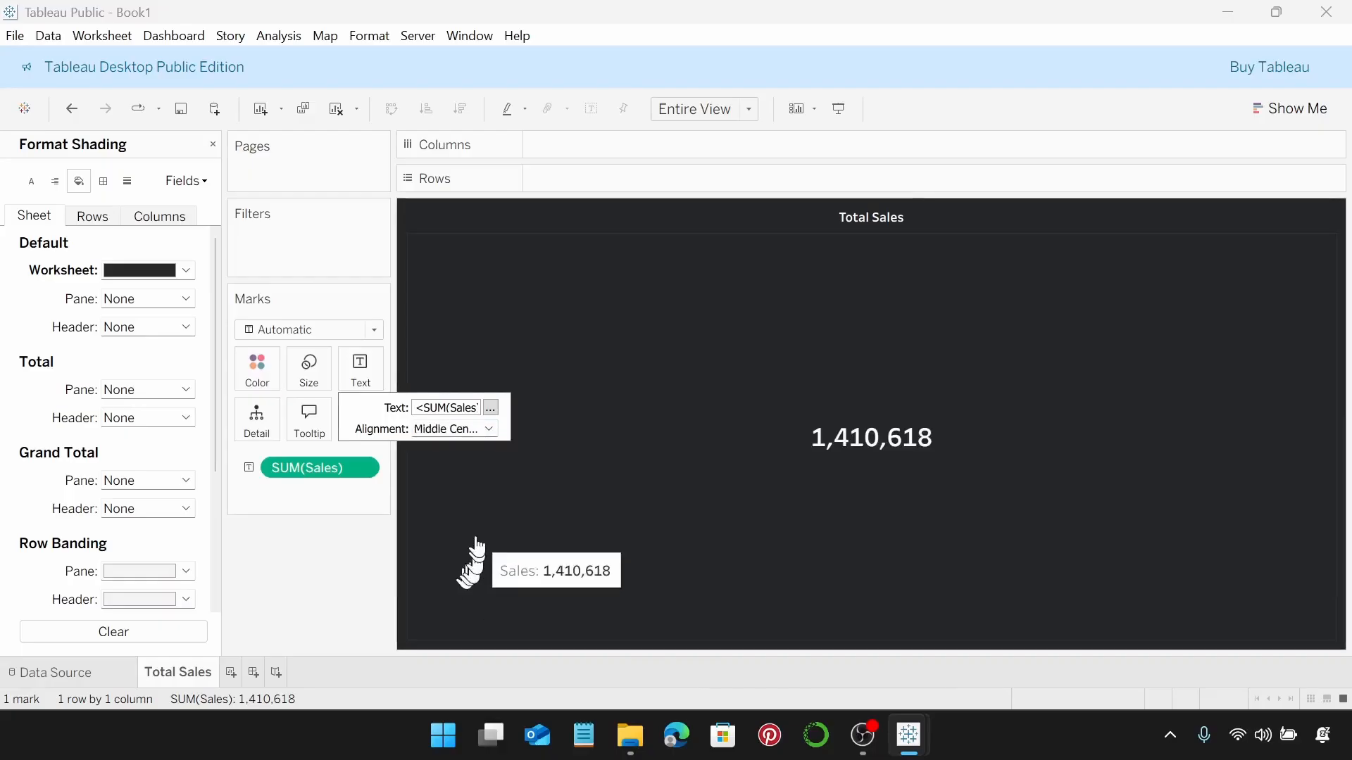
Step: Format the SUM(Sales) numbers as custom currency with 0 decimal places and a $ prefix
{"action": "left_click", "coordinate": [351, 479]}
{"action": "left_click", "coordinate": [353, 478]}
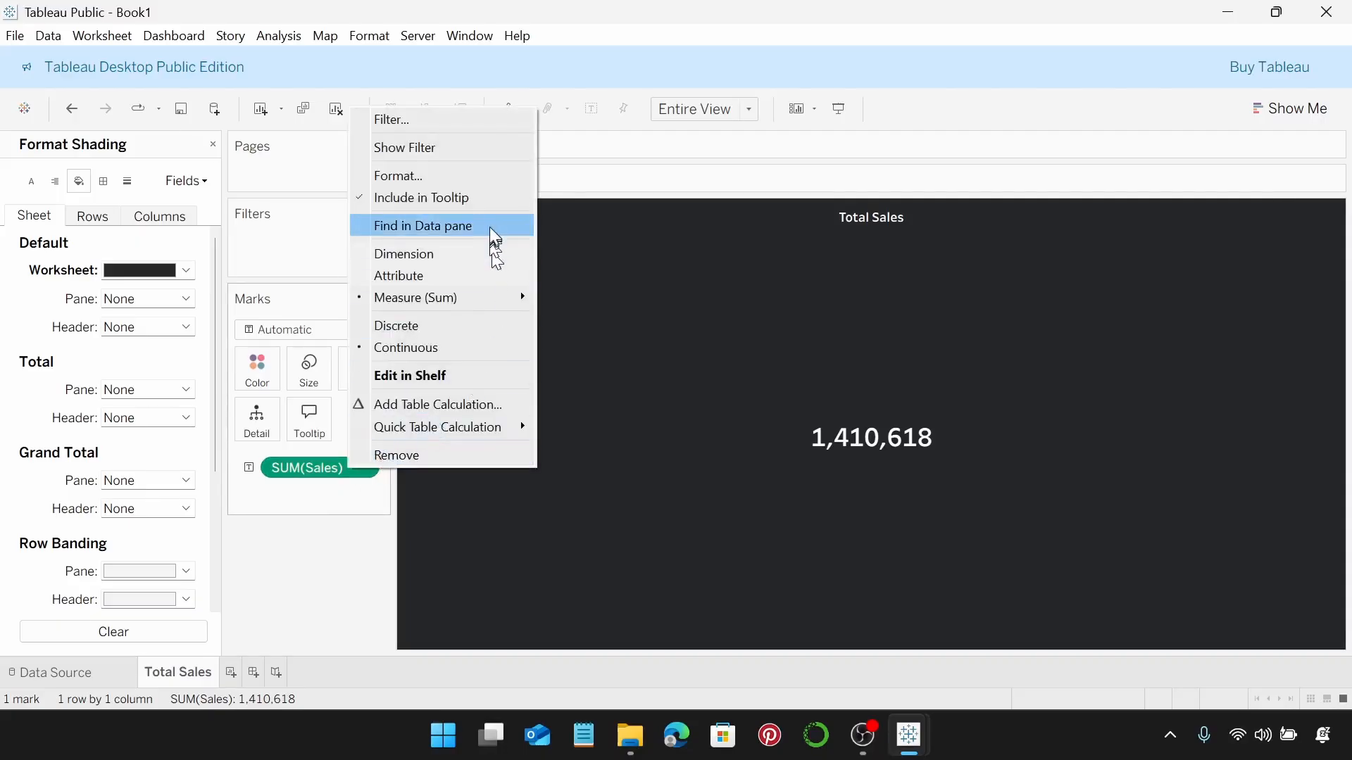
{"action": "left_click", "coordinate": [488, 164]}
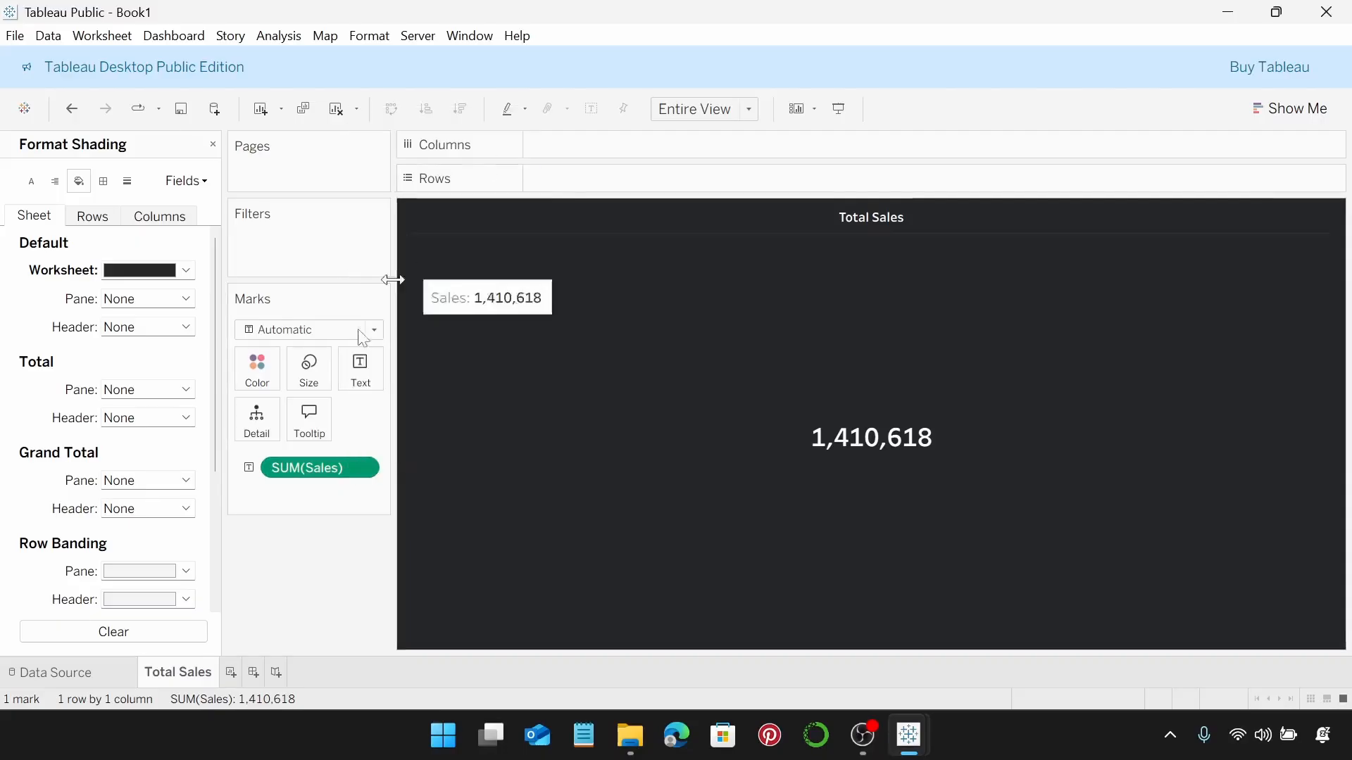
{"action": "right_click", "coordinate": [328, 470]}
{"action": "left_click", "coordinate": [462, 179]}
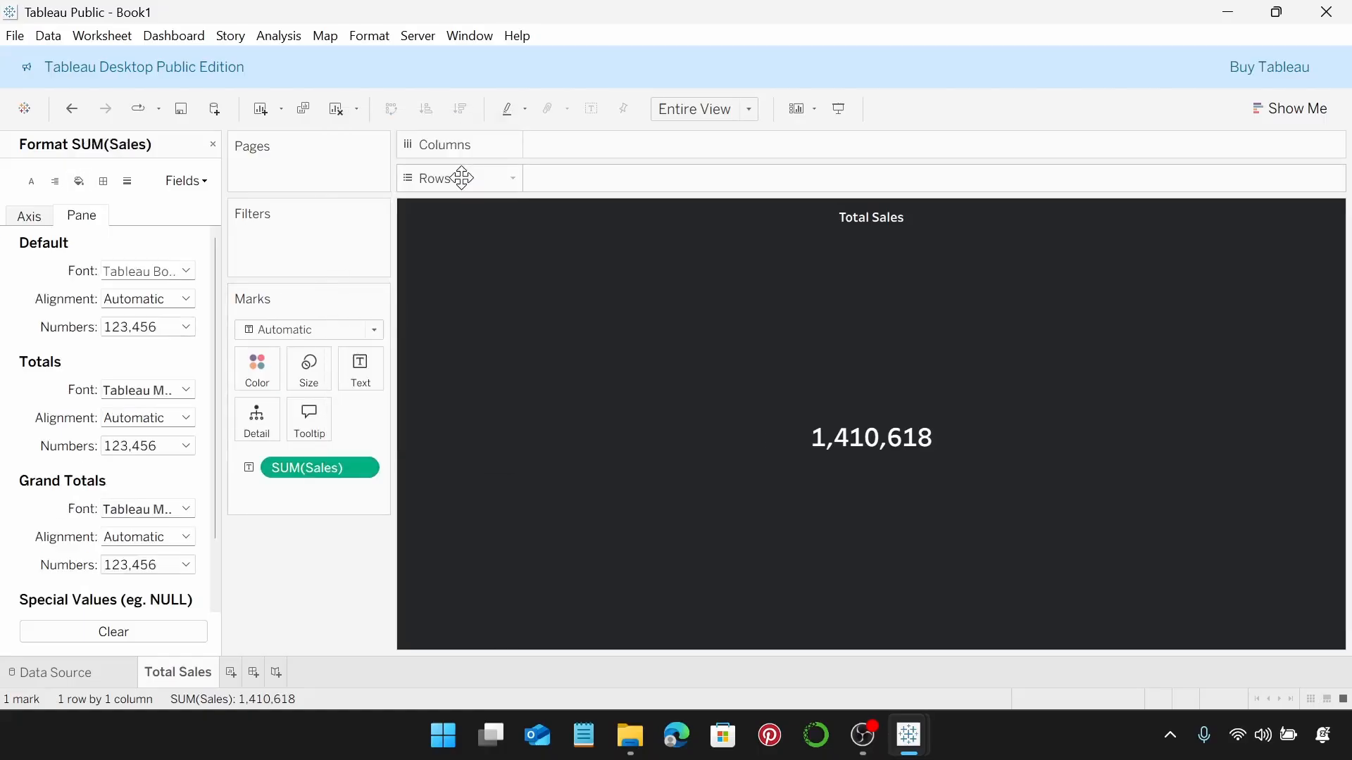
{"action": "left_click", "coordinate": [186, 326]}
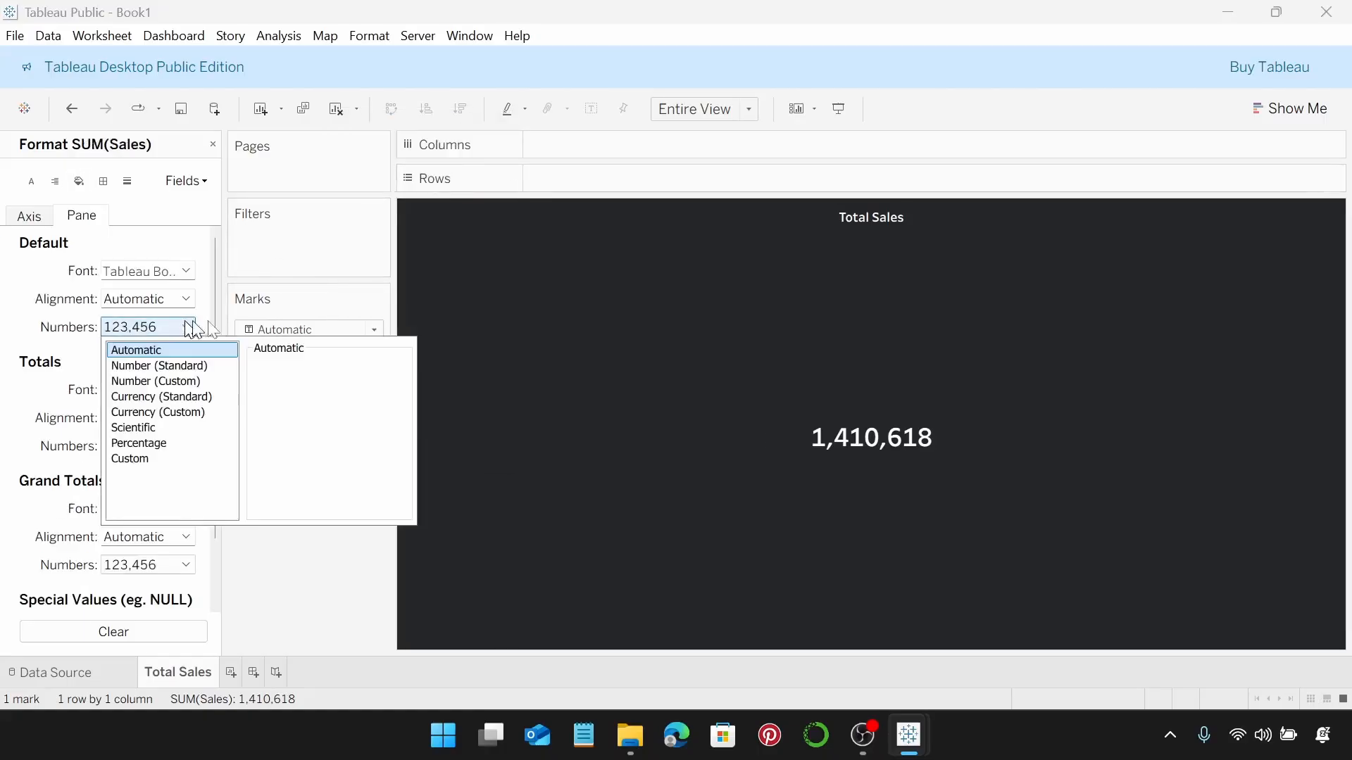
{"action": "left_click", "coordinate": [195, 414]}
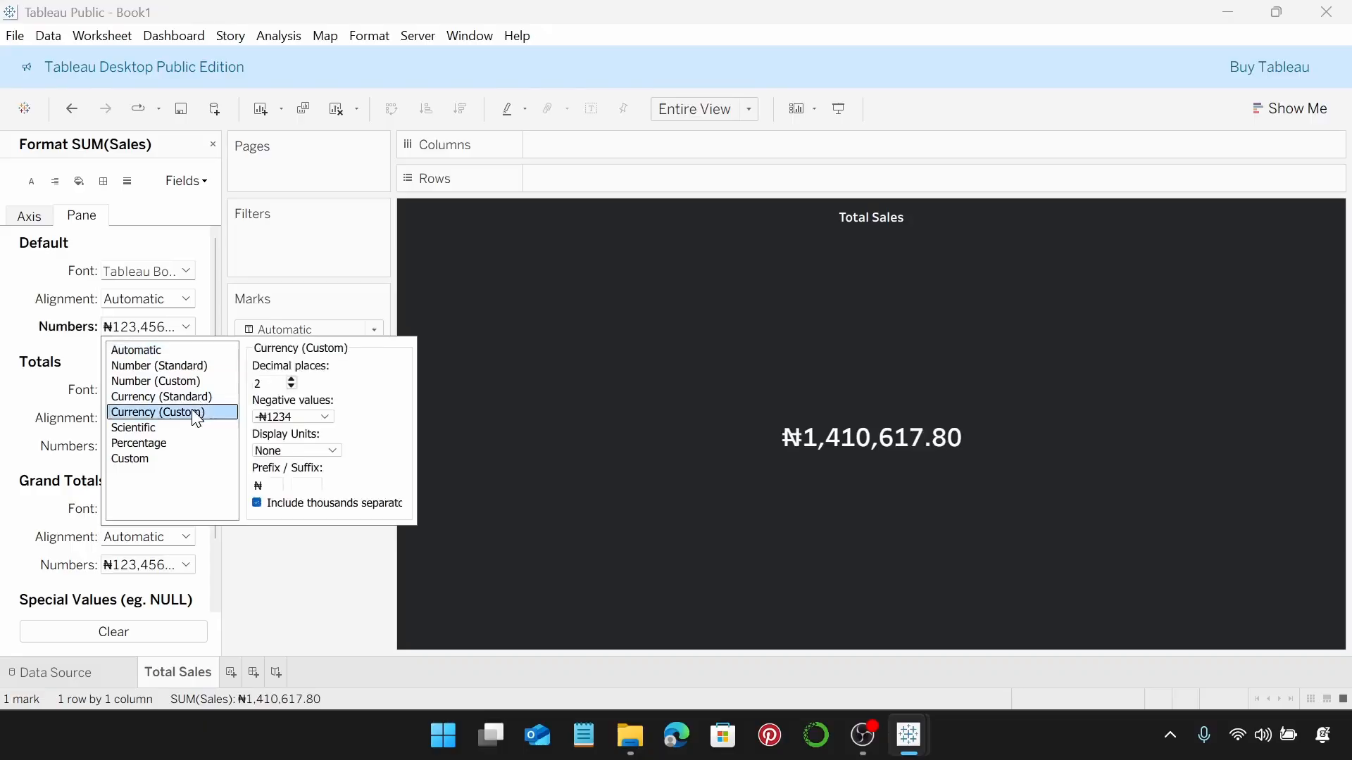
{"action": "left_click", "coordinate": [292, 388]}
{"action": "left_click", "coordinate": [292, 387]}
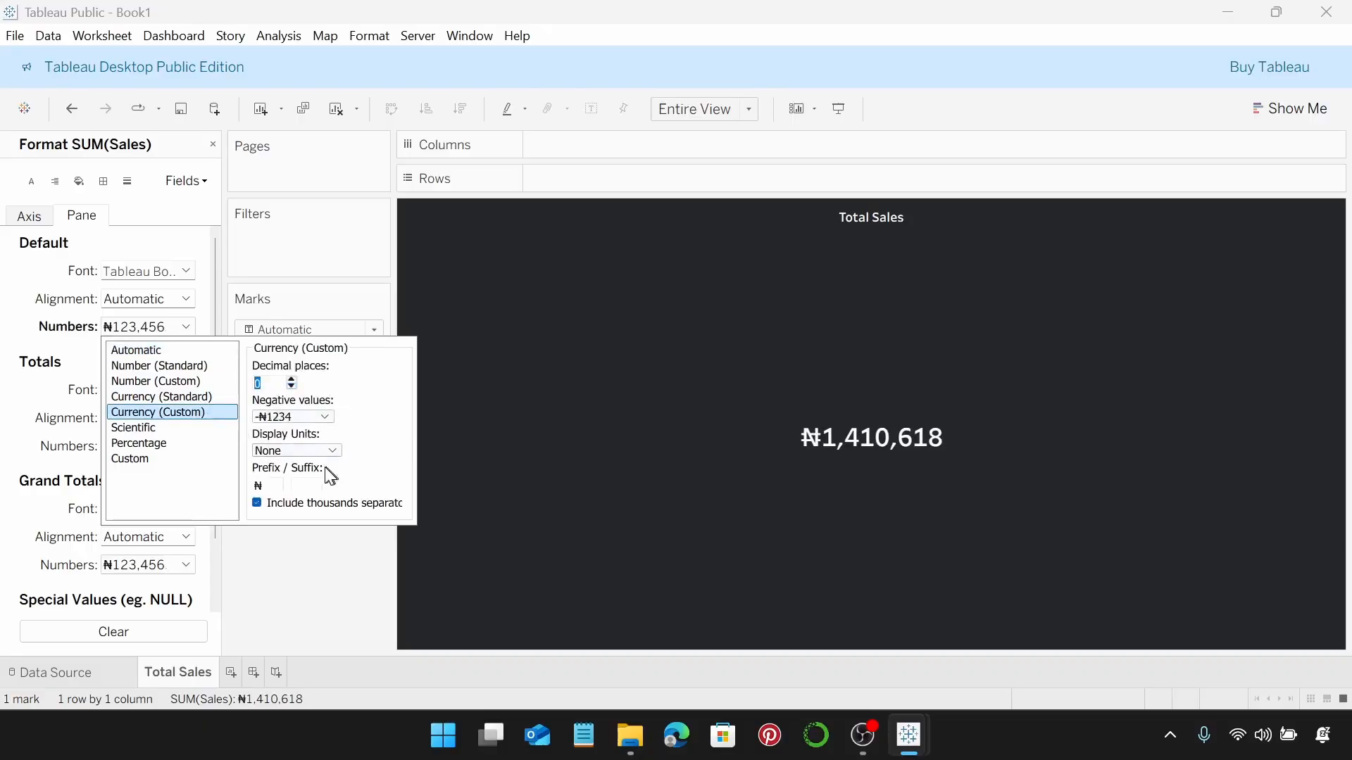
{"action": "left_click", "coordinate": [273, 484]}
{"action": "key", "text": "BackSpace"}
{"action": "type", "text": "$"}
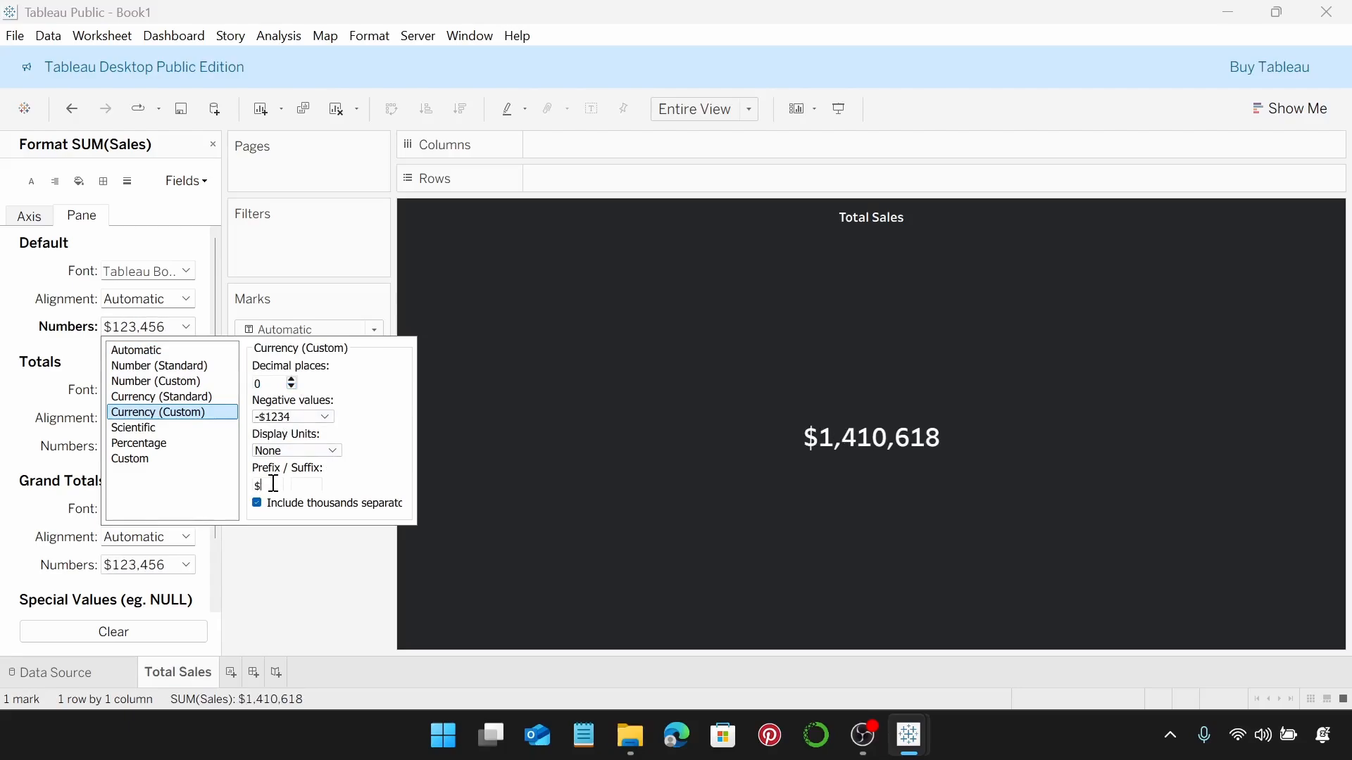
{"action": "left_click", "coordinate": [293, 617]}
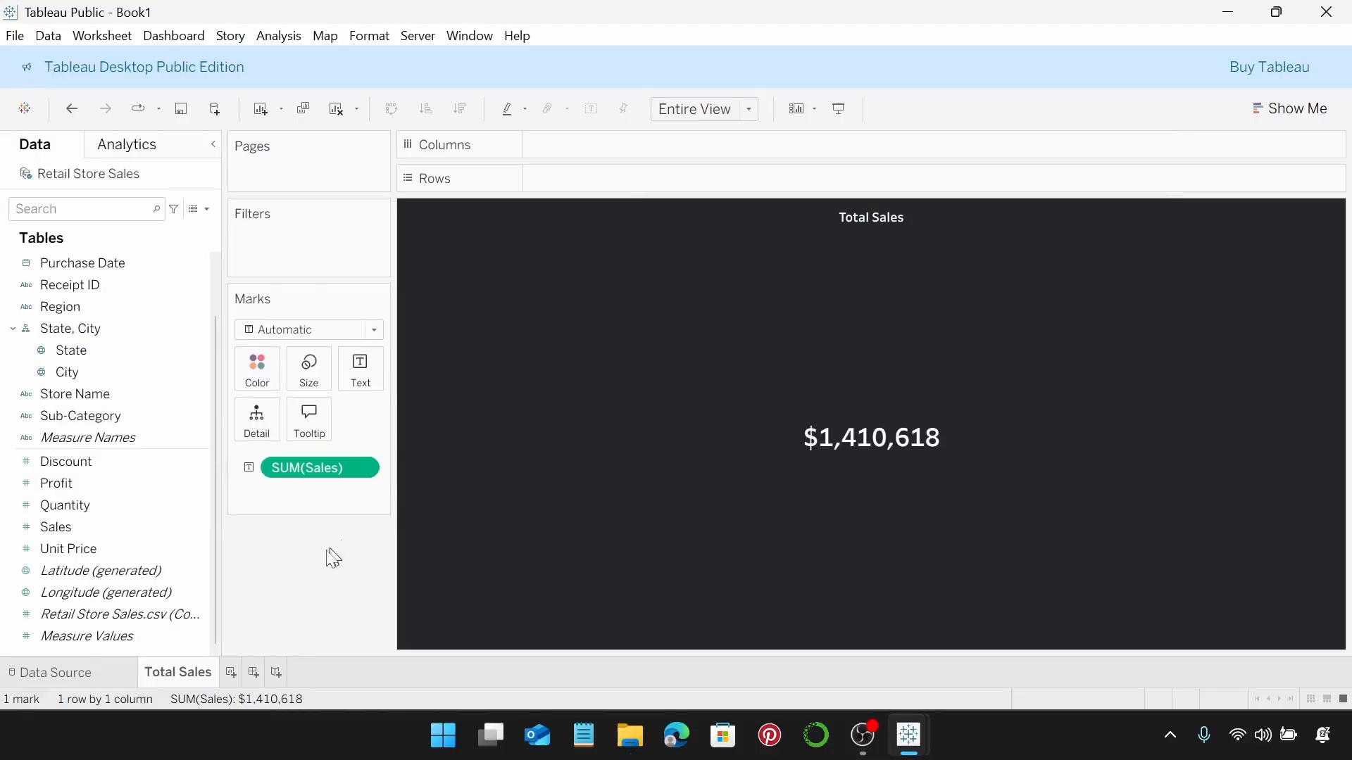
Step: Add a new worksheet and rename it as Total Profit
{"action": "left_click", "coordinate": [231, 672]}
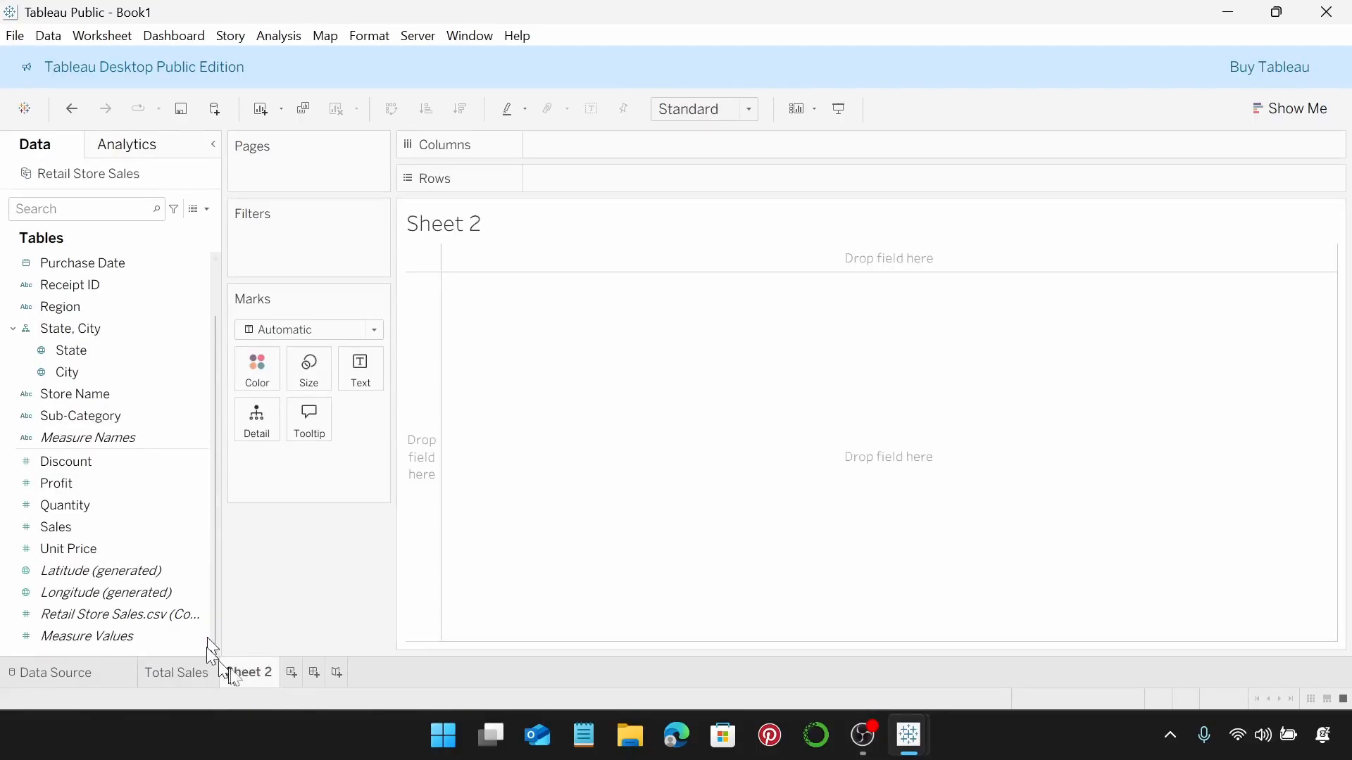
{"action": "double_click", "coordinate": [241, 671]}
{"action": "type", "text": "Total Profit"}
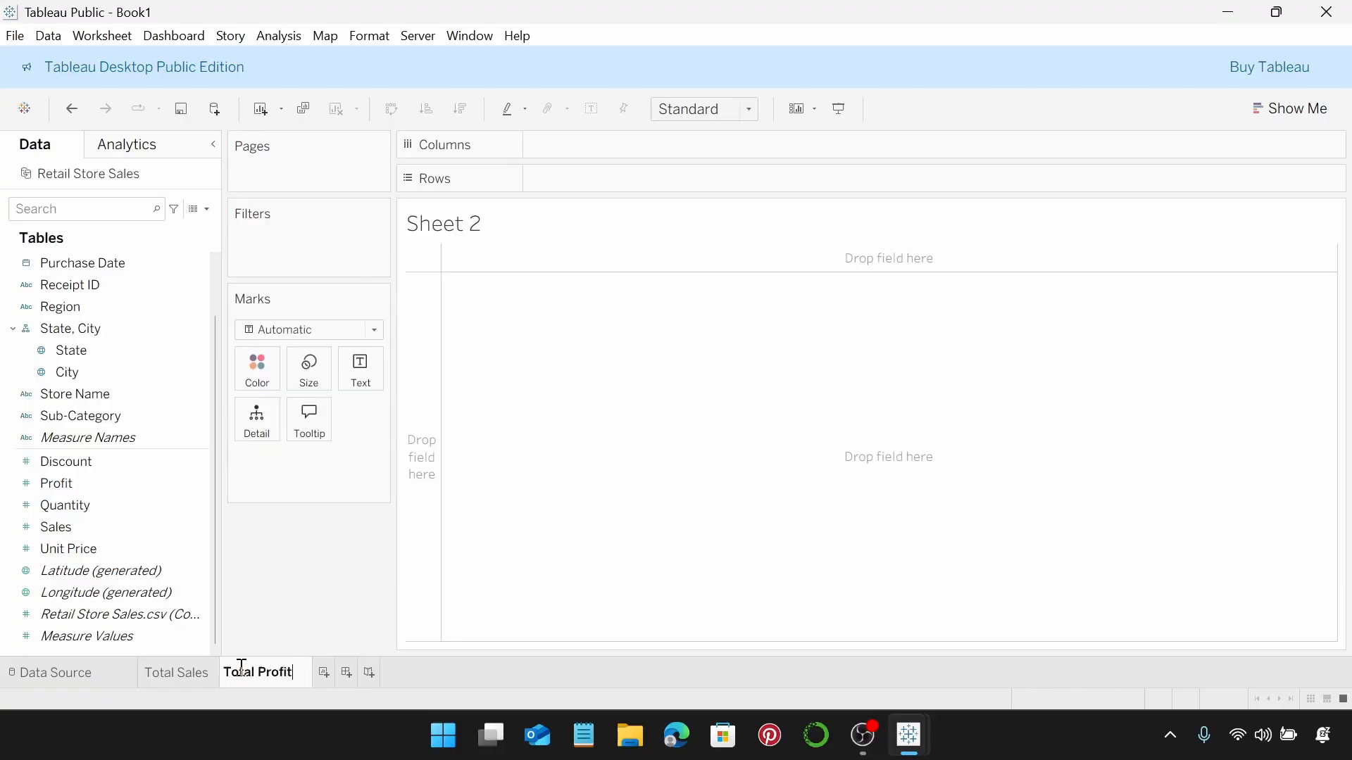
{"action": "key", "text": "Return"}
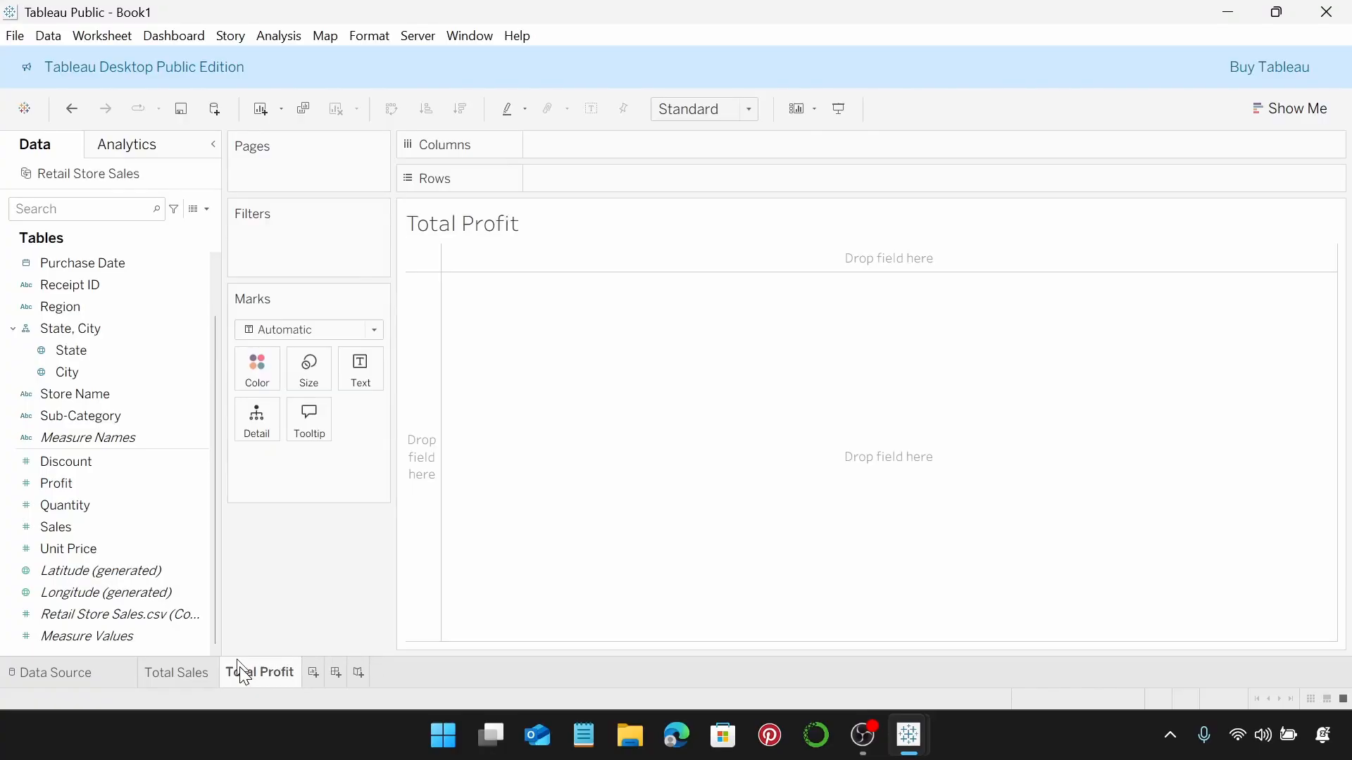
Step: Show the sum of Profit as text on the Total Profit sheet and fit it to Entire View
{"action": "left_click_drag", "start_coordinate": [141, 493], "coordinate": [376, 383]}
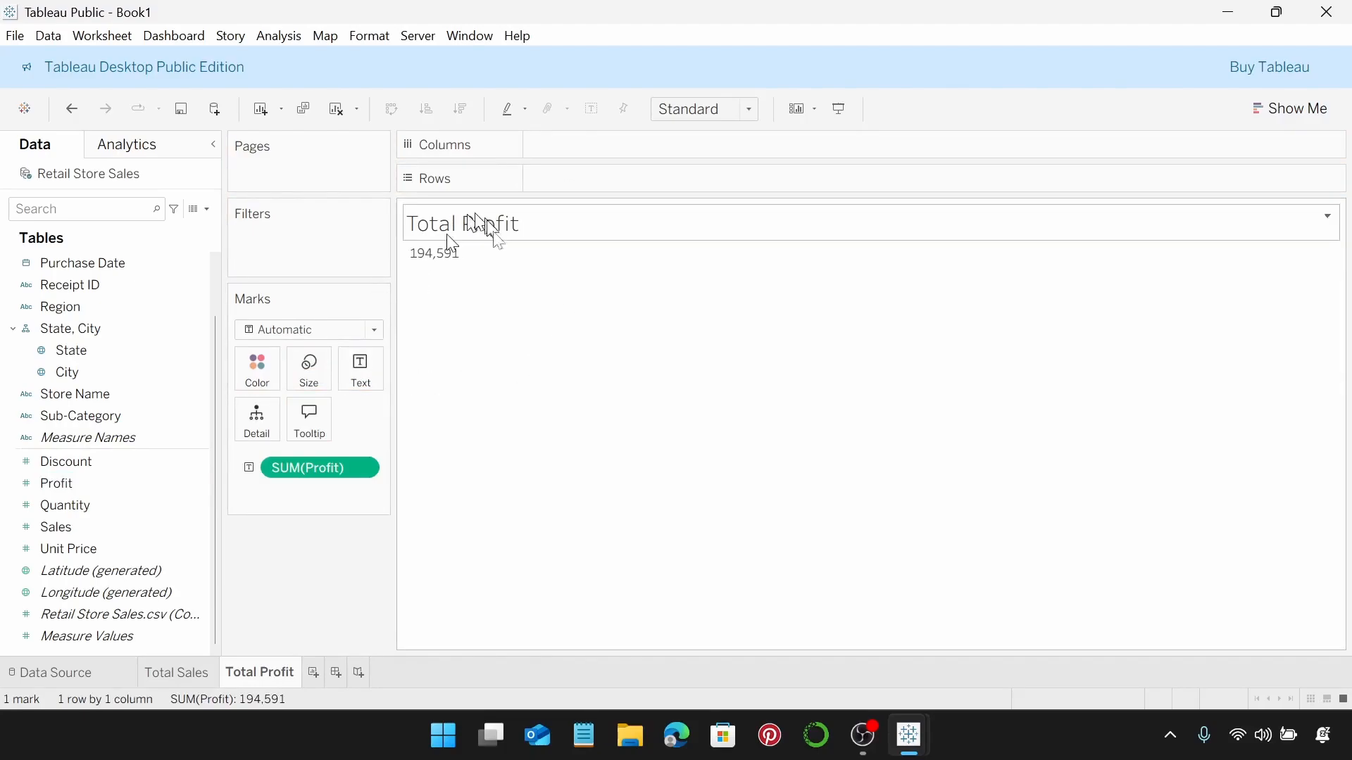
{"action": "left_click", "coordinate": [760, 110]}
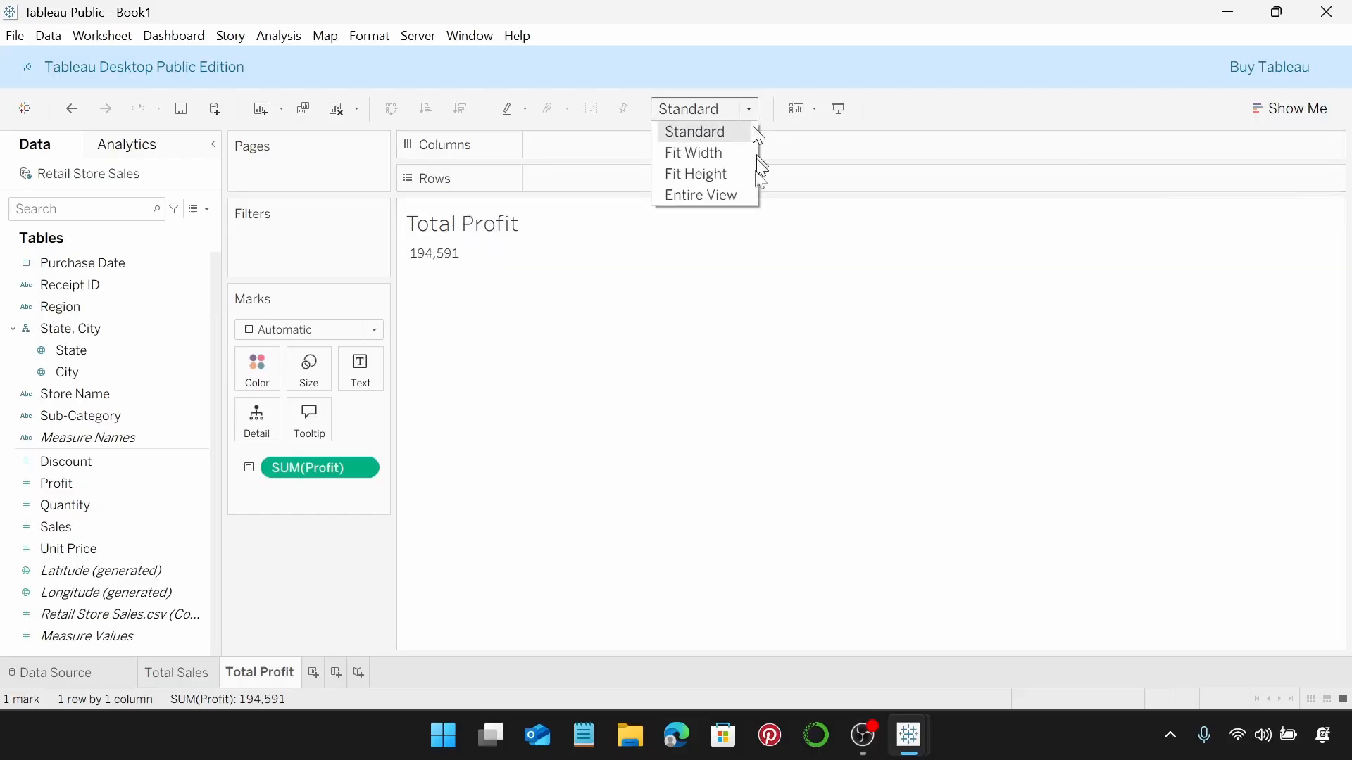
{"action": "left_click", "coordinate": [744, 202]}
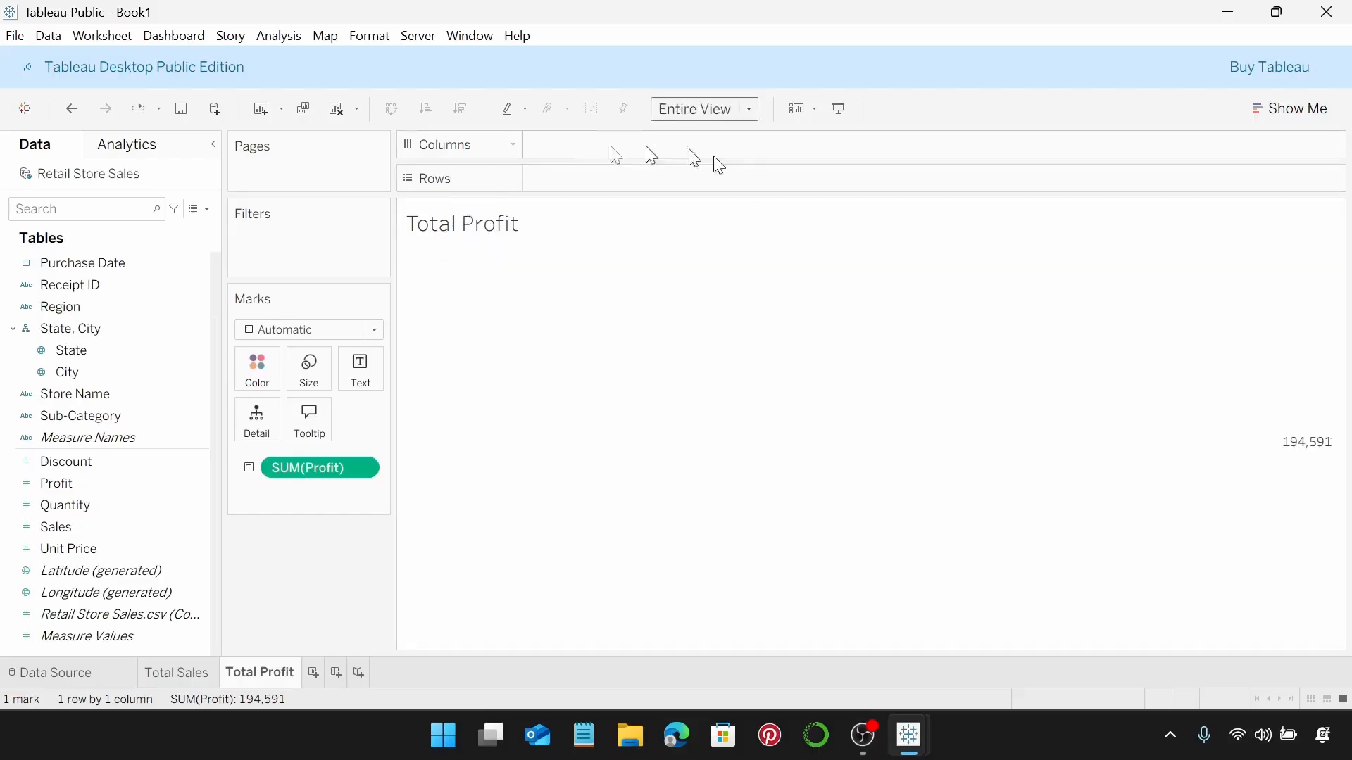
Step: Format the Total Profit sheet title as Tableau Semibold, size 9, white and centred
{"action": "double_click", "coordinate": [493, 225]}
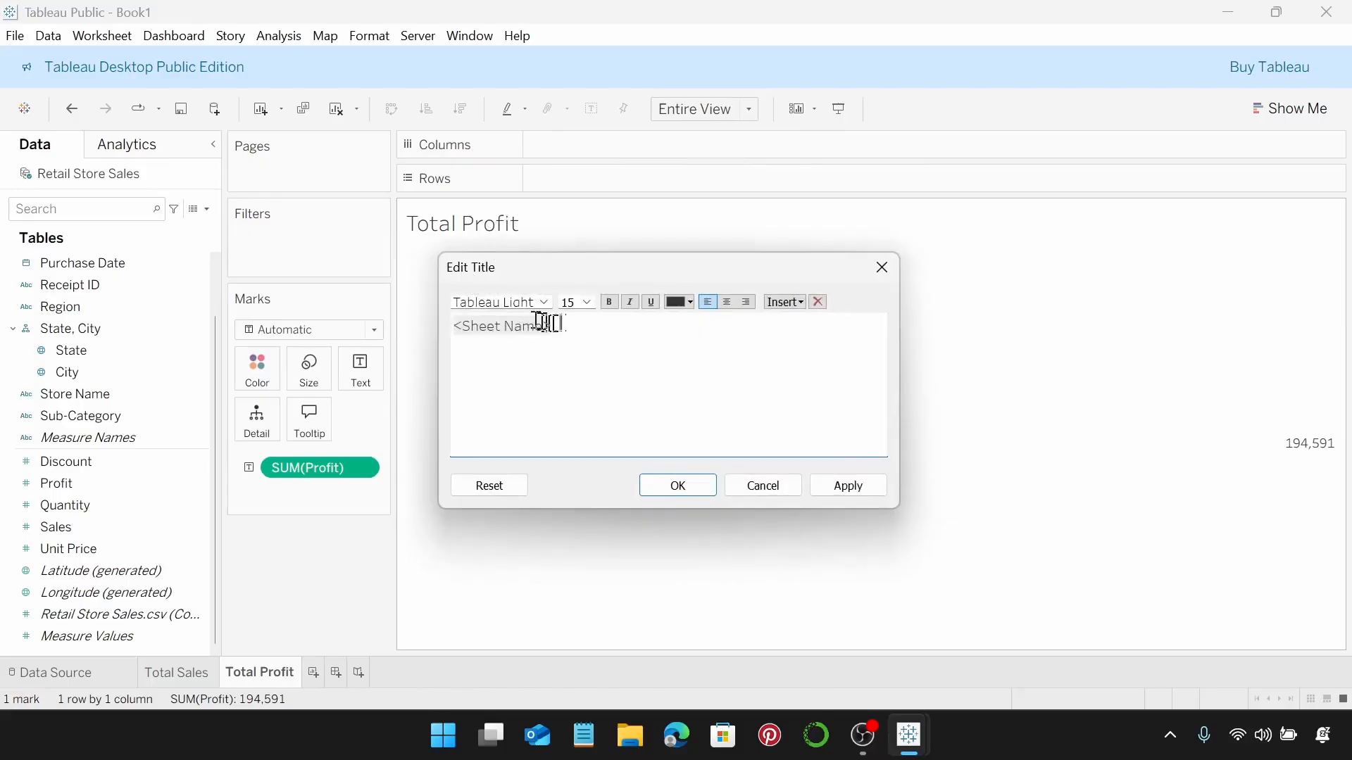
{"action": "left_click_drag", "start_coordinate": [561, 326], "coordinate": [468, 318]}
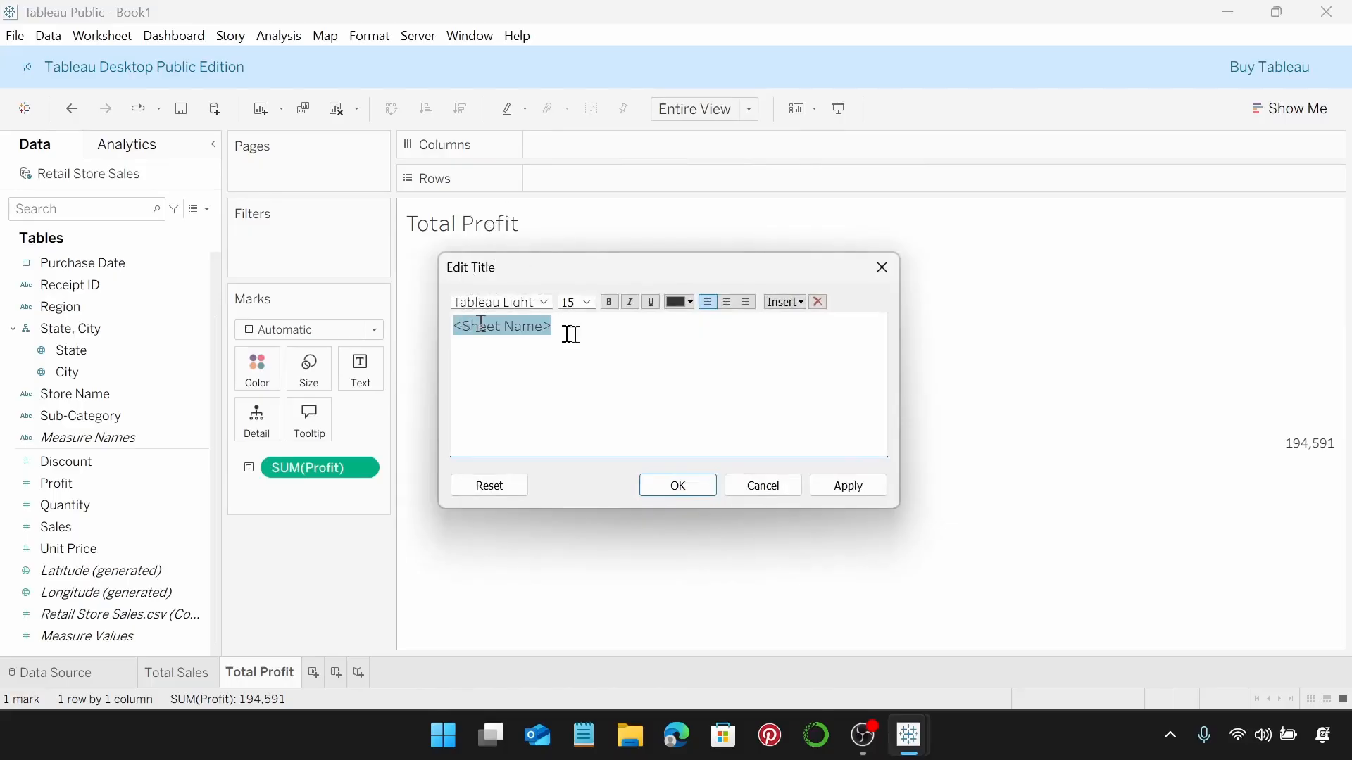
{"action": "left_click", "coordinate": [546, 303]}
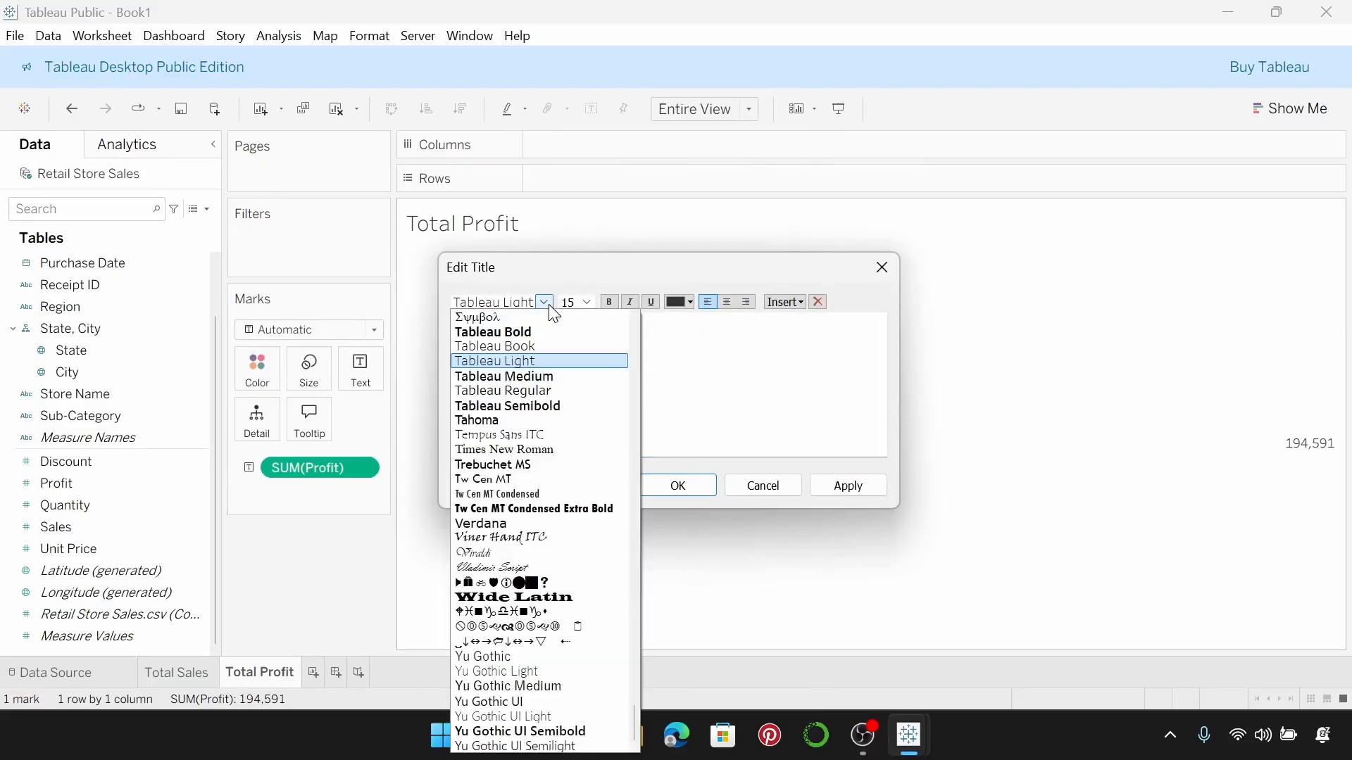
{"action": "left_click", "coordinate": [535, 406]}
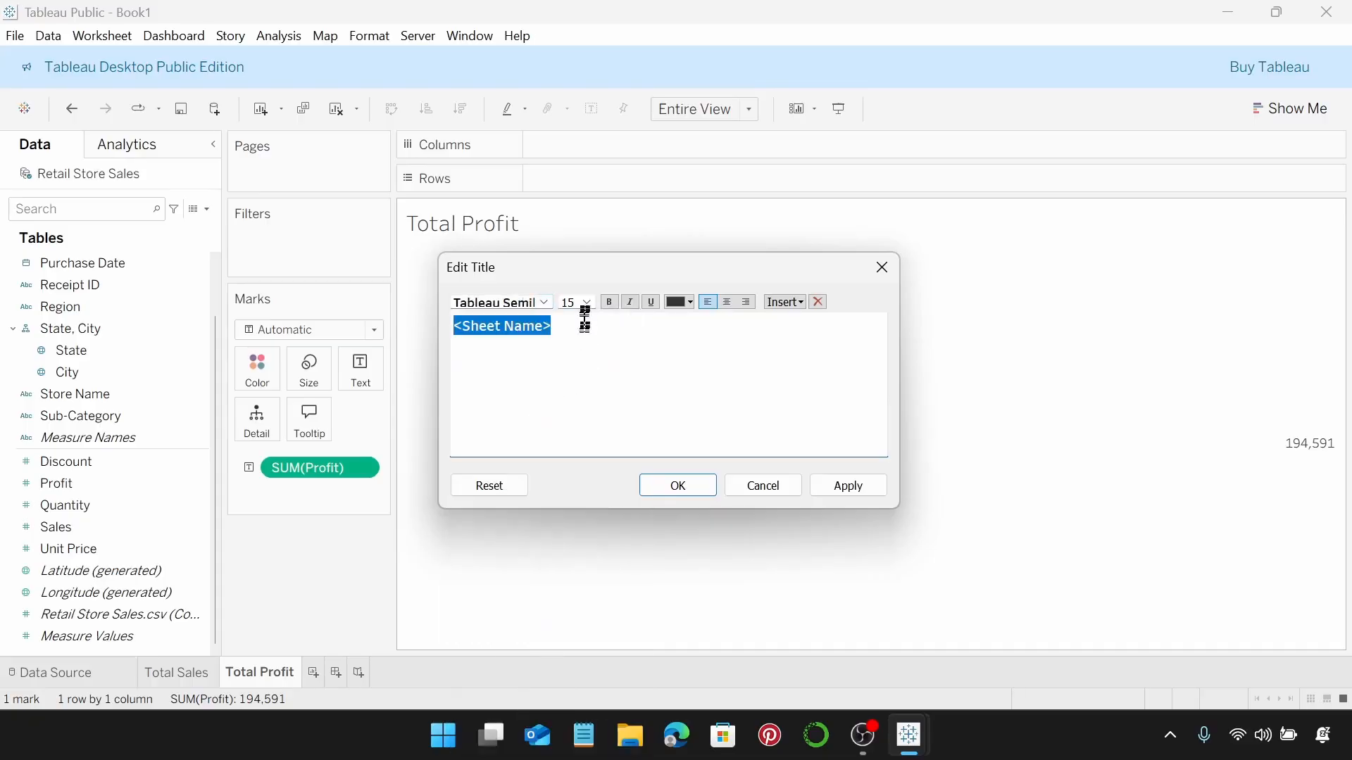
{"action": "left_click", "coordinate": [593, 318]}
{"action": "left_click", "coordinate": [585, 331]}
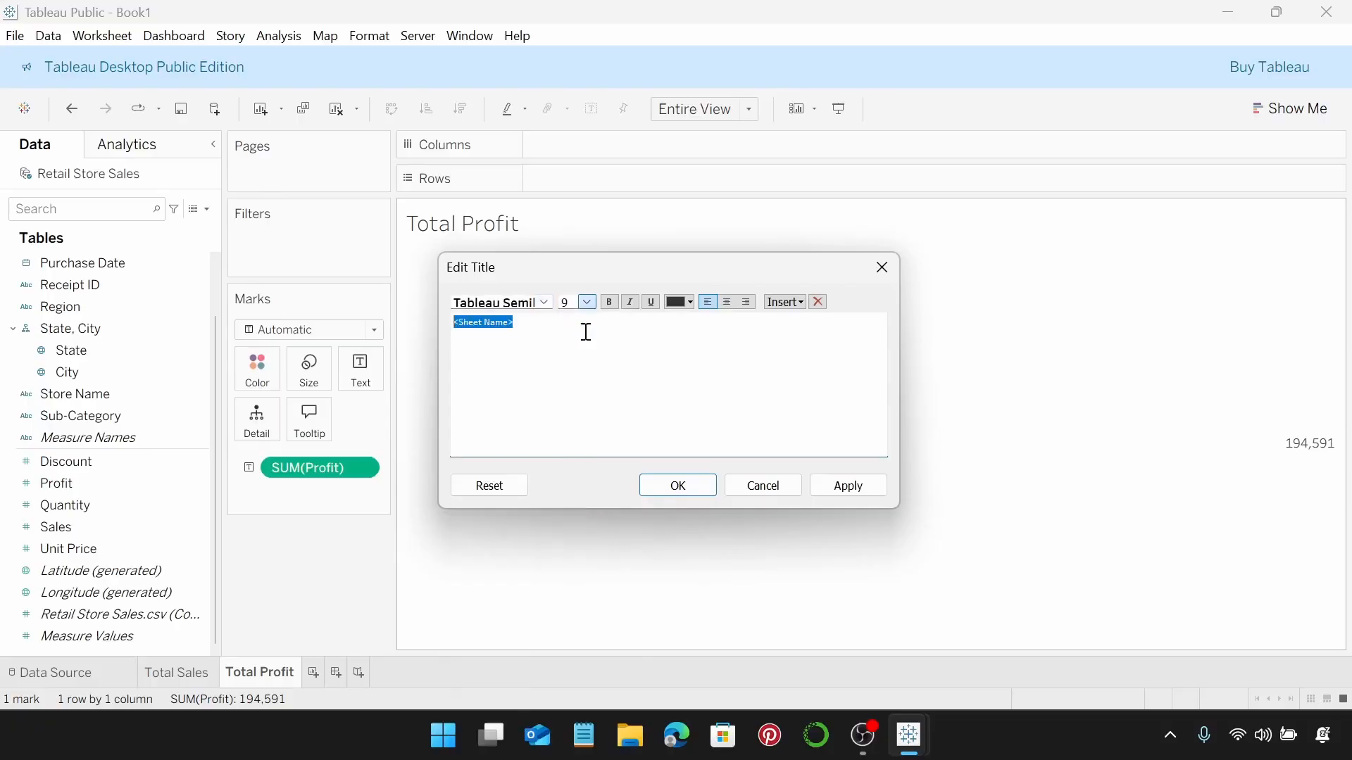
{"action": "left_click", "coordinate": [689, 303]}
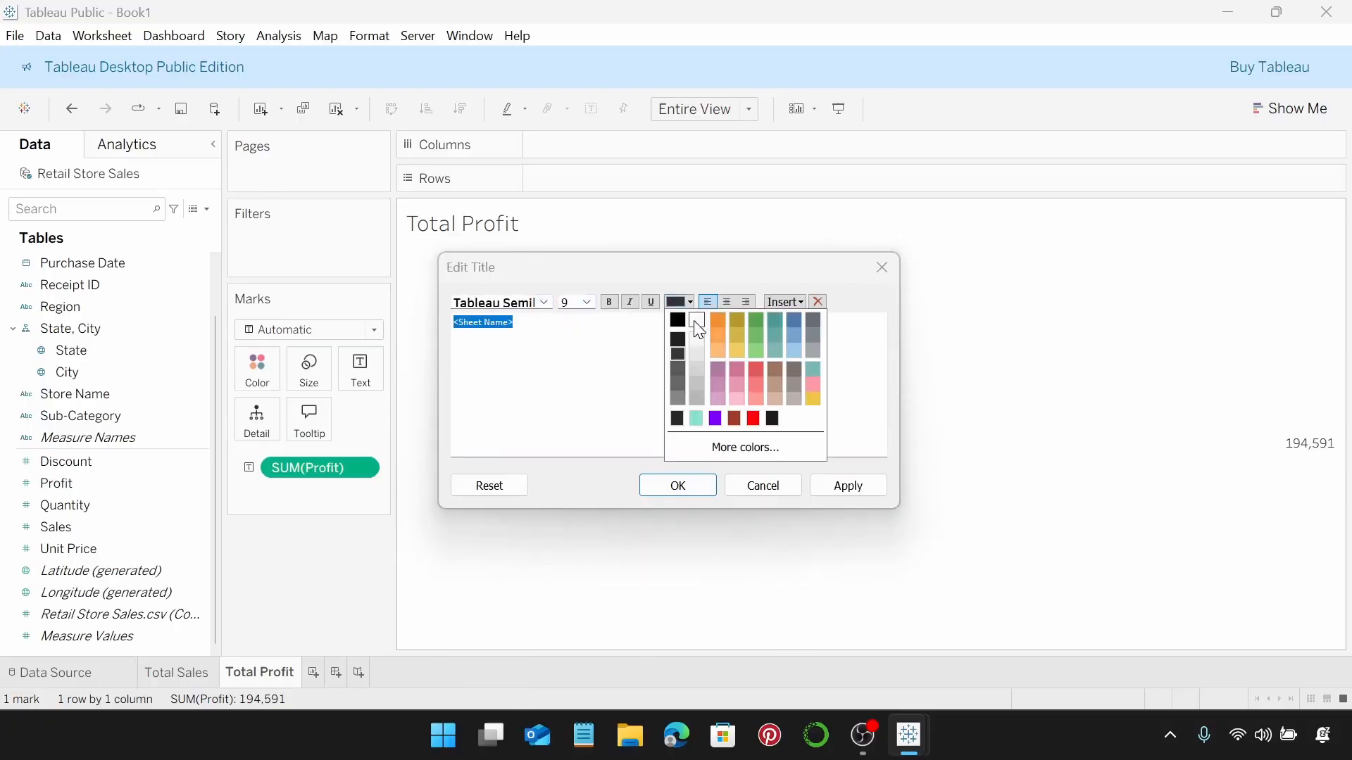
{"action": "left_click", "coordinate": [704, 318]}
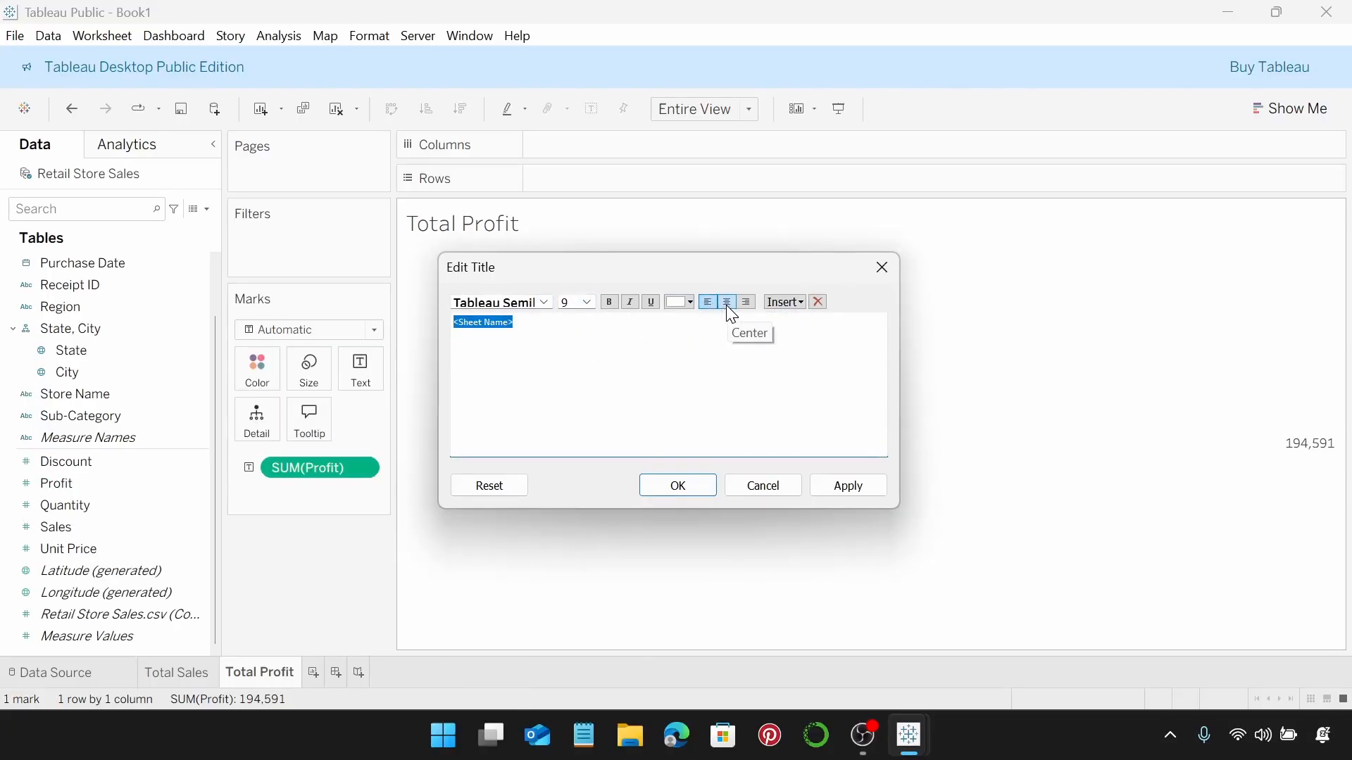
{"action": "left_click", "coordinate": [728, 303]}
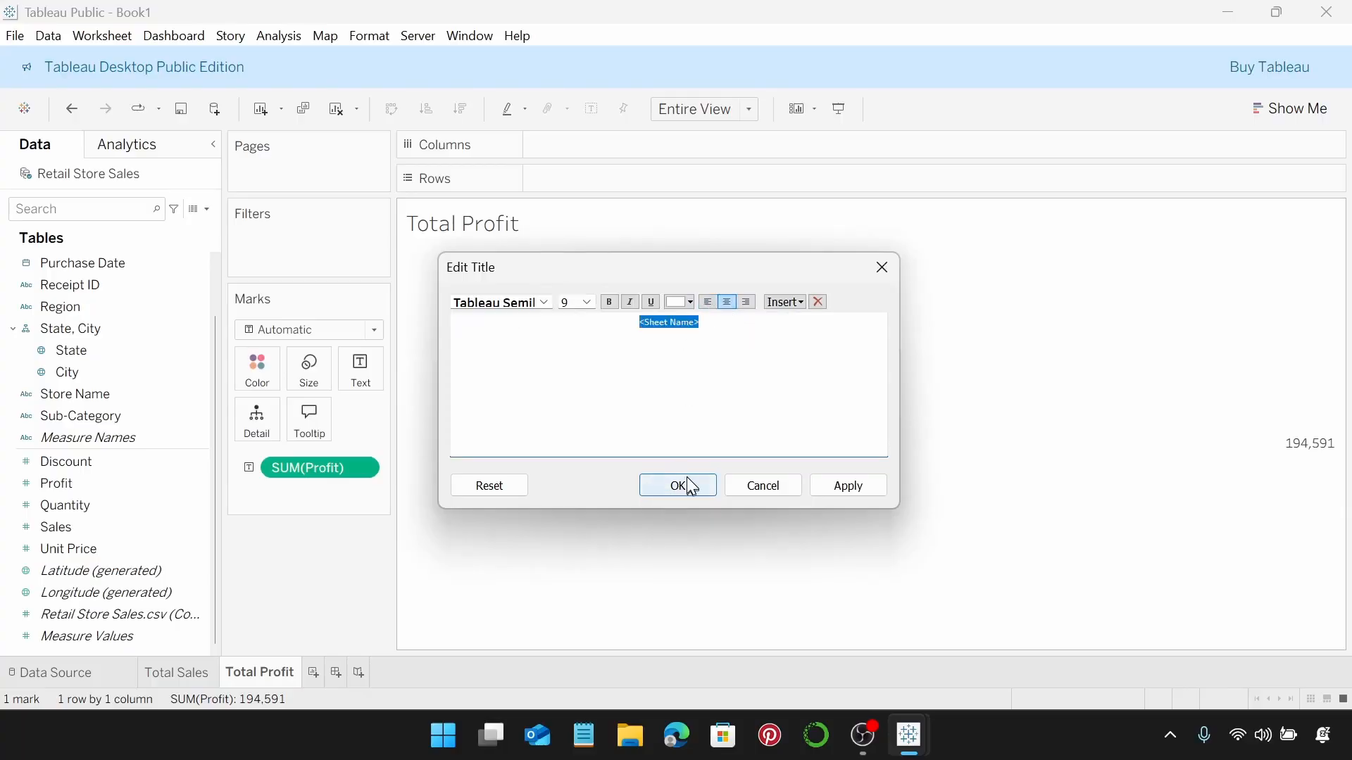
{"action": "left_click", "coordinate": [679, 486]}
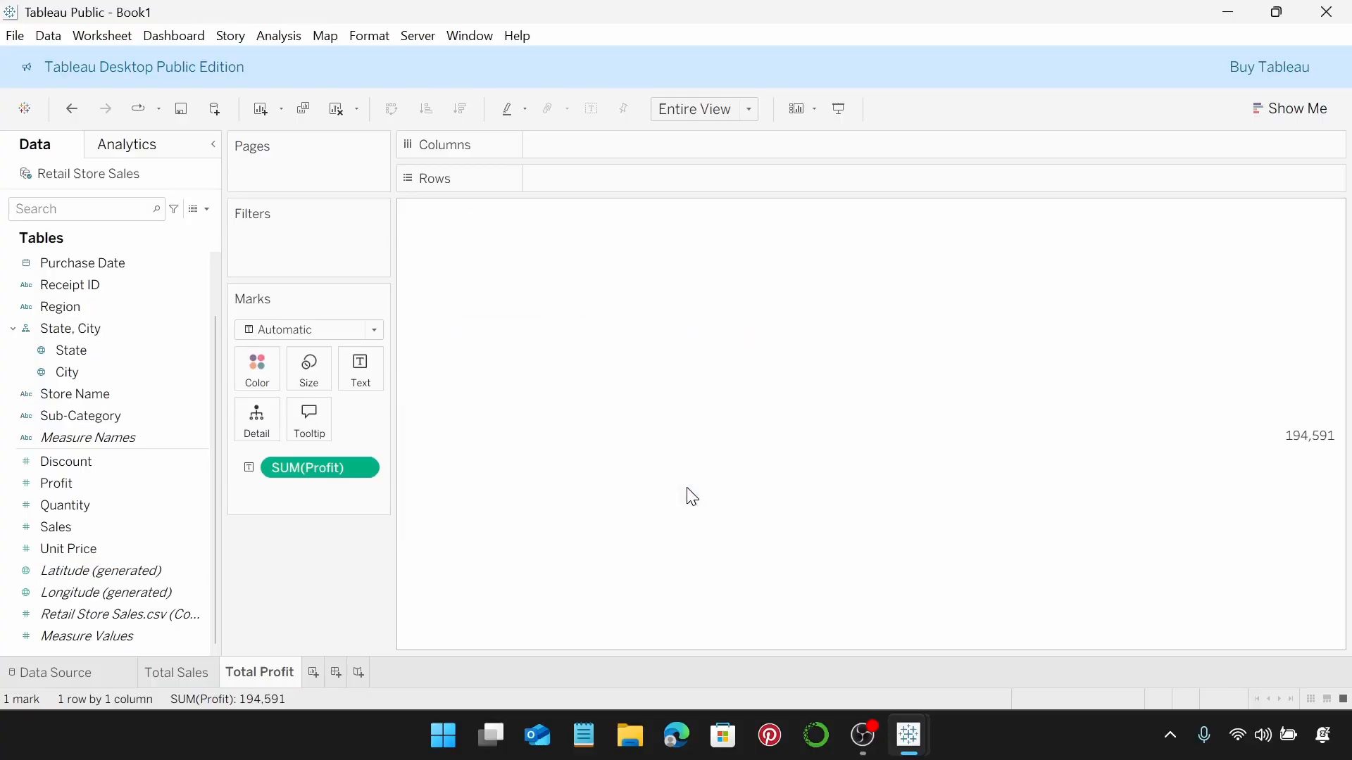
Step: Shade the Total Profit worksheet background with the dark charcoal custom colour
{"action": "right_click", "coordinate": [574, 416]}
{"action": "left_click", "coordinate": [623, 470]}
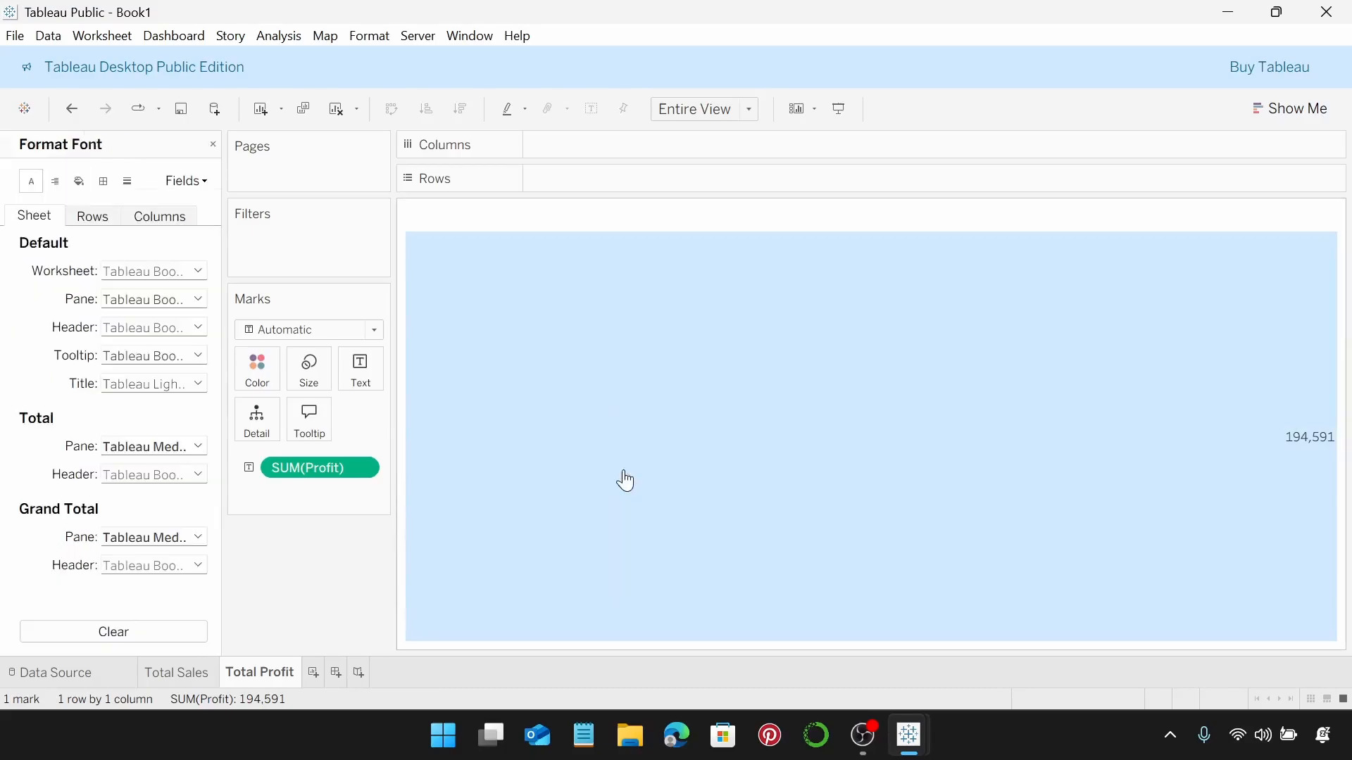
{"action": "left_click", "coordinate": [79, 182]}
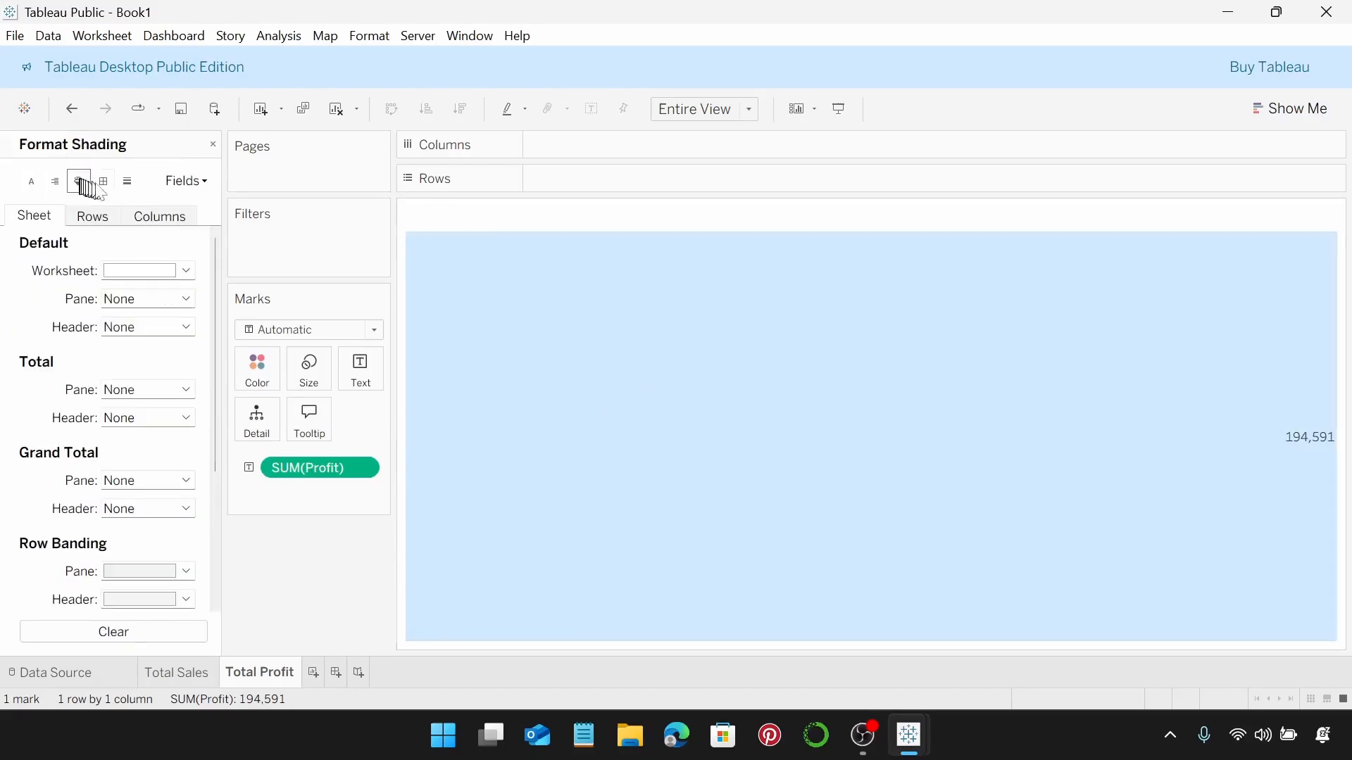
{"action": "left_click", "coordinate": [190, 274]}
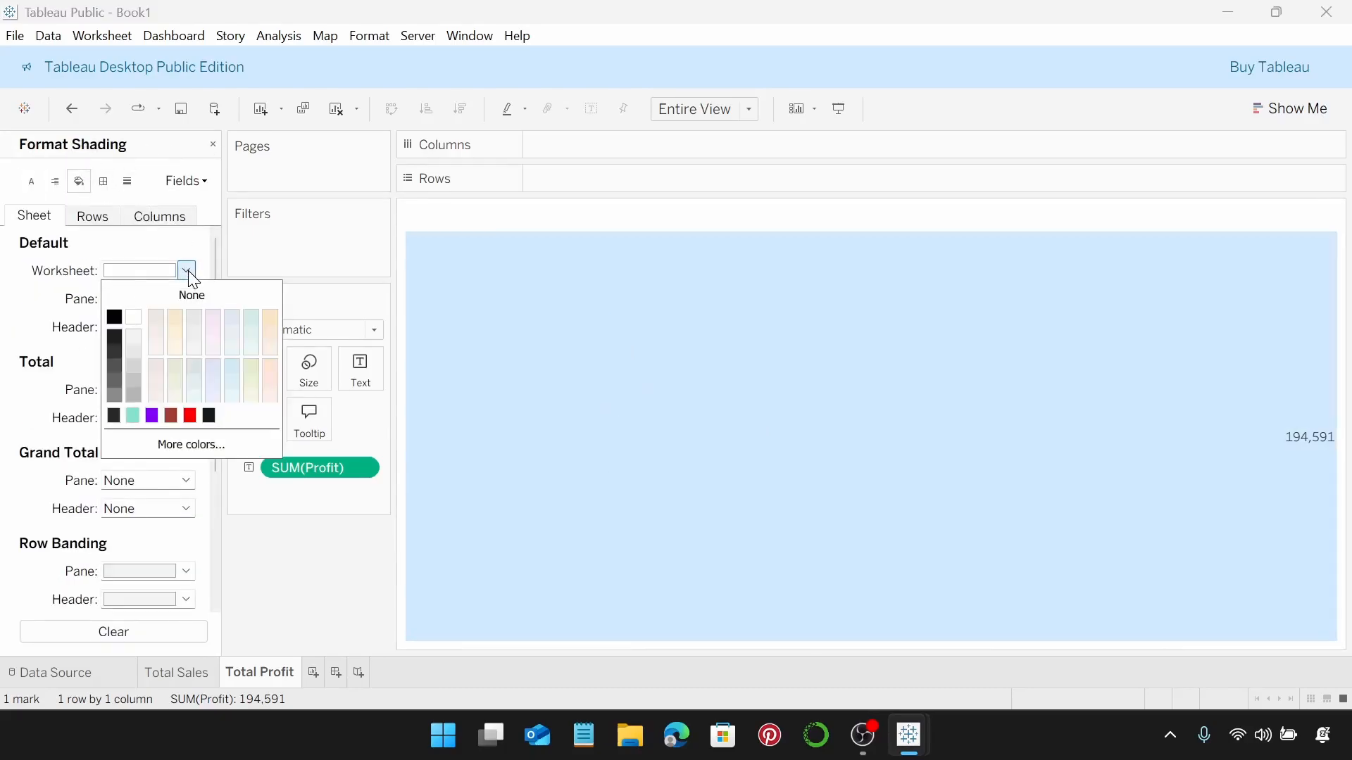
{"action": "left_click", "coordinate": [115, 416]}
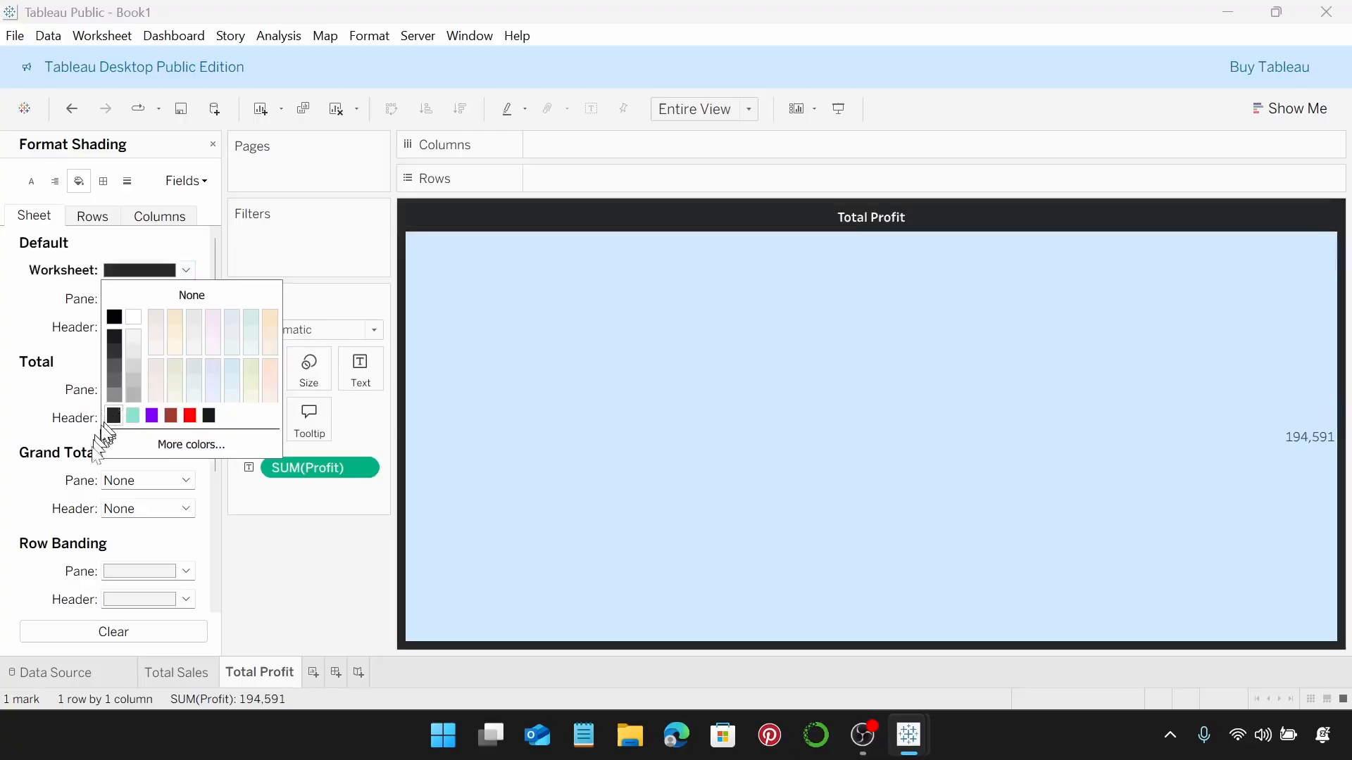
Step: Format the SUM(Profit) label text as Tableau Semibold, size 18, in white
{"action": "left_click", "coordinate": [361, 373]}
{"action": "left_click", "coordinate": [362, 373]}
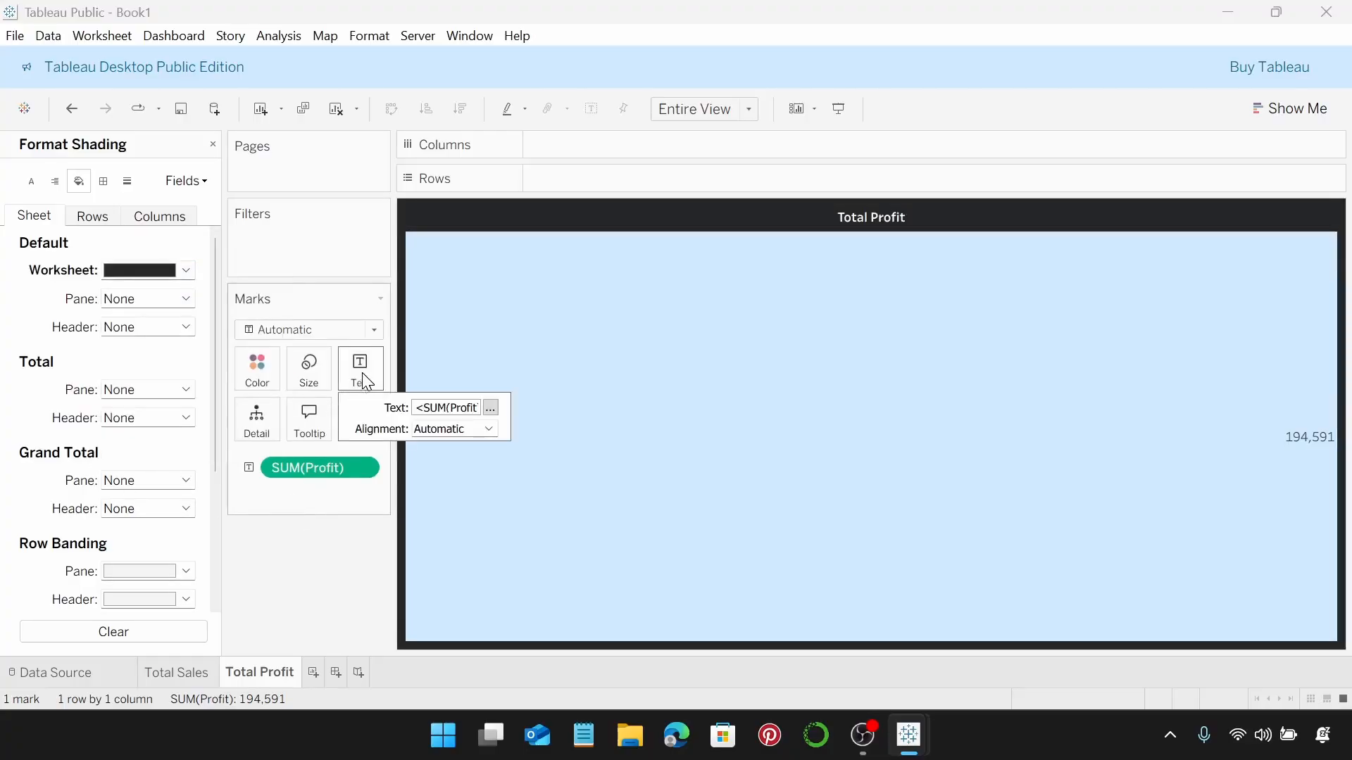
{"action": "left_click", "coordinate": [491, 408]}
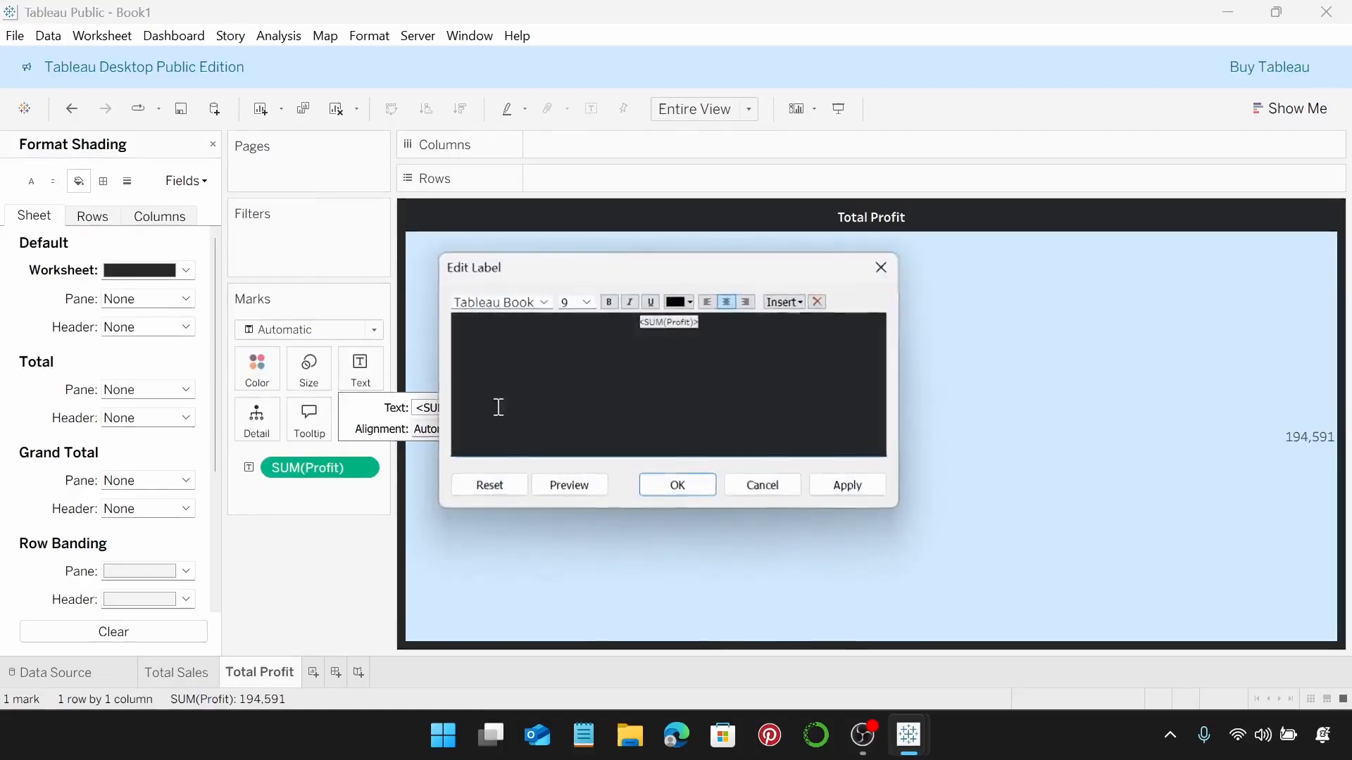
{"action": "left_click_drag", "start_coordinate": [718, 331], "coordinate": [597, 310]}
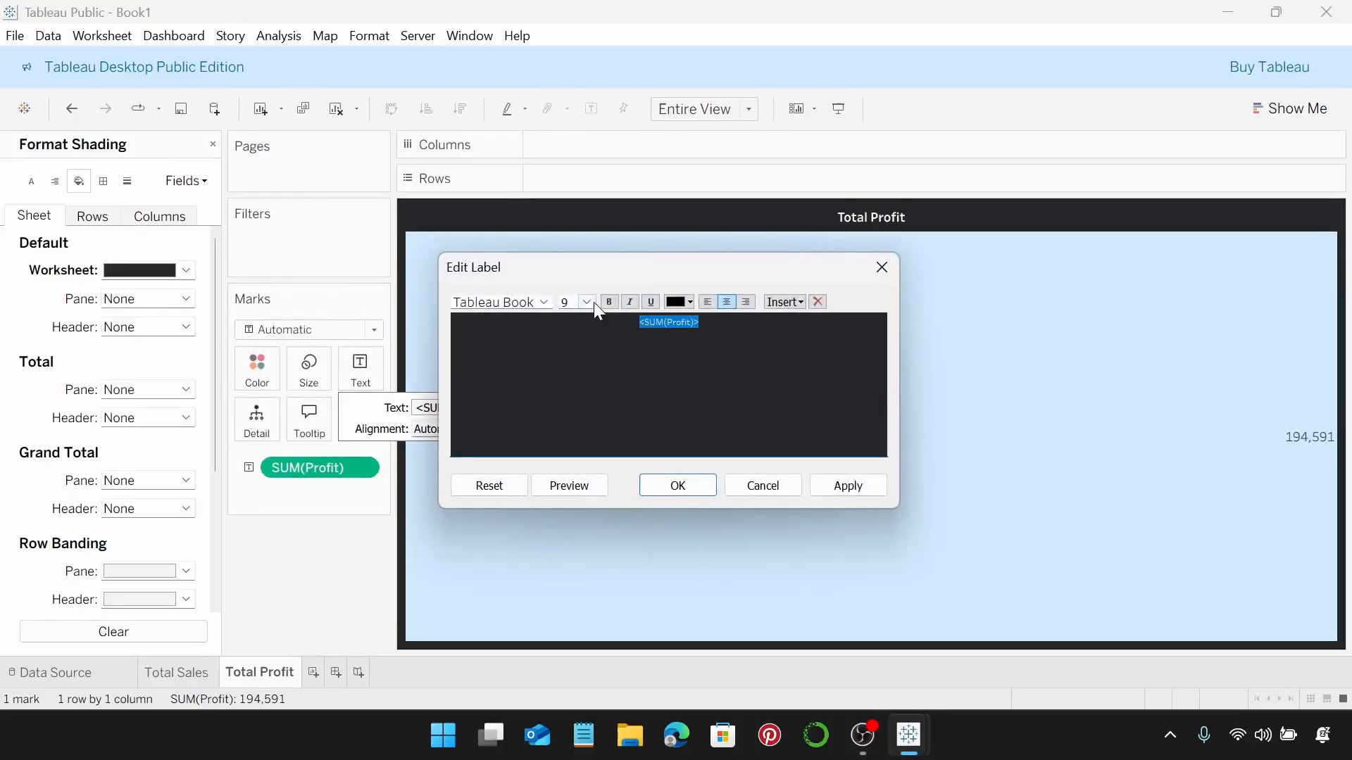
{"action": "left_click", "coordinate": [545, 302]}
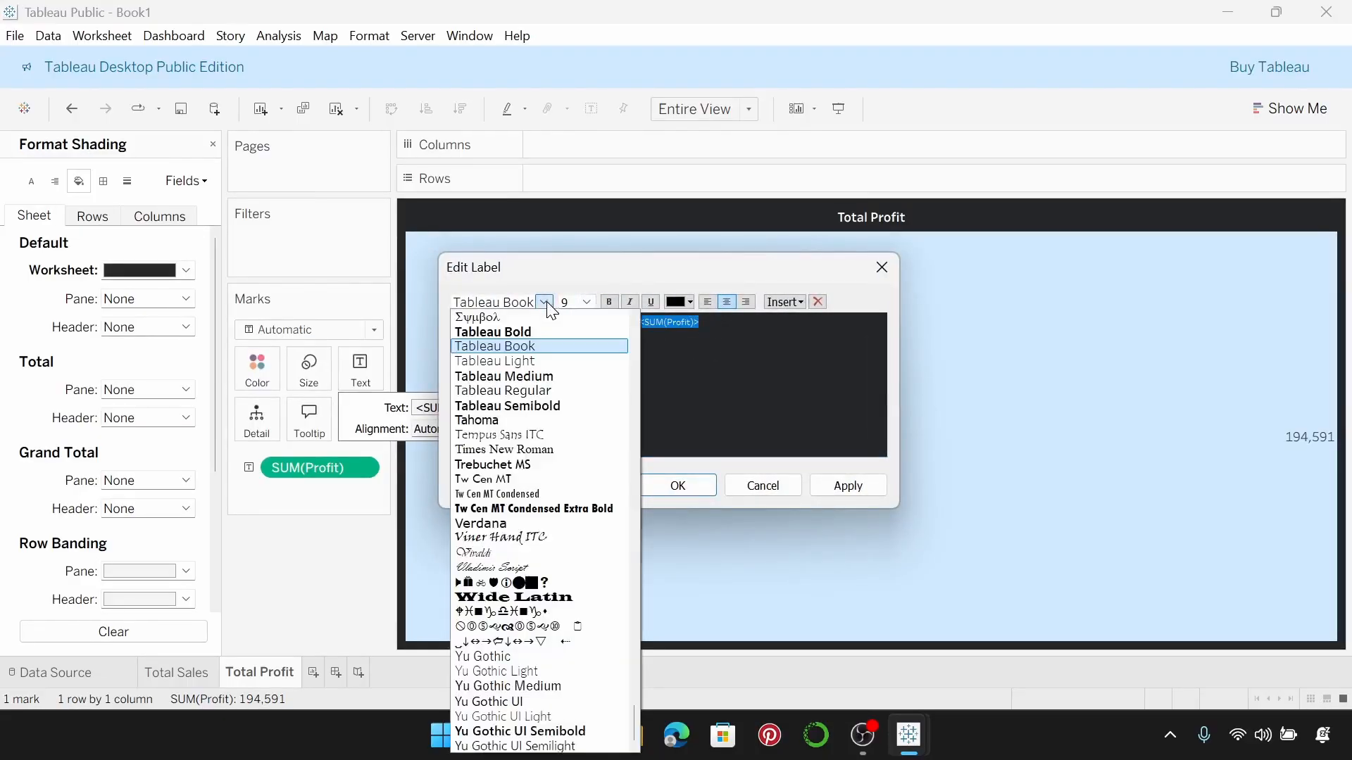
{"action": "left_click", "coordinate": [529, 406]}
{"action": "left_click", "coordinate": [590, 302]}
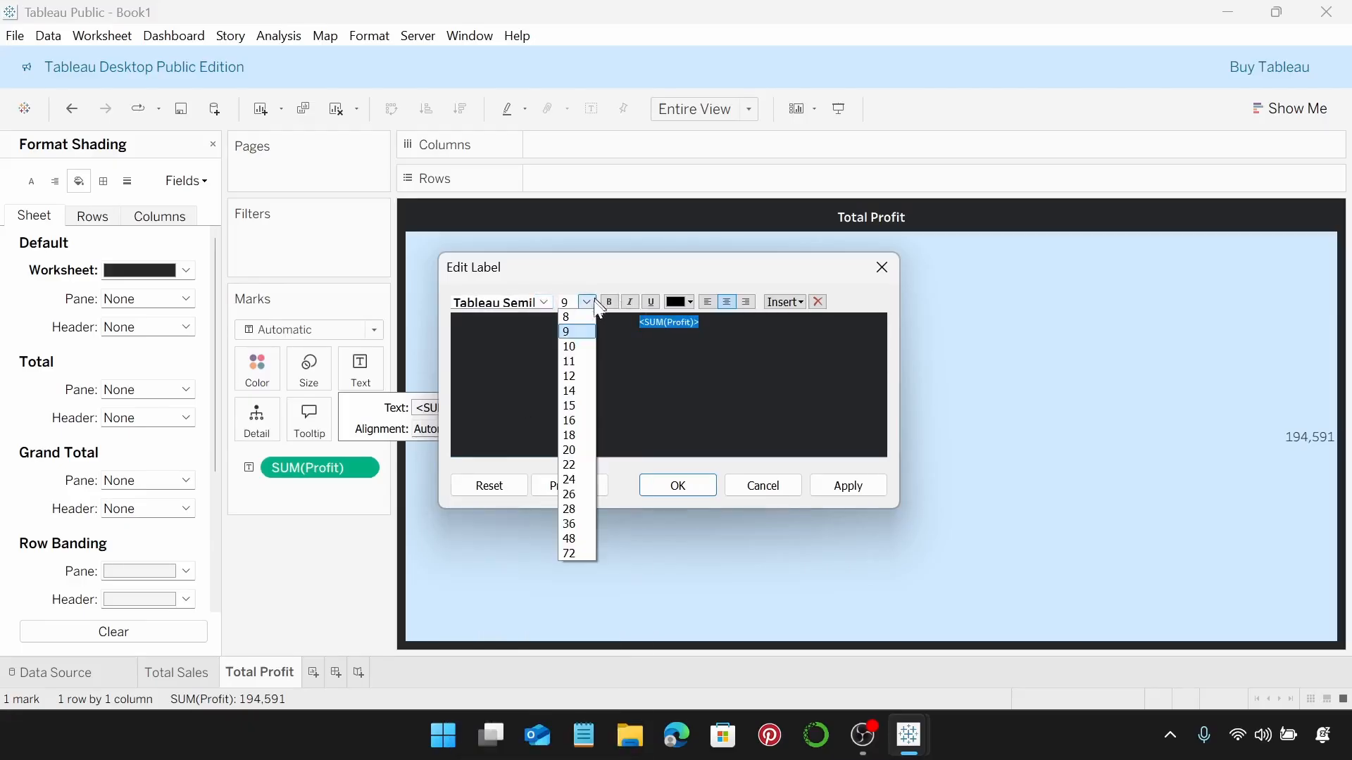
{"action": "left_click", "coordinate": [569, 435]}
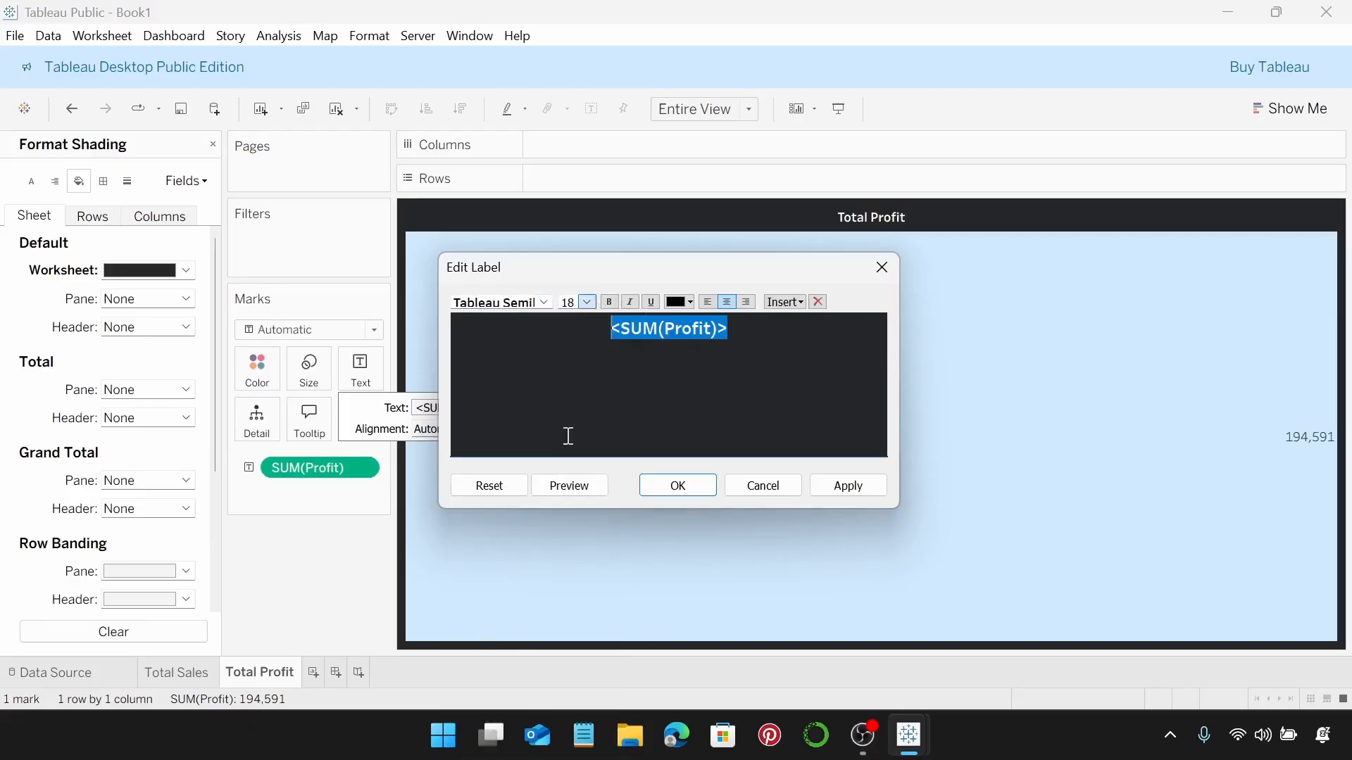
{"action": "left_click", "coordinate": [685, 304]}
{"action": "left_click", "coordinate": [695, 320]}
{"action": "left_click", "coordinate": [662, 484]}
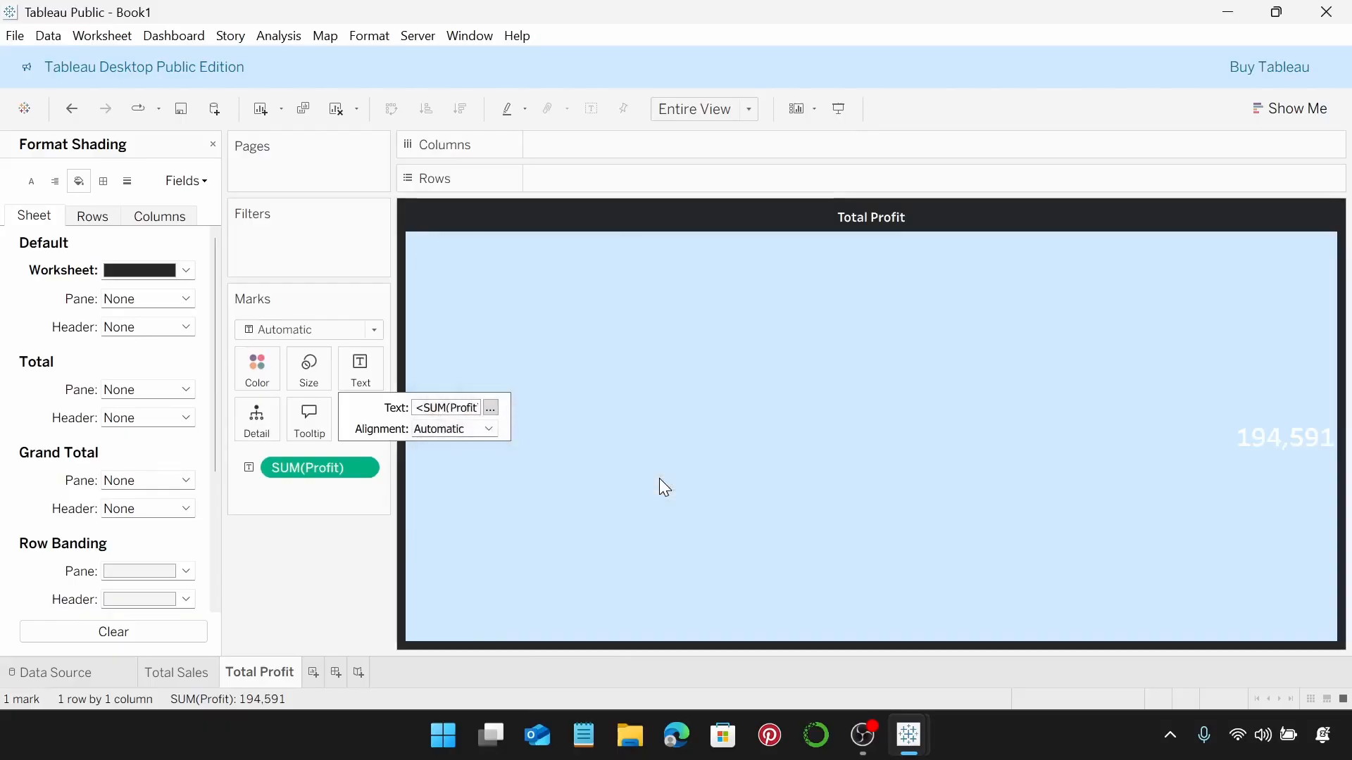
Step: Align the profit label to the centre horizontally and the middle vertically
{"action": "left_click", "coordinate": [488, 429]}
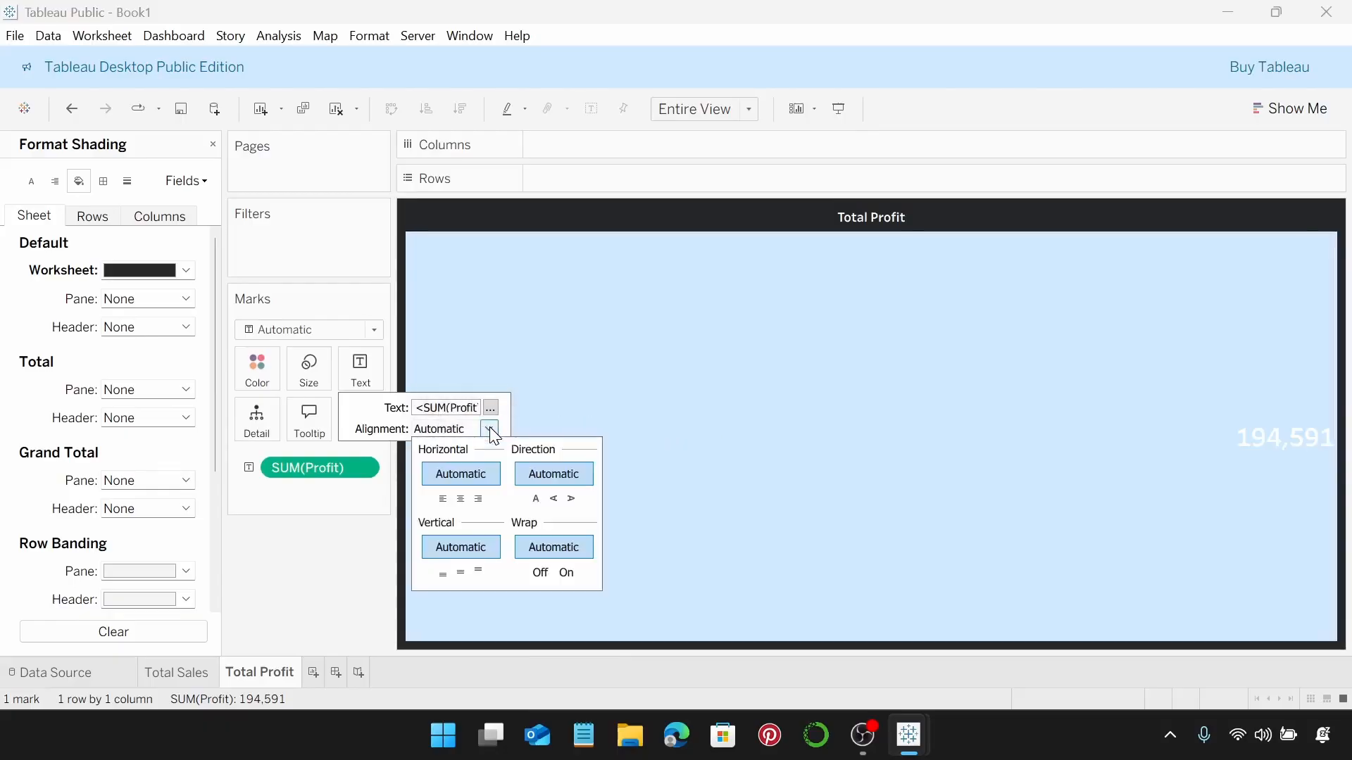
{"action": "left_click", "coordinate": [463, 498]}
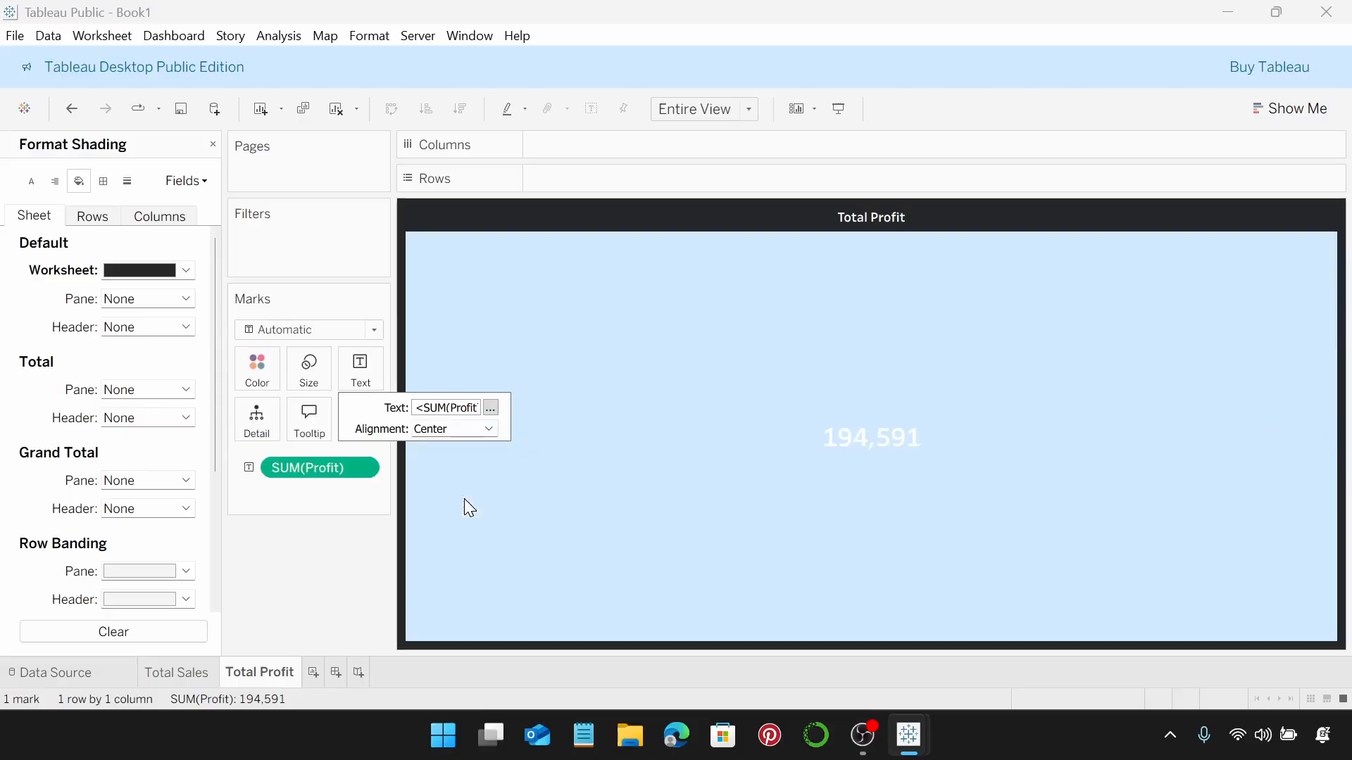
{"action": "left_click", "coordinate": [489, 429]}
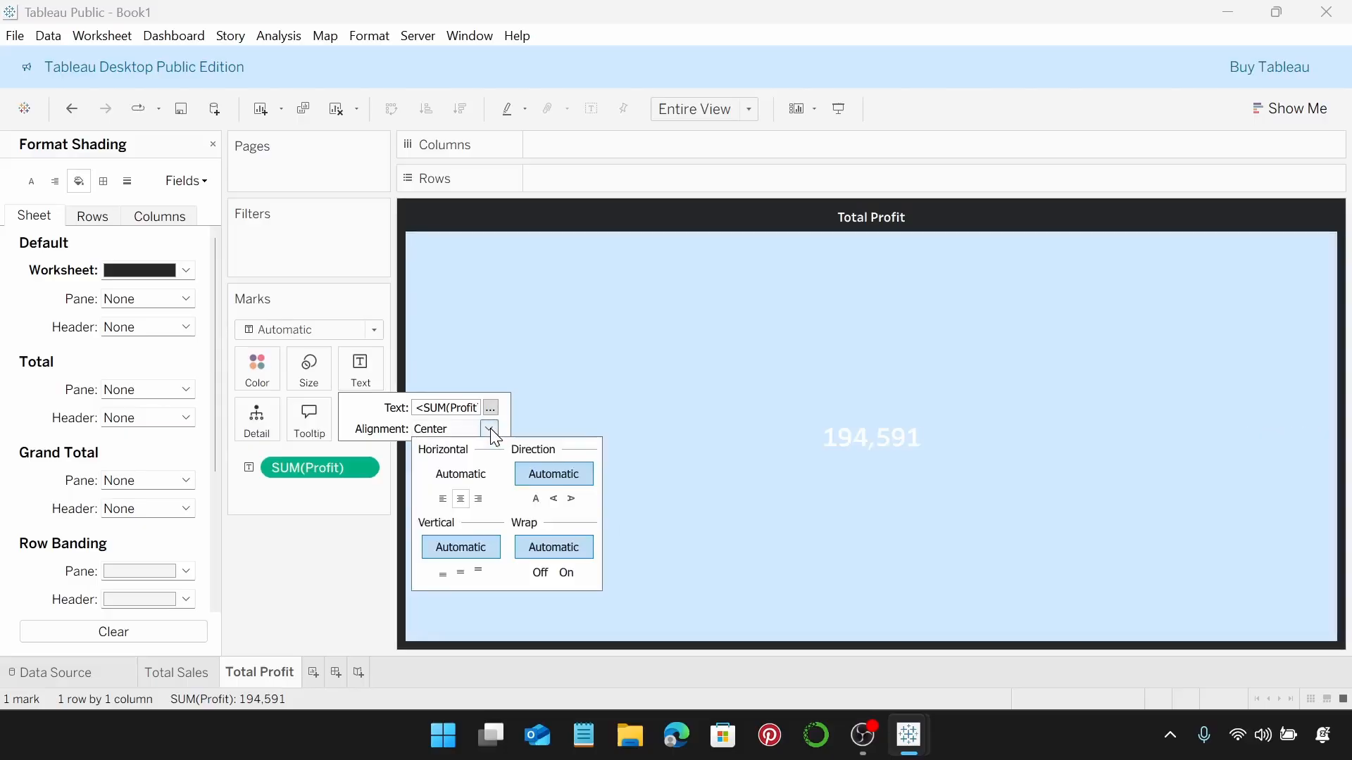
{"action": "left_click", "coordinate": [461, 574]}
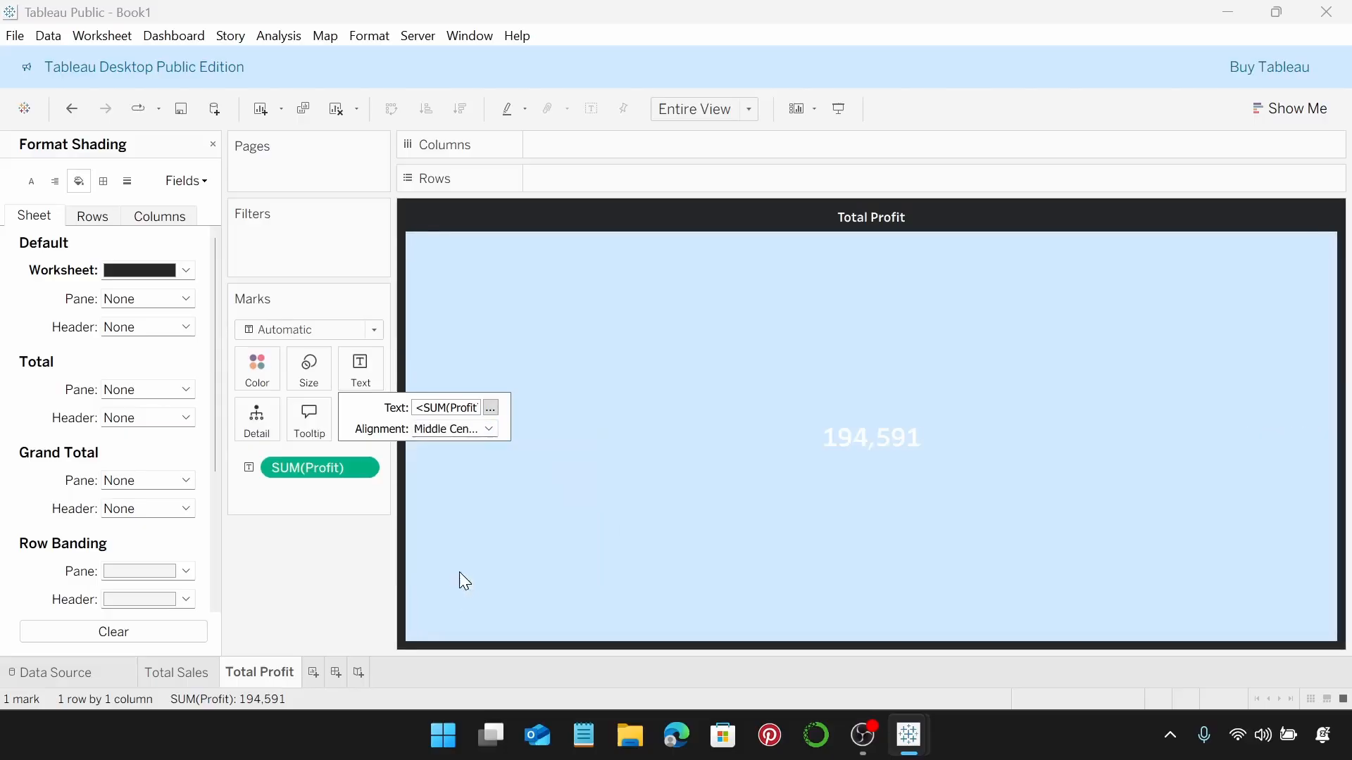
{"action": "left_click", "coordinate": [369, 562]}
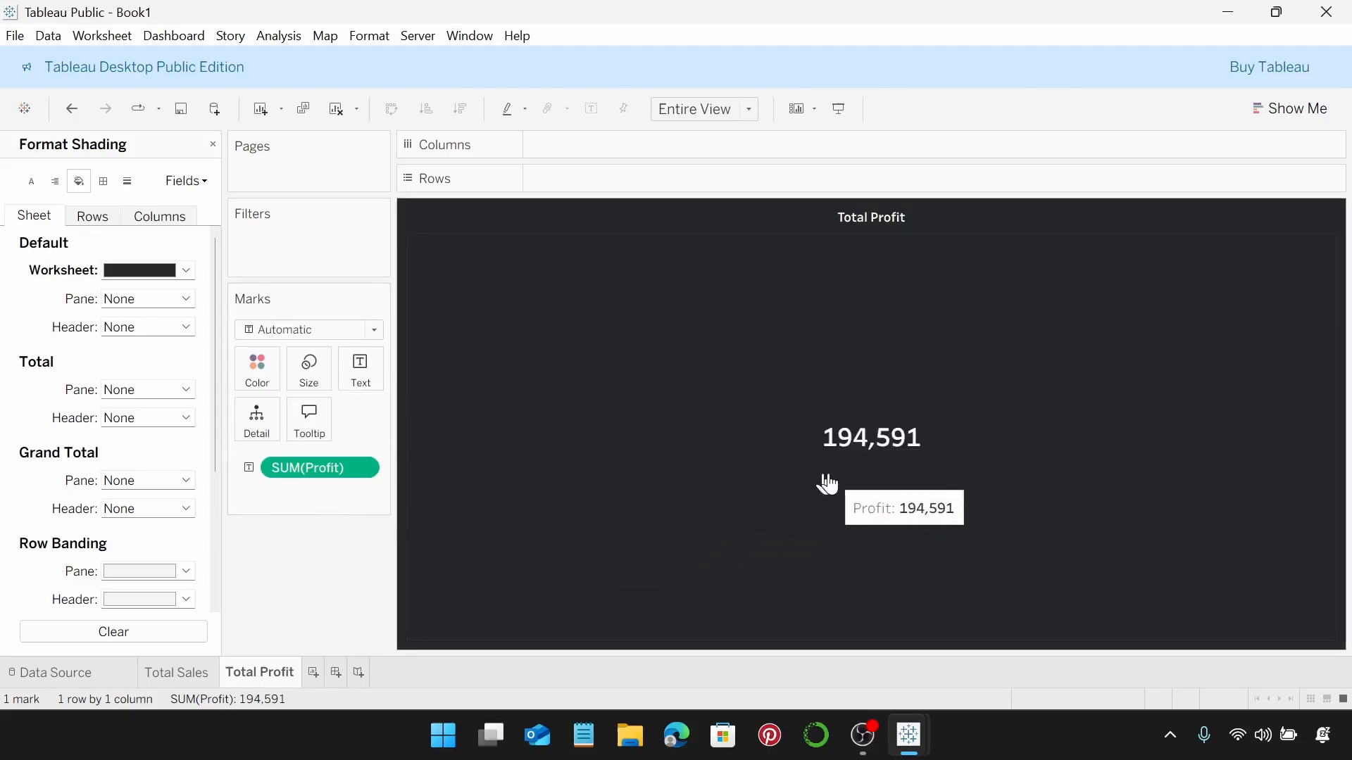
Step: Format the SUM(Profit) numbers as custom currency with 0 decimal places and a $ prefix
{"action": "right_click", "coordinate": [337, 470]}
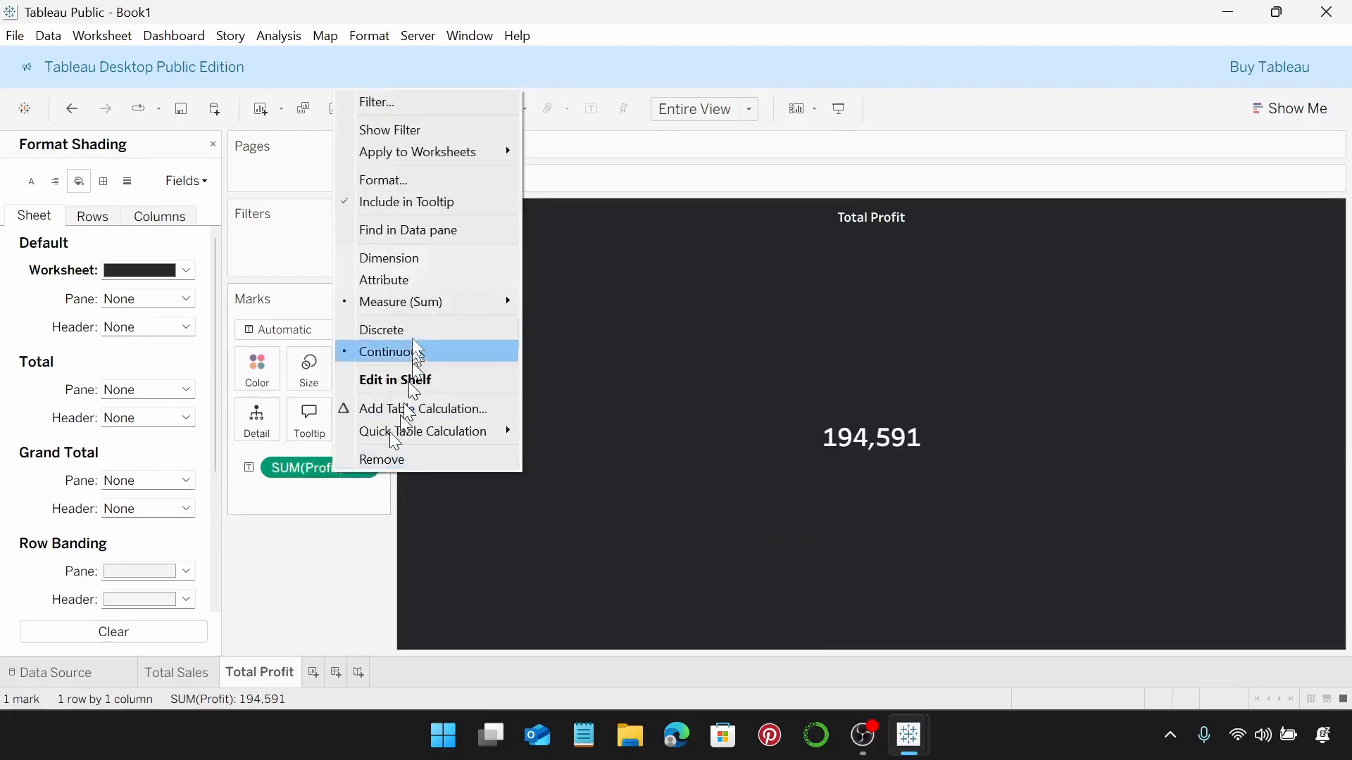
{"action": "left_click", "coordinate": [421, 181]}
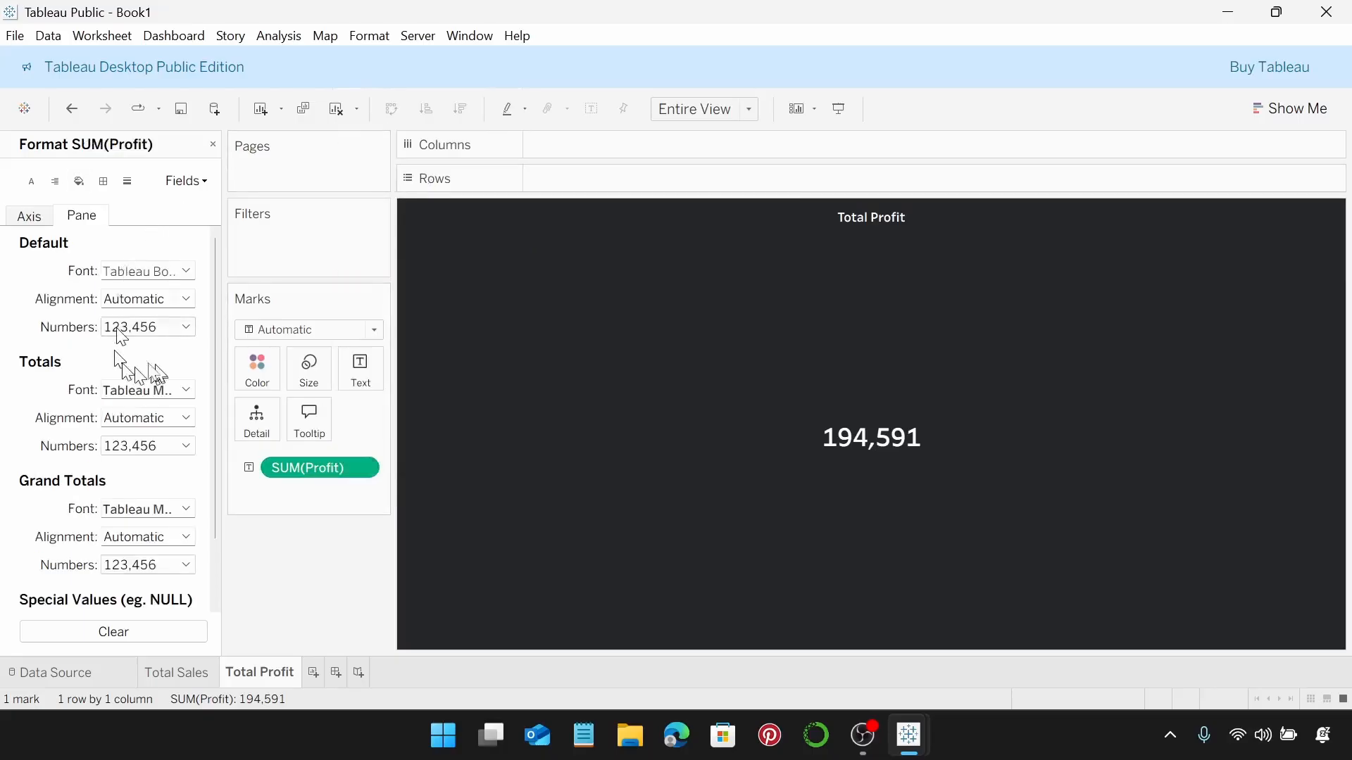
{"action": "left_click", "coordinate": [181, 327]}
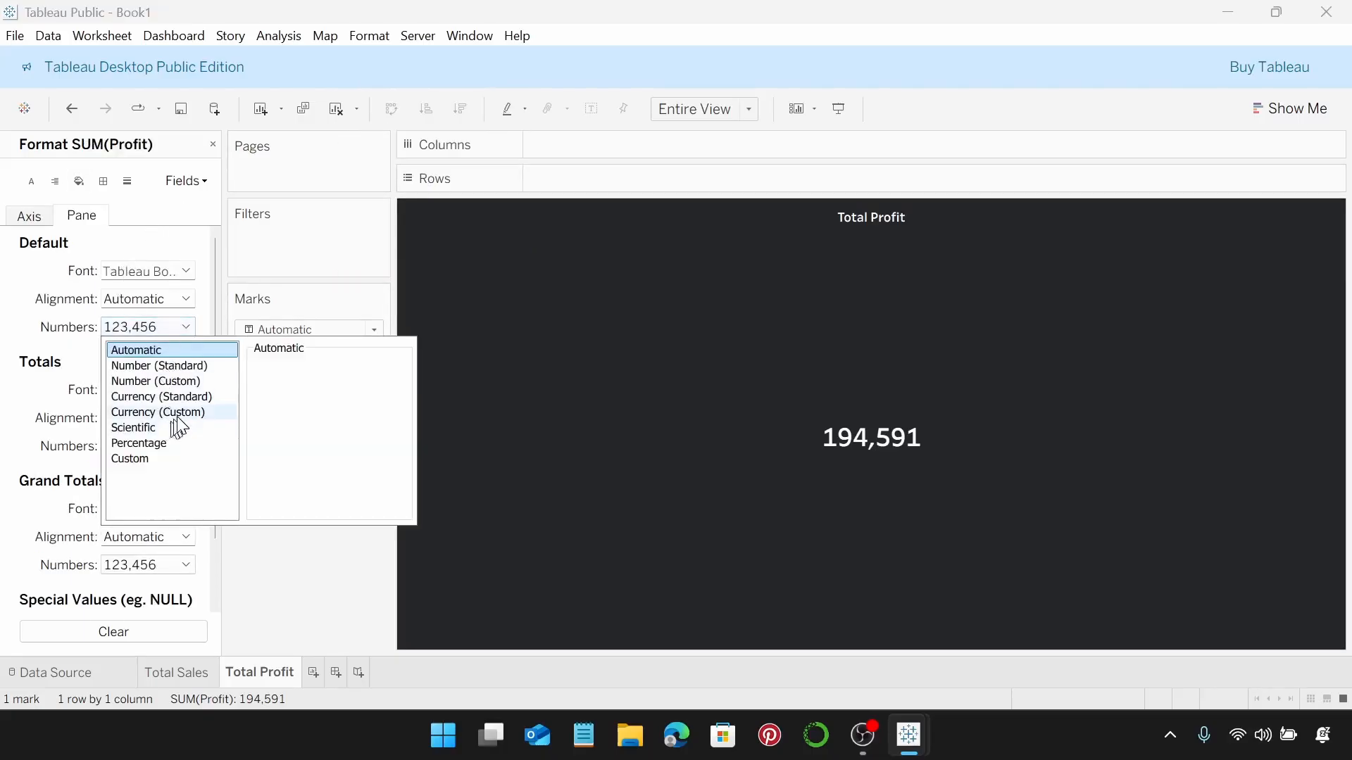
{"action": "left_click", "coordinate": [179, 414]}
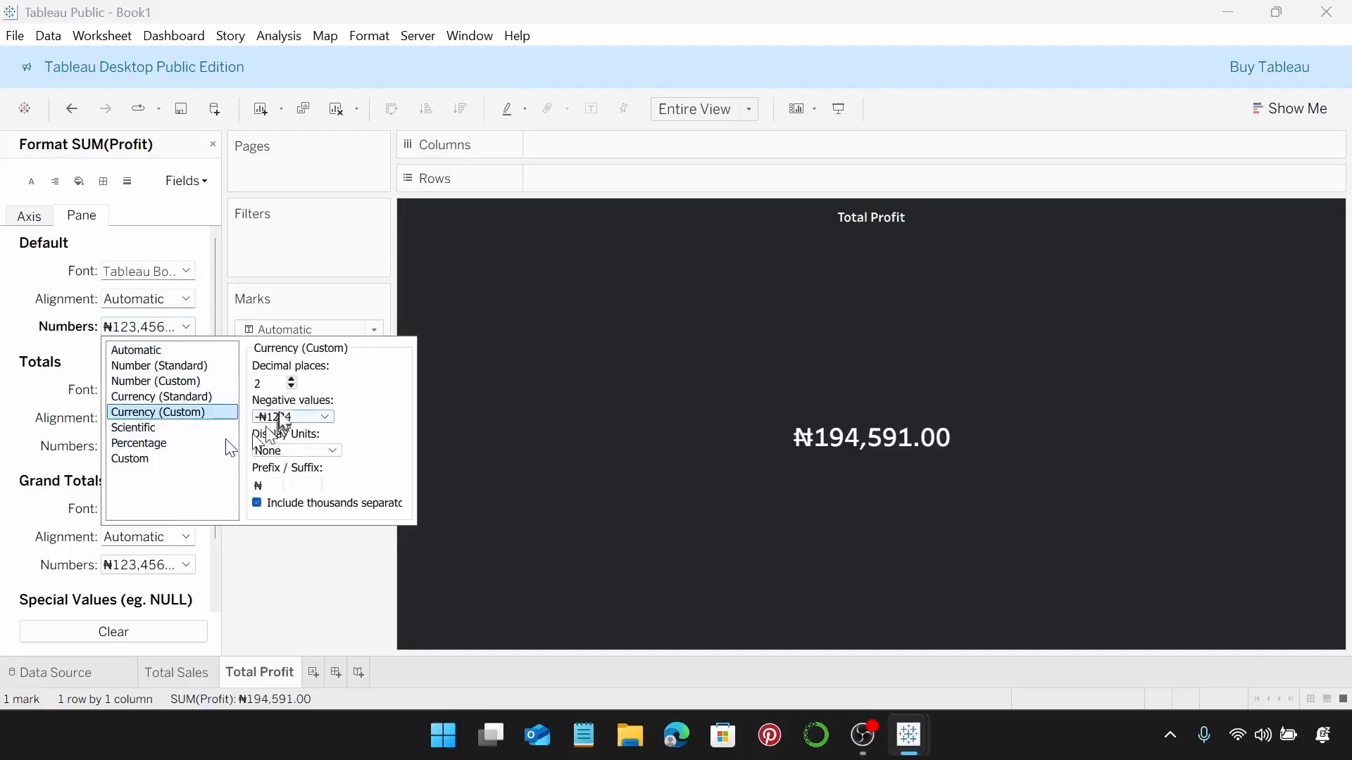
{"action": "left_click", "coordinate": [292, 387]}
{"action": "left_click", "coordinate": [291, 386]}
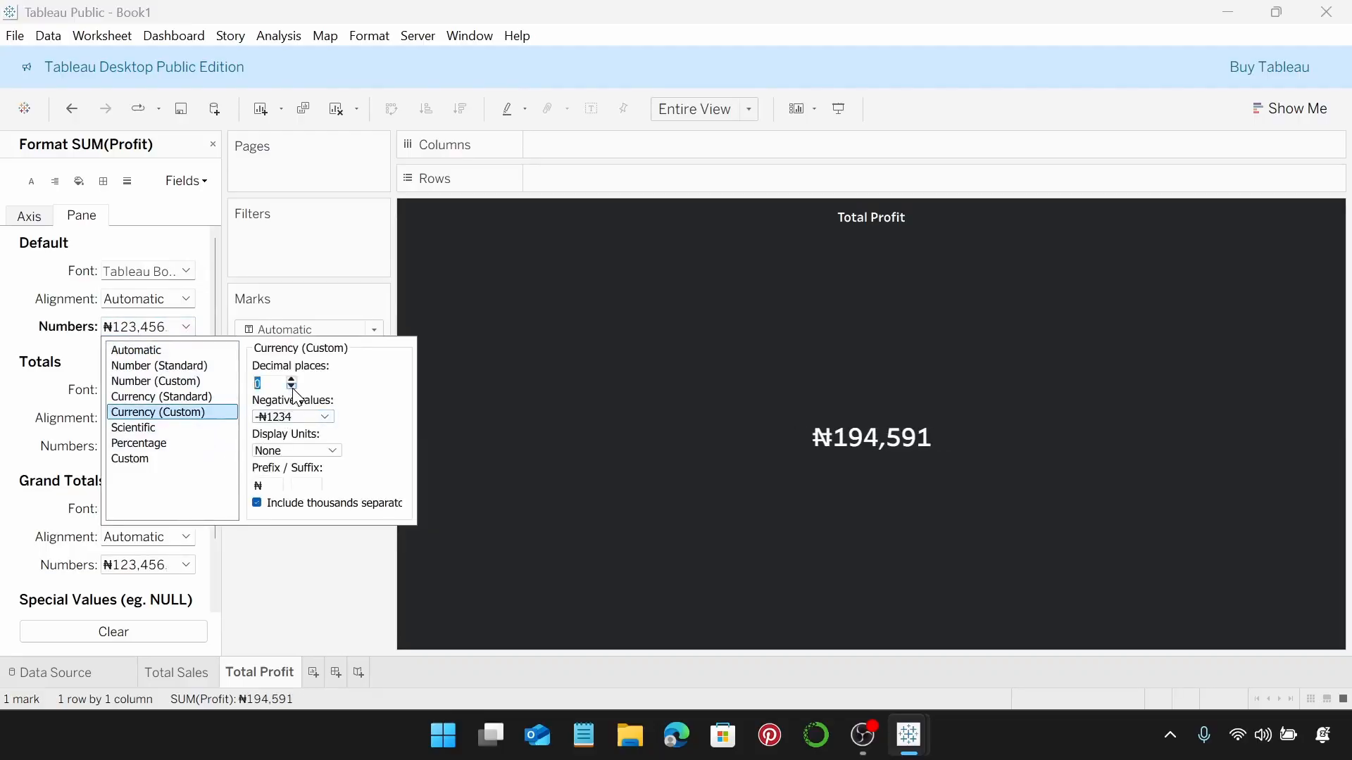
{"action": "left_click", "coordinate": [272, 484]}
{"action": "key", "text": "BackSpace"}
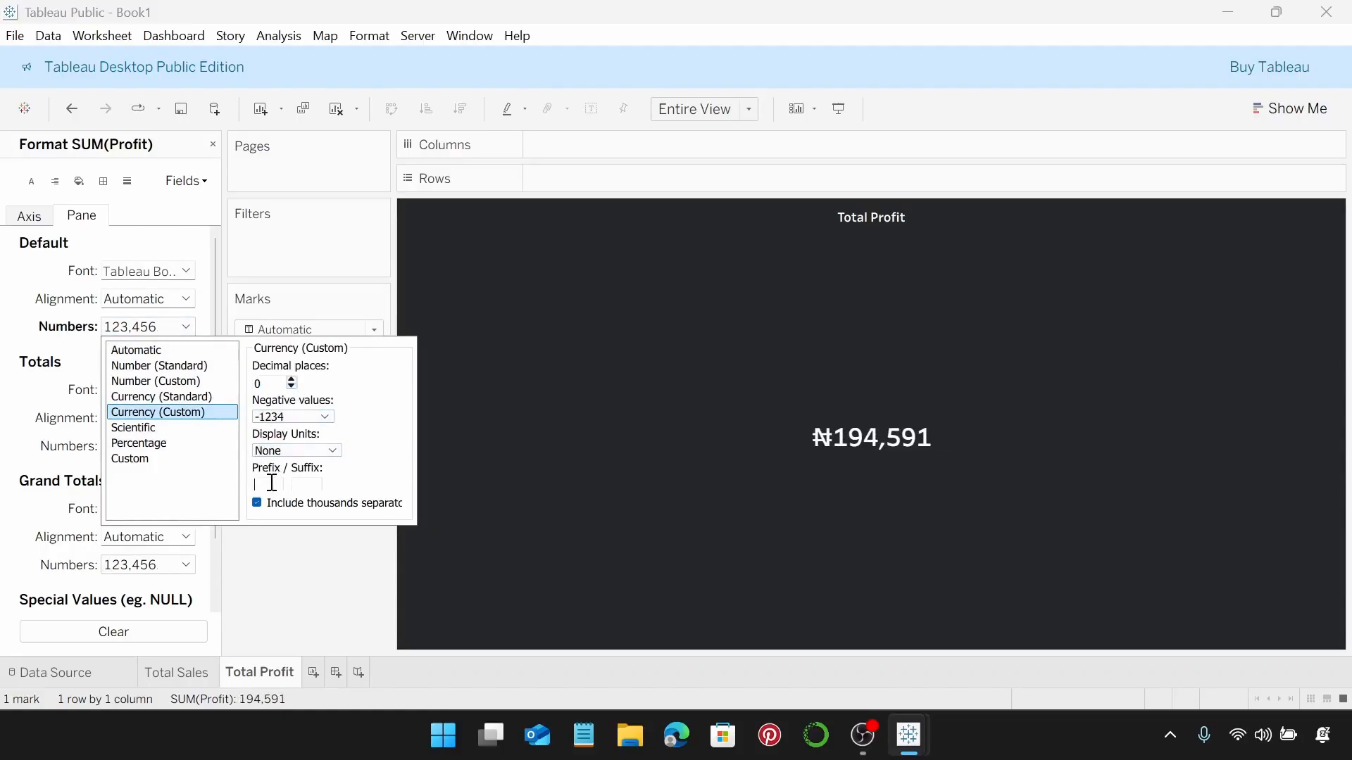
{"action": "type", "text": "$"}
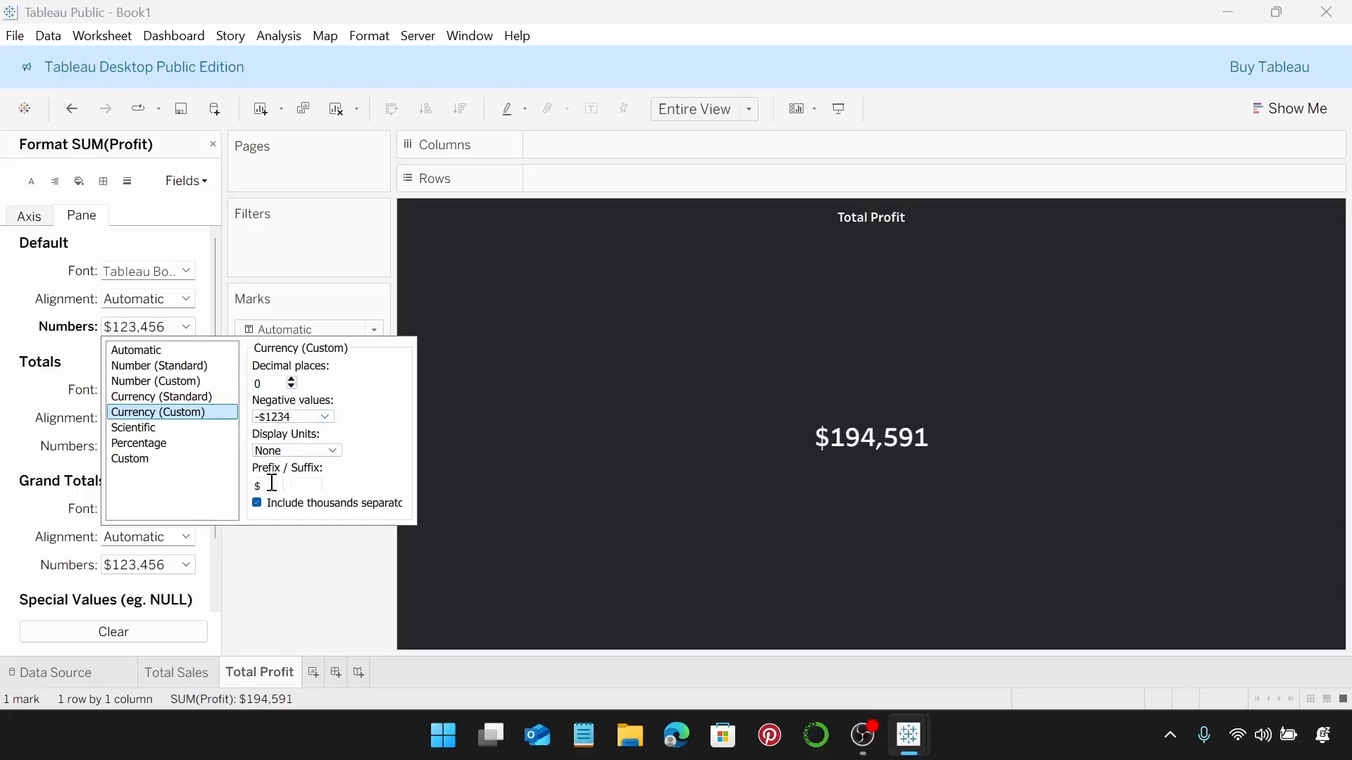
{"action": "left_click", "coordinate": [371, 603]}
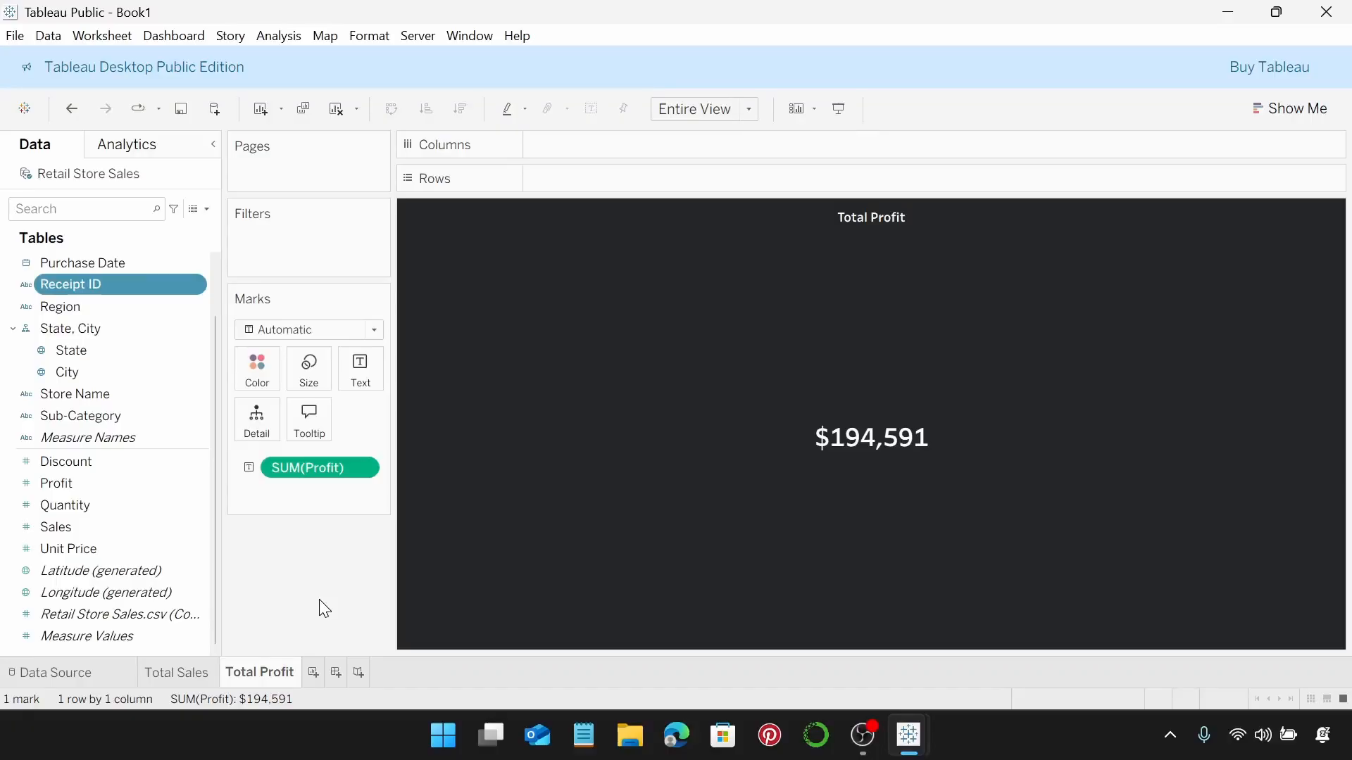
Step: Add a new worksheet and name it Total Quantity
{"action": "left_click", "coordinate": [312, 672]}
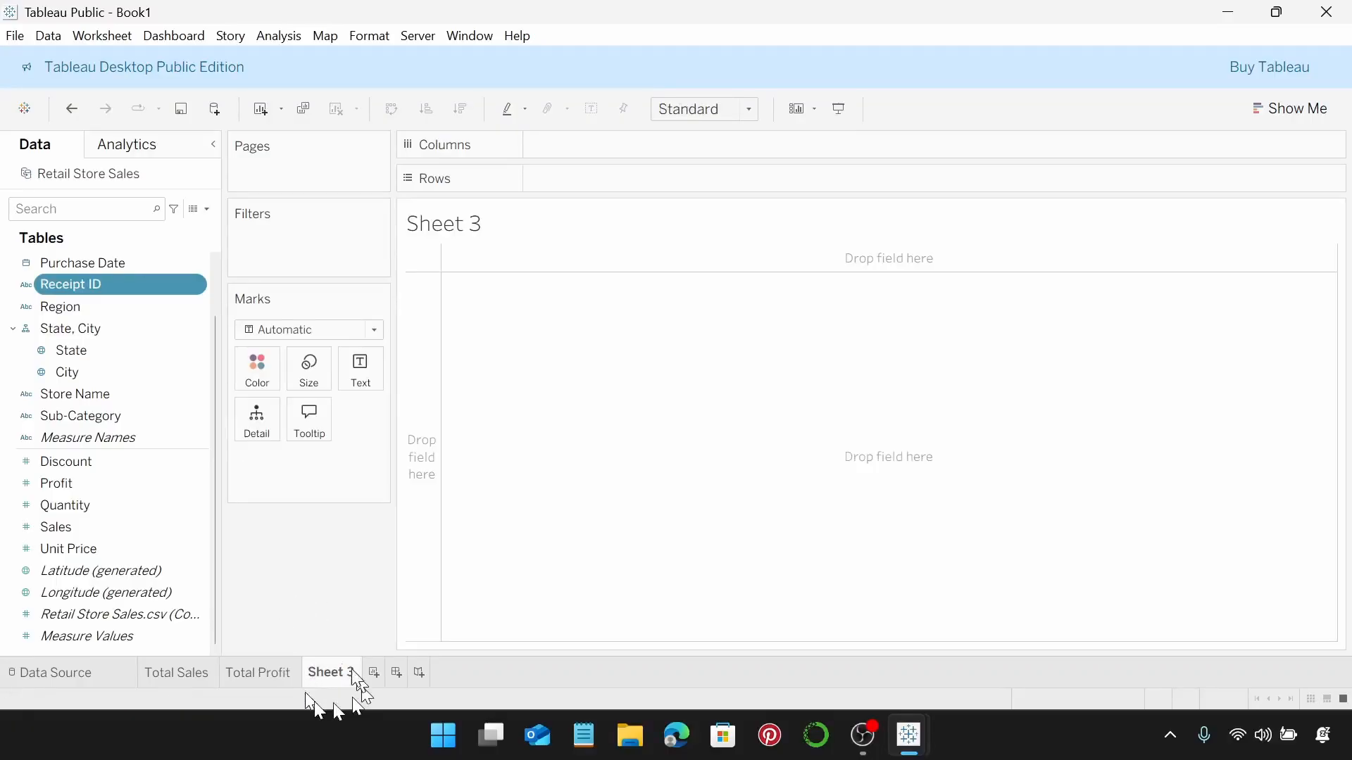
{"action": "double_click", "coordinate": [331, 672]}
{"action": "type", "text": "Total Quan"}
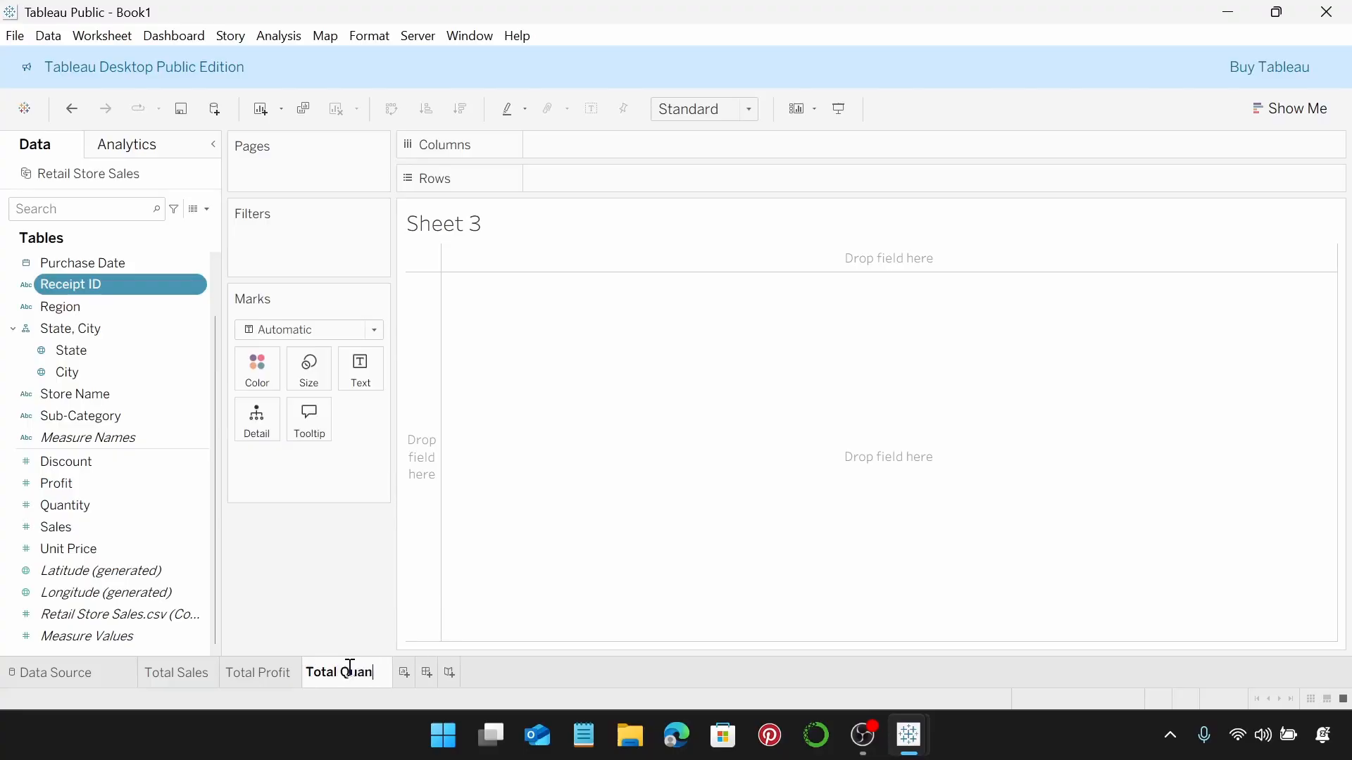
{"action": "type", "text": "tity"}
{"action": "key", "text": "Return"}
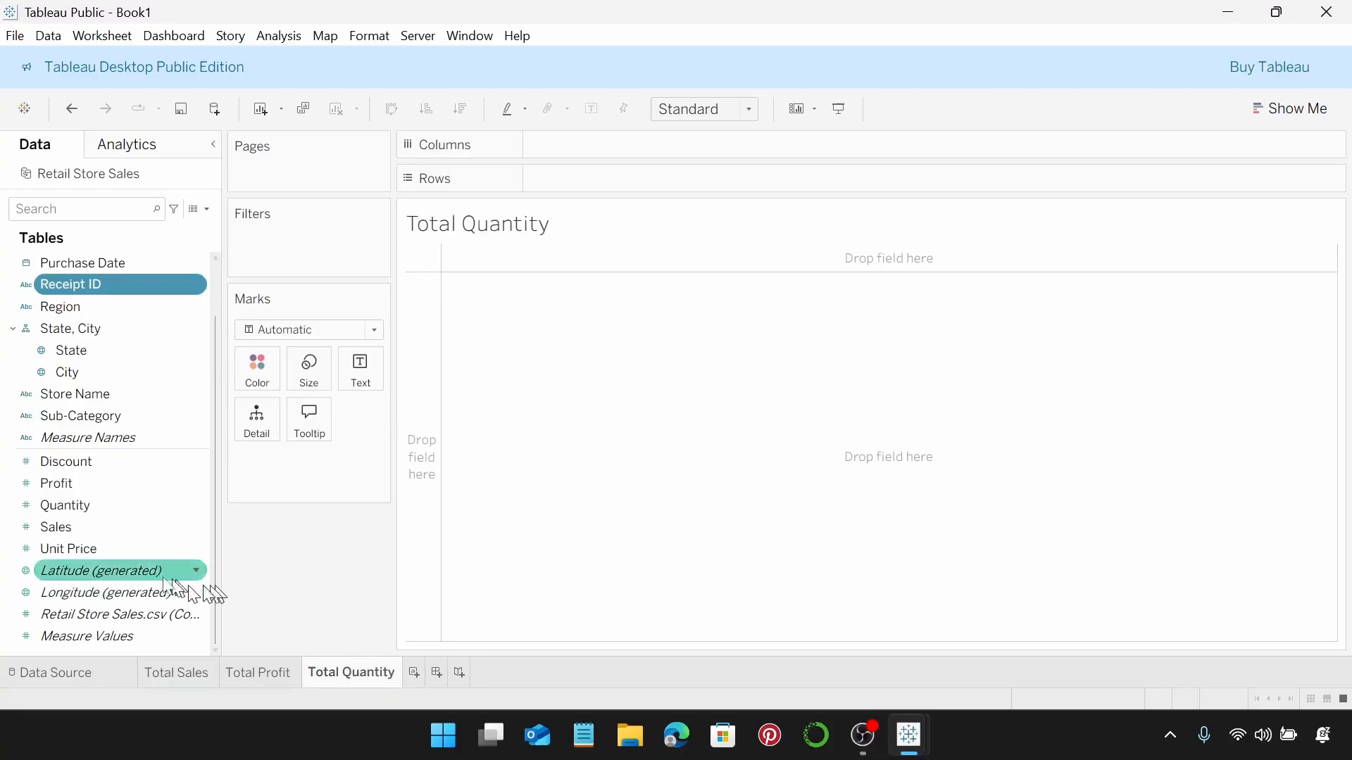
Step: Show the Quantity measure as the worksheet's text mark and fit the sheet to Entire View
{"action": "left_click", "coordinate": [106, 505]}
{"action": "left_click_drag", "start_coordinate": [109, 506], "coordinate": [371, 380]}
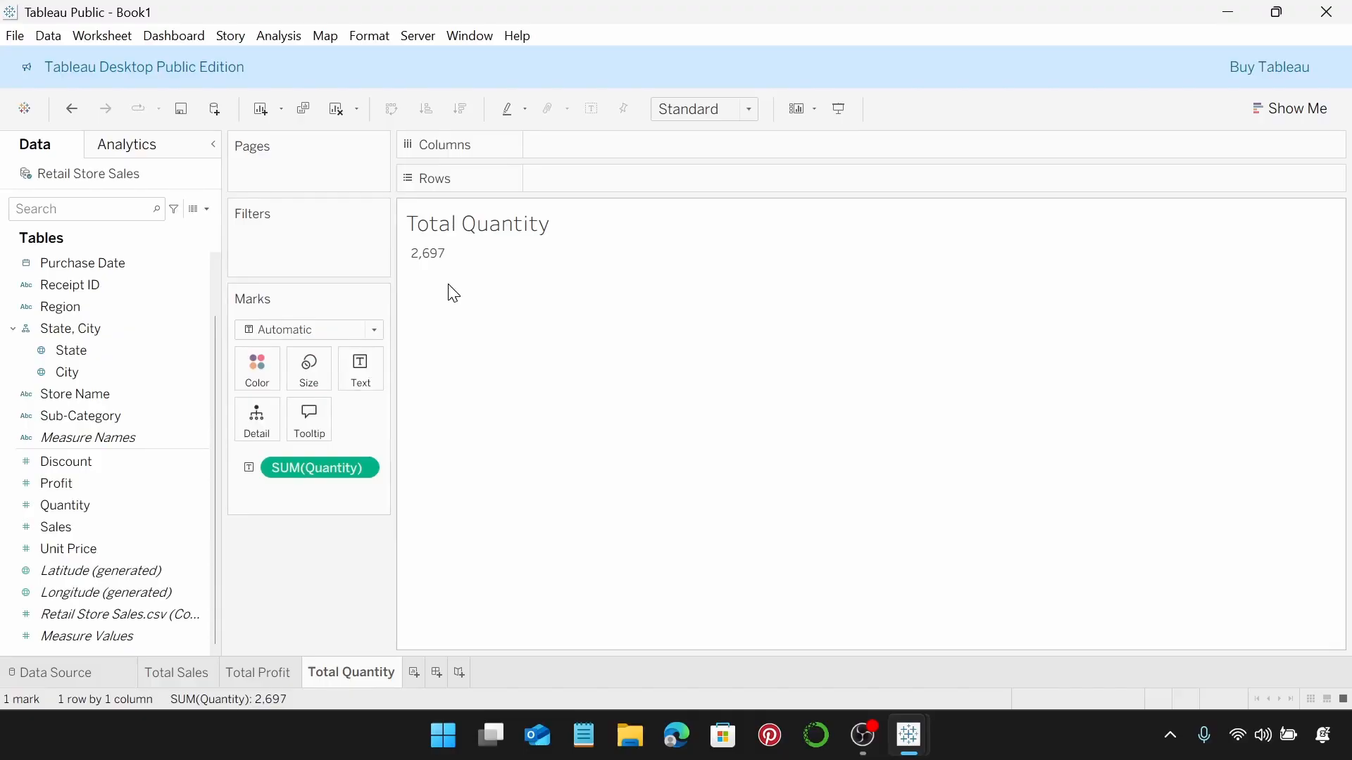
{"action": "left_click", "coordinate": [749, 110]}
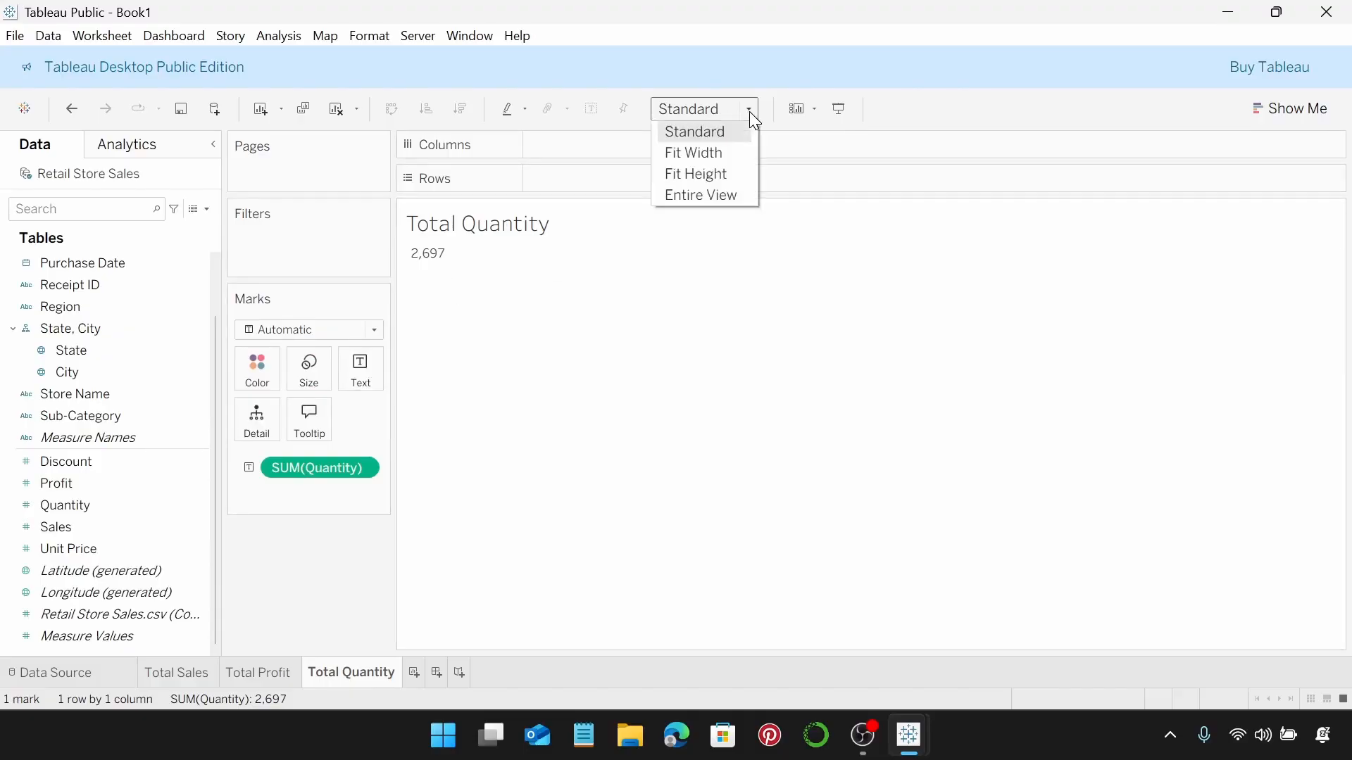
{"action": "left_click", "coordinate": [704, 196]}
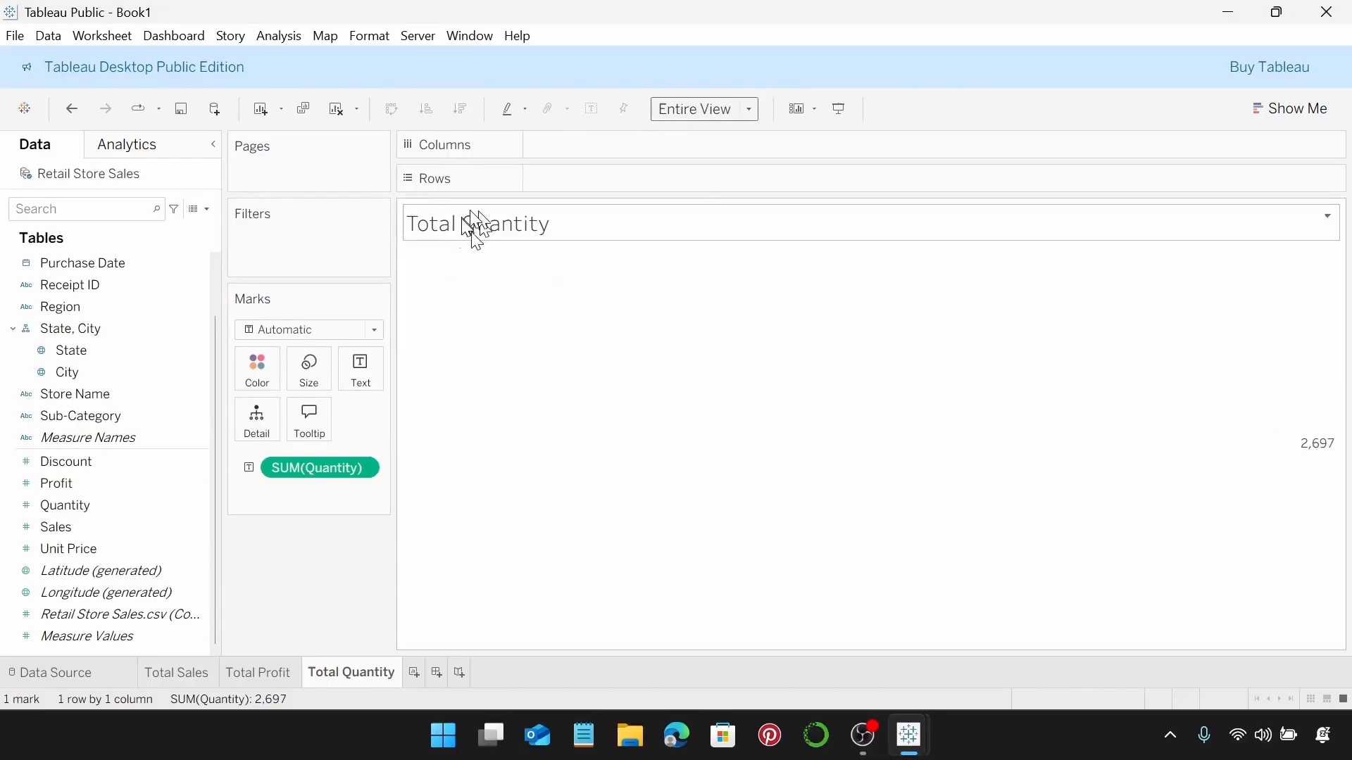
Step: Format the Total Quantity sheet title as Tableau Semibold, size 9, in white and centre-aligned
{"action": "double_click", "coordinate": [606, 226]}
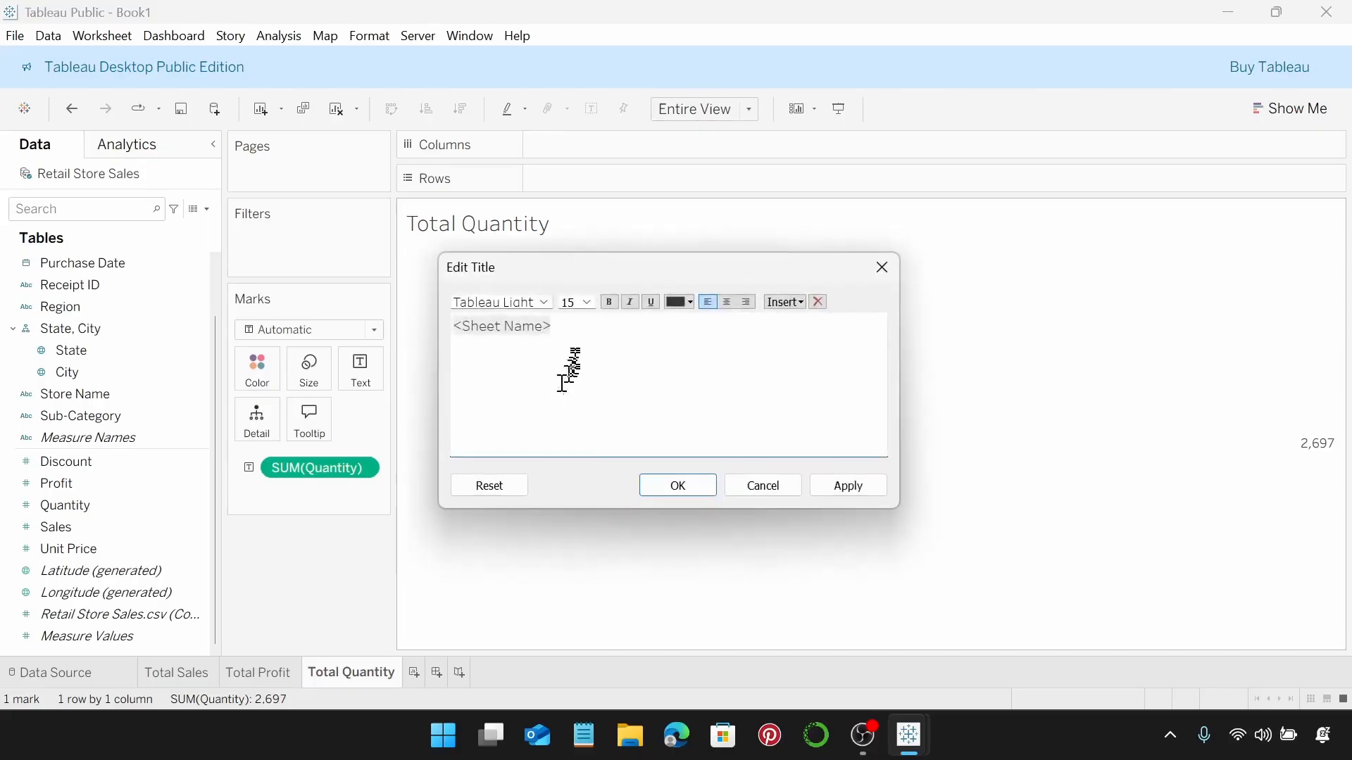
{"action": "left_click_drag", "start_coordinate": [574, 328], "coordinate": [413, 324]}
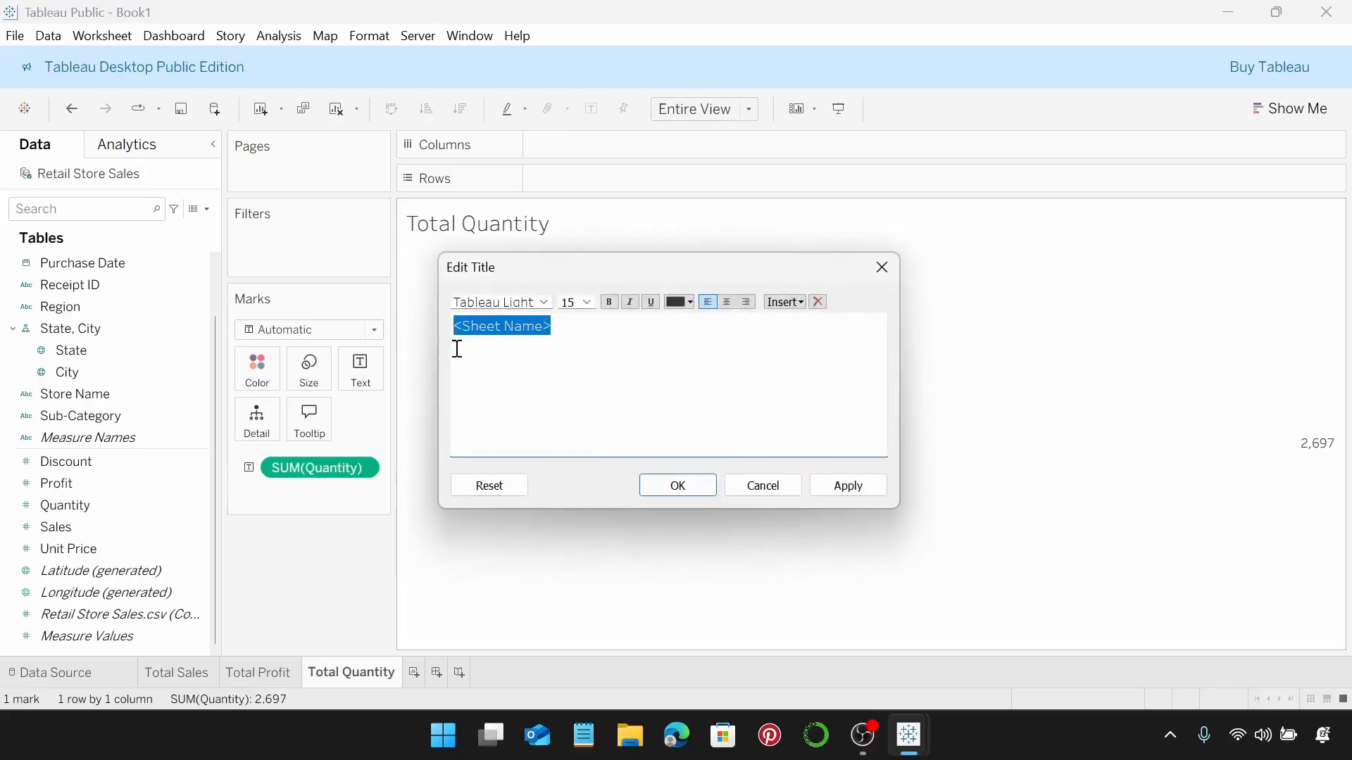
{"action": "left_click", "coordinate": [547, 304]}
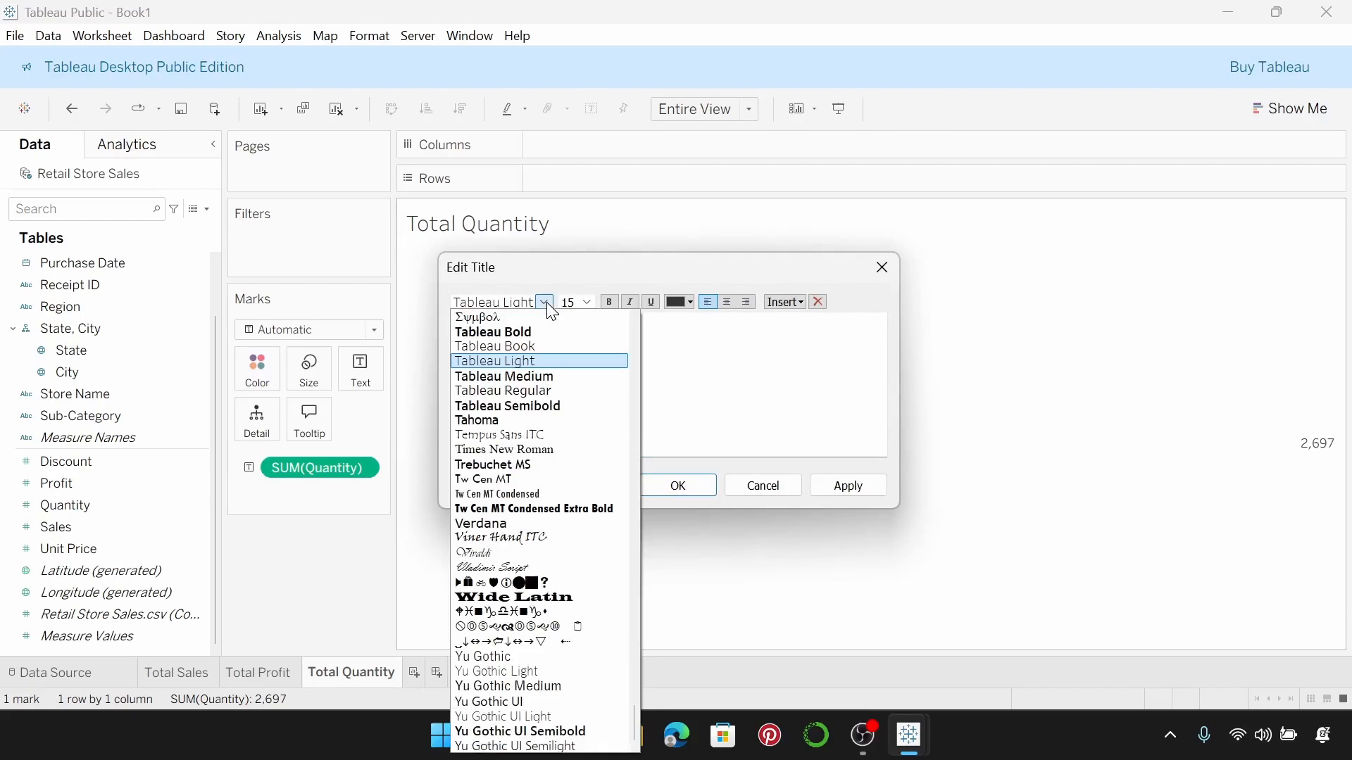
{"action": "left_click", "coordinate": [538, 408]}
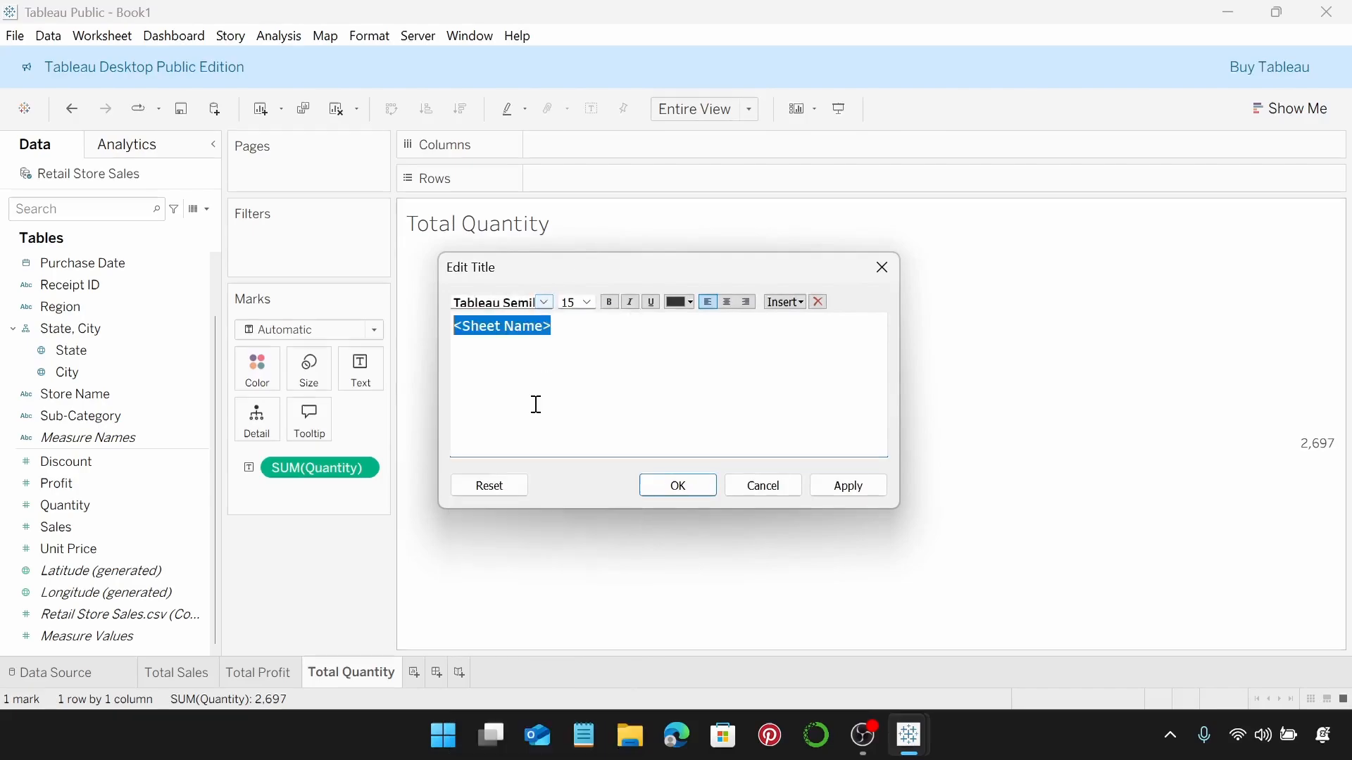
{"action": "left_click", "coordinate": [587, 303]}
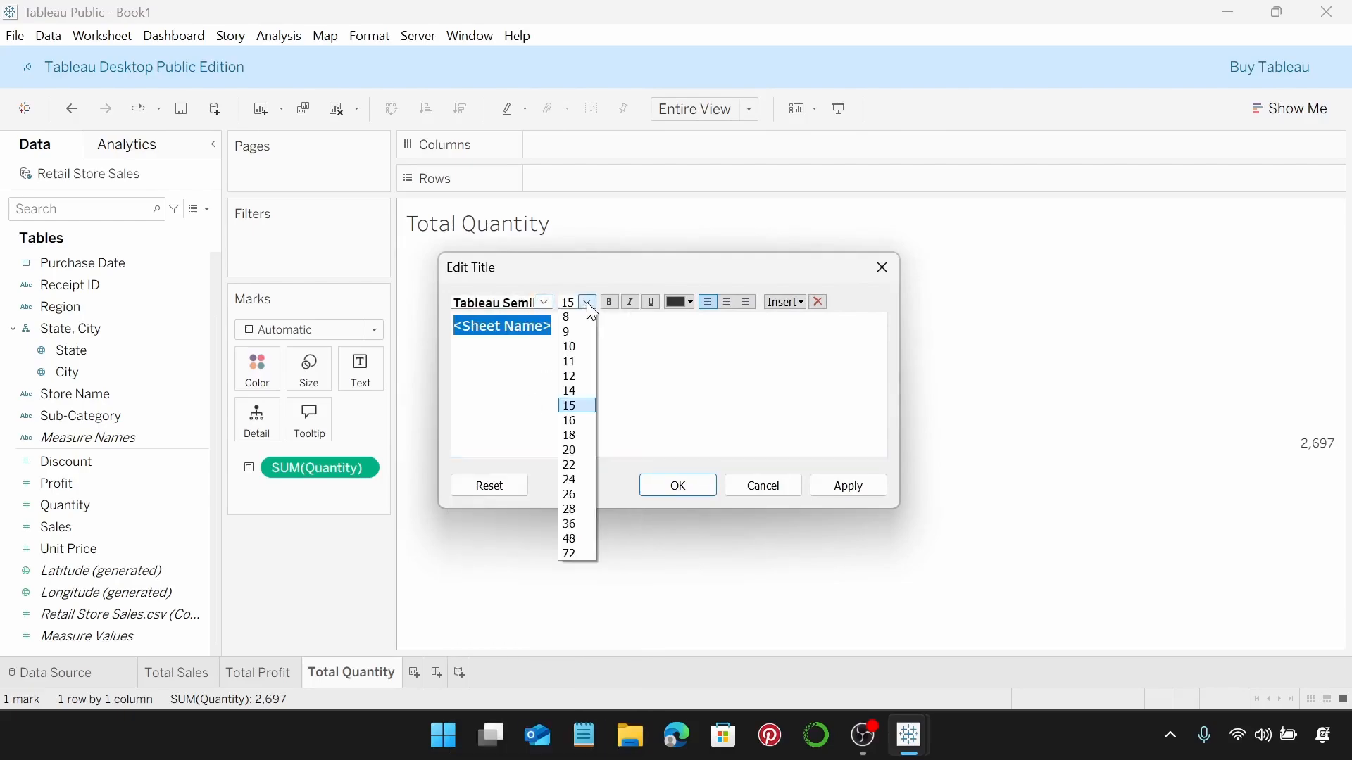
{"action": "left_click", "coordinate": [575, 336]}
{"action": "left_click", "coordinate": [684, 301]}
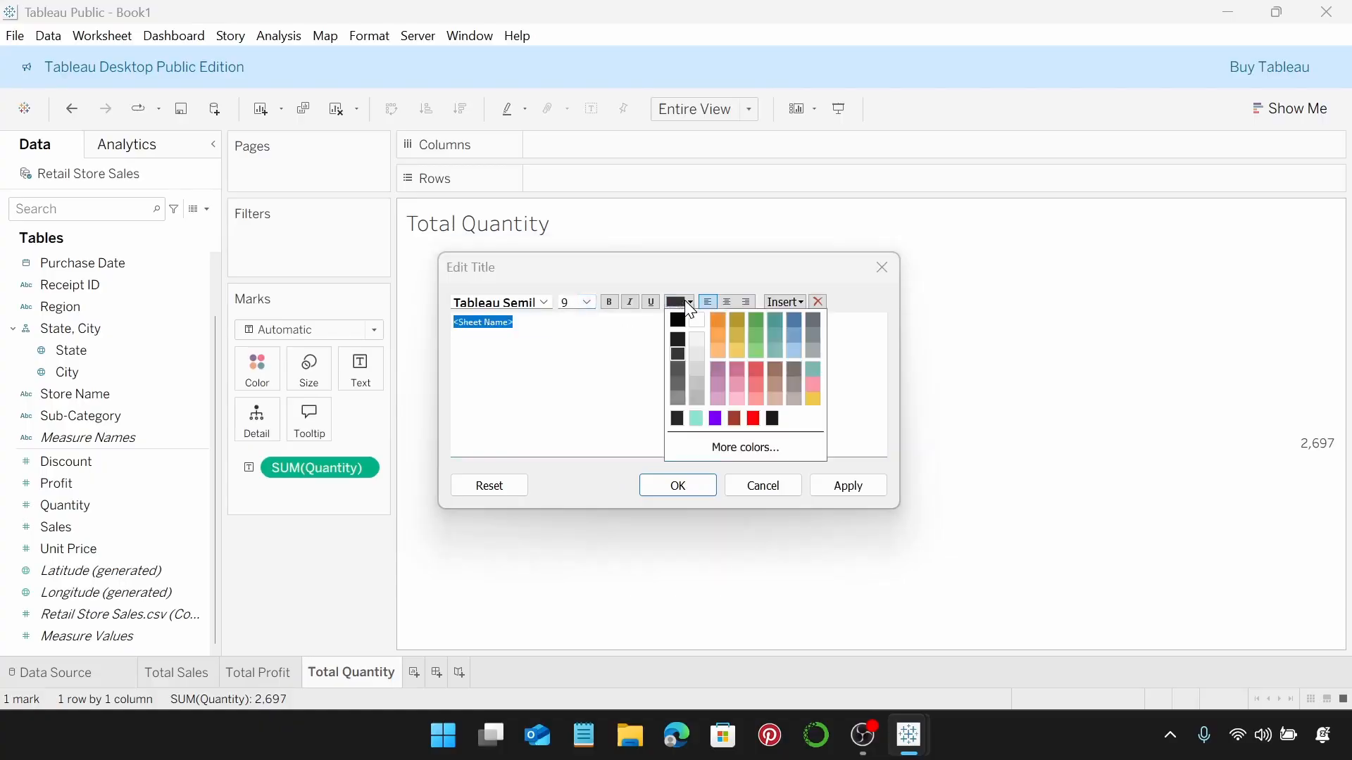
{"action": "left_click", "coordinate": [704, 321]}
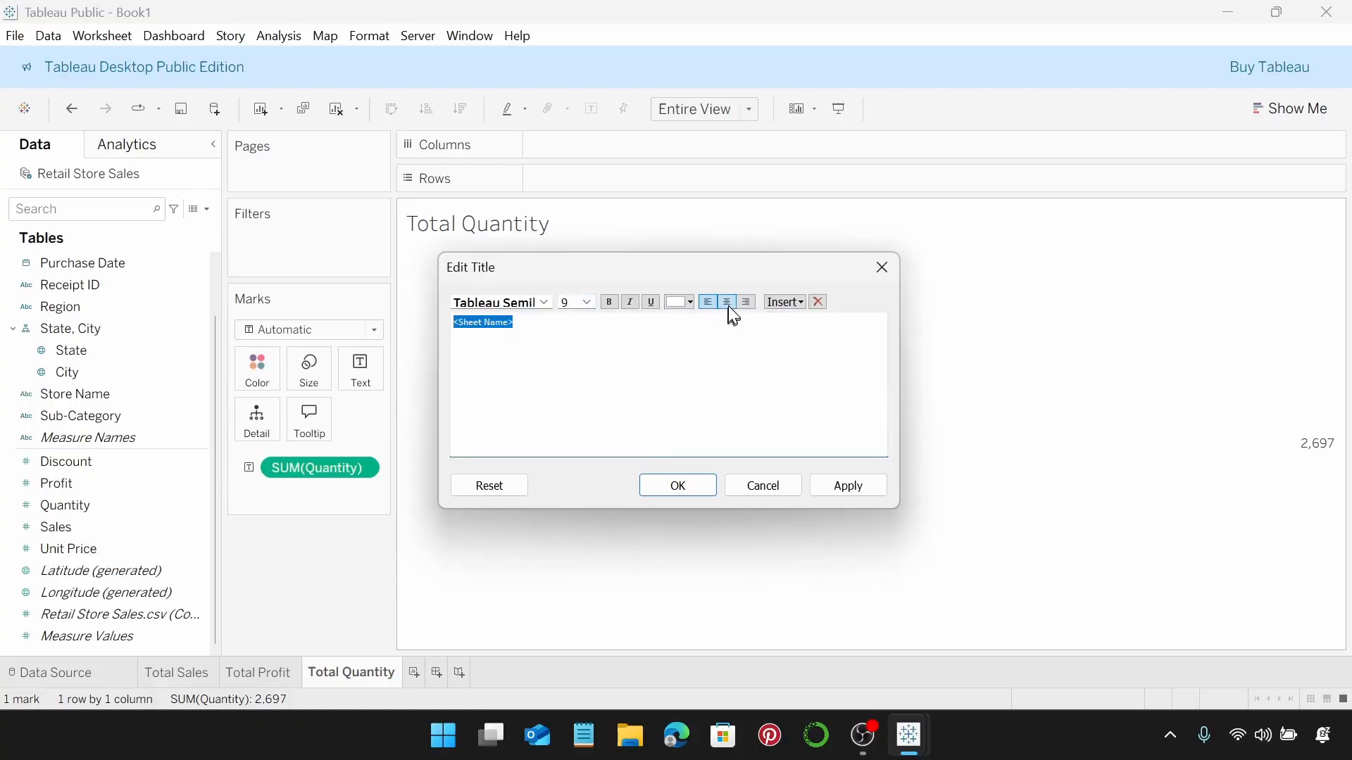
{"action": "left_click", "coordinate": [728, 308]}
{"action": "left_click", "coordinate": [677, 486]}
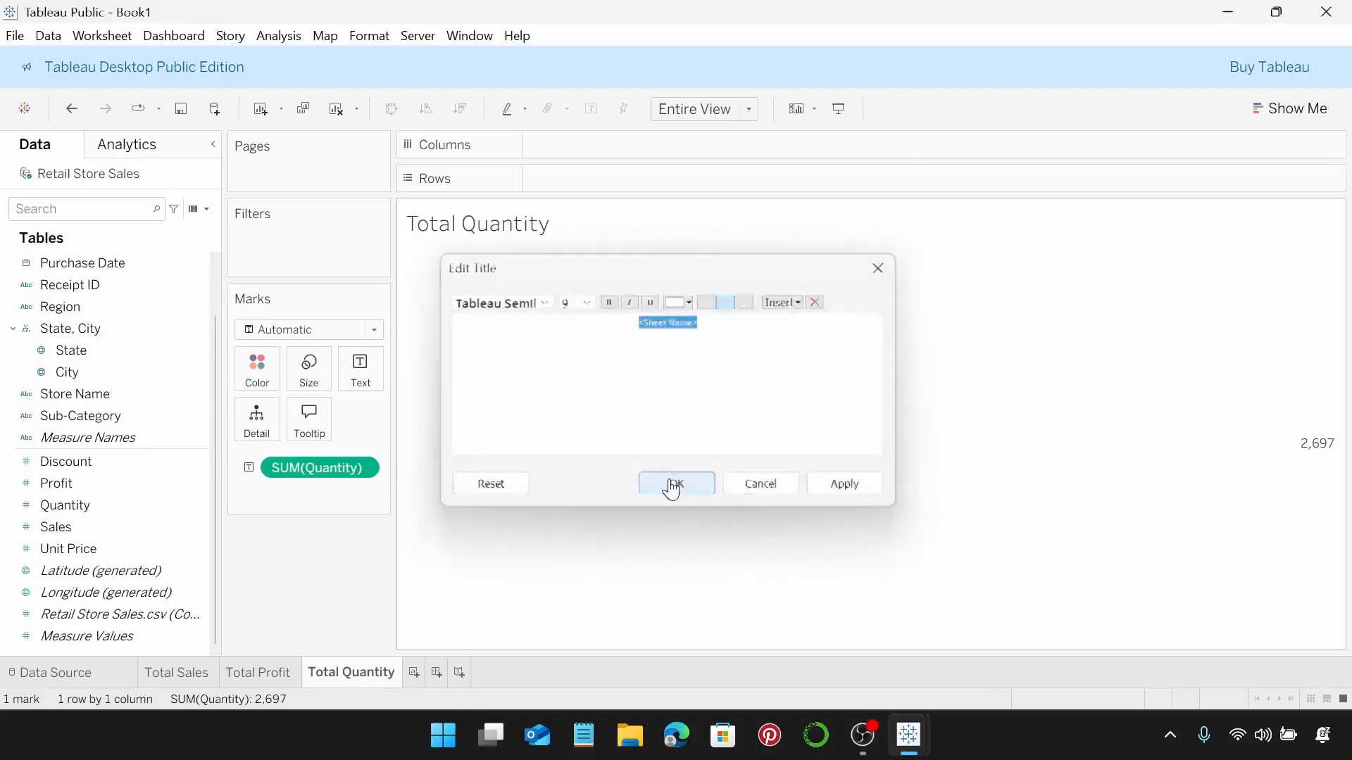
Step: Shade the Total Quantity worksheet background with the dark charcoal custom colour
{"action": "right_click", "coordinate": [656, 322]}
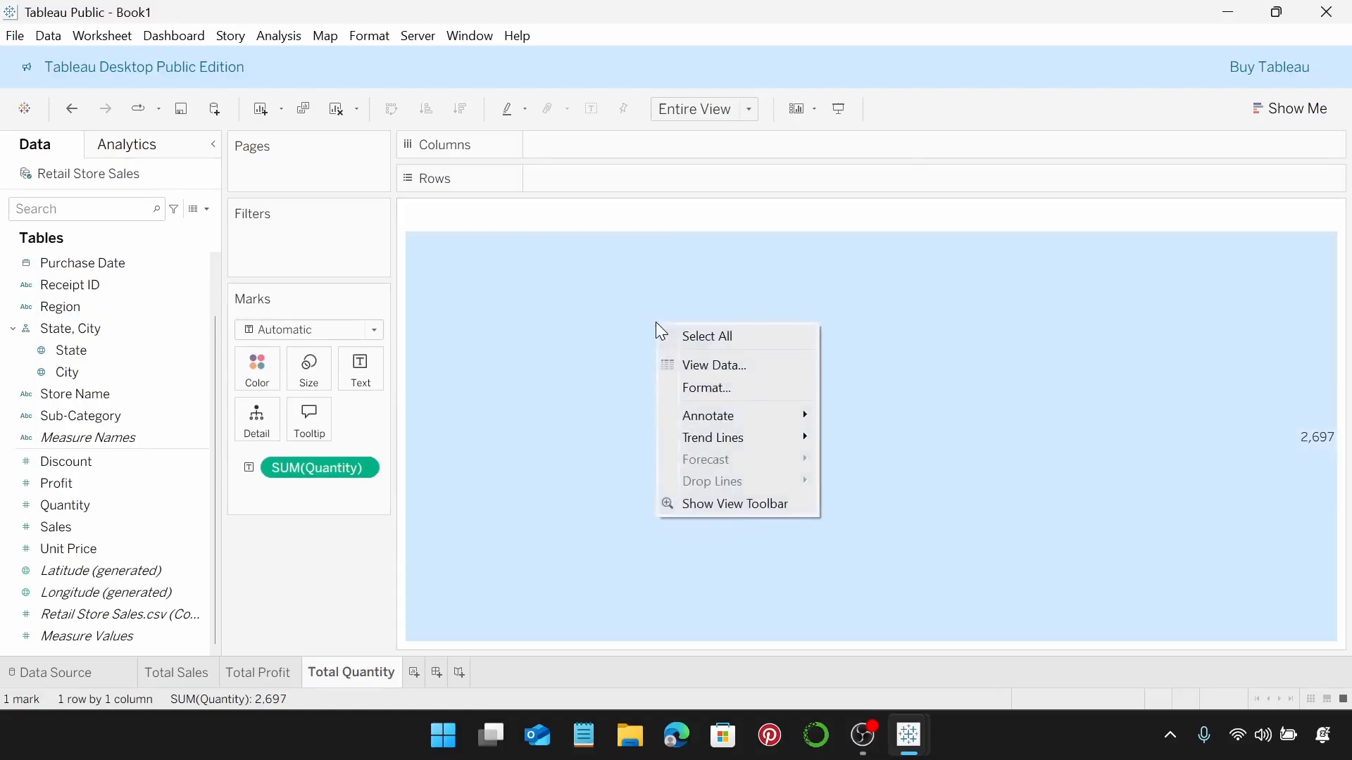
{"action": "left_click", "coordinate": [741, 385]}
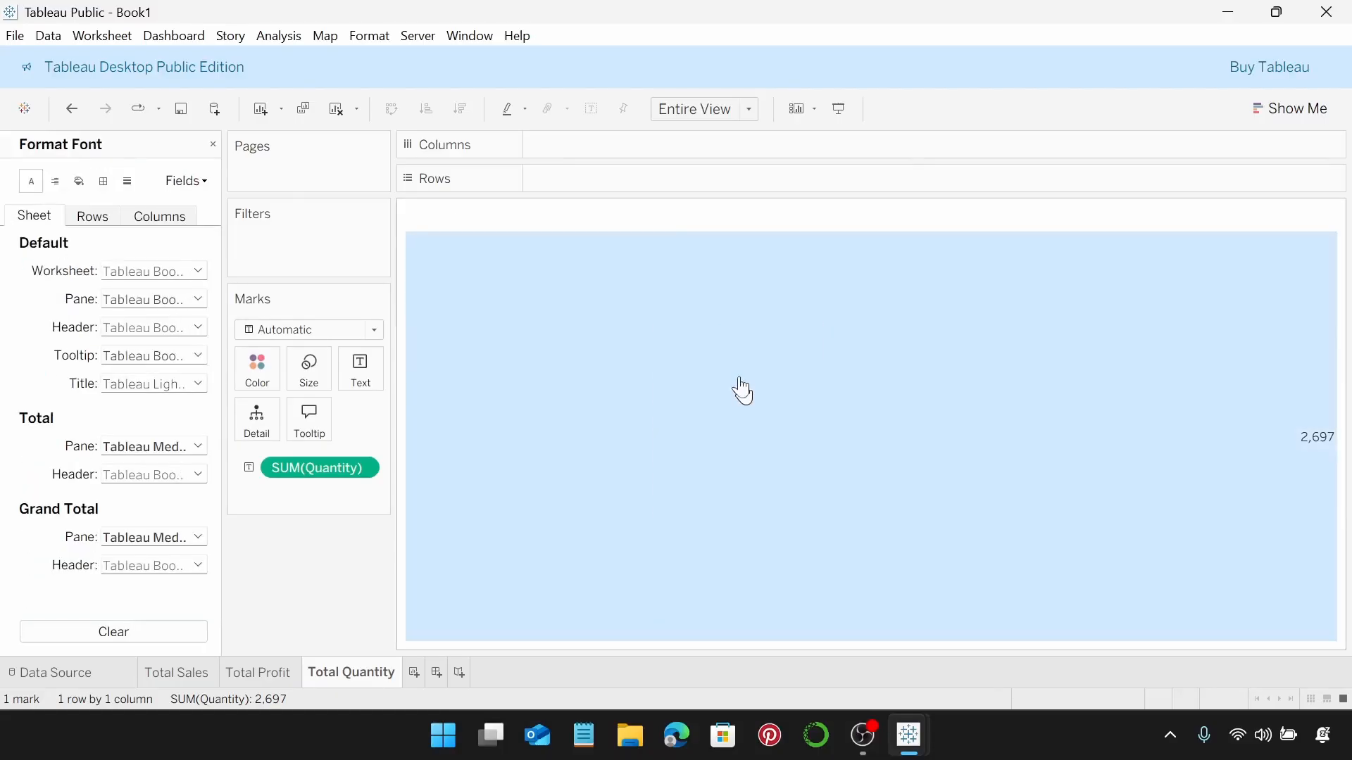
{"action": "left_click", "coordinate": [79, 181]}
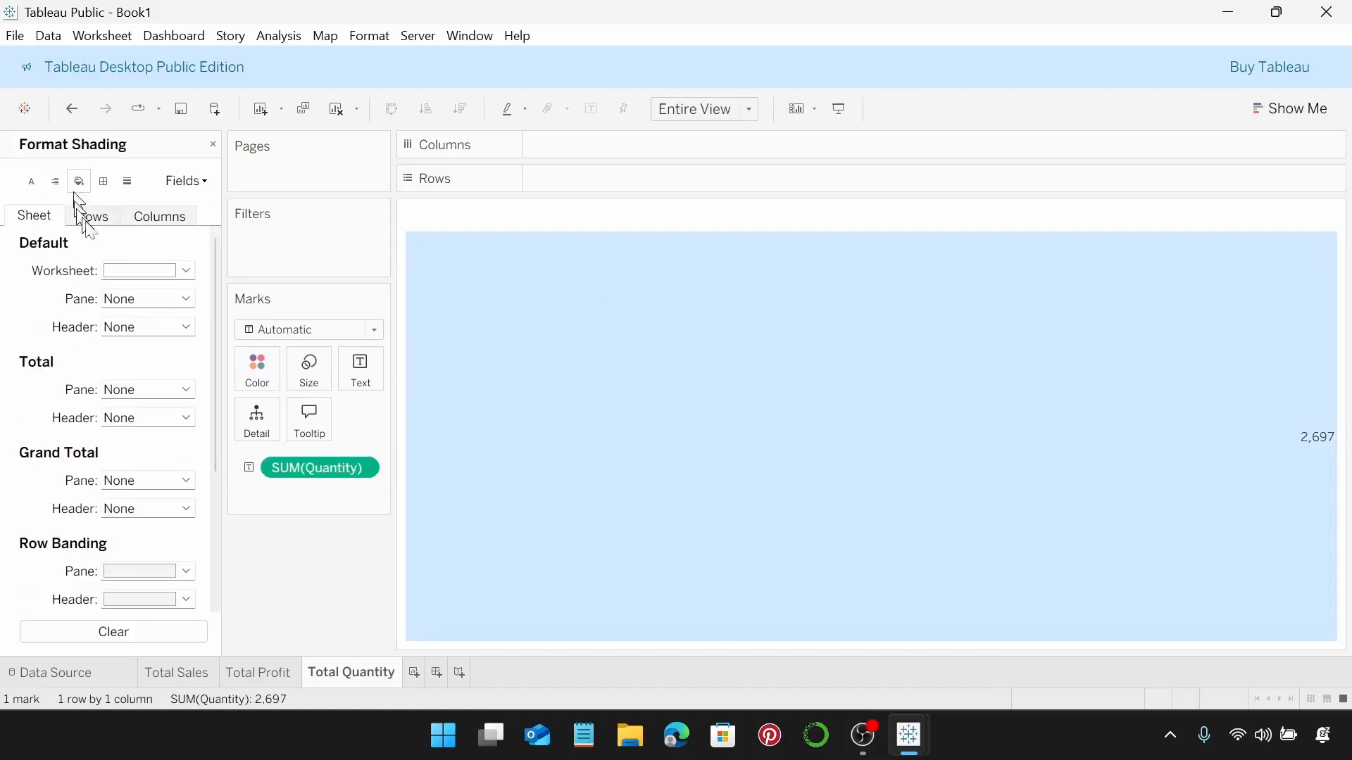
{"action": "left_click", "coordinate": [187, 272]}
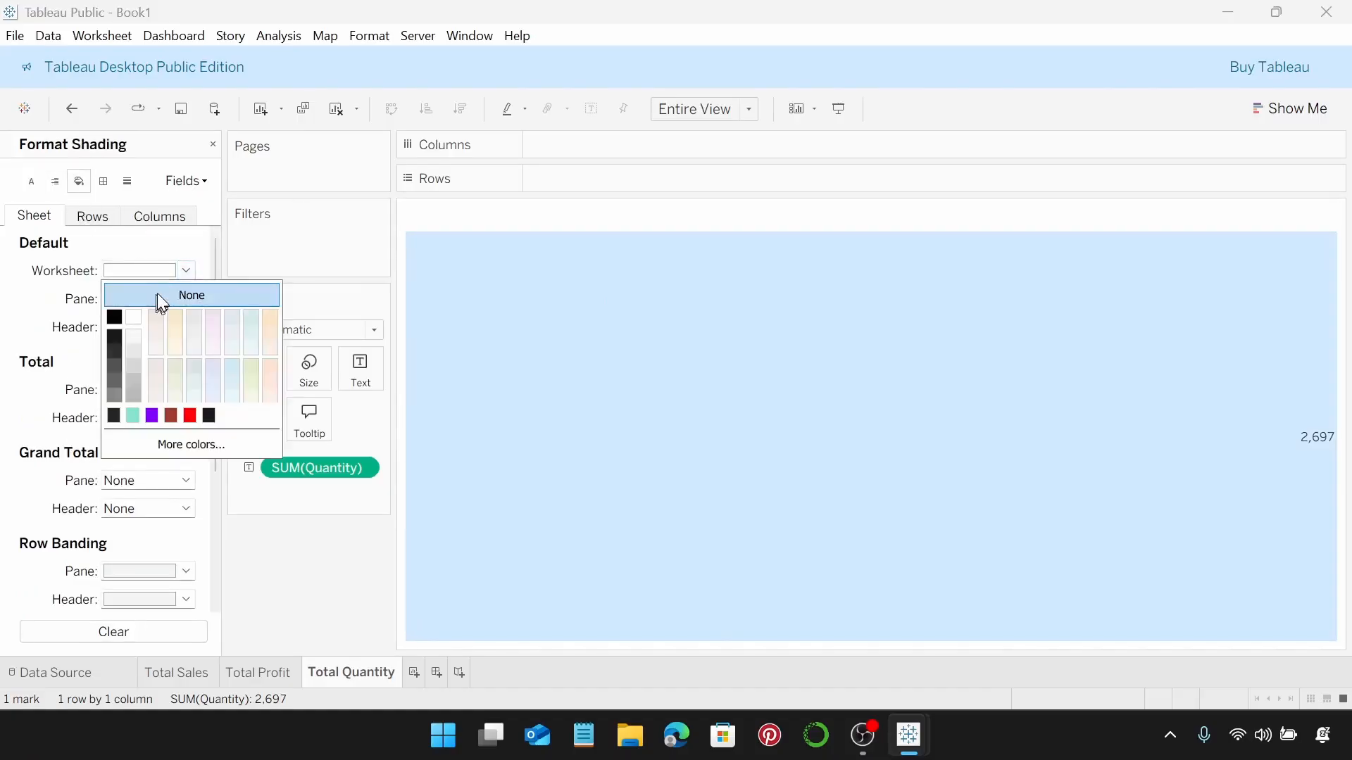
{"action": "left_click", "coordinate": [113, 416]}
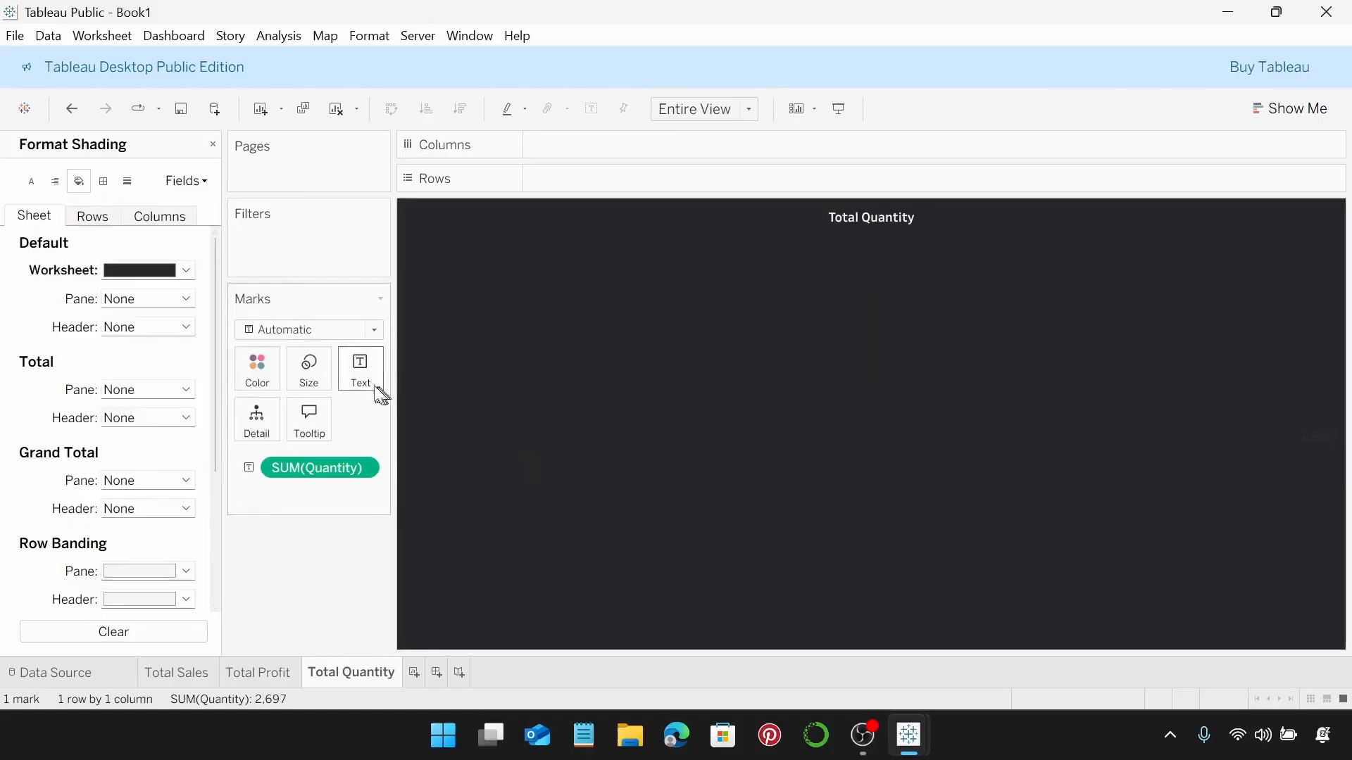
Step: Format the SUM(Quantity) label text as Tableau Semibold, size 18, in white
{"action": "left_click", "coordinate": [374, 389]}
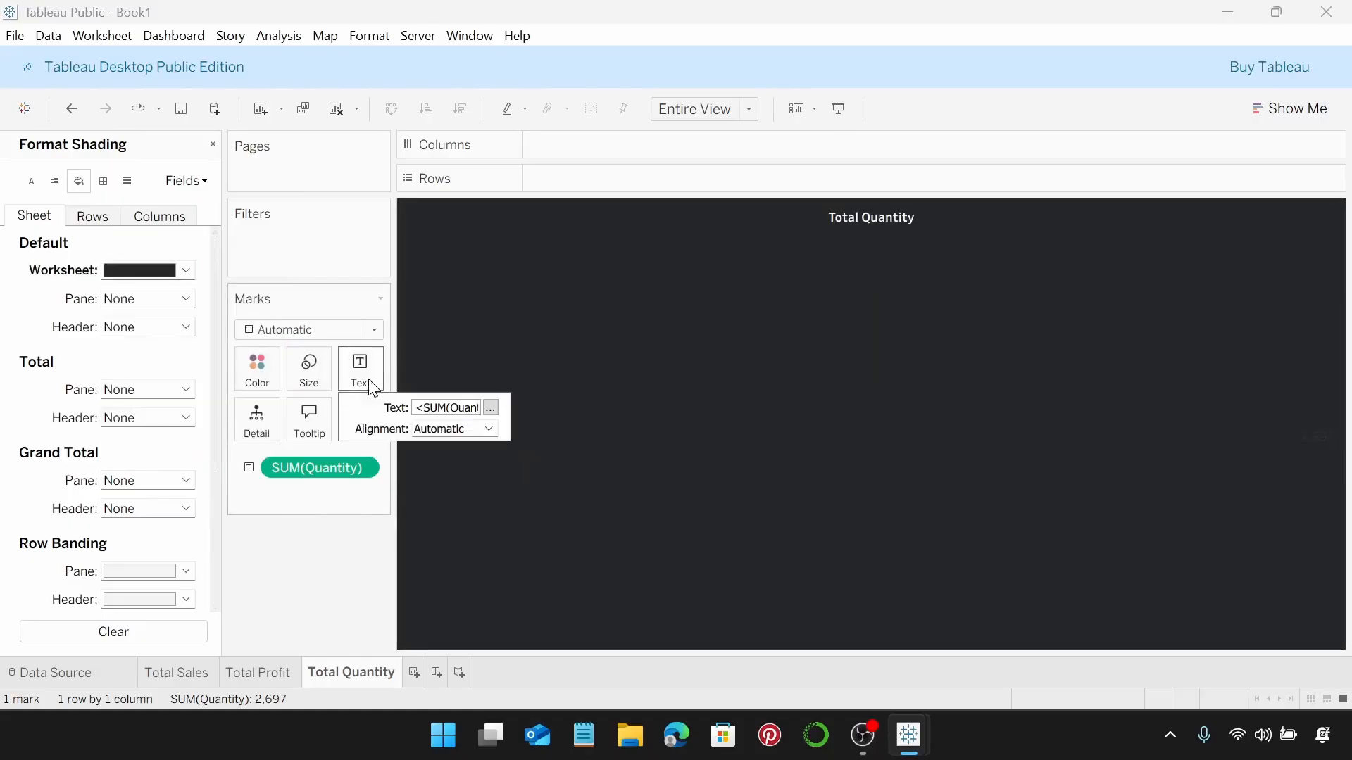
{"action": "left_click", "coordinate": [490, 410]}
{"action": "left_click_drag", "start_coordinate": [710, 325], "coordinate": [622, 307]}
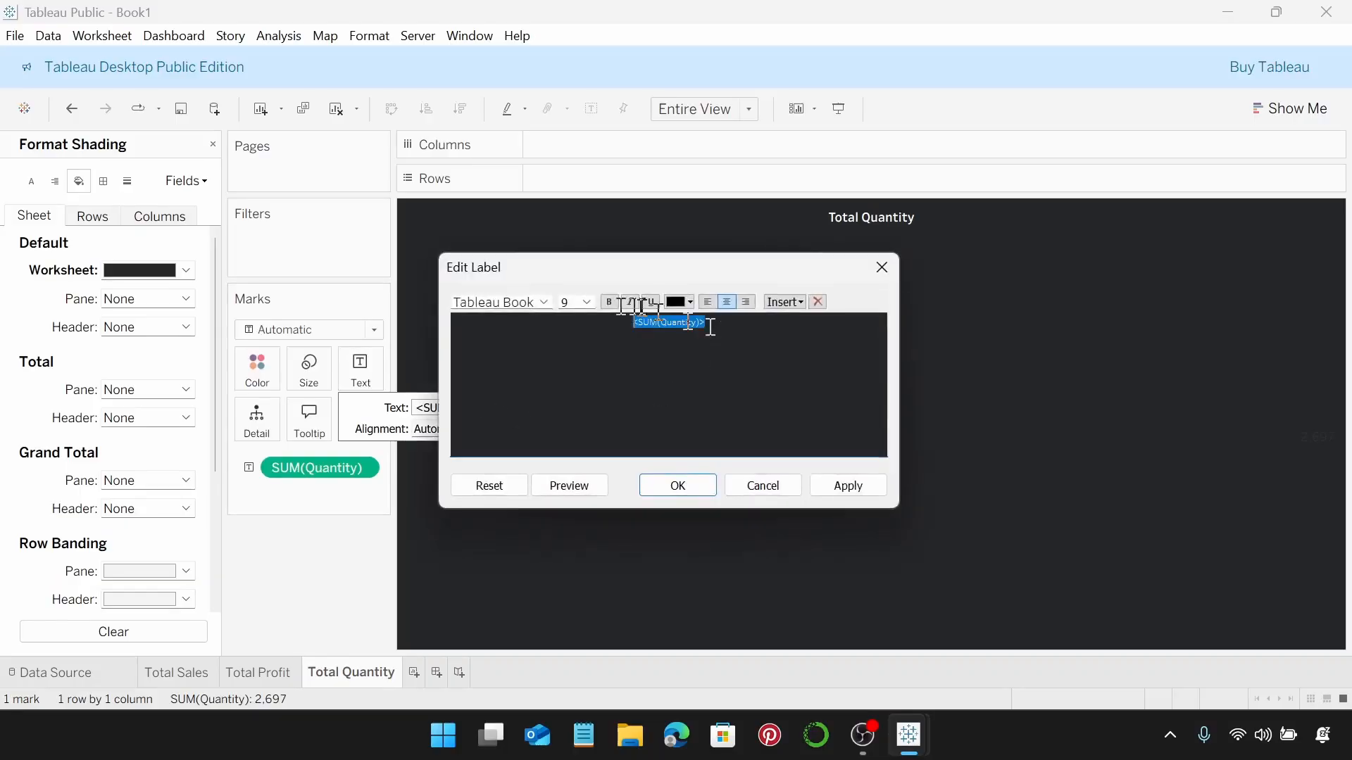
{"action": "left_click", "coordinate": [545, 302]}
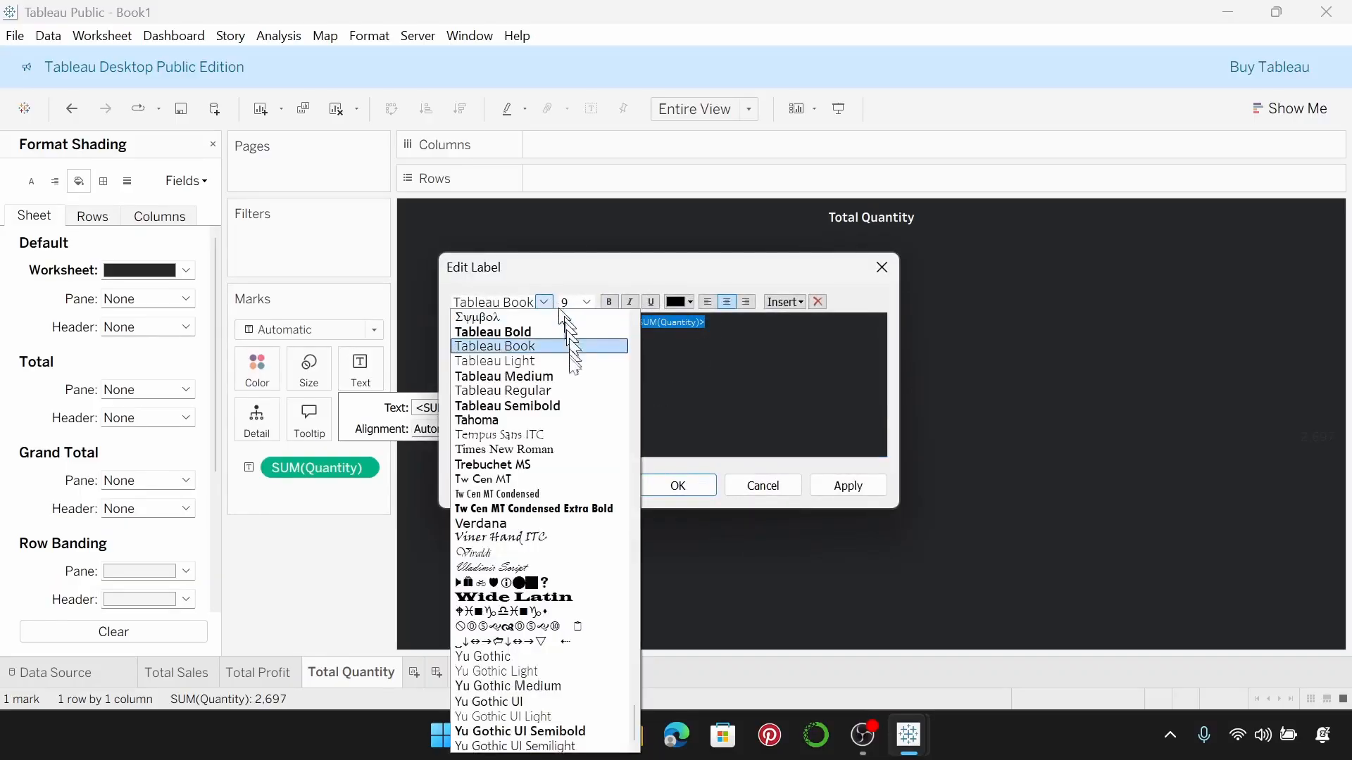
{"action": "left_click", "coordinate": [572, 407]}
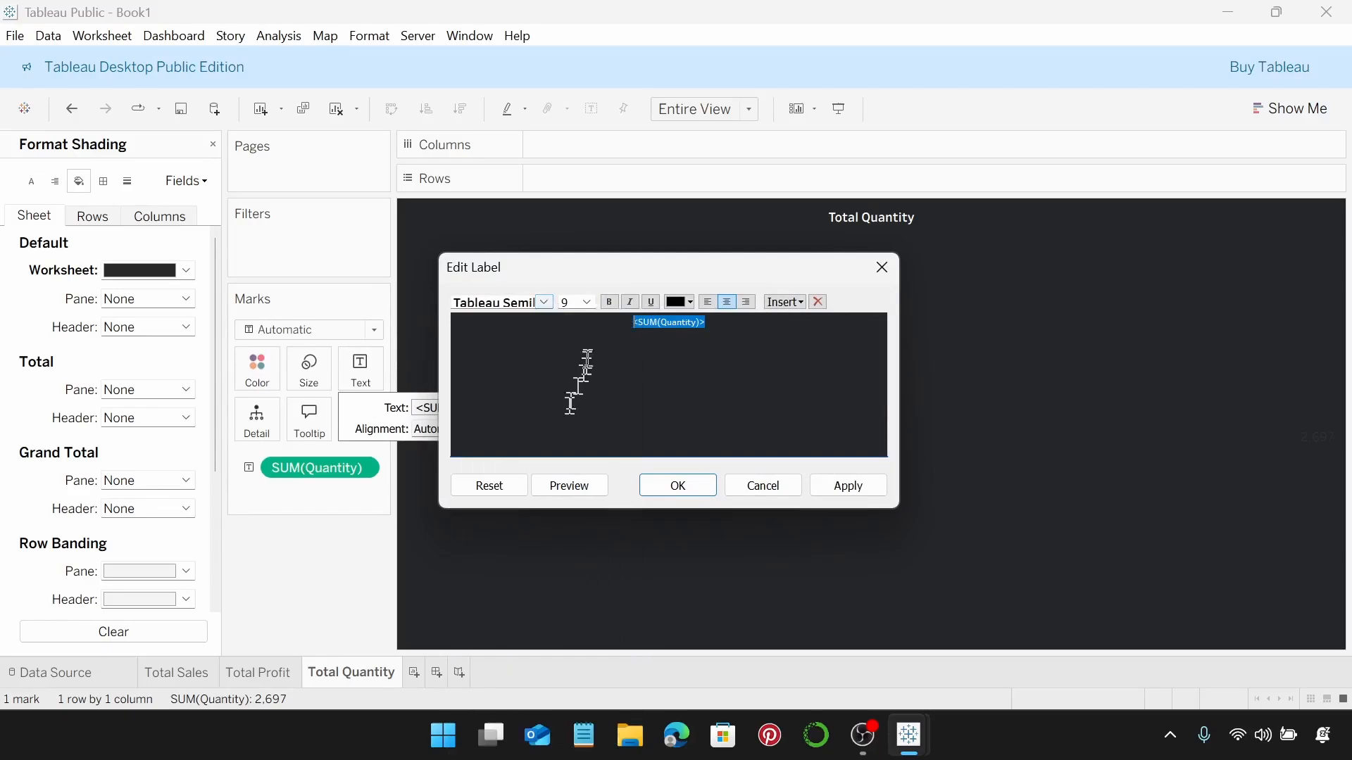
{"action": "left_click", "coordinate": [587, 302]}
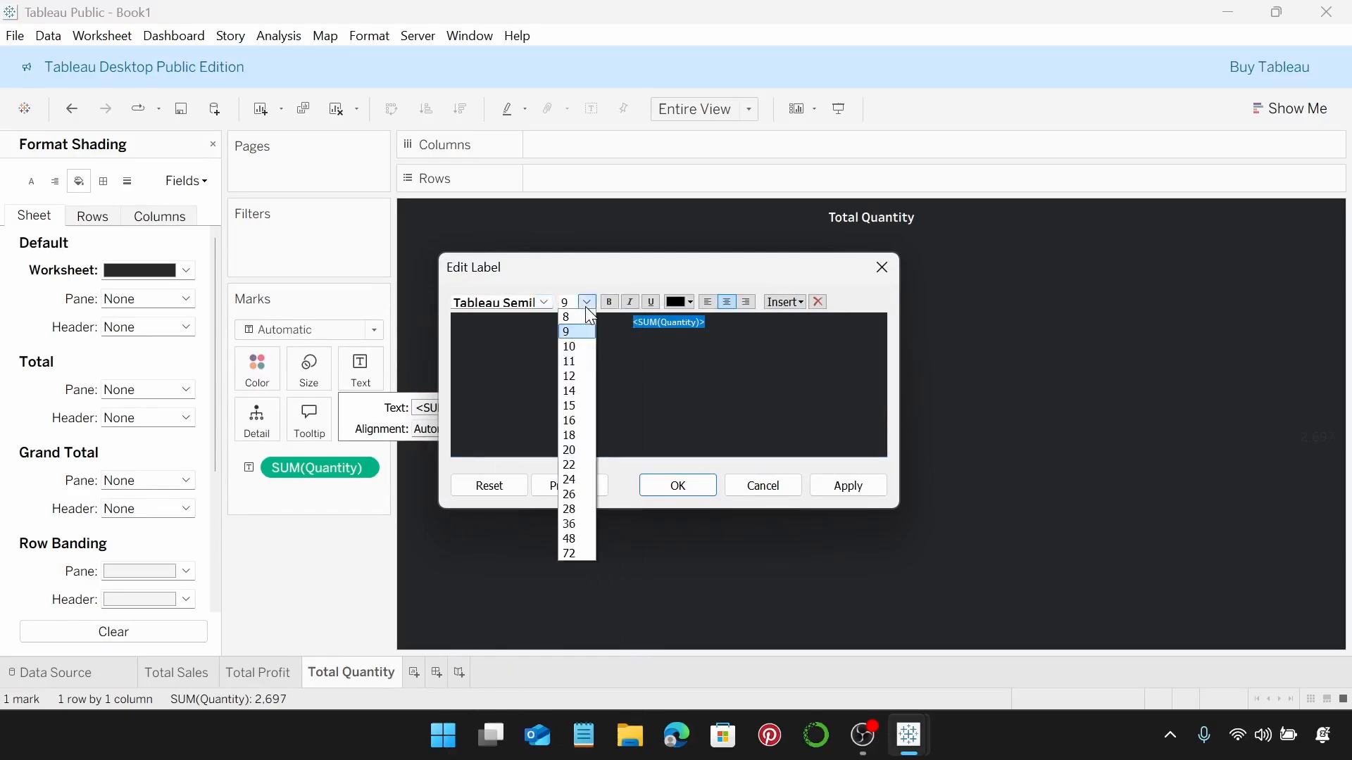
{"action": "left_click", "coordinate": [576, 436]}
{"action": "left_click", "coordinate": [689, 303]}
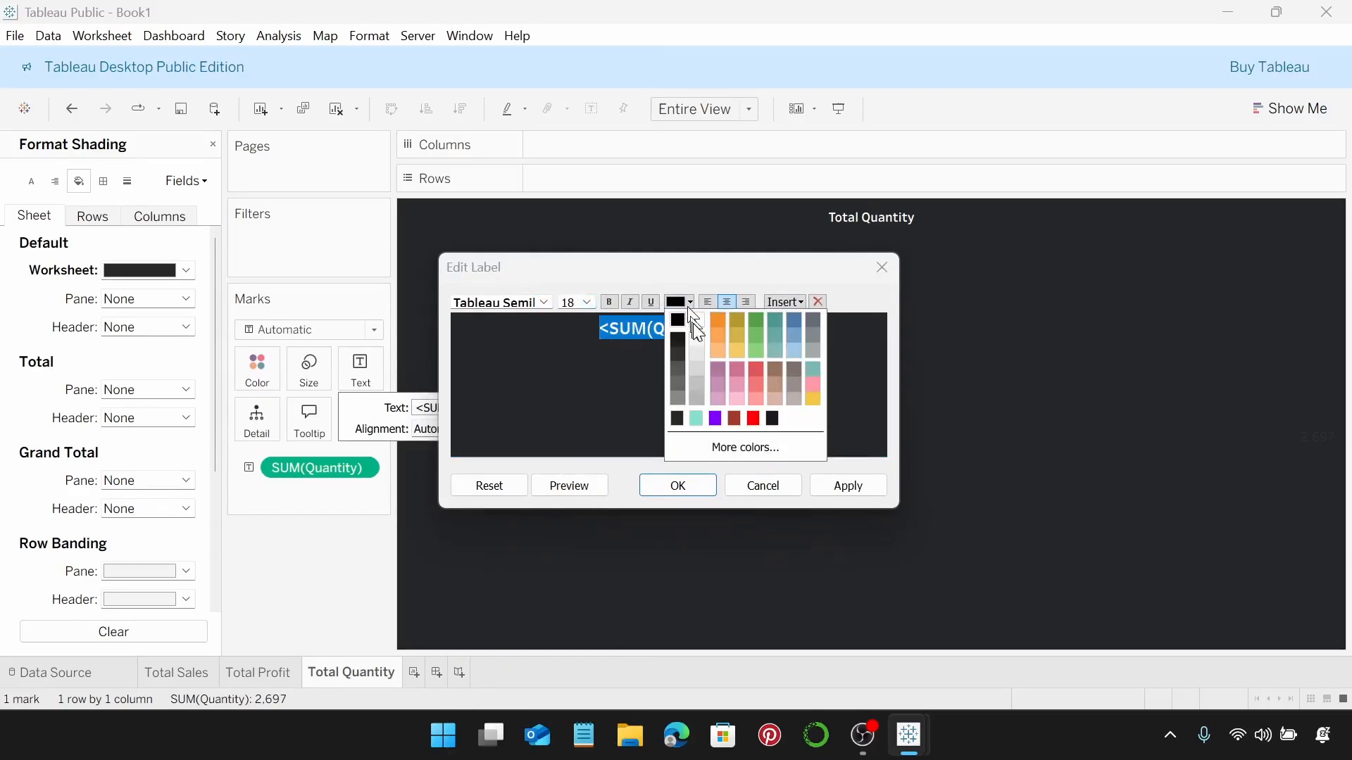
{"action": "left_click", "coordinate": [696, 320]}
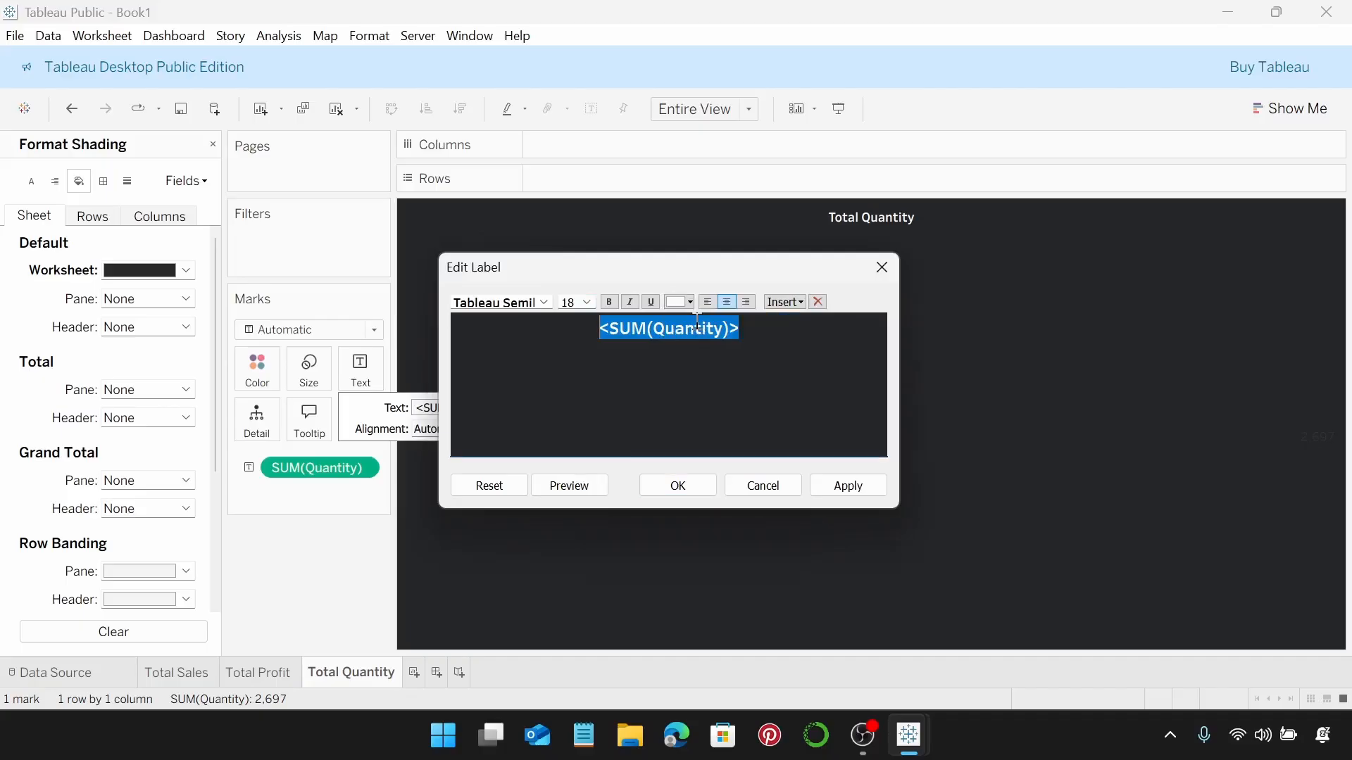
{"action": "left_click", "coordinate": [676, 485]}
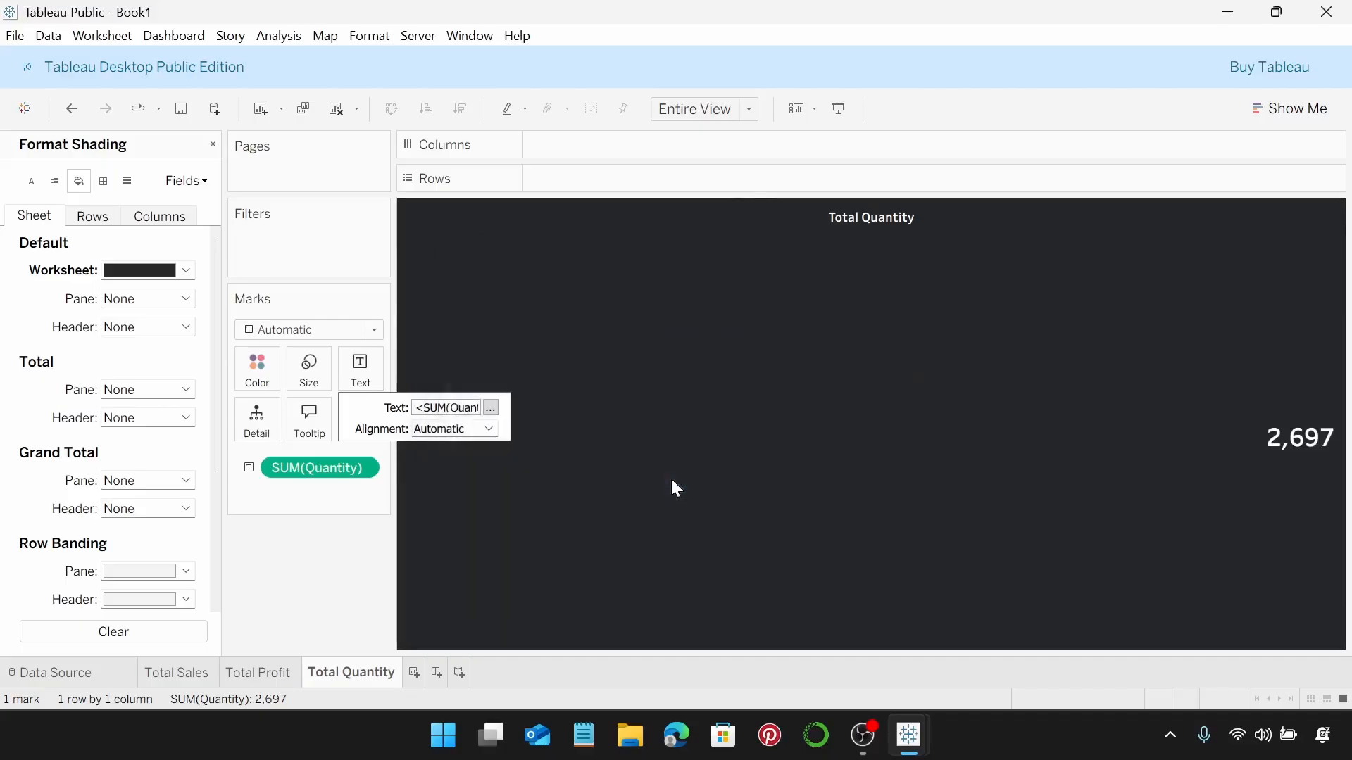
Step: Align the quantity label to the centre horizontally and the middle vertically
{"action": "left_click", "coordinate": [492, 429]}
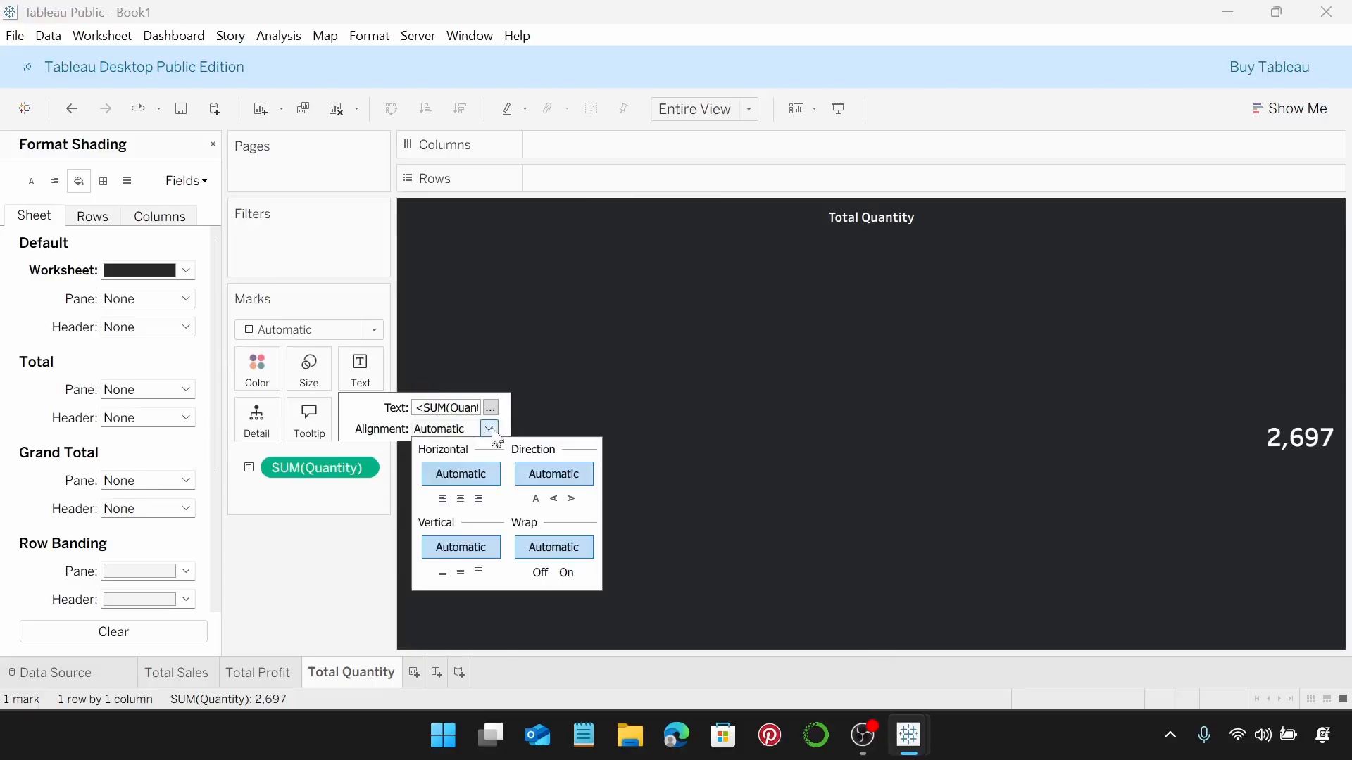
{"action": "left_click", "coordinate": [462, 500]}
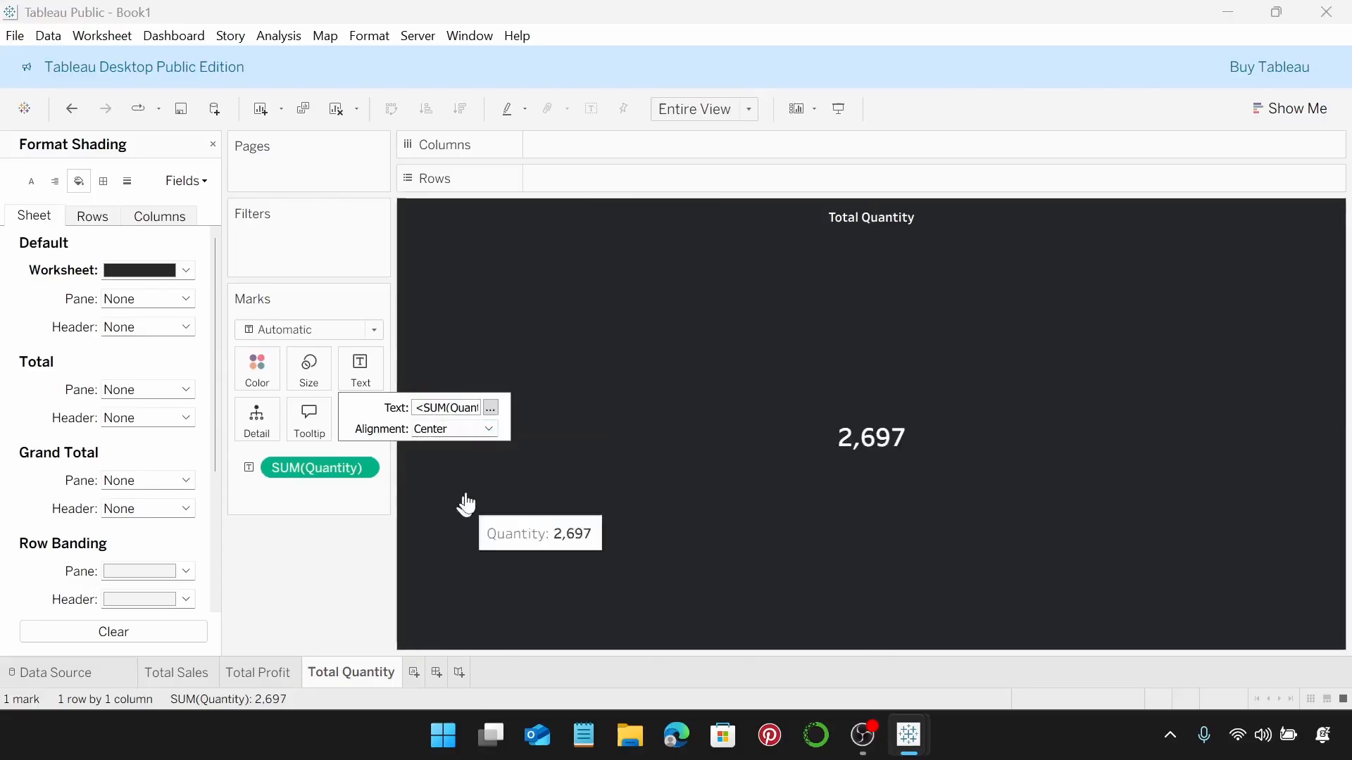
{"action": "left_click", "coordinate": [492, 432]}
{"action": "left_click", "coordinate": [460, 572]}
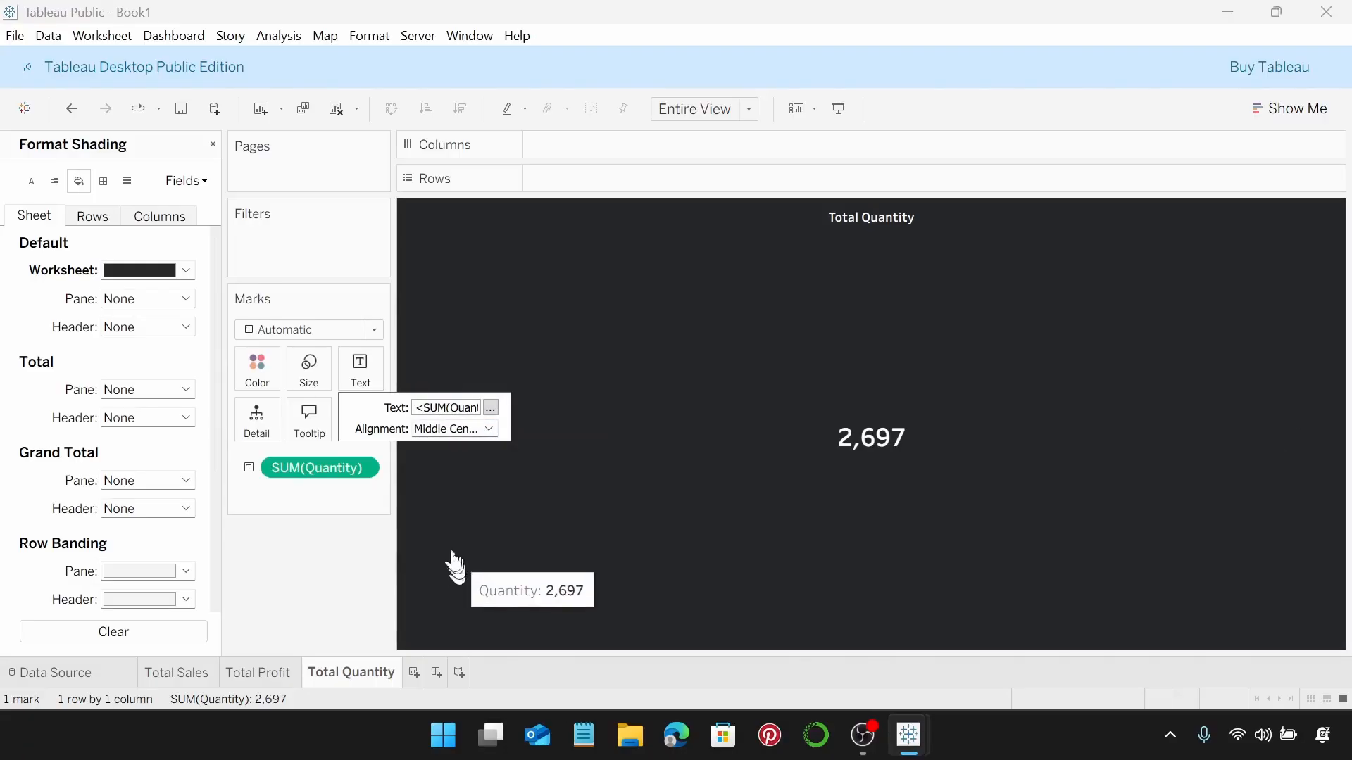
{"action": "left_click", "coordinate": [333, 564]}
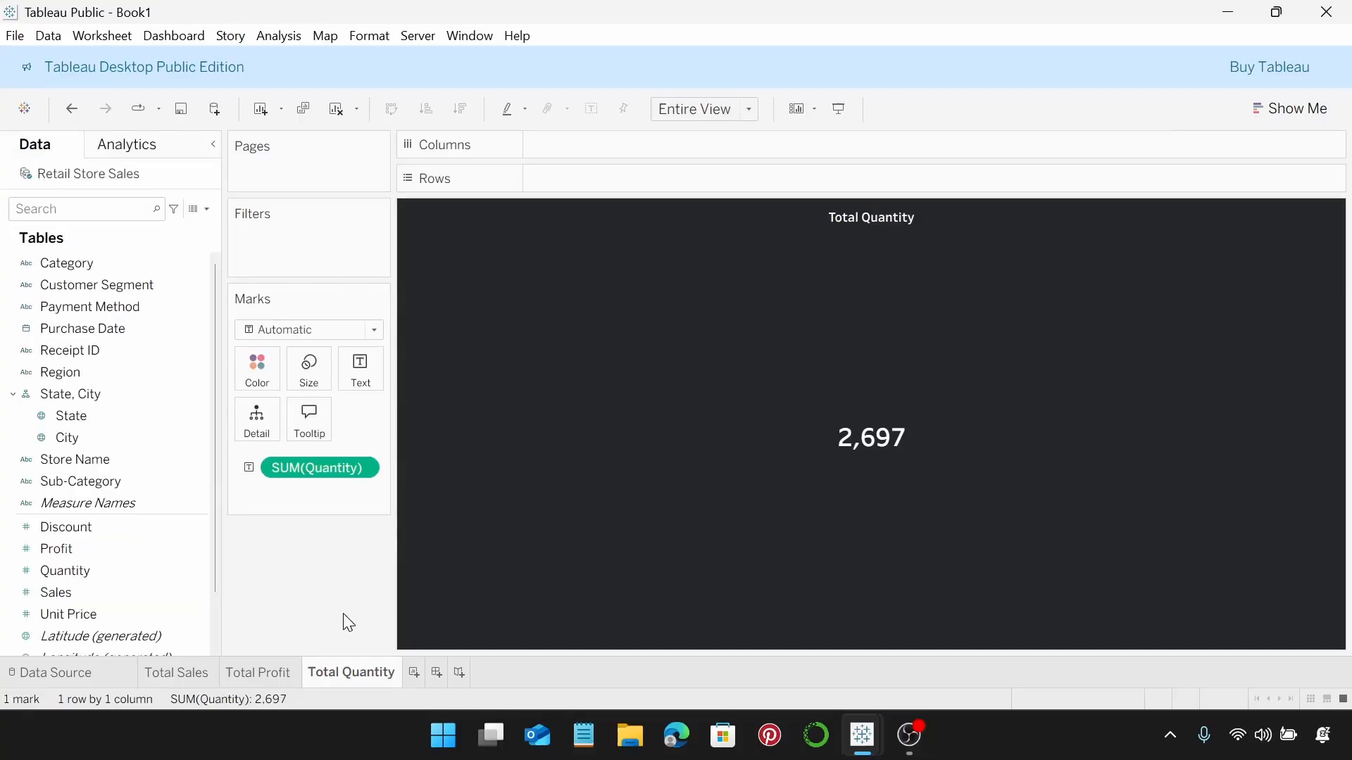
Step: Add a new worksheet and name it Sales by State
{"action": "left_click", "coordinate": [416, 673]}
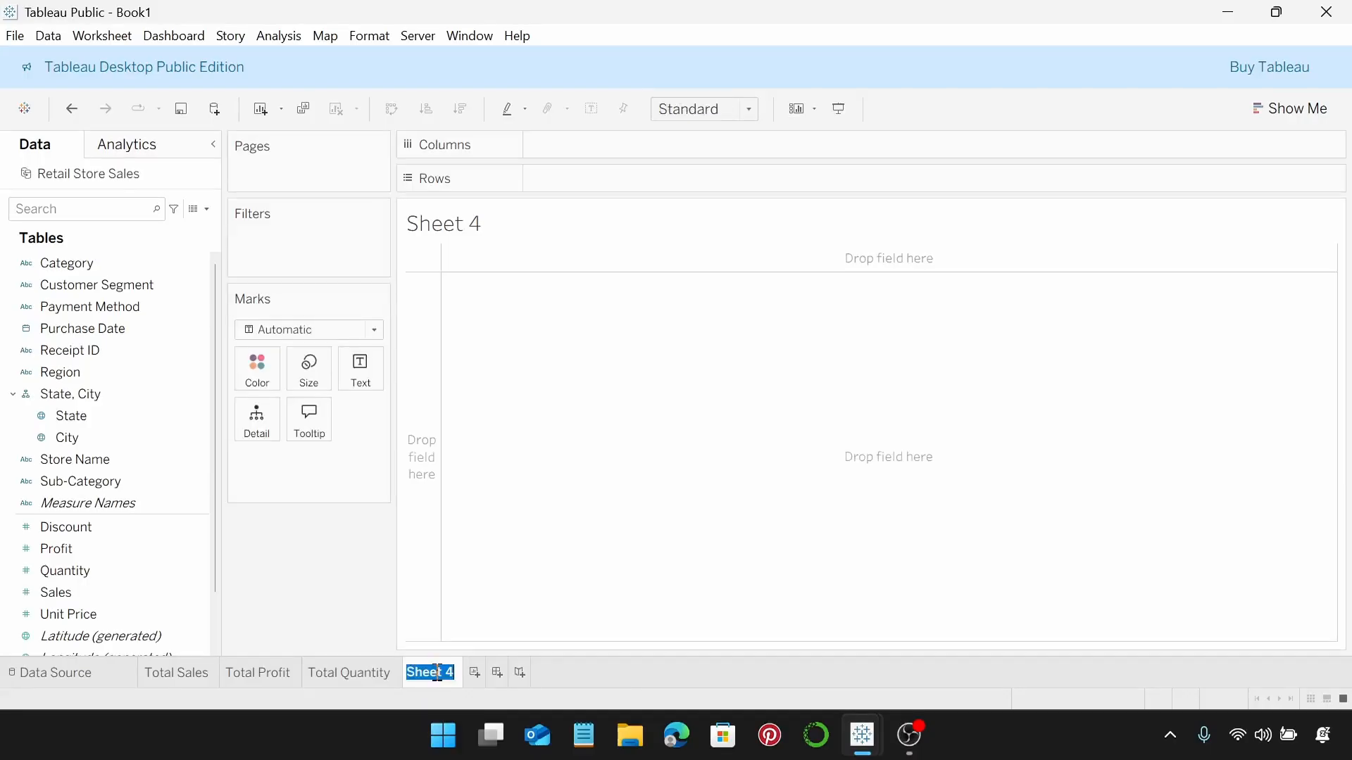
{"action": "type", "text": "Sales by "}
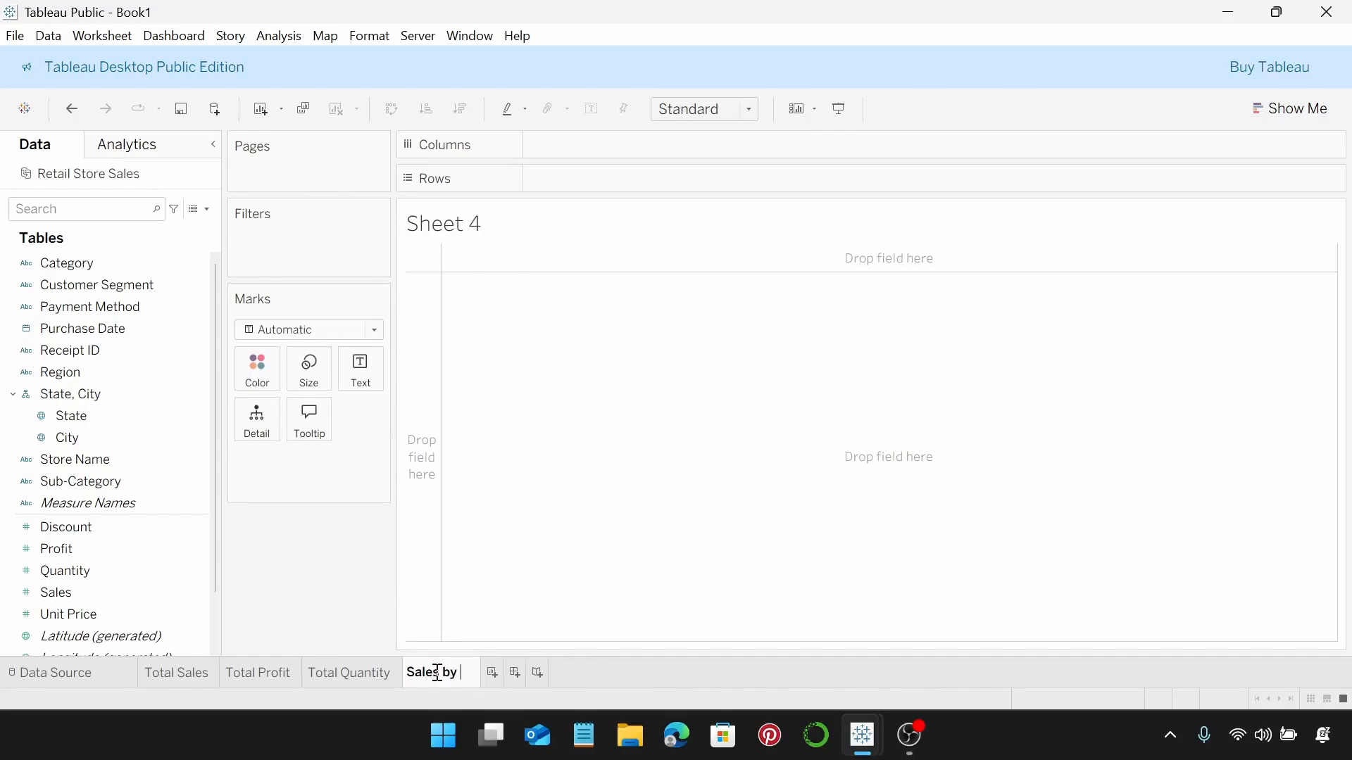
{"action": "type", "text": "Sat"}
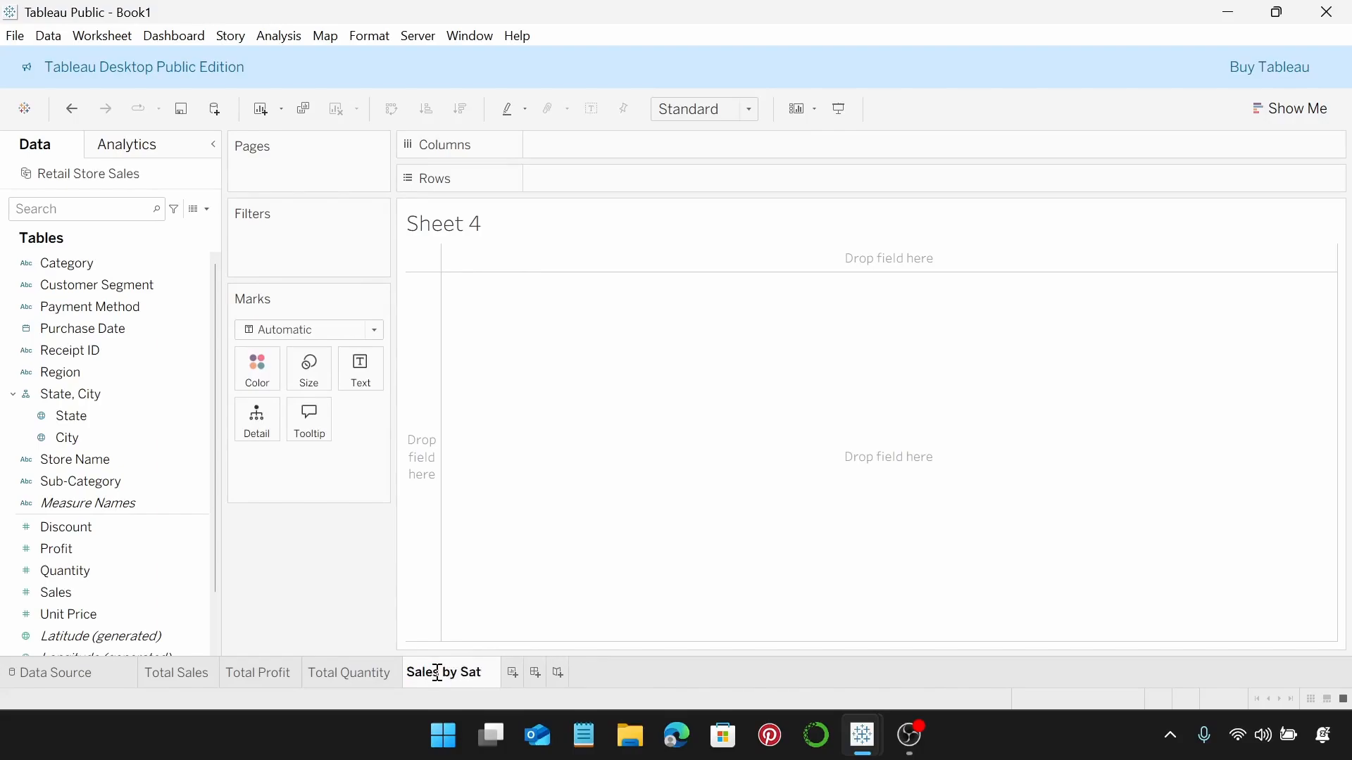
{"action": "key", "text": "BackSpace"}
{"action": "key", "text": "BackSpace"}
{"action": "type", "text": "tate"}
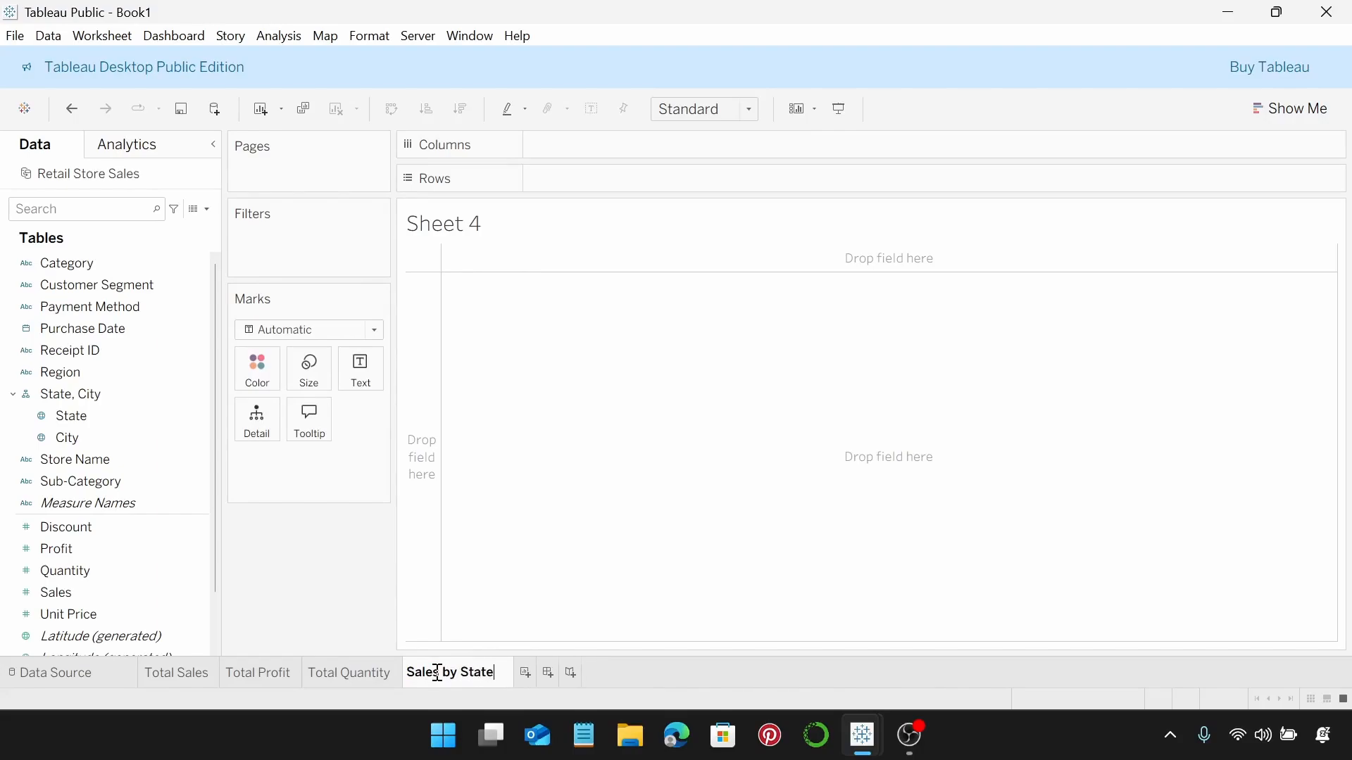
{"action": "key", "text": "Return"}
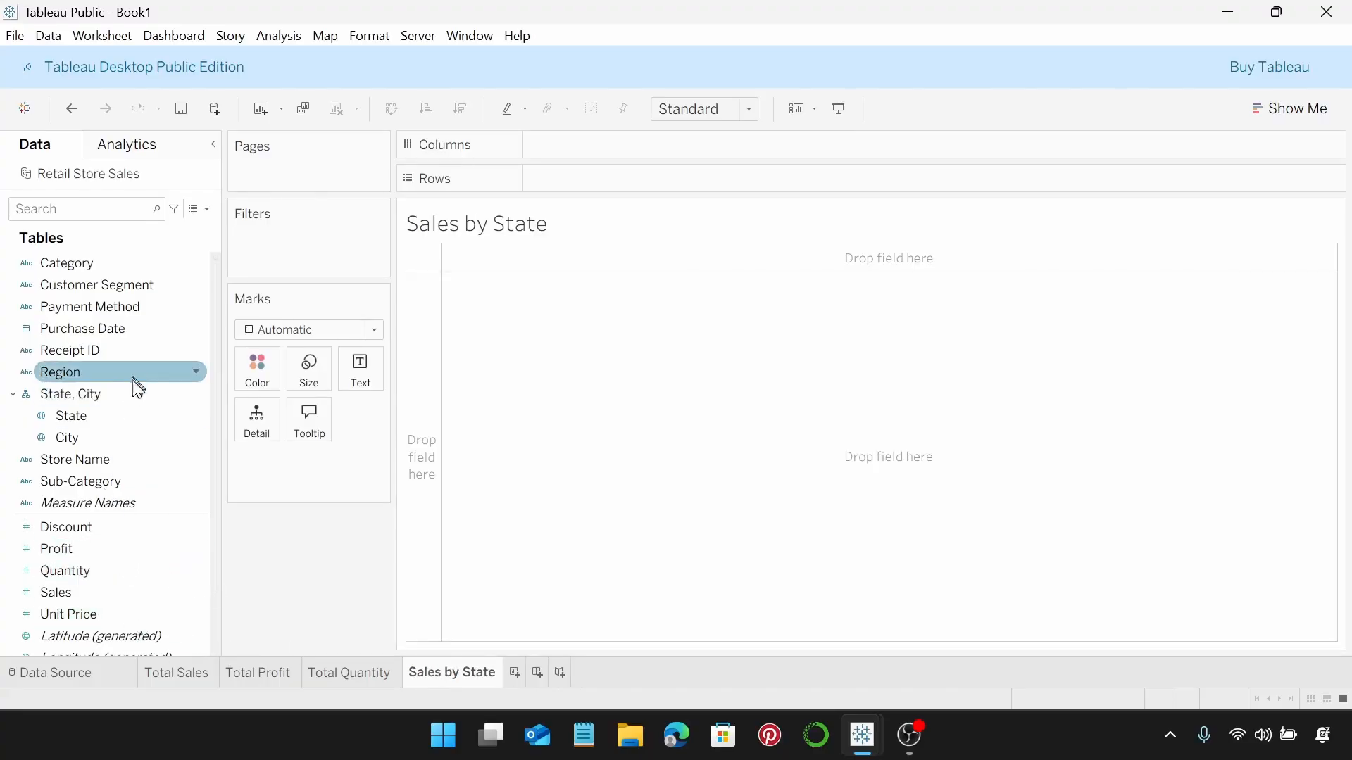
Step: Build a bar chart with State on the columns and the sum of Sales on the rows
{"action": "left_click", "coordinate": [82, 395]}
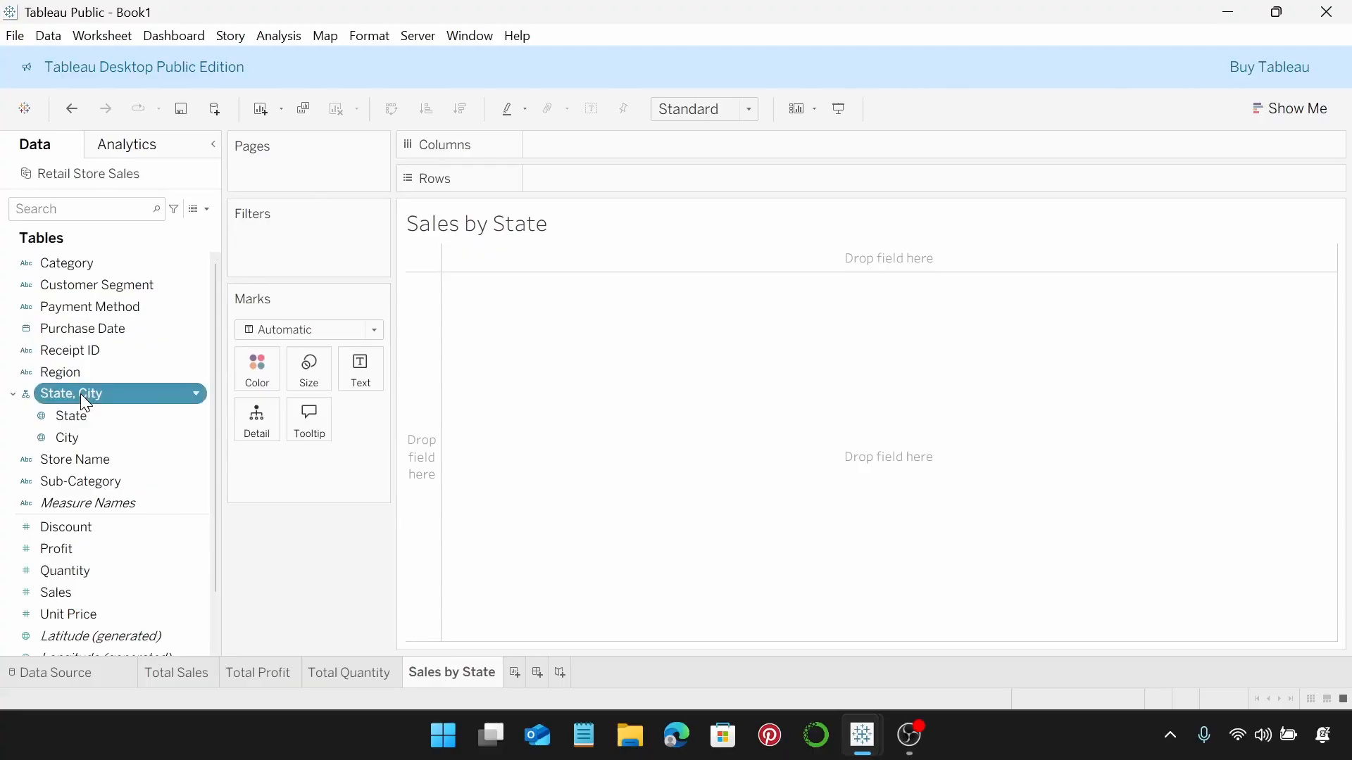
{"action": "left_click_drag", "start_coordinate": [79, 414], "coordinate": [586, 159]}
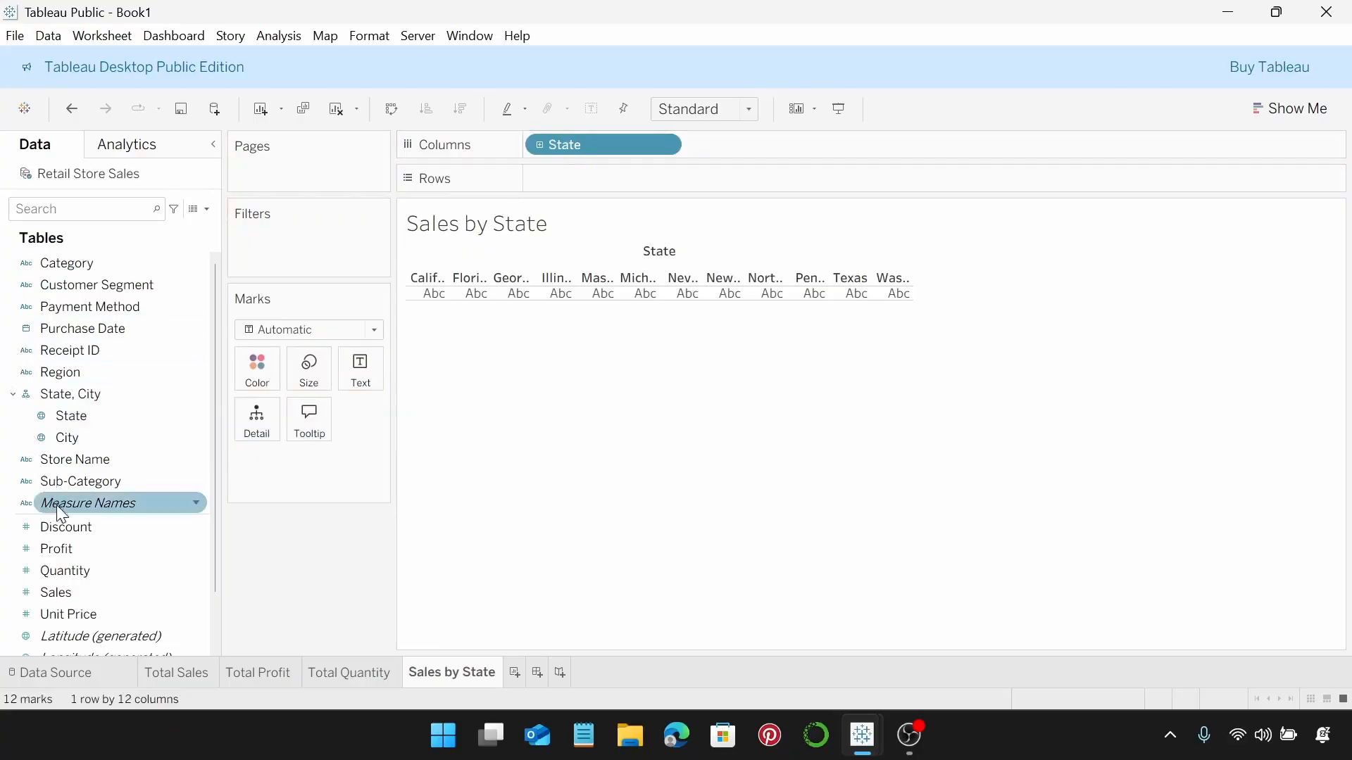
{"action": "left_click_drag", "start_coordinate": [78, 597], "coordinate": [572, 185]}
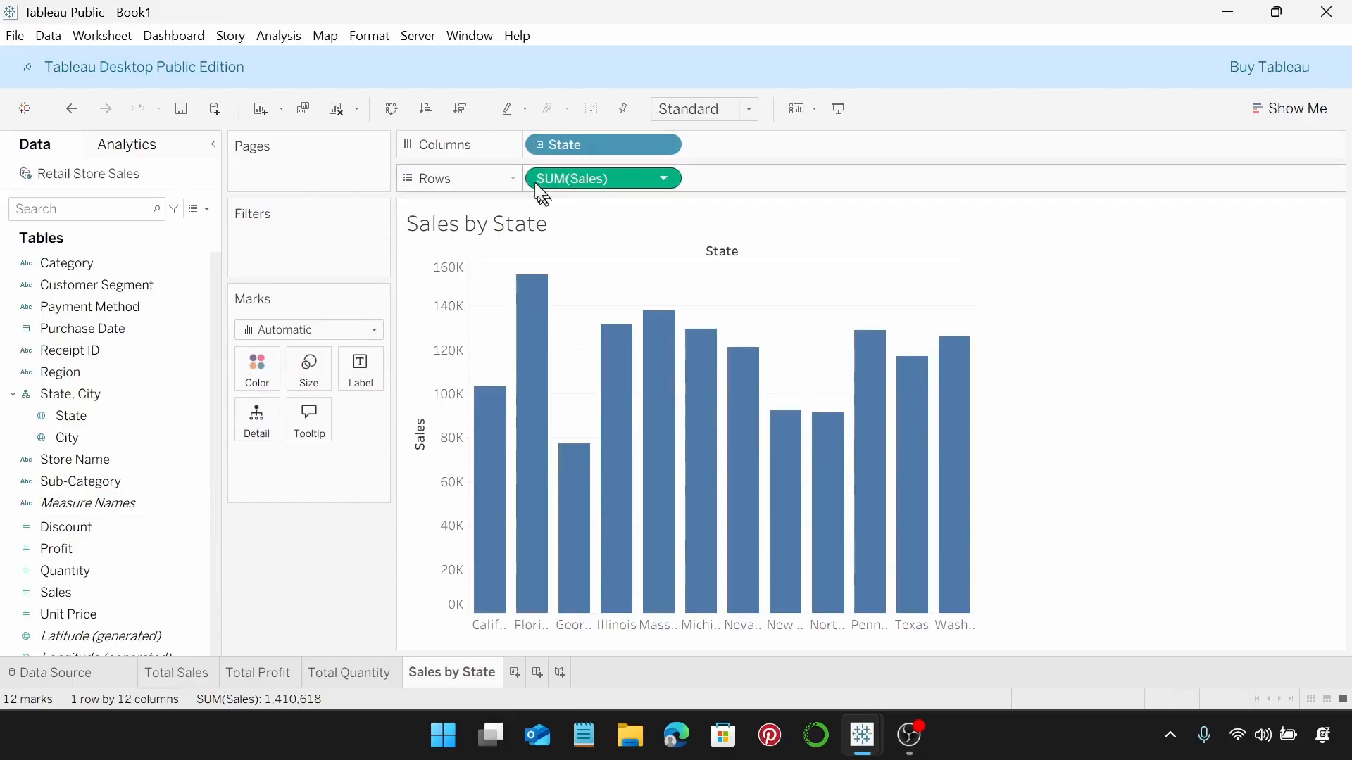
Step: Sort the state bars in descending order of sales and fit the chart to Entire View
{"action": "left_click", "coordinate": [470, 111]}
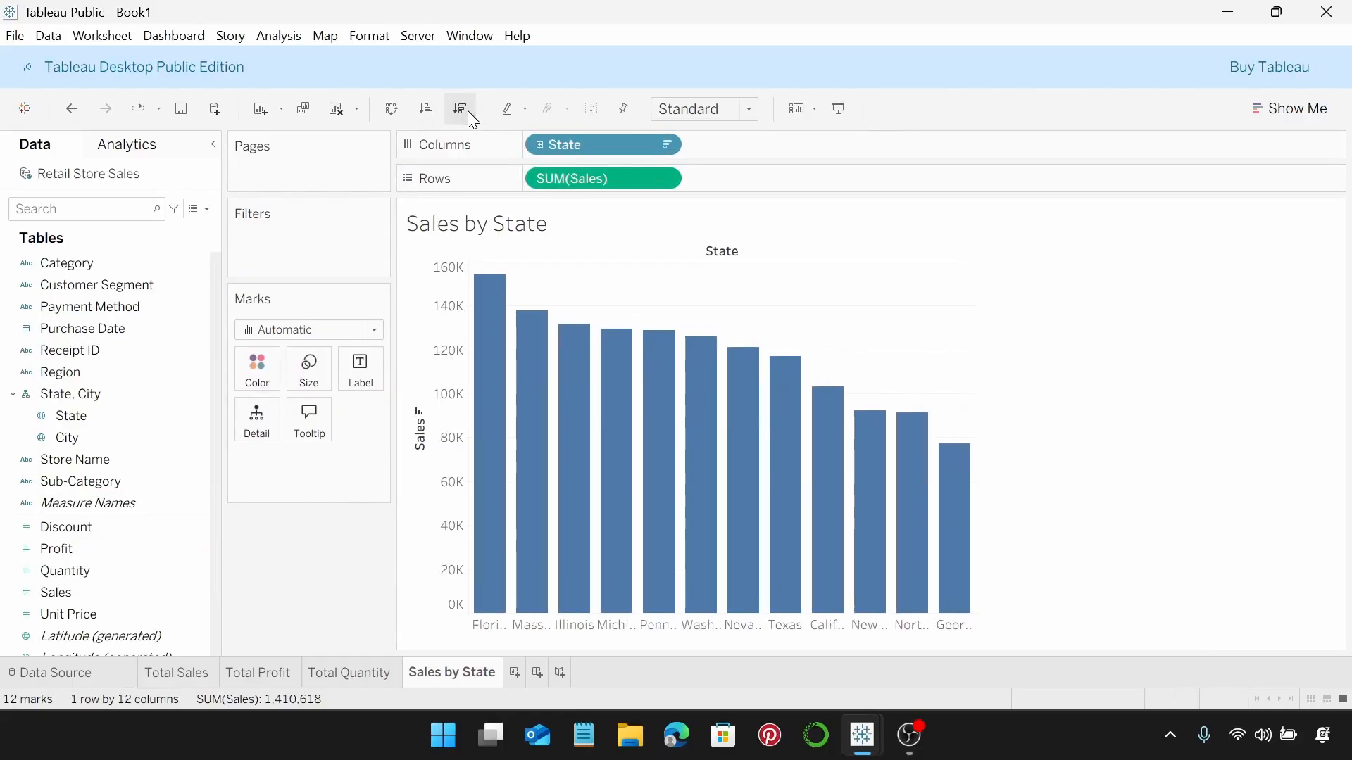
{"action": "left_click", "coordinate": [749, 110]}
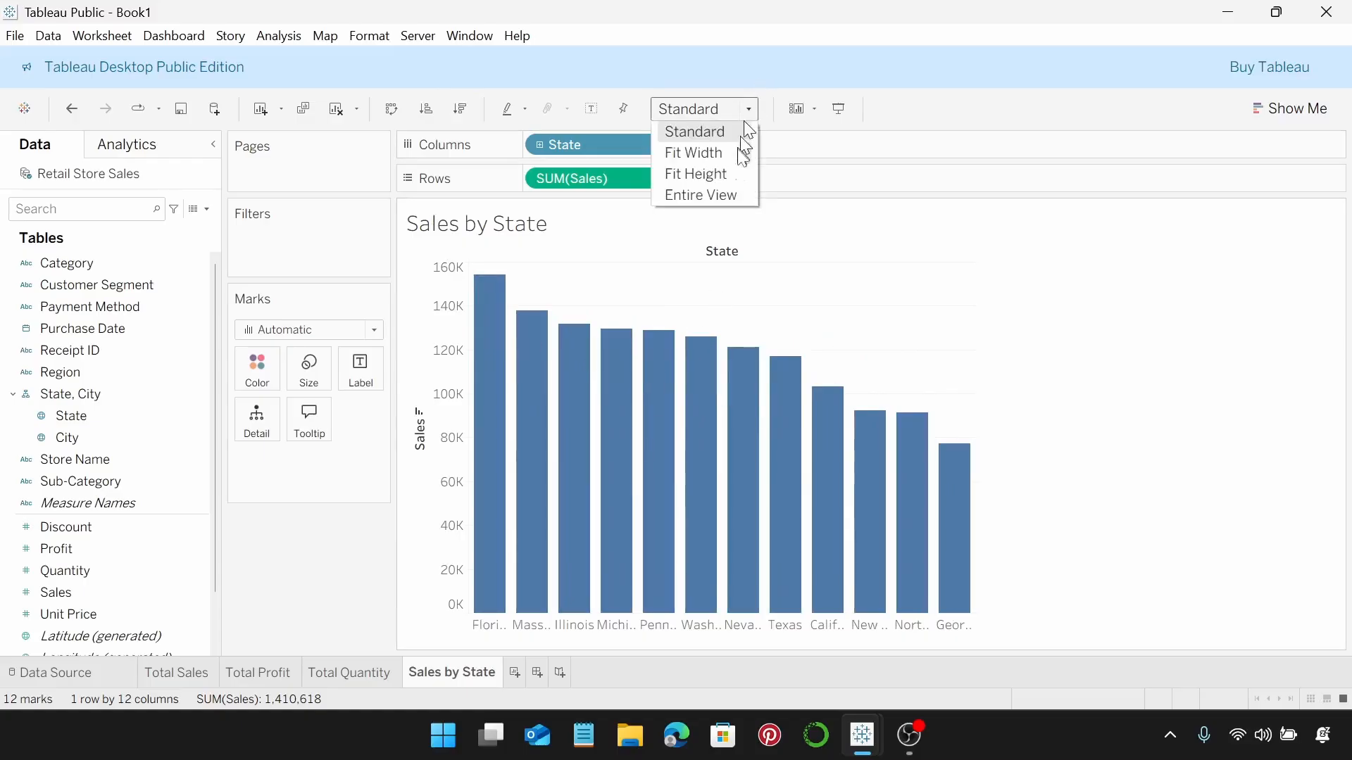
{"action": "left_click", "coordinate": [732, 196]}
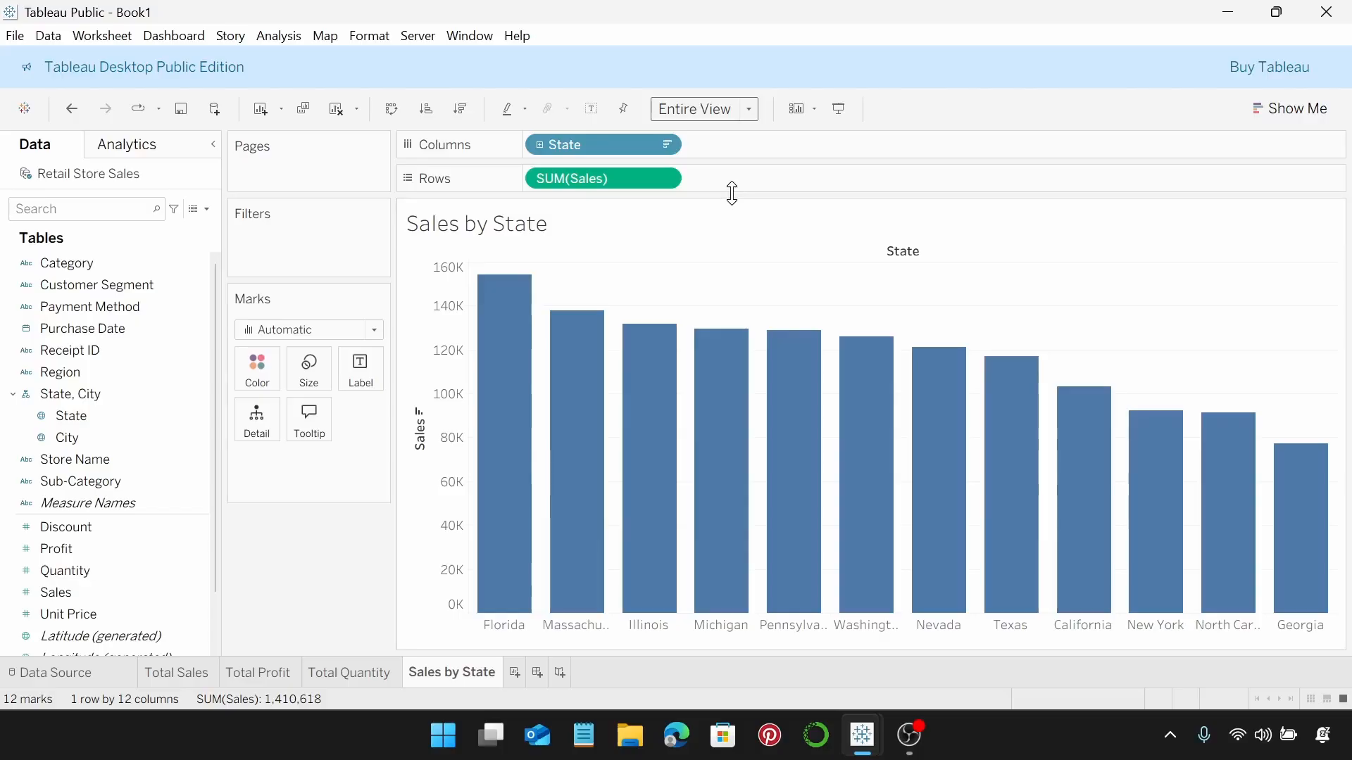
Step: Format the Sales by State sheet title as Tableau Semibold, size 9, in white and centre-aligned
{"action": "double_click", "coordinate": [543, 235]}
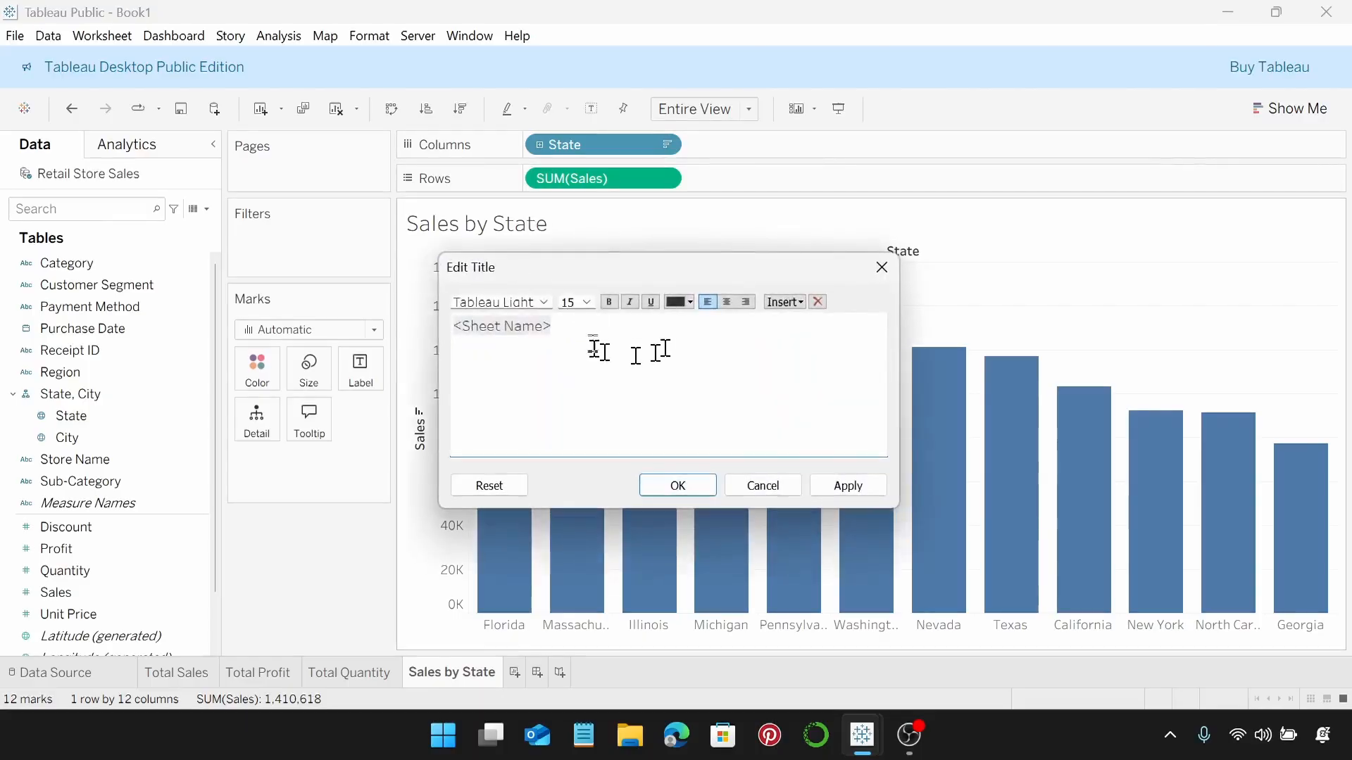
{"action": "left_click_drag", "start_coordinate": [595, 331], "coordinate": [459, 328]}
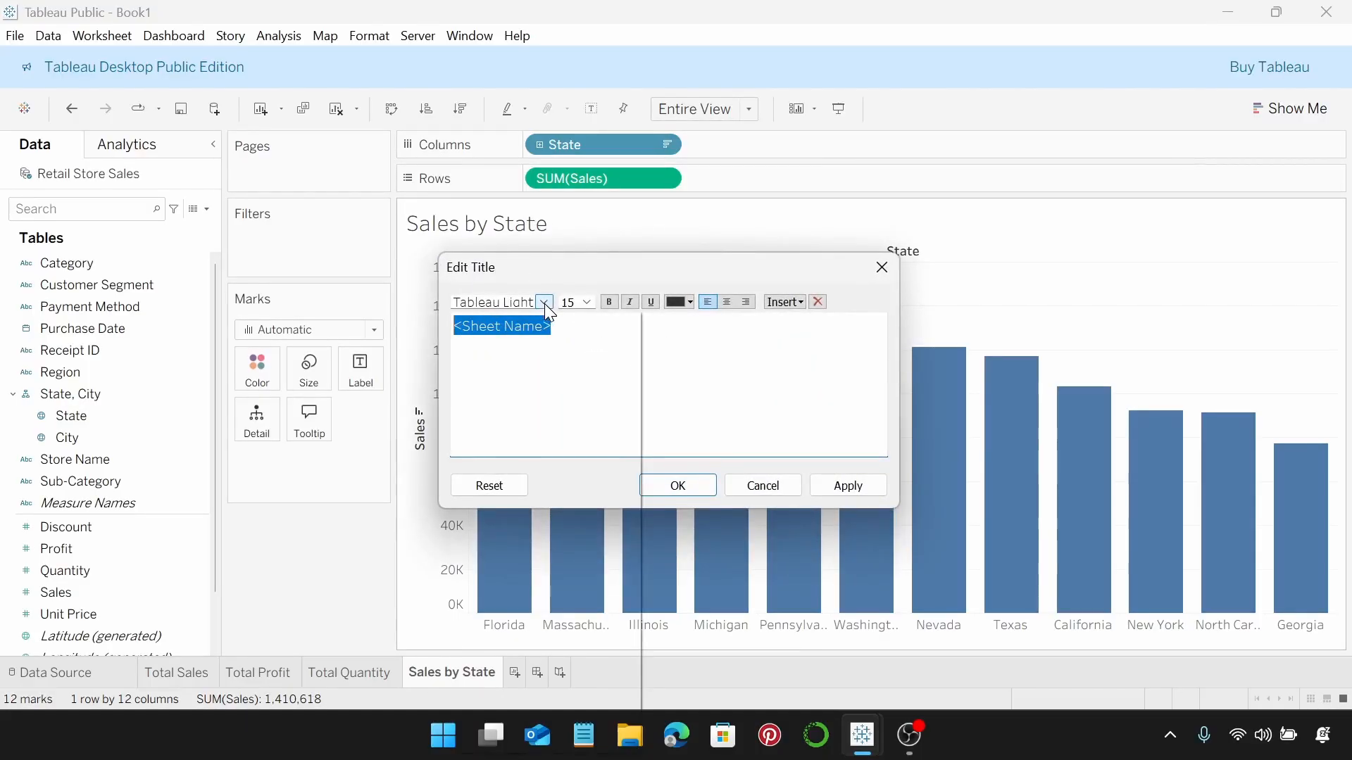
{"action": "left_click", "coordinate": [543, 303]}
{"action": "left_click", "coordinate": [543, 405]}
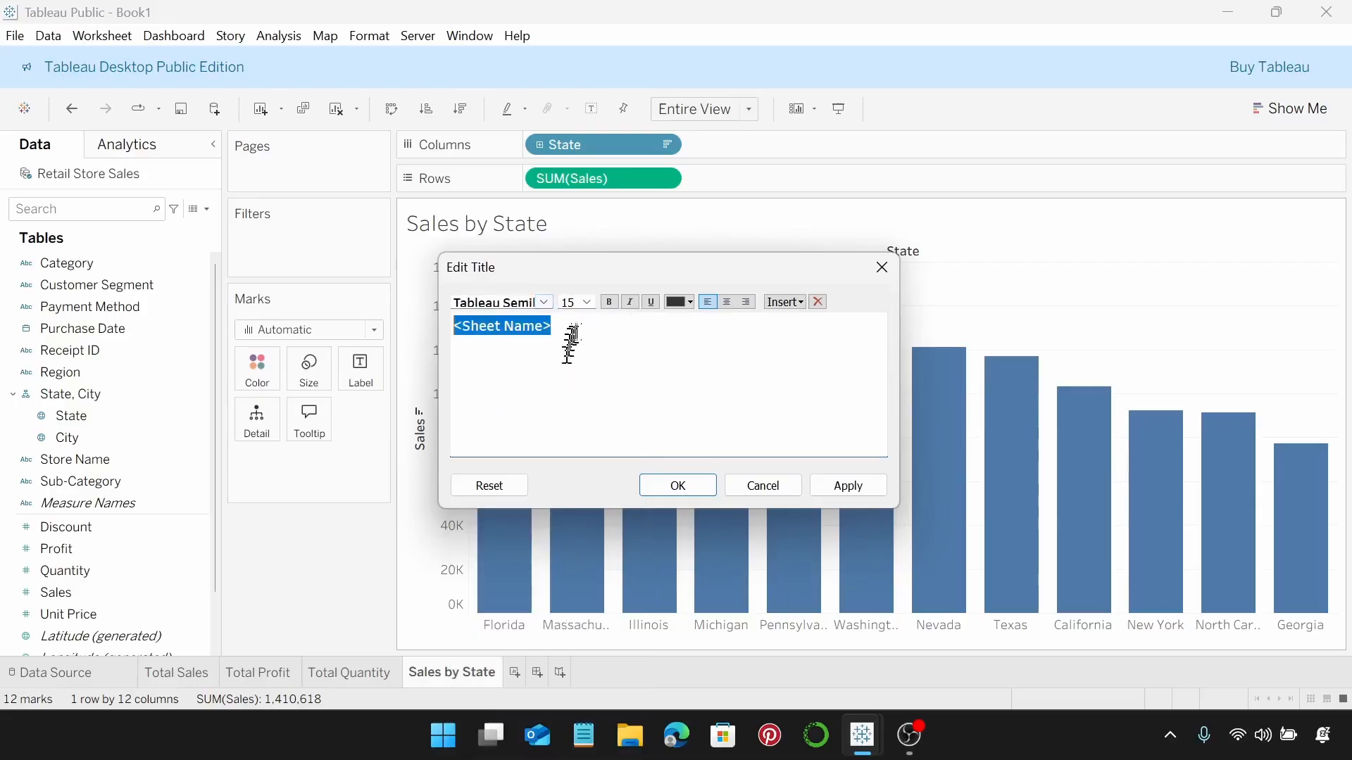
{"action": "left_click", "coordinate": [588, 302]}
{"action": "left_click", "coordinate": [579, 332]}
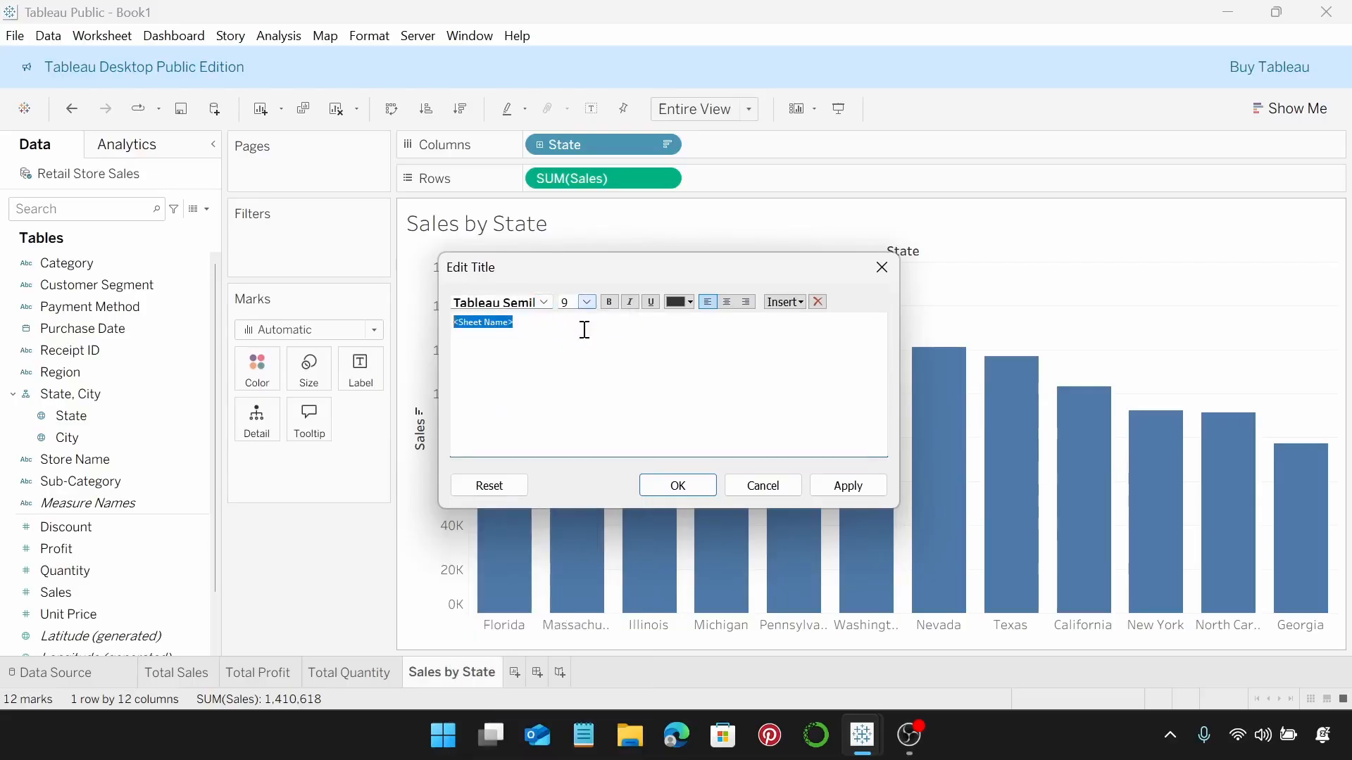
{"action": "left_click", "coordinate": [690, 303]}
{"action": "left_click", "coordinate": [697, 321]}
{"action": "left_click", "coordinate": [728, 304]}
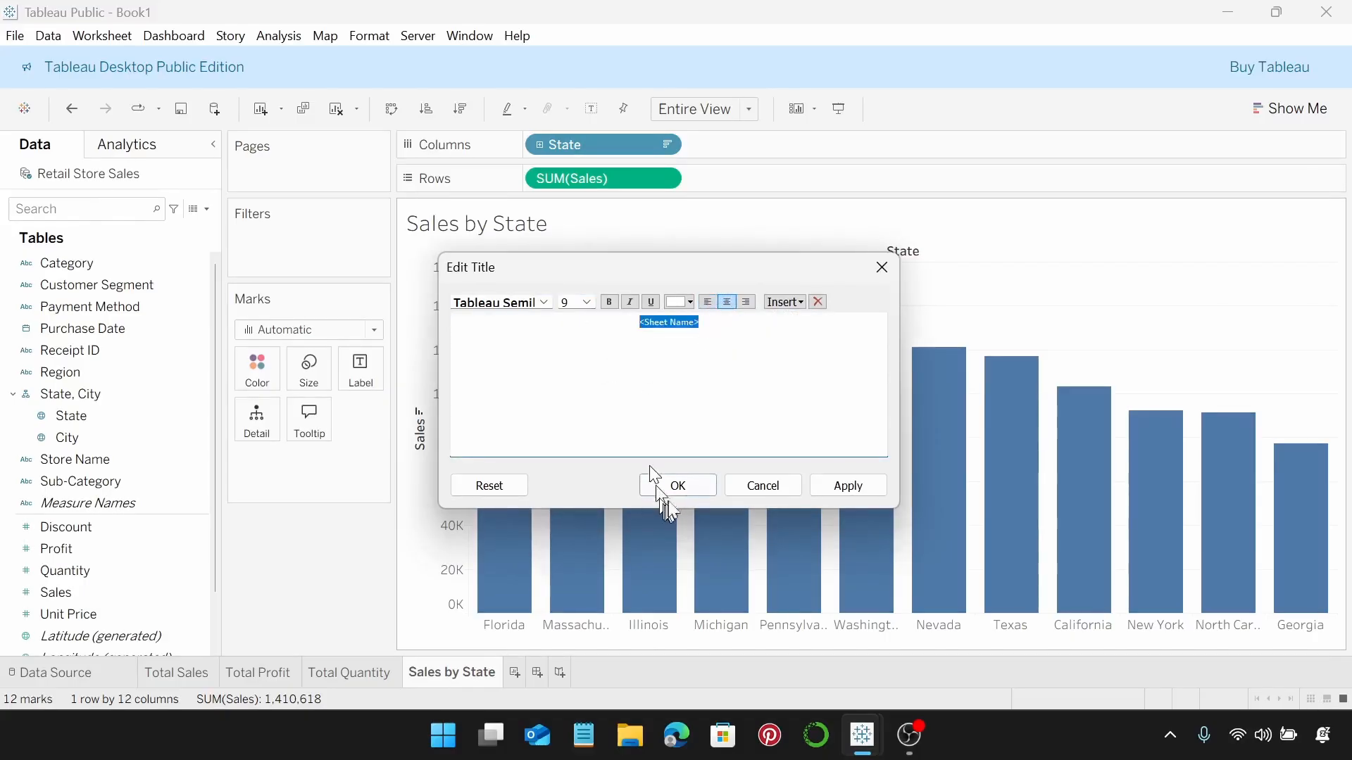
{"action": "left_click", "coordinate": [680, 484]}
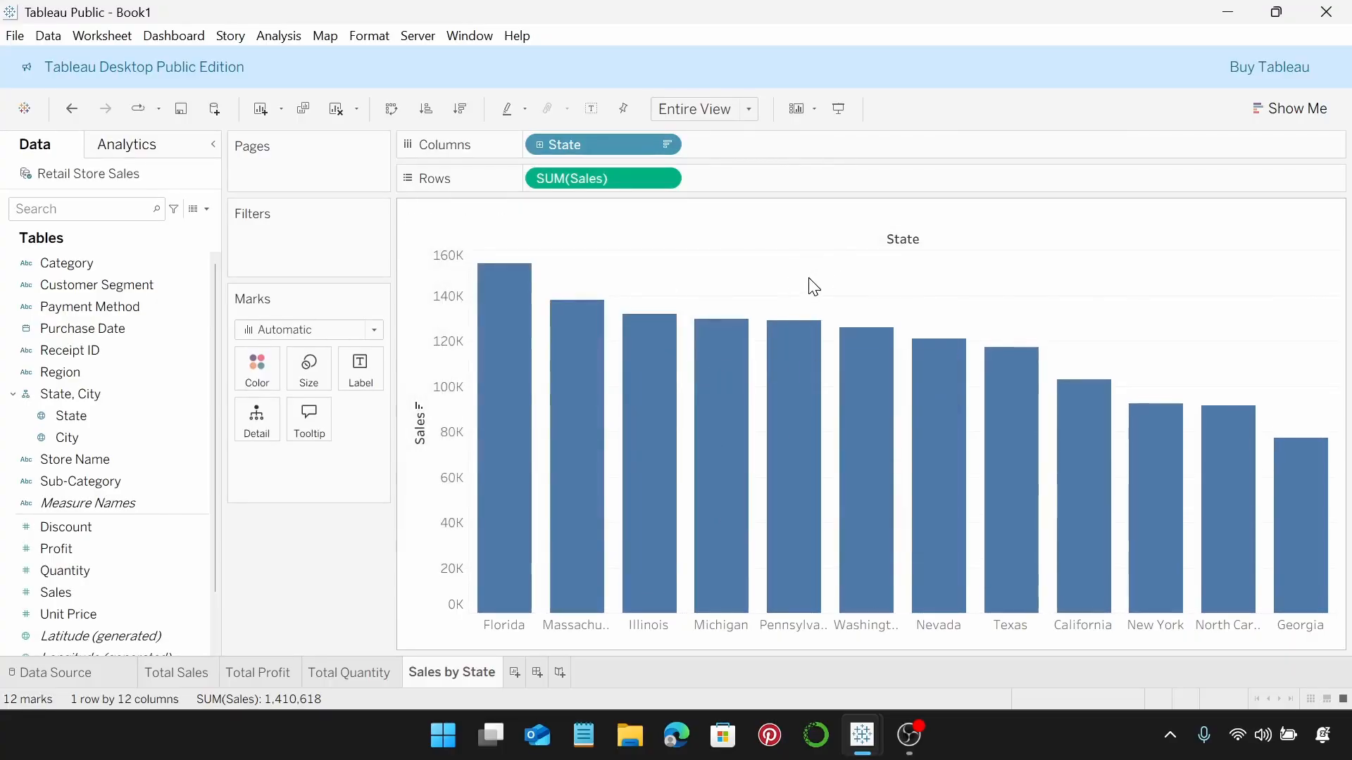
Step: Hide the State field label above the bars and clear the Sales axis title
{"action": "right_click", "coordinate": [918, 244]}
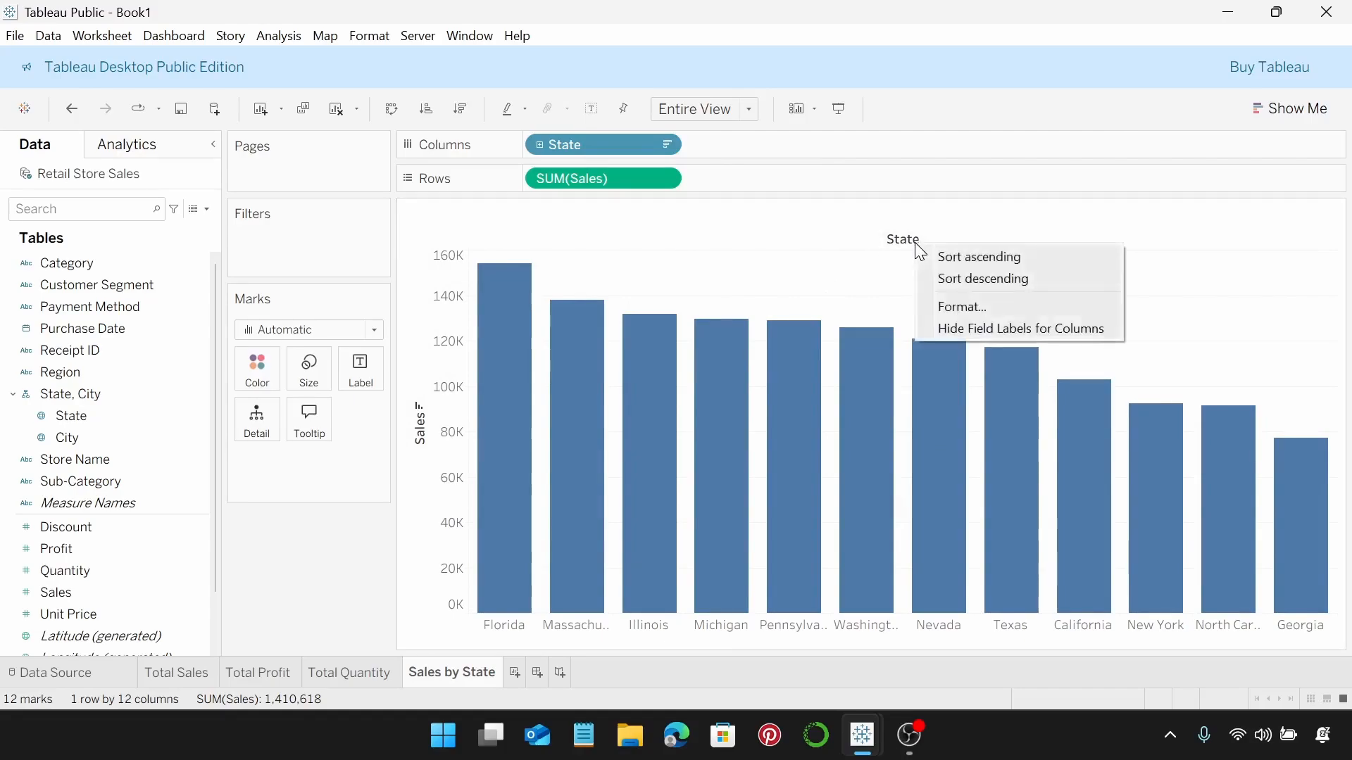
{"action": "left_click", "coordinate": [987, 328]}
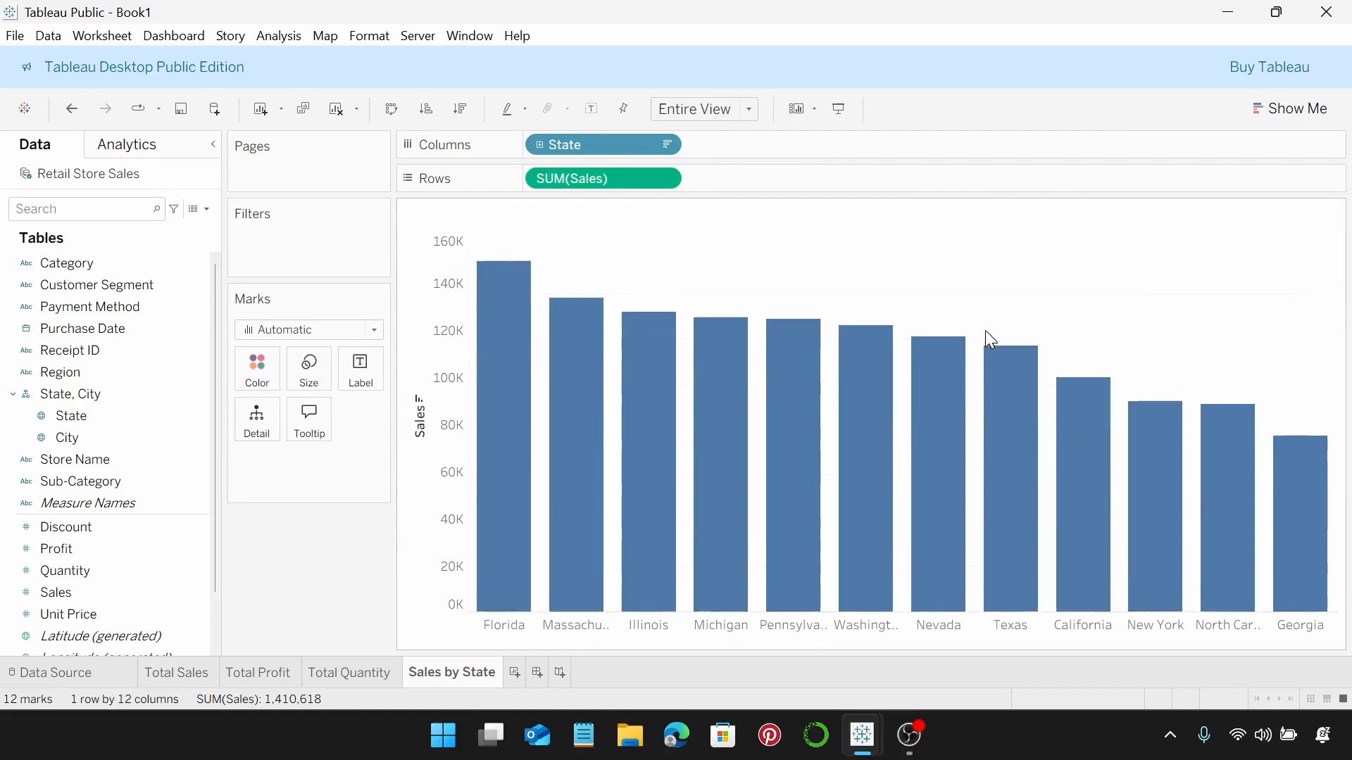
{"action": "right_click", "coordinate": [421, 421]}
{"action": "left_click", "coordinate": [465, 431]}
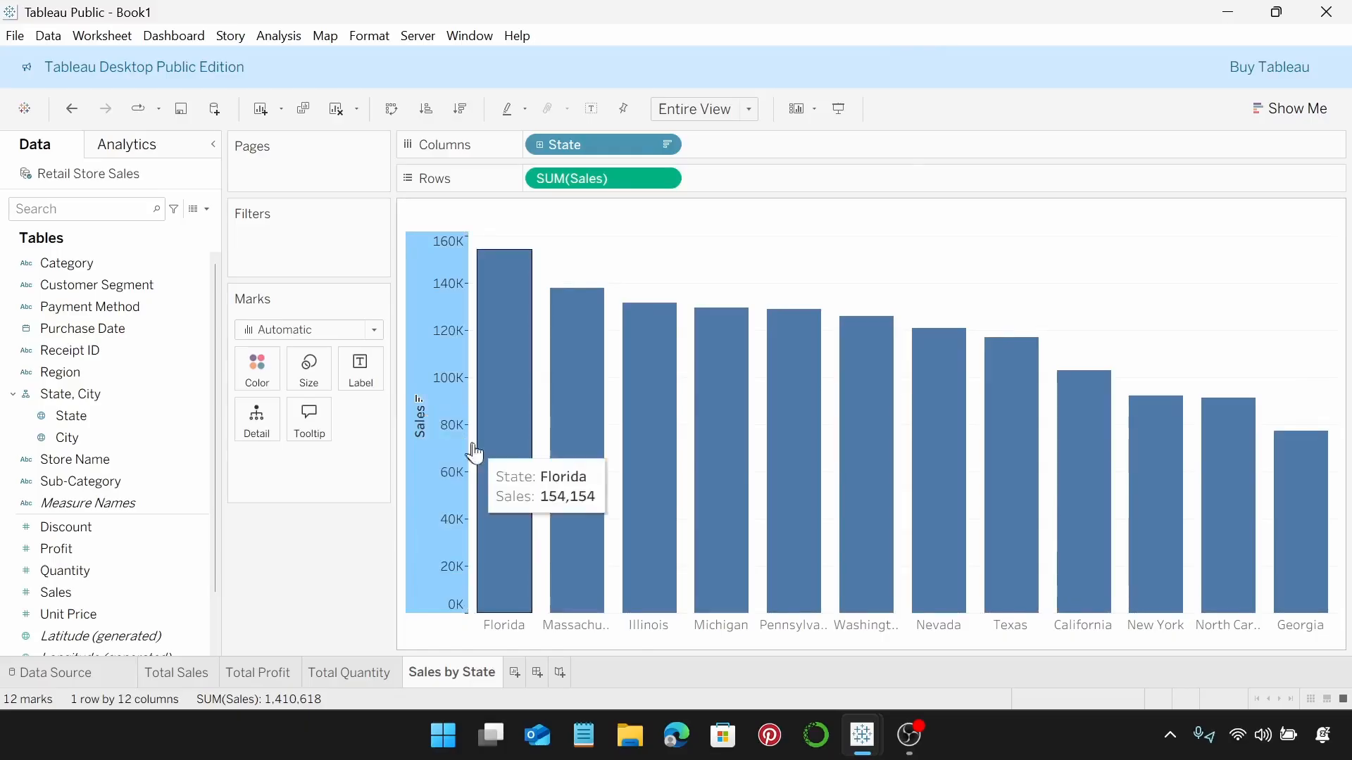
{"action": "left_click", "coordinate": [670, 516]}
{"action": "left_click_drag", "start_coordinate": [670, 516], "coordinate": [612, 520]}
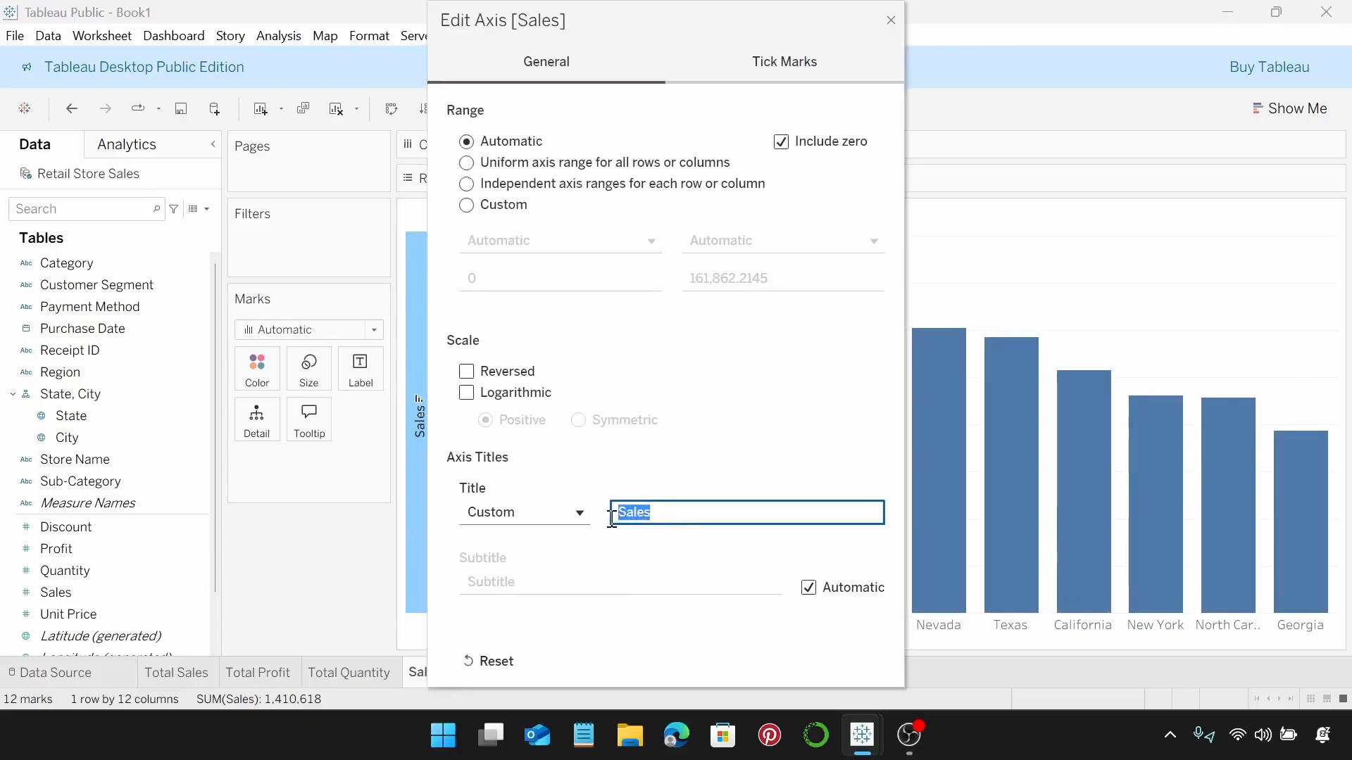
{"action": "key", "text": "BackSpace"}
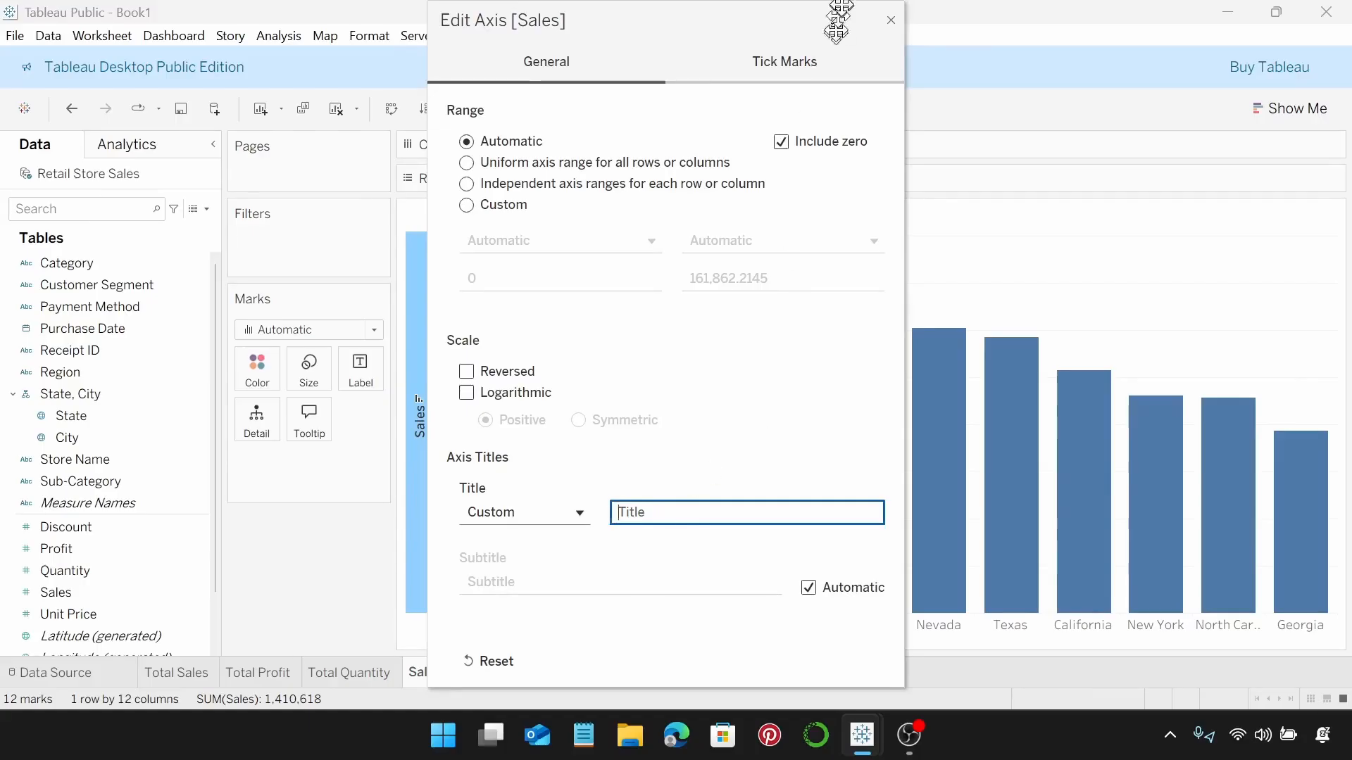
{"action": "left_click", "coordinate": [891, 20]}
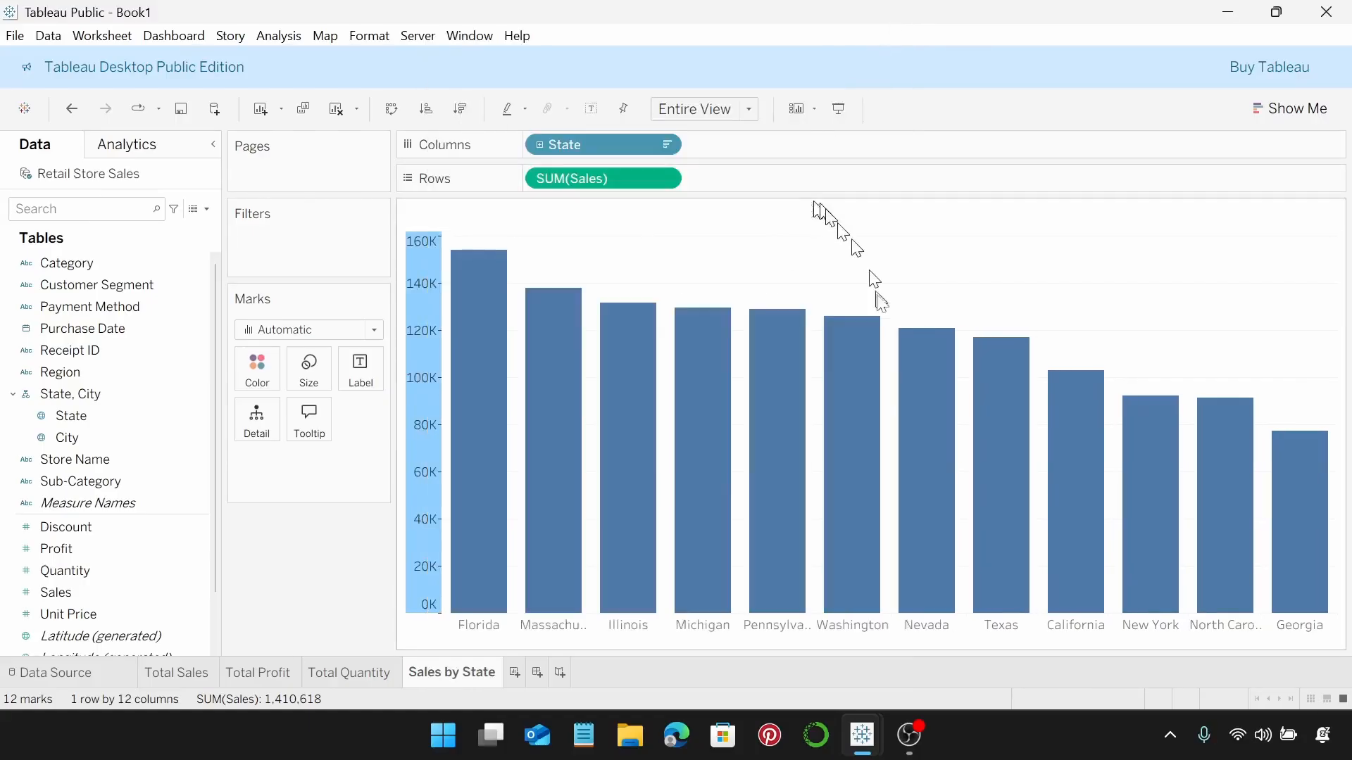
Step: Shade the Sales by State worksheet background with the dark charcoal custom colour
{"action": "right_click", "coordinate": [878, 285]}
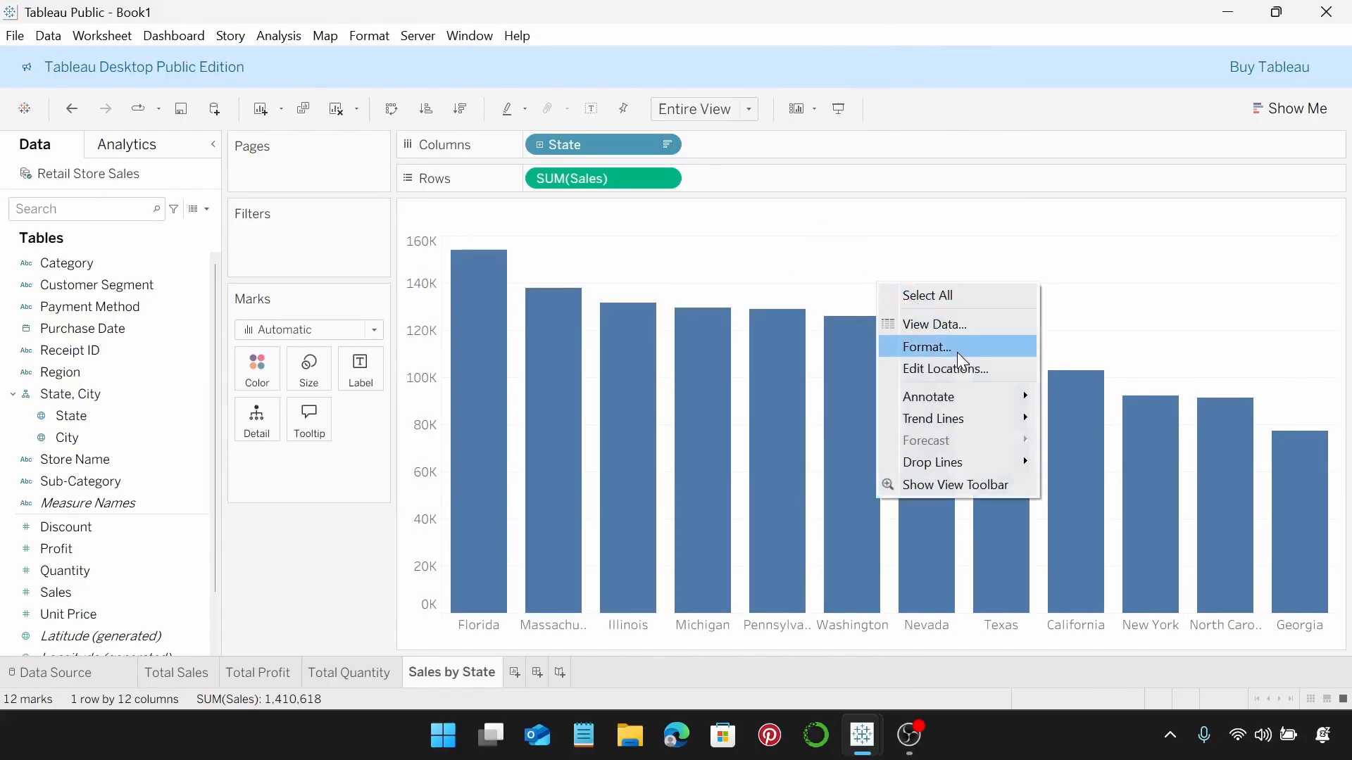
{"action": "left_click", "coordinate": [933, 347]}
{"action": "left_click", "coordinate": [78, 182]}
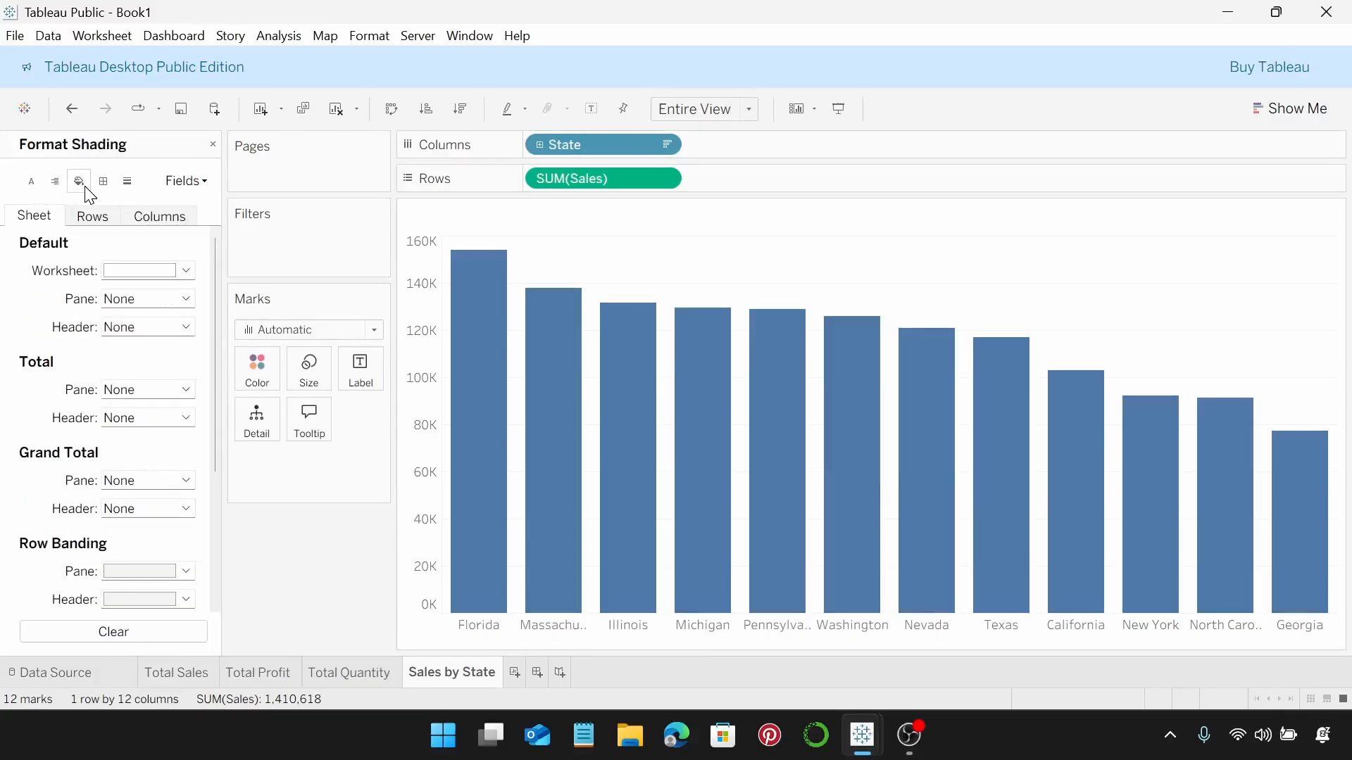
{"action": "left_click", "coordinate": [187, 270]}
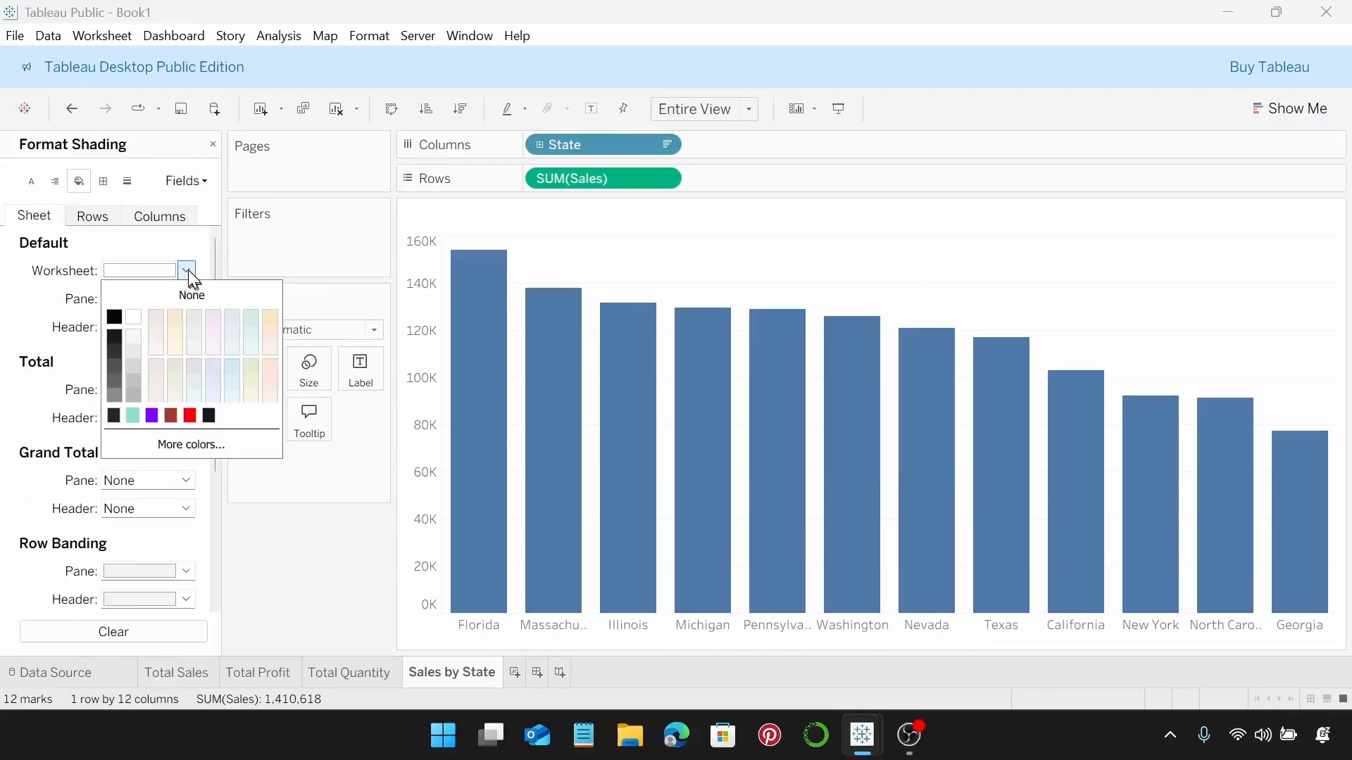
{"action": "left_click", "coordinate": [113, 416]}
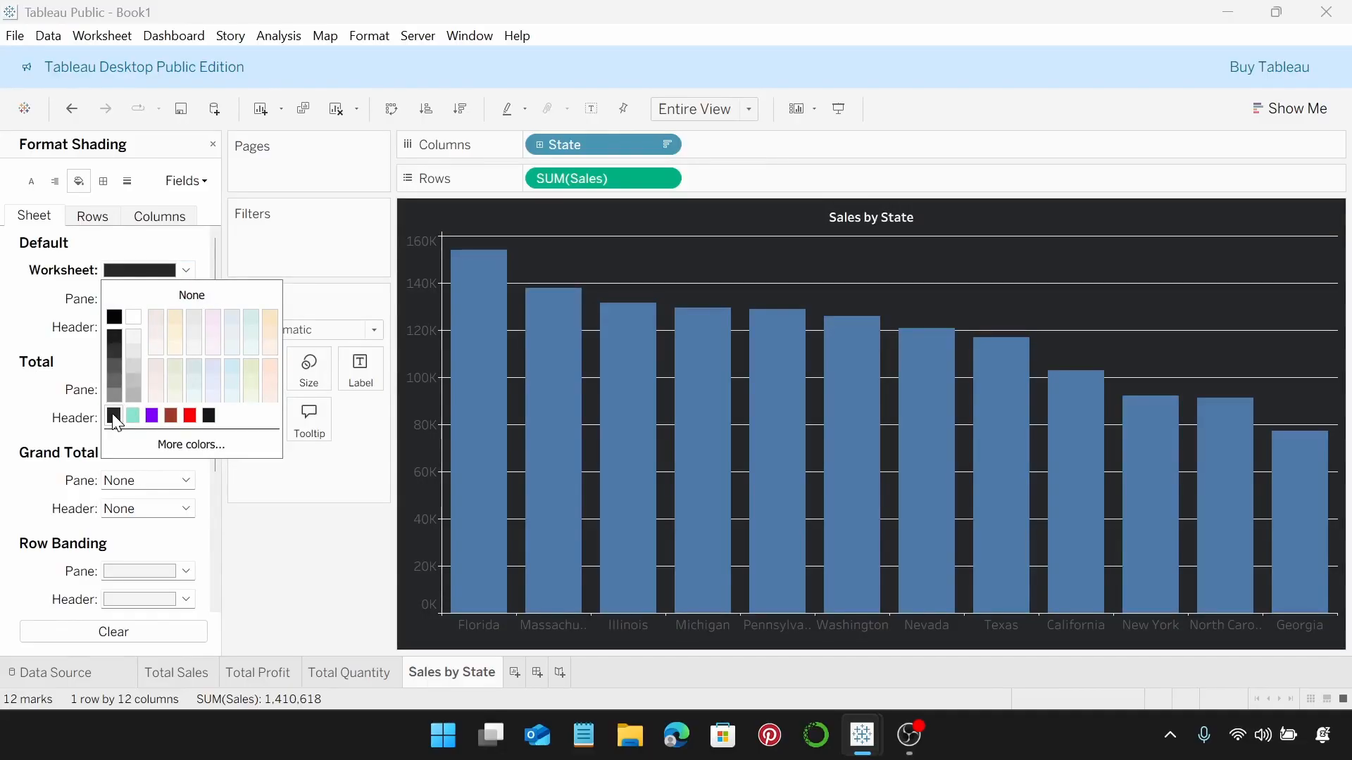
Step: Remove the grid lines from the Sales by State chart by setting them to None
{"action": "left_click", "coordinate": [128, 181]}
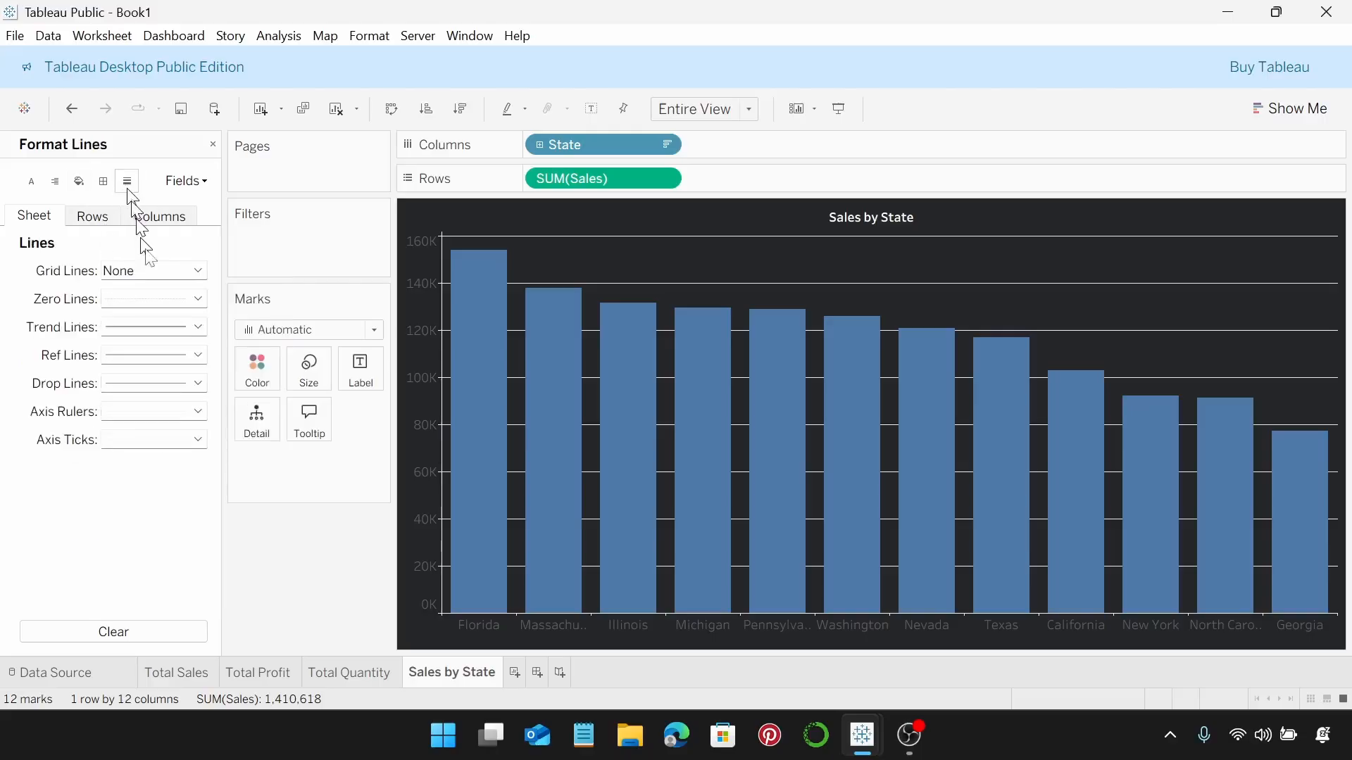
{"action": "left_click", "coordinate": [198, 271]}
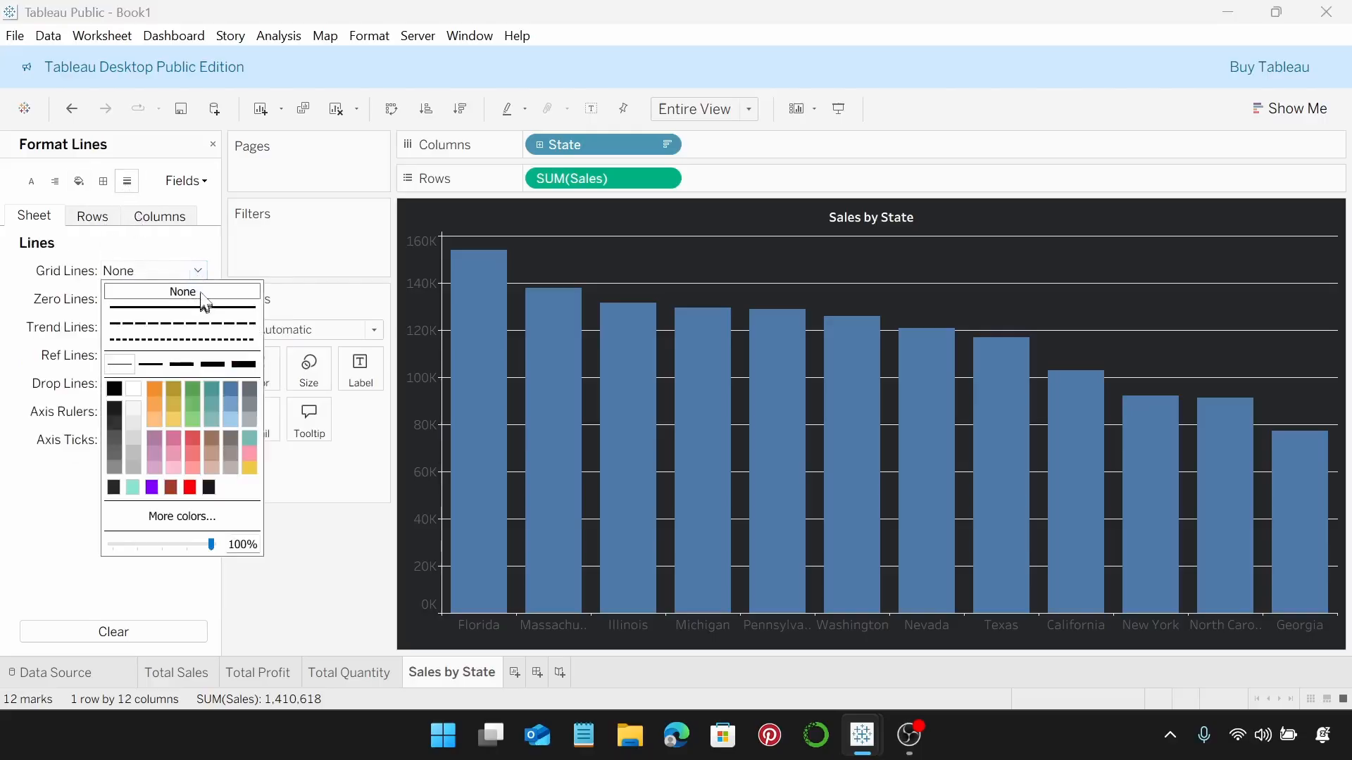
{"action": "left_click", "coordinate": [201, 293]}
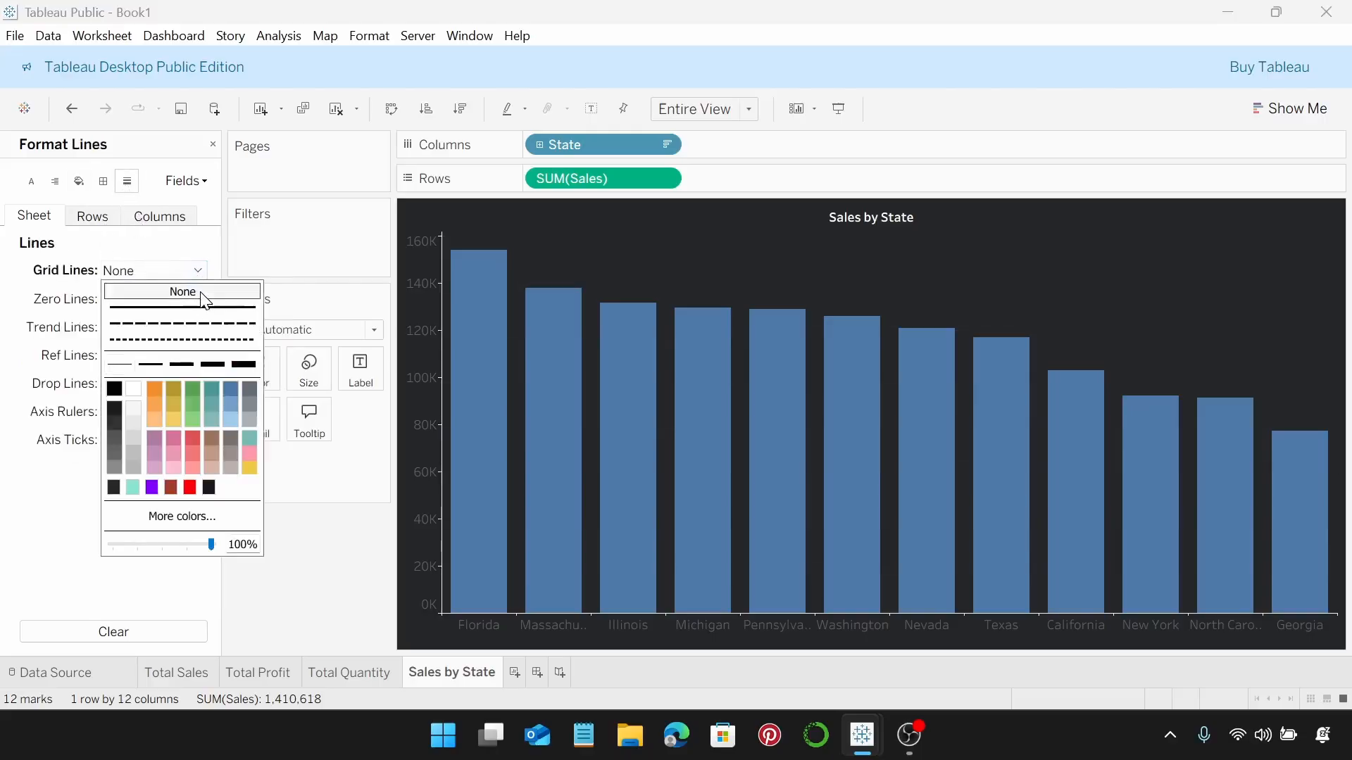
Step: Format the Sales axis labels with font size 8 in white
{"action": "right_click", "coordinate": [432, 345]}
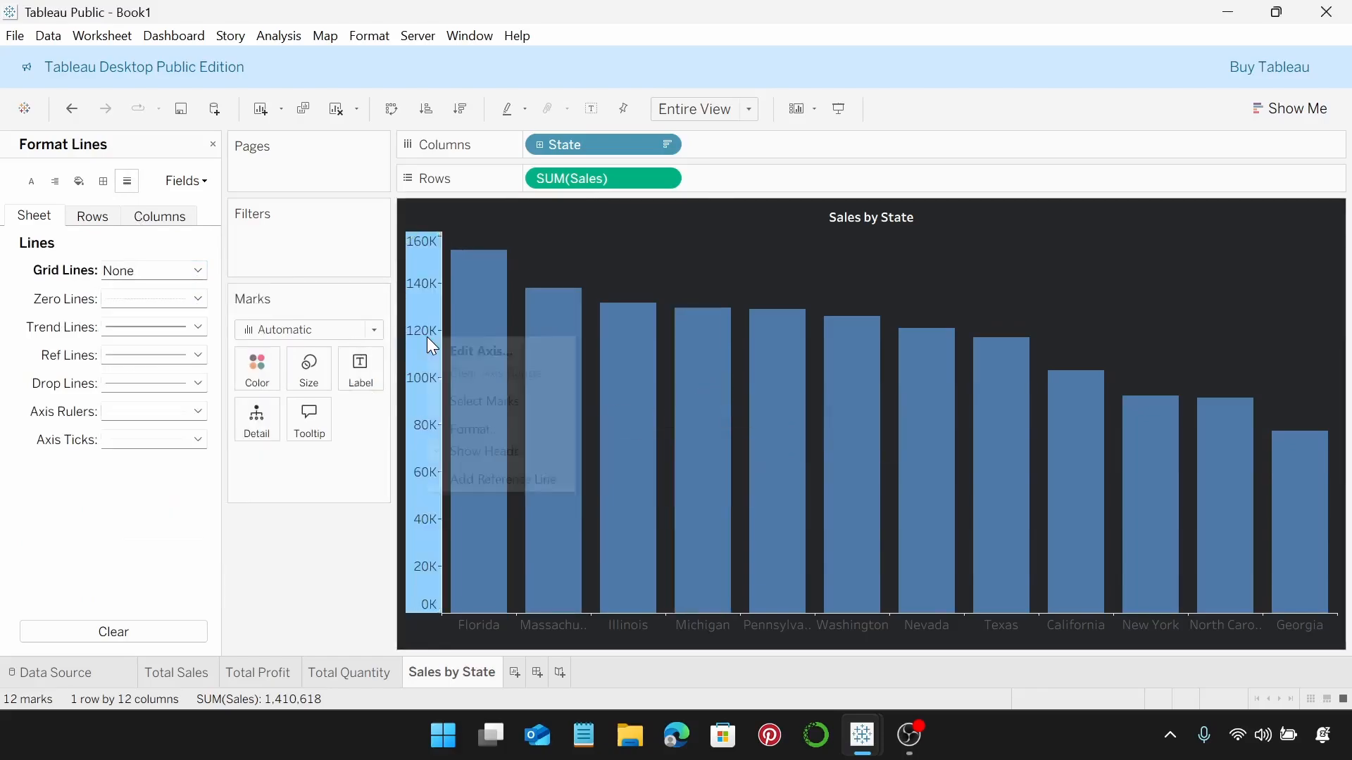
{"action": "left_click", "coordinate": [469, 430]}
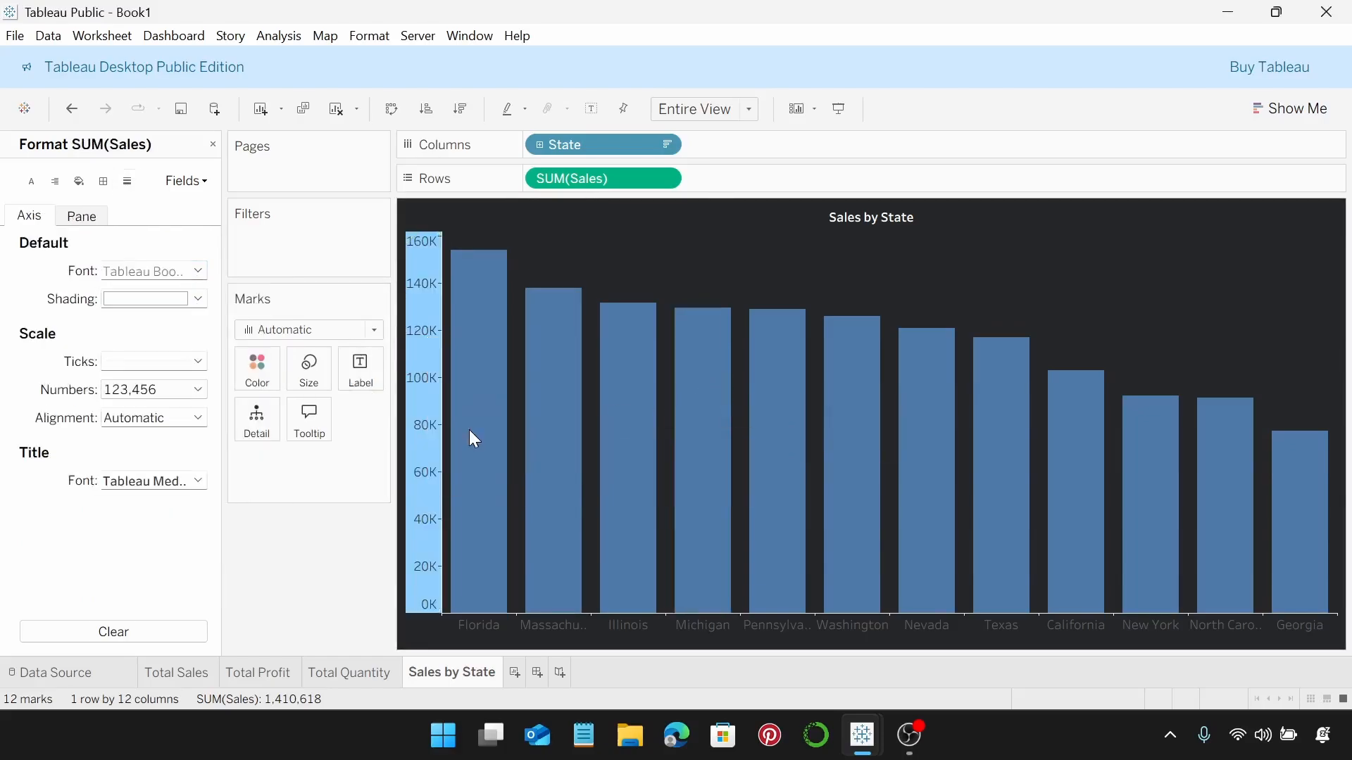
{"action": "left_click", "coordinate": [197, 271]}
{"action": "left_click", "coordinate": [146, 325]}
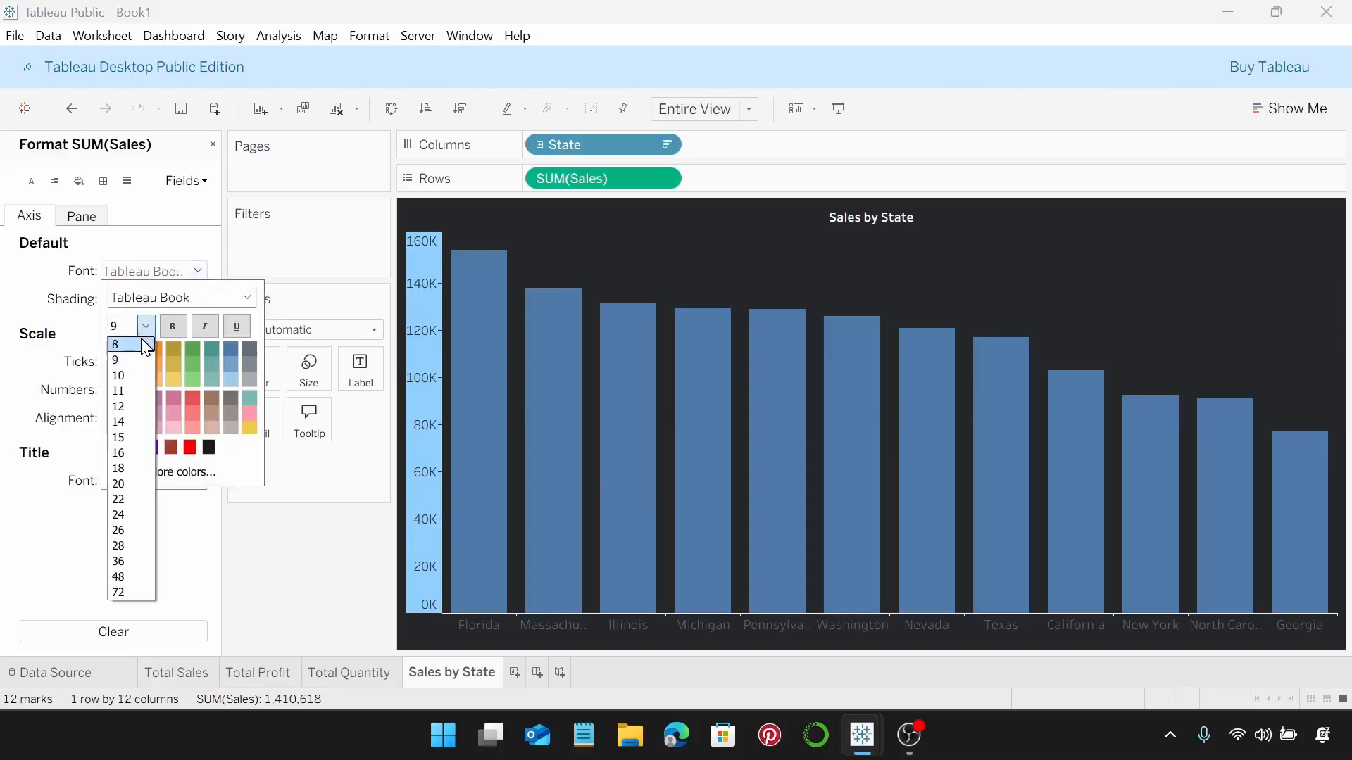
{"action": "left_click", "coordinate": [138, 340]}
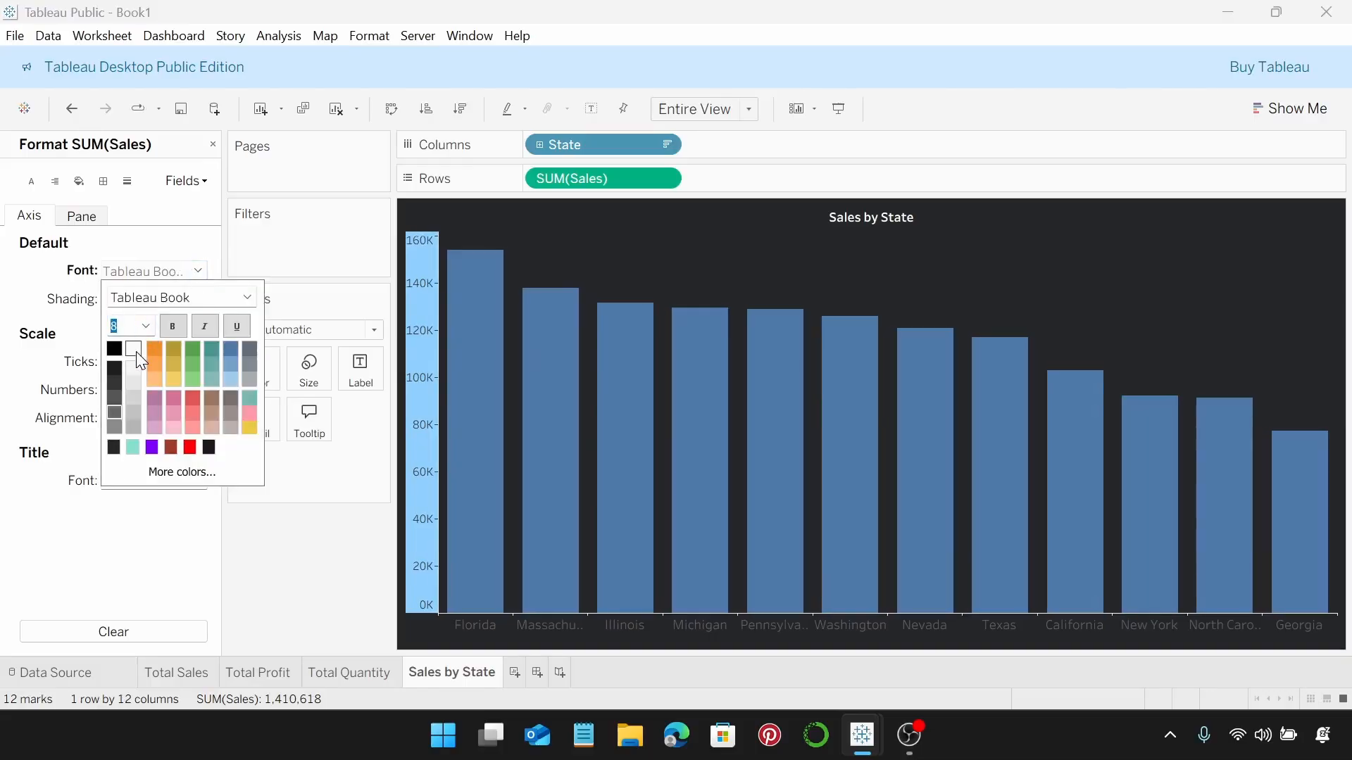
{"action": "left_click", "coordinate": [220, 549]}
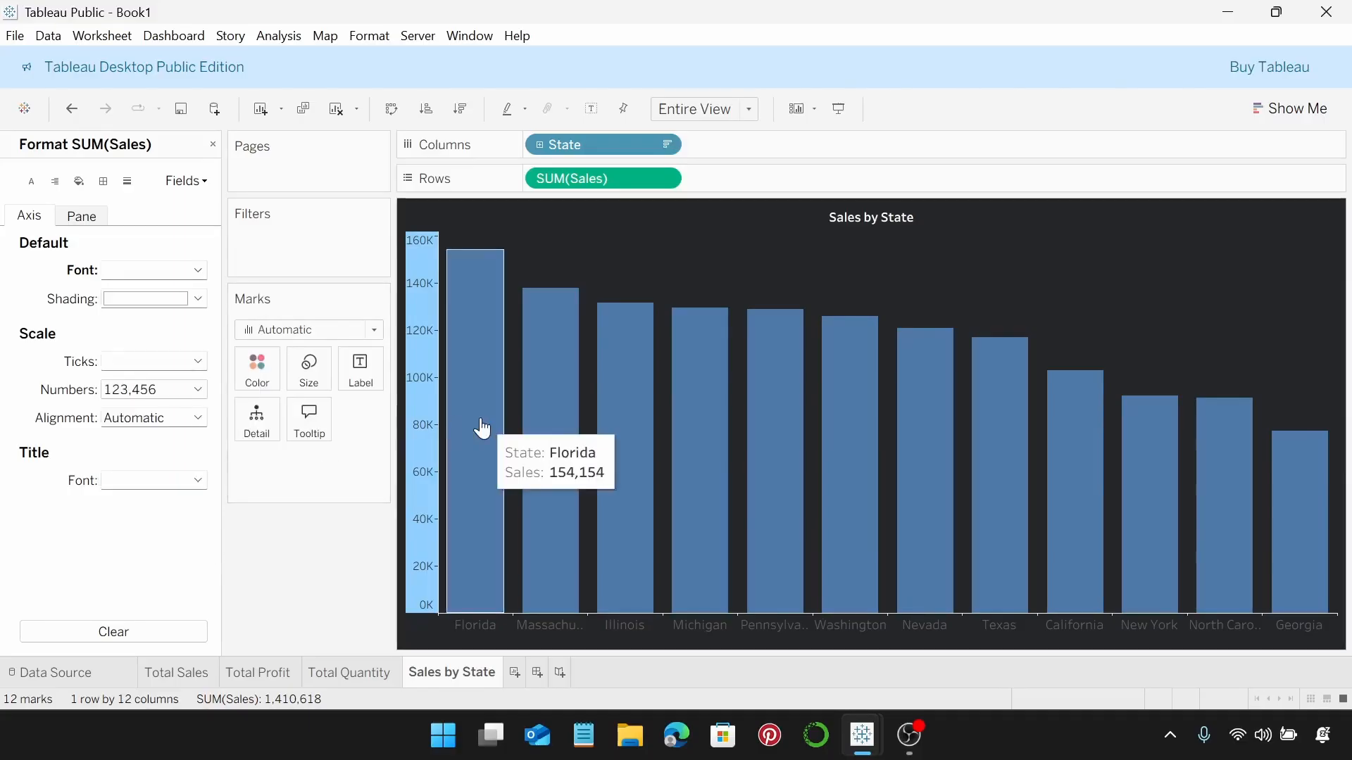
Step: Format the Sales axis numbers as custom currency with 0 decimal places, Thousands (K) display units and a $ prefix
{"action": "left_click", "coordinate": [200, 391]}
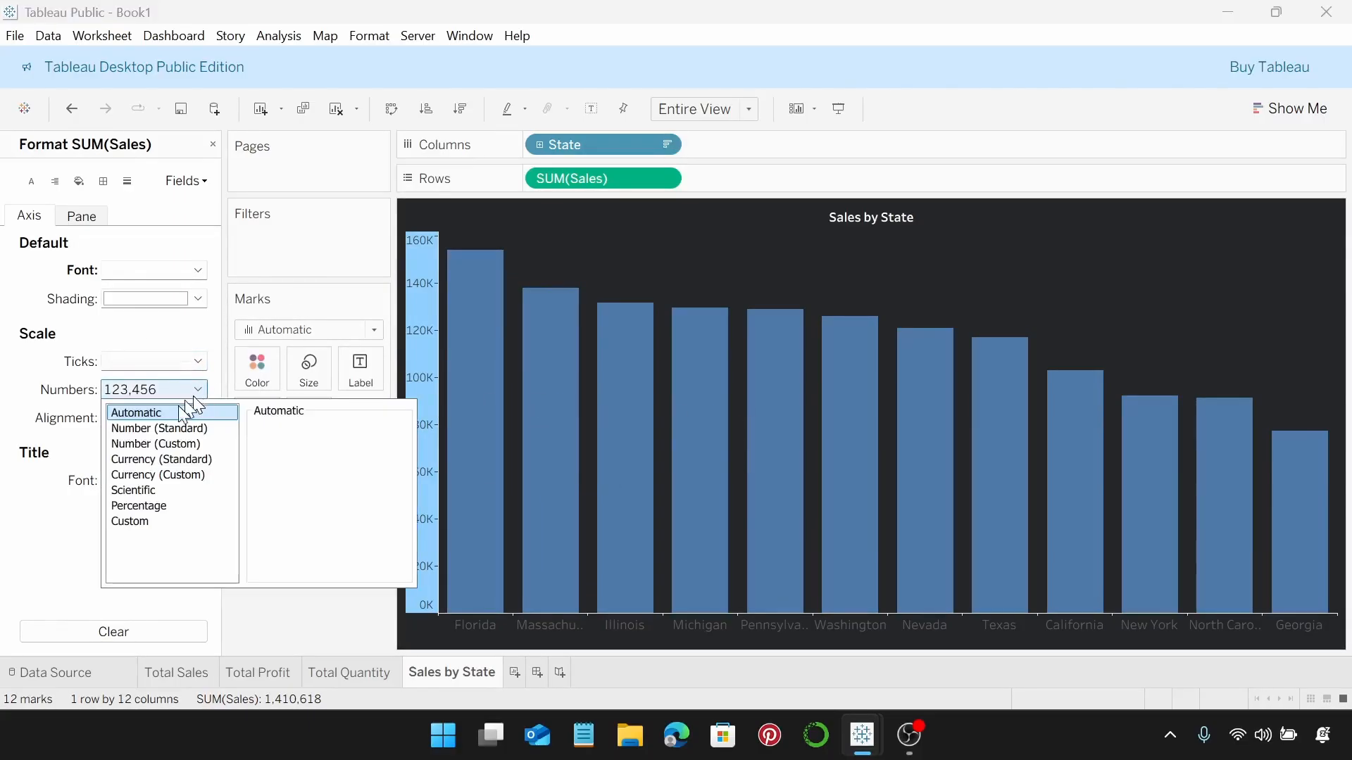
{"action": "left_click", "coordinate": [172, 476]}
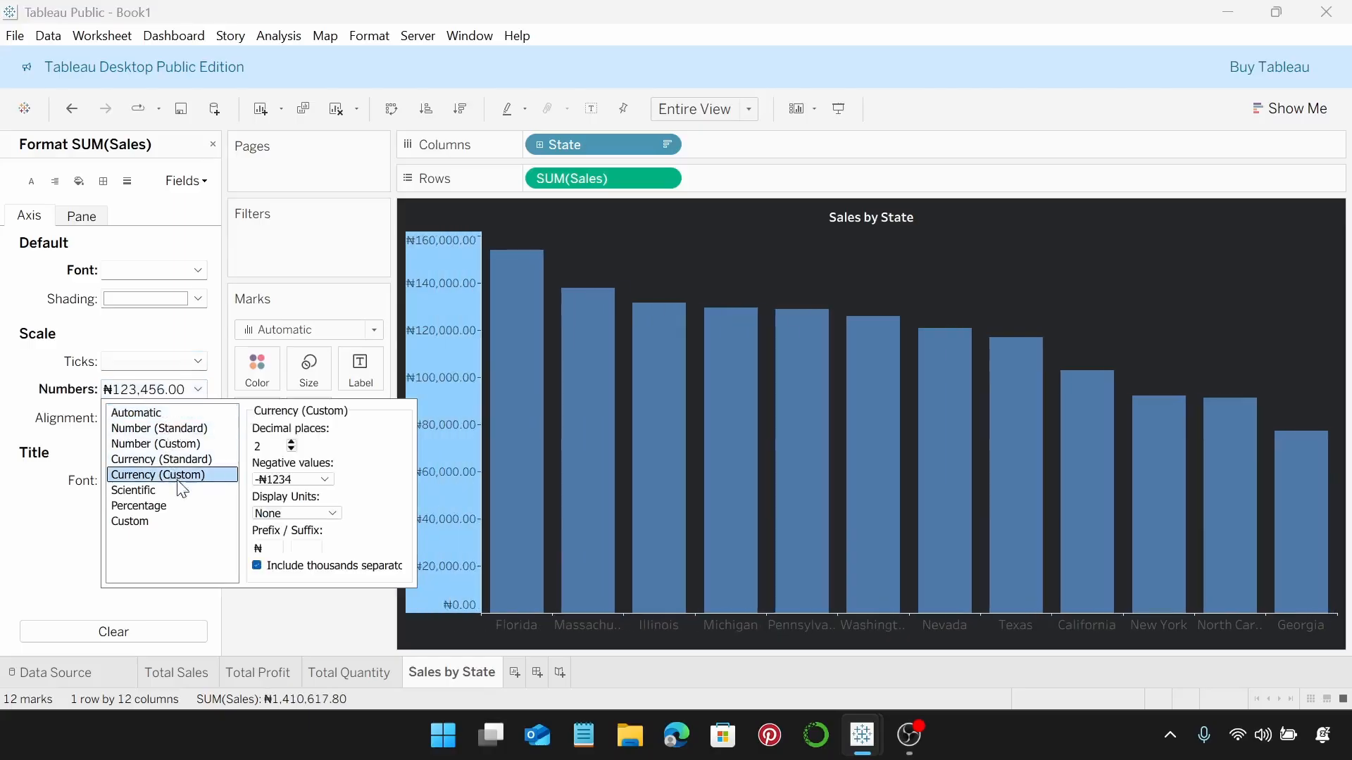
{"action": "left_click", "coordinate": [292, 449]}
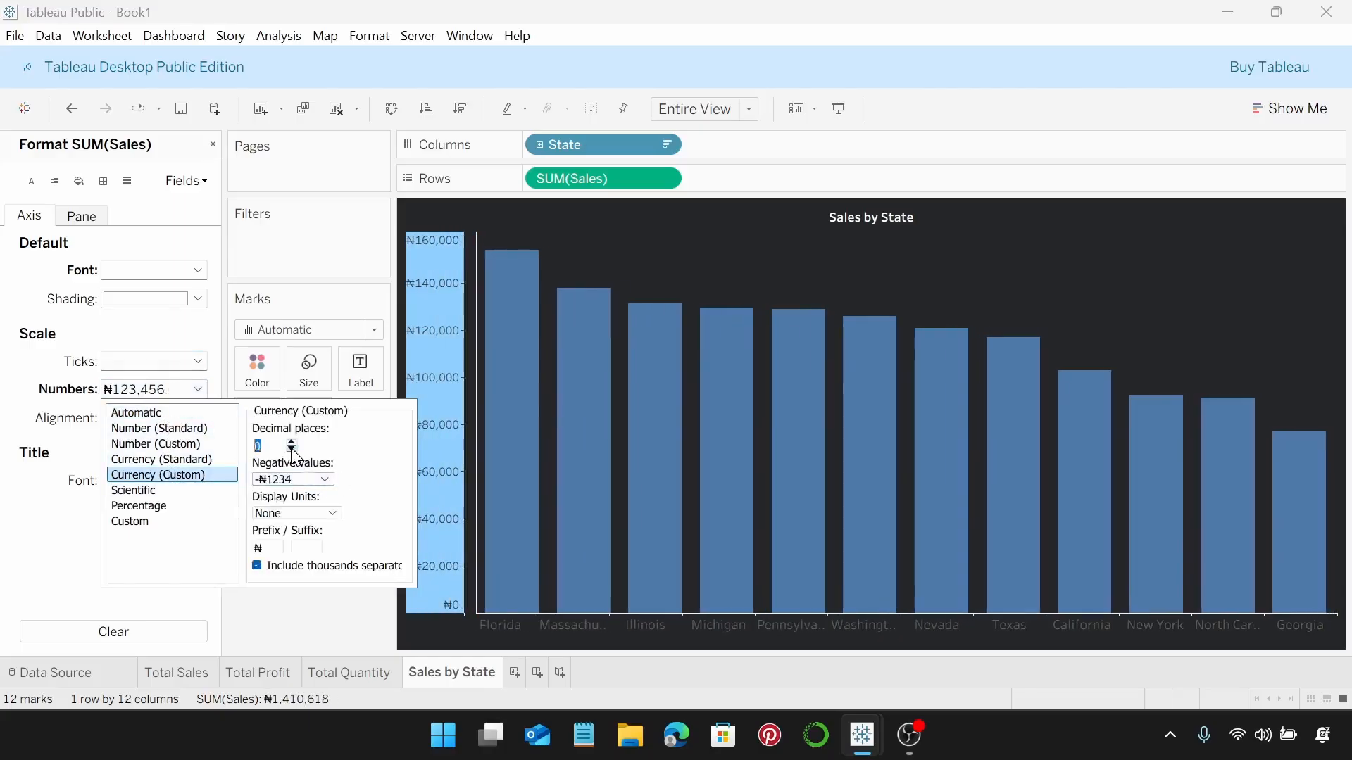
{"action": "left_click", "coordinate": [291, 450]}
{"action": "left_click", "coordinate": [333, 514]}
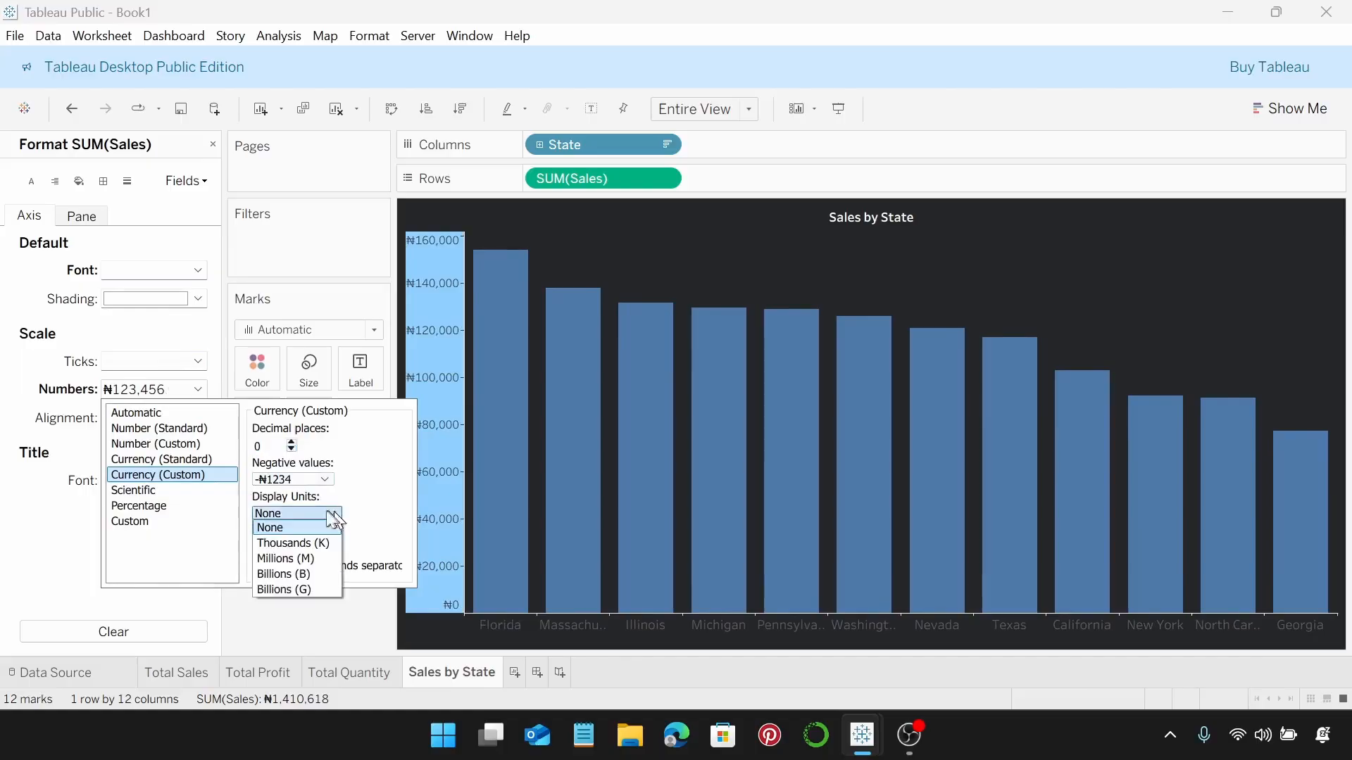
{"action": "left_click", "coordinate": [310, 543]}
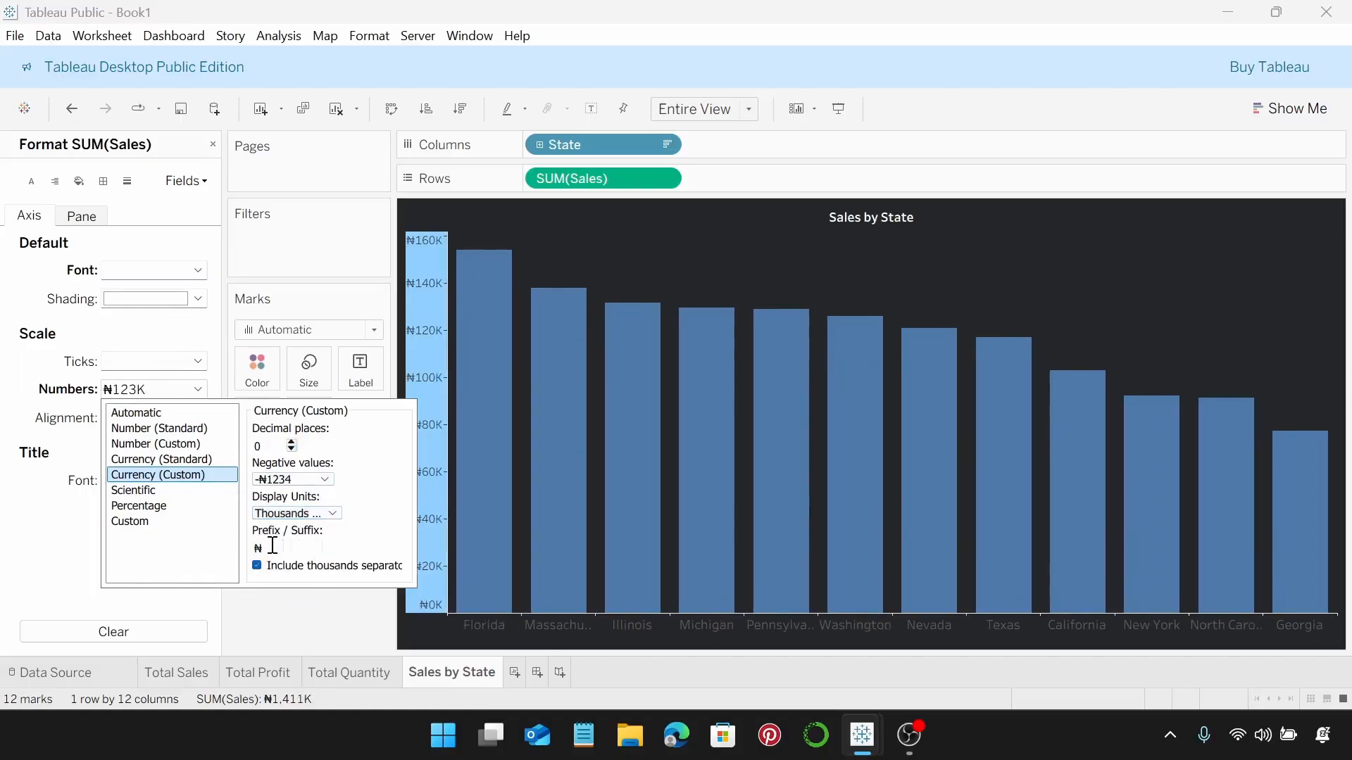
{"action": "left_click", "coordinate": [277, 546]}
{"action": "key", "text": "BackSpace"}
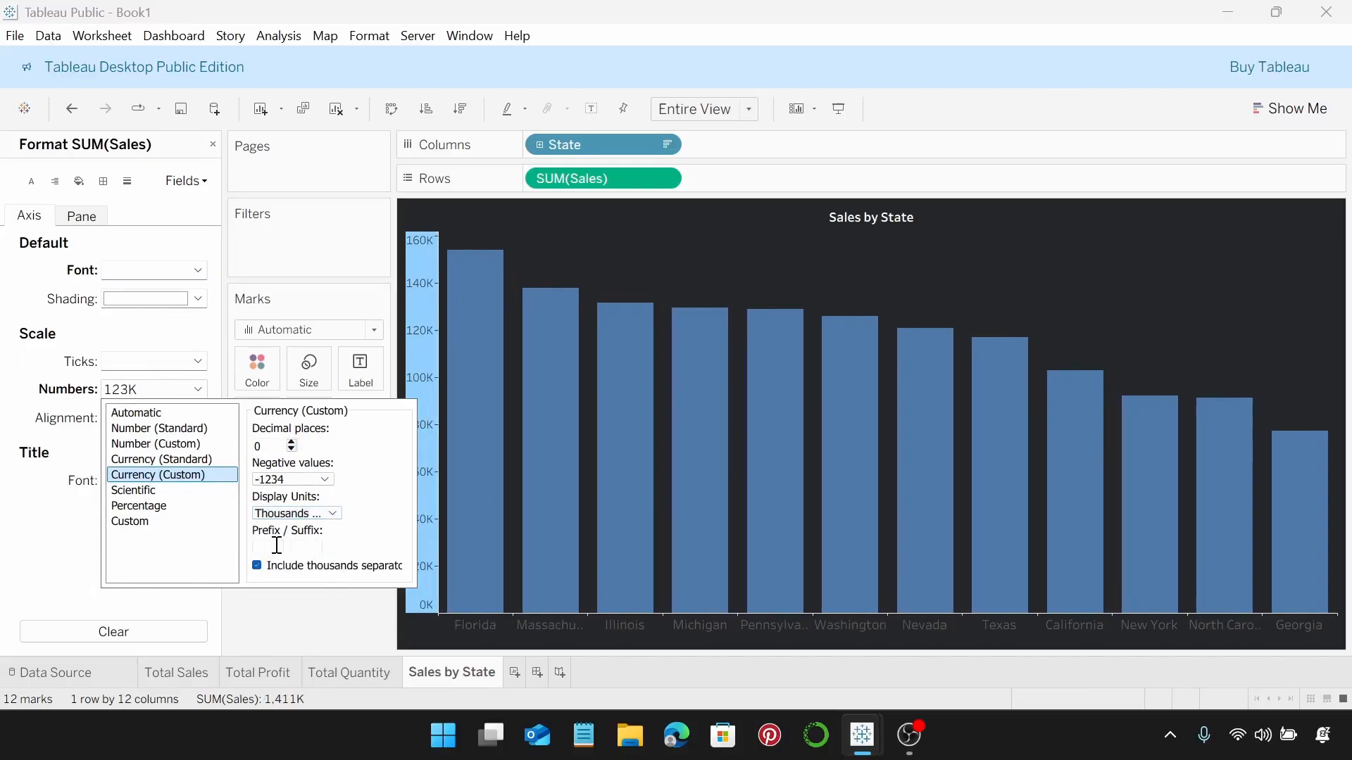
{"action": "type", "text": "$"}
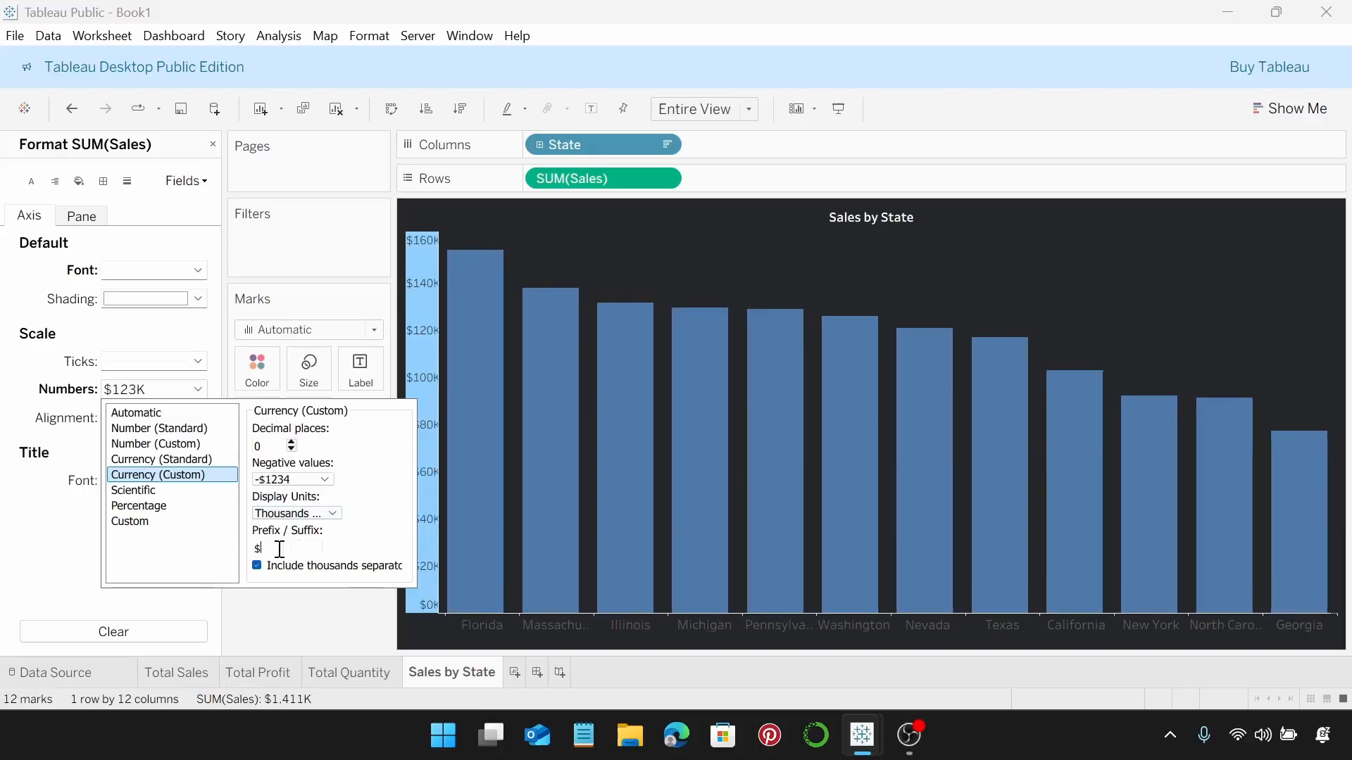
{"action": "left_click", "coordinate": [307, 648]}
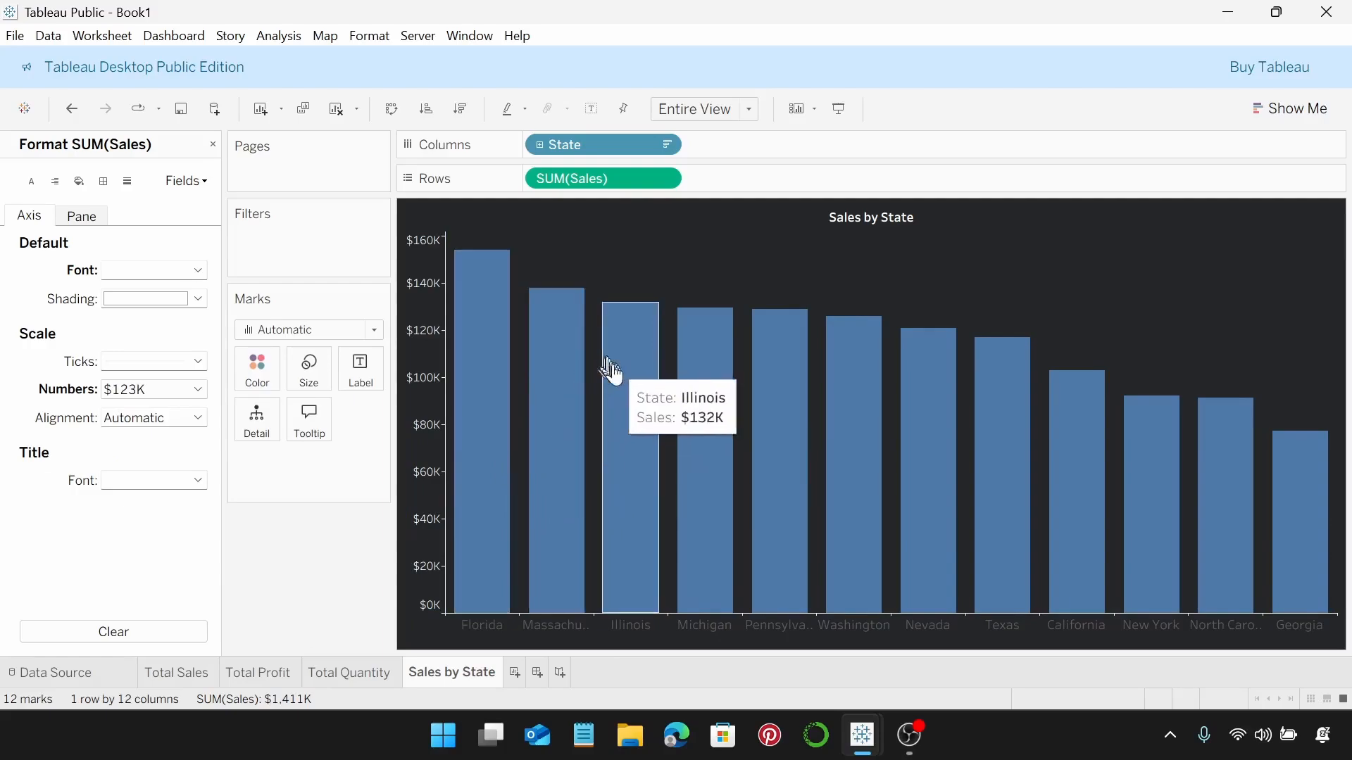
{"action": "mouse_move", "coordinate": [708, 405]}
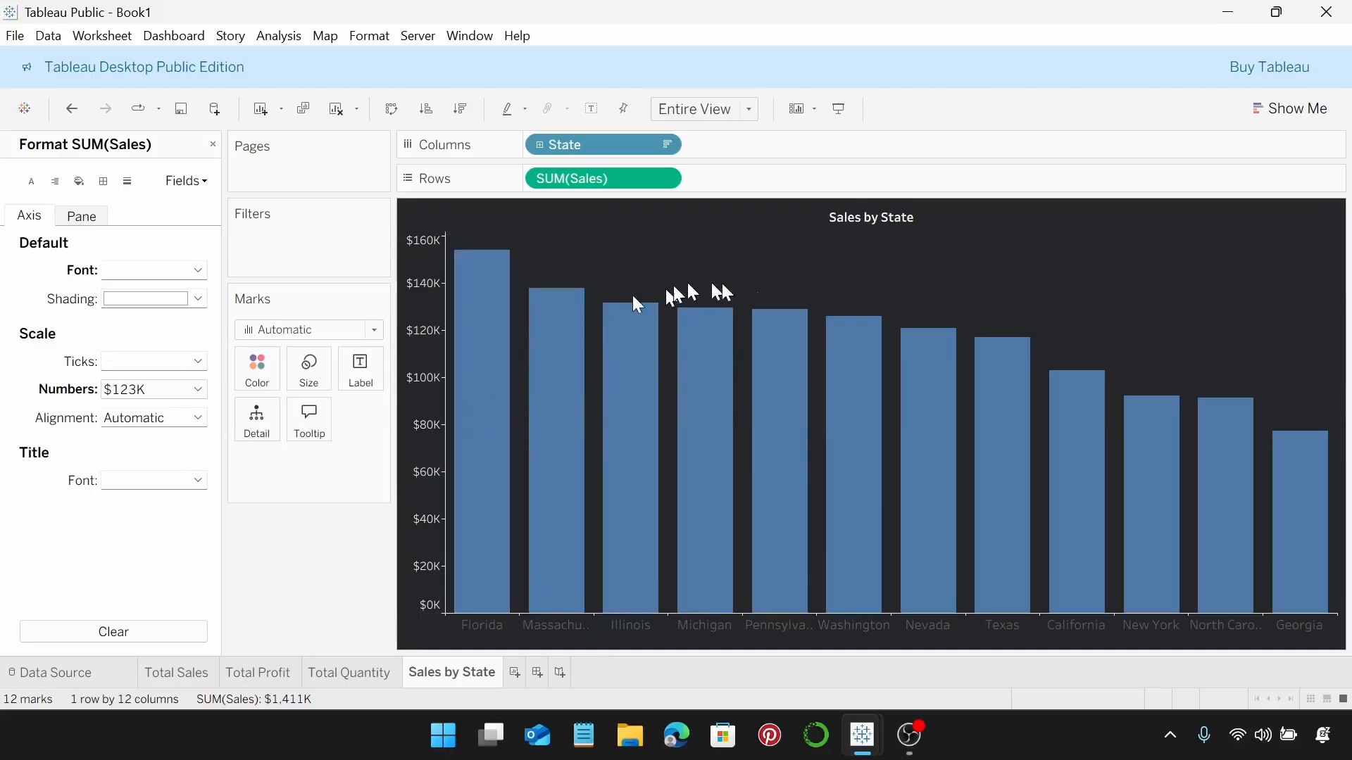
Step: Format the State header labels below the bars with font size 8 in white
{"action": "left_click", "coordinate": [557, 634]}
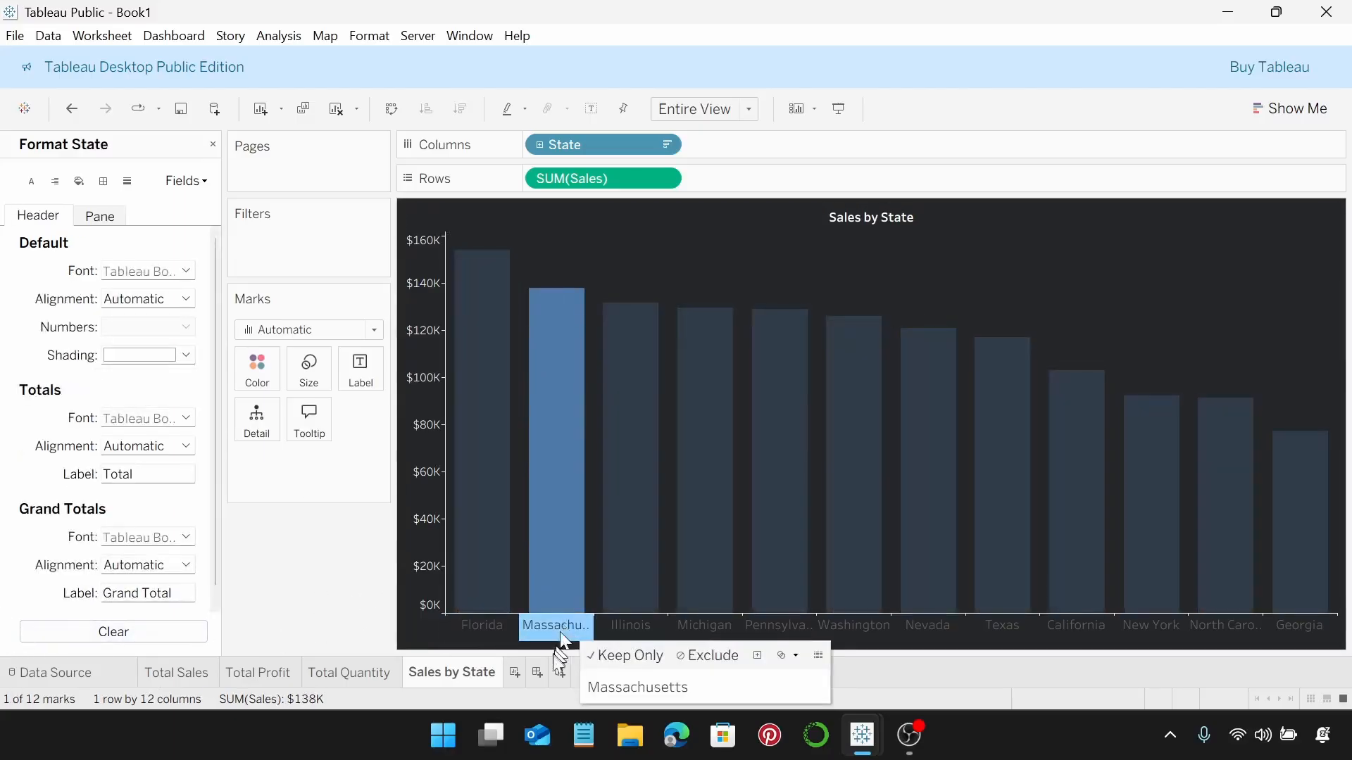
{"action": "left_click", "coordinate": [553, 630]}
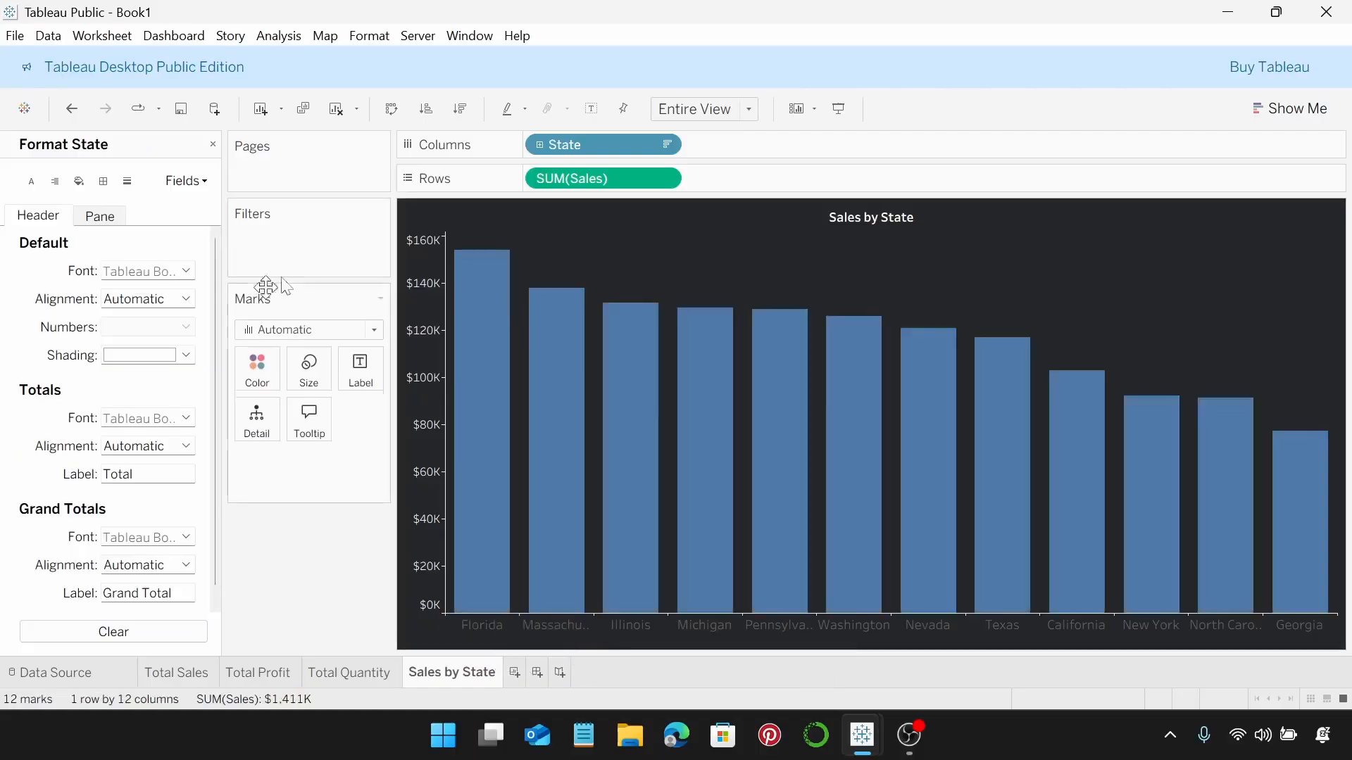
{"action": "left_click", "coordinate": [189, 273]}
{"action": "left_click", "coordinate": [145, 326]}
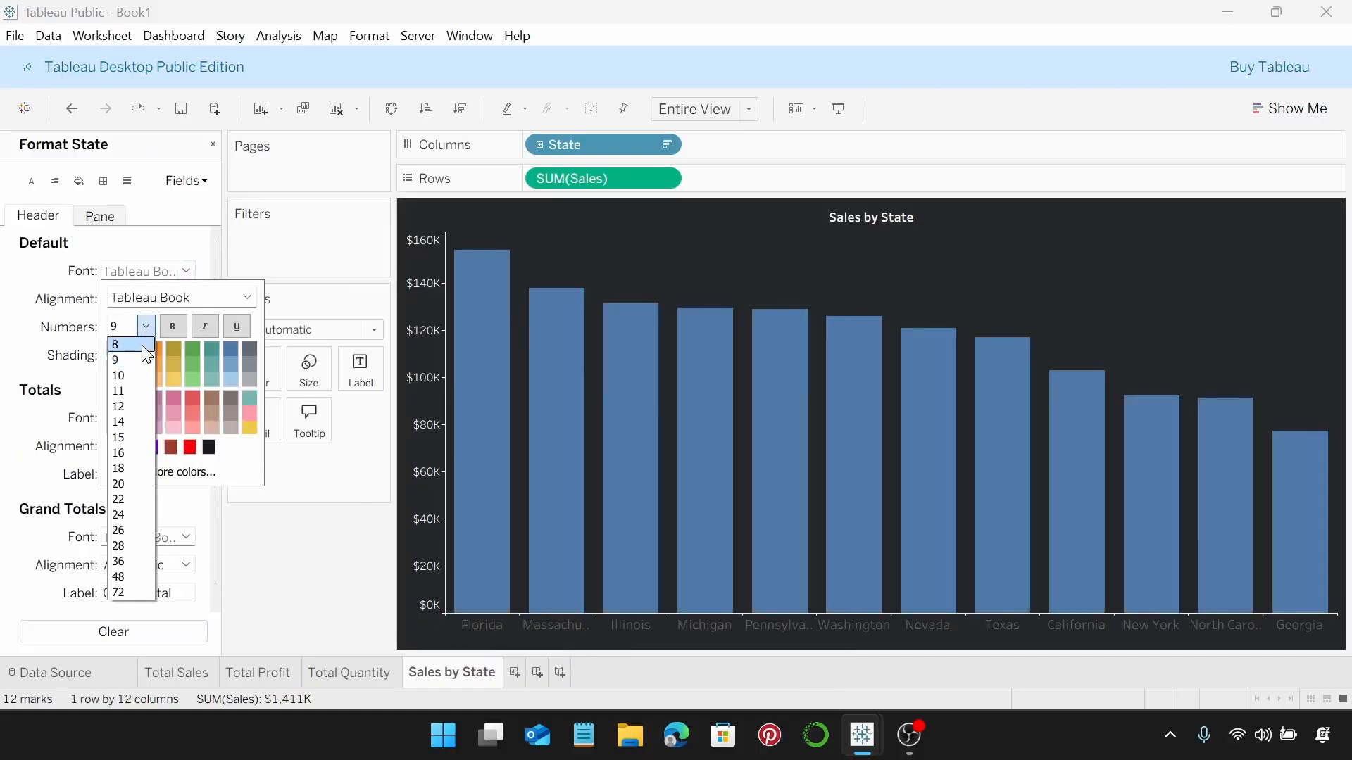
{"action": "left_click", "coordinate": [145, 345]}
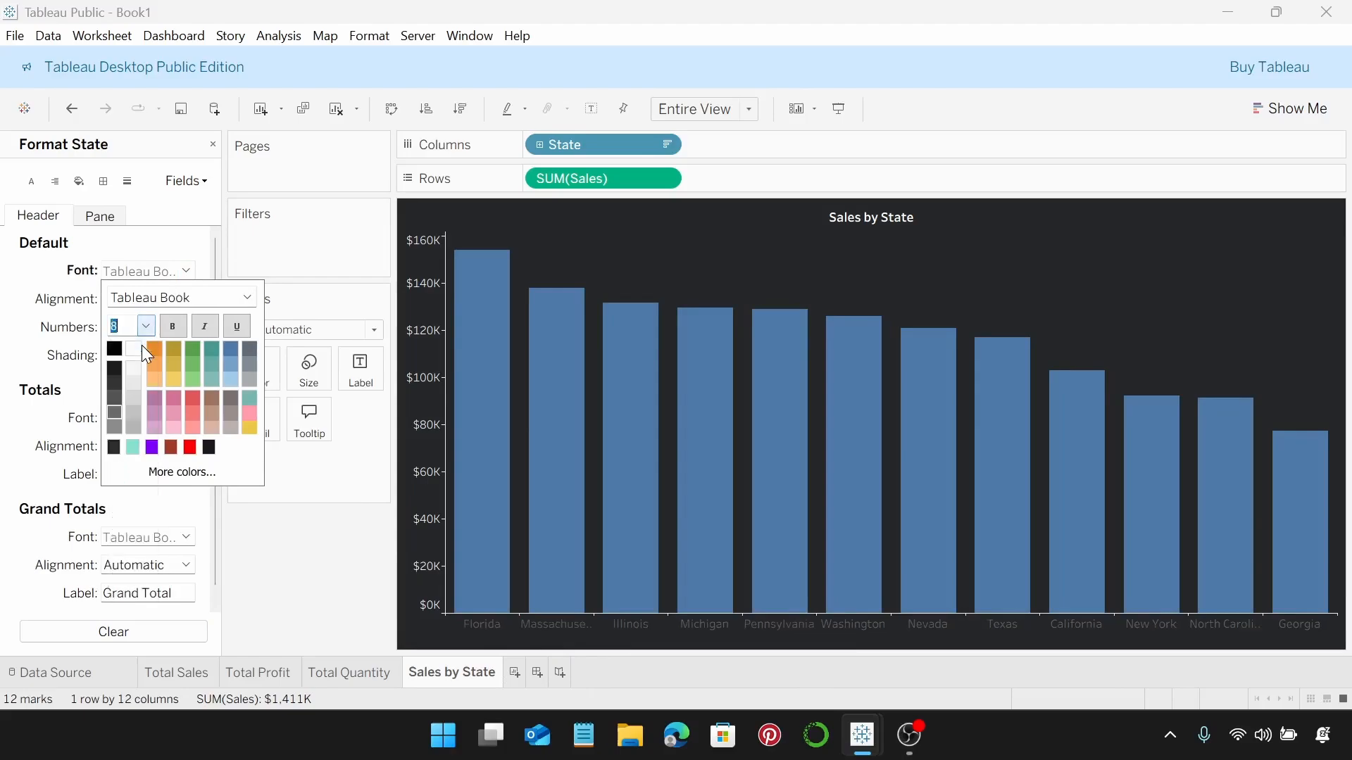
{"action": "left_click", "coordinate": [133, 348]}
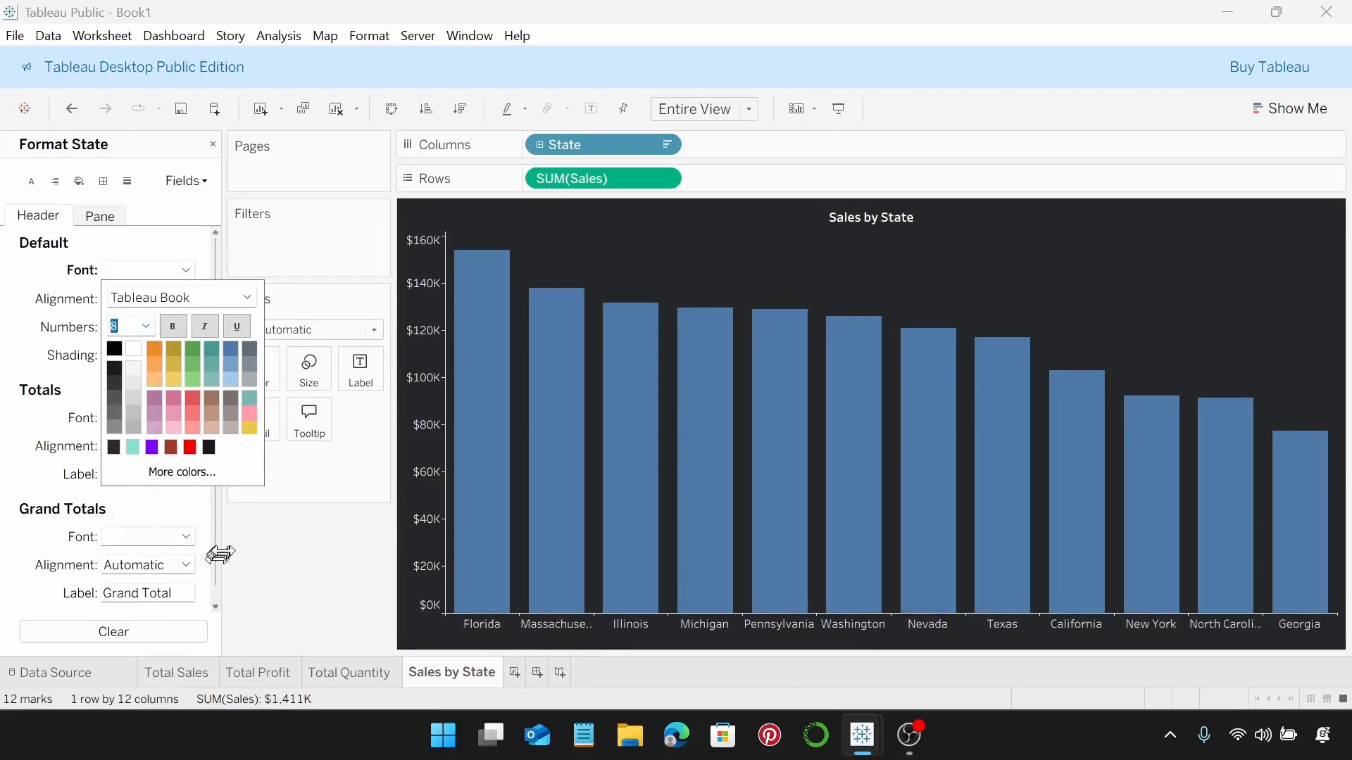
{"action": "left_click", "coordinate": [242, 553]}
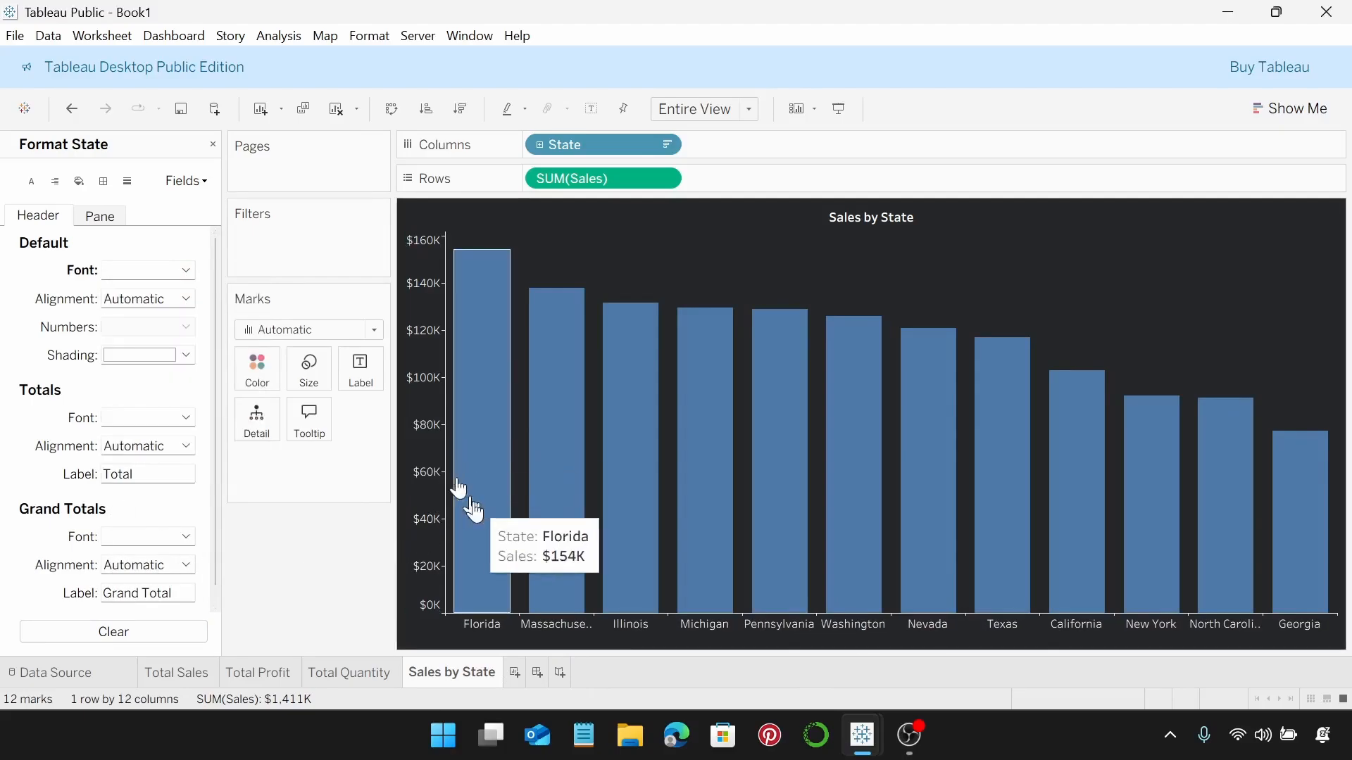
Step: Colour the Sales by State bars with the custom gold colour #d29f22
{"action": "left_click", "coordinate": [264, 370]}
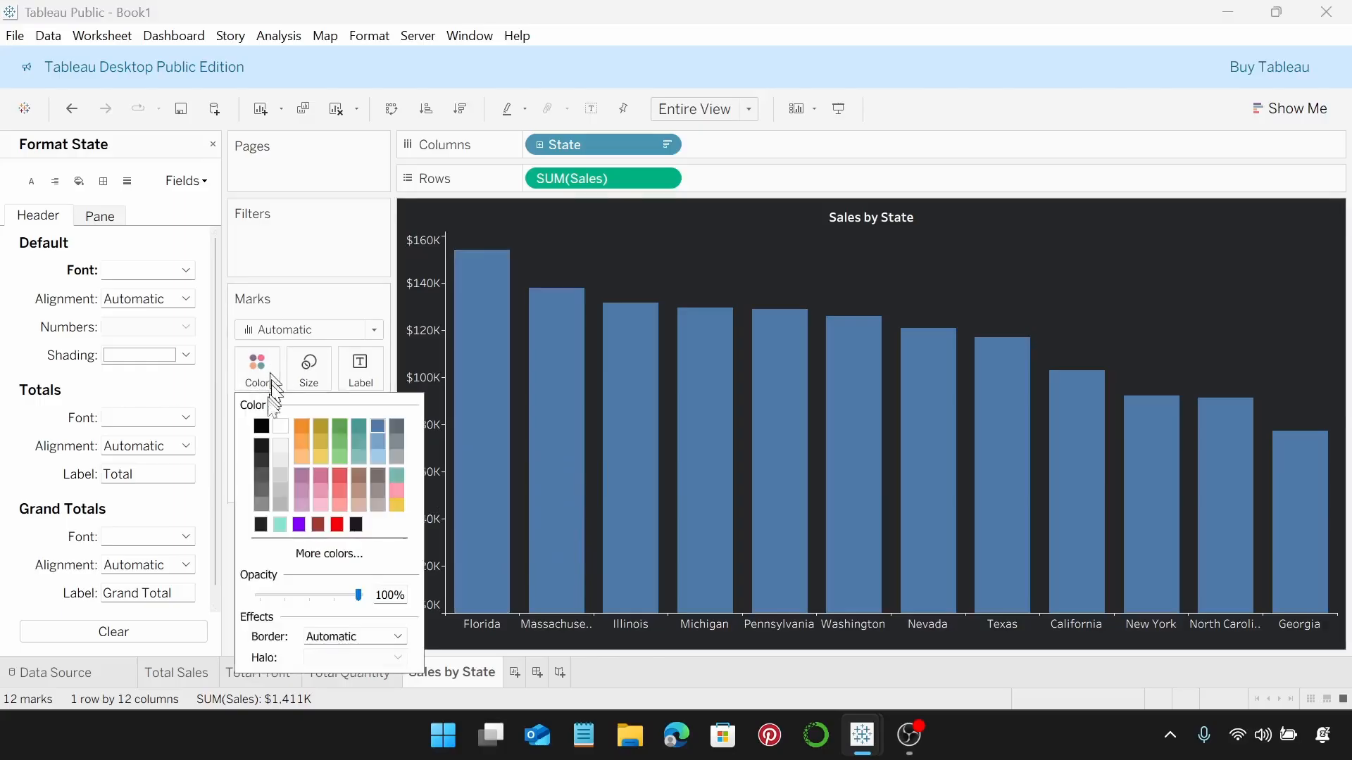
{"action": "left_click", "coordinate": [297, 554]}
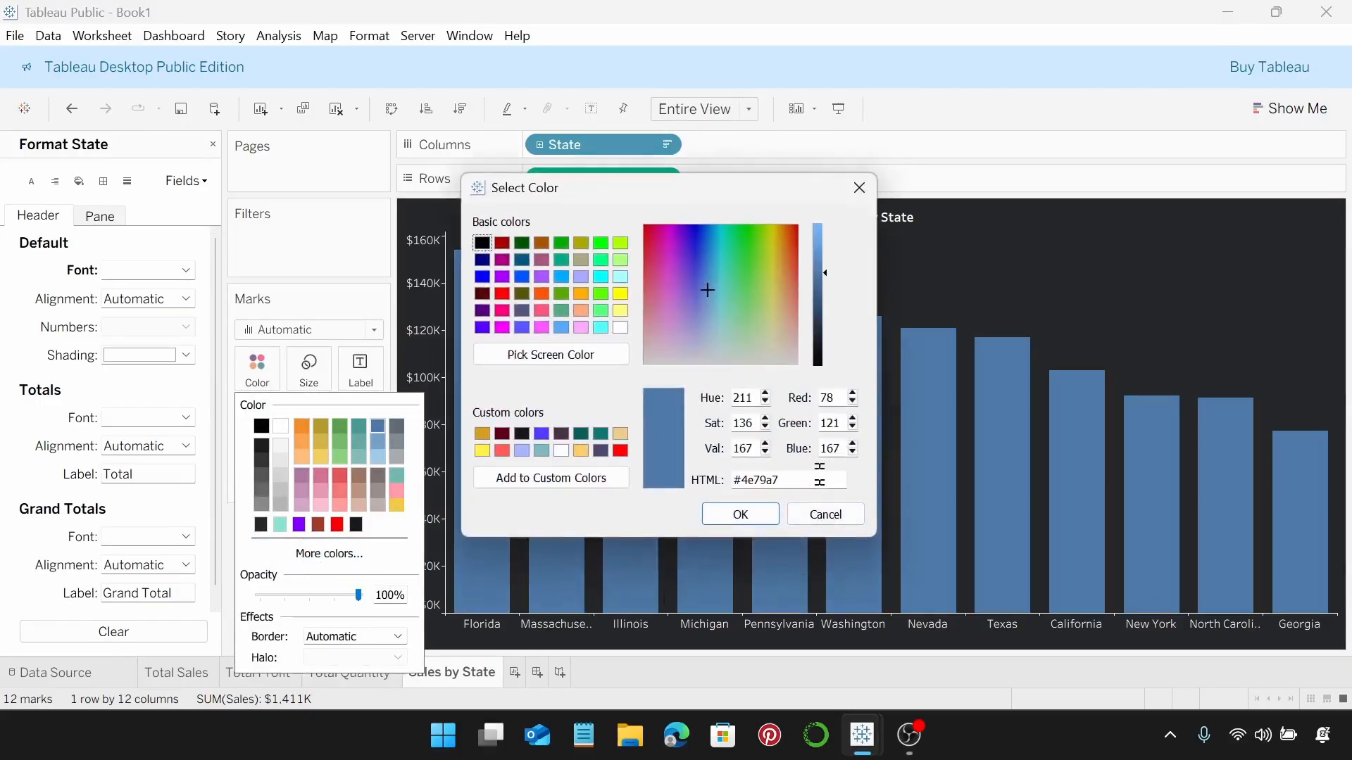
{"action": "key", "text": "BackSpace"}
{"action": "key", "text": "BackSpace"}
{"action": "key", "text": "BackSpace"}
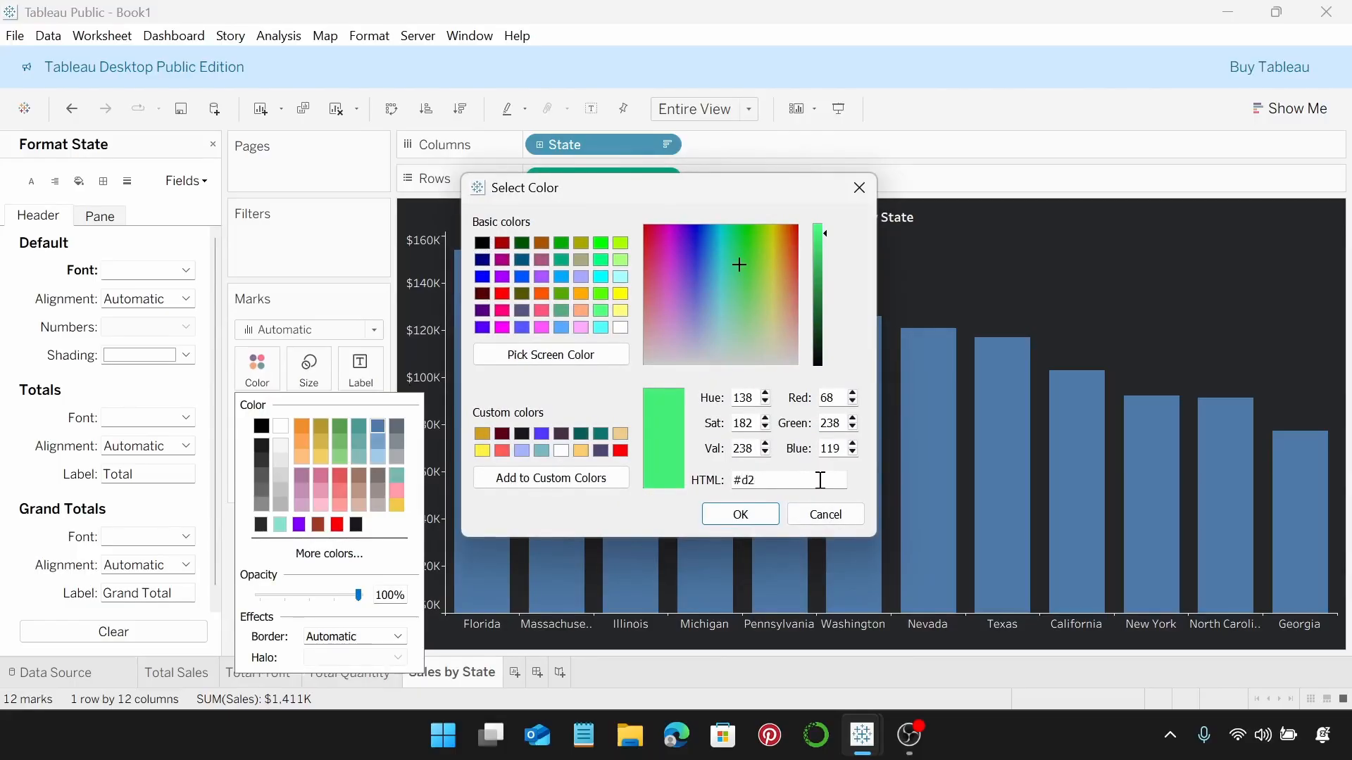
{"action": "type", "text": "d2f"}
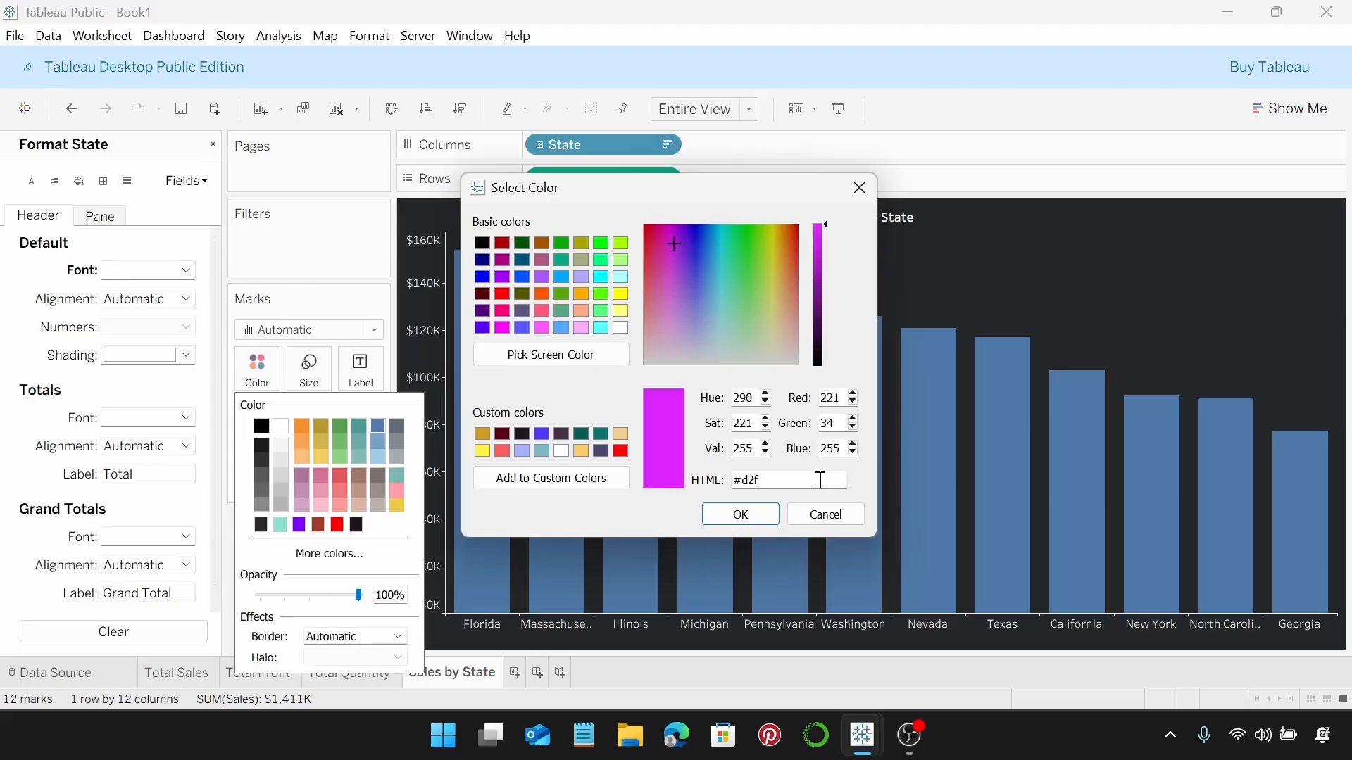
{"action": "key", "text": "BackSpace"}
{"action": "type", "text": "9"}
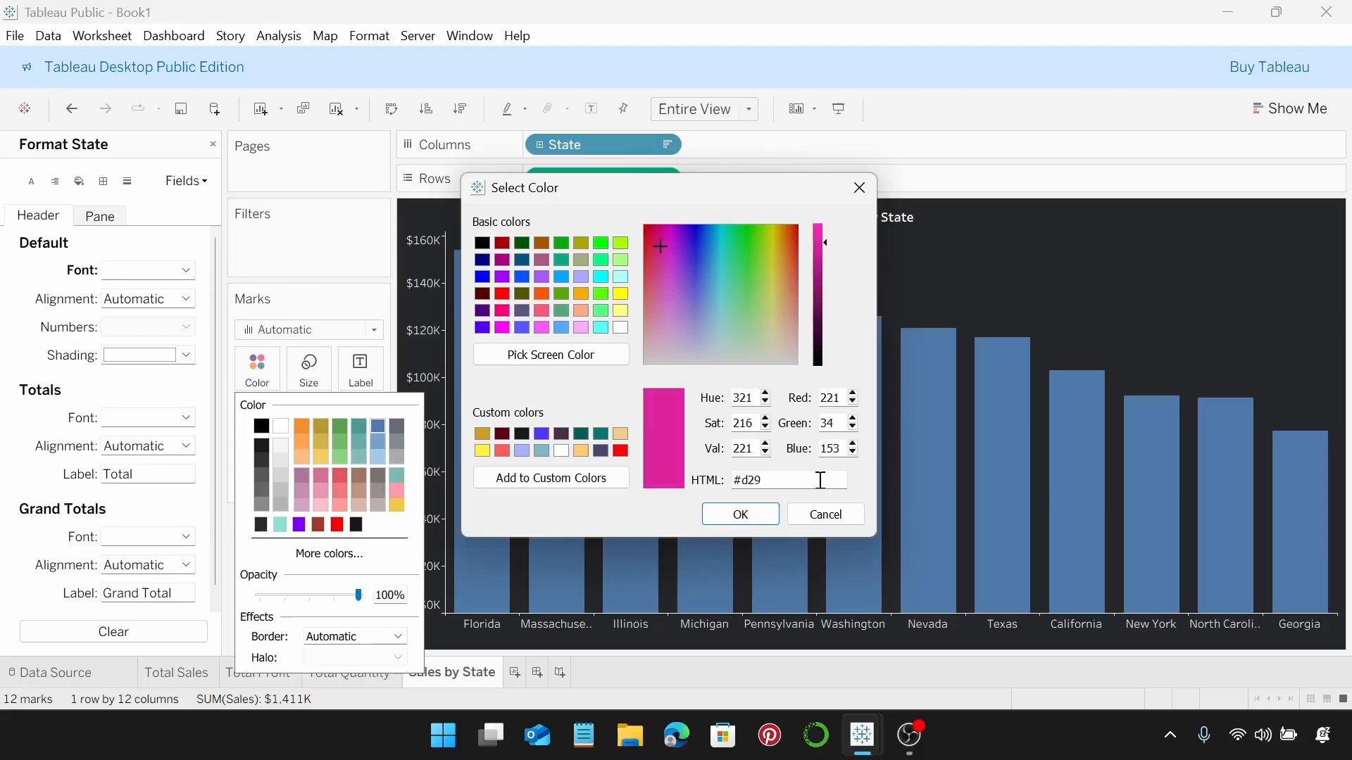
{"action": "type", "text": "22"}
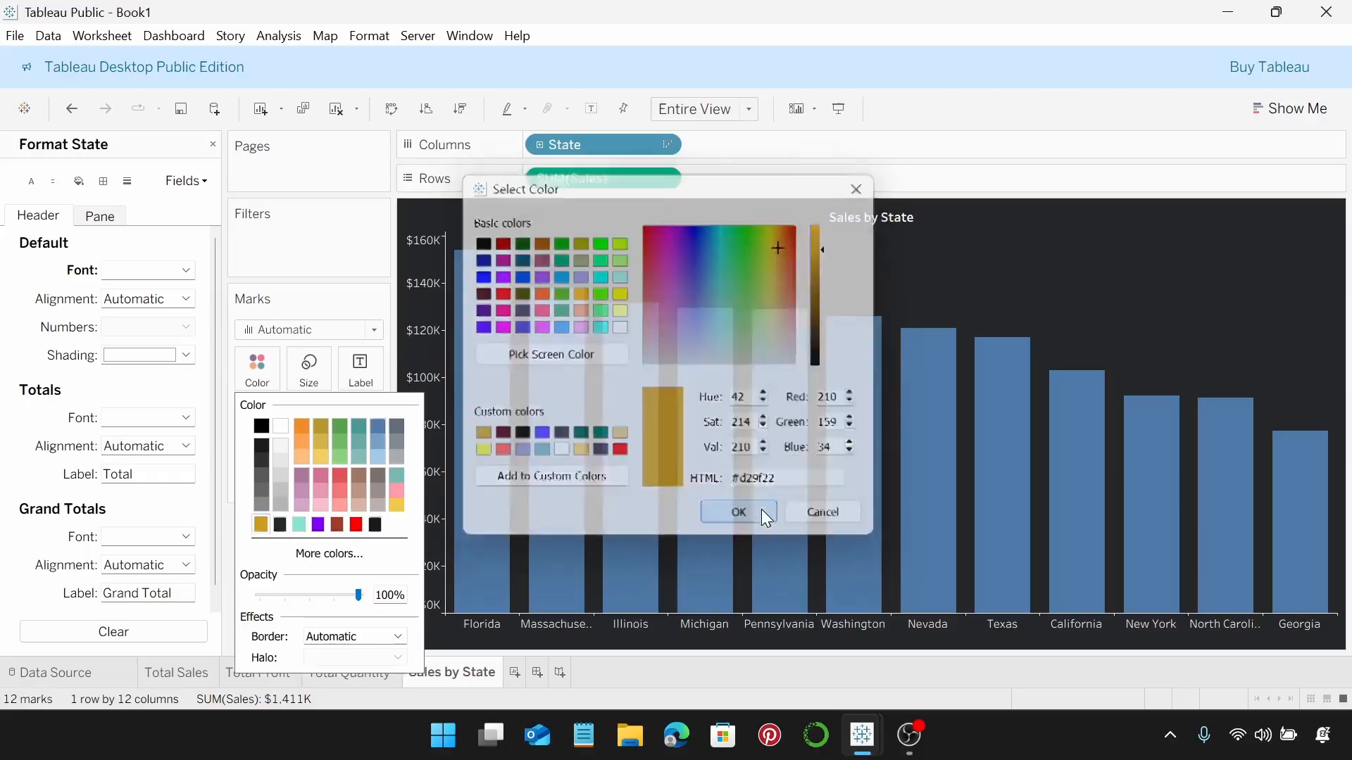
{"action": "left_click", "coordinate": [761, 511]}
{"action": "left_click", "coordinate": [1203, 258]}
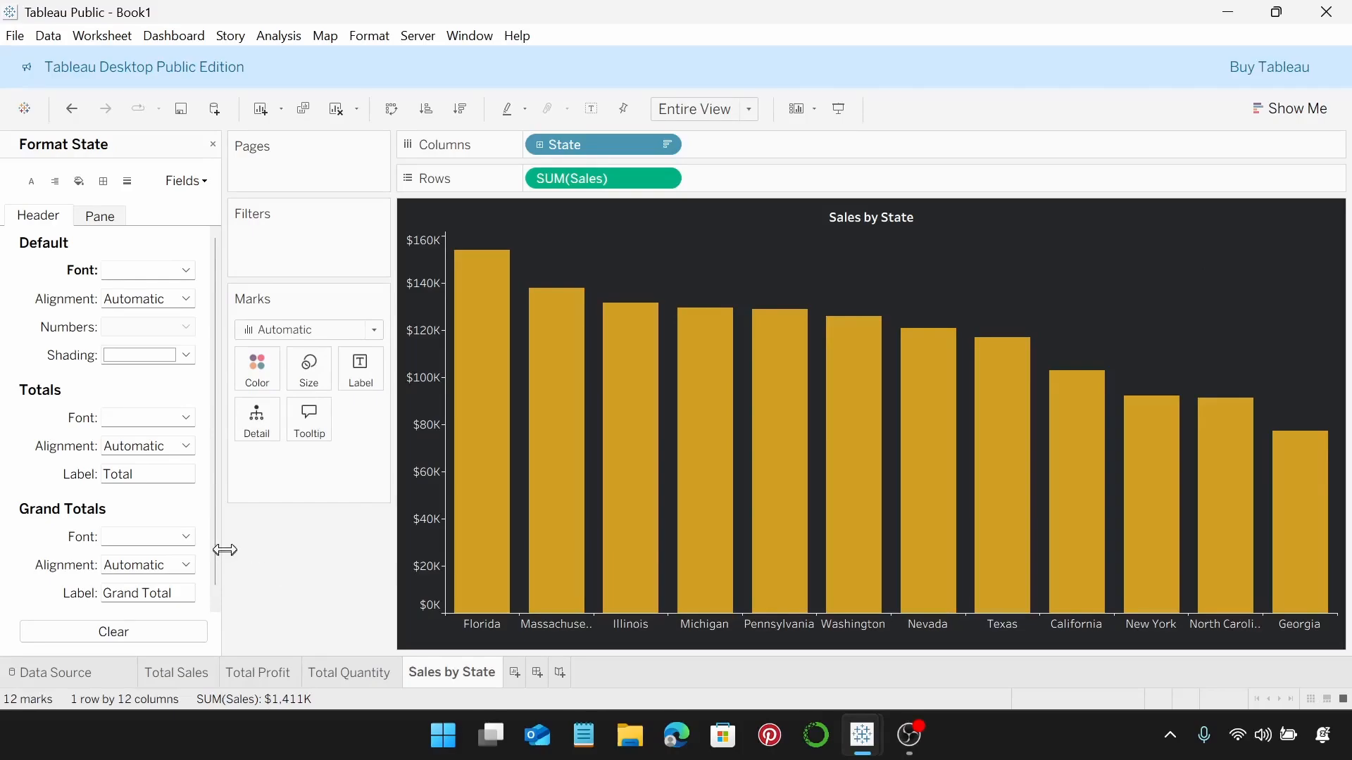
Step: Add a new worksheet and name it Profit by Product Category
{"action": "left_click", "coordinate": [515, 673]}
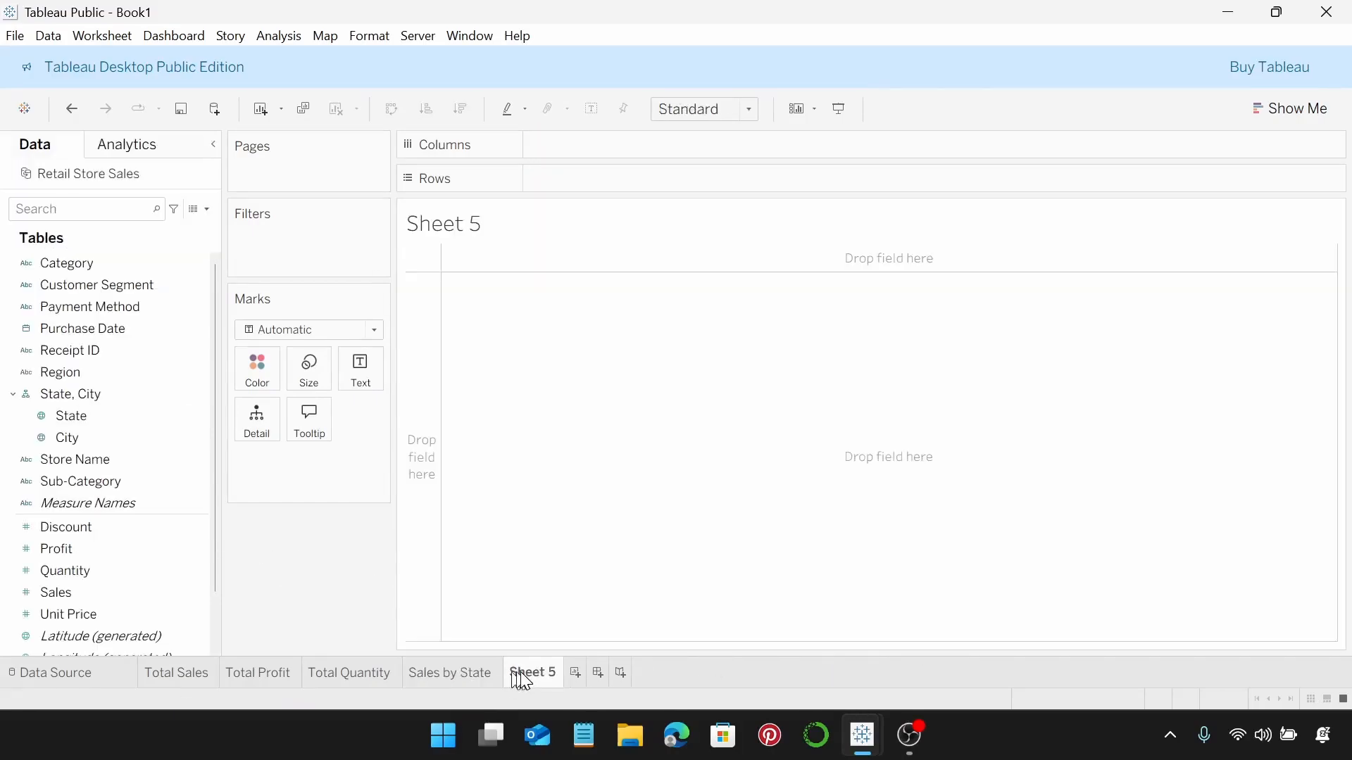
{"action": "type", "text": "Profit by Pro"}
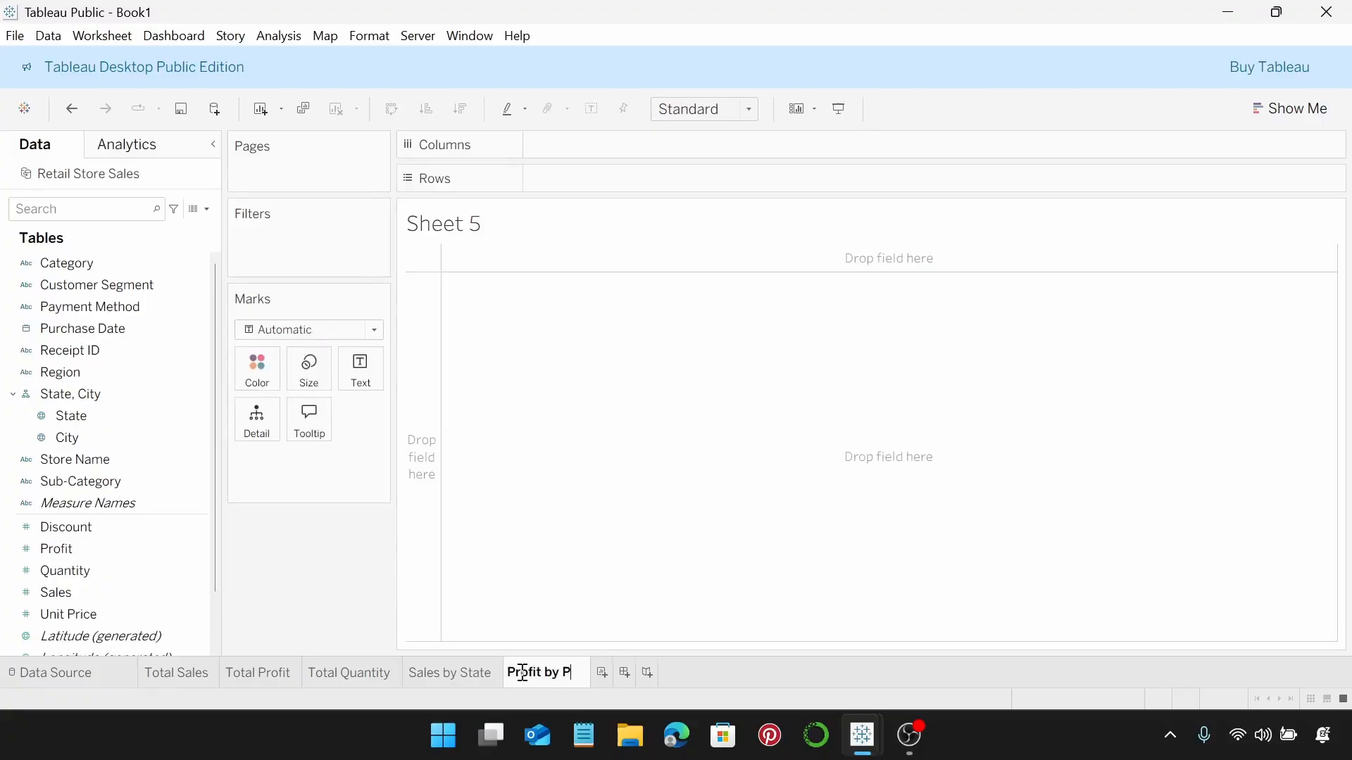
{"action": "type", "text": "duct "}
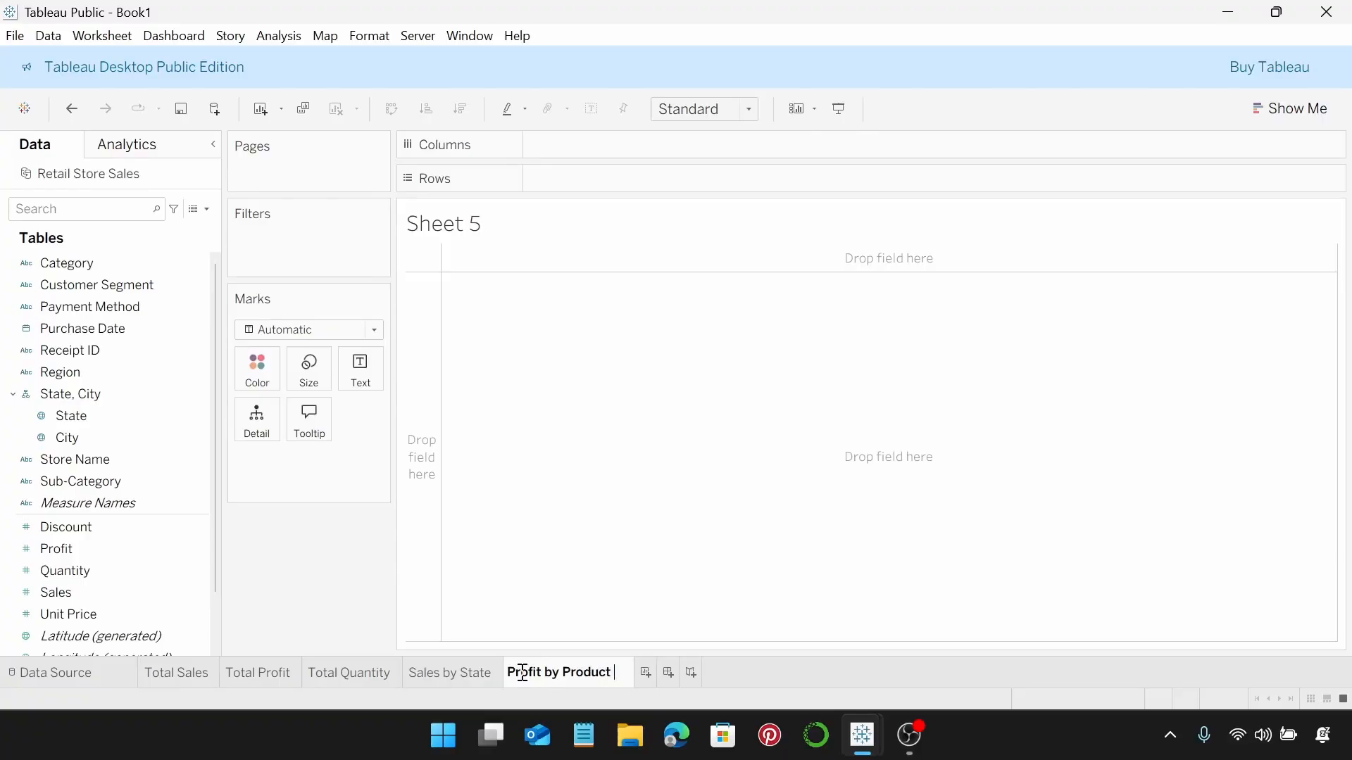
{"action": "type", "text": "Categ"}
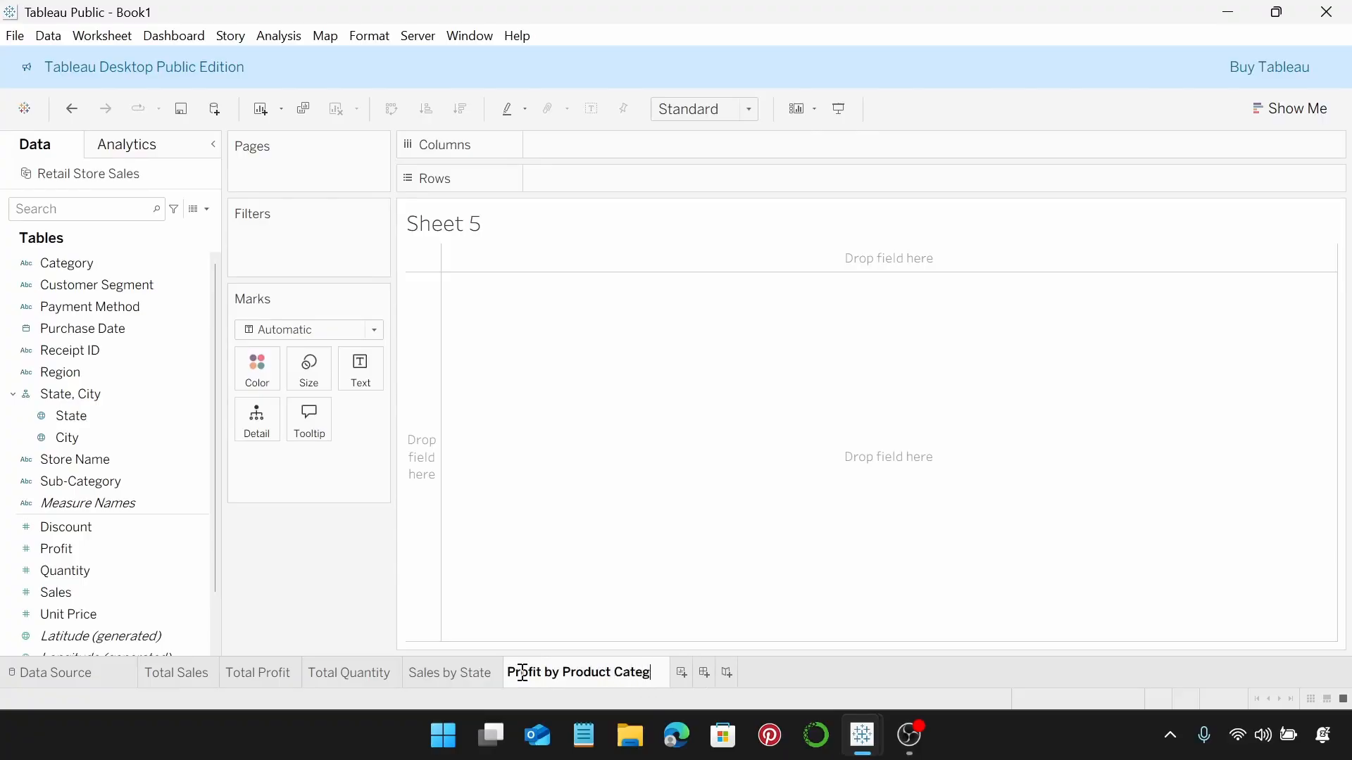
{"action": "type", "text": "ory"}
{"action": "key", "text": "Return"}
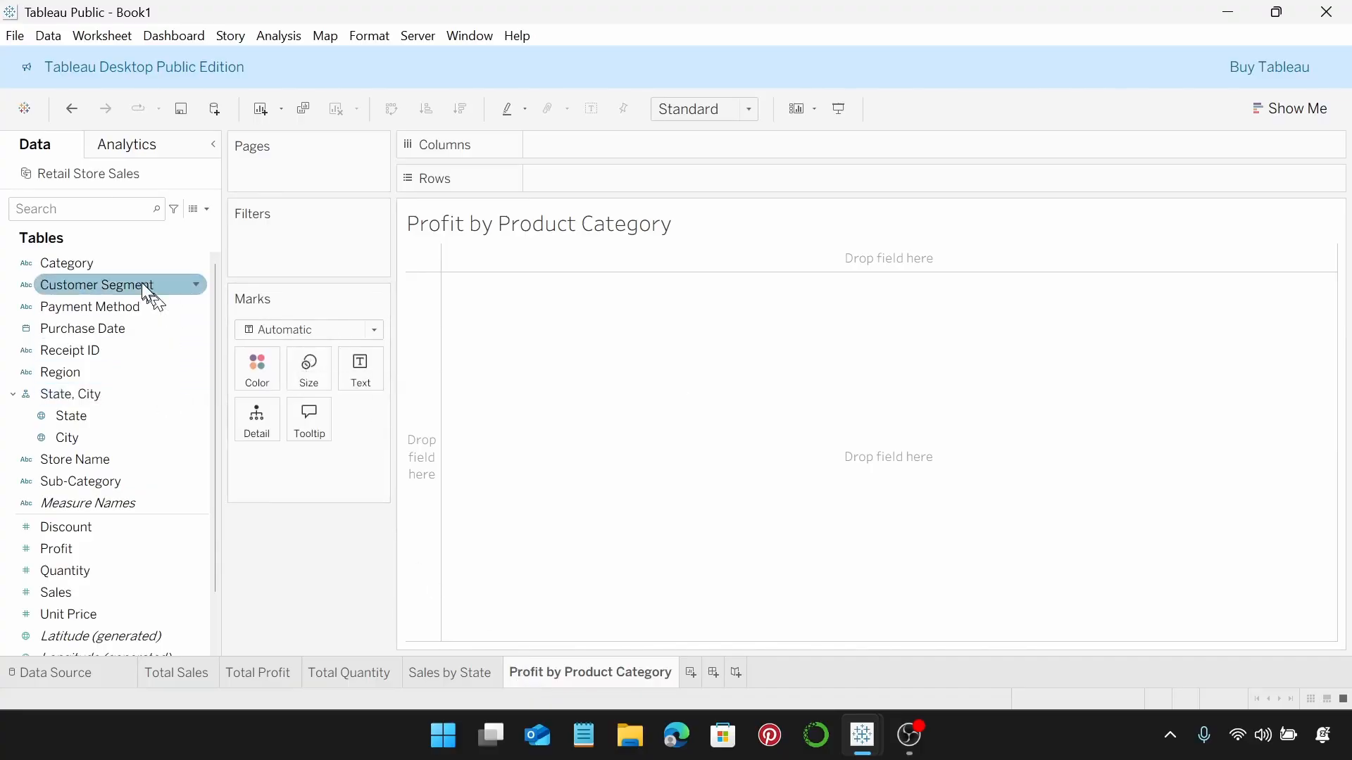
Step: Plot summed Profit in rows against Category in columns, and sort the bars in descending order
{"action": "left_click_drag", "start_coordinate": [169, 263], "coordinate": [600, 155]}
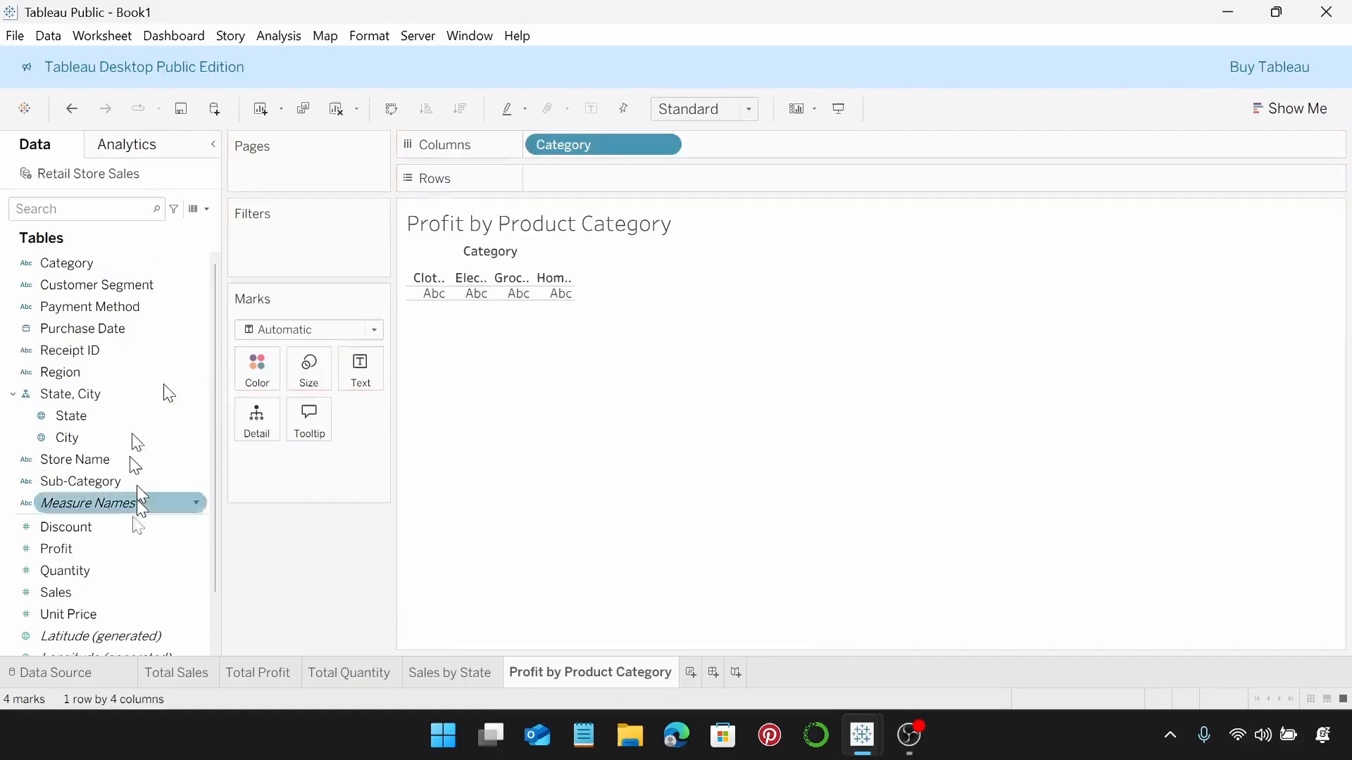
{"action": "left_click_drag", "start_coordinate": [93, 552], "coordinate": [571, 186]}
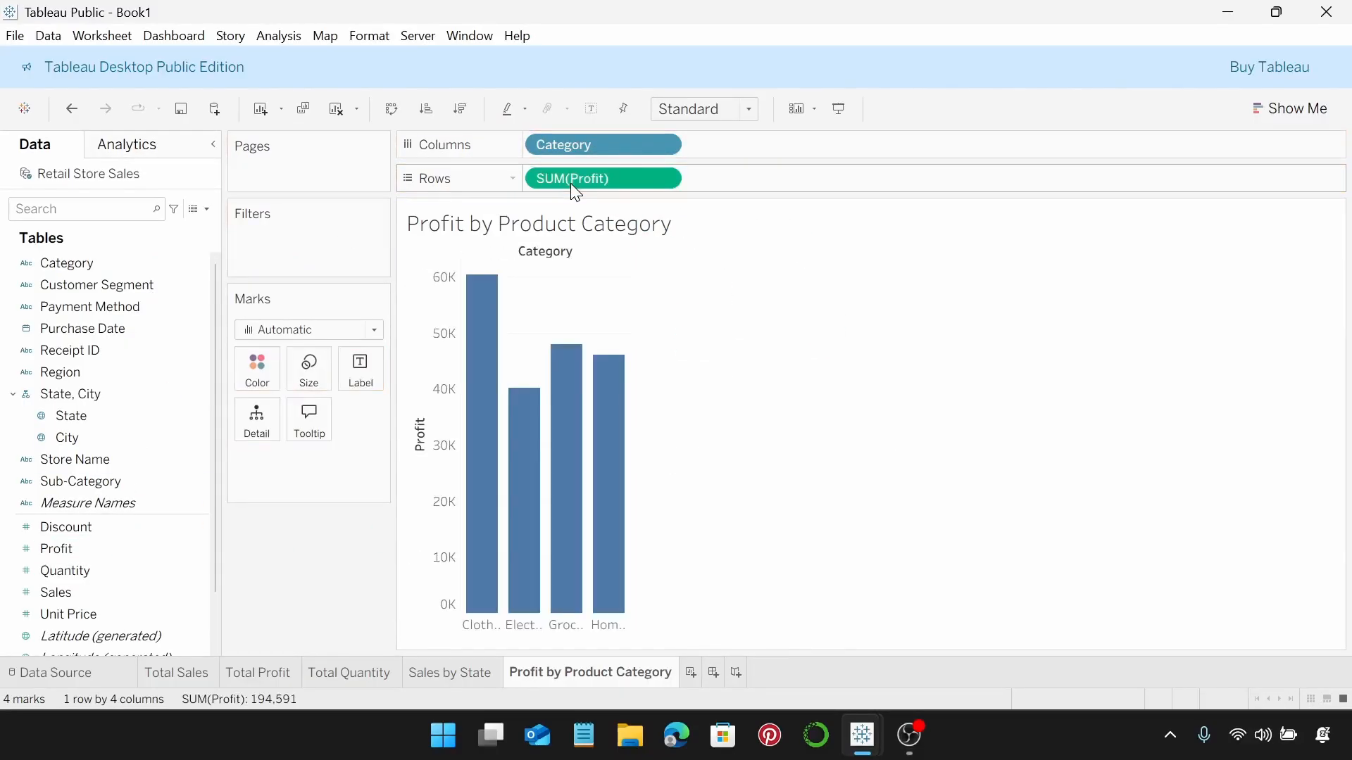
{"action": "left_click", "coordinate": [461, 109]}
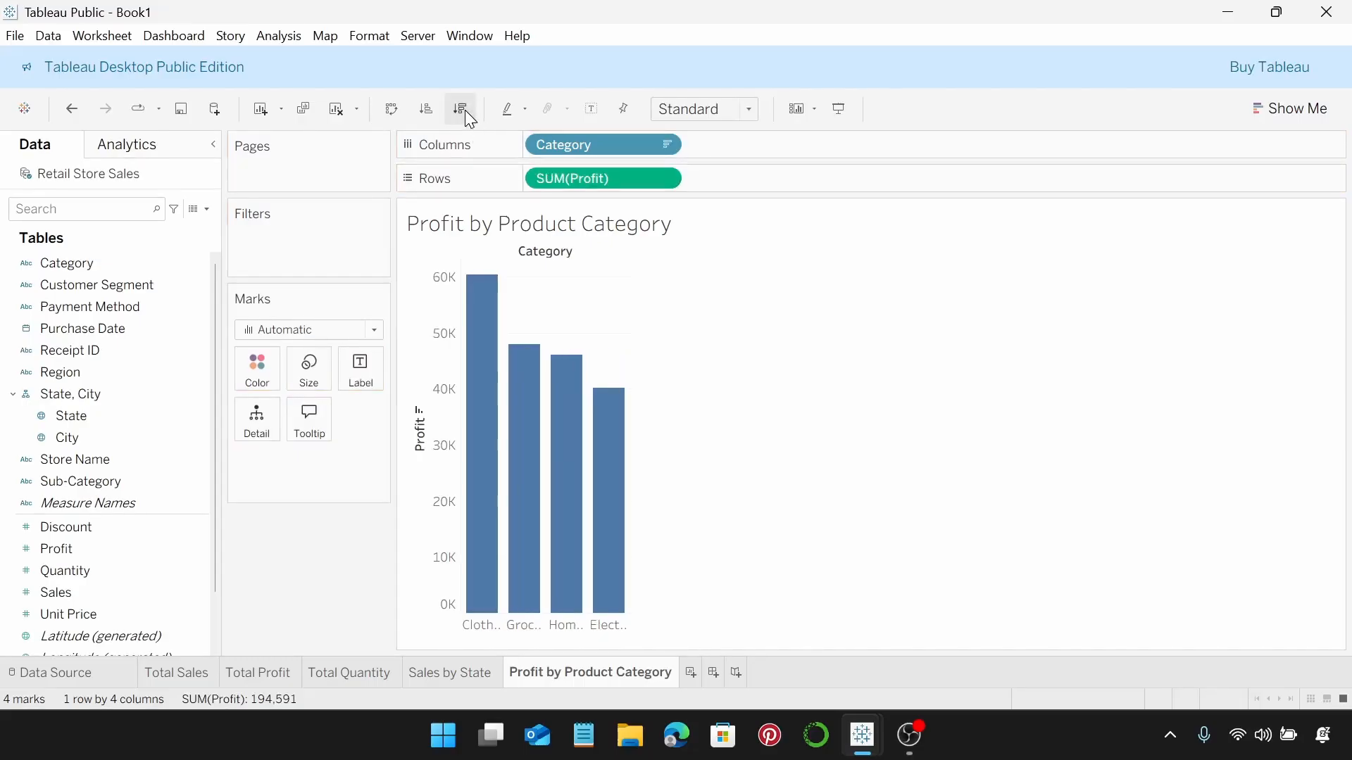
Step: Fit the Profit by Product Category chart to Entire View and inspect the profit of the category bars
{"action": "left_click", "coordinate": [748, 110]}
{"action": "left_click", "coordinate": [712, 197]}
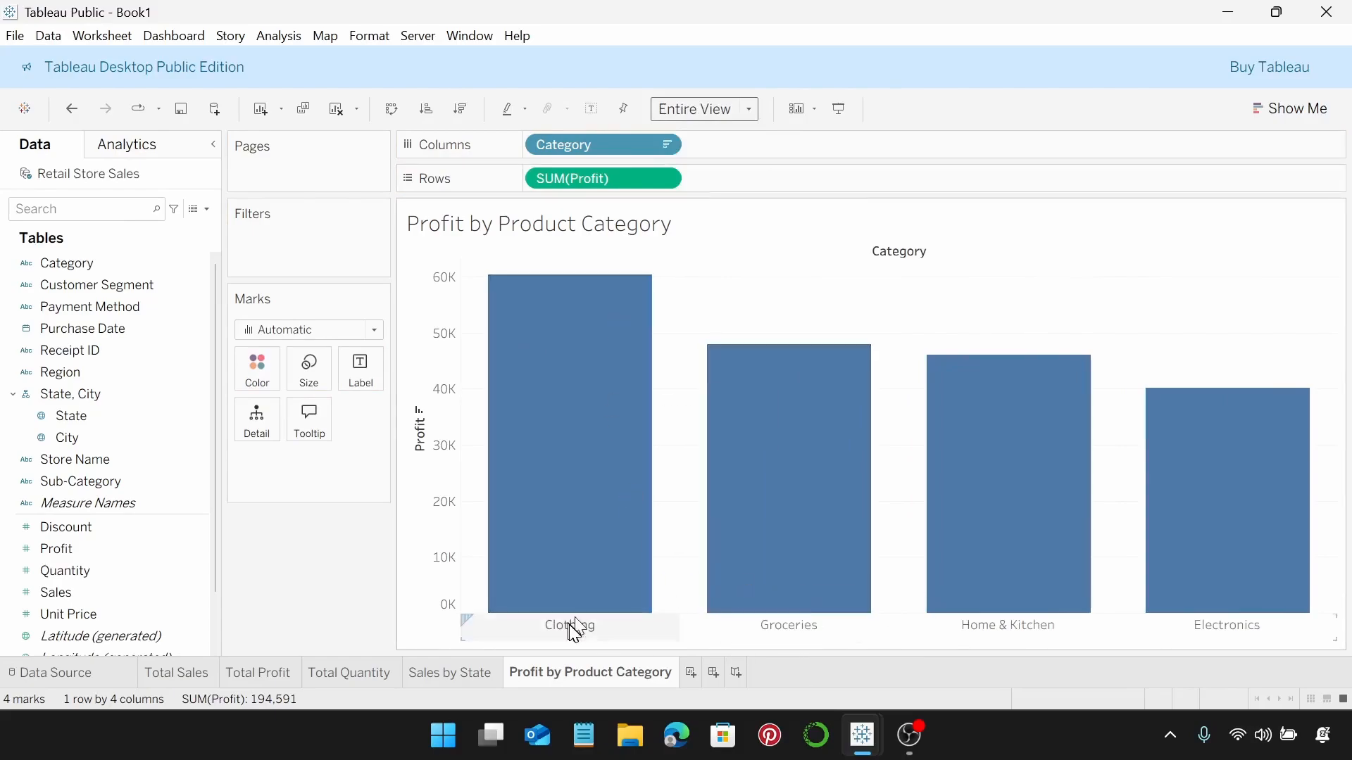
{"action": "mouse_move", "coordinate": [573, 597]}
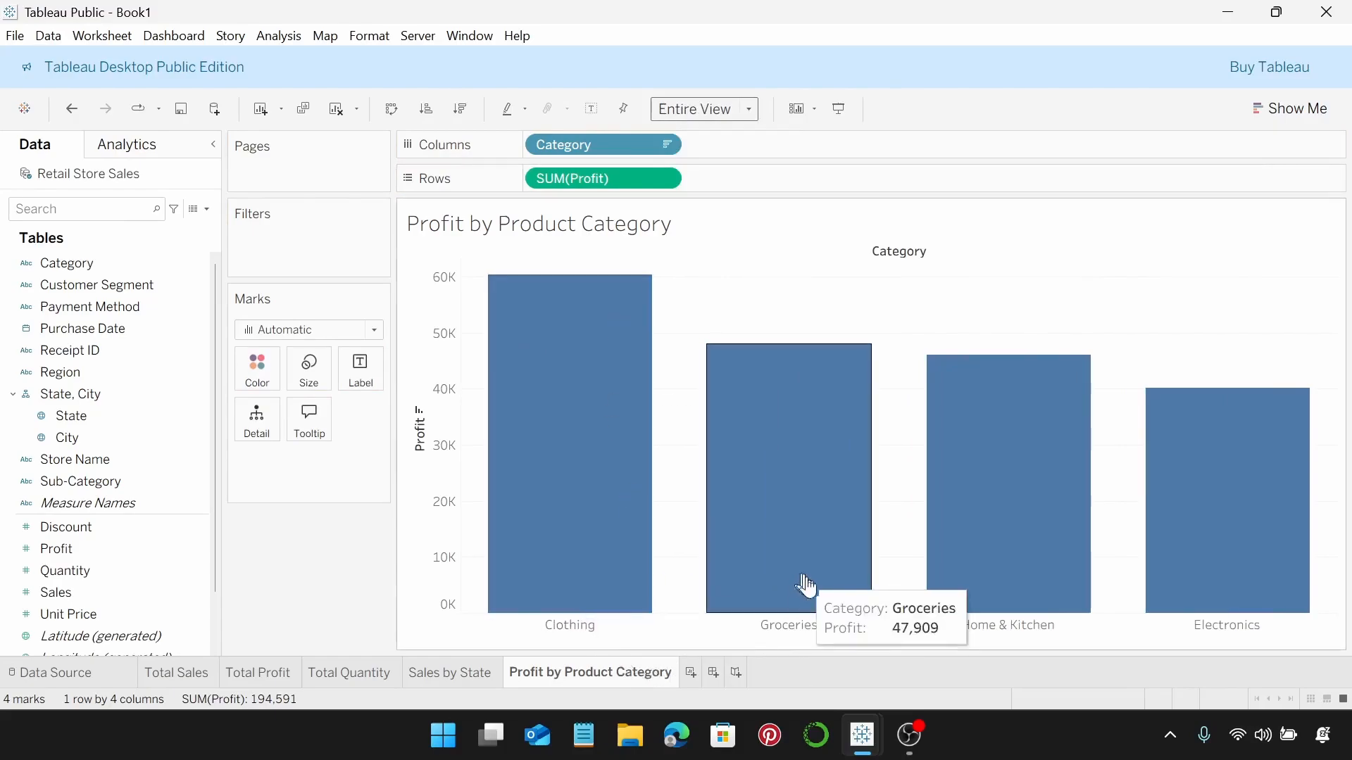
{"action": "mouse_move", "coordinate": [1056, 546]}
{"action": "mouse_move", "coordinate": [1254, 579]}
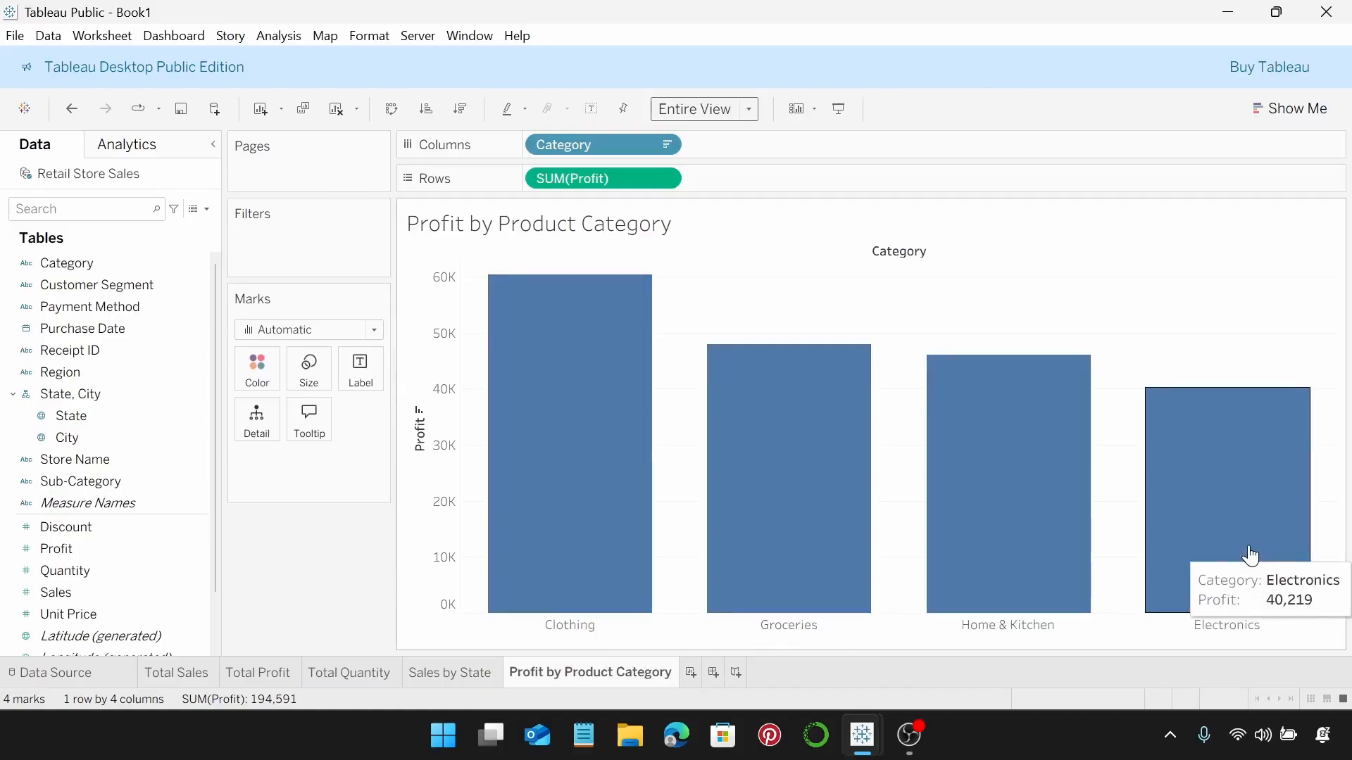
Step: Format the Profit by Product Category sheet title in Tableau Semibold, size 9, white, and centre it
{"action": "double_click", "coordinate": [672, 226]}
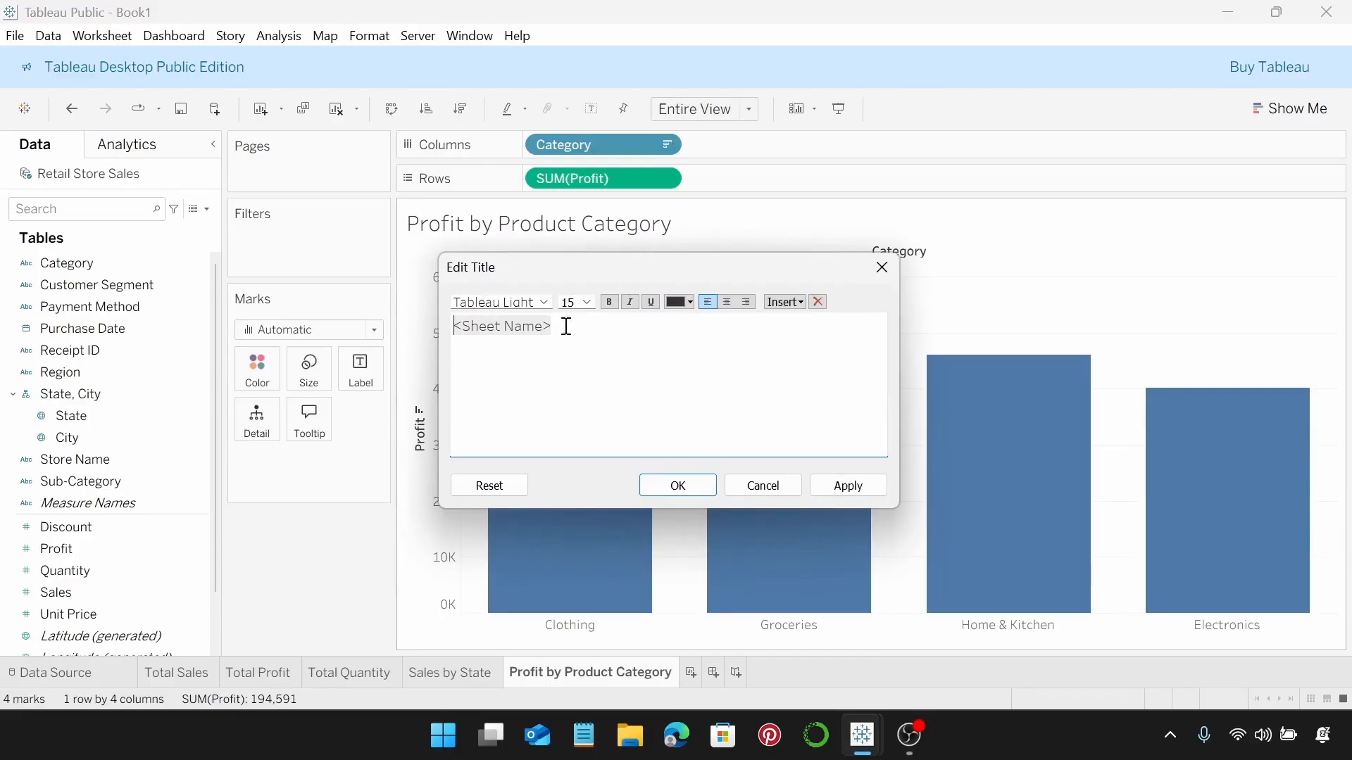
{"action": "left_click_drag", "start_coordinate": [566, 326], "coordinate": [428, 328]}
{"action": "left_click", "coordinate": [546, 302]}
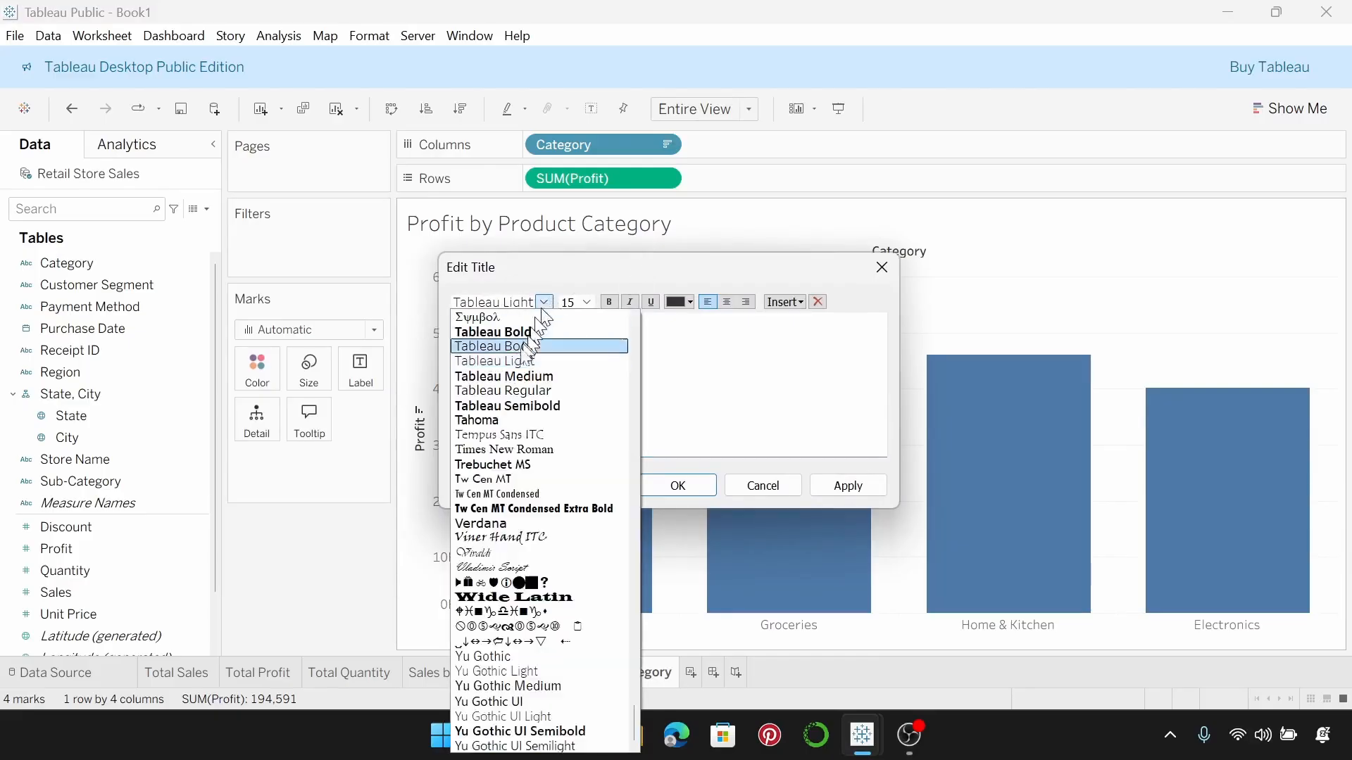
{"action": "left_click", "coordinate": [534, 404]}
{"action": "left_click", "coordinate": [587, 302]}
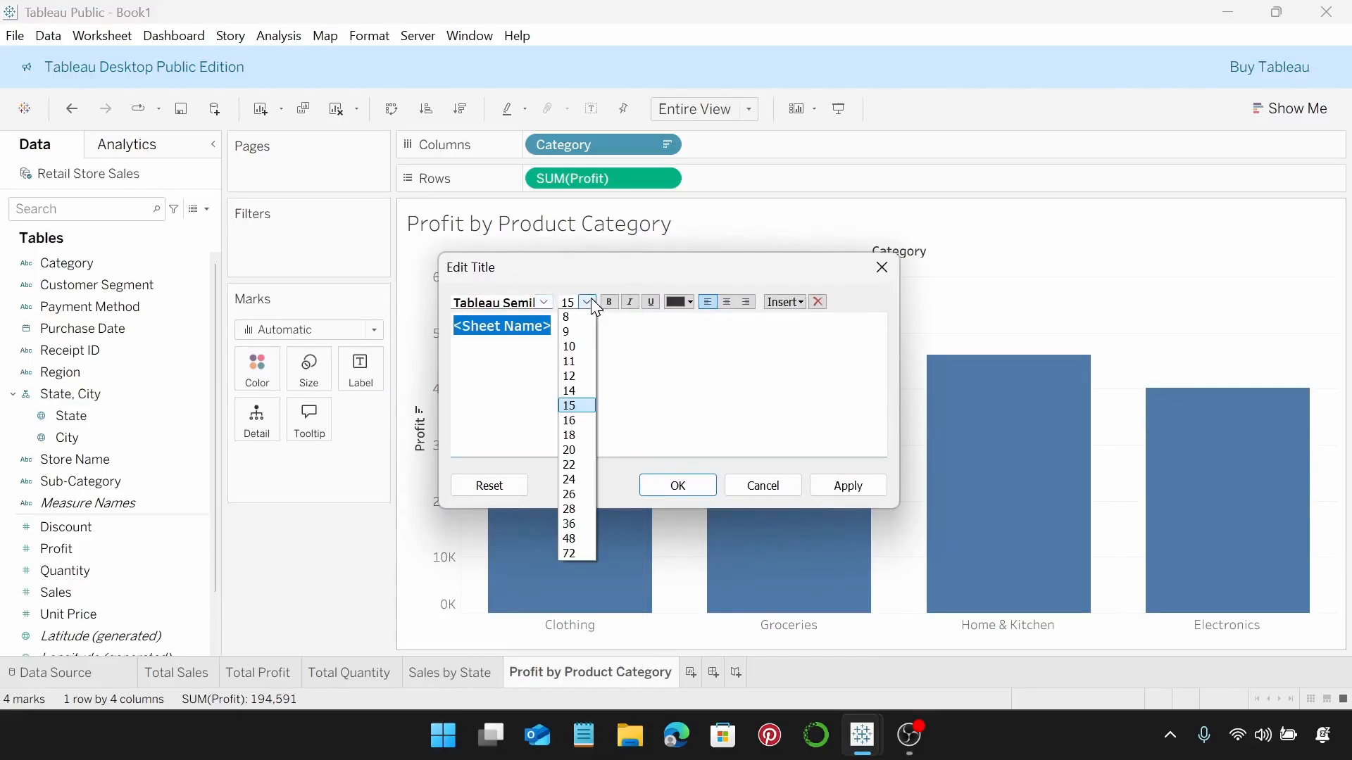
{"action": "left_click", "coordinate": [578, 327]}
{"action": "left_click", "coordinate": [690, 303]}
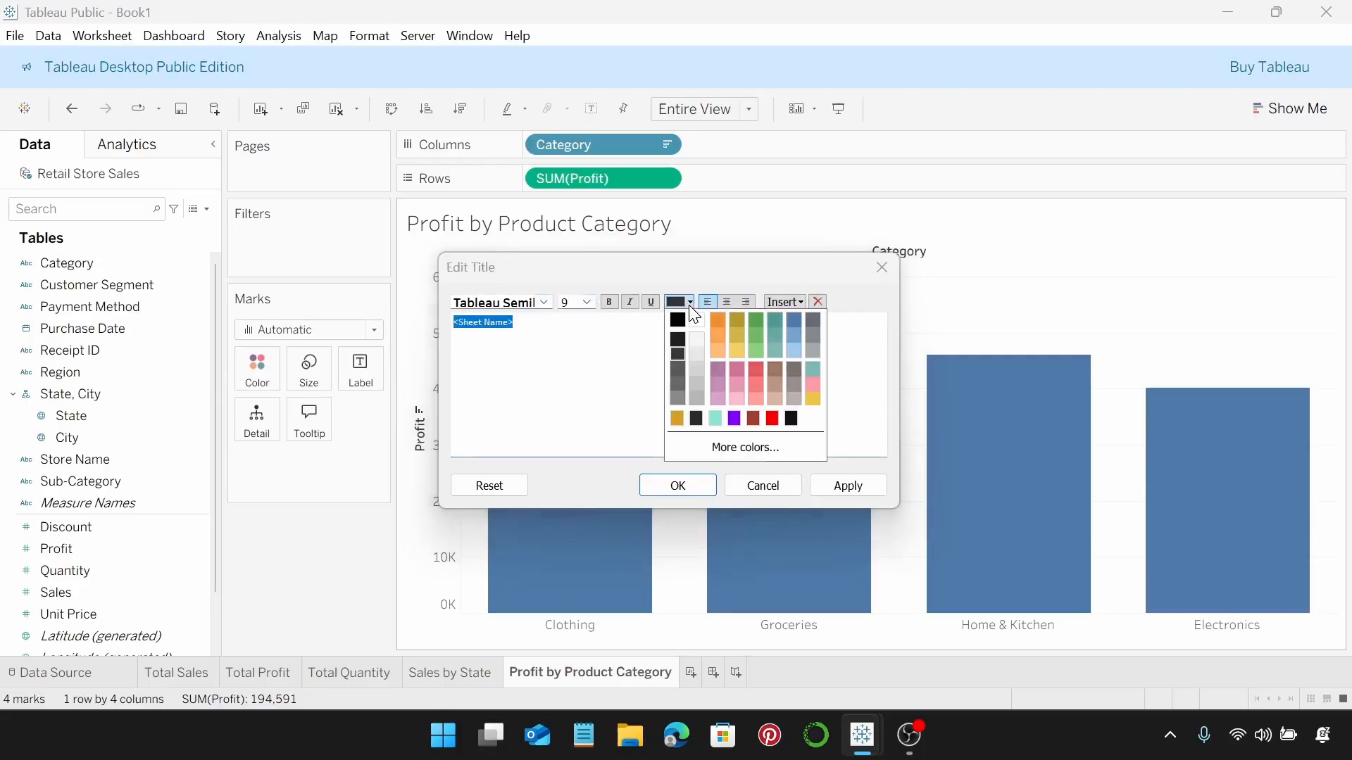
{"action": "left_click", "coordinate": [697, 321]}
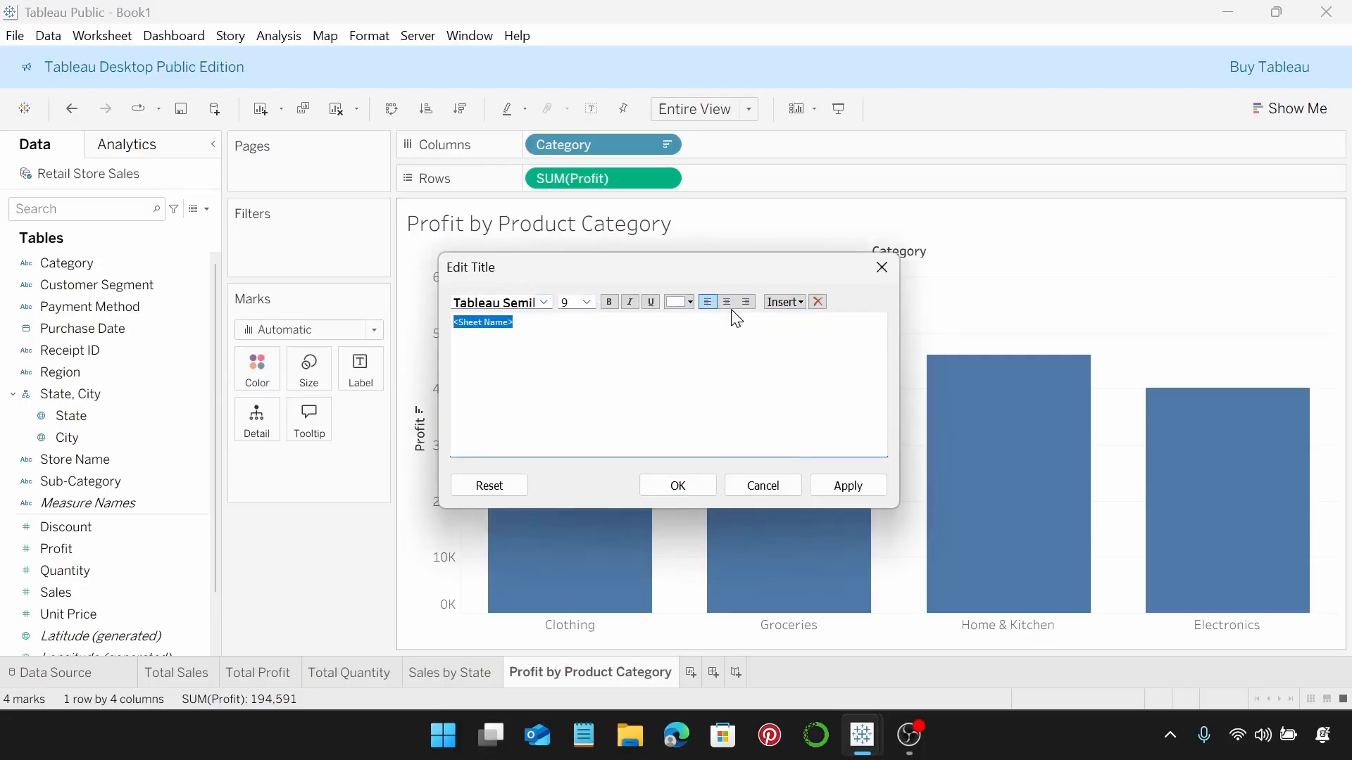
{"action": "left_click", "coordinate": [729, 303]}
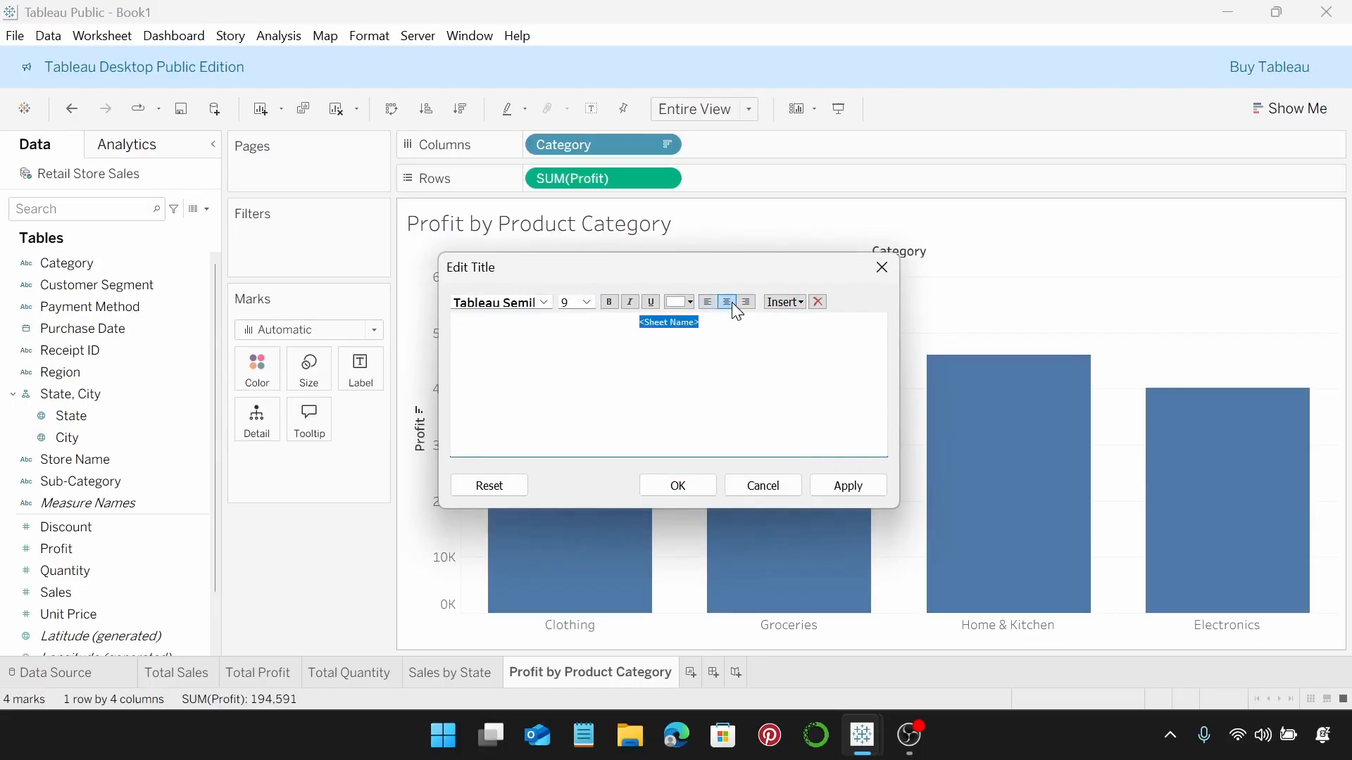
{"action": "left_click", "coordinate": [697, 480]}
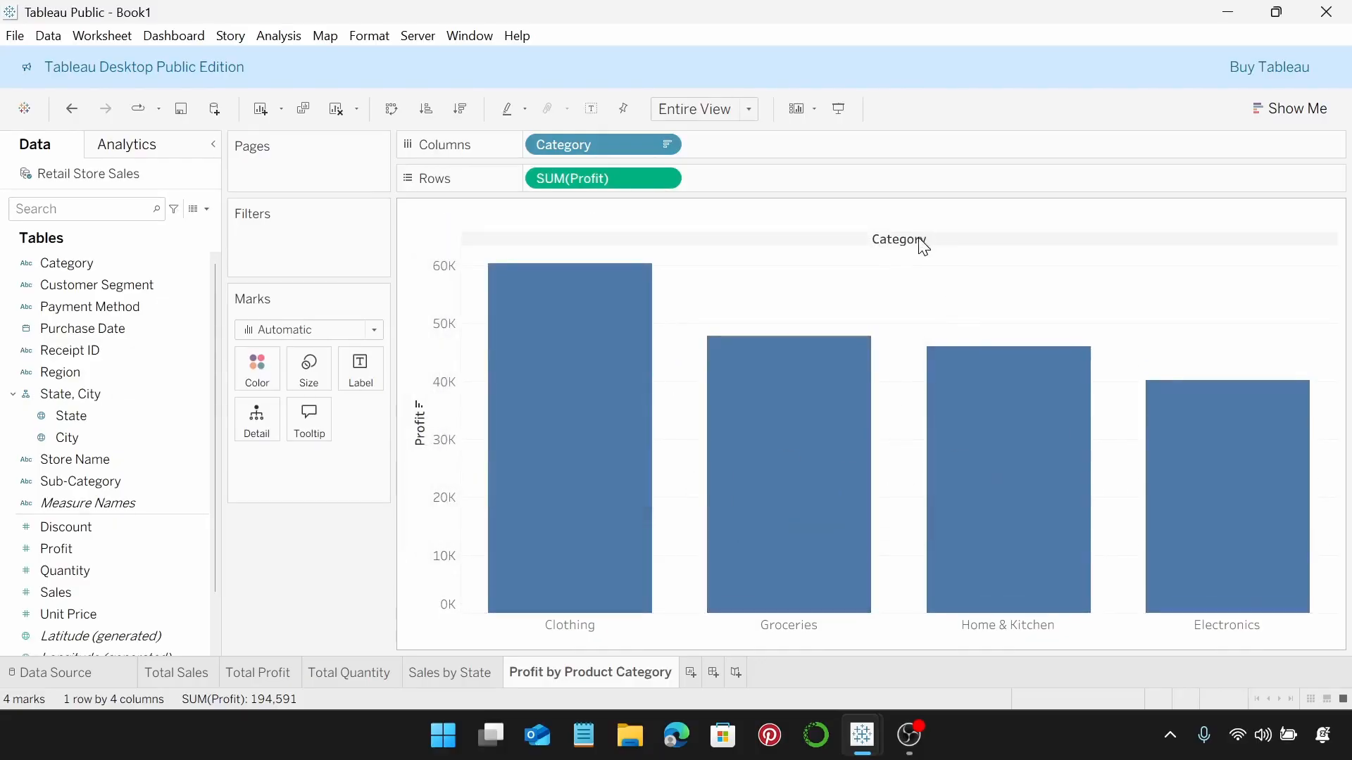
Step: Hide the Category field label for columns and clear the title of the Profit axis
{"action": "right_click", "coordinate": [923, 243]}
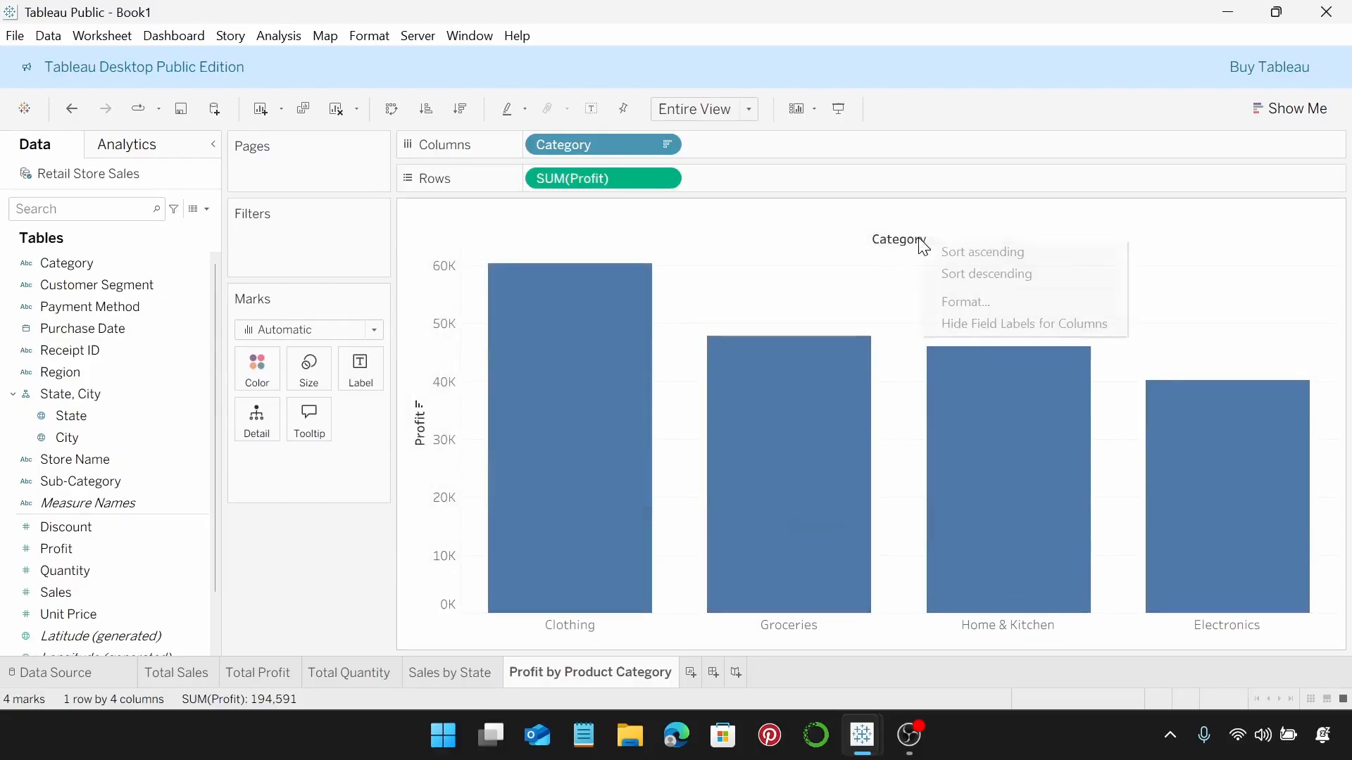
{"action": "left_click", "coordinate": [1004, 318]}
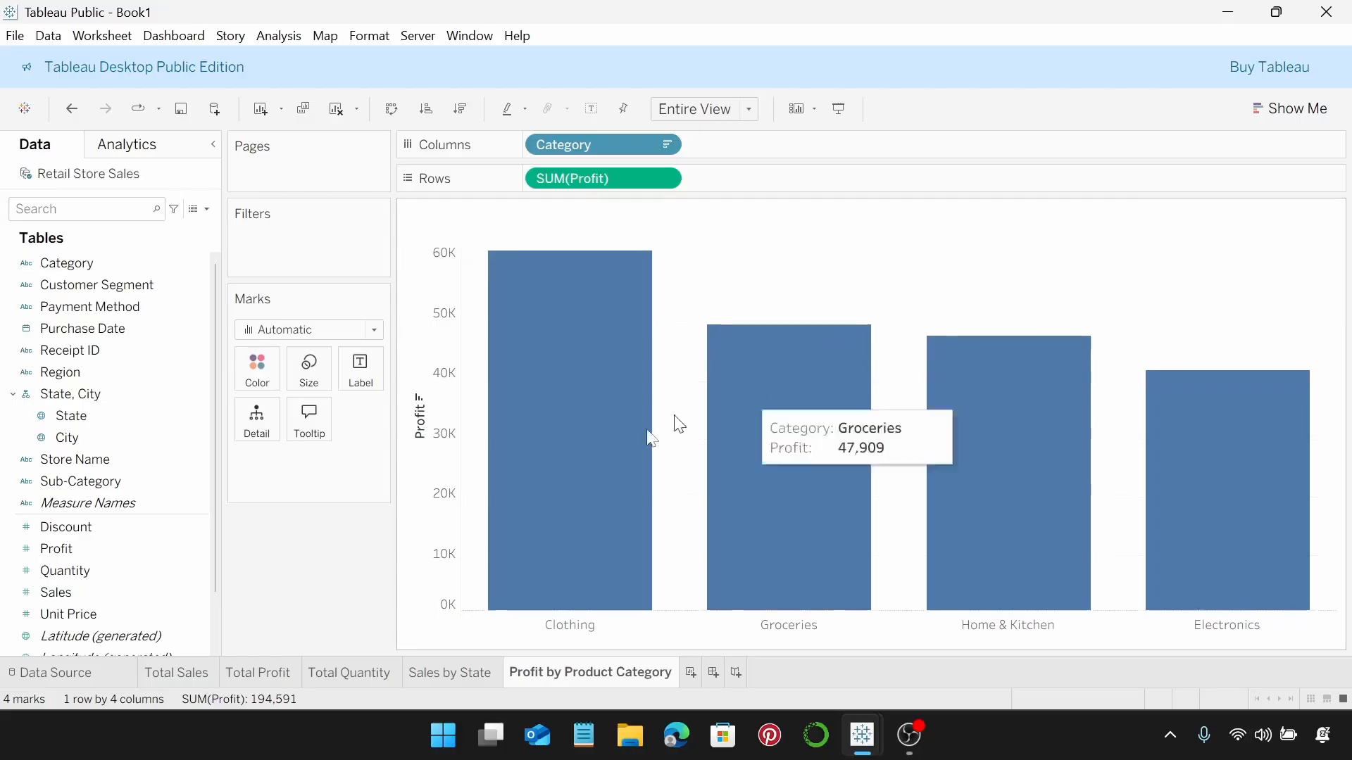
{"action": "right_click", "coordinate": [420, 430]}
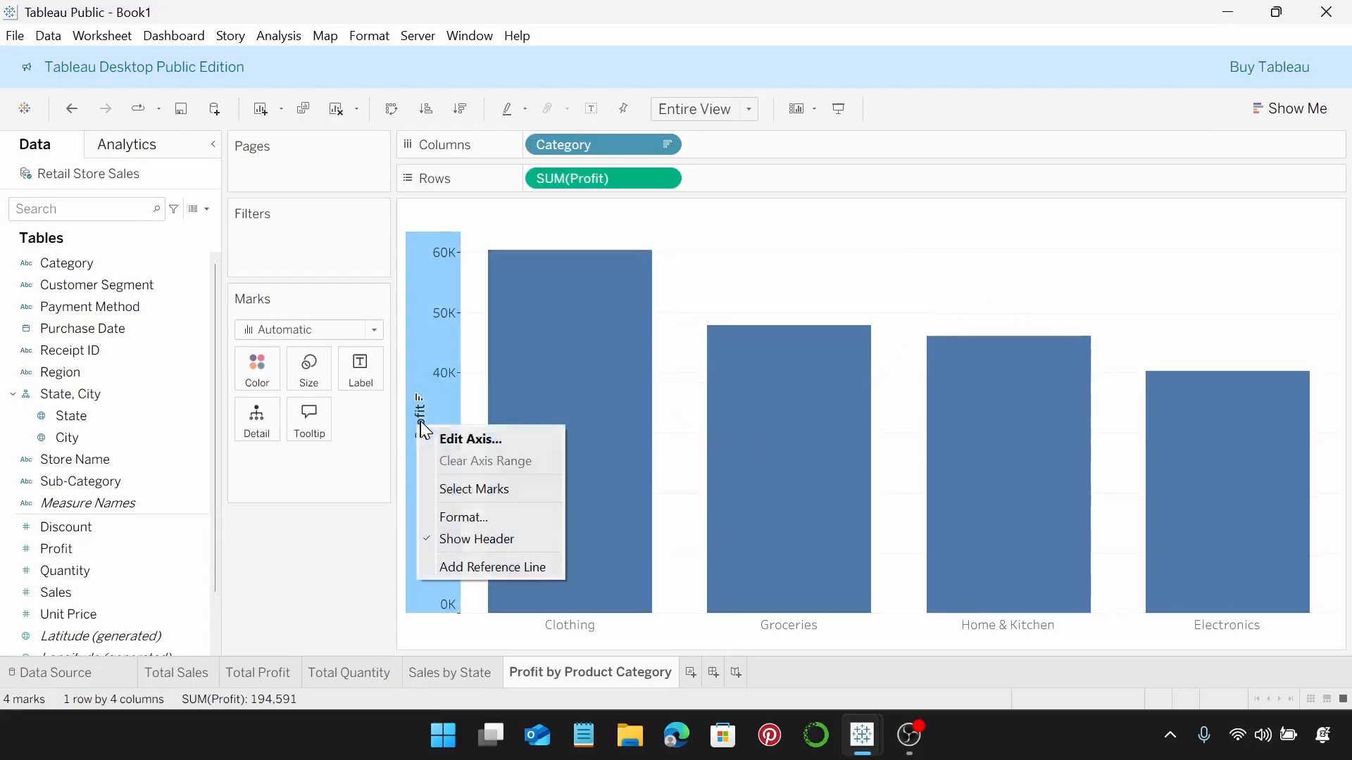
{"action": "left_click", "coordinate": [472, 438]}
{"action": "left_click_drag", "start_coordinate": [733, 512], "coordinate": [586, 509]}
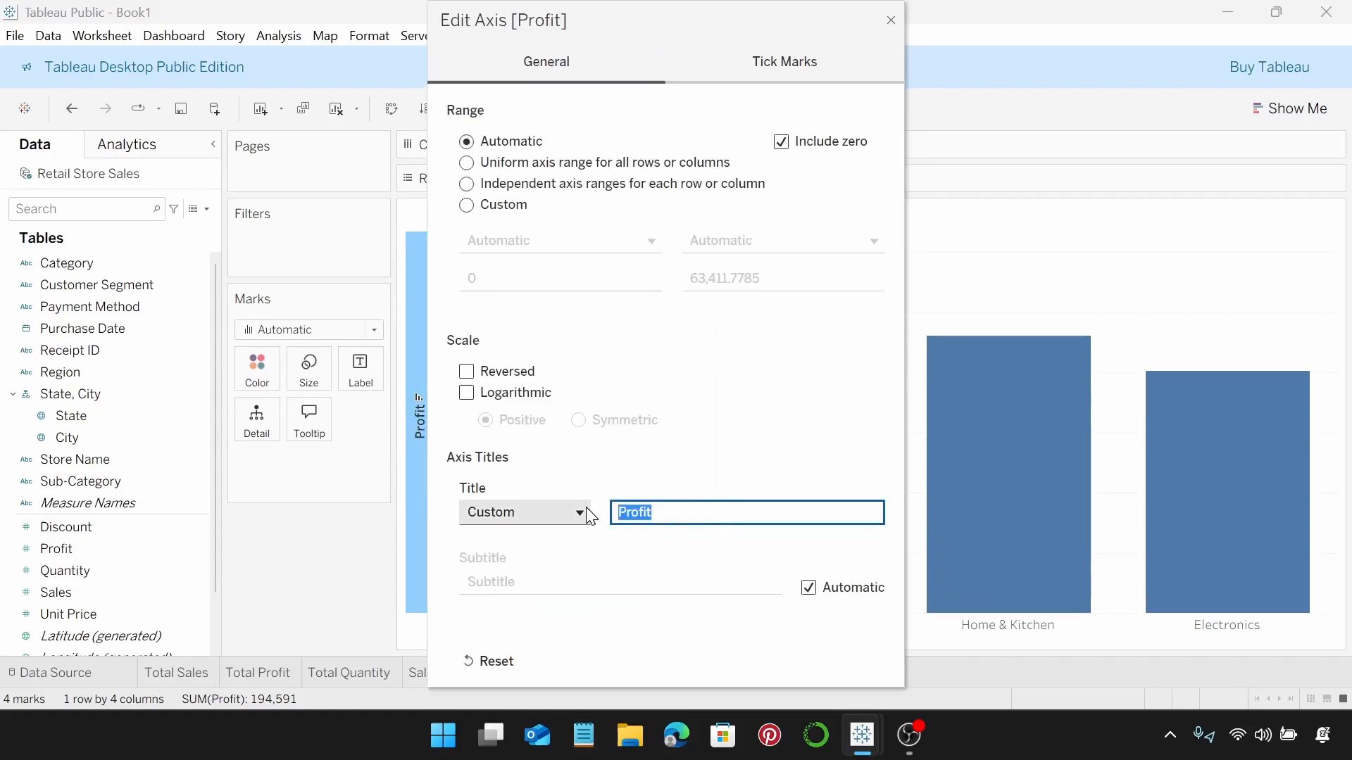
{"action": "key", "text": "BackSpace"}
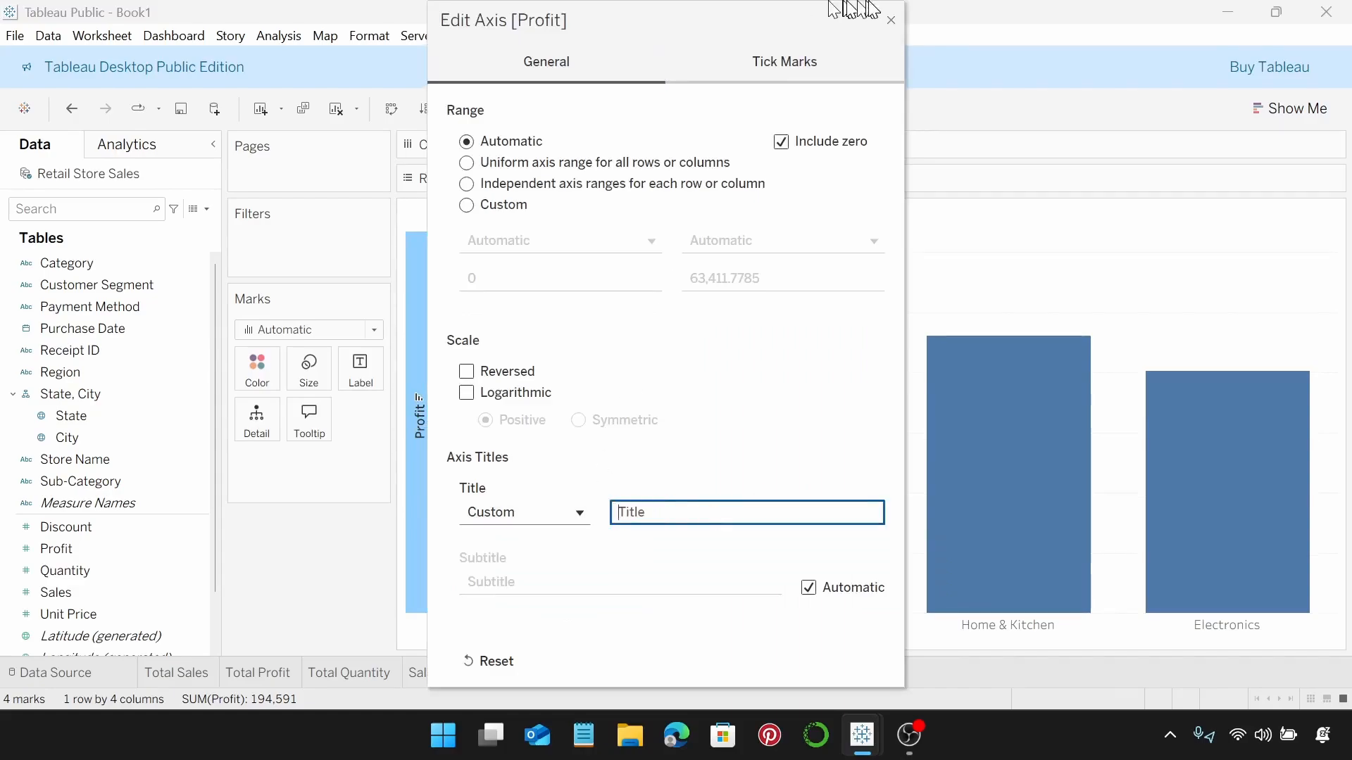
{"action": "left_click", "coordinate": [889, 20]}
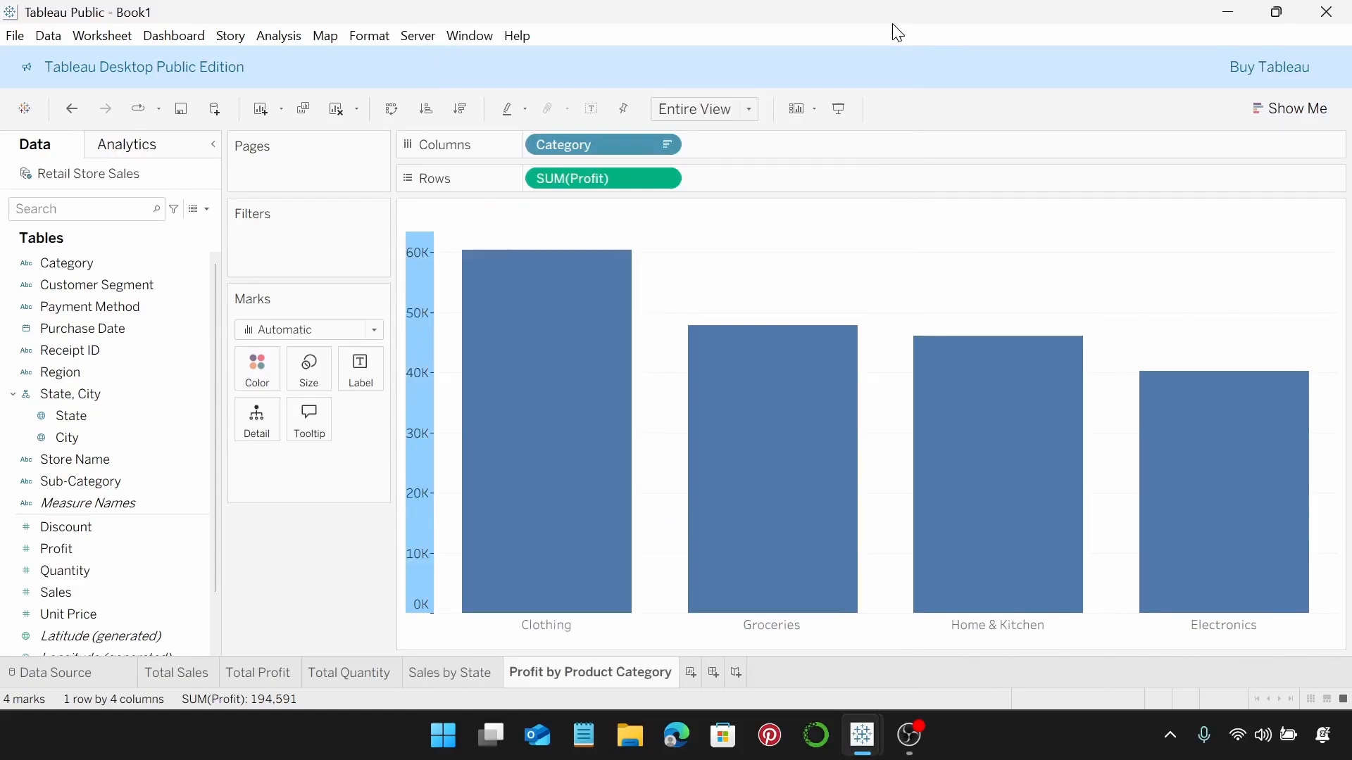
Step: Set the default worksheet shading of the profit chart to the saved custom dark charcoal colour
{"action": "right_click", "coordinate": [911, 289]}
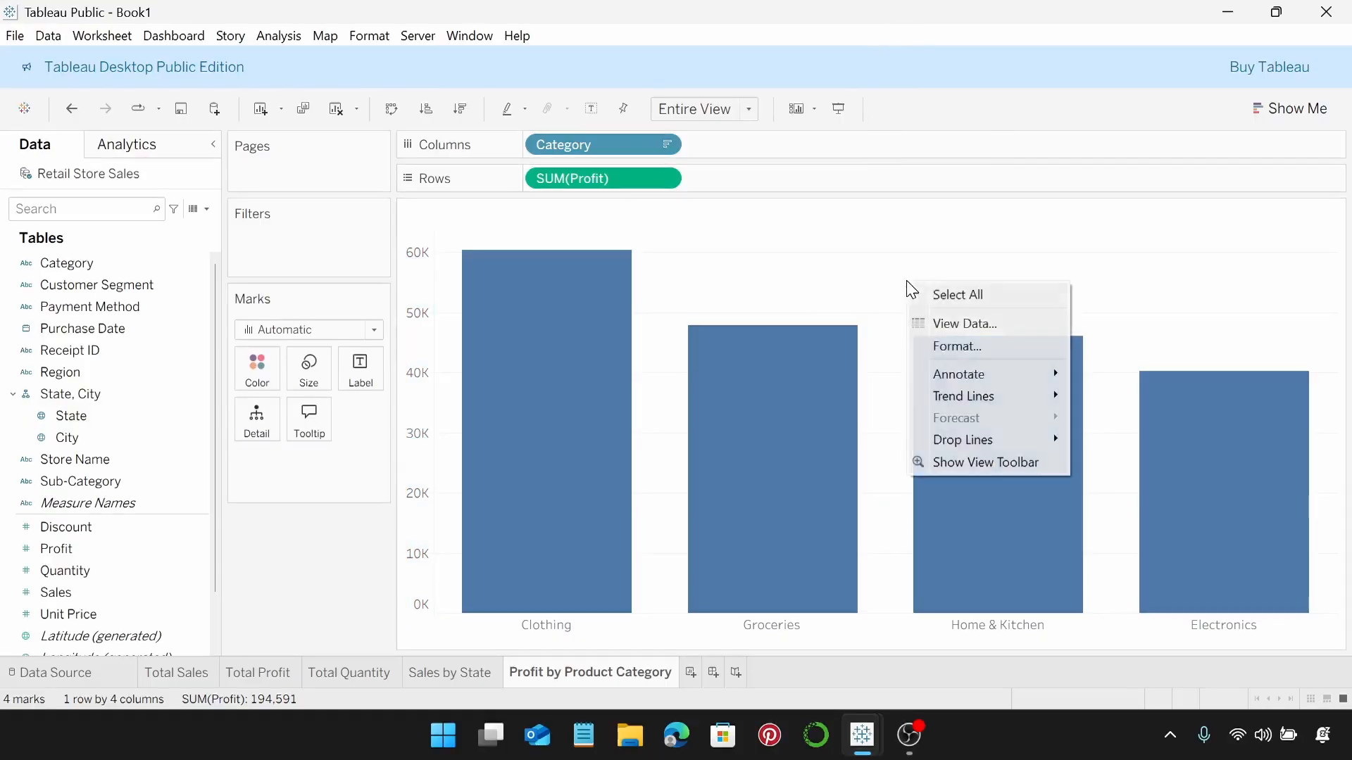
{"action": "left_click", "coordinate": [986, 352]}
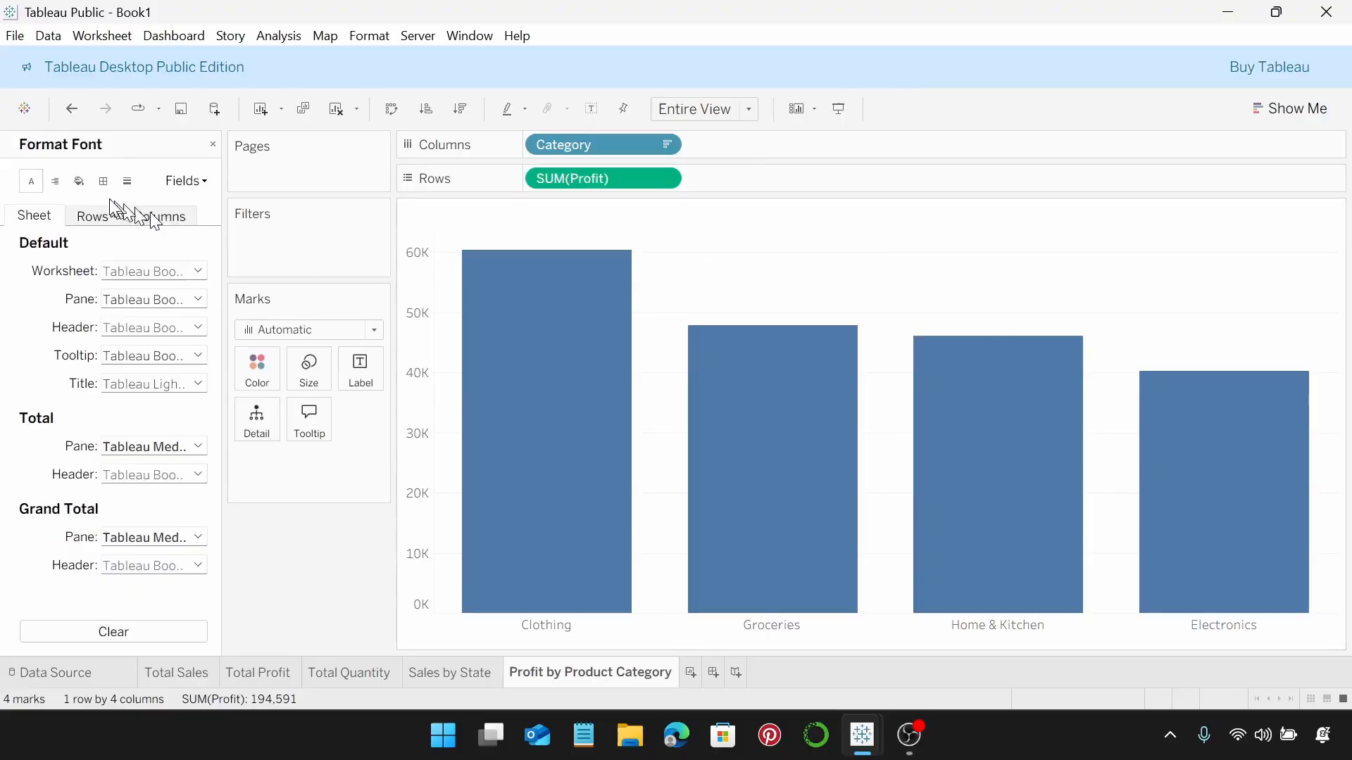
{"action": "left_click", "coordinate": [80, 181]}
{"action": "left_click", "coordinate": [186, 270]}
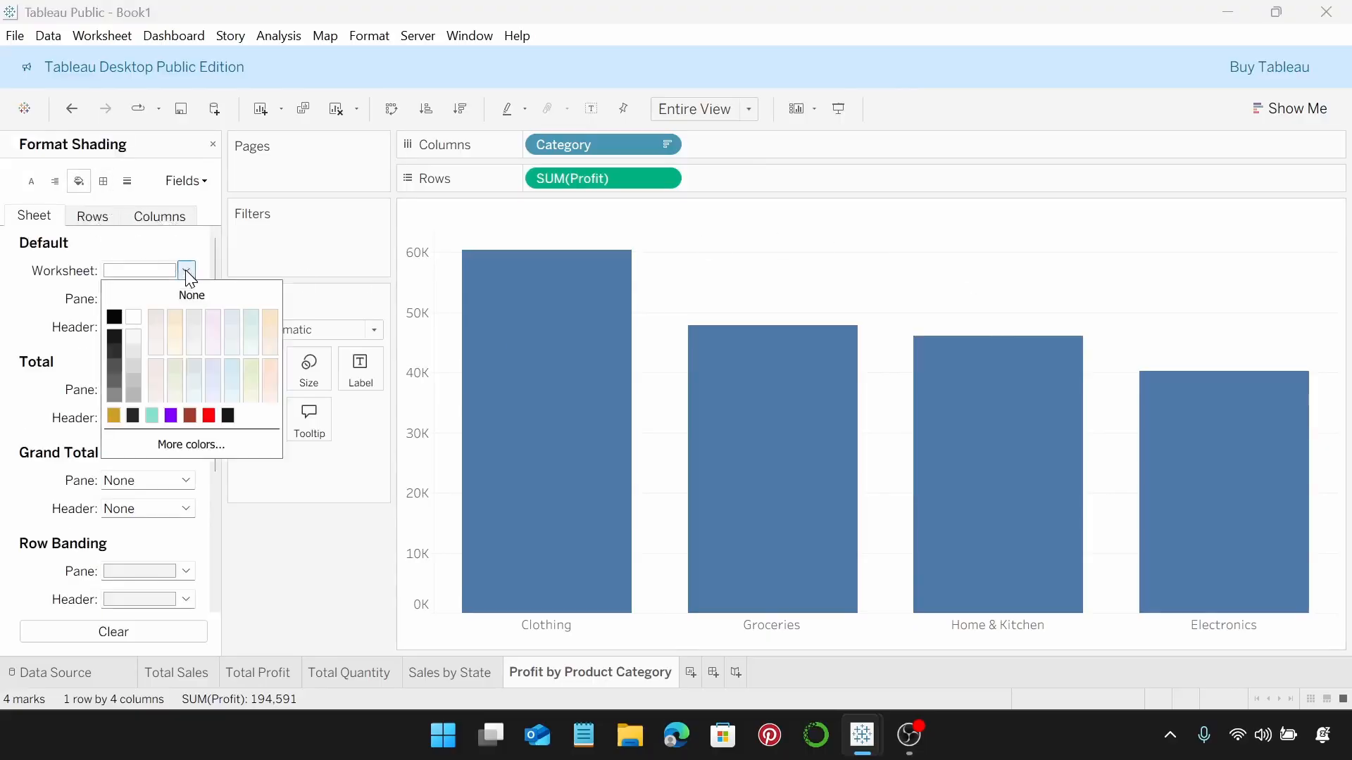
{"action": "left_click", "coordinate": [132, 416]}
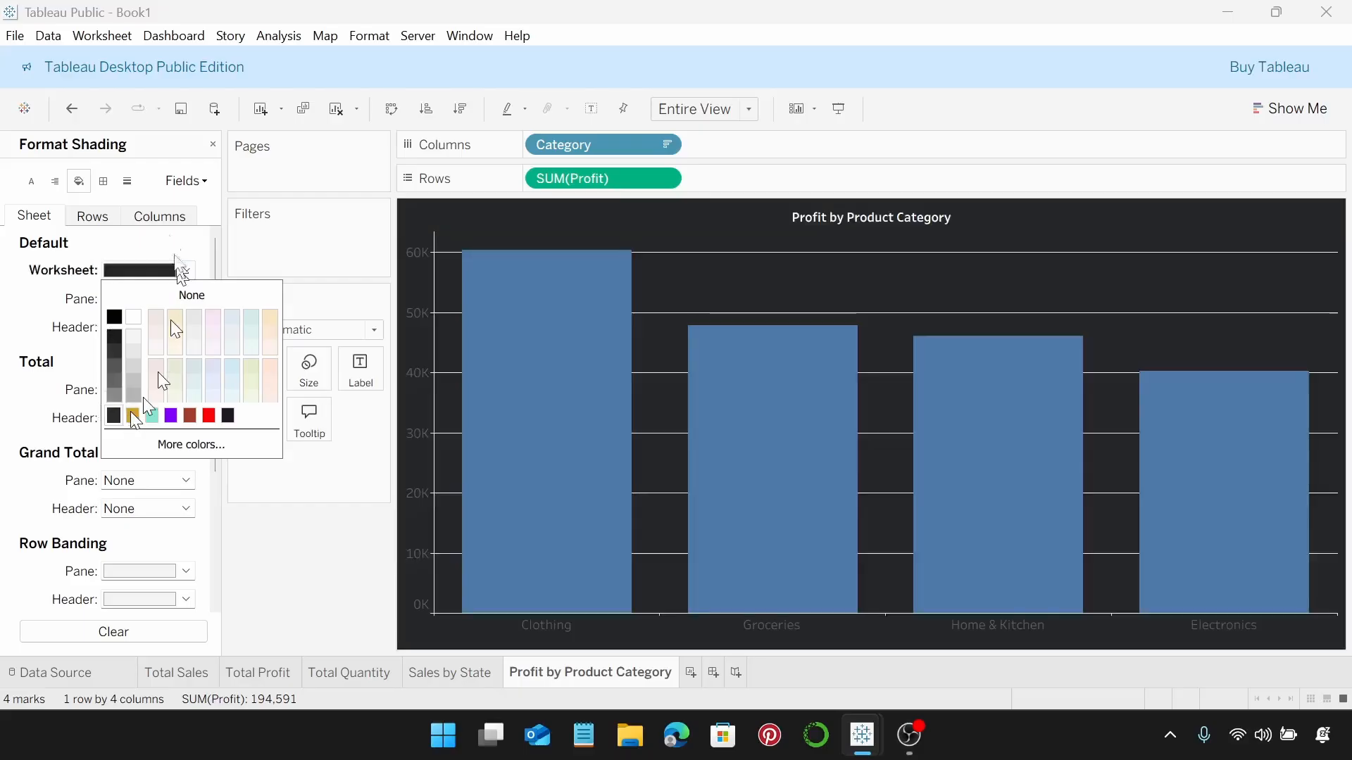
Step: Set the grid lines of the Profit by Product Category sheet to None
{"action": "left_click", "coordinate": [127, 181]}
{"action": "left_click", "coordinate": [128, 181]}
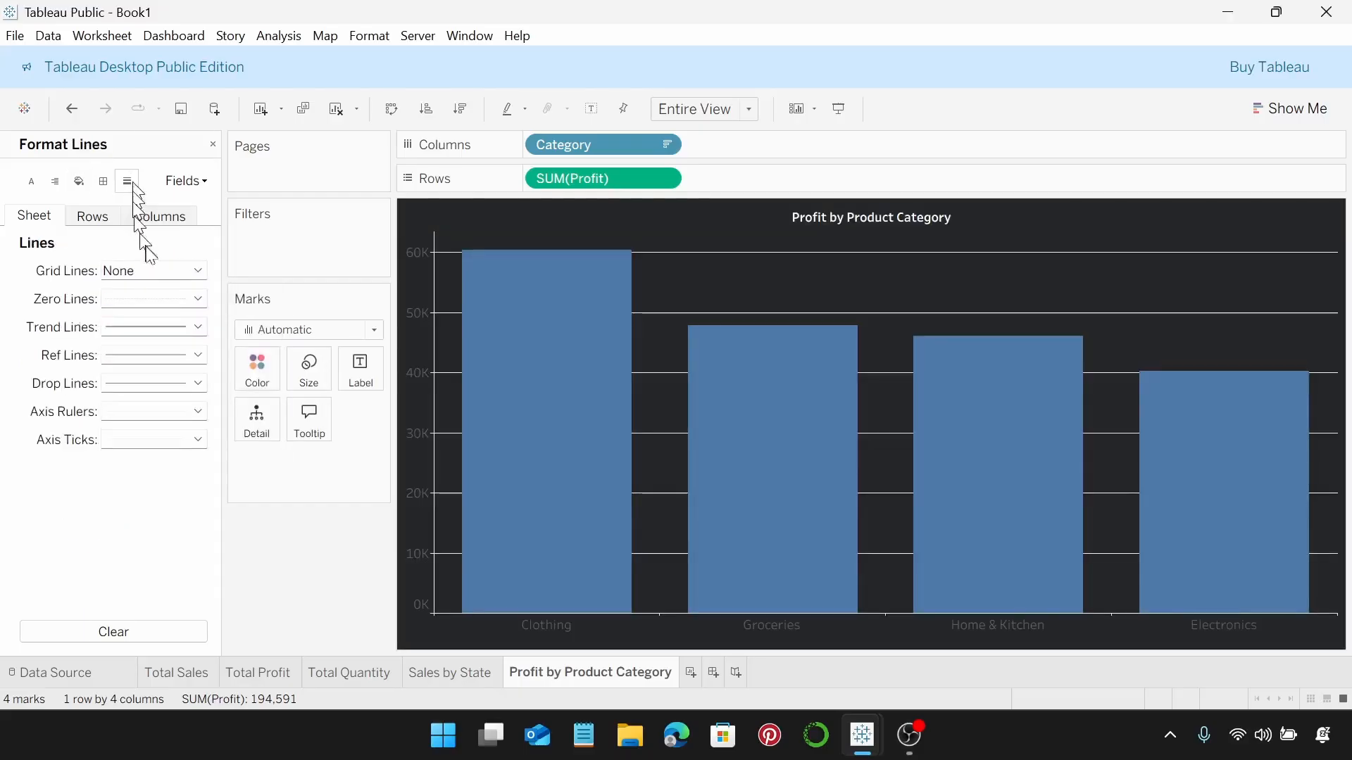
{"action": "left_click", "coordinate": [197, 271]}
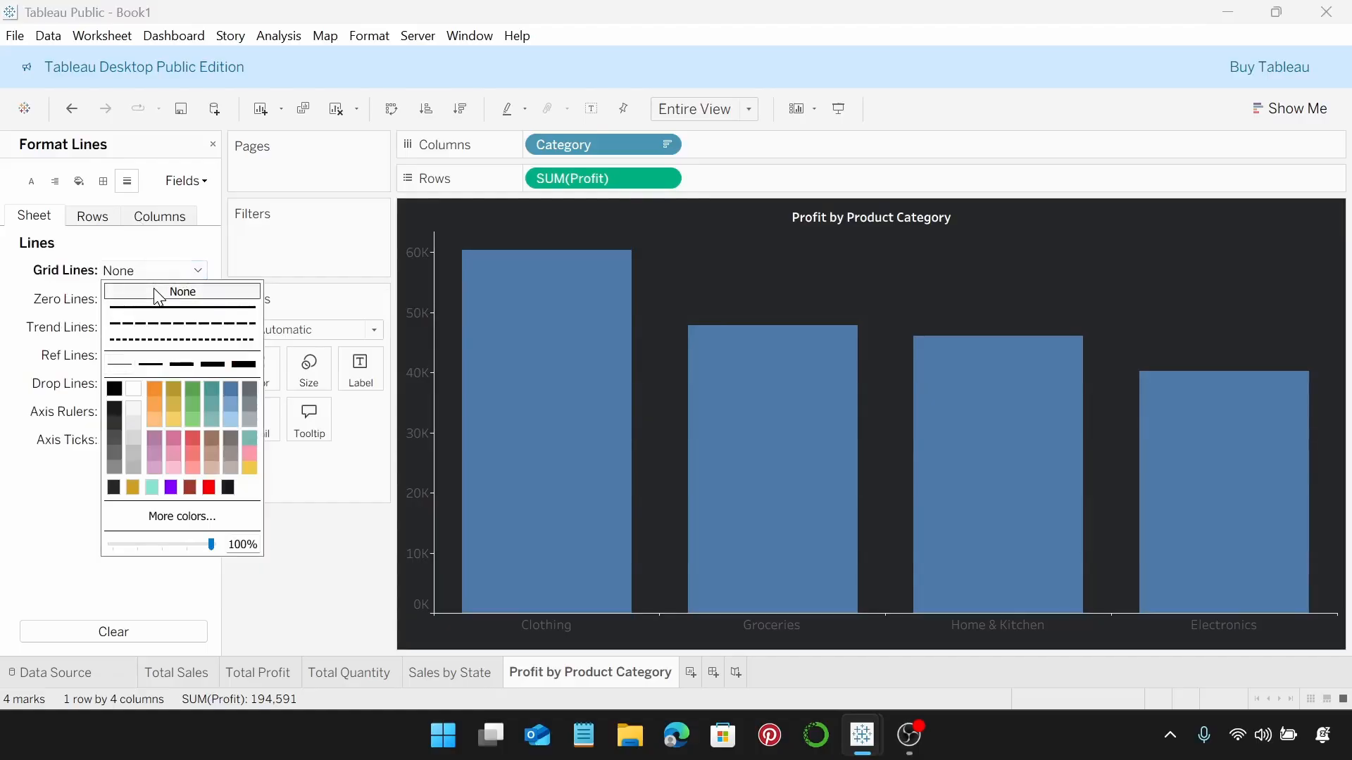
Step: Set the Profit axis labels to font size 8 in white
{"action": "right_click", "coordinate": [424, 339]}
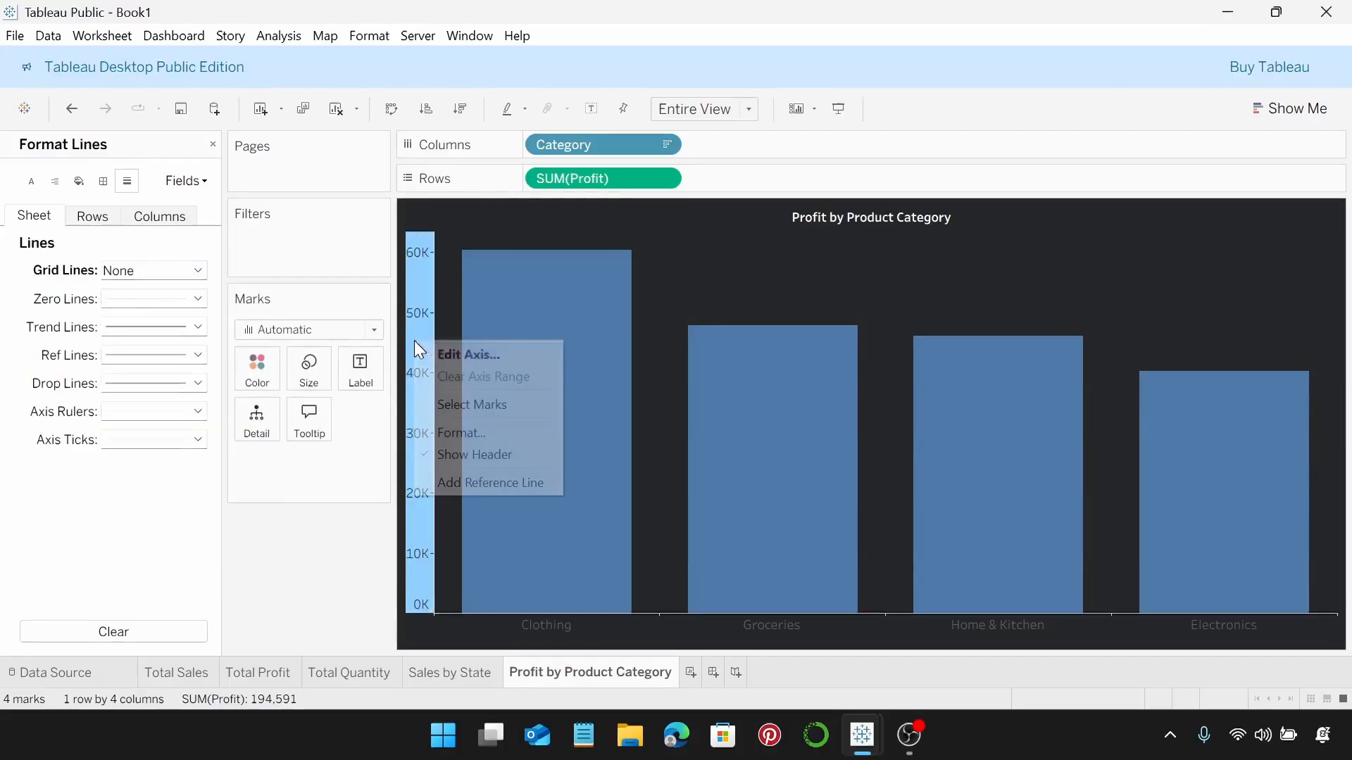
{"action": "left_click", "coordinate": [457, 432]}
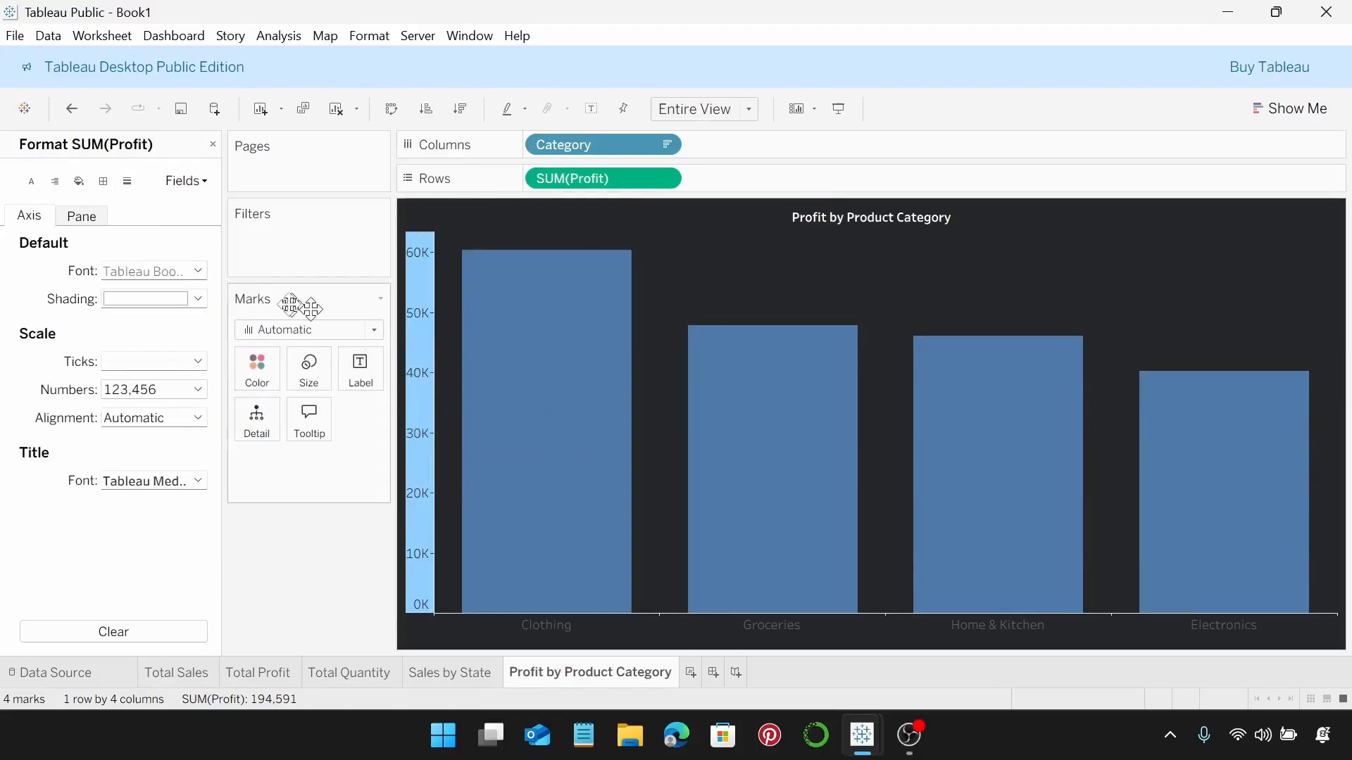
{"action": "left_click", "coordinate": [198, 271]}
{"action": "left_click", "coordinate": [145, 325]}
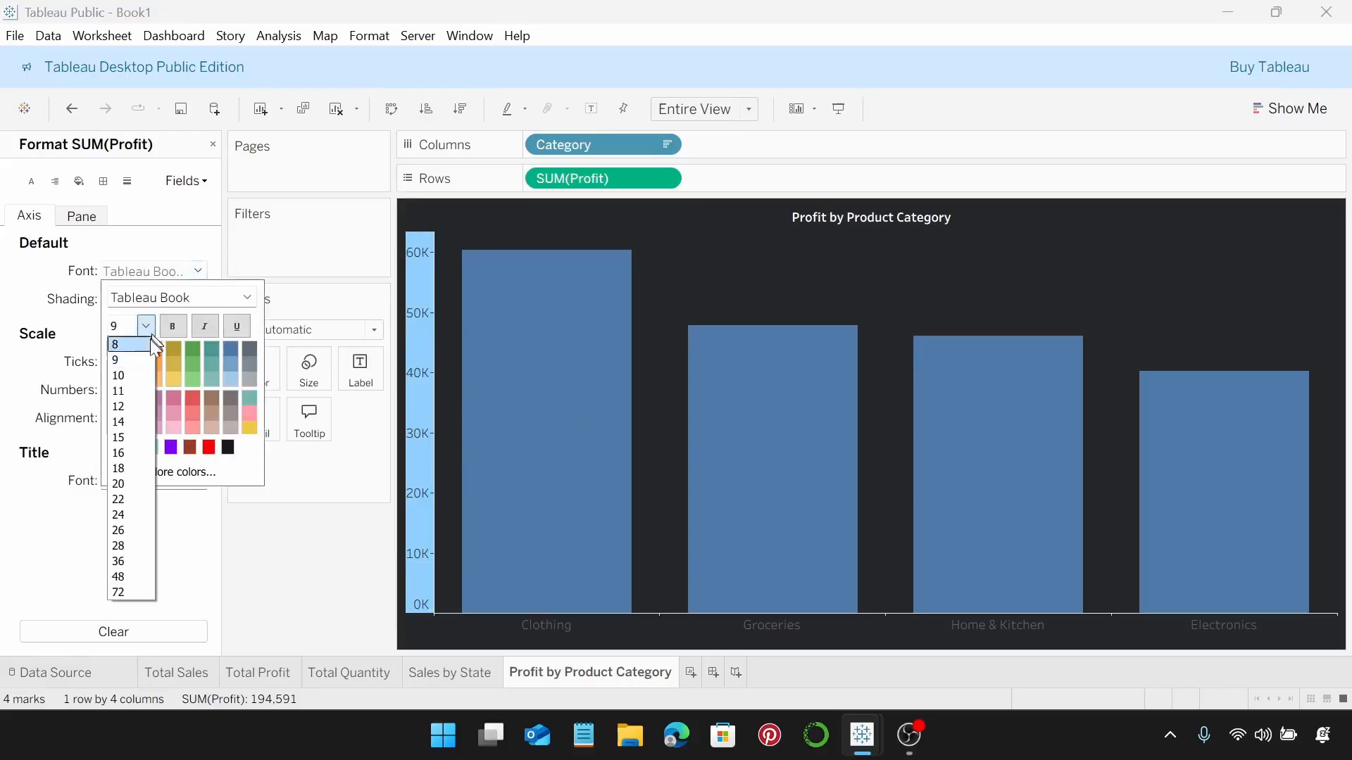
{"action": "left_click", "coordinate": [141, 344]}
{"action": "left_click", "coordinate": [135, 352]}
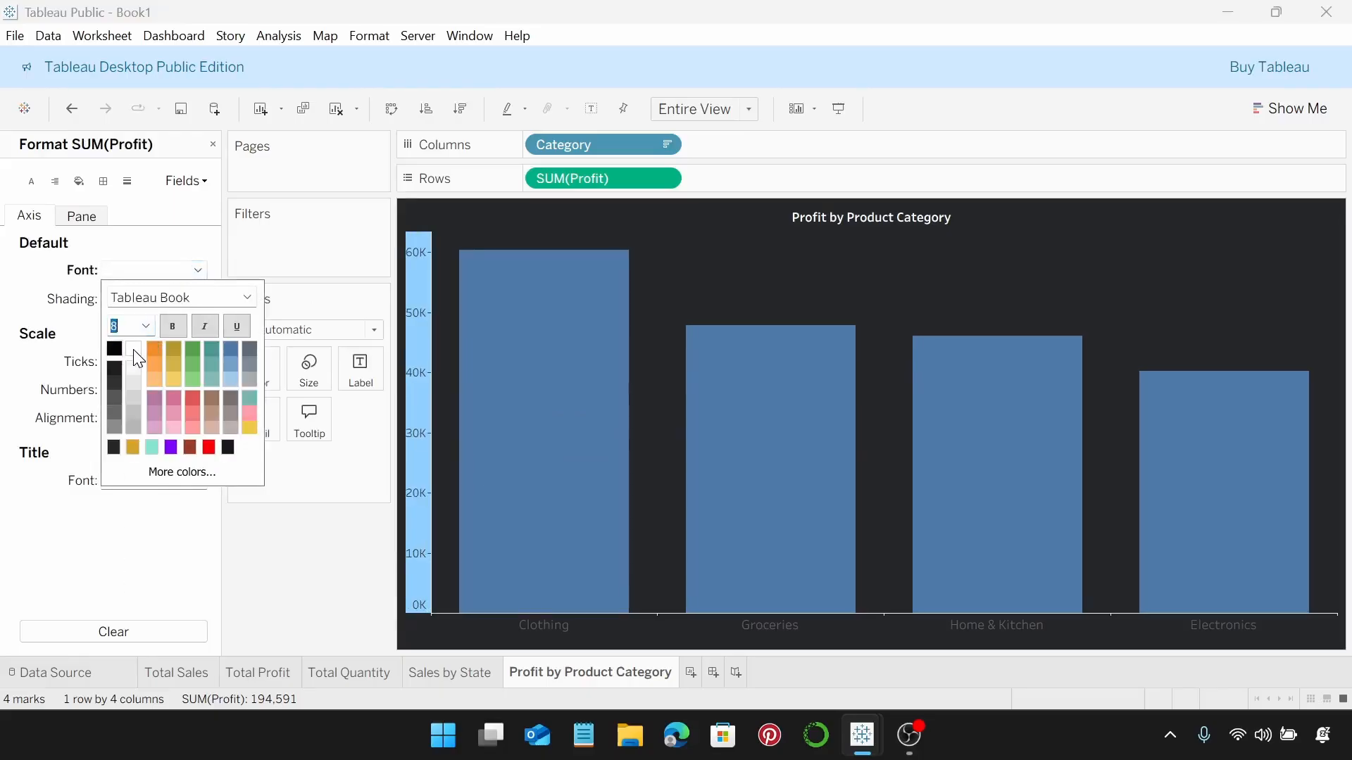
{"action": "left_click", "coordinate": [211, 519]}
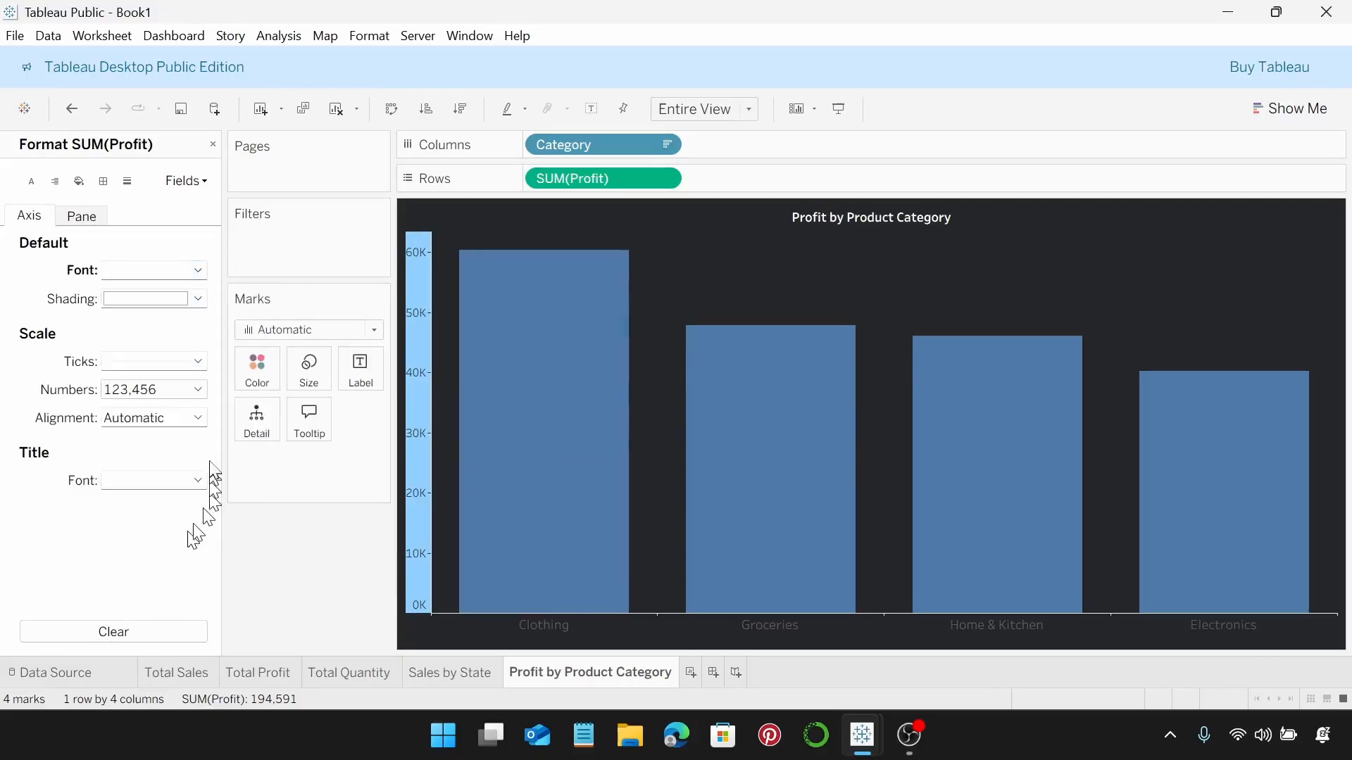
Step: Format the Profit axis numbers as custom currency with 0 decimal places, Thousands (K) display units and a $ prefix
{"action": "left_click", "coordinate": [197, 389]}
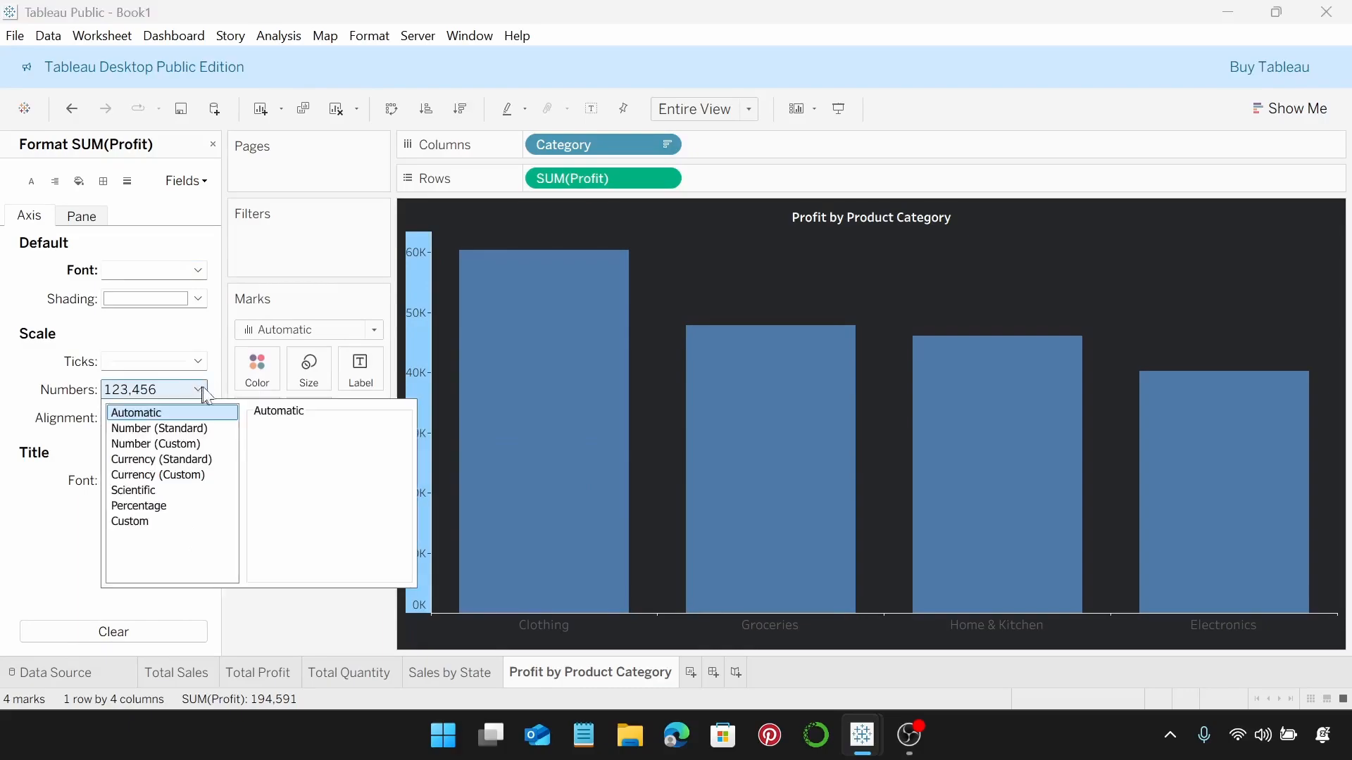
{"action": "left_click", "coordinate": [220, 483]}
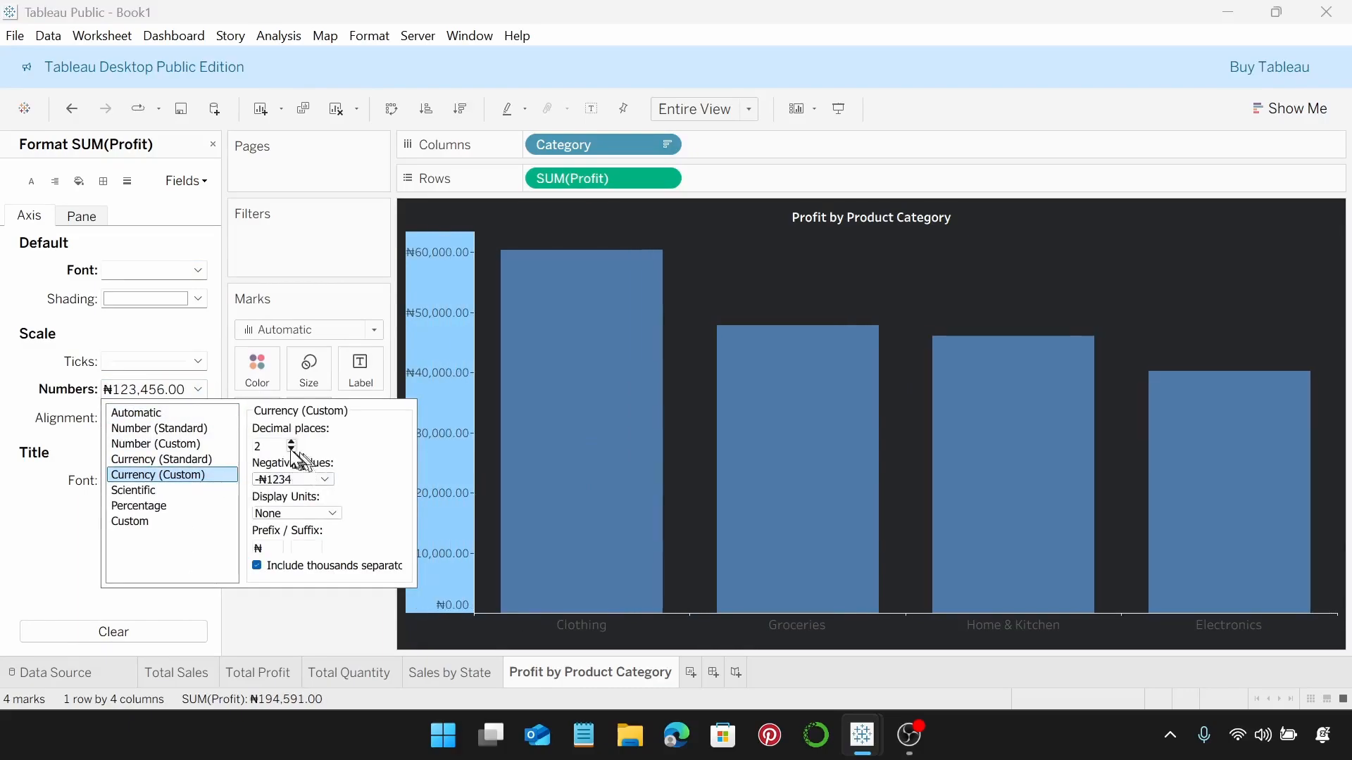
{"action": "left_click", "coordinate": [322, 514]}
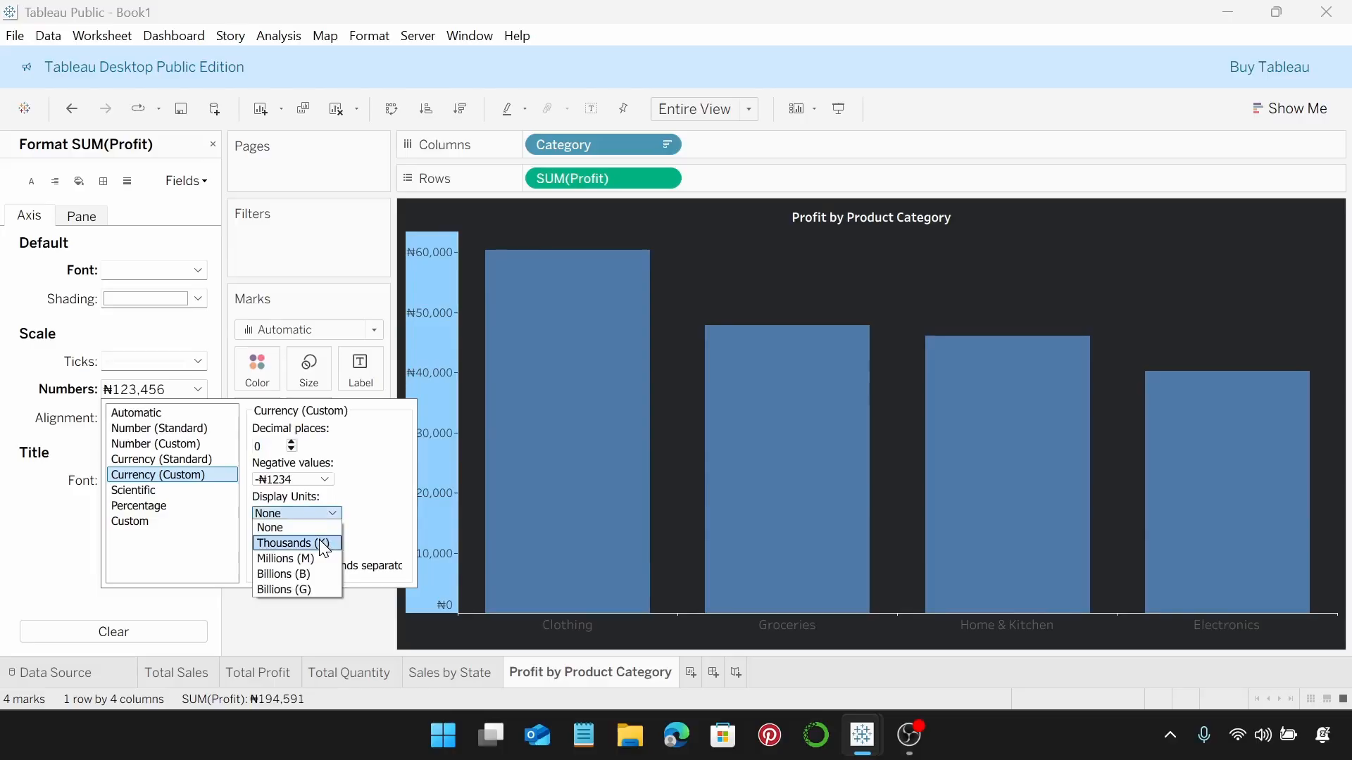
{"action": "left_click", "coordinate": [324, 543]}
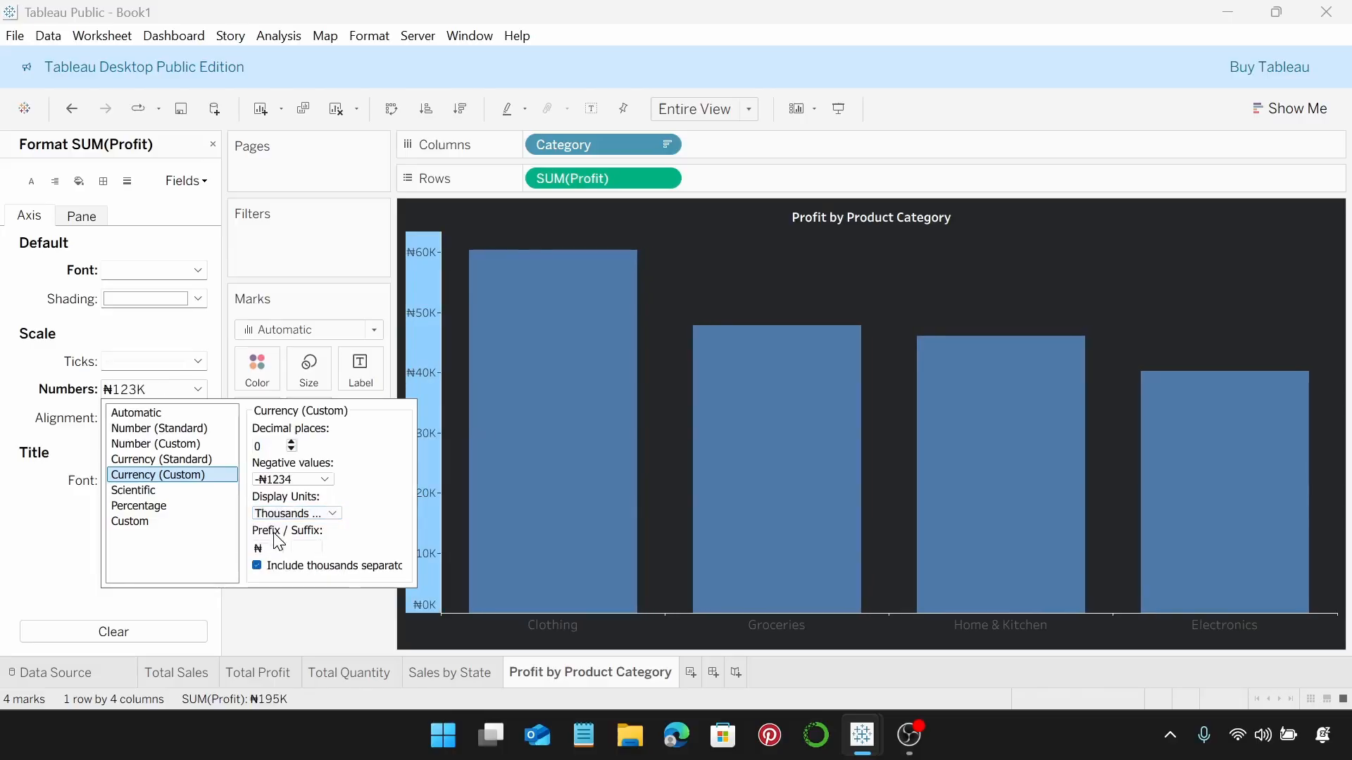
{"action": "key", "text": "BackSpace"}
{"action": "type", "text": "$"}
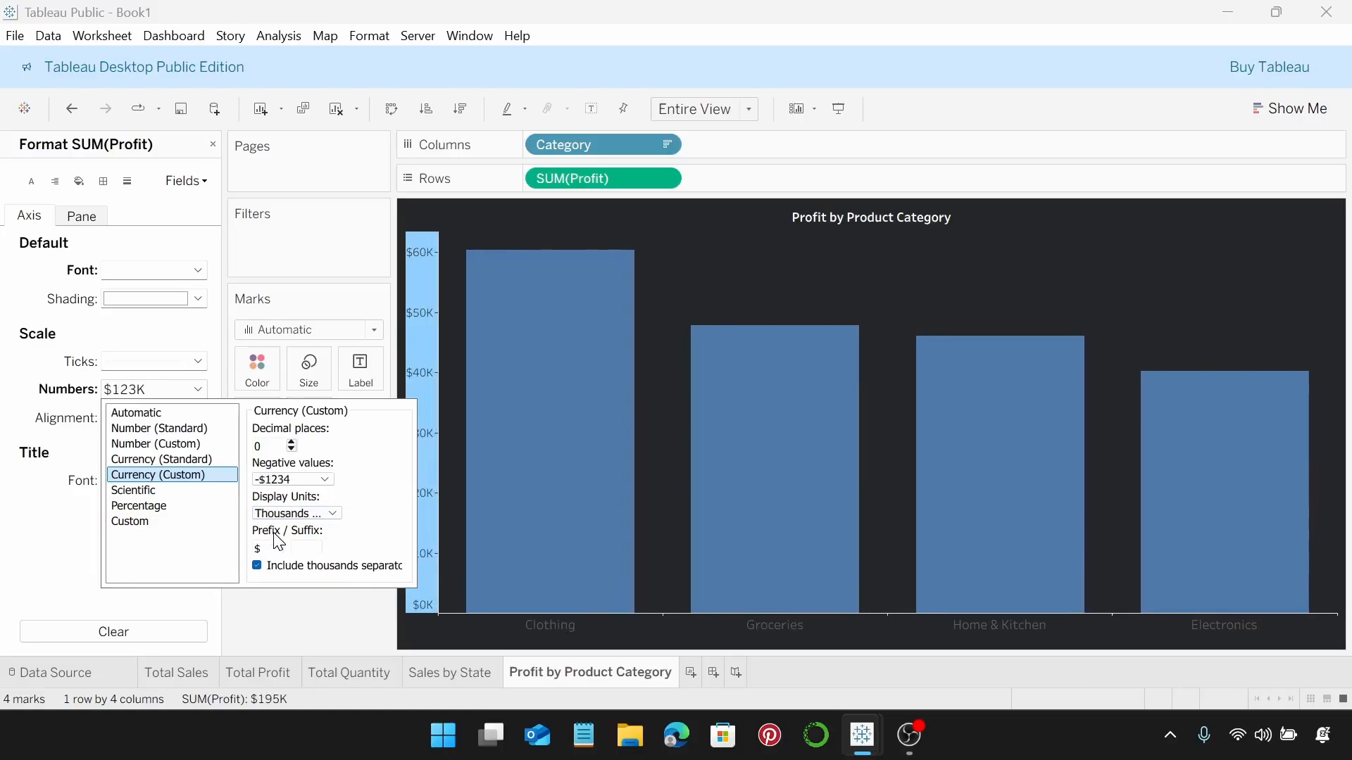
{"action": "left_click", "coordinate": [311, 622]}
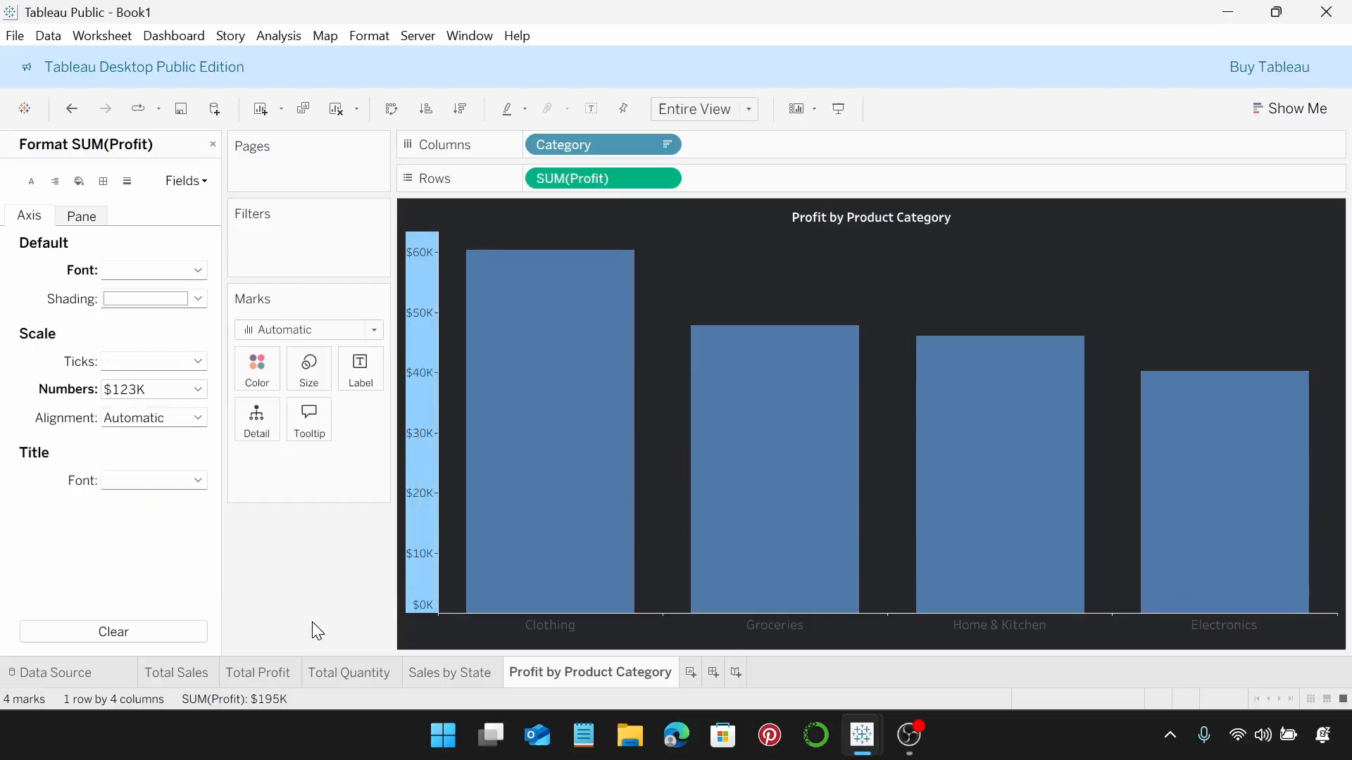
Step: Set the Category header labels below the bars to font size 8 in white
{"action": "left_click", "coordinate": [539, 637]}
{"action": "left_click", "coordinate": [186, 272]}
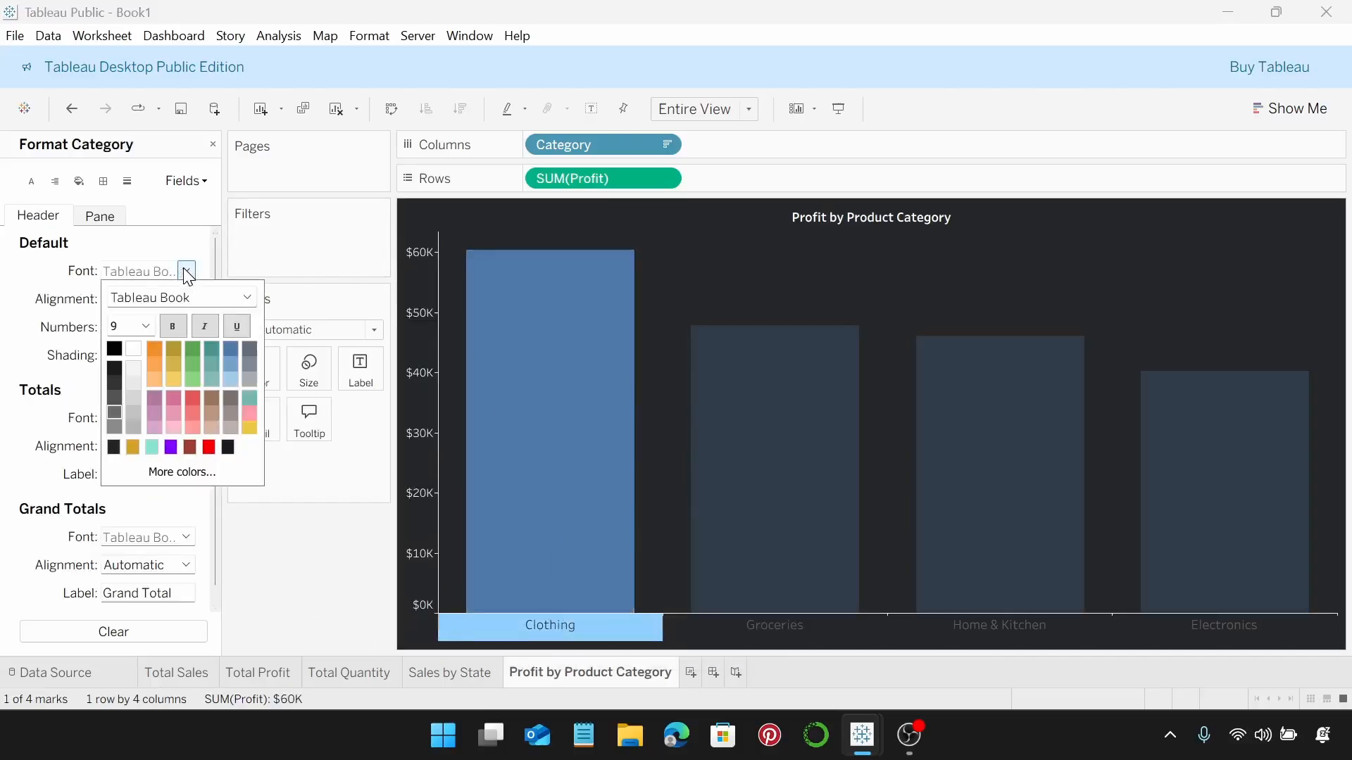
{"action": "left_click", "coordinate": [146, 326]}
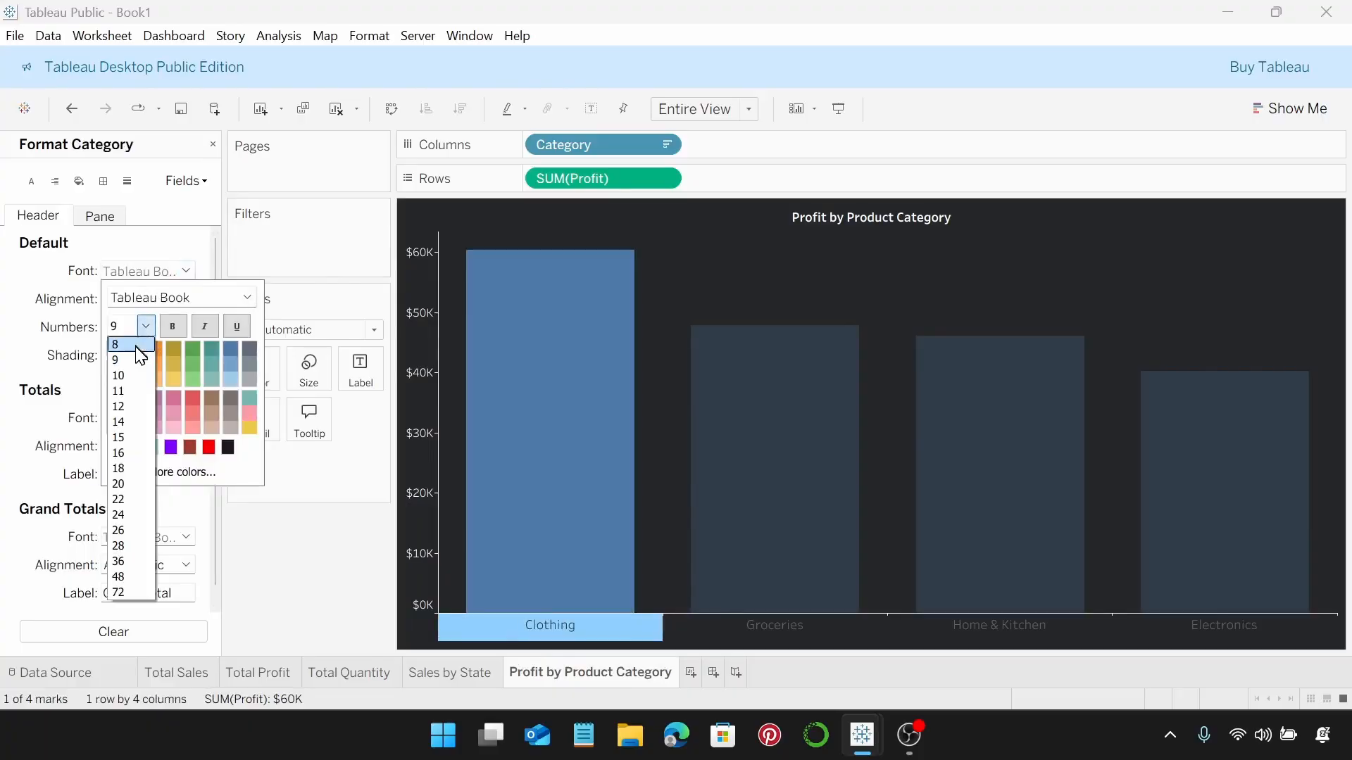
{"action": "left_click", "coordinate": [138, 343]}
{"action": "left_click", "coordinate": [134, 348]}
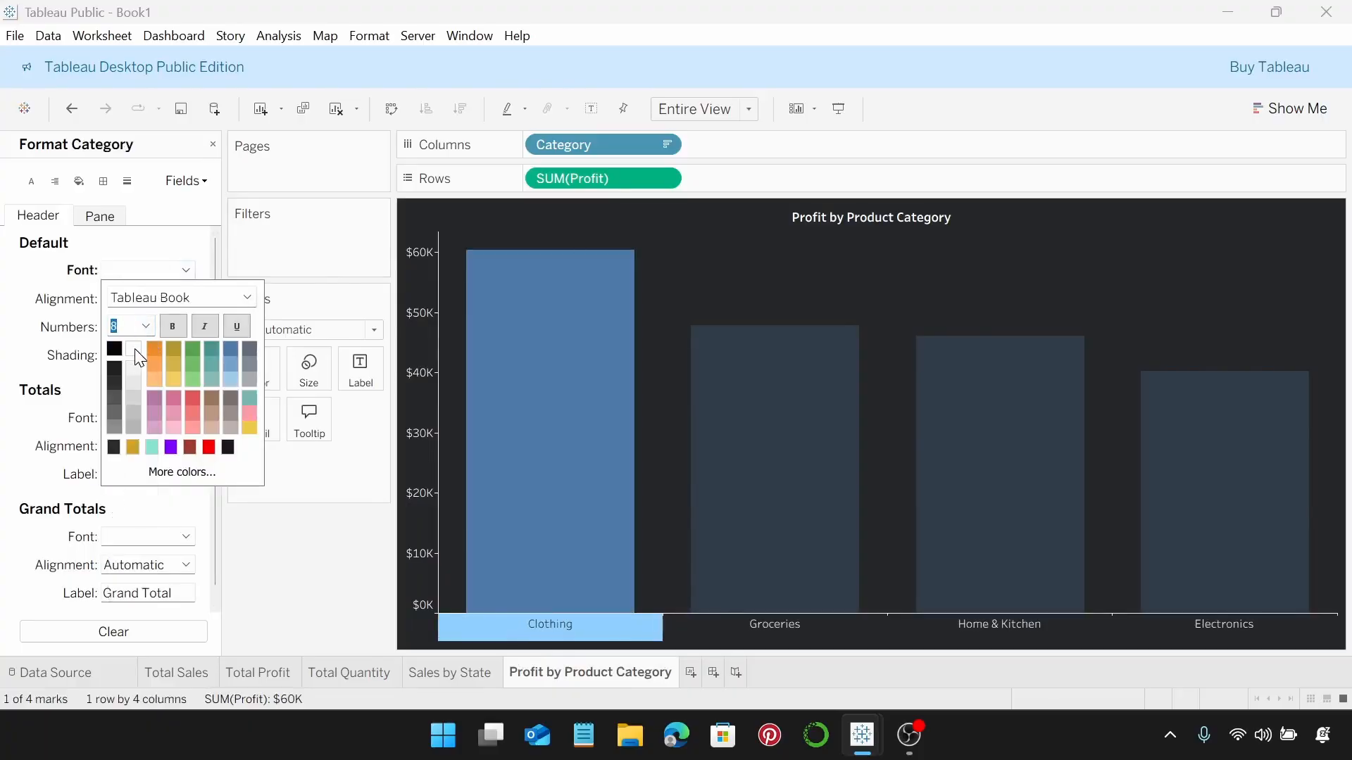
{"action": "left_click", "coordinate": [242, 590]}
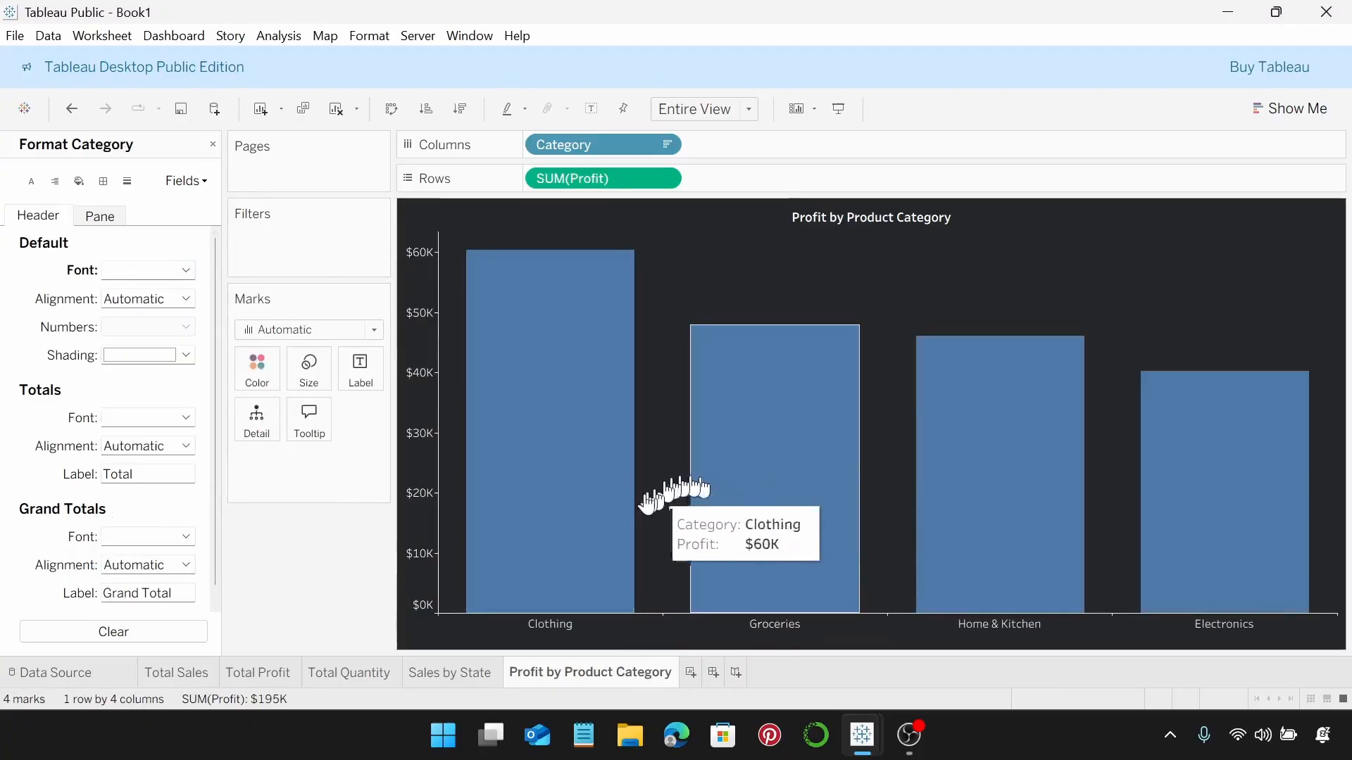
Step: Change the bar color of the Profit by Product Category chart to the custom gold swatch
{"action": "left_click", "coordinate": [253, 377]}
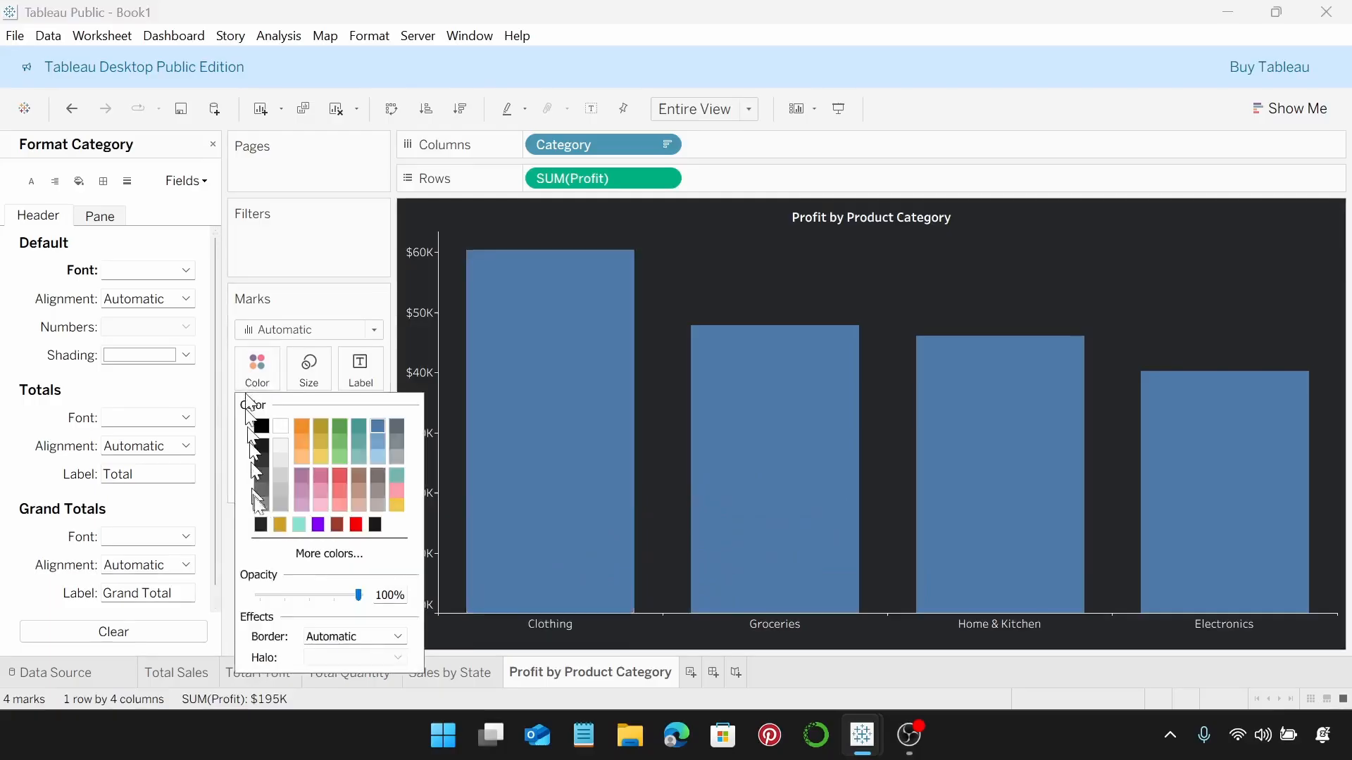
{"action": "left_click", "coordinate": [279, 525]}
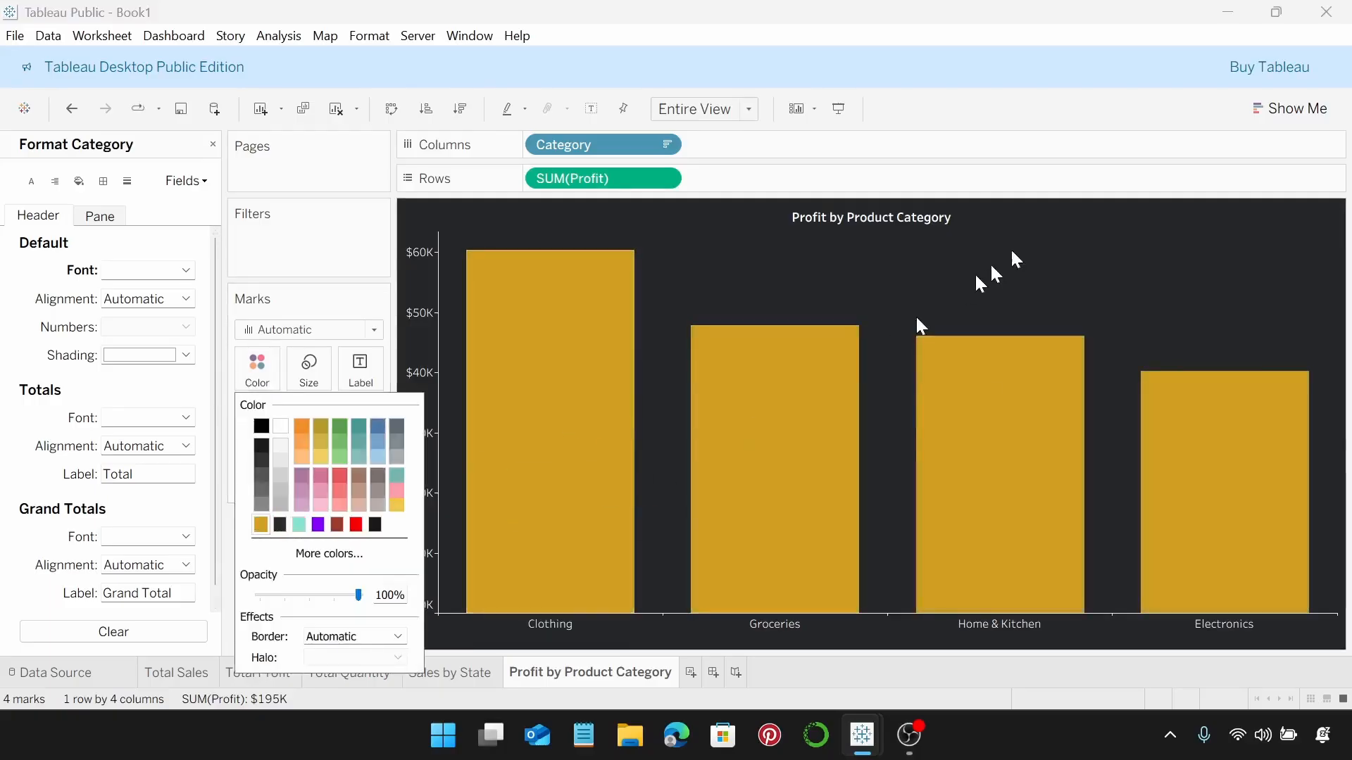
{"action": "left_click", "coordinate": [1063, 263]}
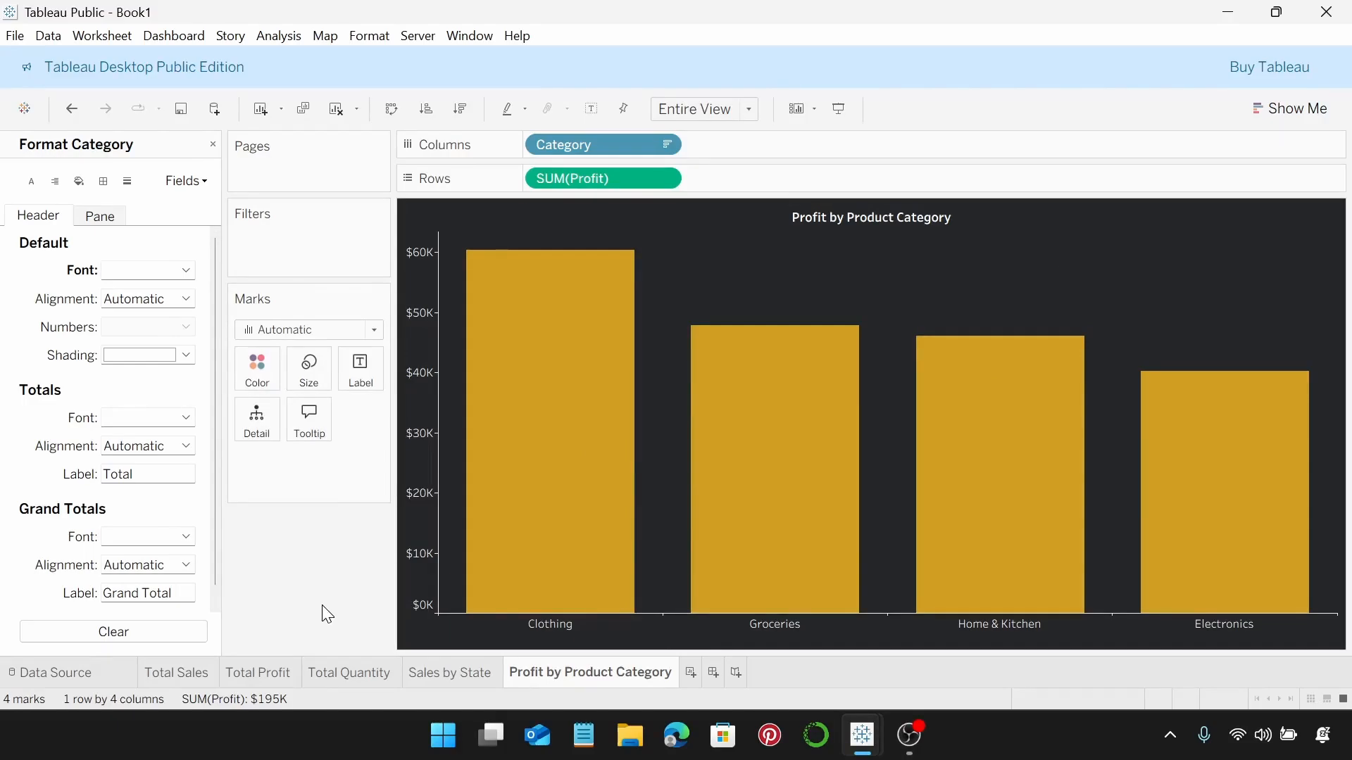
Step: Add a new worksheet and name it Sales by Category and Sub-Category
{"action": "left_click", "coordinate": [690, 674]}
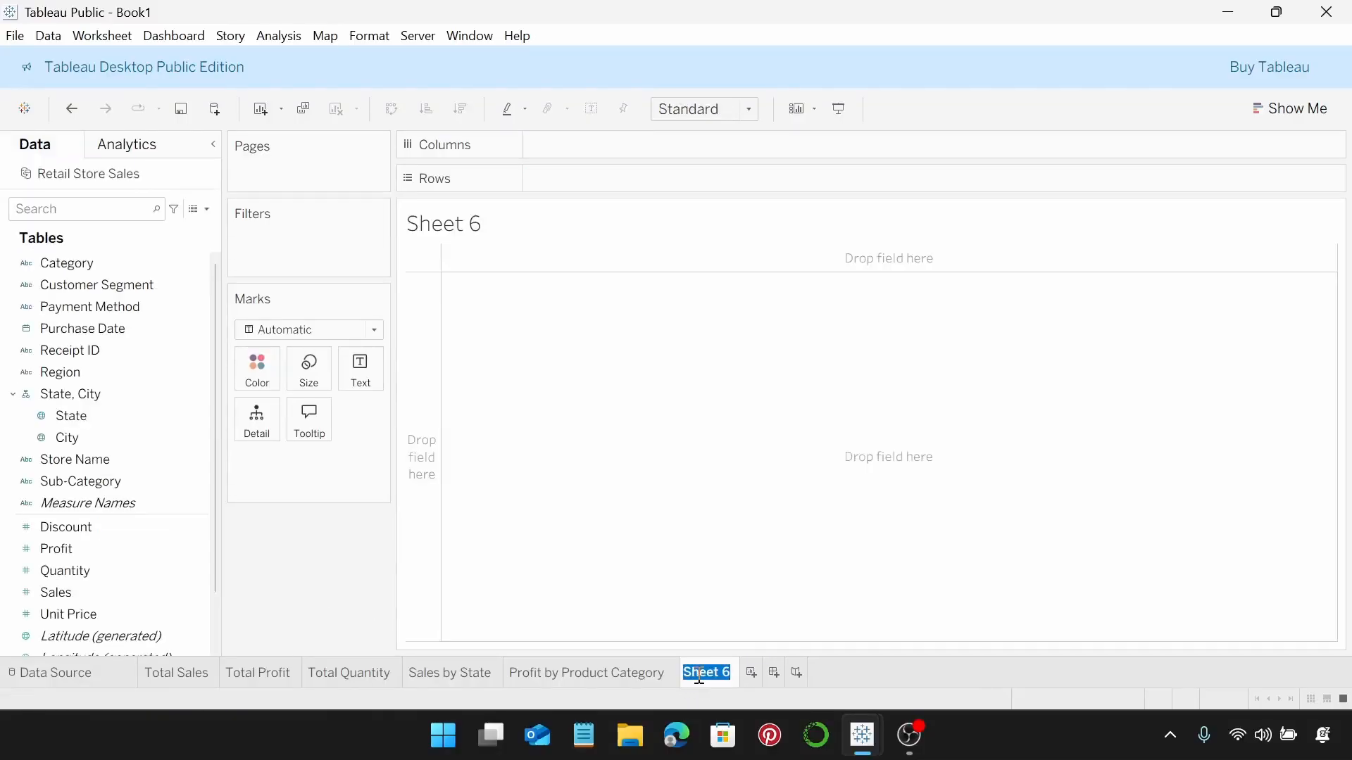
{"action": "type", "text": "Sales by "}
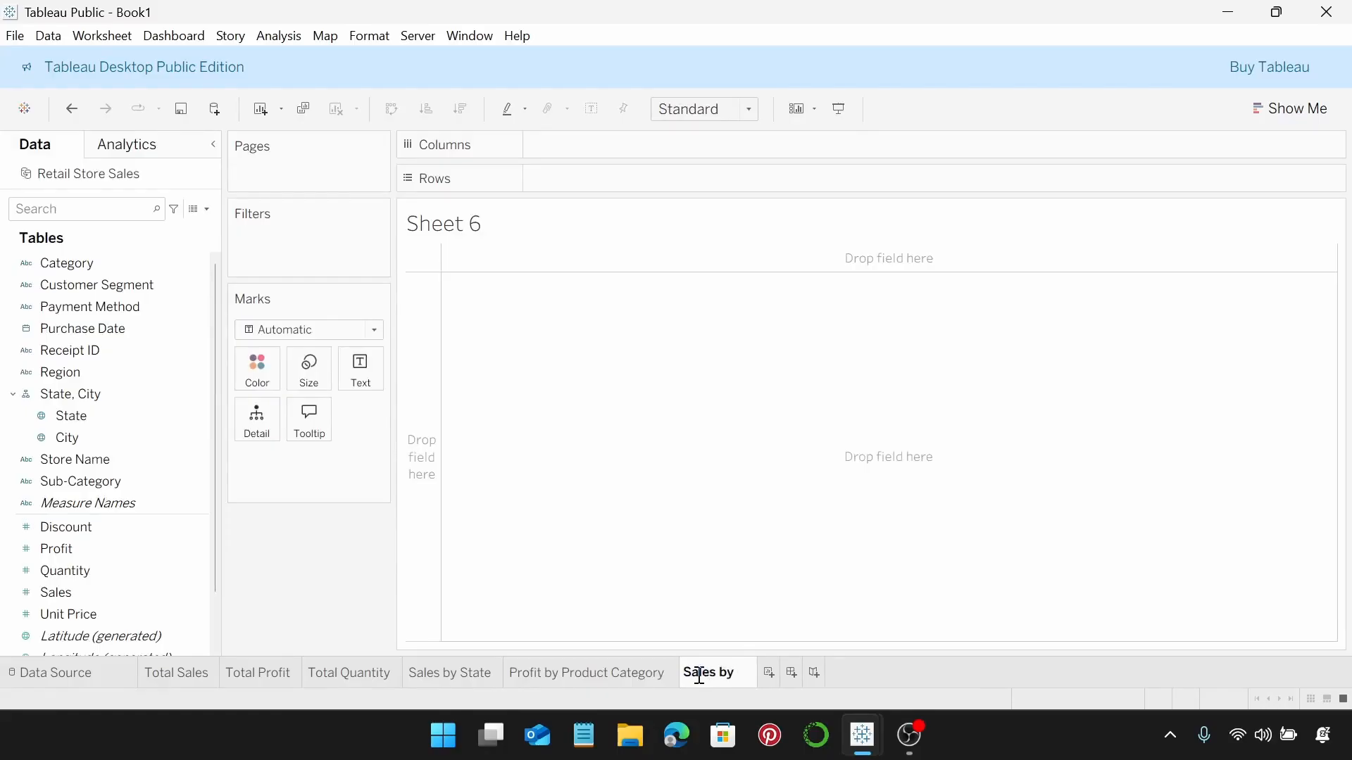
{"action": "type", "text": "Cat"}
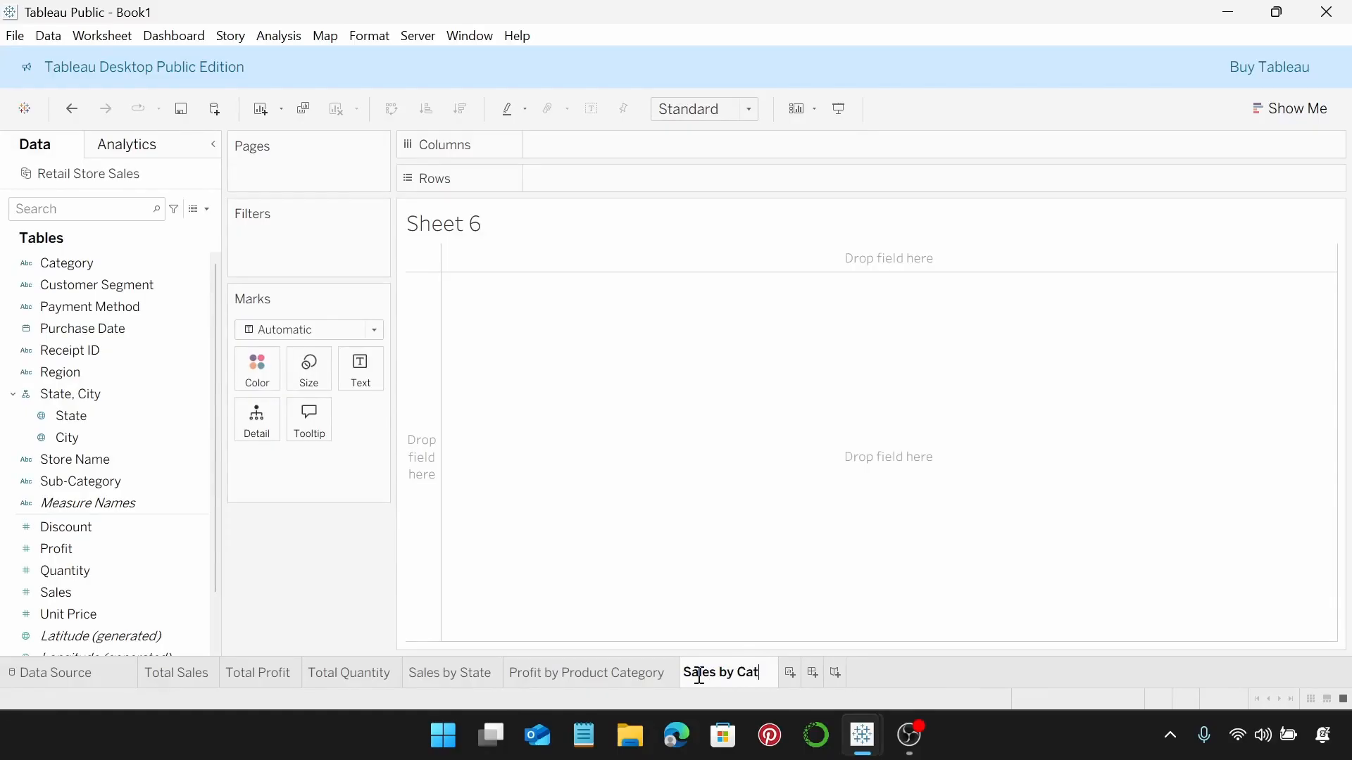
{"action": "type", "text": "egory"}
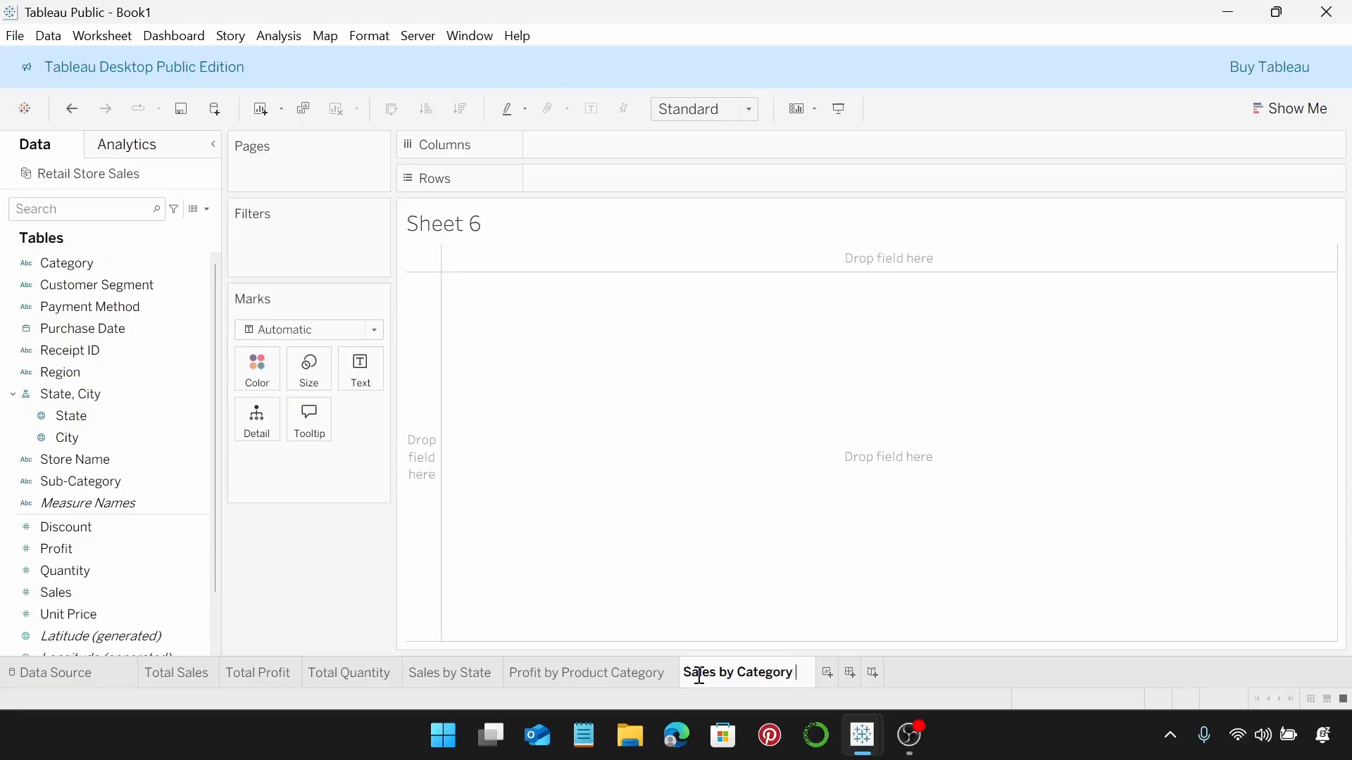
{"action": "type", "text": " and Sub-"}
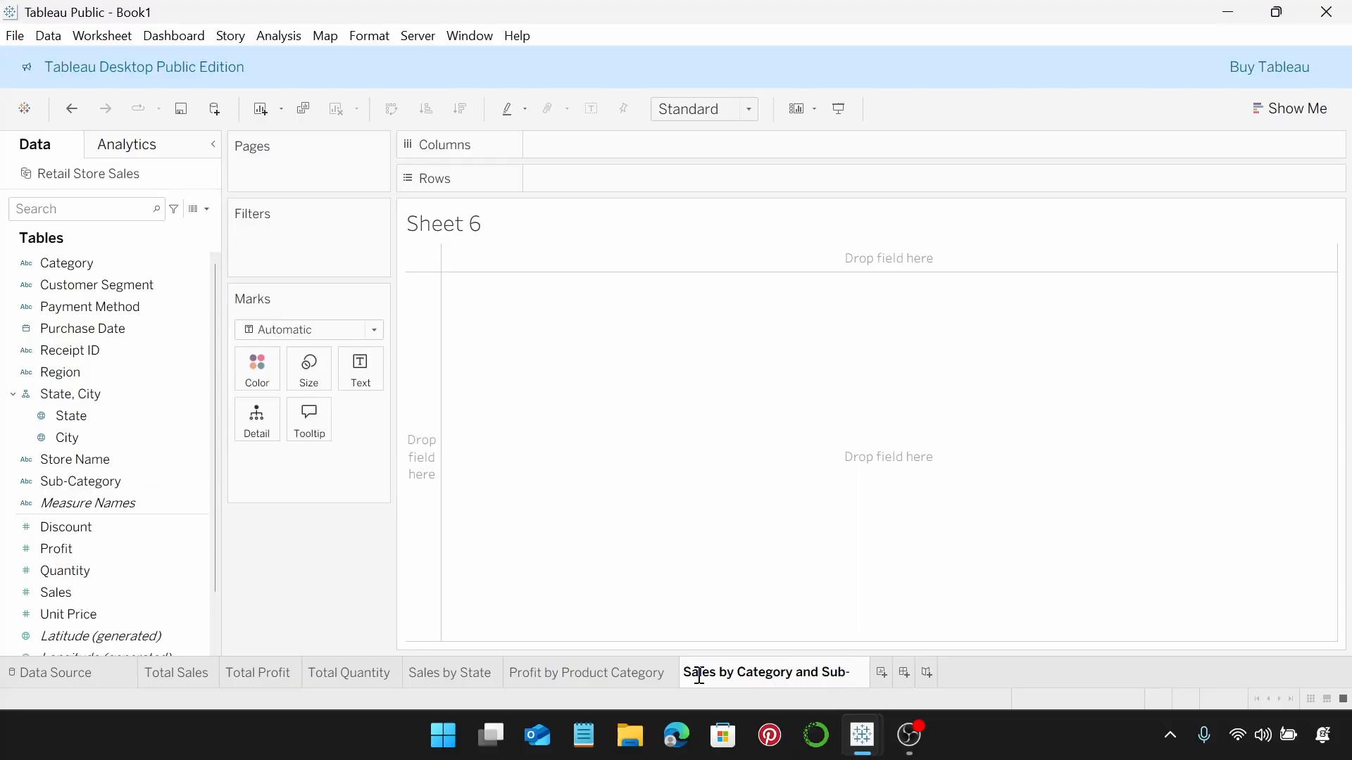
{"action": "type", "text": "Category"}
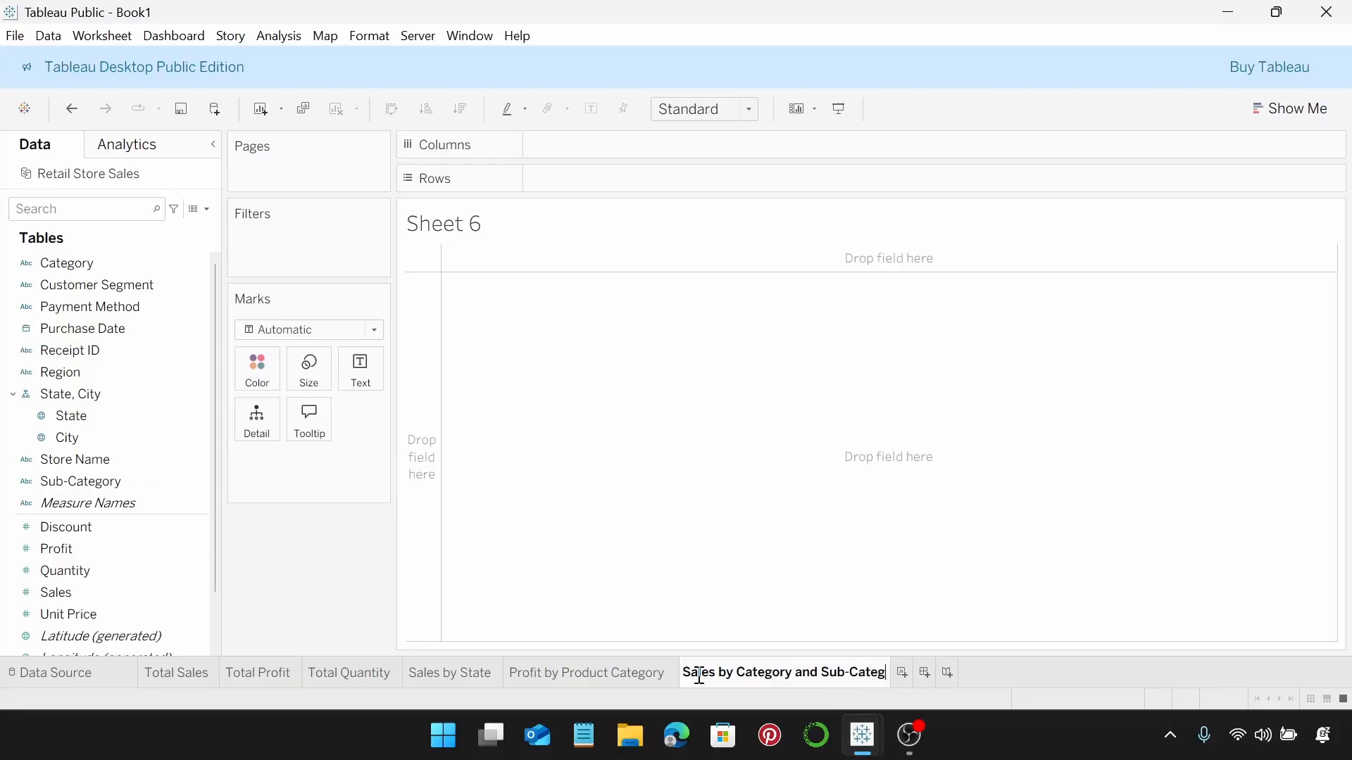
{"action": "key", "text": "Return"}
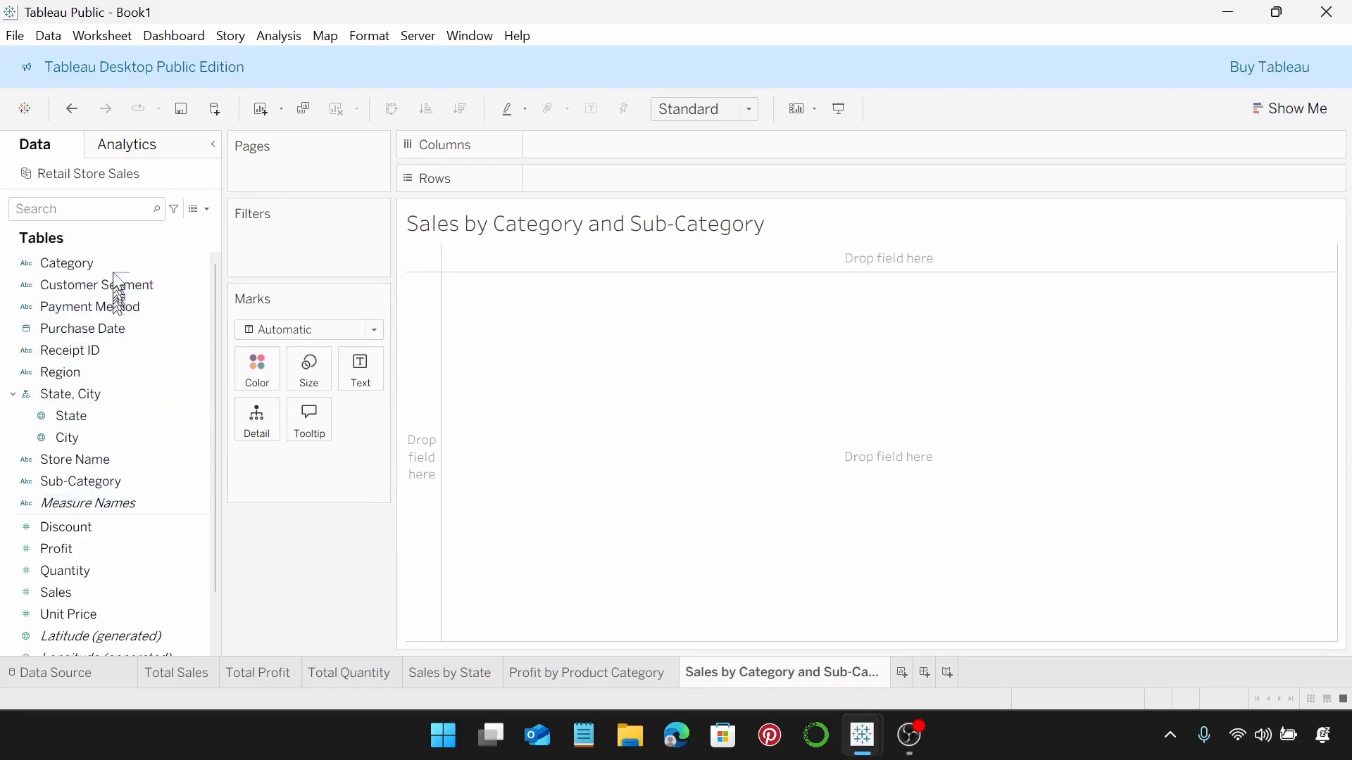
Step: Build a horizontal bar chart of Sales by Category sorted in descending order, fitted to Entire View
{"action": "left_click_drag", "start_coordinate": [113, 266], "coordinate": [619, 186]}
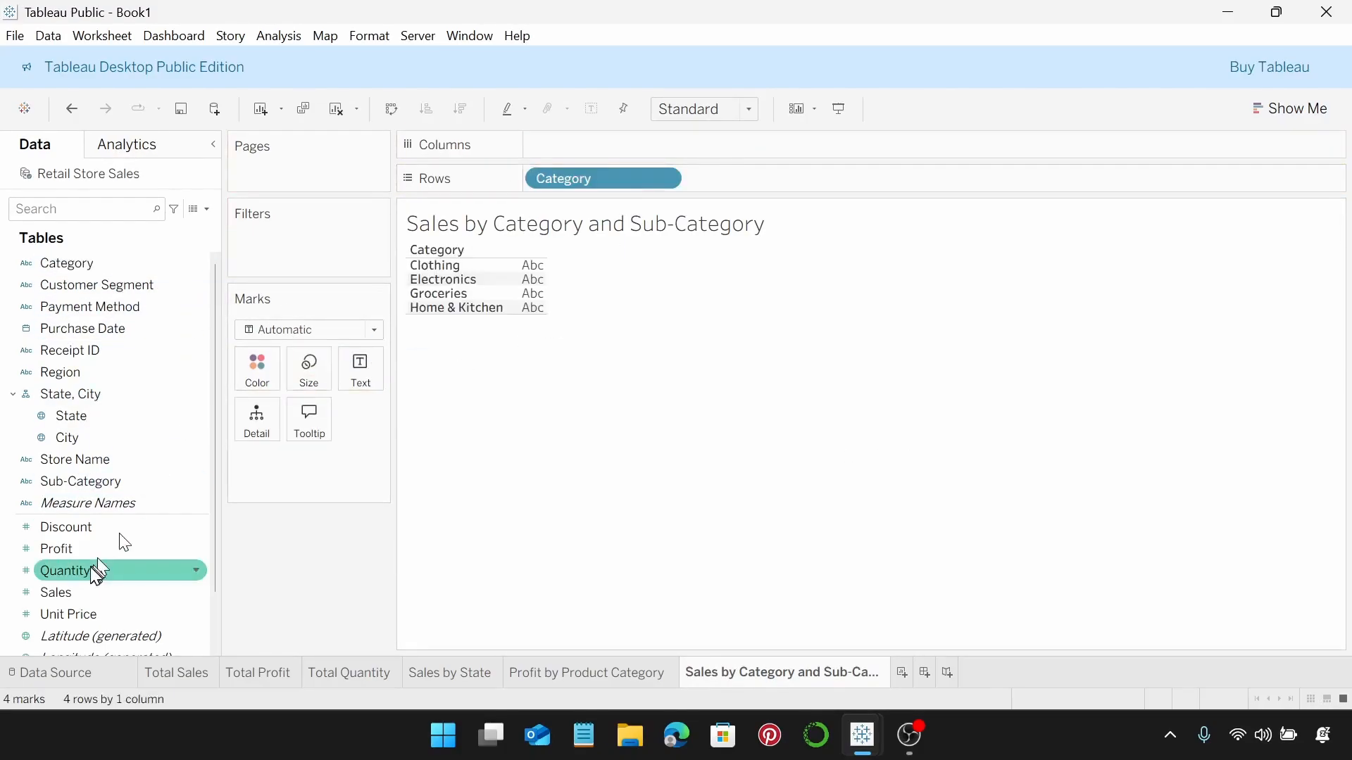
{"action": "left_click_drag", "start_coordinate": [75, 589], "coordinate": [576, 138]}
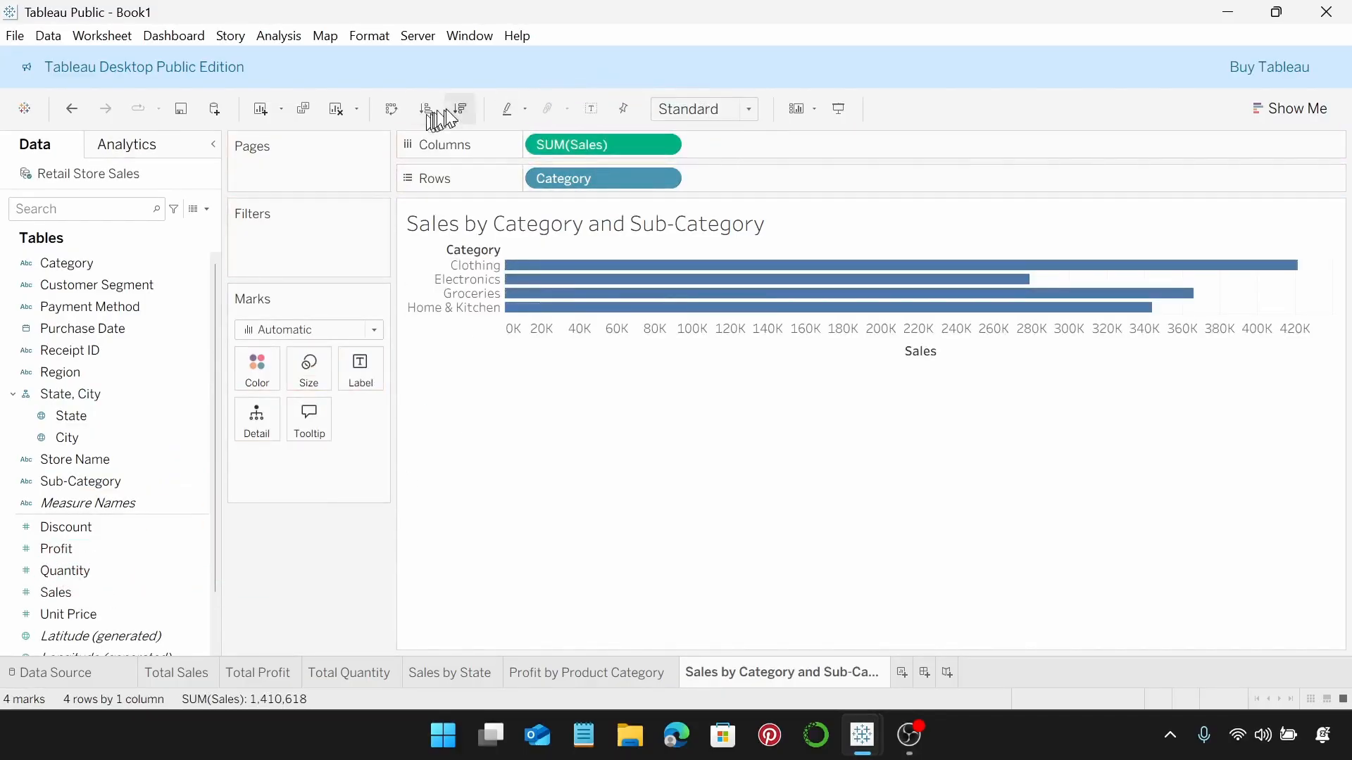
{"action": "left_click", "coordinate": [459, 110]}
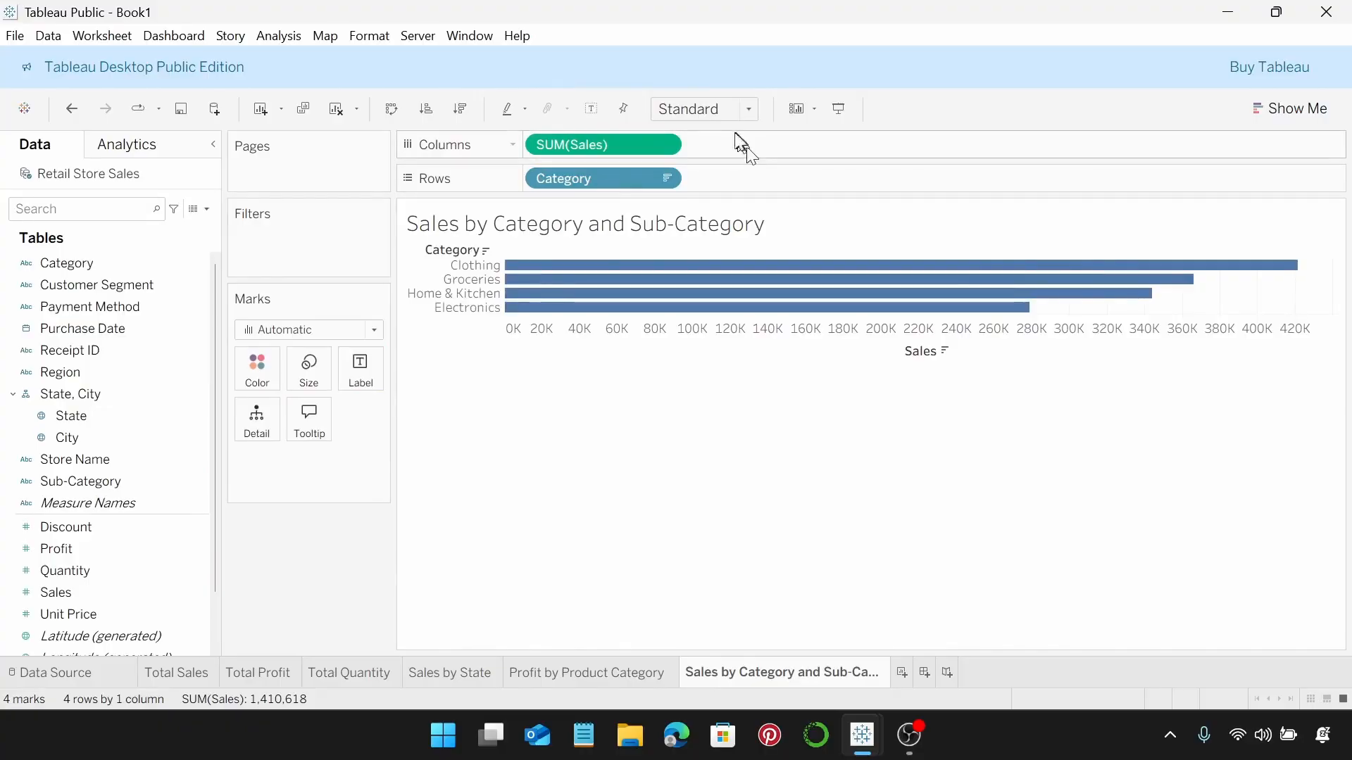
{"action": "left_click", "coordinate": [749, 109]}
{"action": "left_click", "coordinate": [732, 195]}
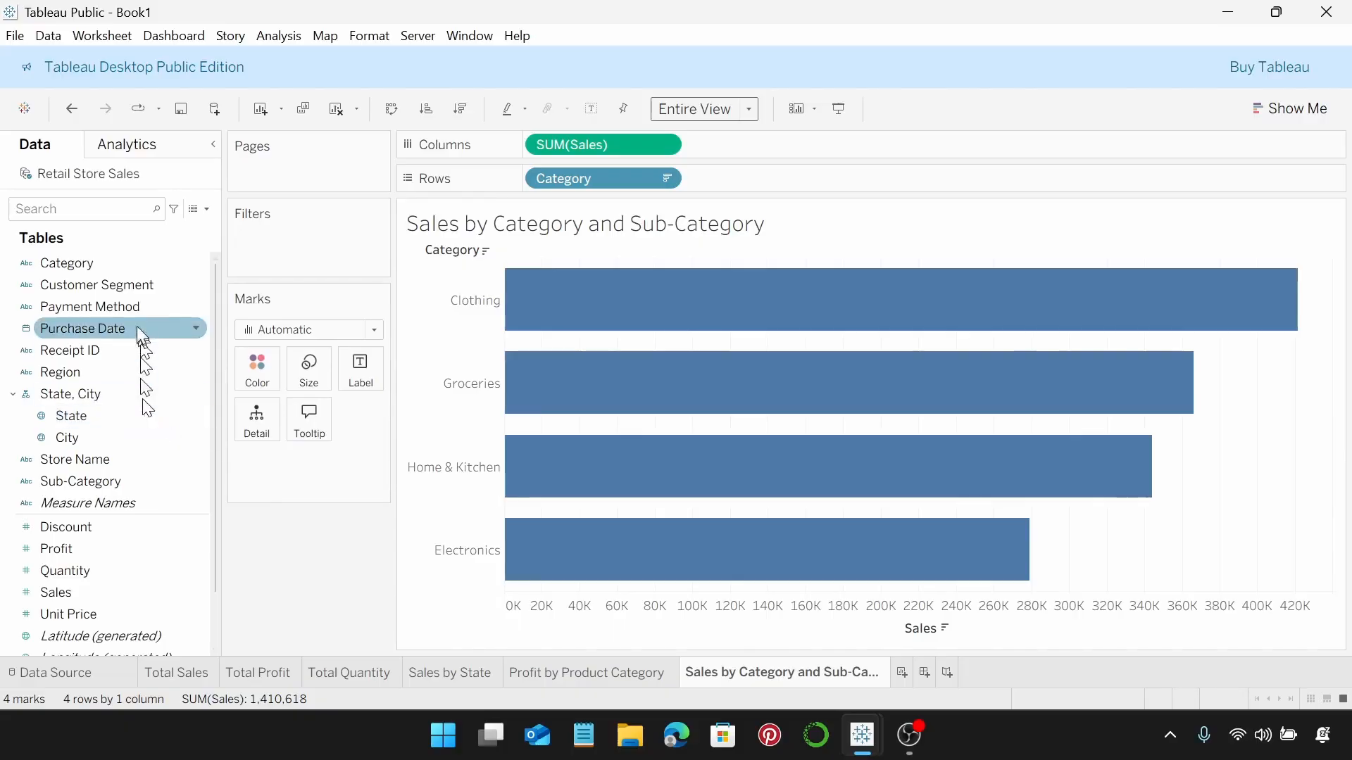
Step: Color the category bars by Sub-Category and hide the Sub-Category color legend card
{"action": "left_click_drag", "start_coordinate": [64, 485], "coordinate": [258, 377]}
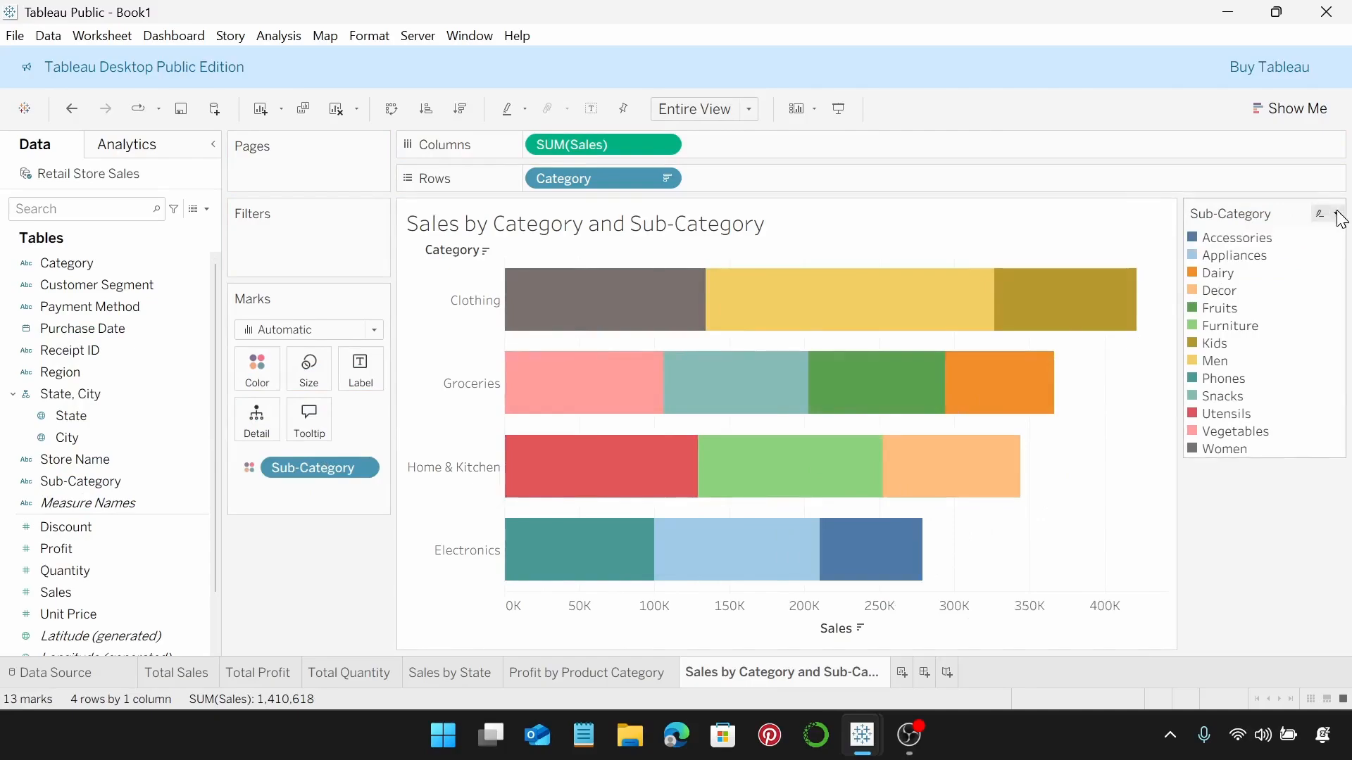
{"action": "left_click", "coordinate": [1337, 214]}
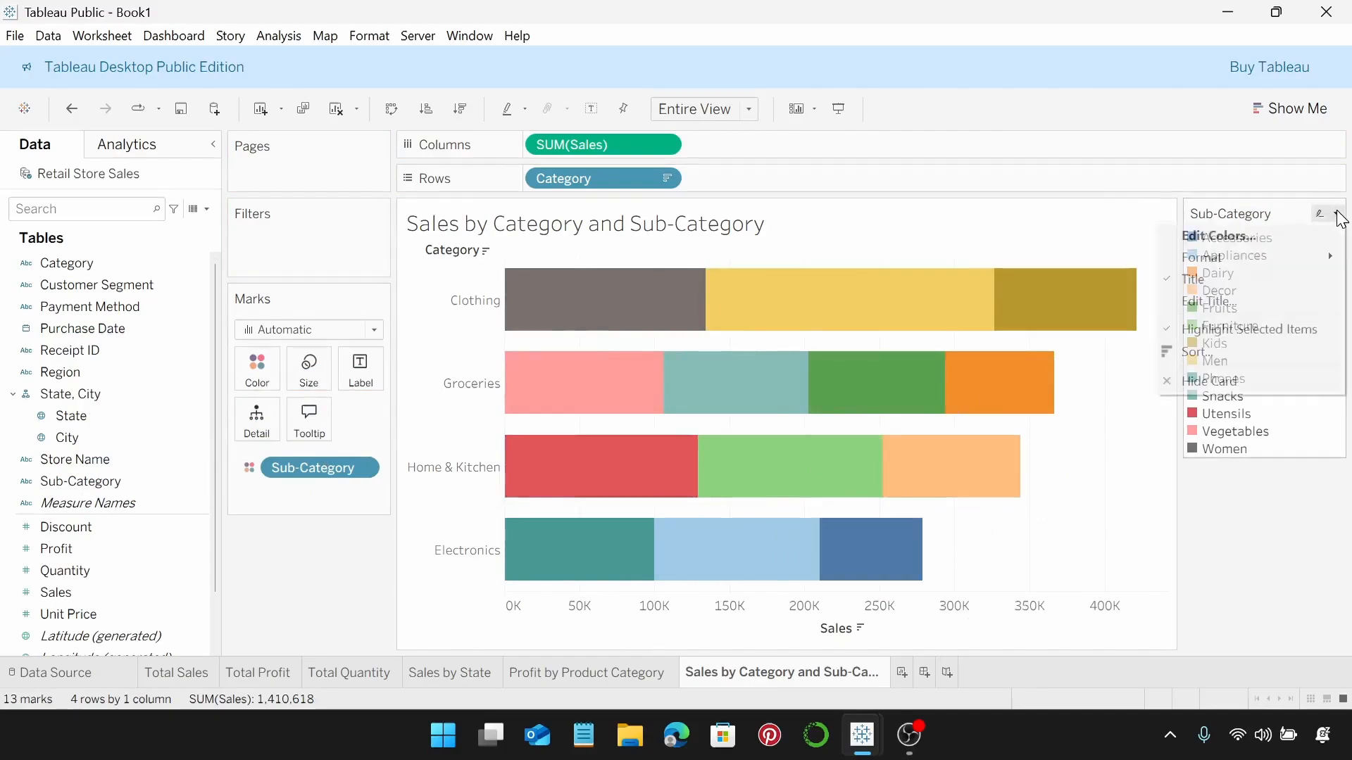
{"action": "left_click", "coordinate": [1201, 382]}
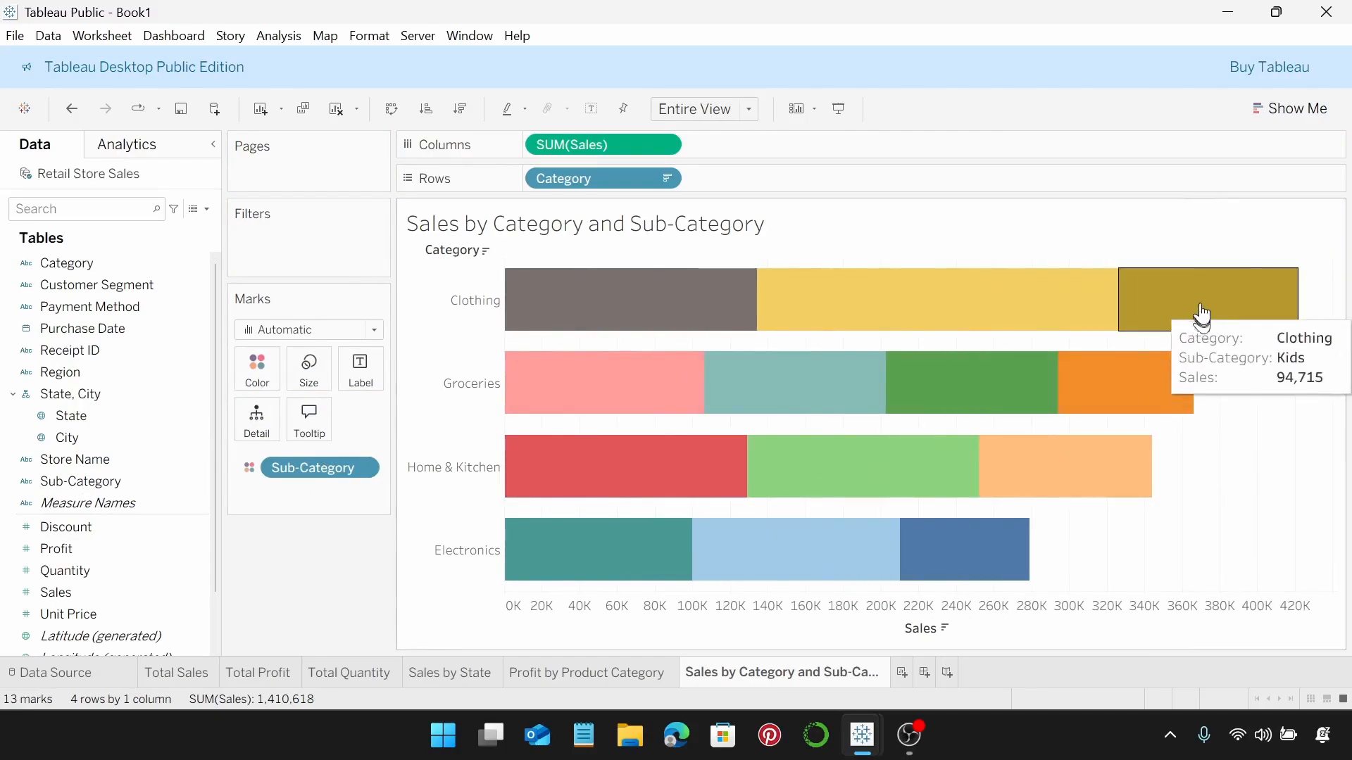
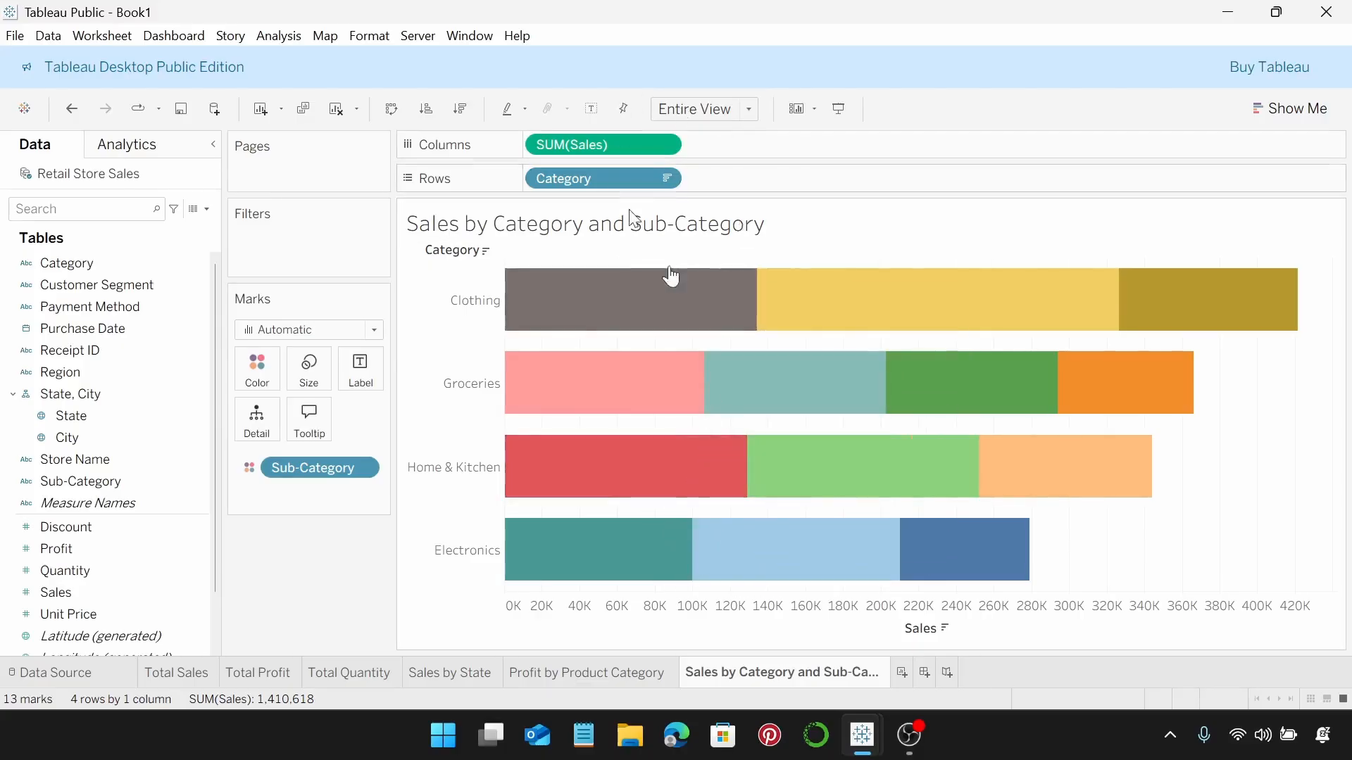
Step: Format the sheet title as Tableau Semibold, size 9, white and centered
{"action": "double_click", "coordinate": [743, 228]}
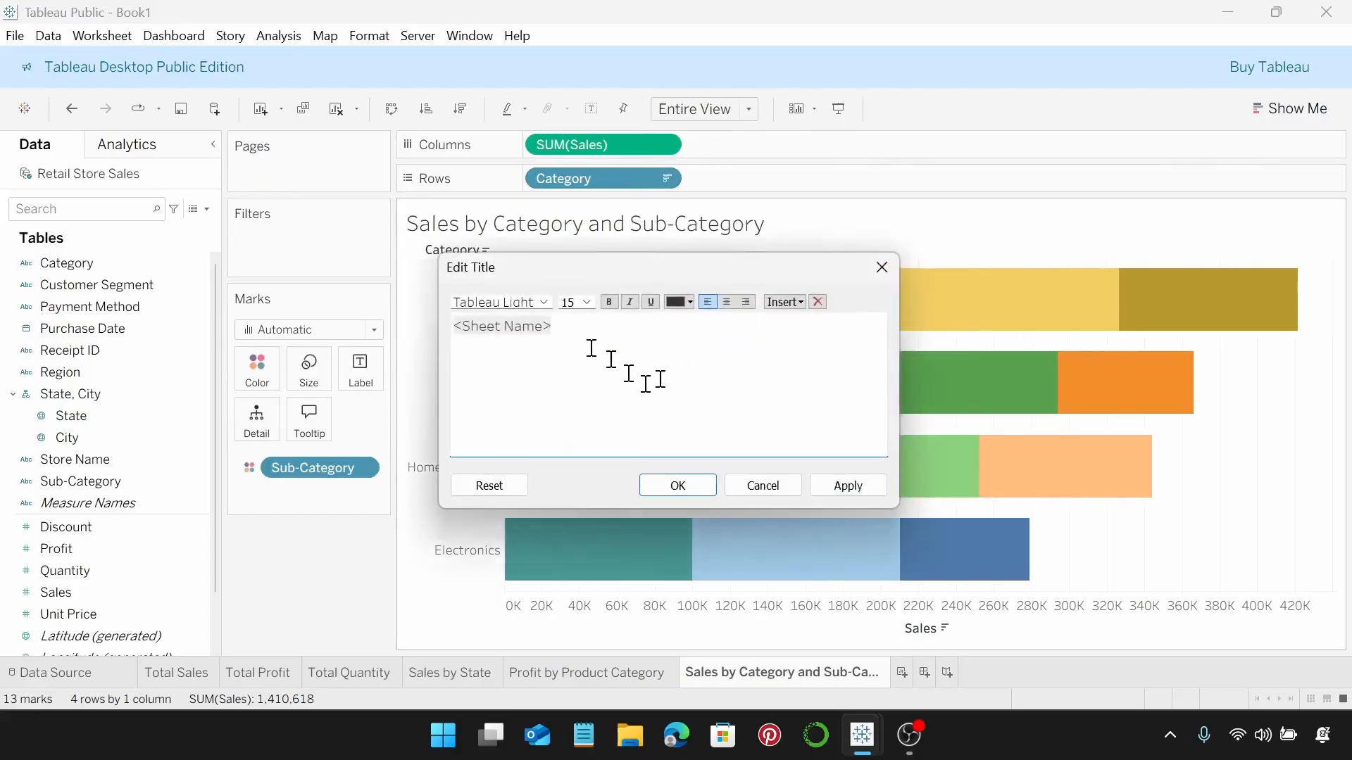
{"action": "double_click", "coordinate": [556, 325]}
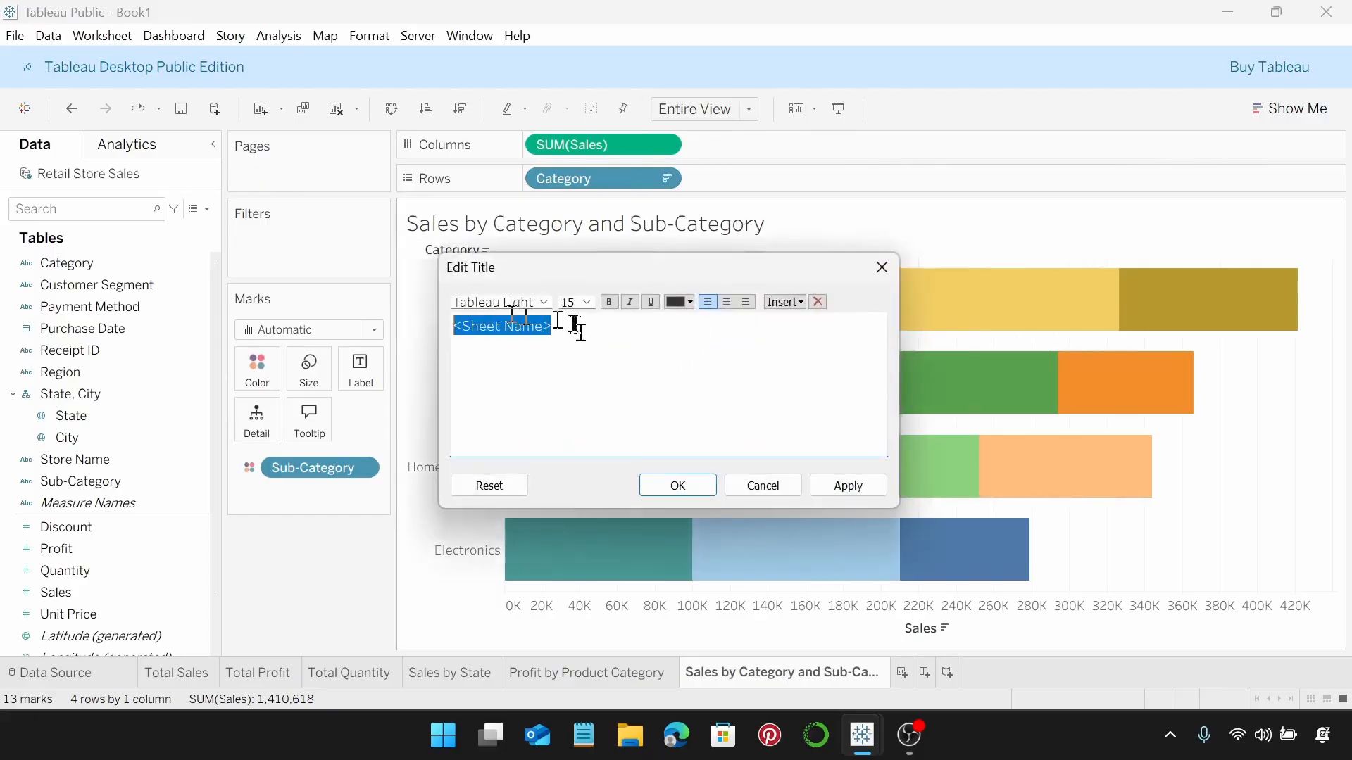
{"action": "left_click", "coordinate": [544, 302]}
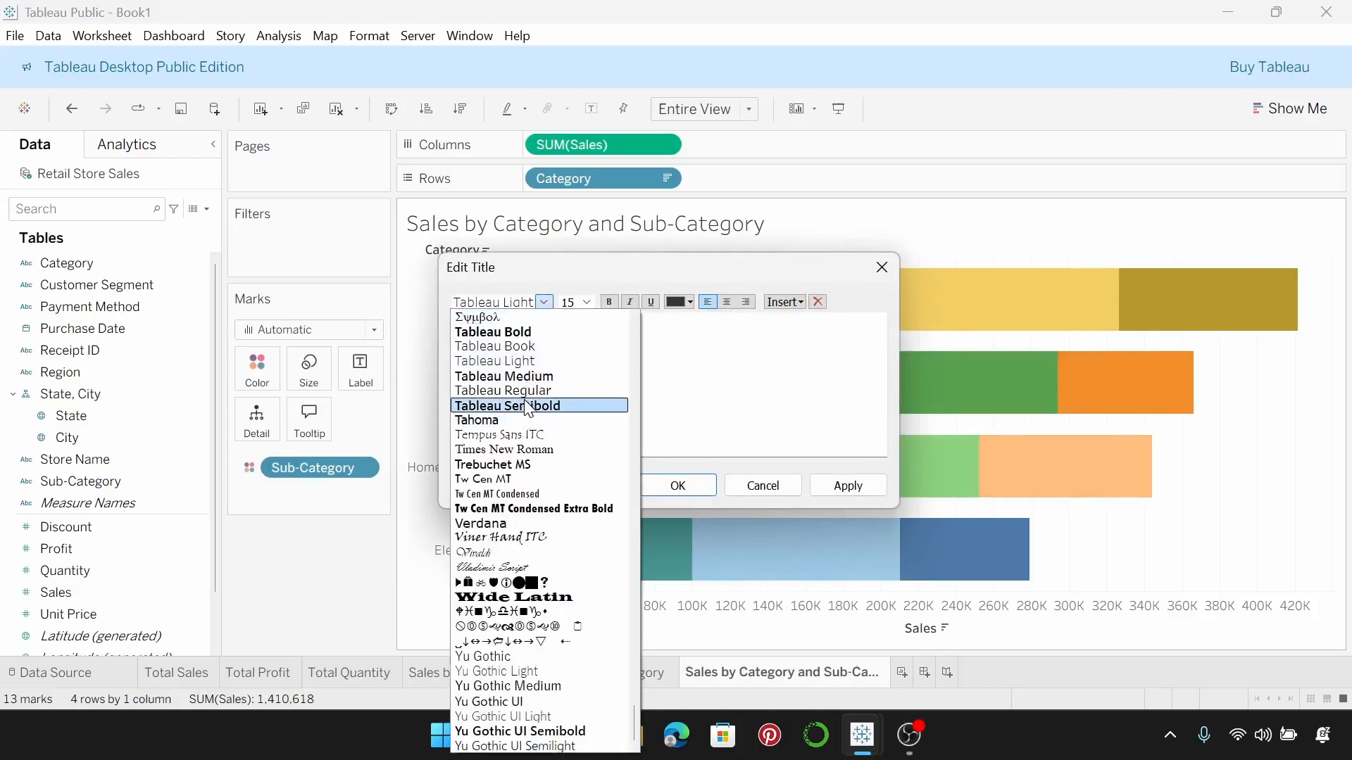
{"action": "left_click", "coordinate": [525, 405]}
{"action": "left_click", "coordinate": [588, 302]}
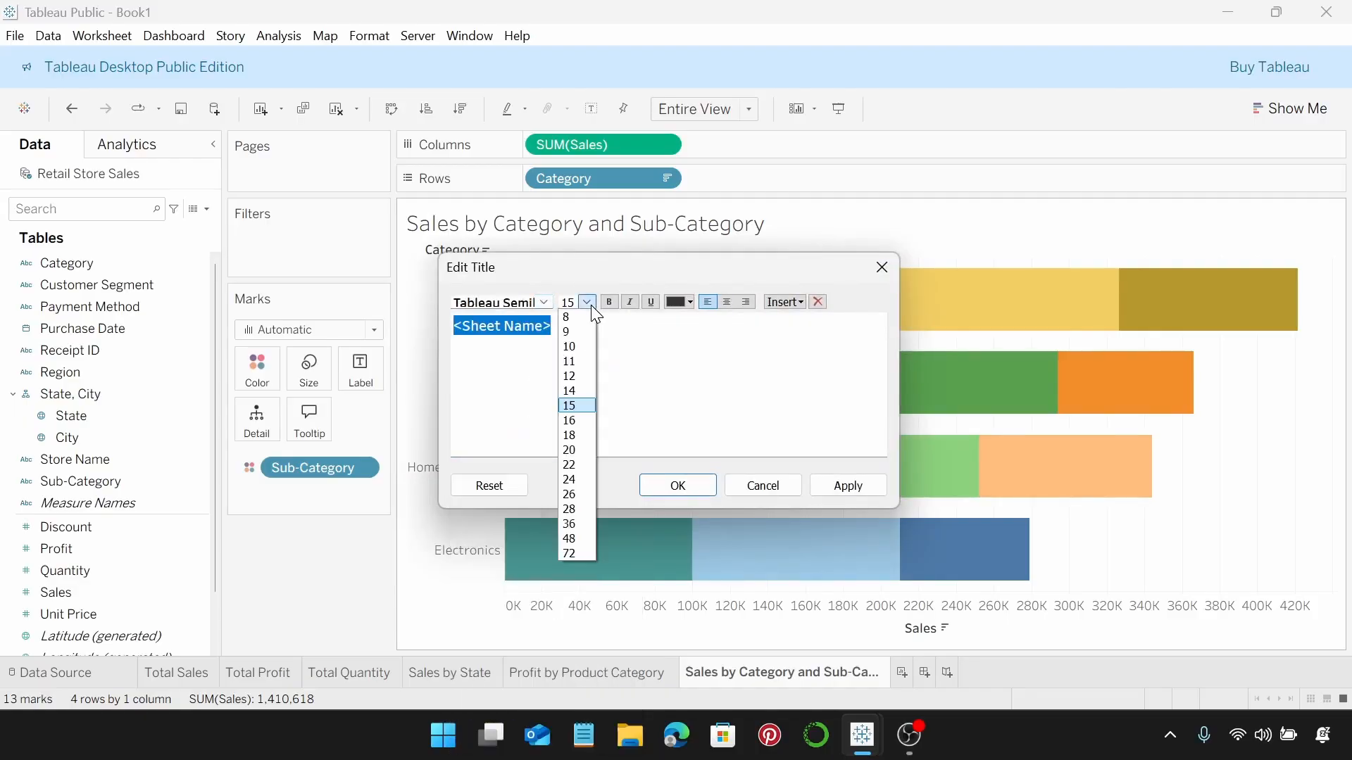
{"action": "left_click", "coordinate": [581, 331]}
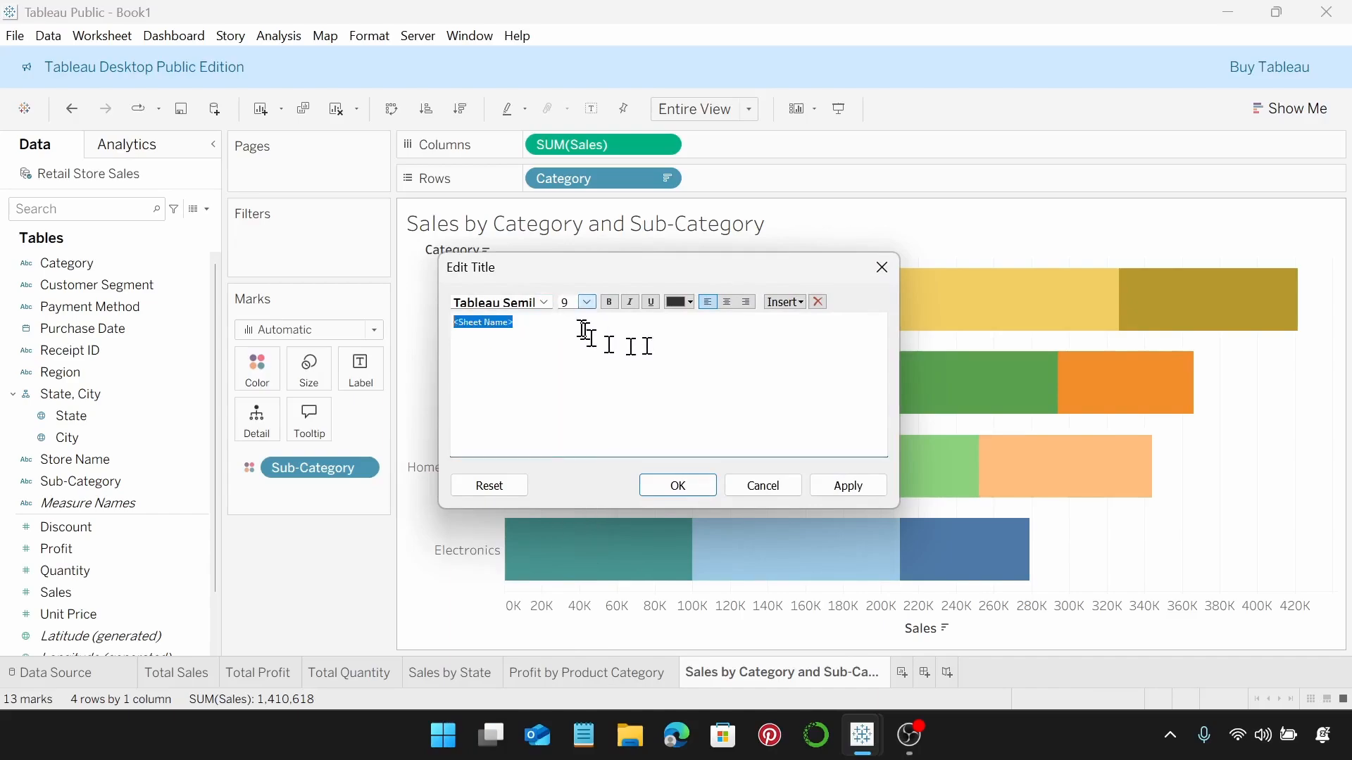
{"action": "left_click", "coordinate": [689, 303]}
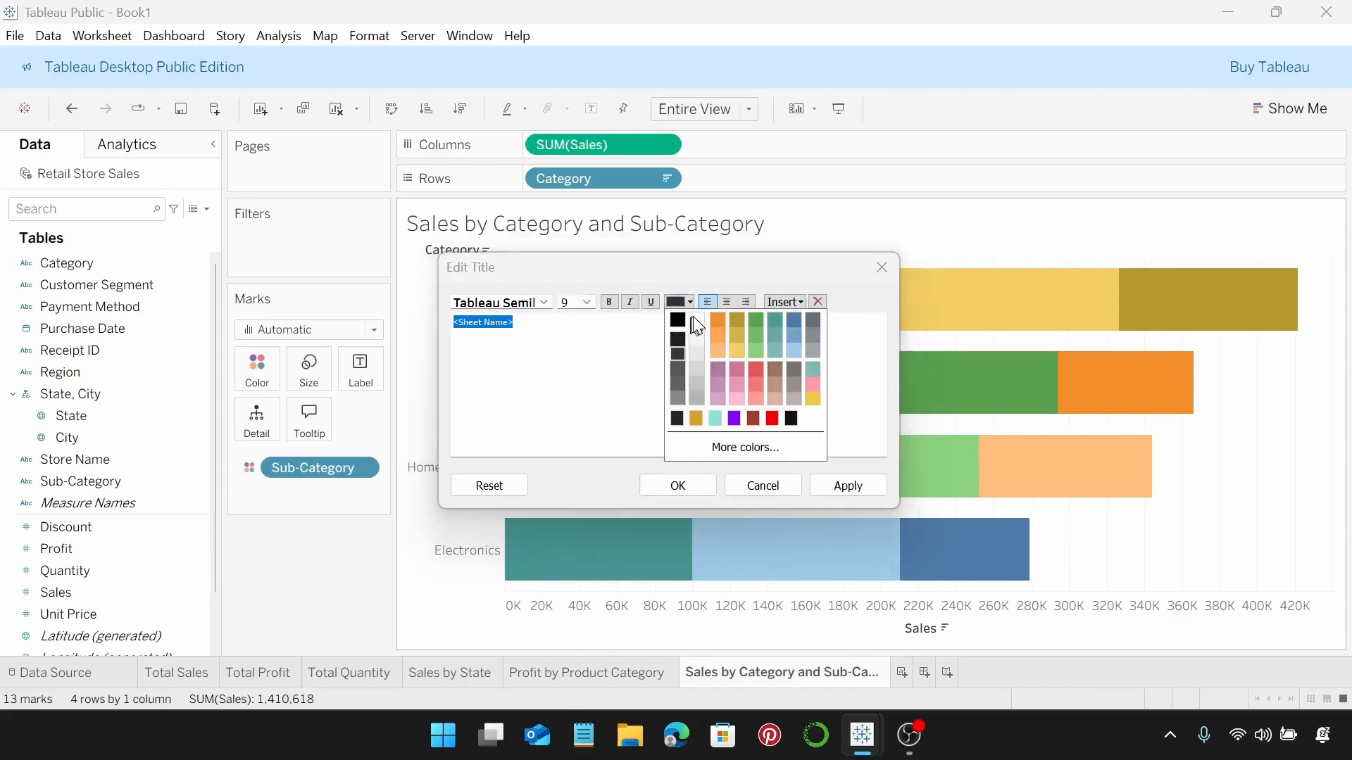
{"action": "left_click", "coordinate": [697, 321]}
{"action": "left_click", "coordinate": [729, 302]}
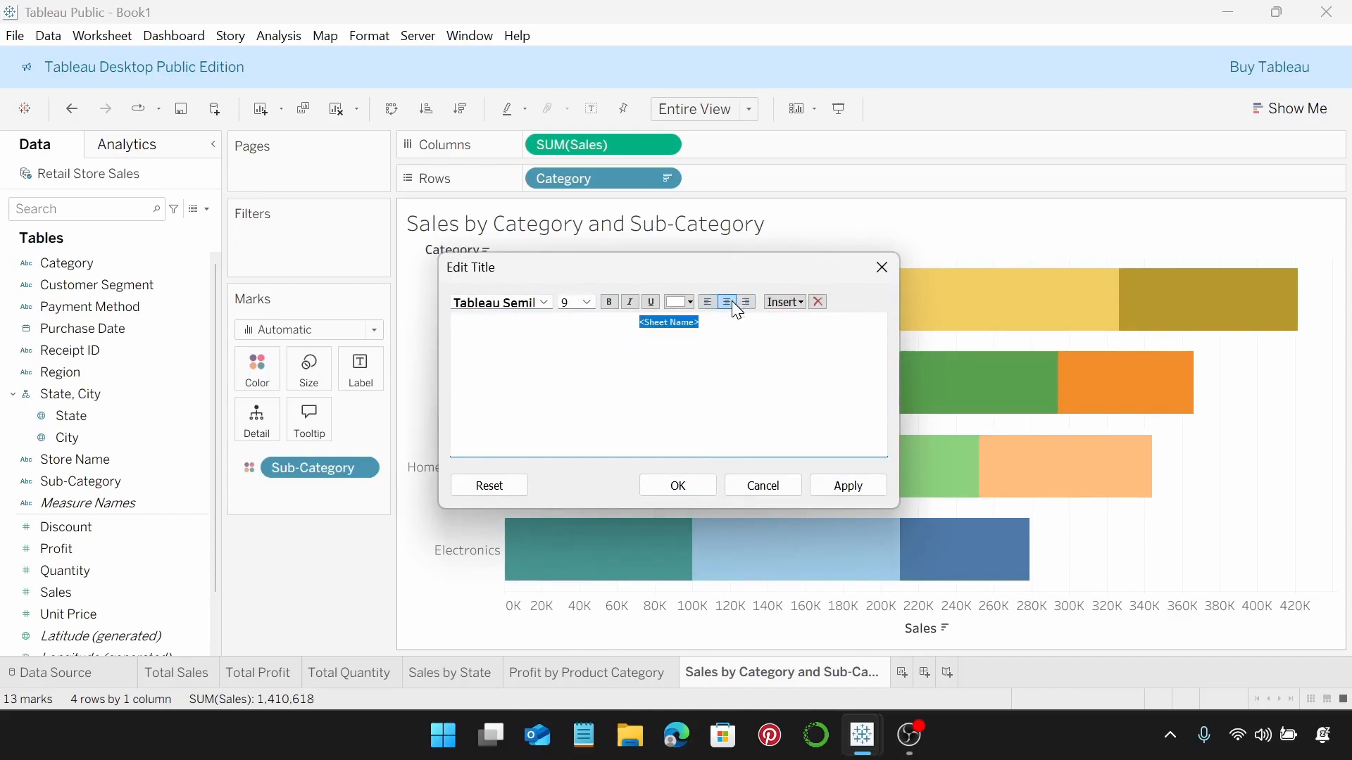
{"action": "left_click", "coordinate": [697, 485]}
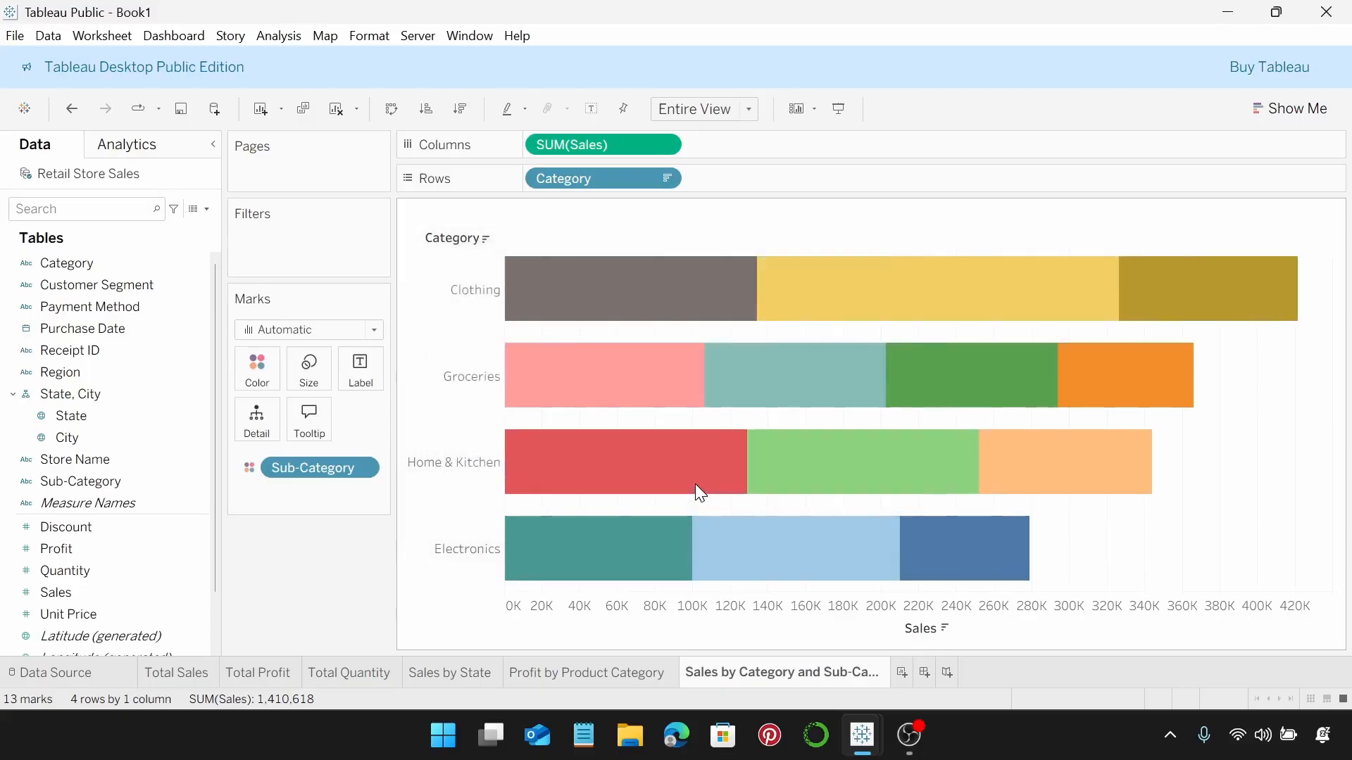
Step: Hide the Category field label for rows and clear the Sales axis title
{"action": "right_click", "coordinate": [459, 242]}
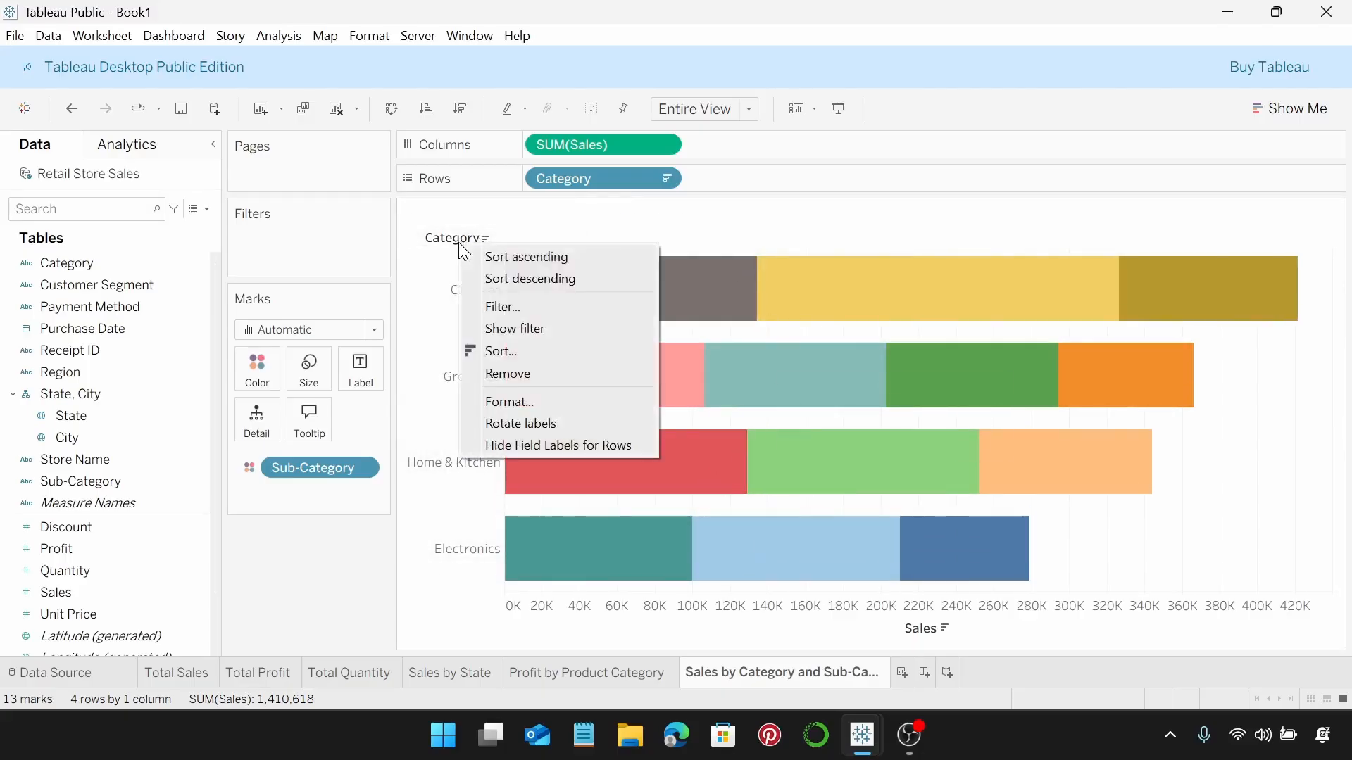
{"action": "left_click", "coordinate": [602, 446]}
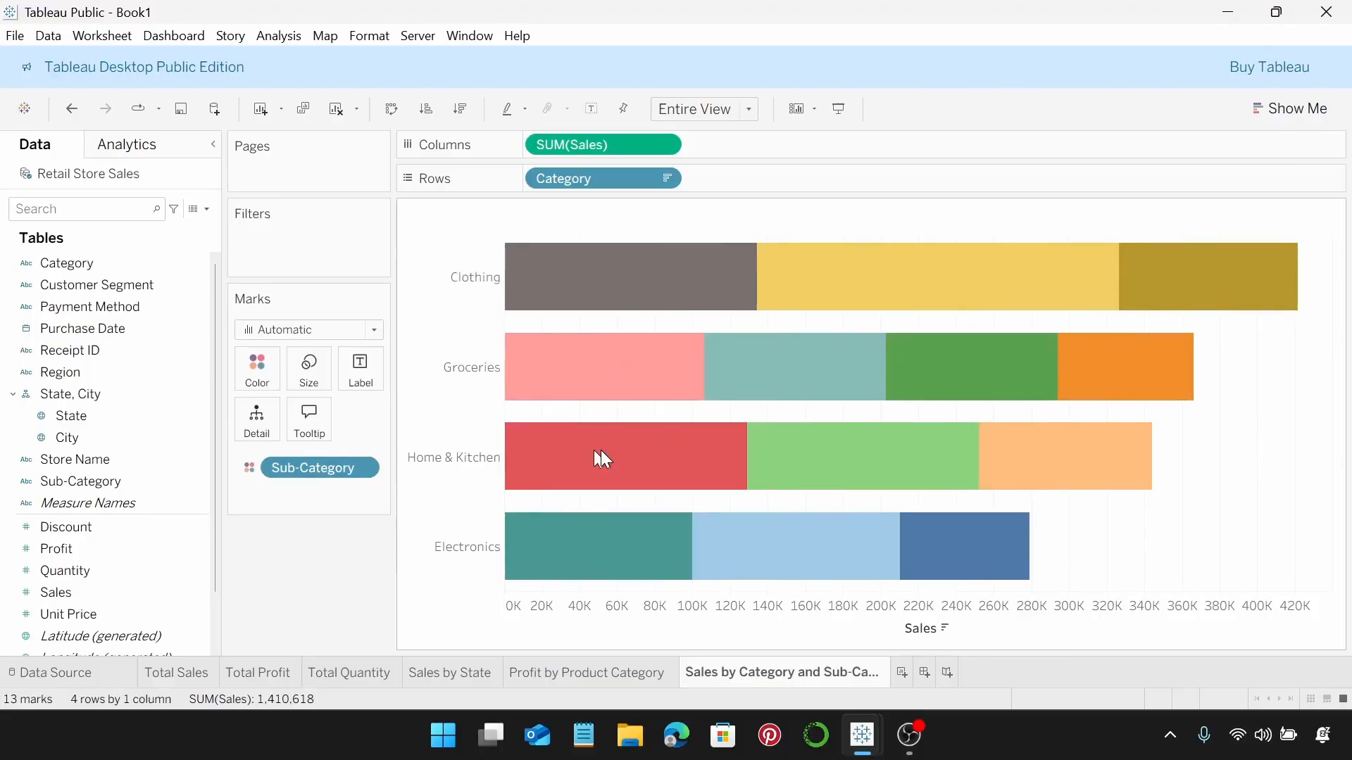
{"action": "right_click", "coordinate": [920, 629]}
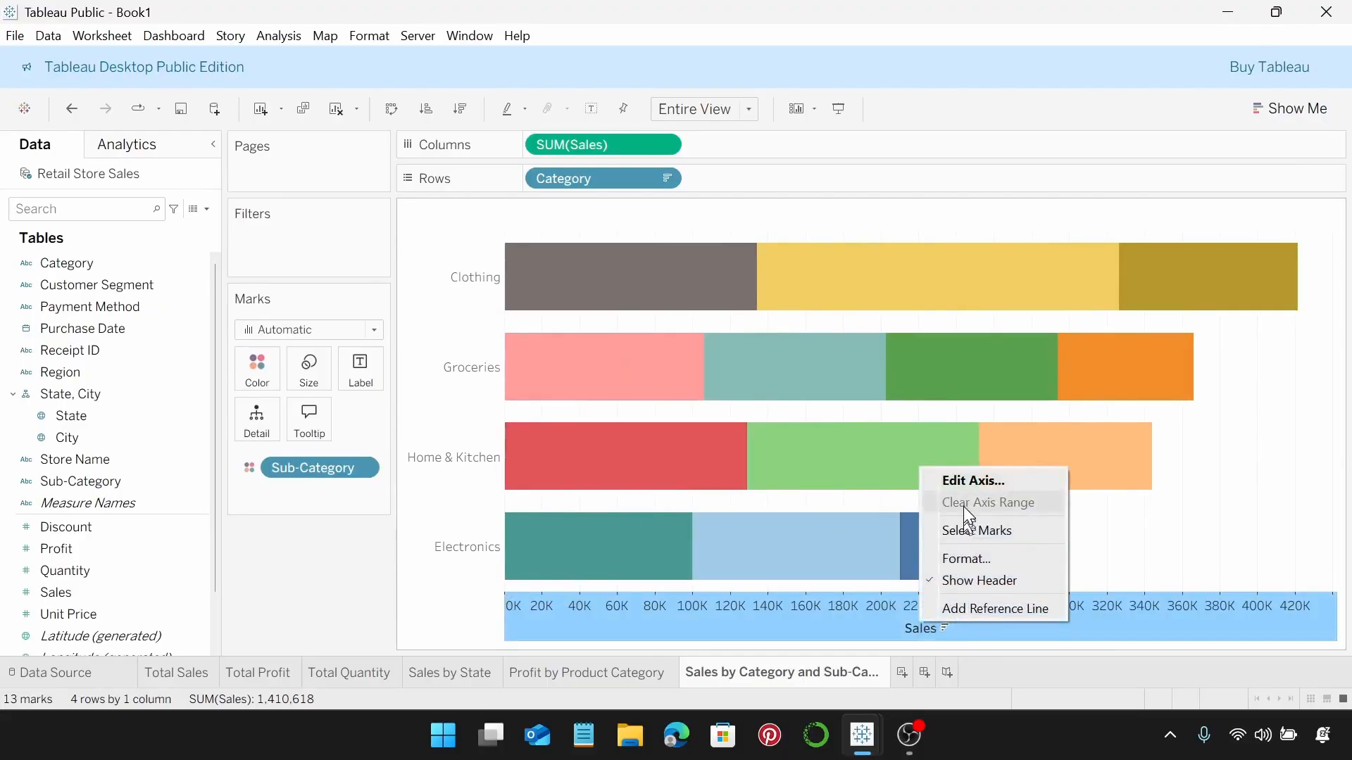
{"action": "left_click", "coordinate": [983, 482]}
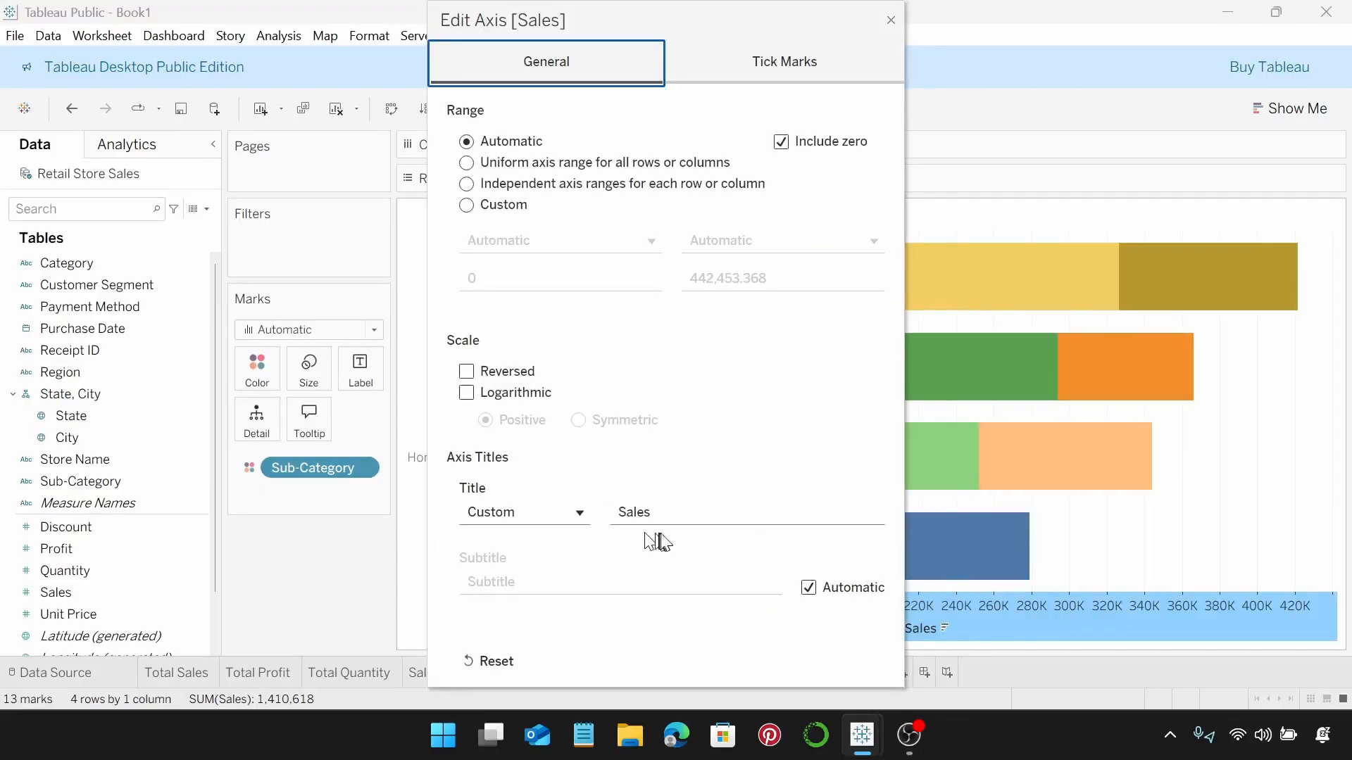
{"action": "left_click_drag", "start_coordinate": [655, 516], "coordinate": [600, 518]}
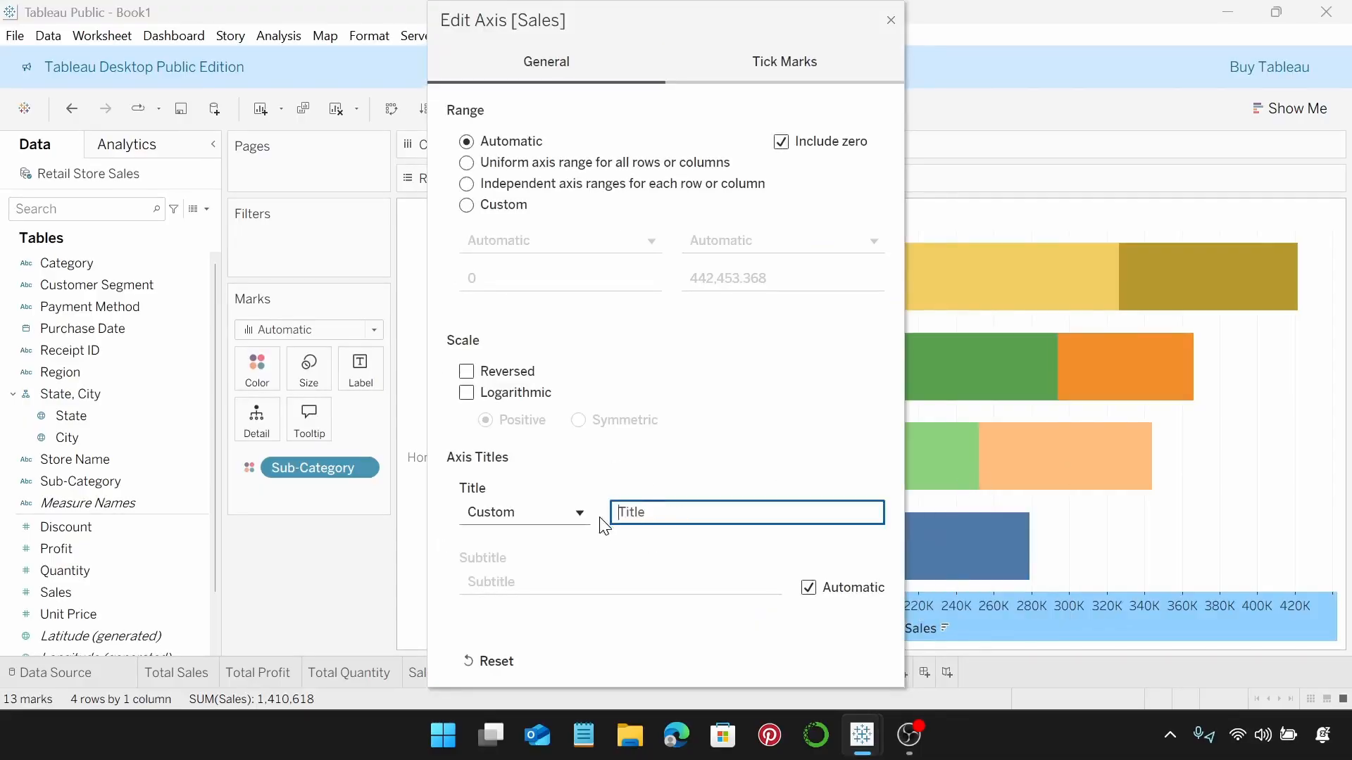
{"action": "left_click", "coordinate": [890, 22]}
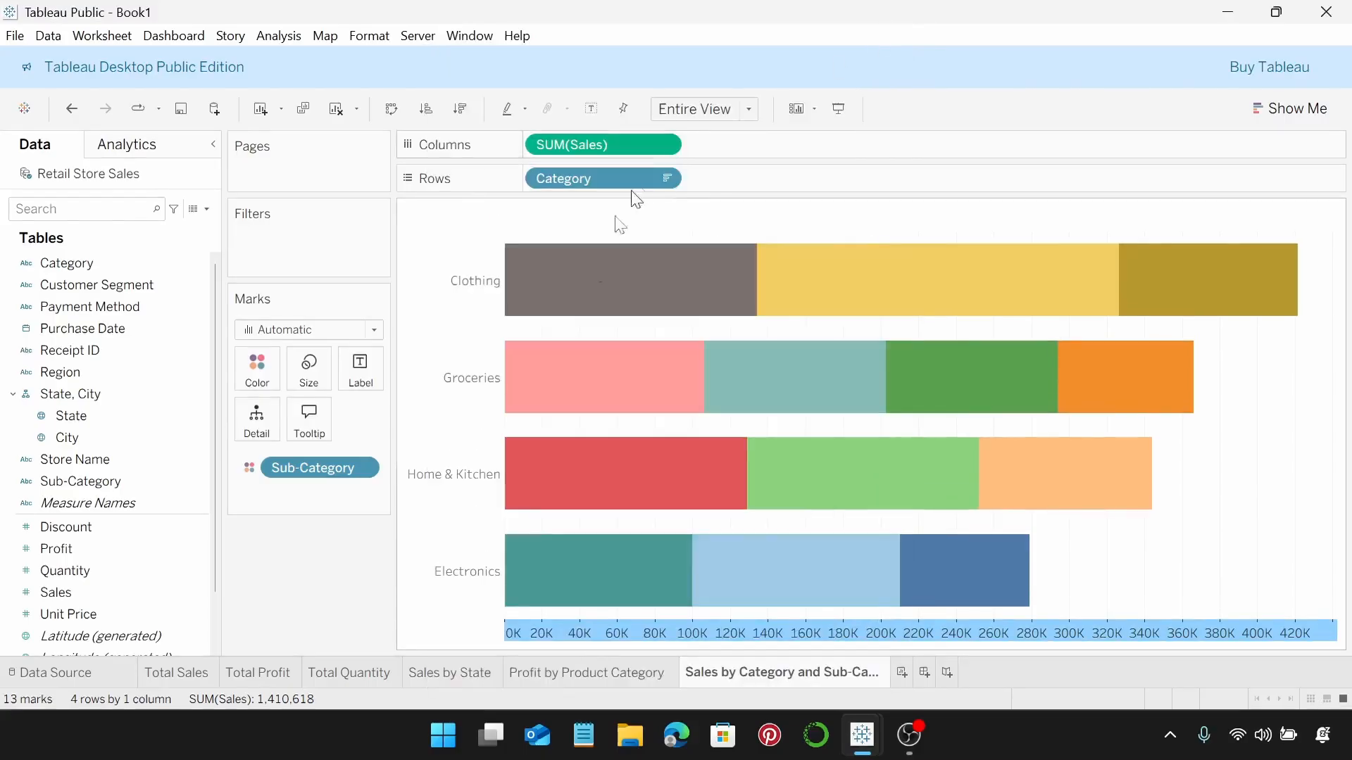
Step: Shade the worksheet background with the near-black recent color and set its grid lines to None
{"action": "right_click", "coordinate": [1219, 423]}
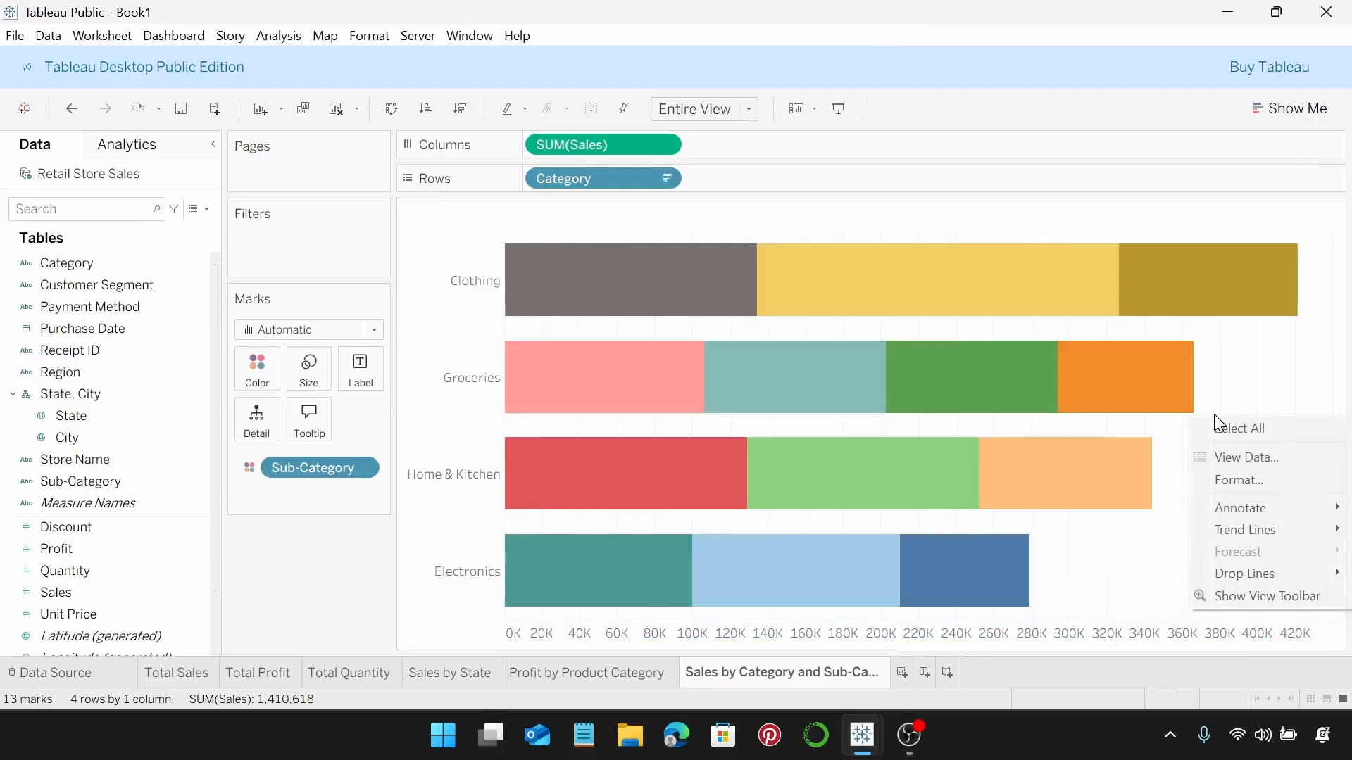
{"action": "left_click", "coordinate": [1237, 482]}
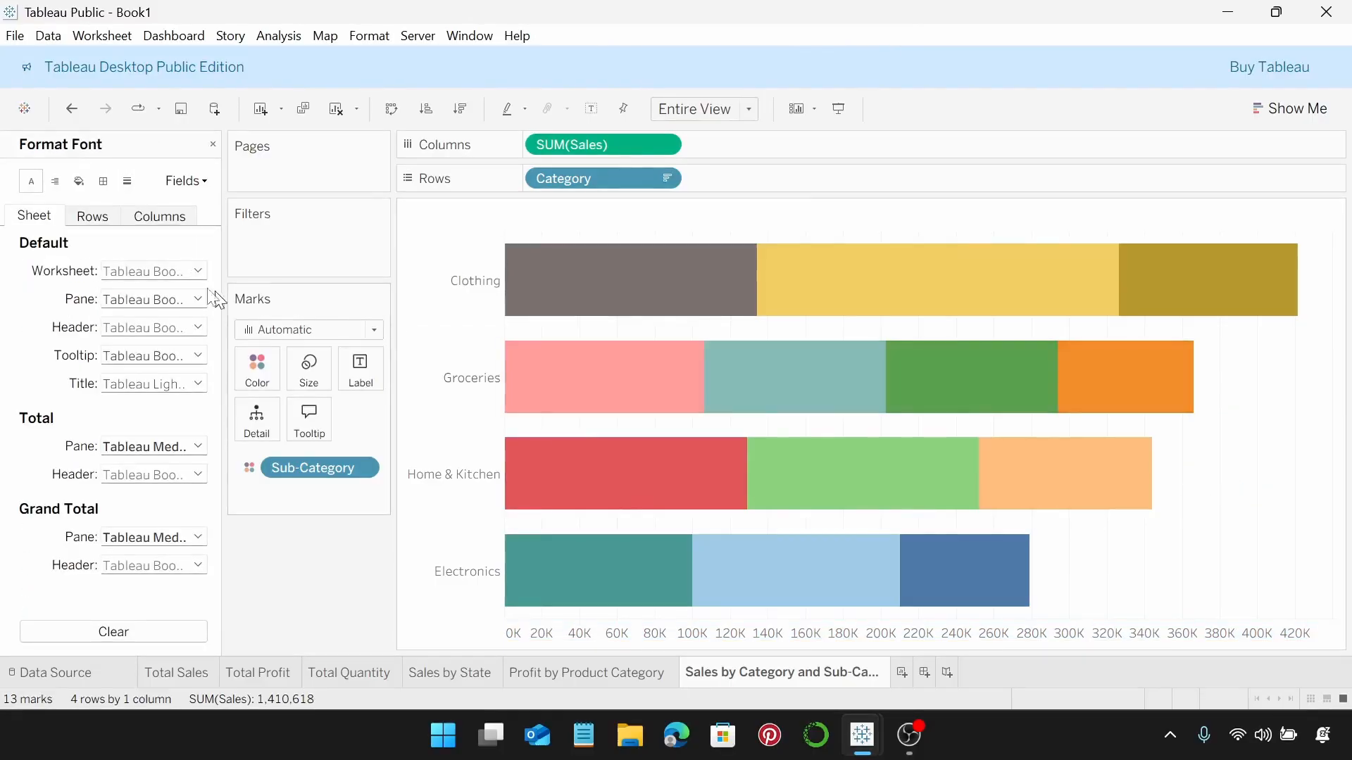
{"action": "left_click", "coordinate": [79, 182]}
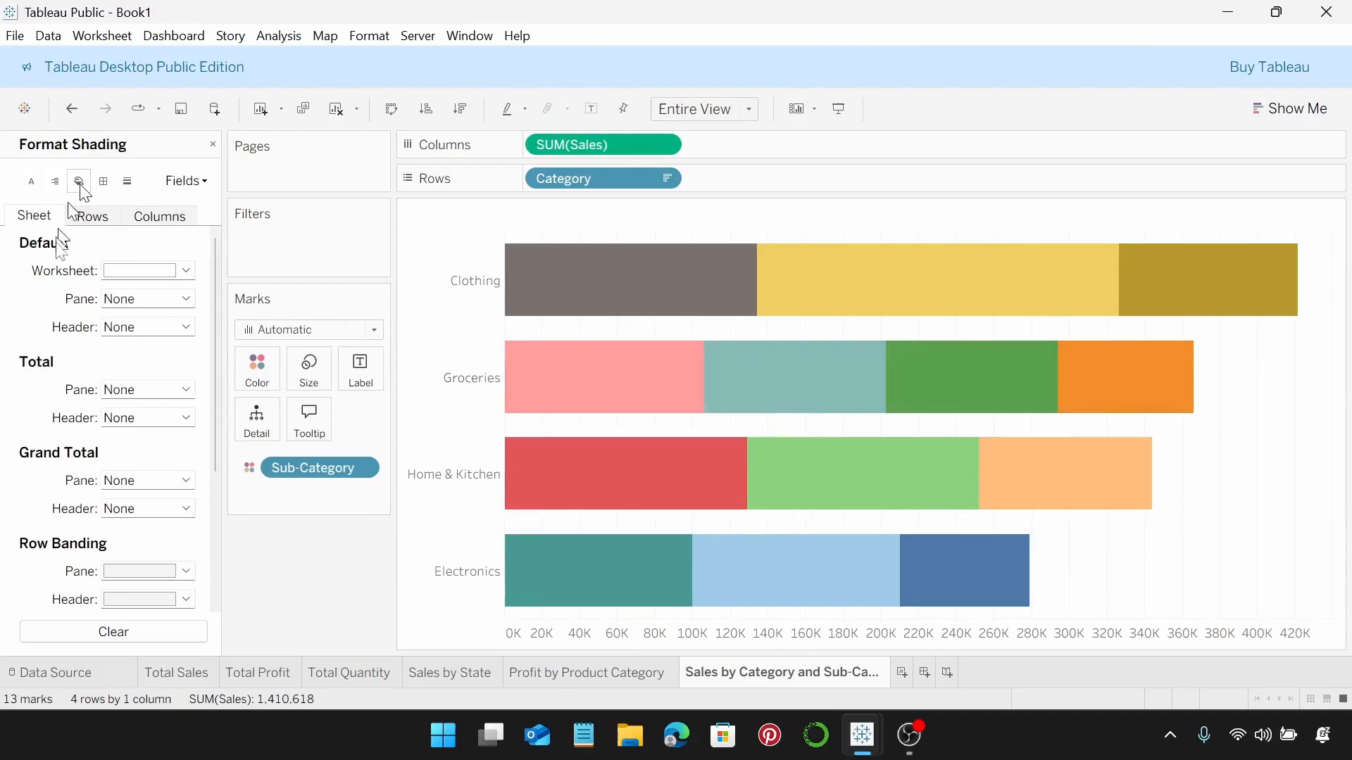
{"action": "left_click", "coordinate": [187, 271]}
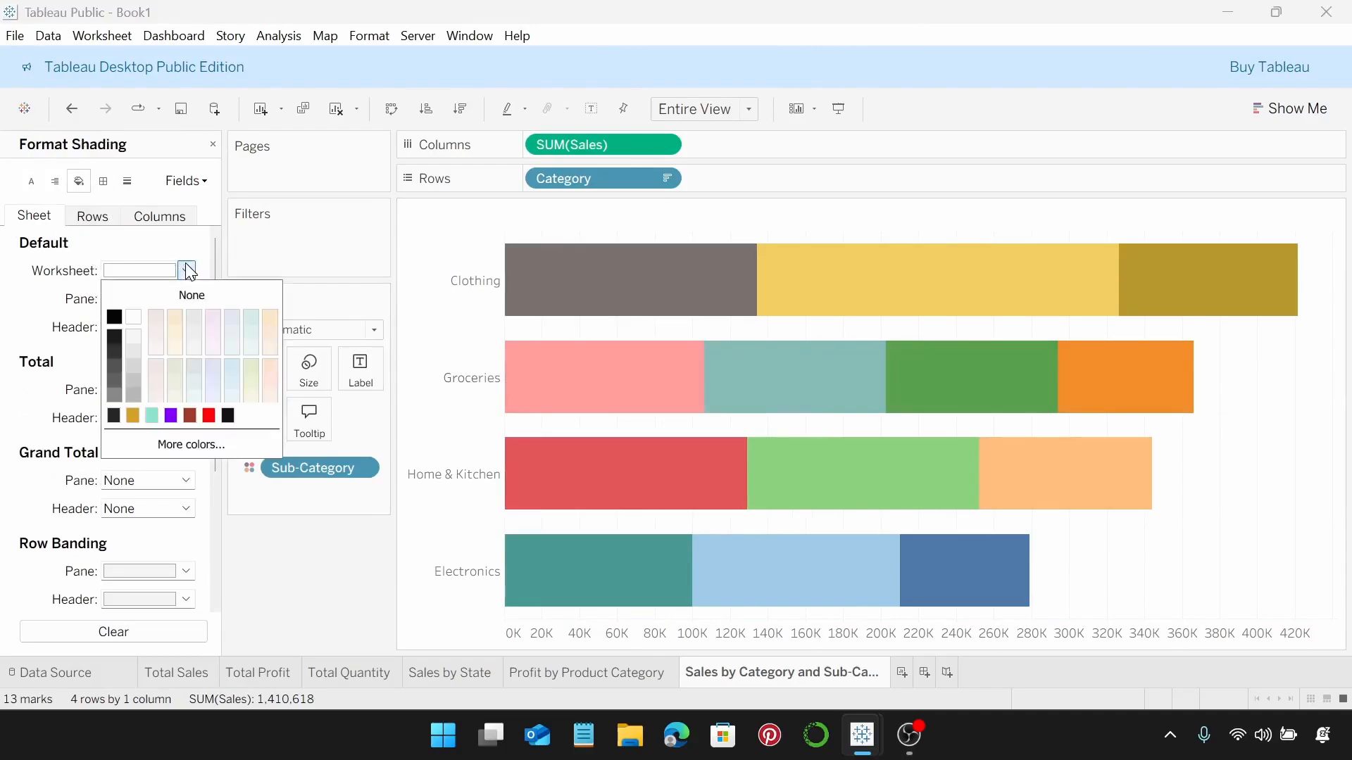
{"action": "left_click", "coordinate": [114, 415]}
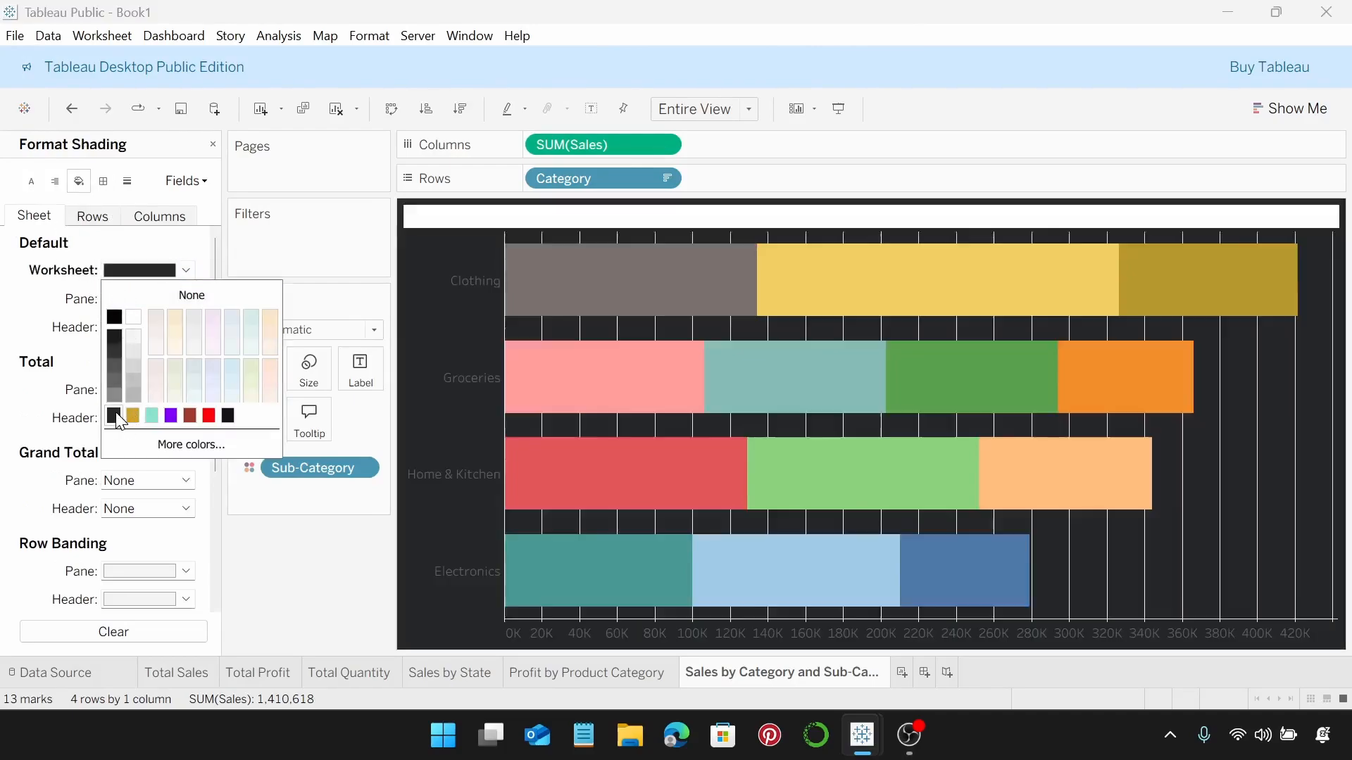
{"action": "left_click", "coordinate": [127, 181]}
{"action": "left_click", "coordinate": [198, 271]}
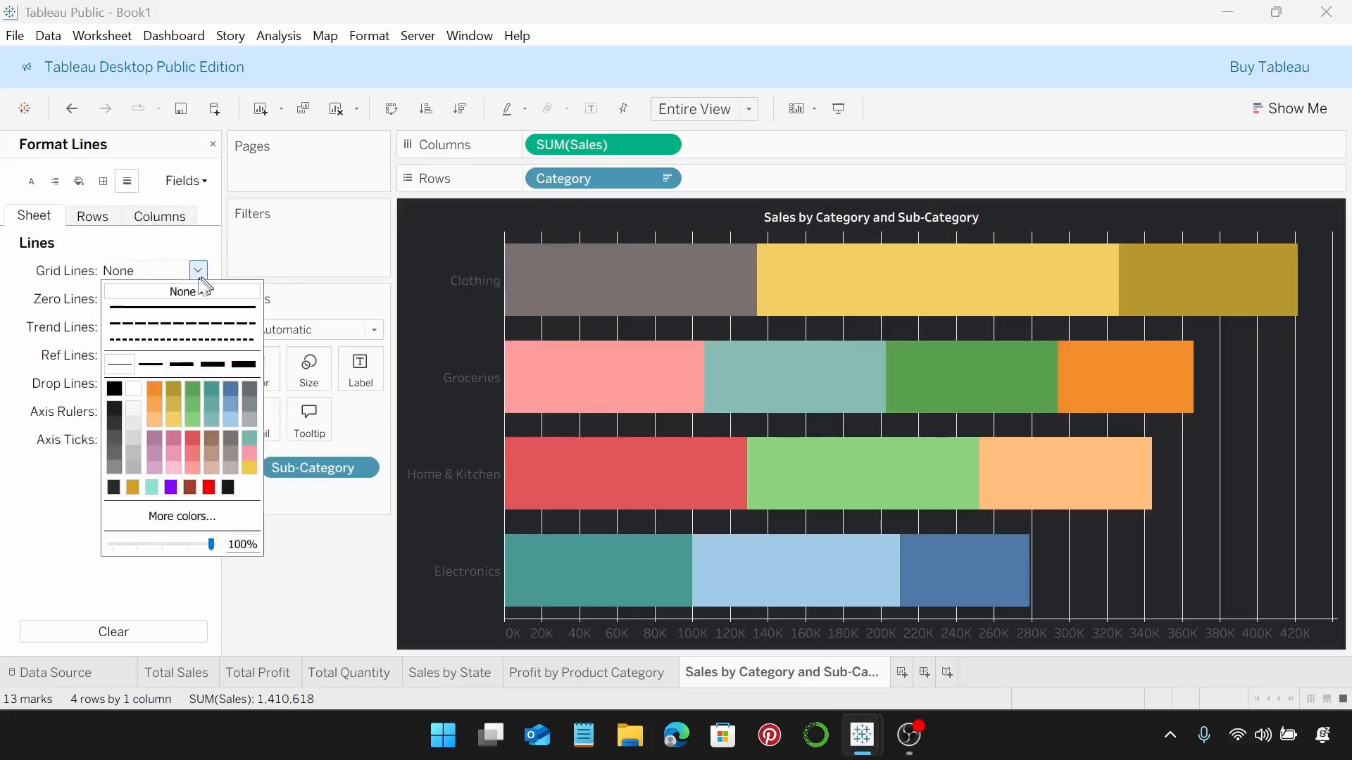
{"action": "left_click", "coordinate": [190, 293]}
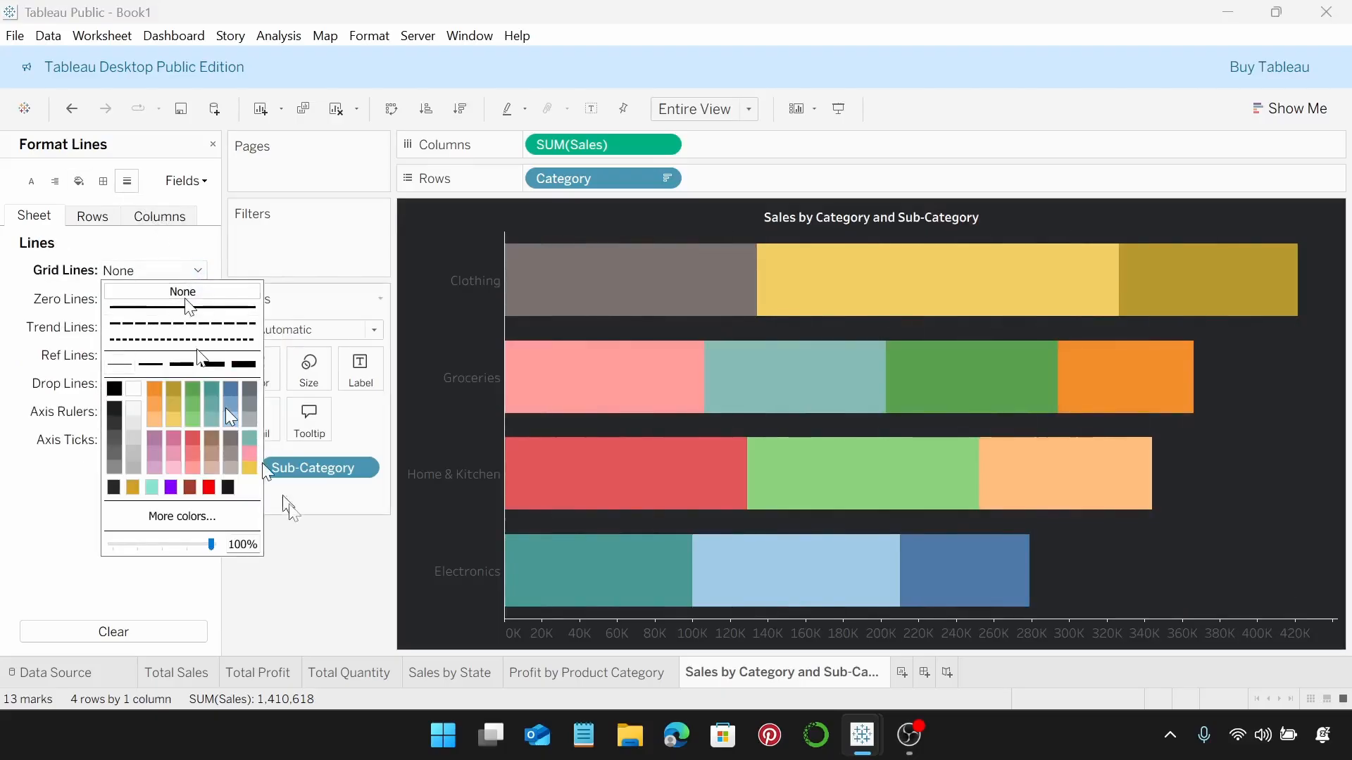
Step: Format the Category header labels in white at font size 8
{"action": "left_click", "coordinate": [471, 416]}
{"action": "right_click", "coordinate": [469, 408]}
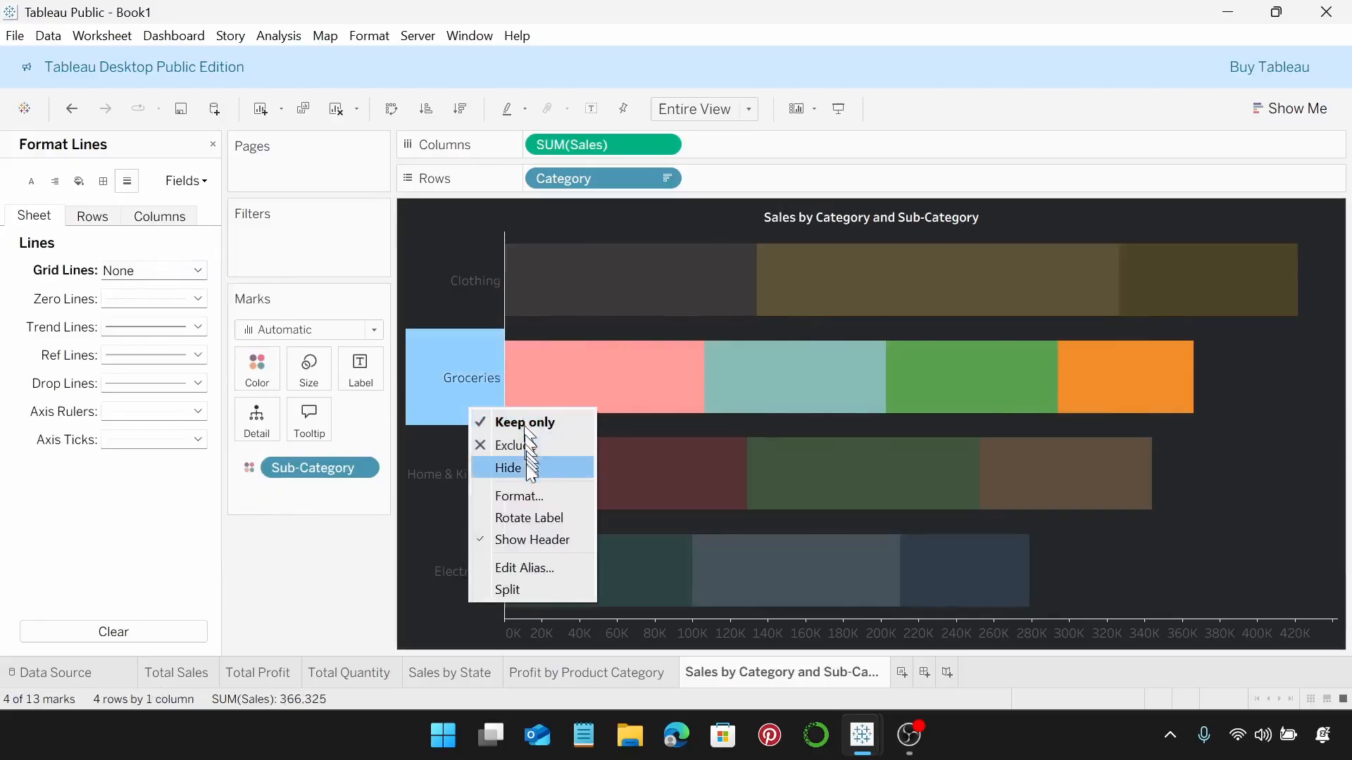
{"action": "left_click", "coordinate": [531, 497]}
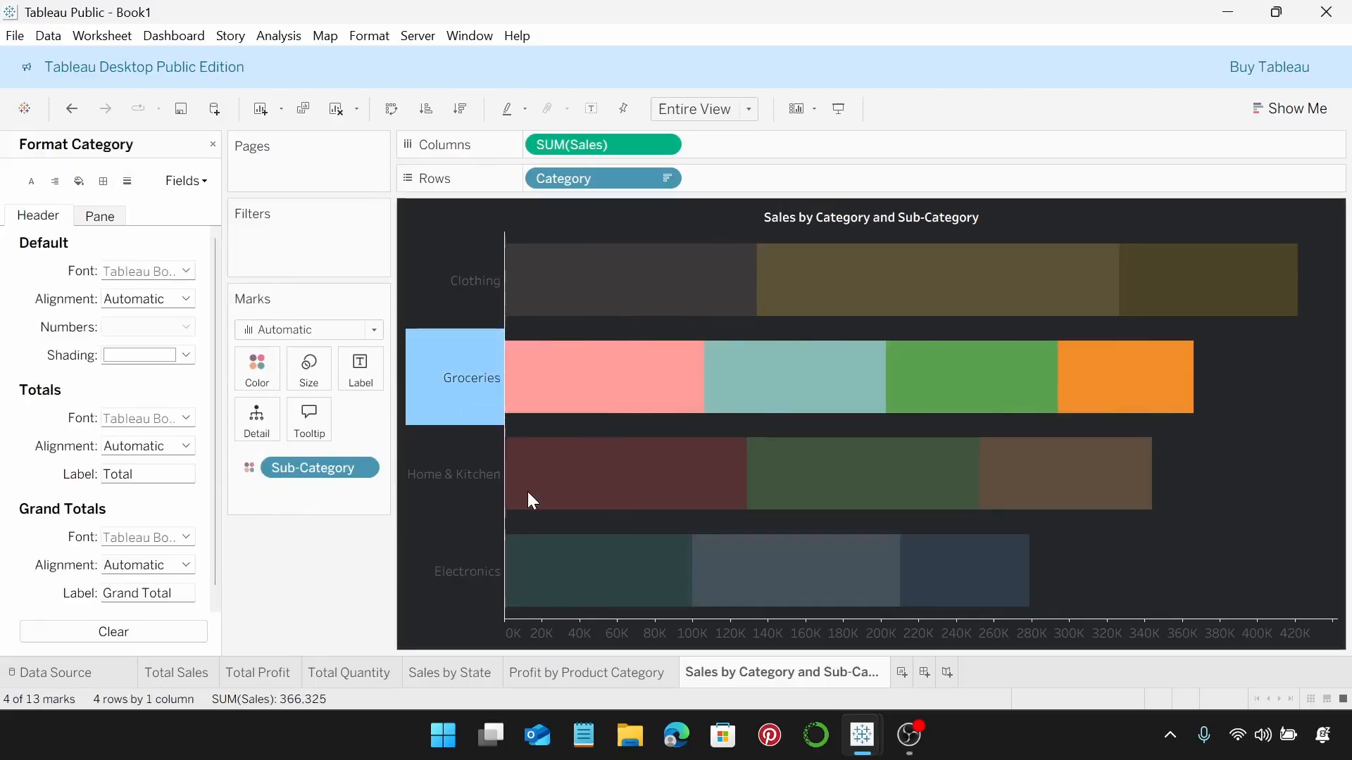
{"action": "left_click", "coordinate": [186, 271]}
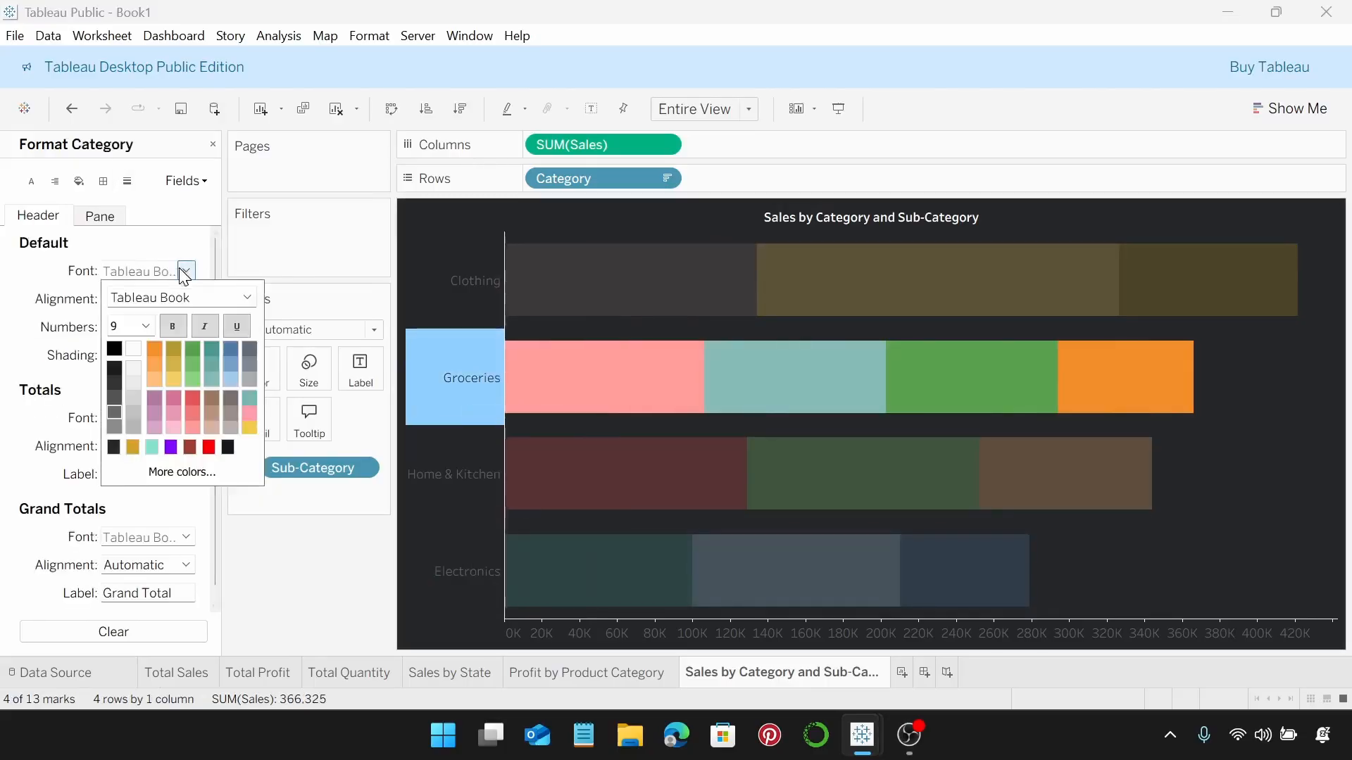
{"action": "left_click", "coordinate": [145, 326]}
{"action": "left_click", "coordinate": [141, 342]}
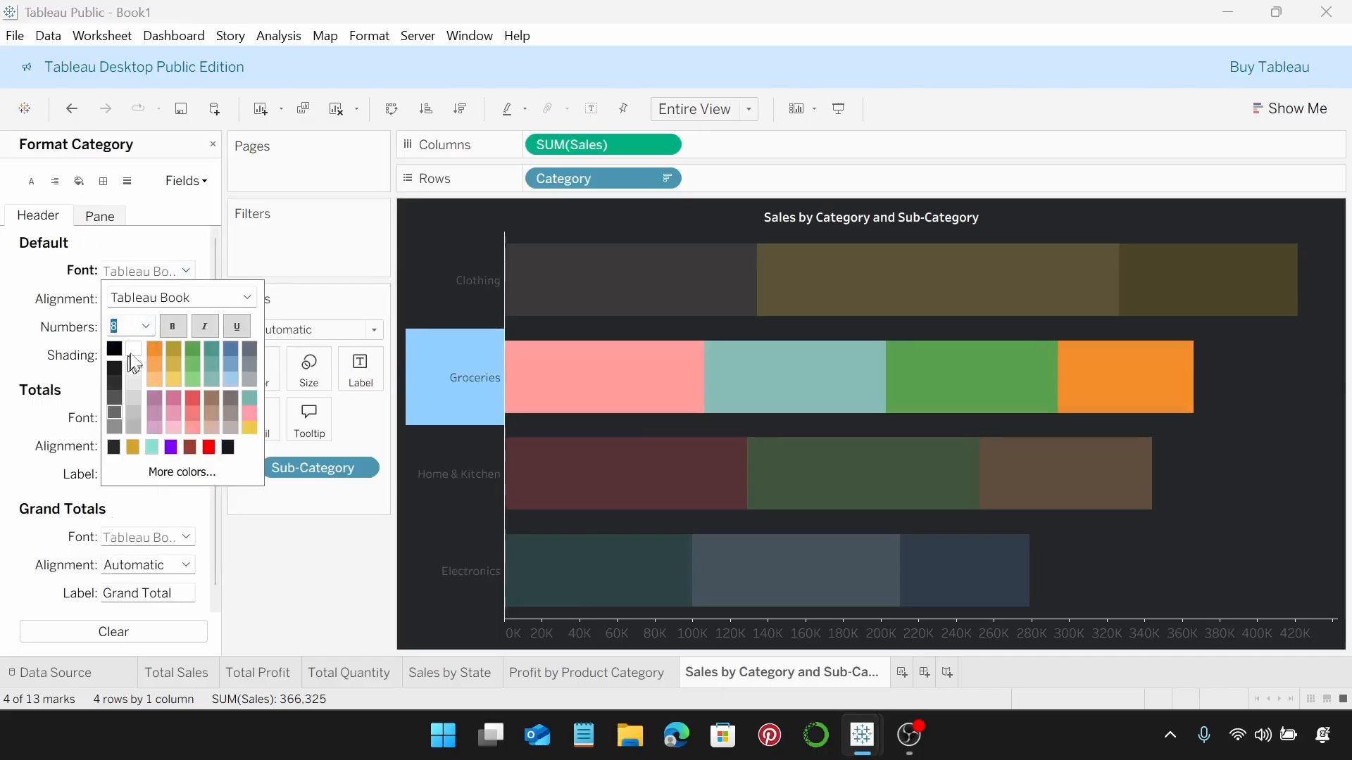
{"action": "left_click", "coordinate": [134, 350]}
Step: Format the Sales axis labels in white at font size 8
{"action": "left_click", "coordinate": [729, 625]}
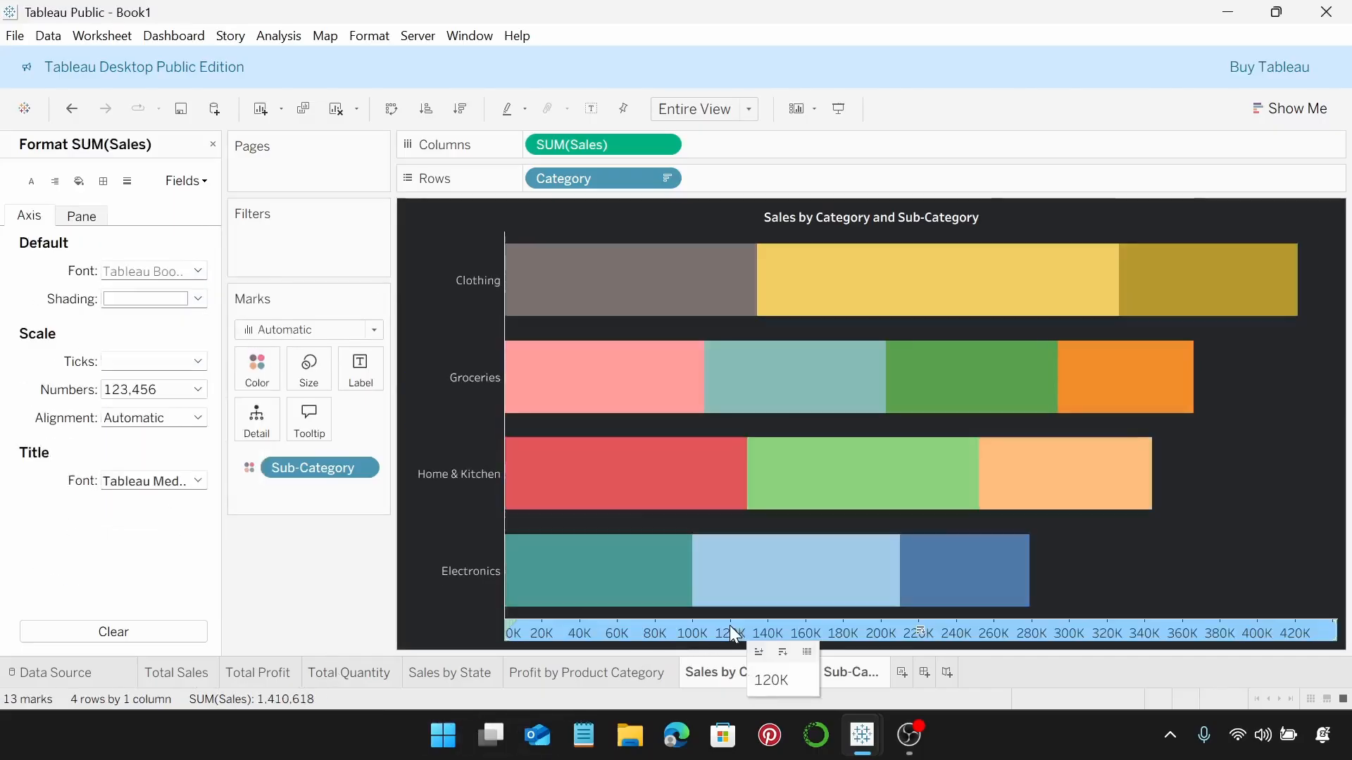
{"action": "left_click", "coordinate": [196, 271]}
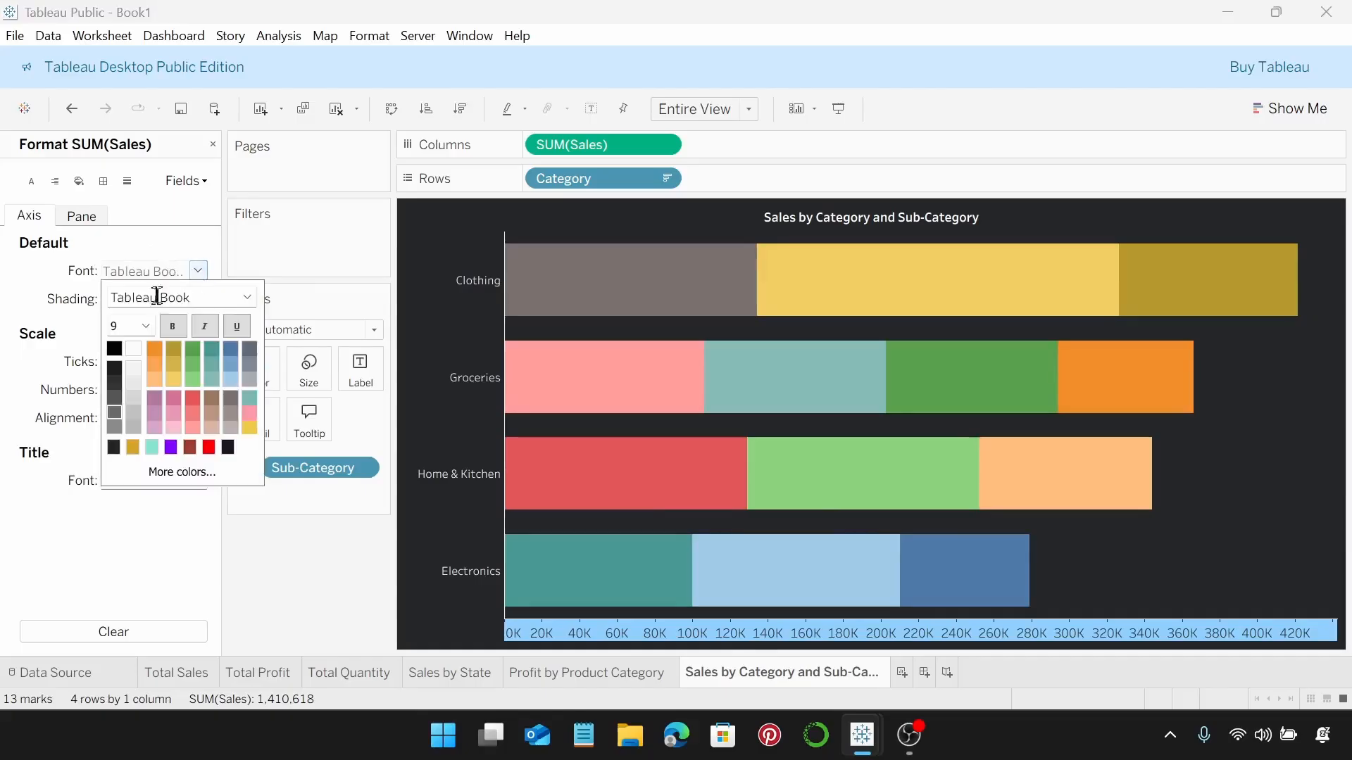
{"action": "left_click", "coordinate": [146, 325]}
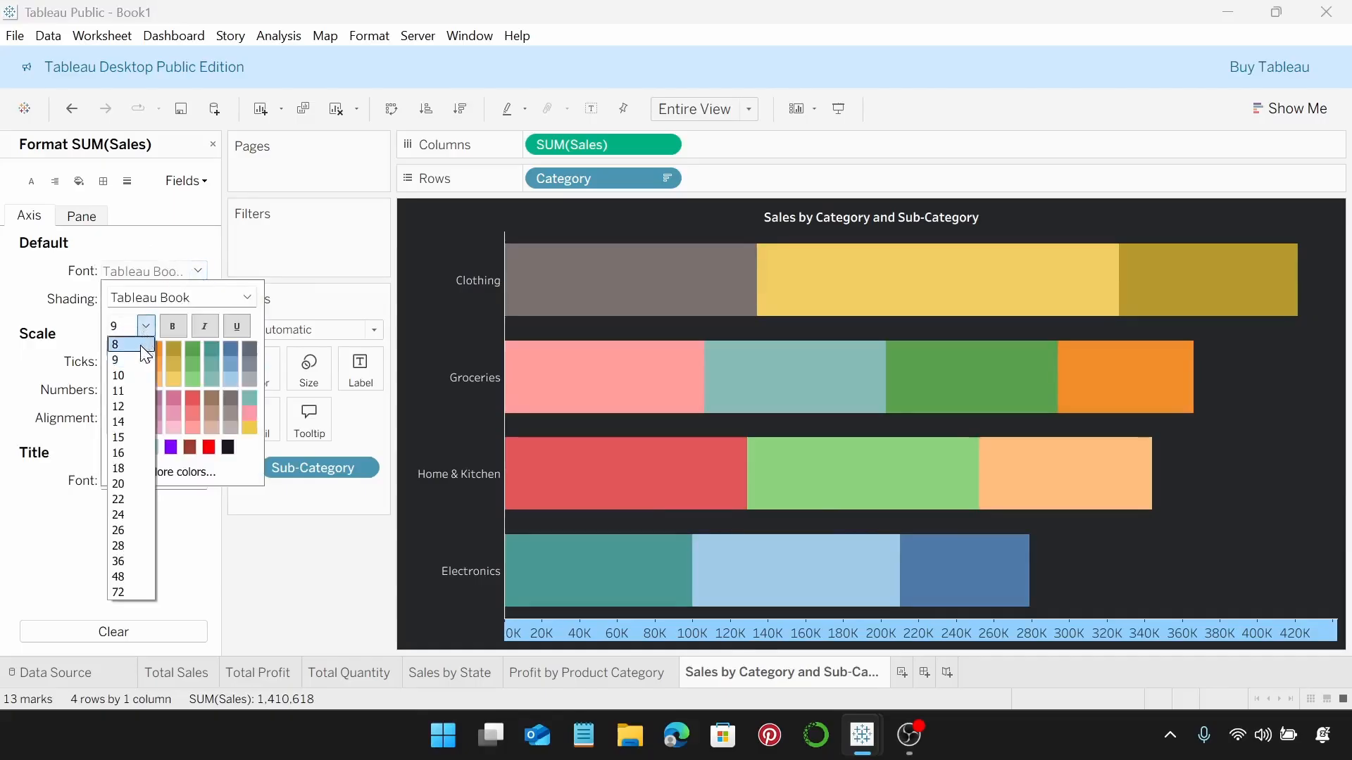
{"action": "left_click", "coordinate": [138, 342]}
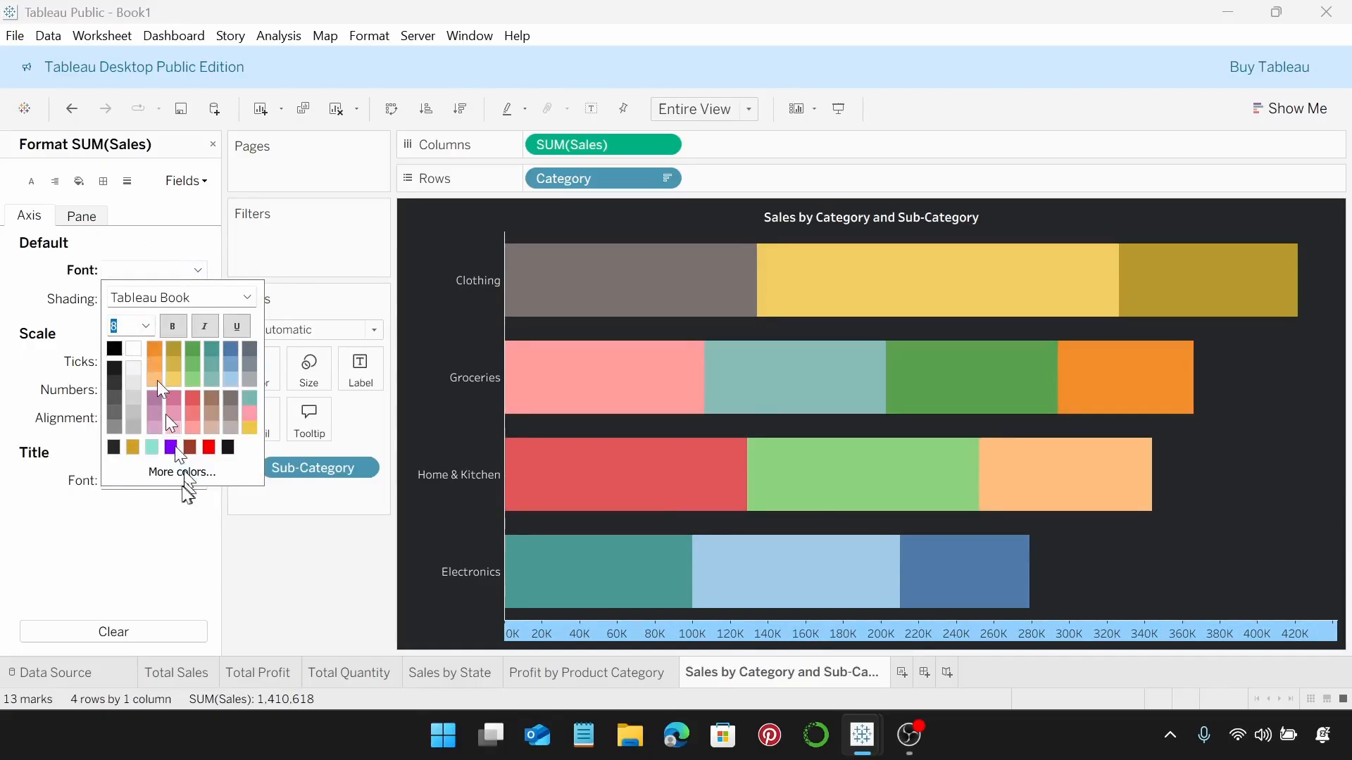
{"action": "left_click", "coordinate": [185, 508]}
Step: Format the Sales axis numbers as custom currency with 0 decimal places, display units in thousands and a $ prefix
{"action": "left_click", "coordinate": [199, 388]}
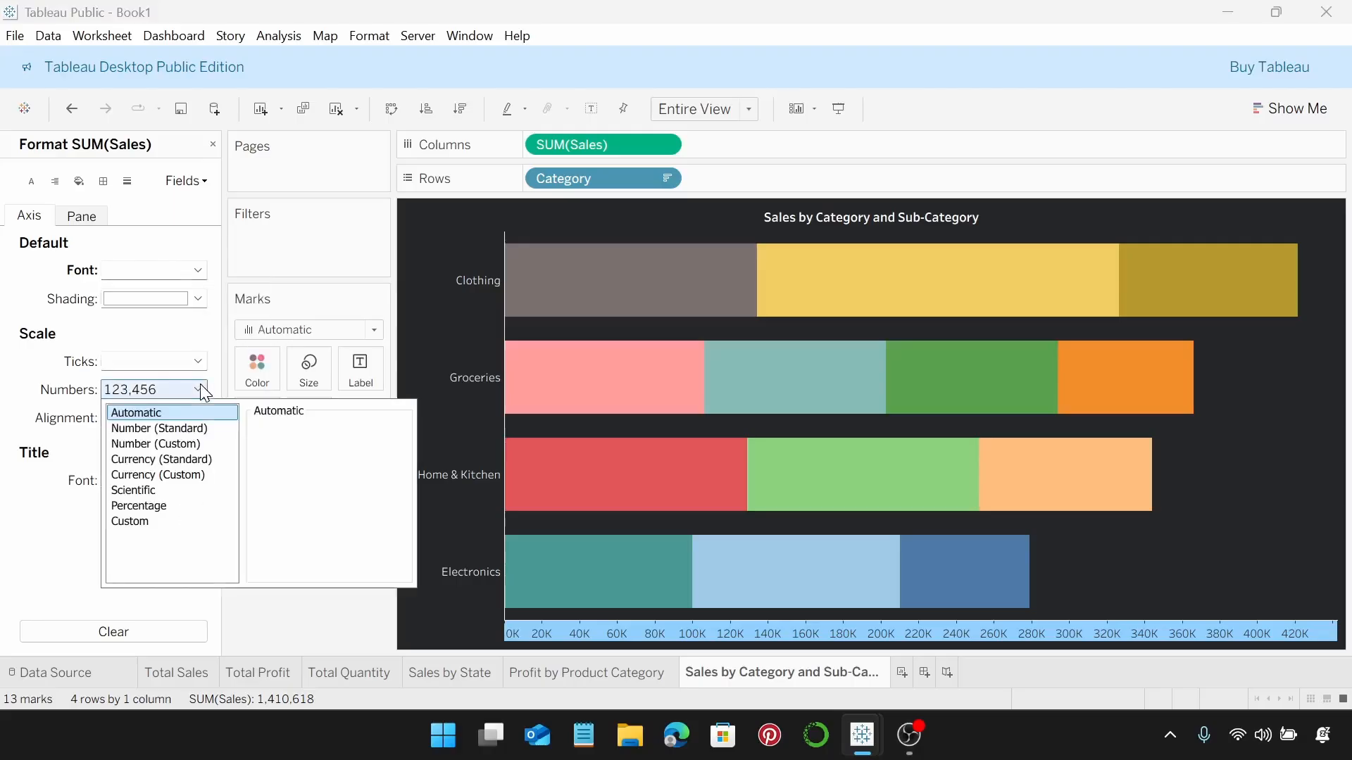
{"action": "left_click", "coordinate": [209, 483]}
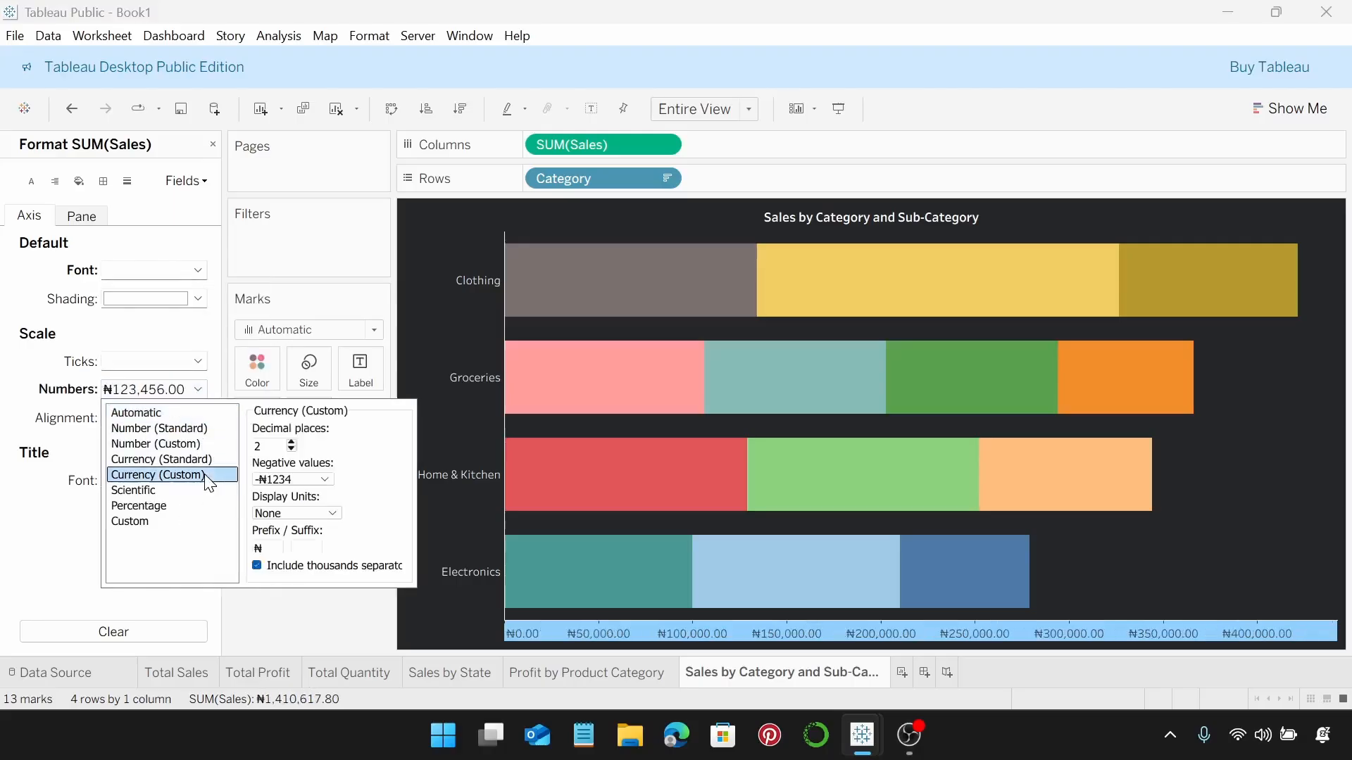
{"action": "left_click", "coordinate": [292, 450]}
{"action": "left_click", "coordinate": [292, 450]}
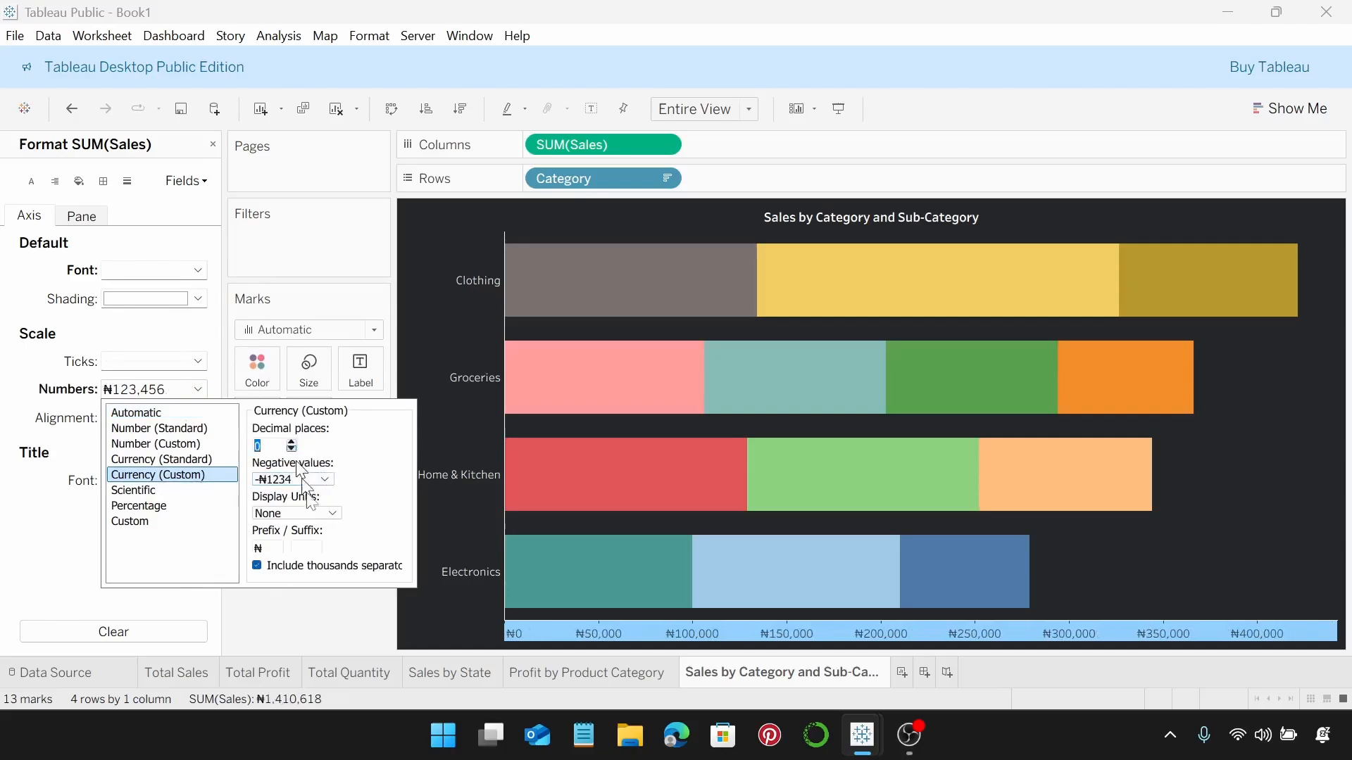
{"action": "left_click", "coordinate": [328, 517]}
{"action": "left_click", "coordinate": [320, 543]}
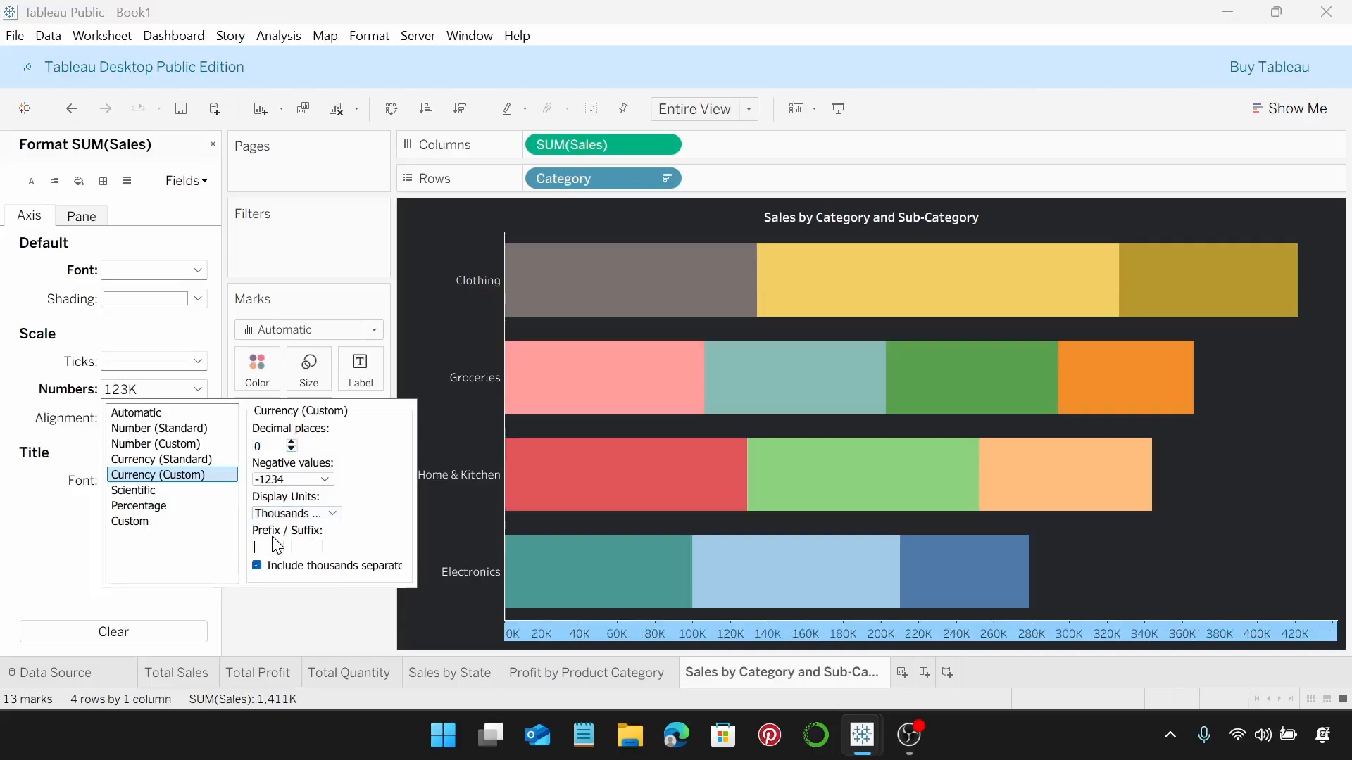
{"action": "type", "text": "$"}
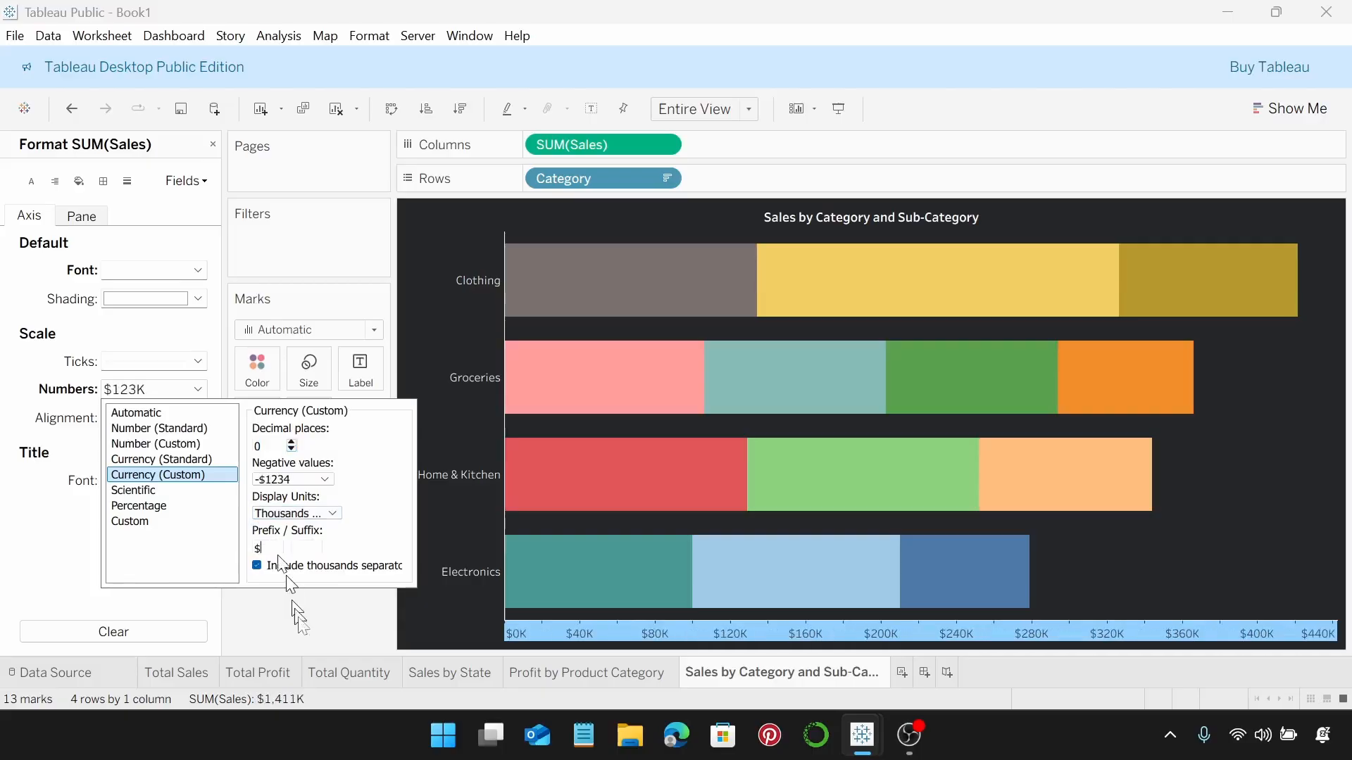
{"action": "left_click", "coordinate": [318, 631]}
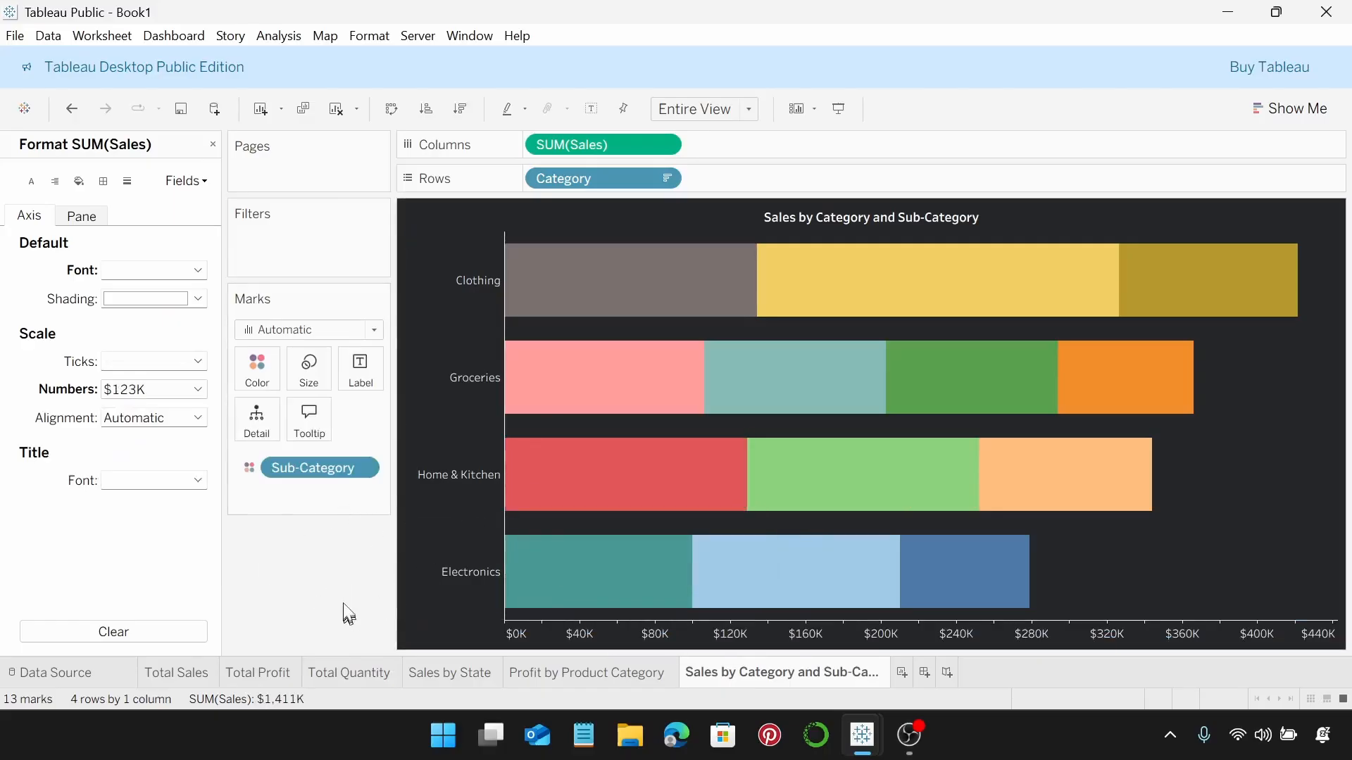
Step: Edit the Sub-Category colors and assign the gold custom color #d29f22 to Accessories
{"action": "left_click", "coordinate": [259, 373]}
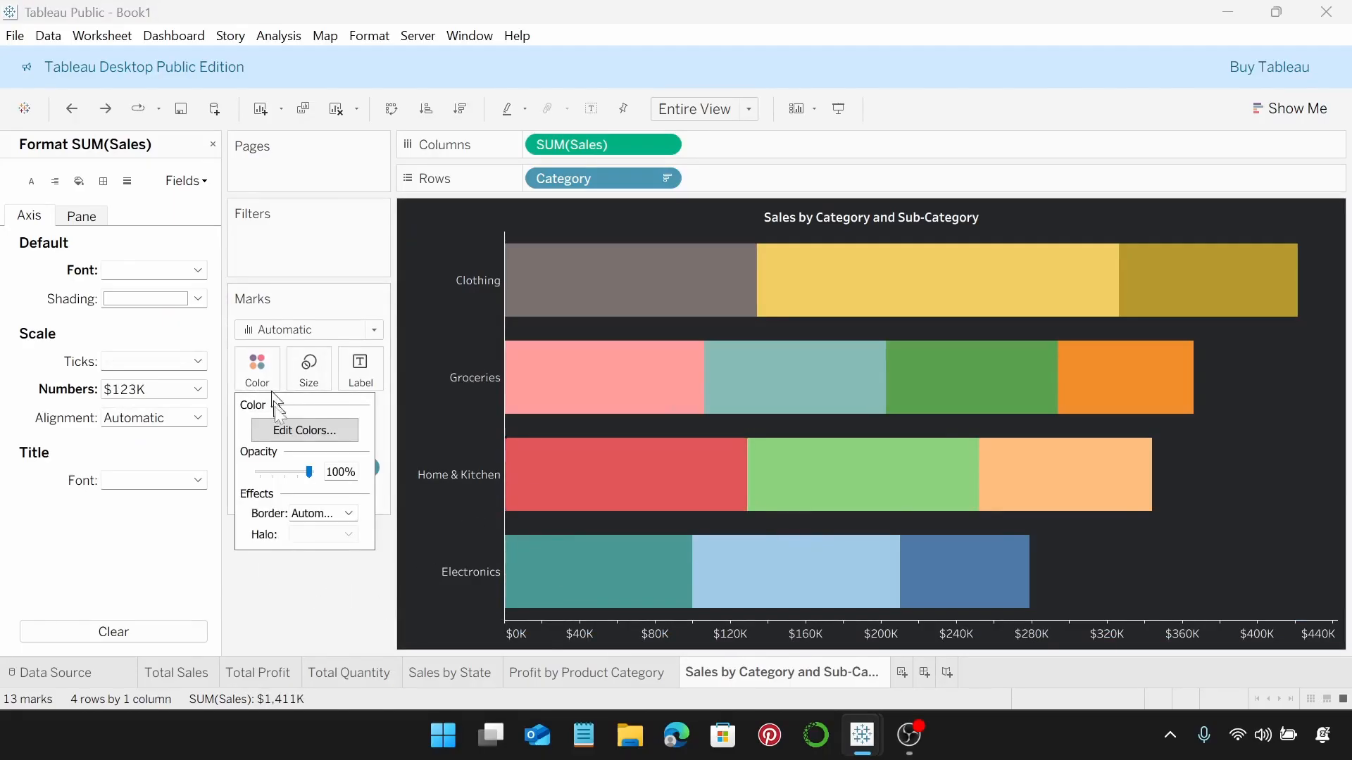
{"action": "left_click", "coordinate": [287, 431]}
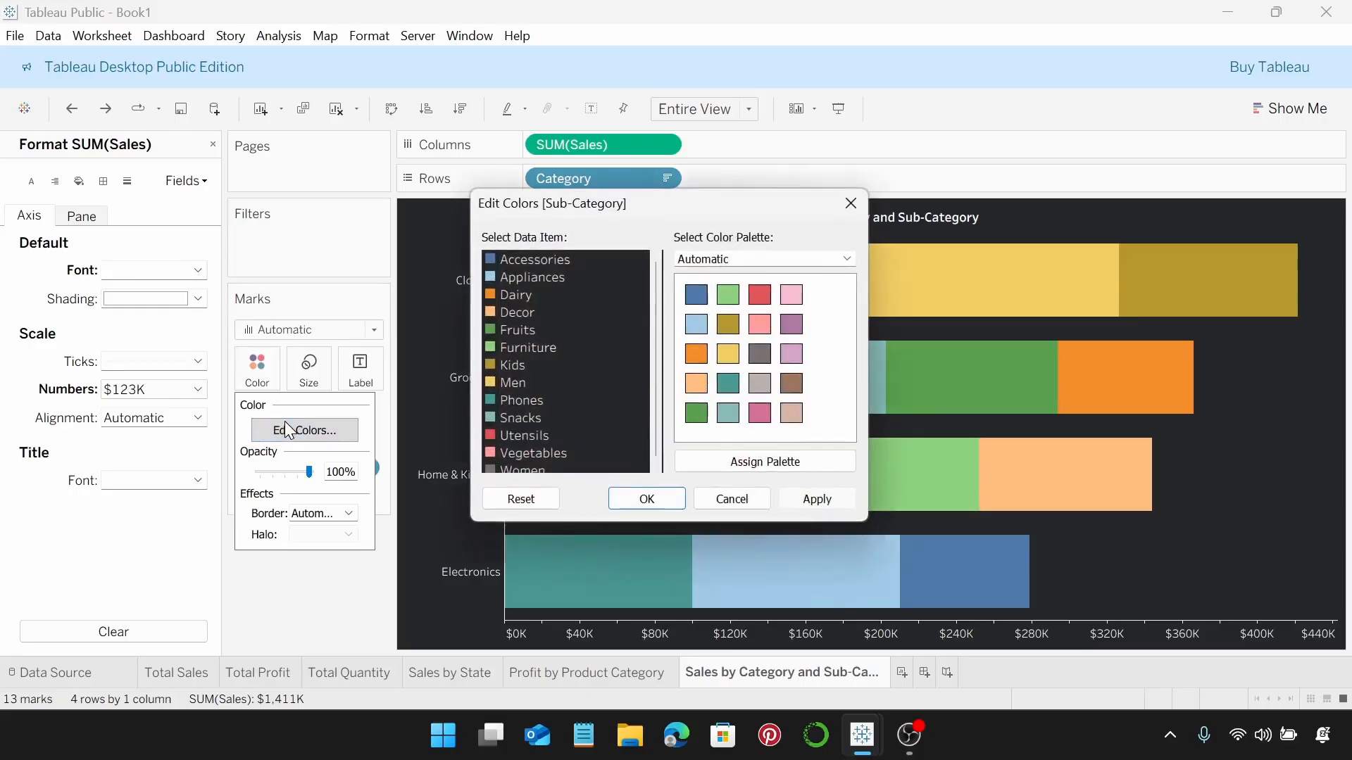
{"action": "left_click", "coordinate": [488, 259]}
{"action": "double_click", "coordinate": [491, 265]}
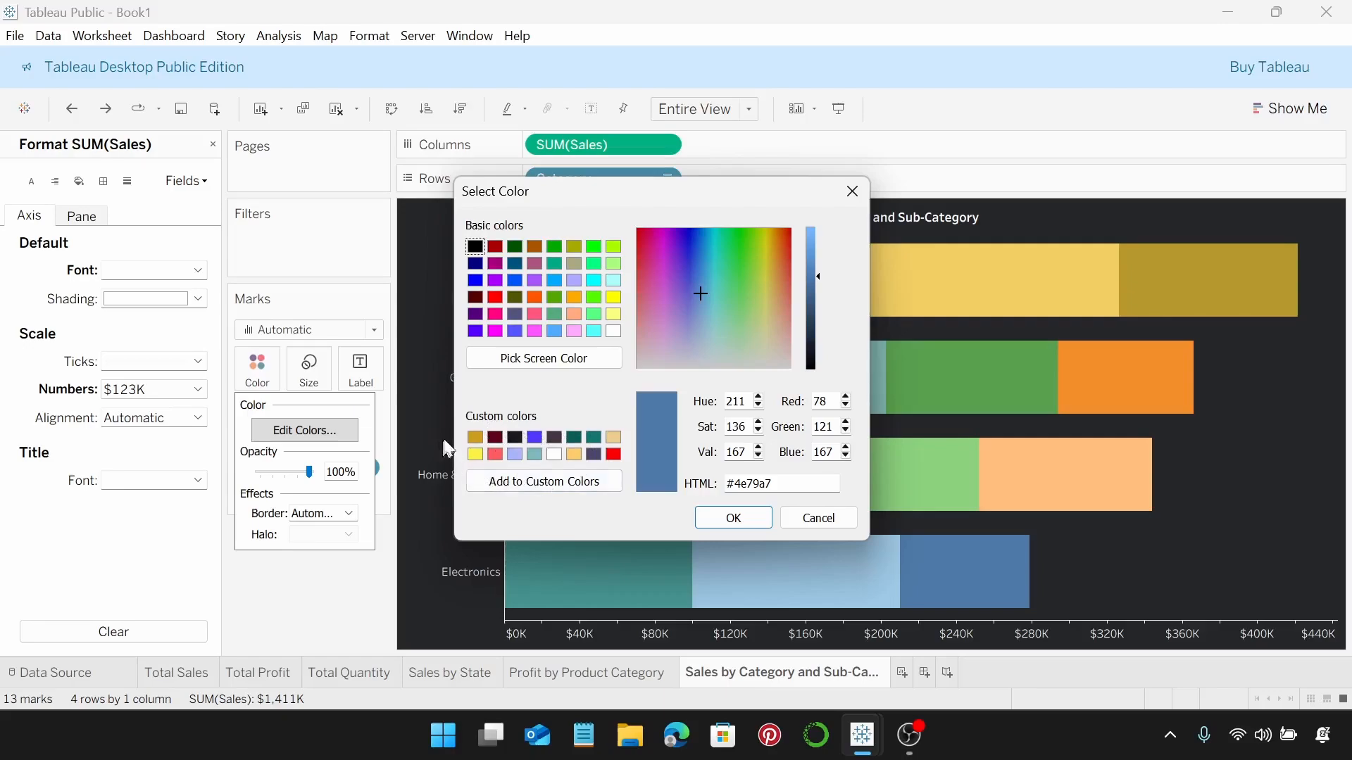
{"action": "left_click", "coordinate": [553, 457]}
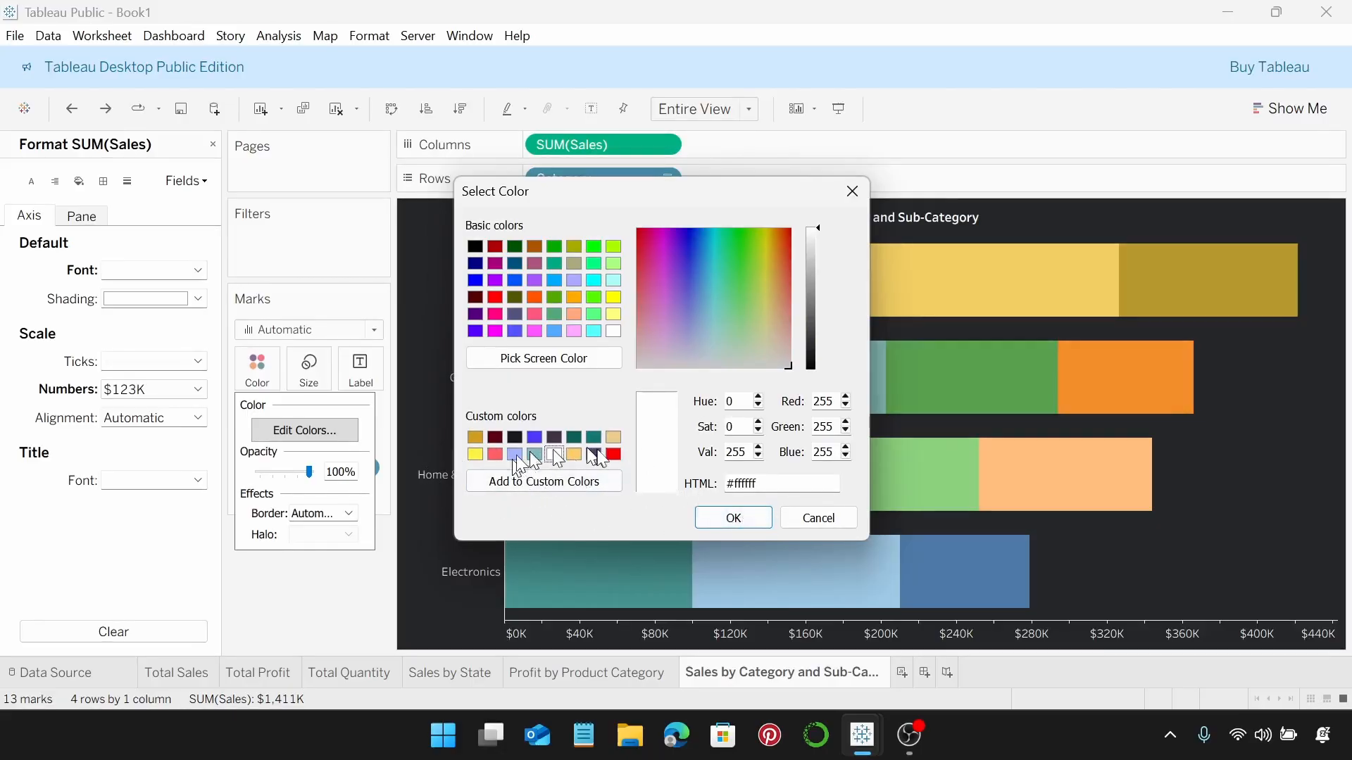
{"action": "left_click", "coordinate": [476, 437]}
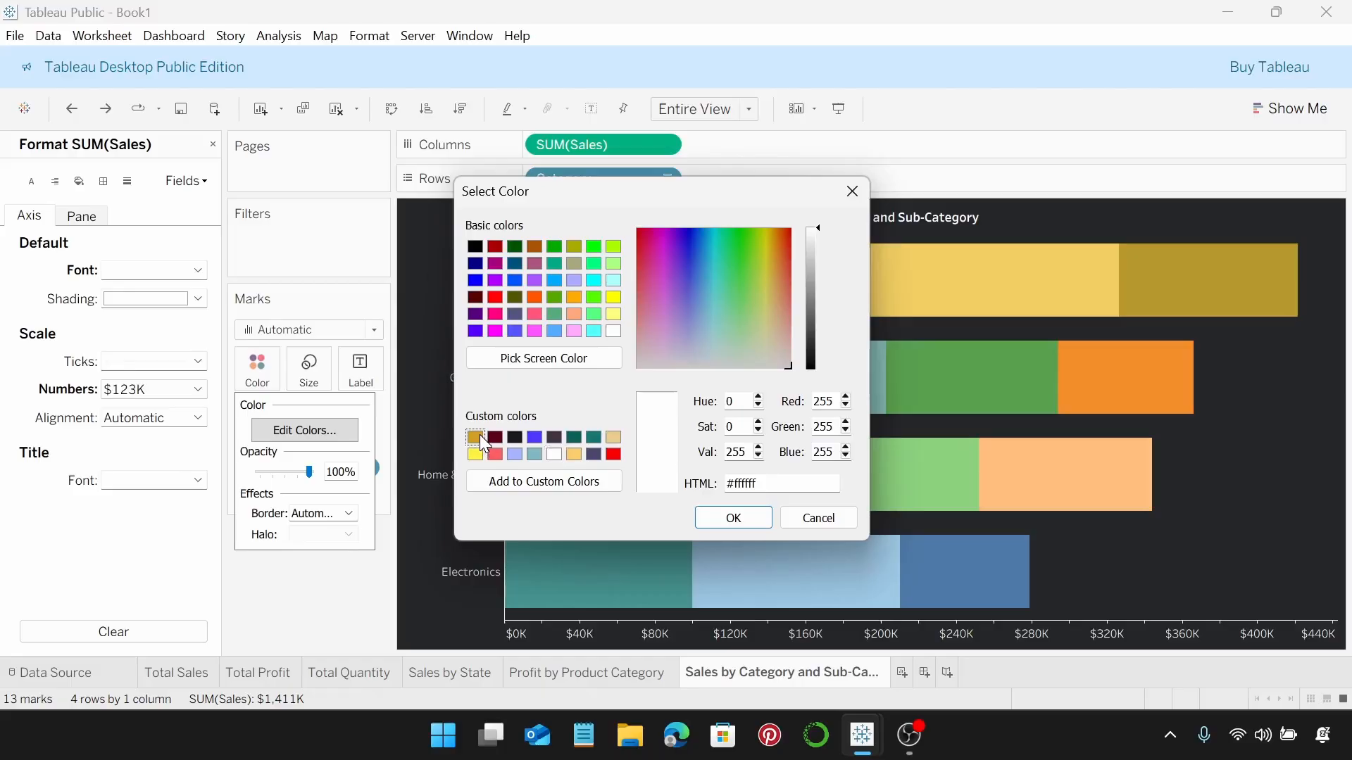
{"action": "left_click", "coordinate": [745, 525]}
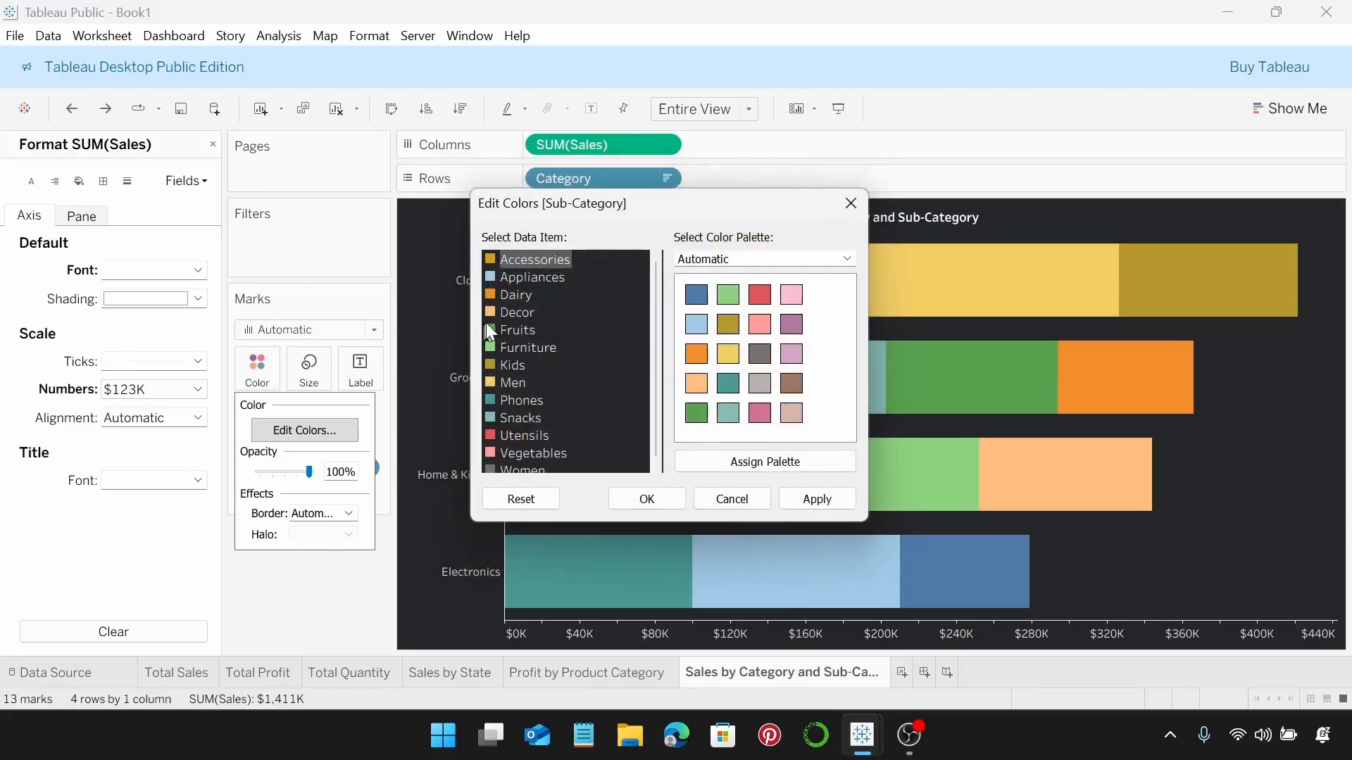
Step: Assign the dark maroon custom color #5d0018 to the Appliances and Dairy sub-categories
{"action": "double_click", "coordinate": [488, 281]}
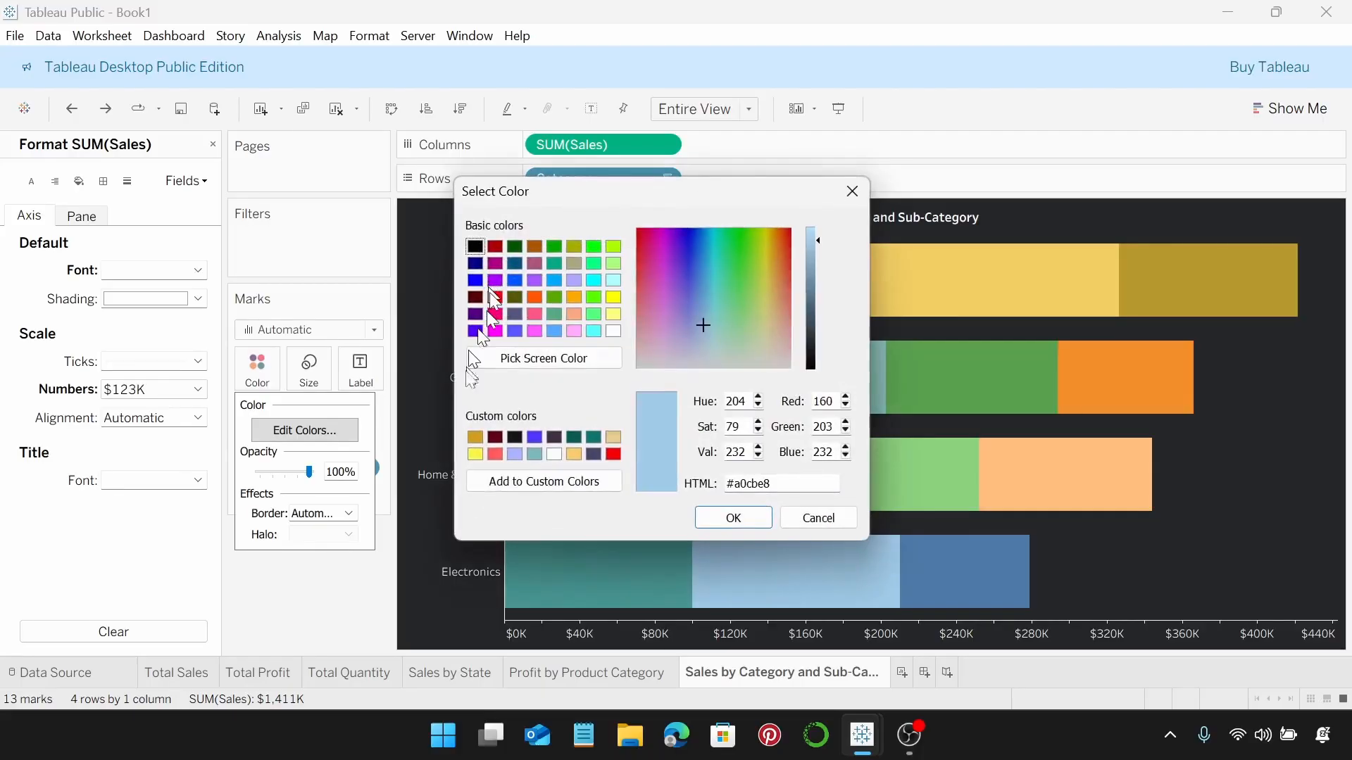
{"action": "left_click", "coordinate": [497, 437]}
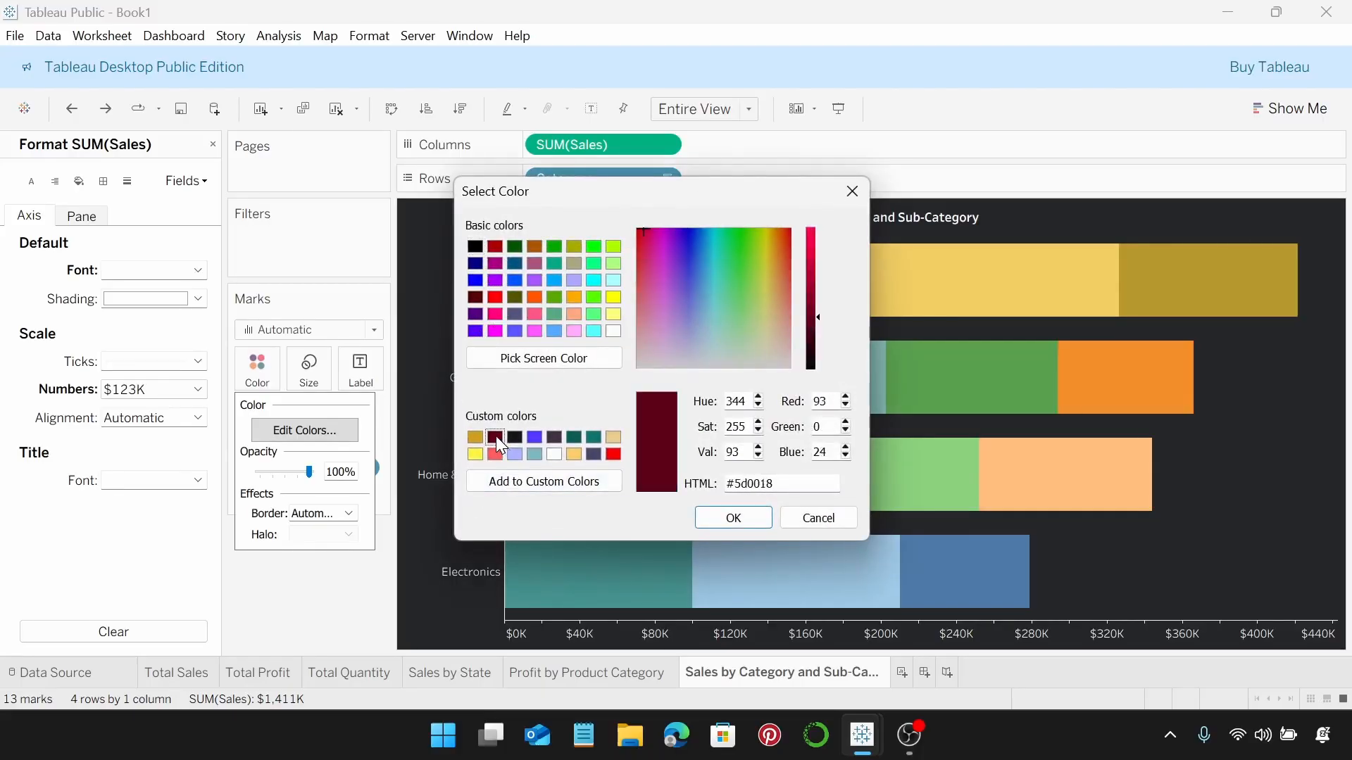
{"action": "left_click", "coordinate": [715, 519]}
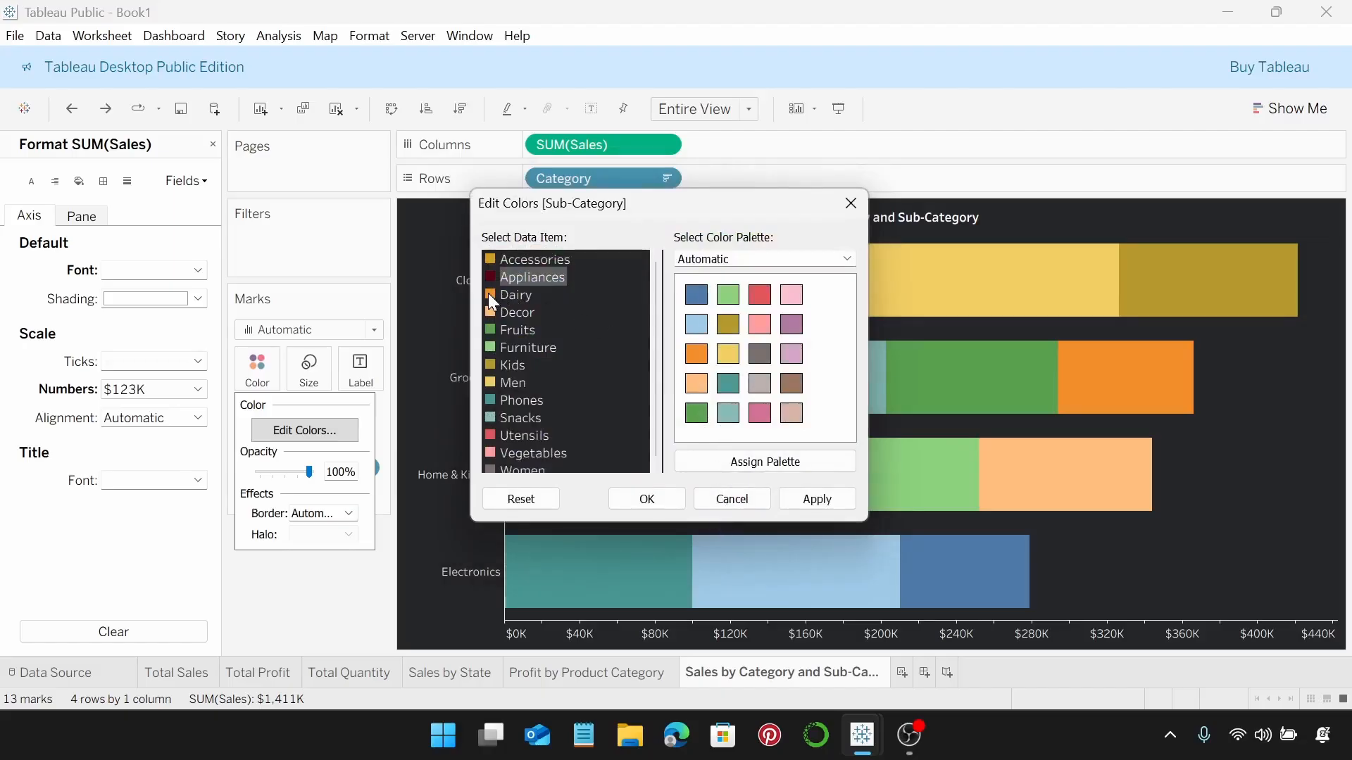
{"action": "double_click", "coordinate": [488, 294]}
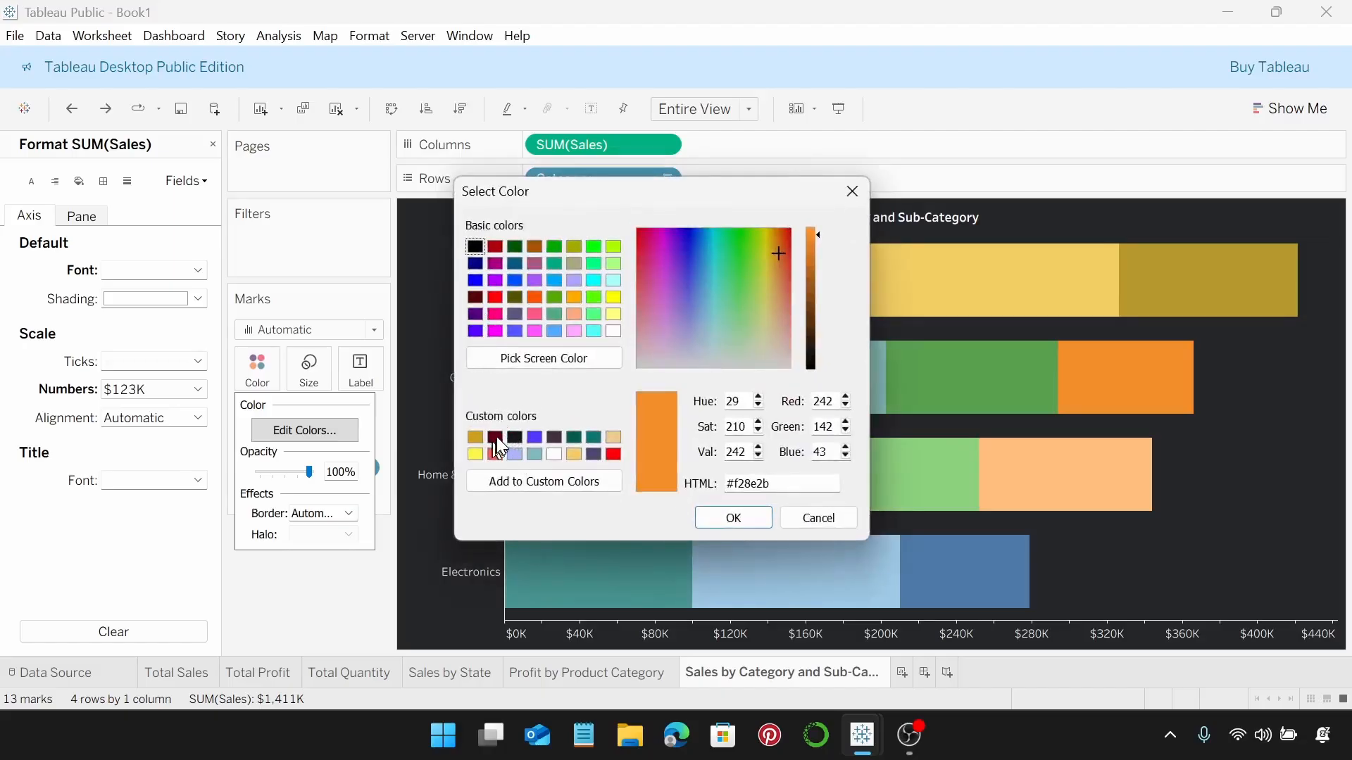
{"action": "left_click", "coordinate": [497, 438]}
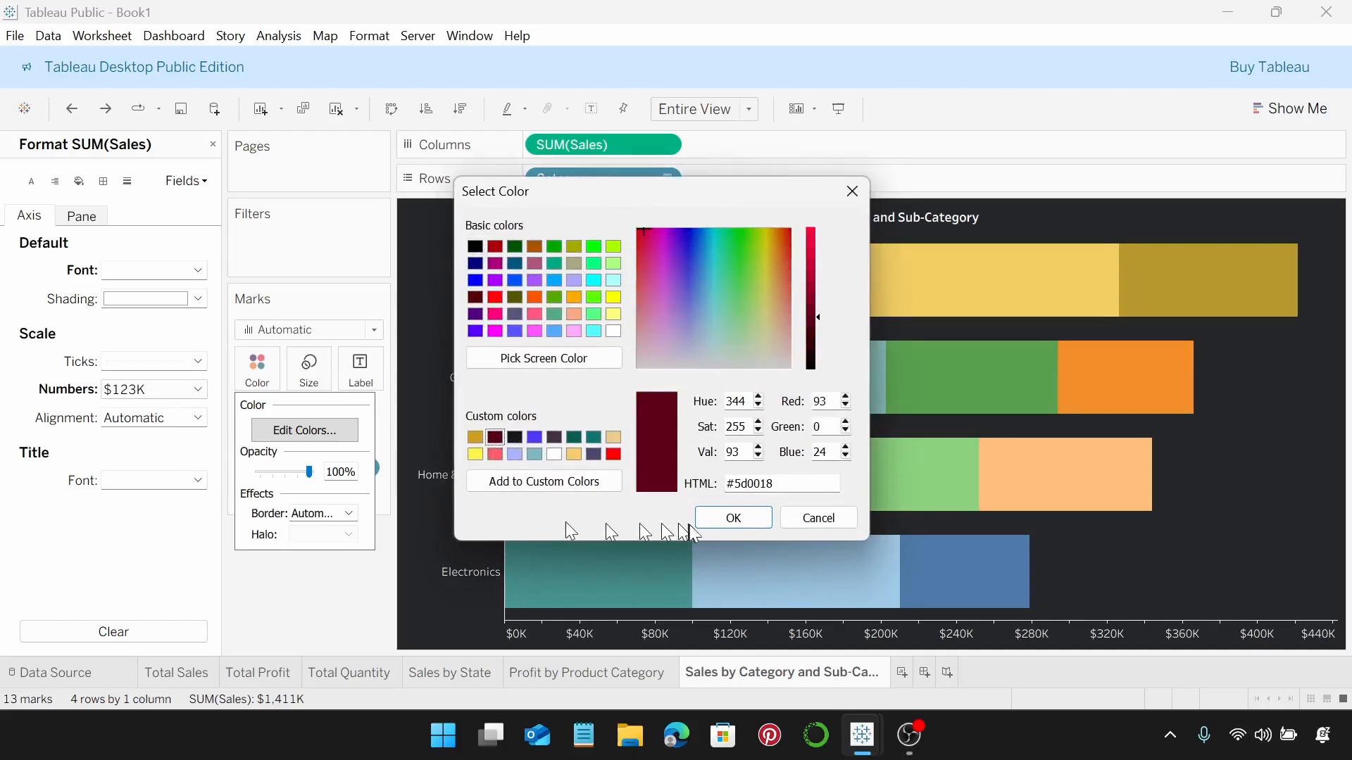
{"action": "left_click", "coordinate": [741, 521]}
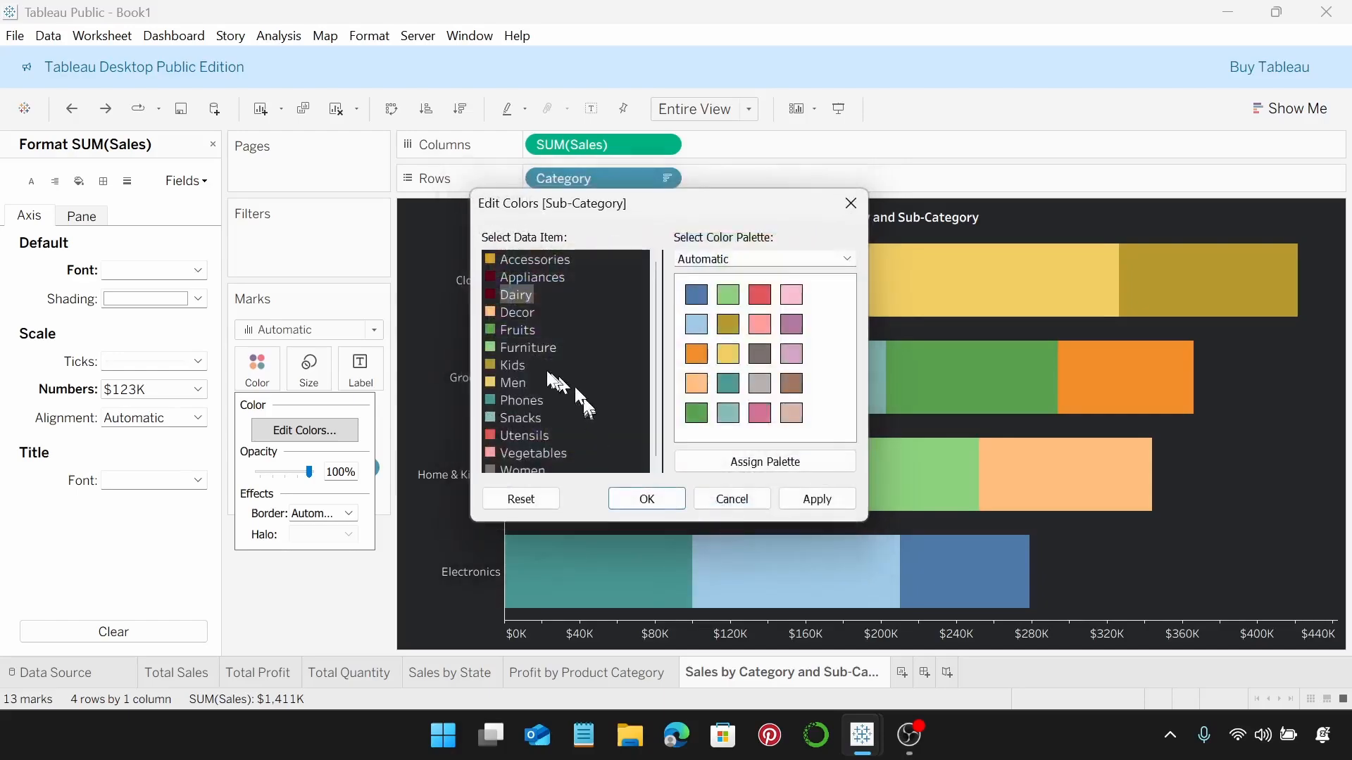
Step: Assign the gold custom color #d29f22 to the Decor and Fruits sub-categories
{"action": "double_click", "coordinate": [491, 310]}
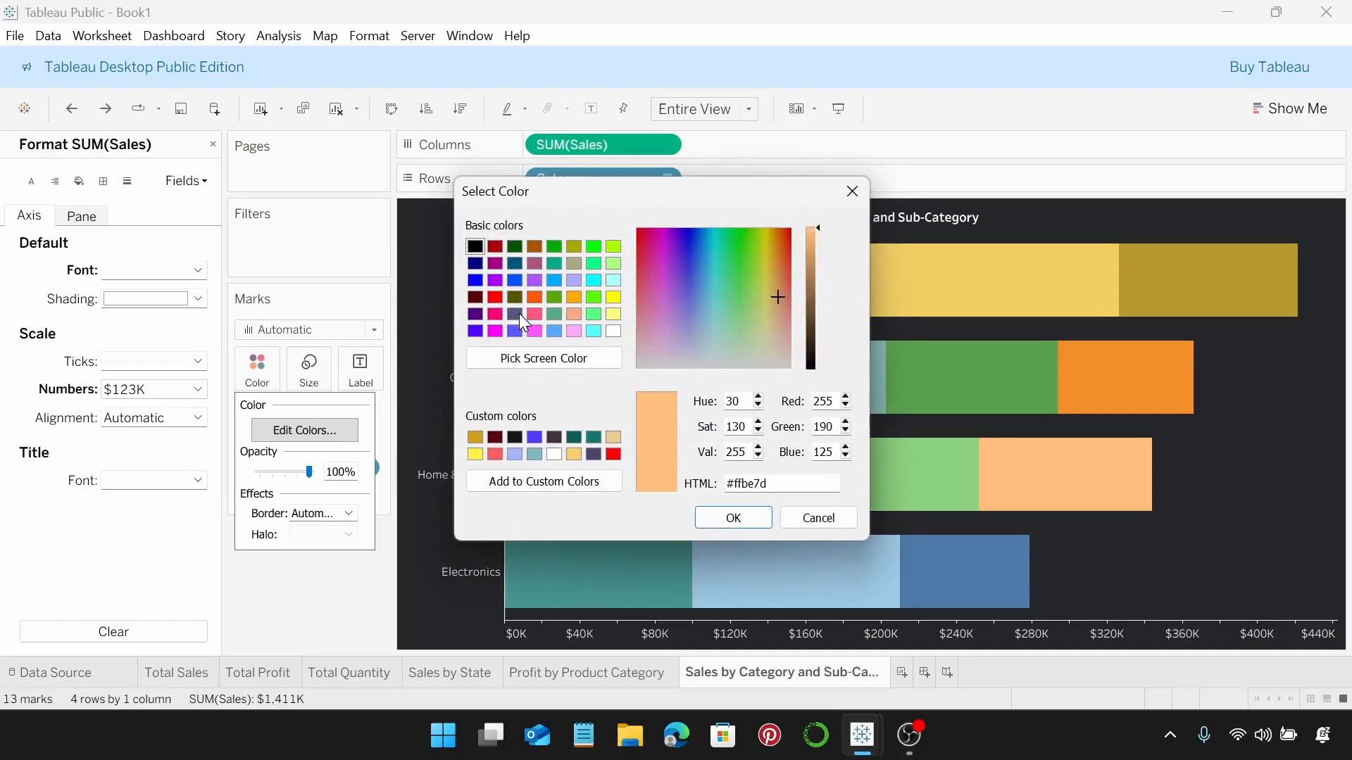
{"action": "left_click", "coordinate": [476, 437]}
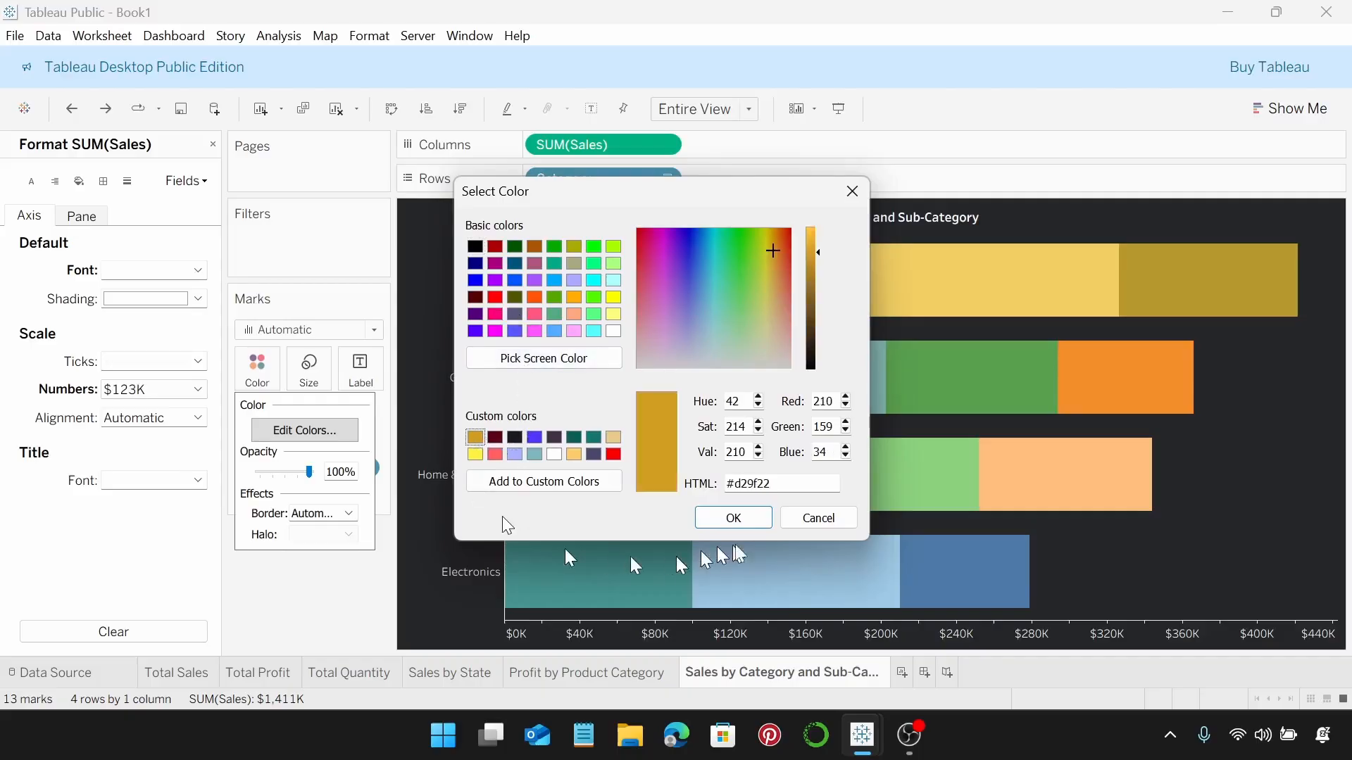
{"action": "left_click", "coordinate": [750, 524]}
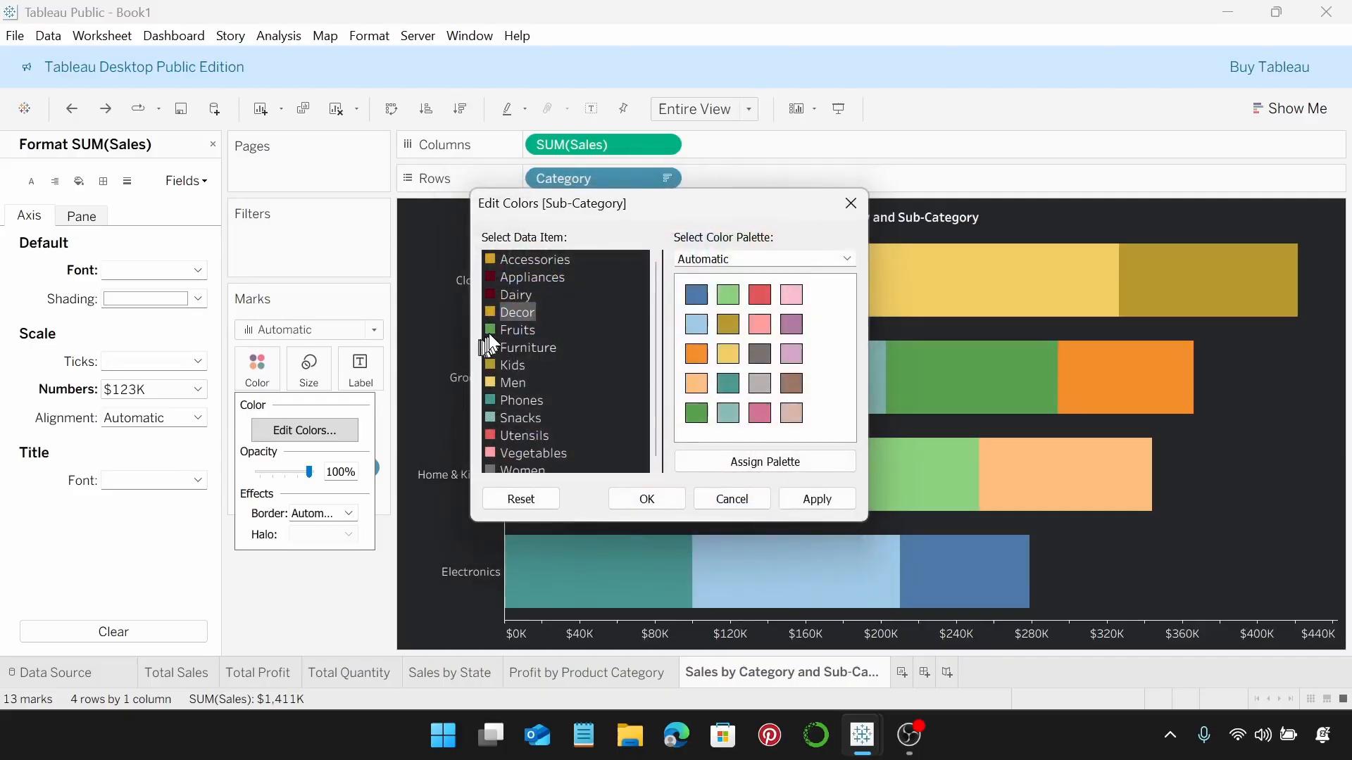
{"action": "left_click", "coordinate": [489, 332]}
{"action": "double_click", "coordinate": [488, 331]}
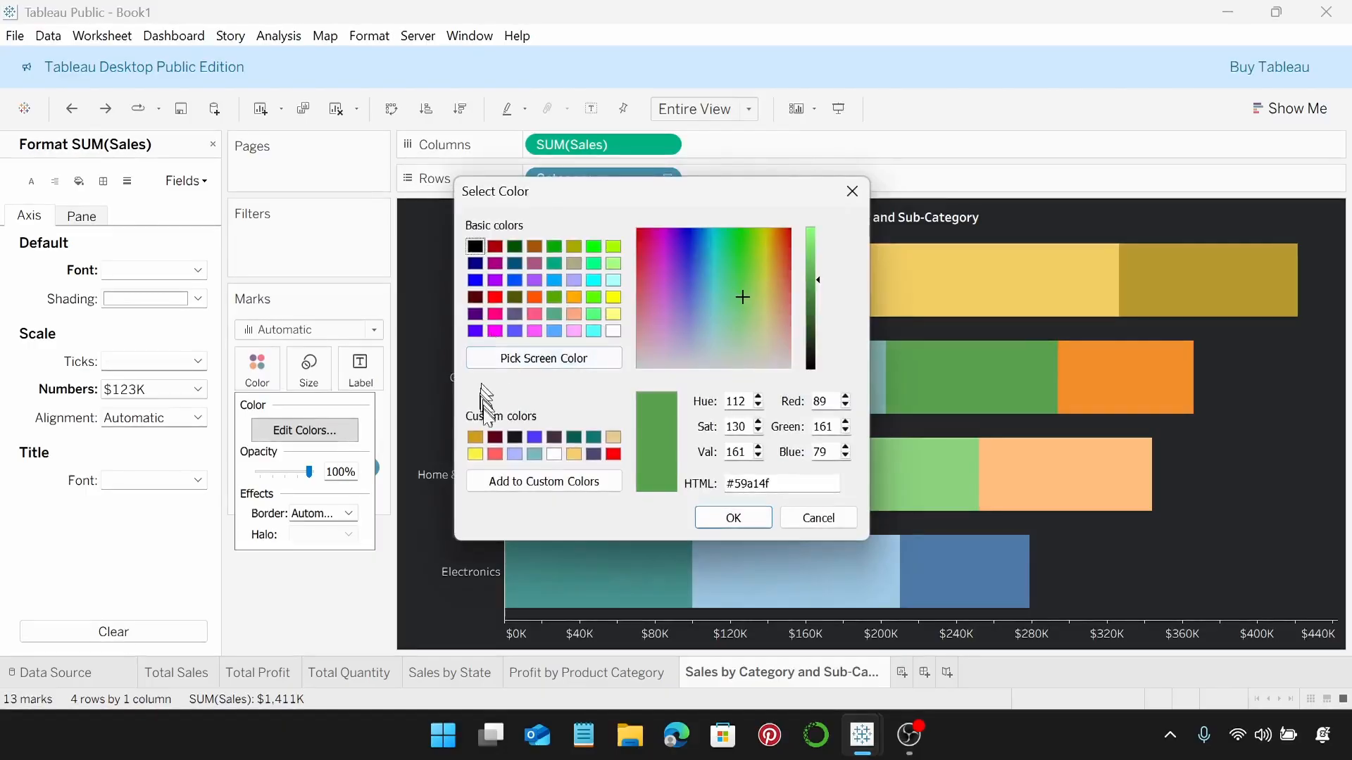
{"action": "left_click", "coordinate": [476, 437]}
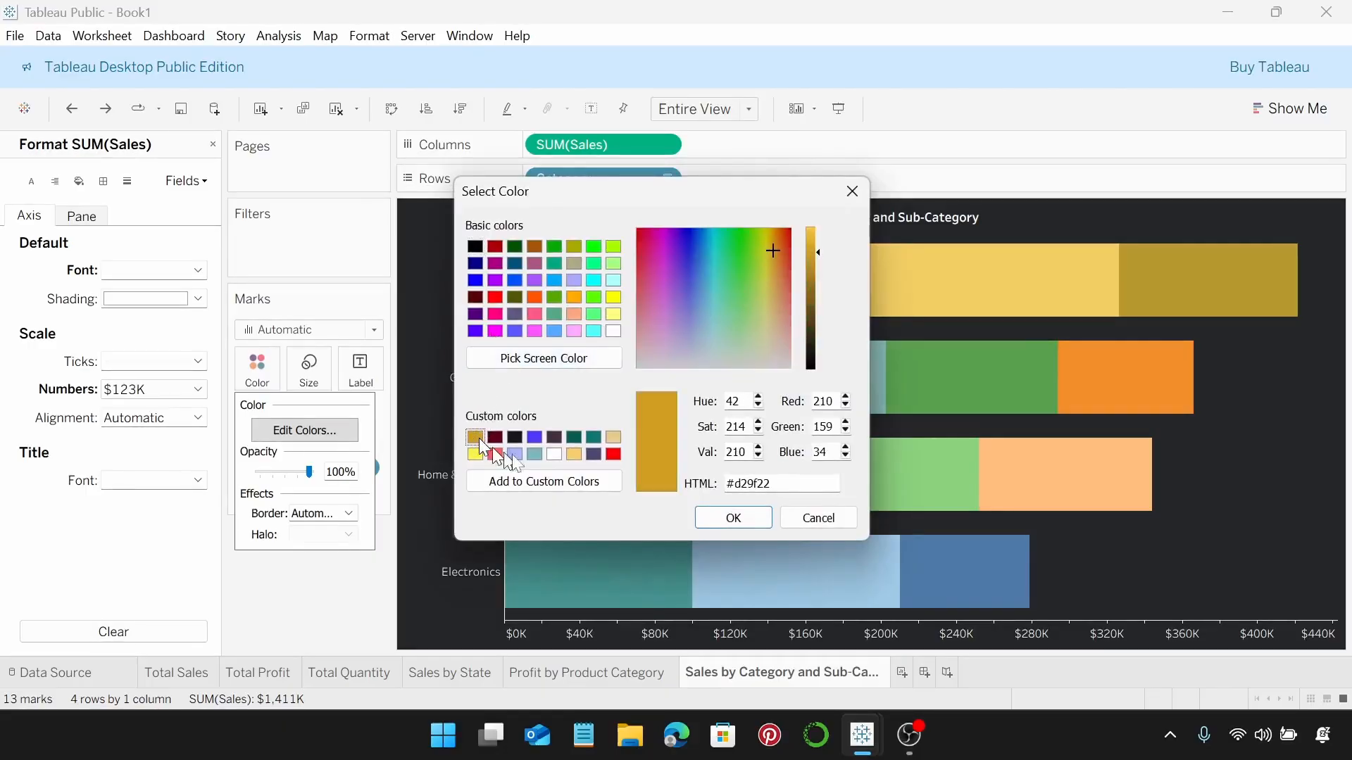
{"action": "left_click", "coordinate": [770, 521]}
Step: Assign the dark maroon custom color #5d0018 to Furniture and the gold custom color #d29f22 to Kids
{"action": "double_click", "coordinate": [488, 345]}
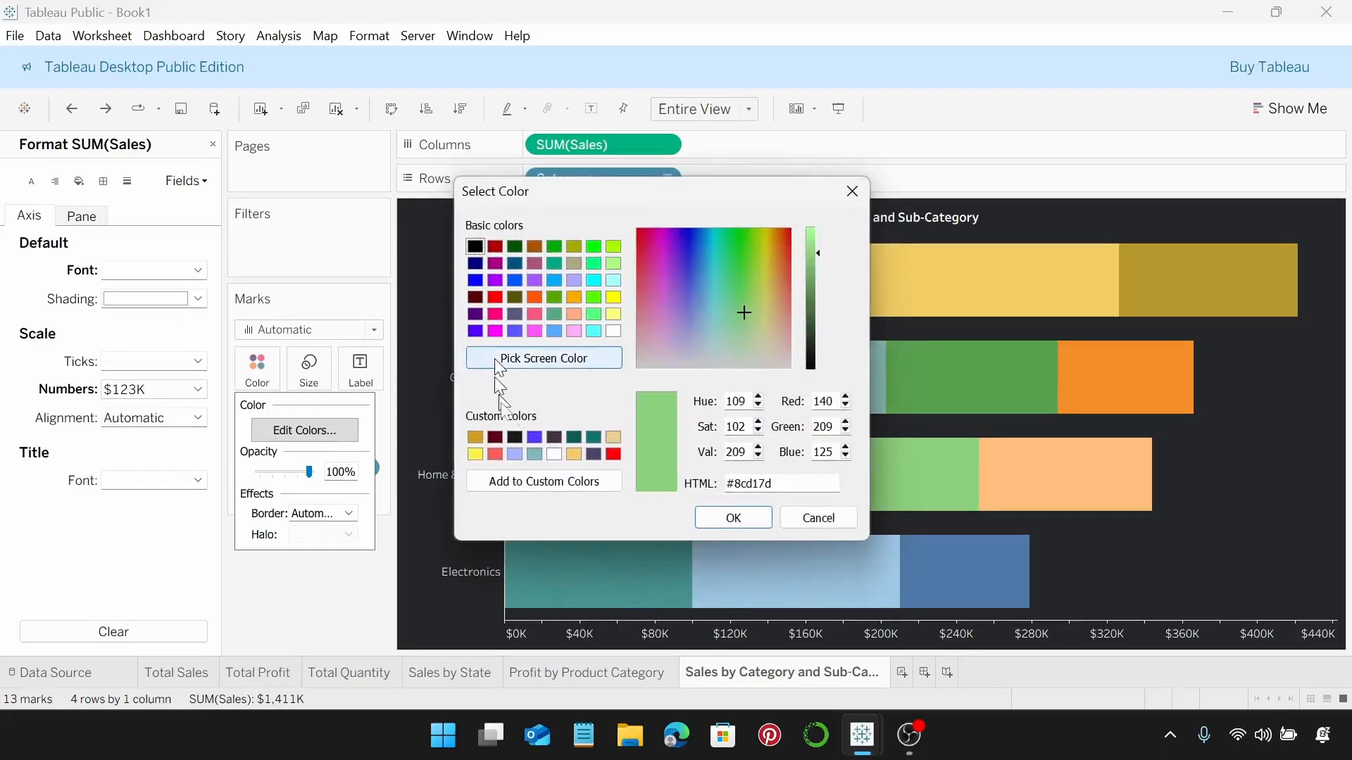
{"action": "left_click", "coordinate": [496, 437]}
{"action": "left_click", "coordinate": [726, 518]}
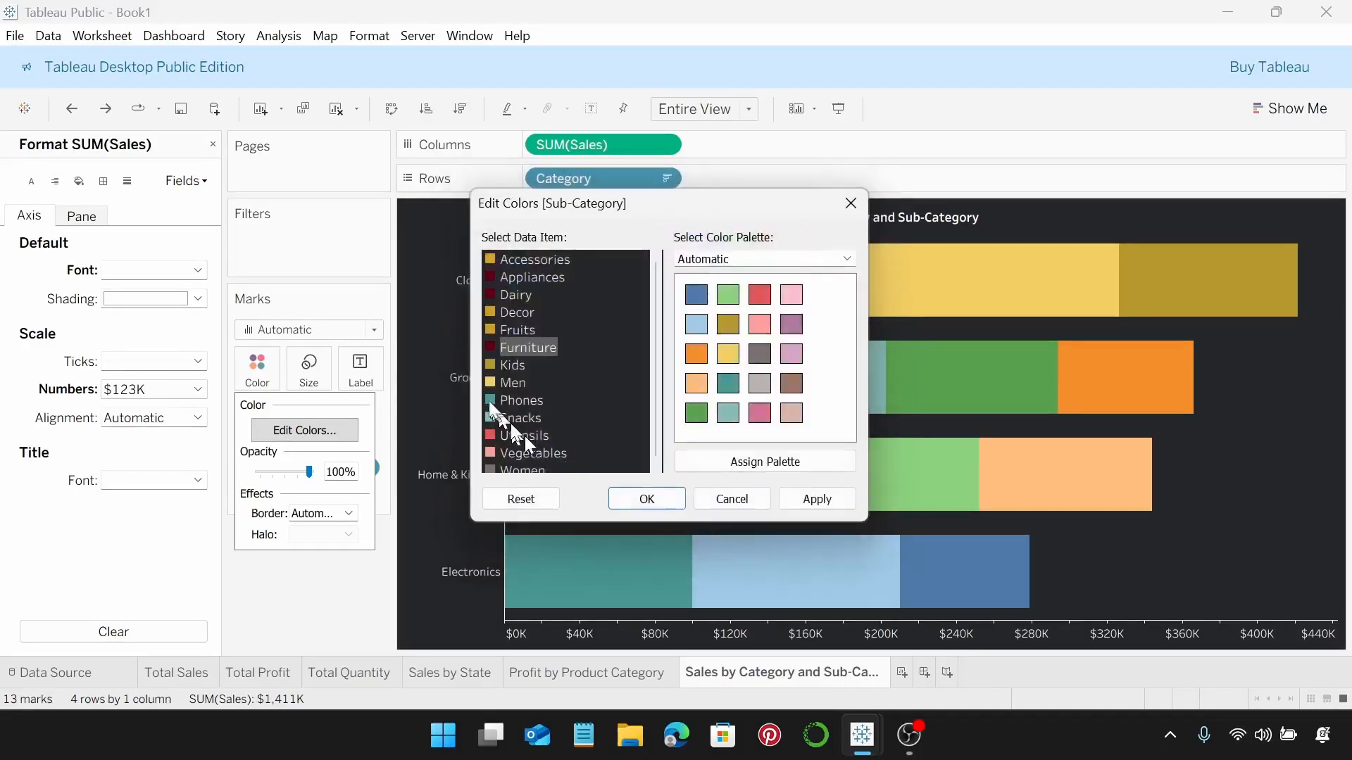
{"action": "double_click", "coordinate": [487, 367]}
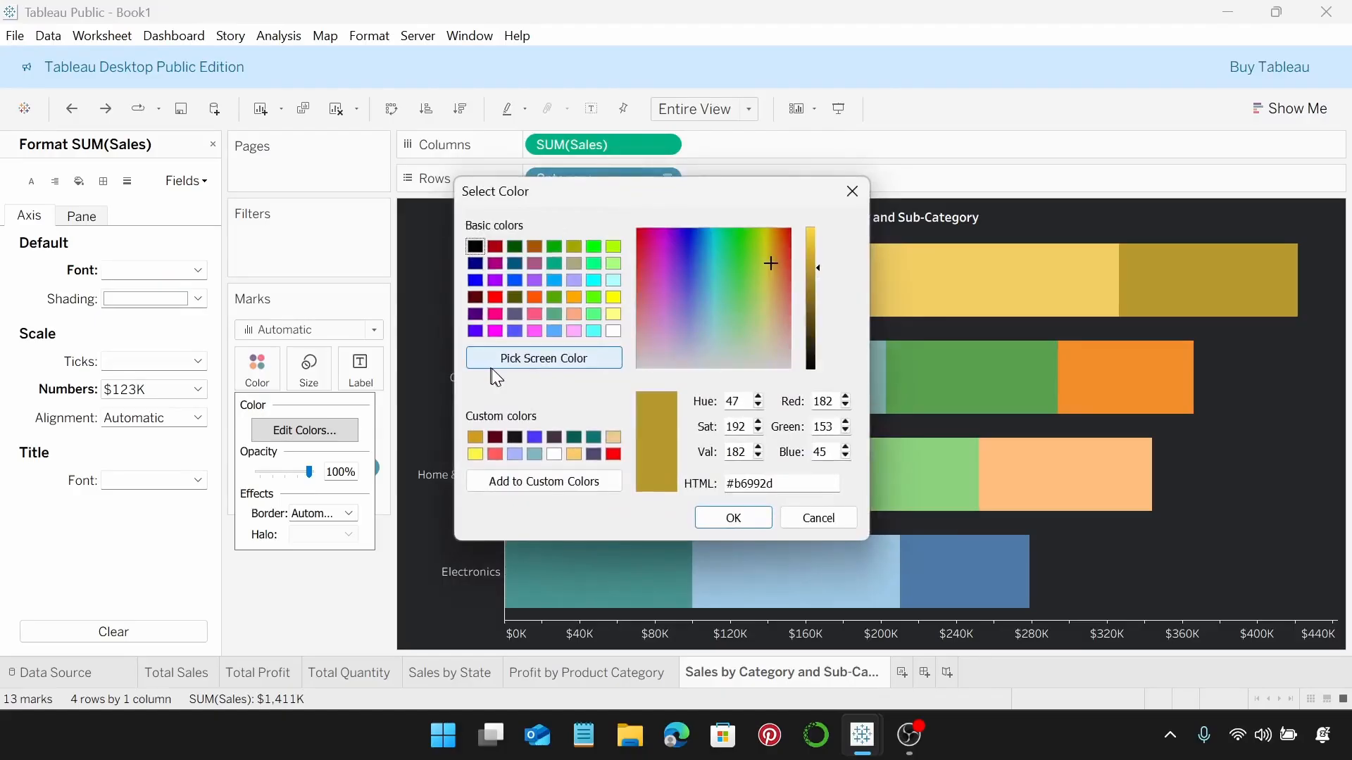
{"action": "left_click", "coordinate": [475, 437]}
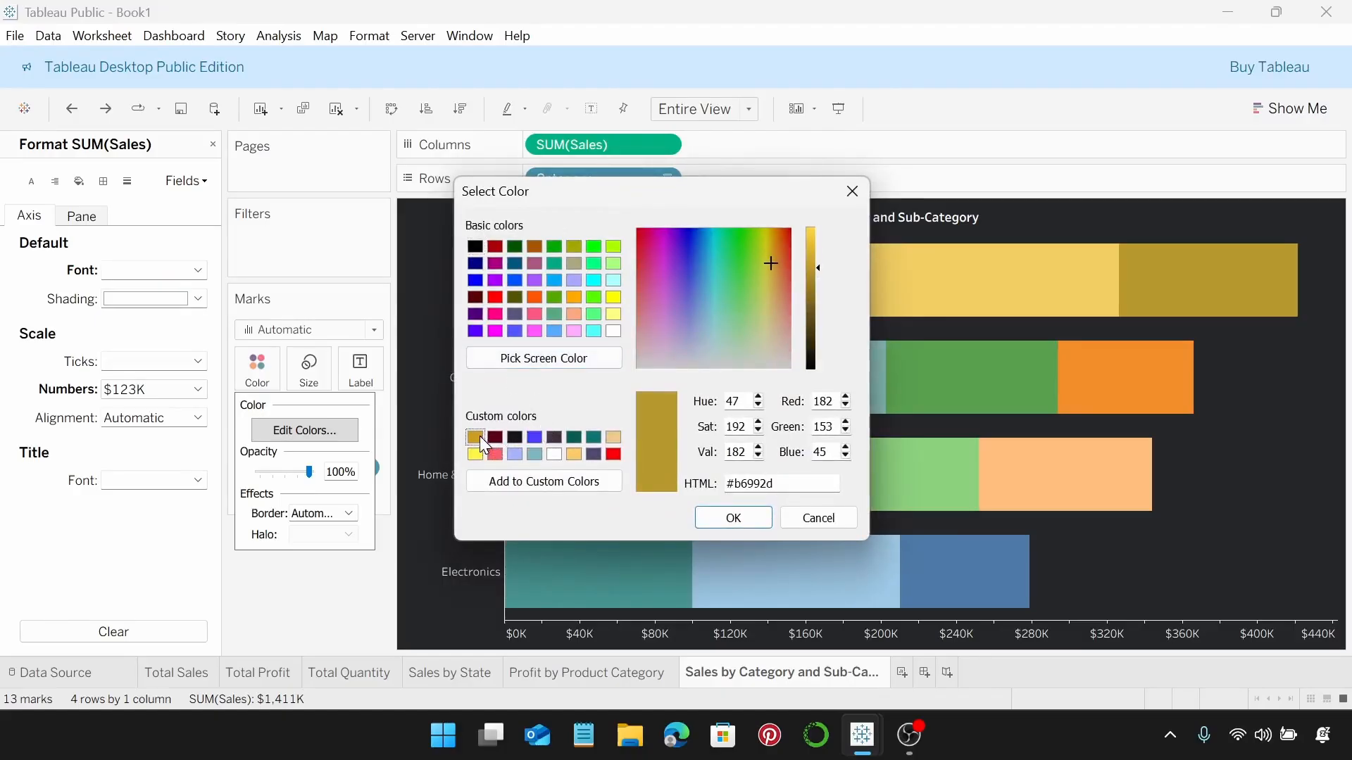
{"action": "left_click", "coordinate": [732, 518]}
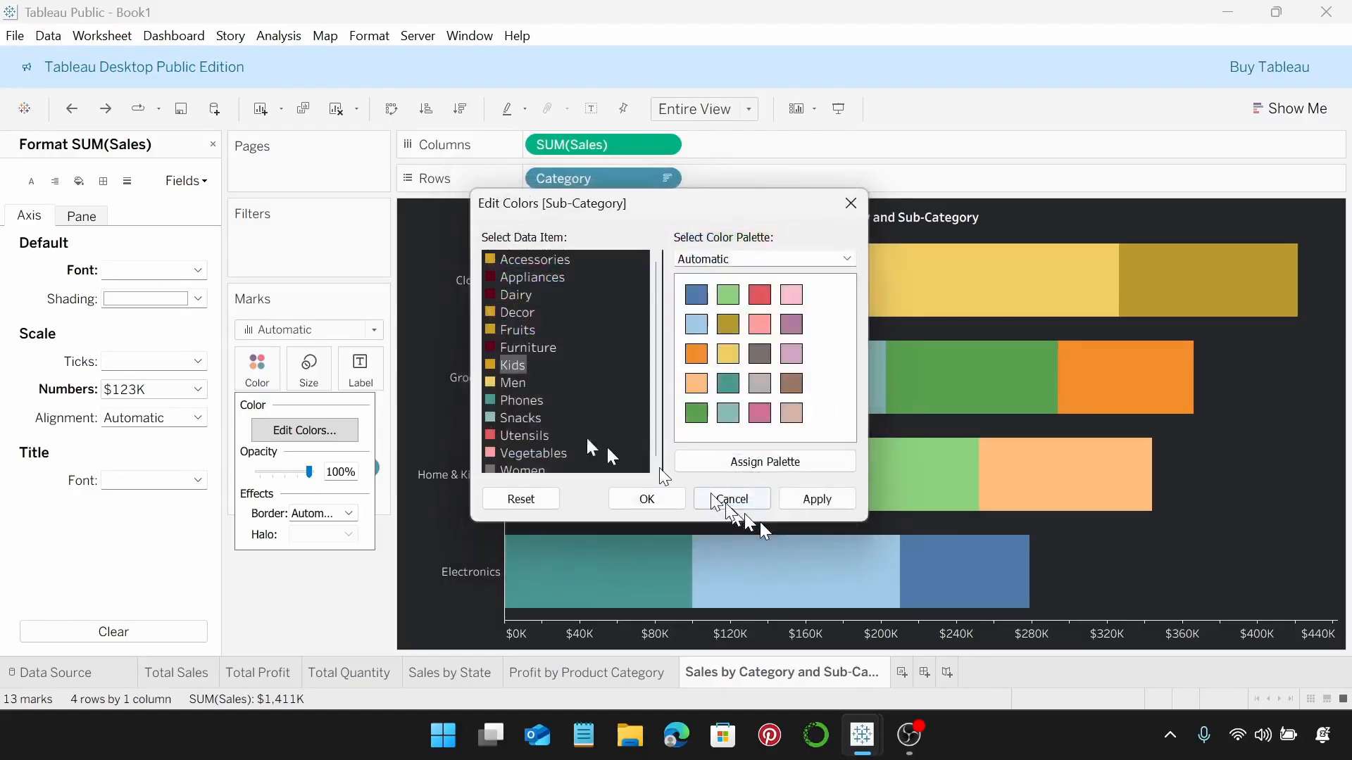
Step: Color the Men sub-category with the dark maroon custom color #5d0018 and Phones with the gold #d29f22
{"action": "double_click", "coordinate": [489, 381]}
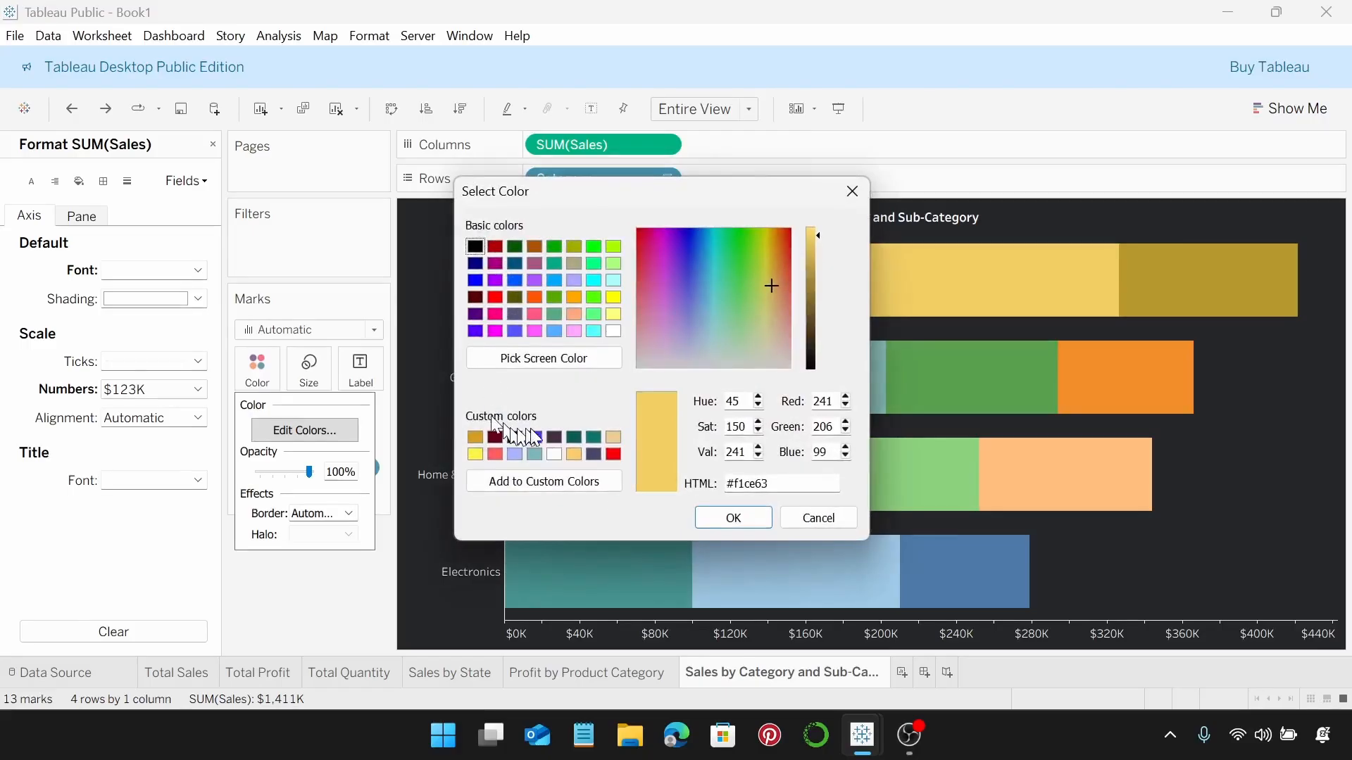
{"action": "left_click", "coordinate": [495, 437]}
{"action": "left_click", "coordinate": [732, 518]}
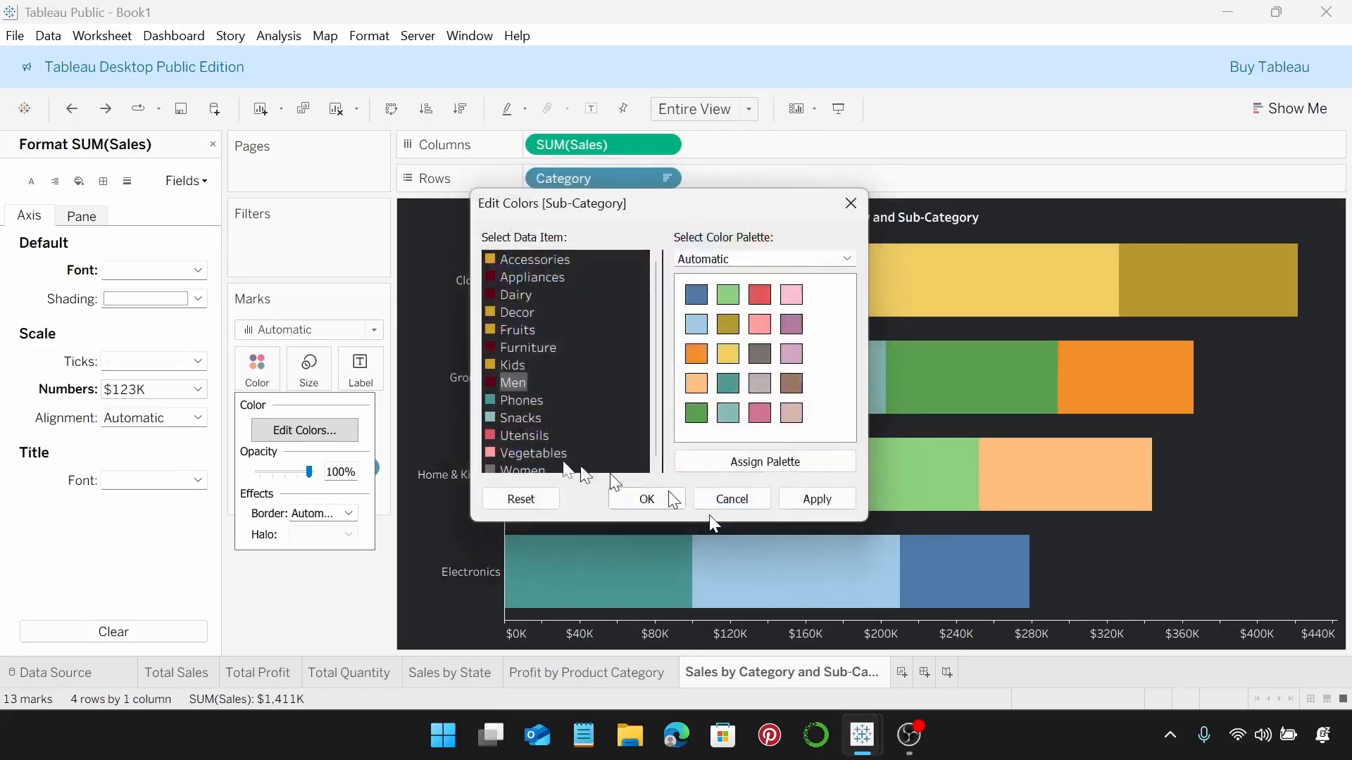
{"action": "double_click", "coordinate": [488, 400]}
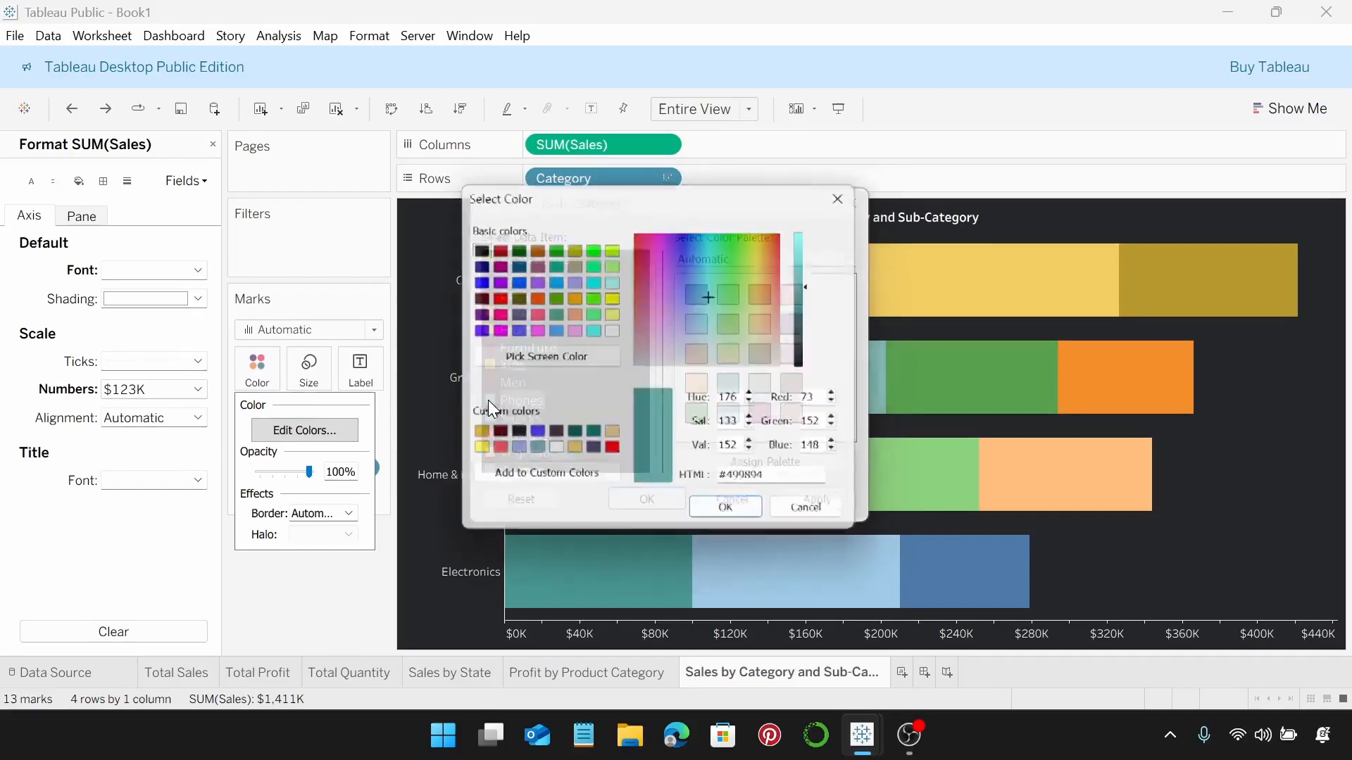
{"action": "left_click", "coordinate": [475, 437]}
{"action": "left_click", "coordinate": [735, 519]}
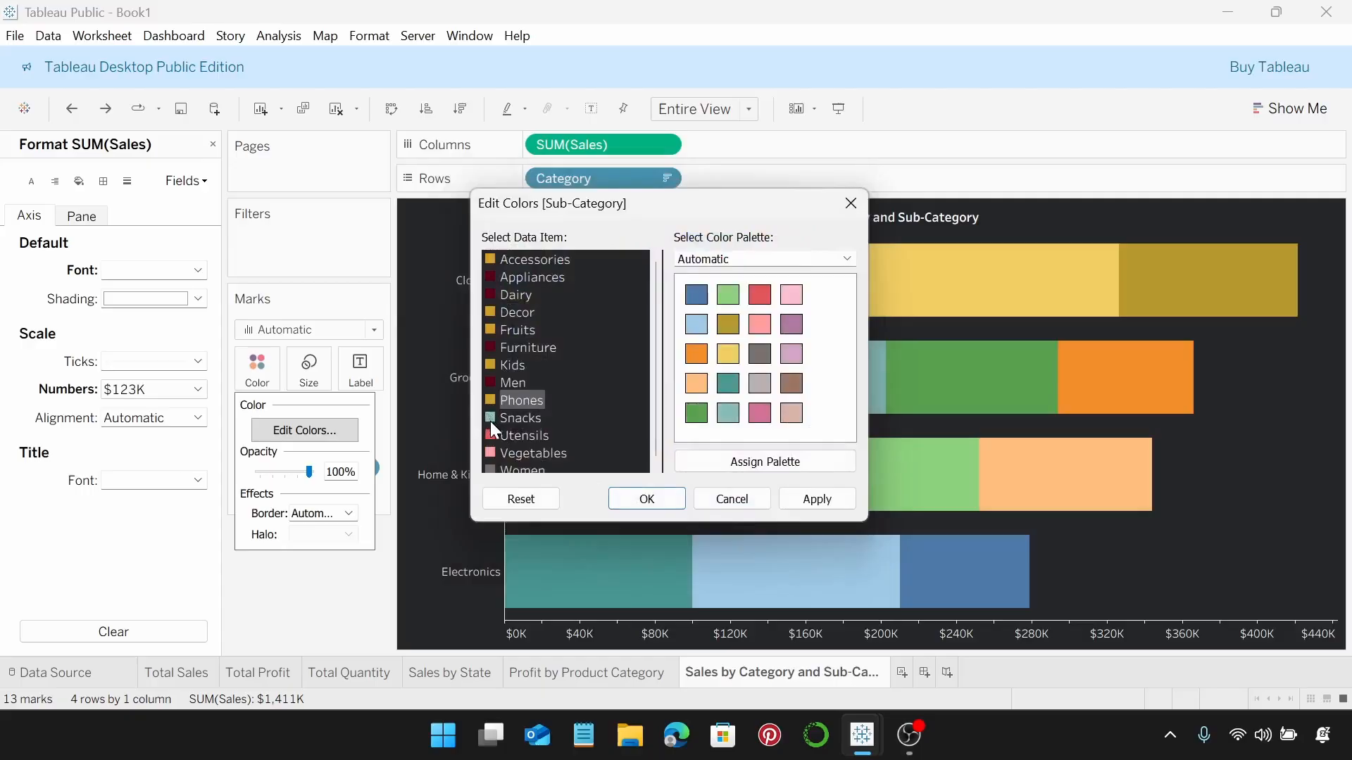
Step: Assign the dark maroon custom color #5d0018 to the Snacks sub-category
{"action": "double_click", "coordinate": [490, 421]}
{"action": "left_click", "coordinate": [495, 437]}
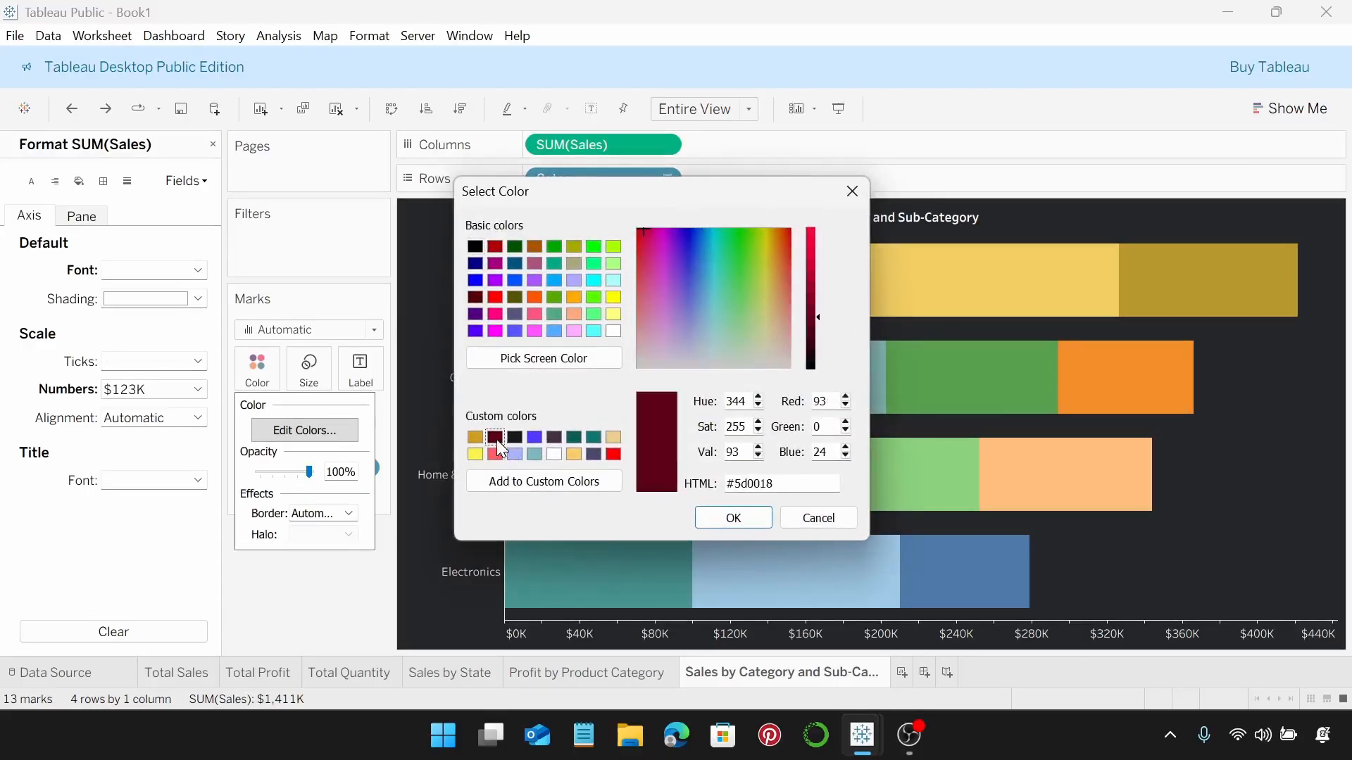
{"action": "left_click", "coordinate": [735, 518]}
{"action": "scroll", "coordinate": [508, 399], "scroll_direction": "down", "scroll_amount": 1}
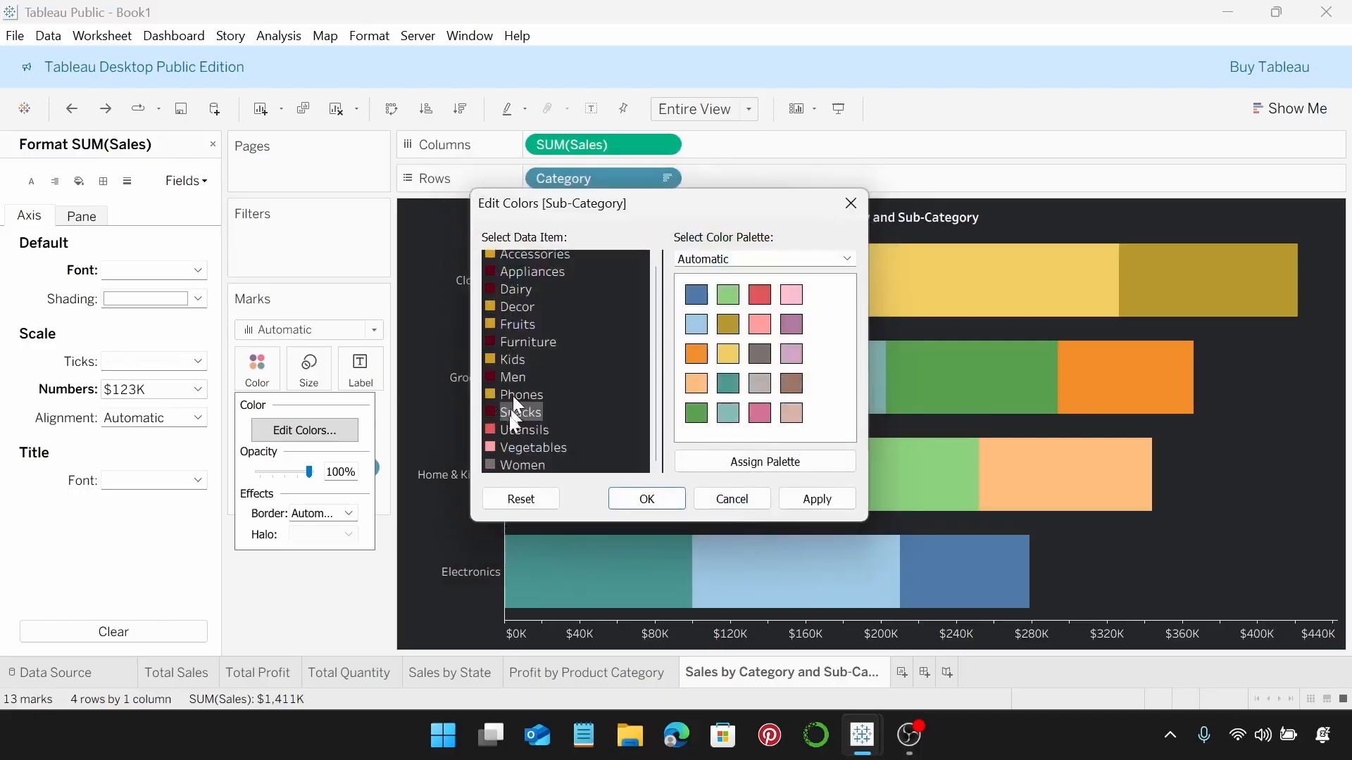
Step: Assign the custom gold #d29f22 to the Utensils, Vegetables and Women sub-categories and apply the colors to the chart
{"action": "double_click", "coordinate": [493, 431]}
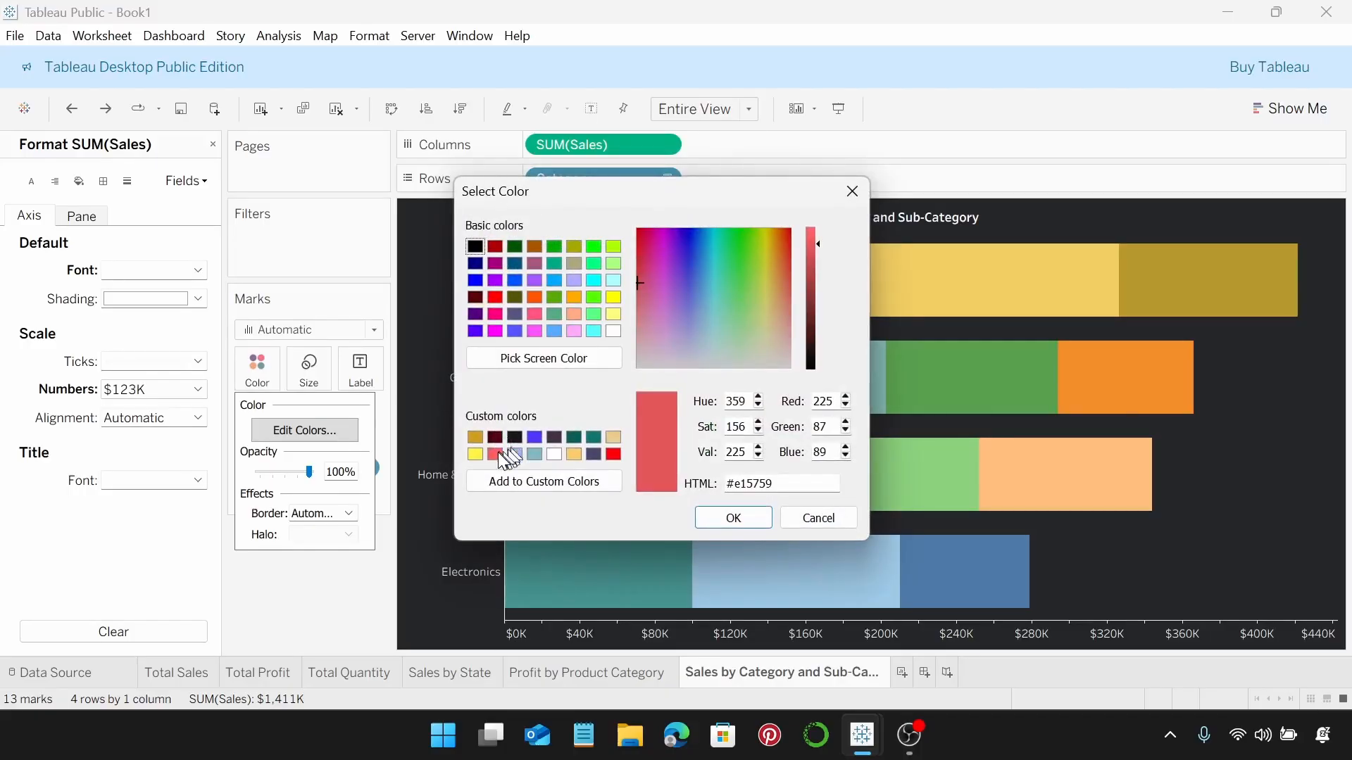
{"action": "left_click", "coordinate": [475, 437]}
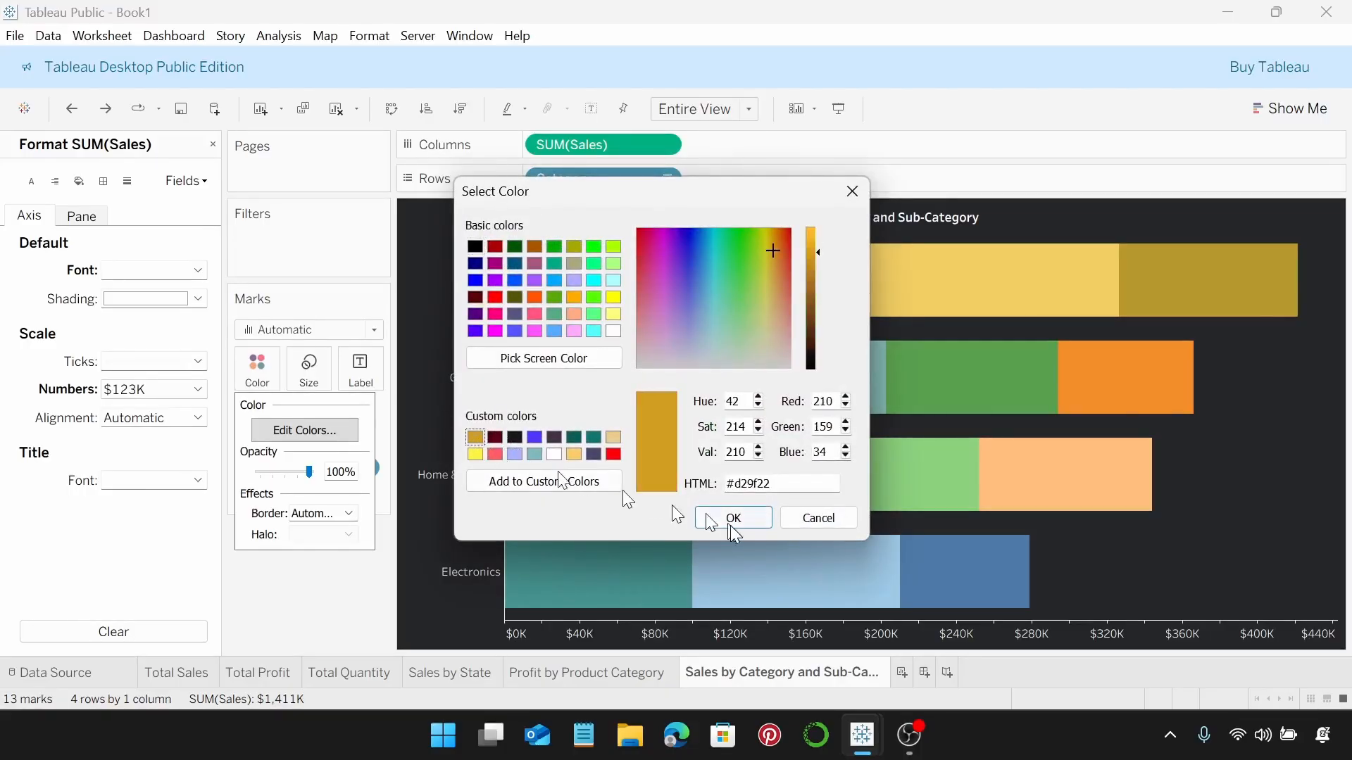
{"action": "left_click", "coordinate": [732, 521]}
{"action": "double_click", "coordinate": [488, 449]}
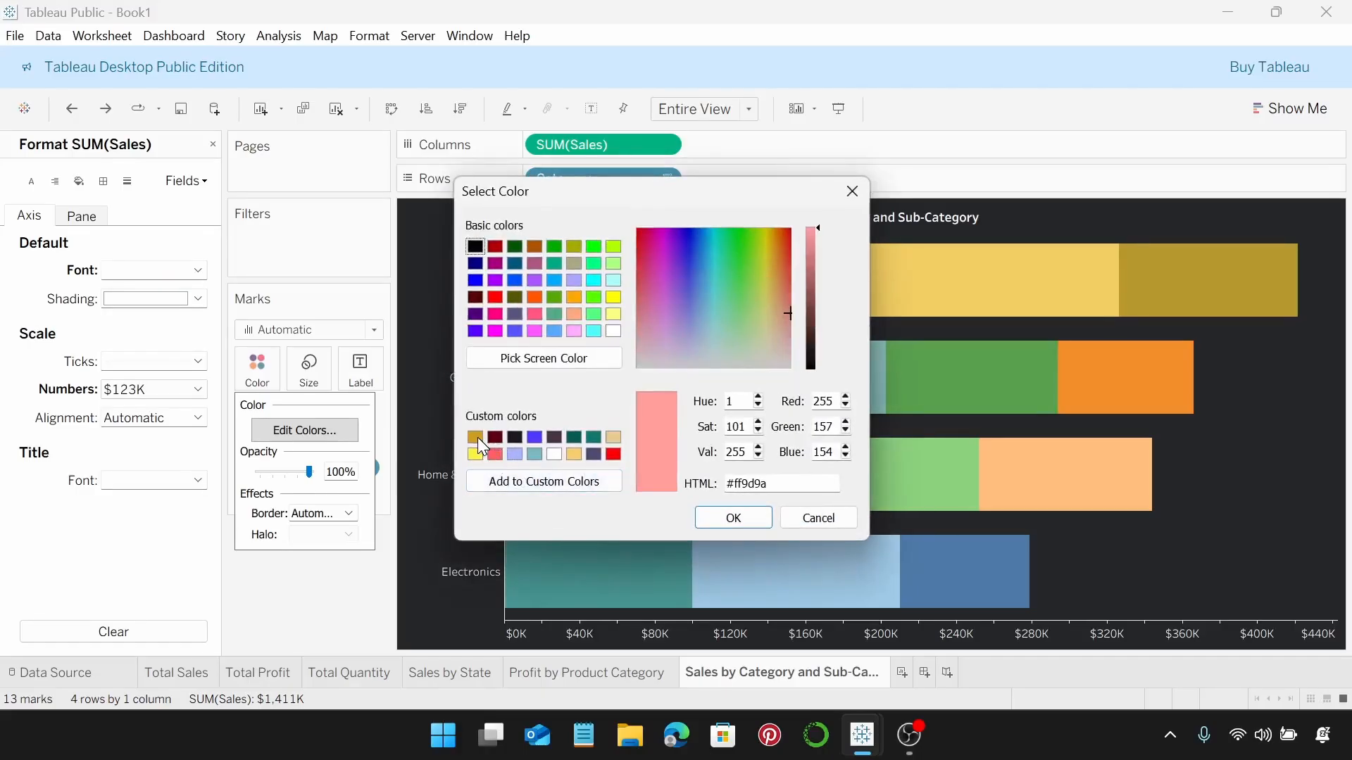
{"action": "left_click", "coordinate": [476, 438]}
{"action": "left_click", "coordinate": [732, 518]}
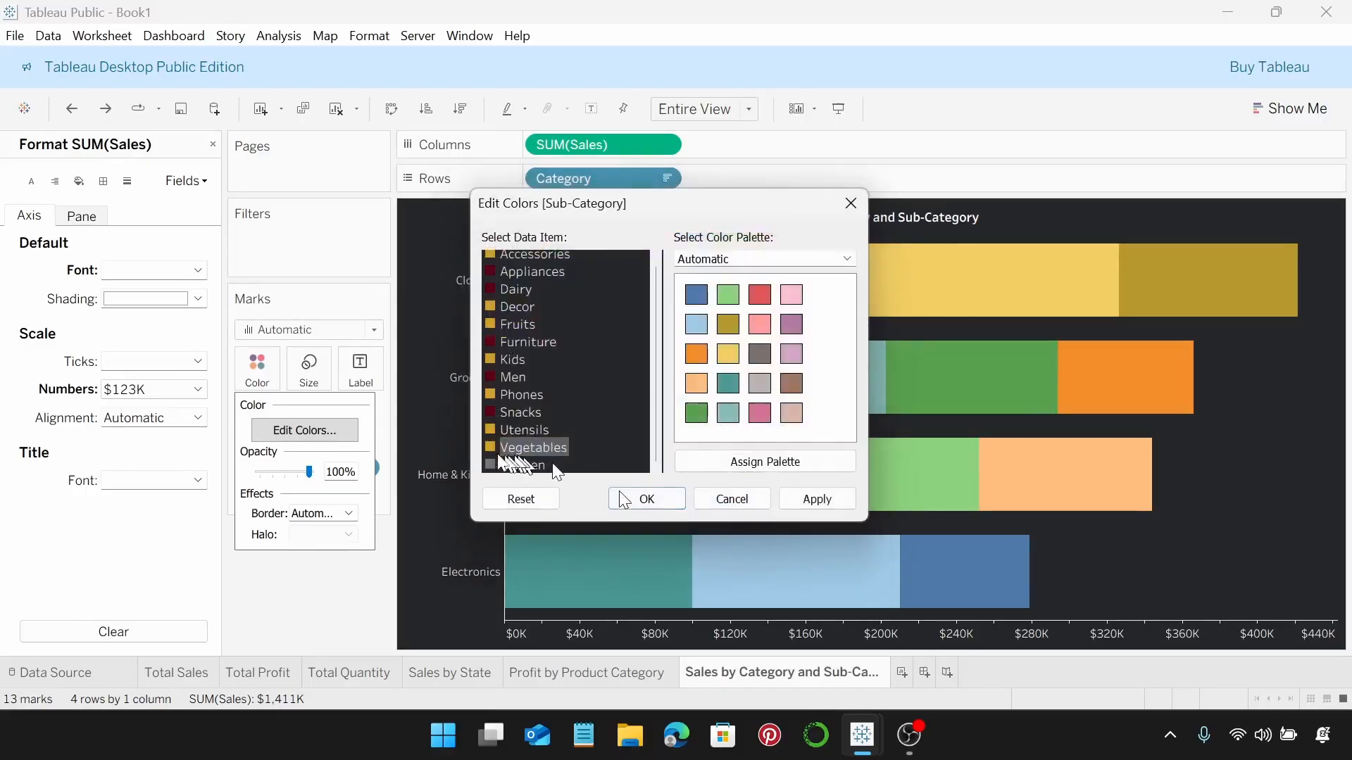
{"action": "double_click", "coordinate": [488, 464]}
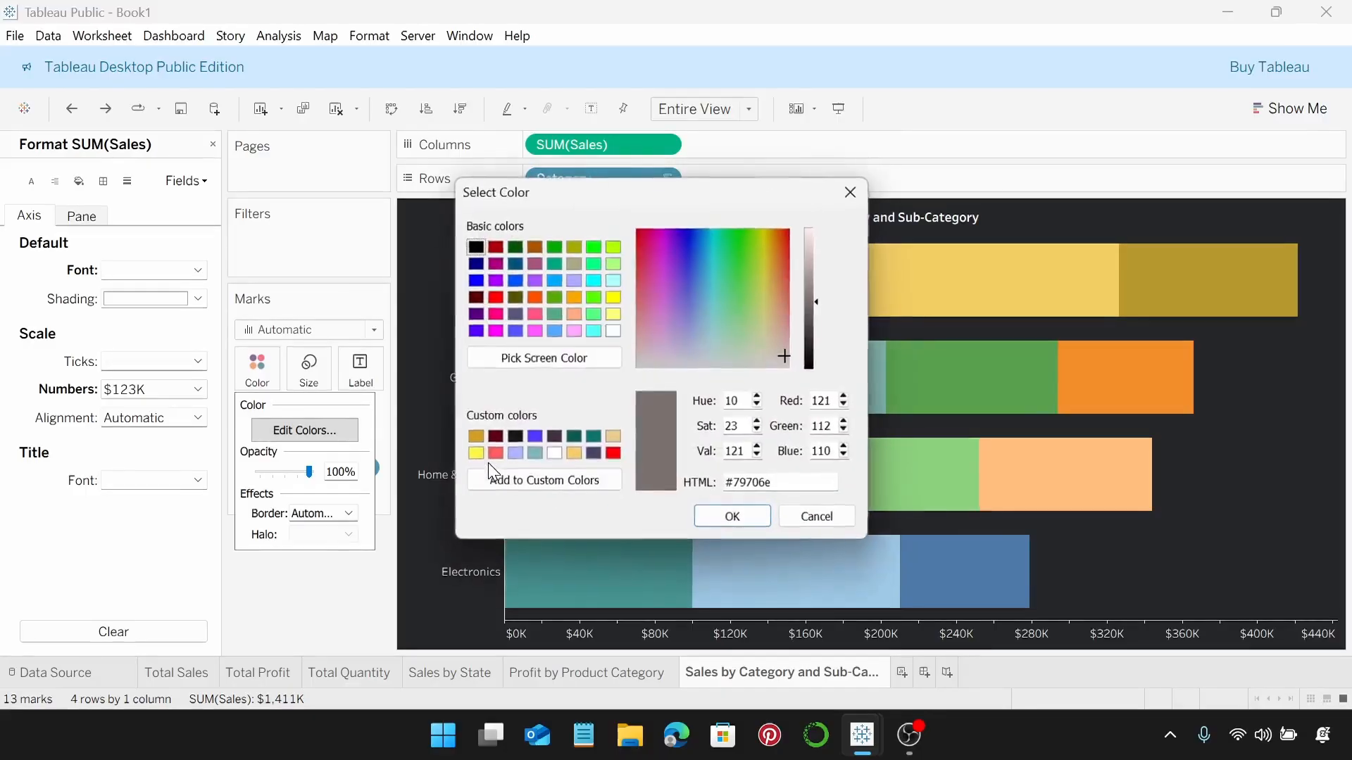
{"action": "left_click", "coordinate": [476, 436]}
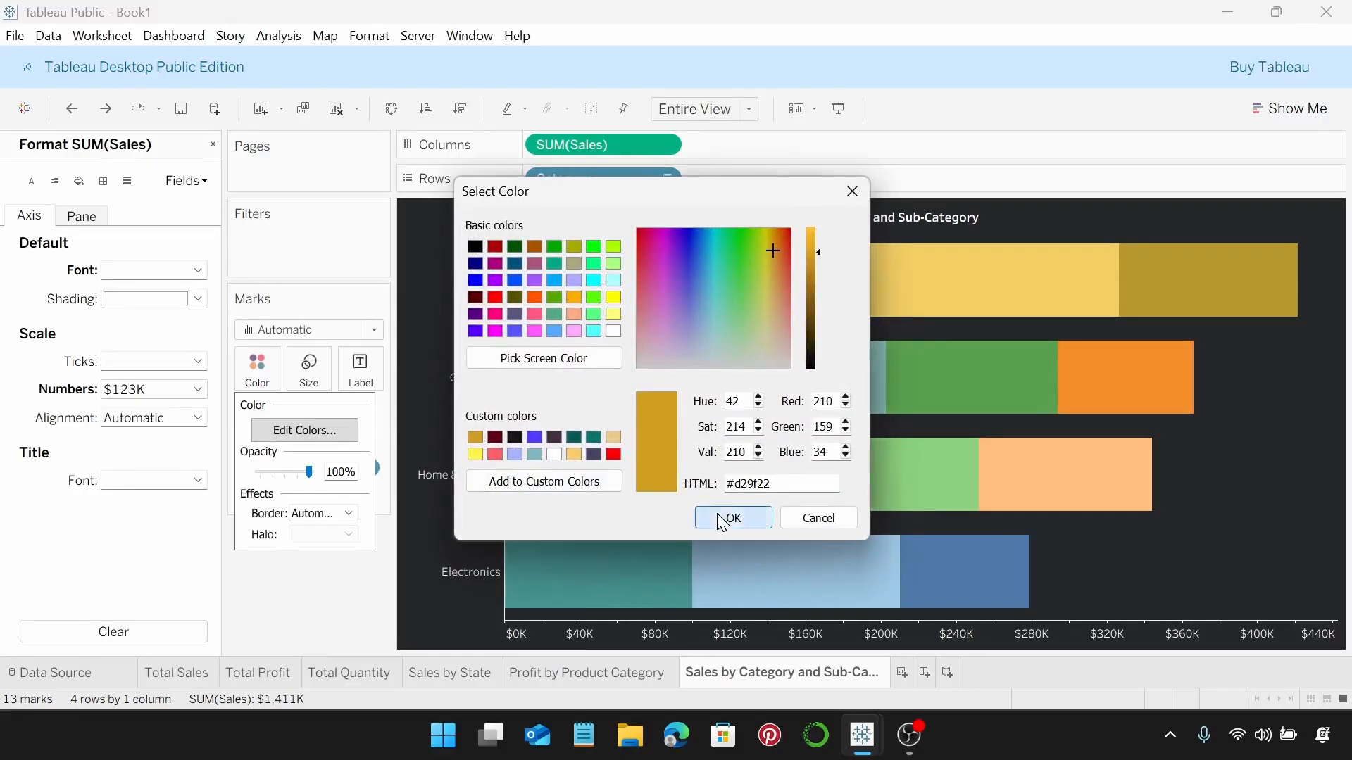
{"action": "left_click", "coordinate": [717, 513]}
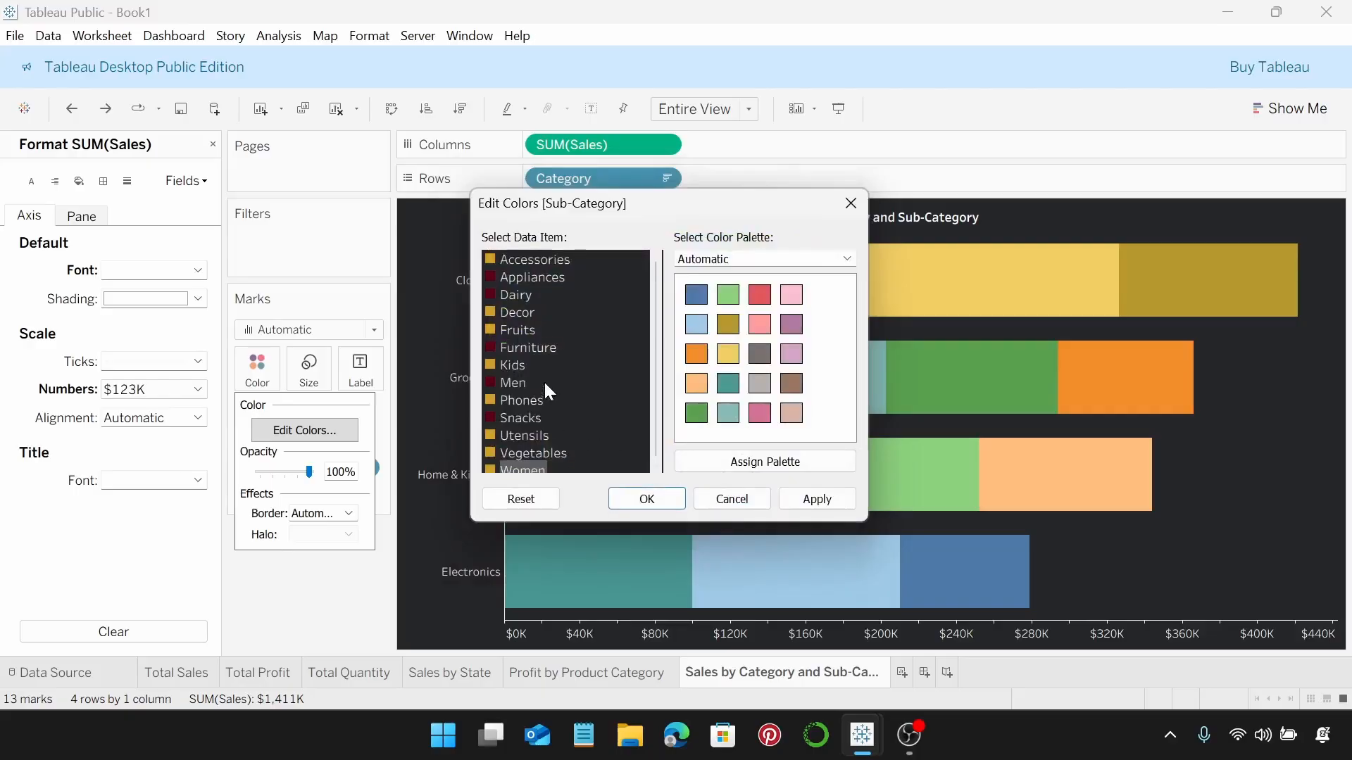
{"action": "scroll", "coordinate": [590, 288], "scroll_direction": "down", "scroll_amount": 1}
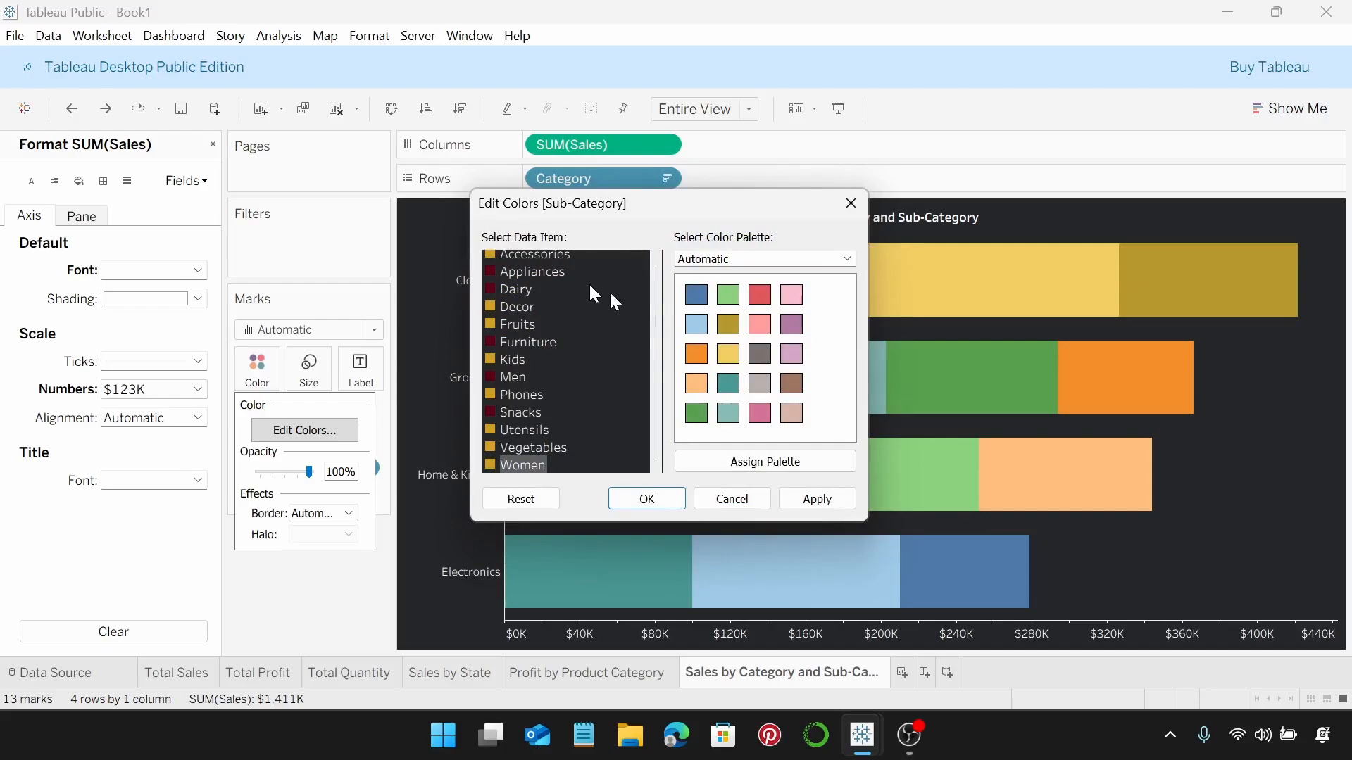
{"action": "left_click", "coordinate": [812, 498]}
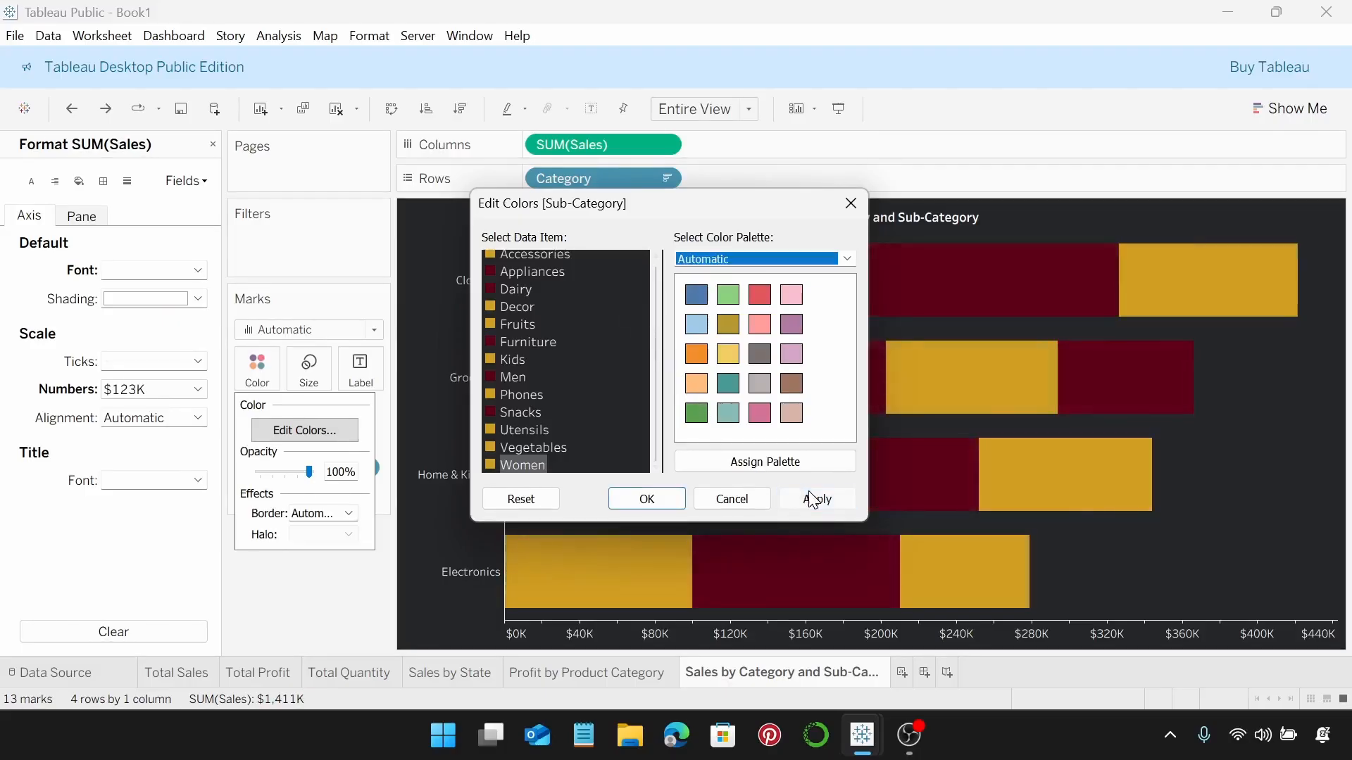
{"action": "left_click", "coordinate": [642, 497]}
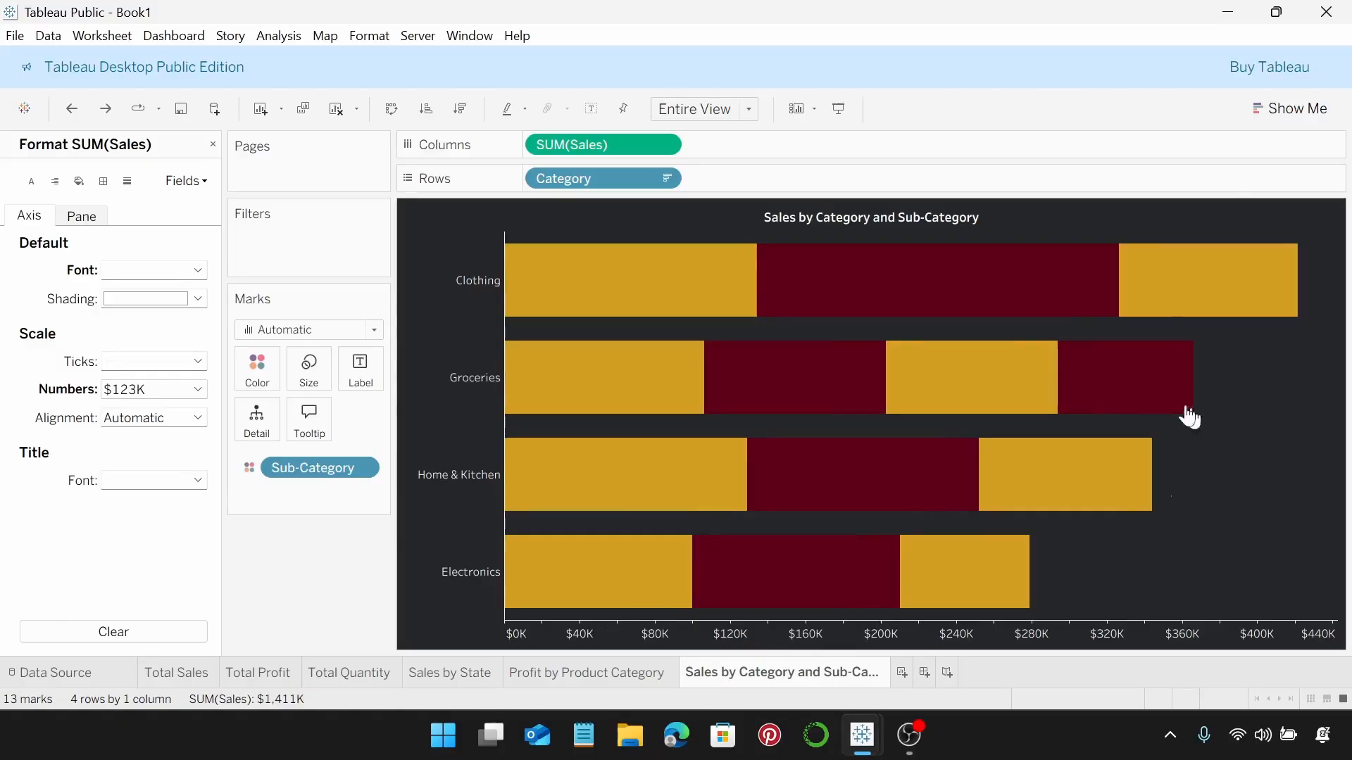
Step: Add a new worksheet and name it Sales Trend
{"action": "left_click", "coordinate": [901, 672]}
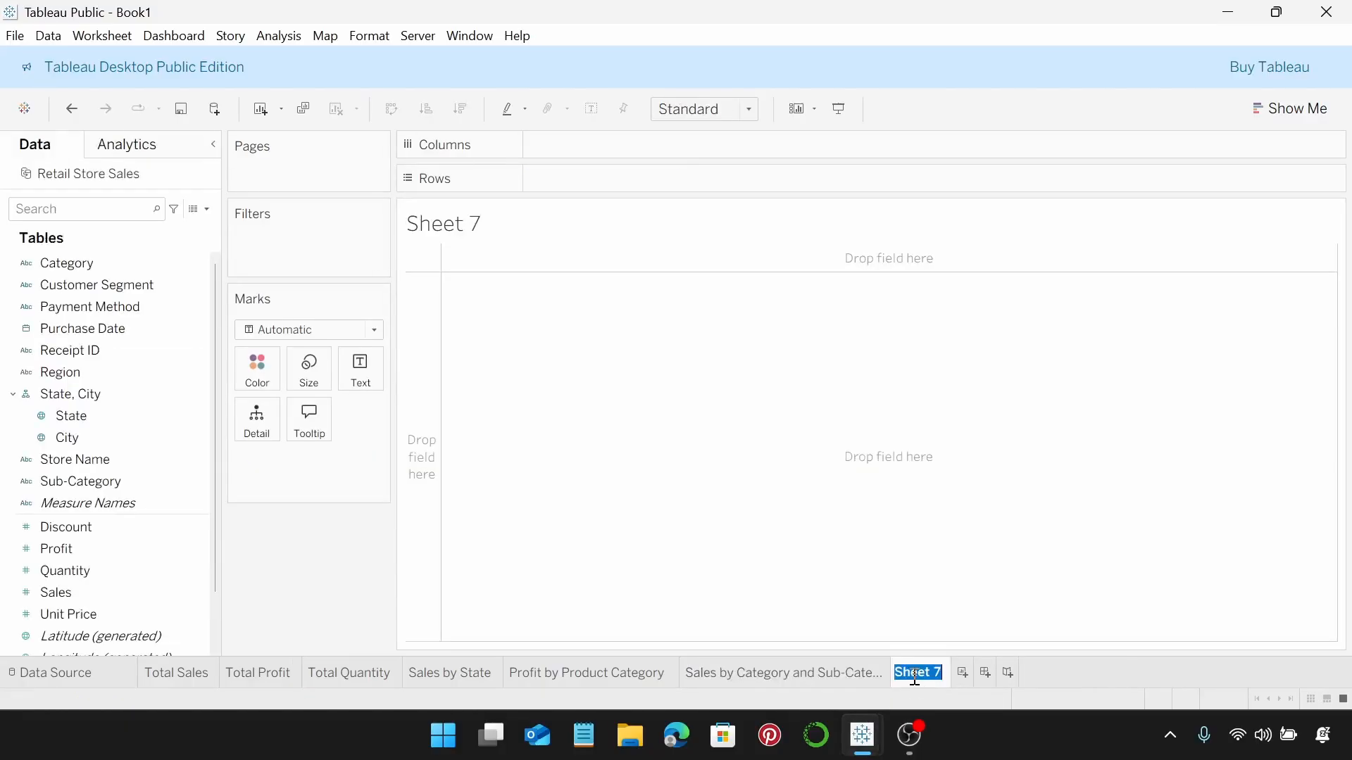
{"action": "type", "text": "Sales T"}
{"action": "type", "text": "rend"}
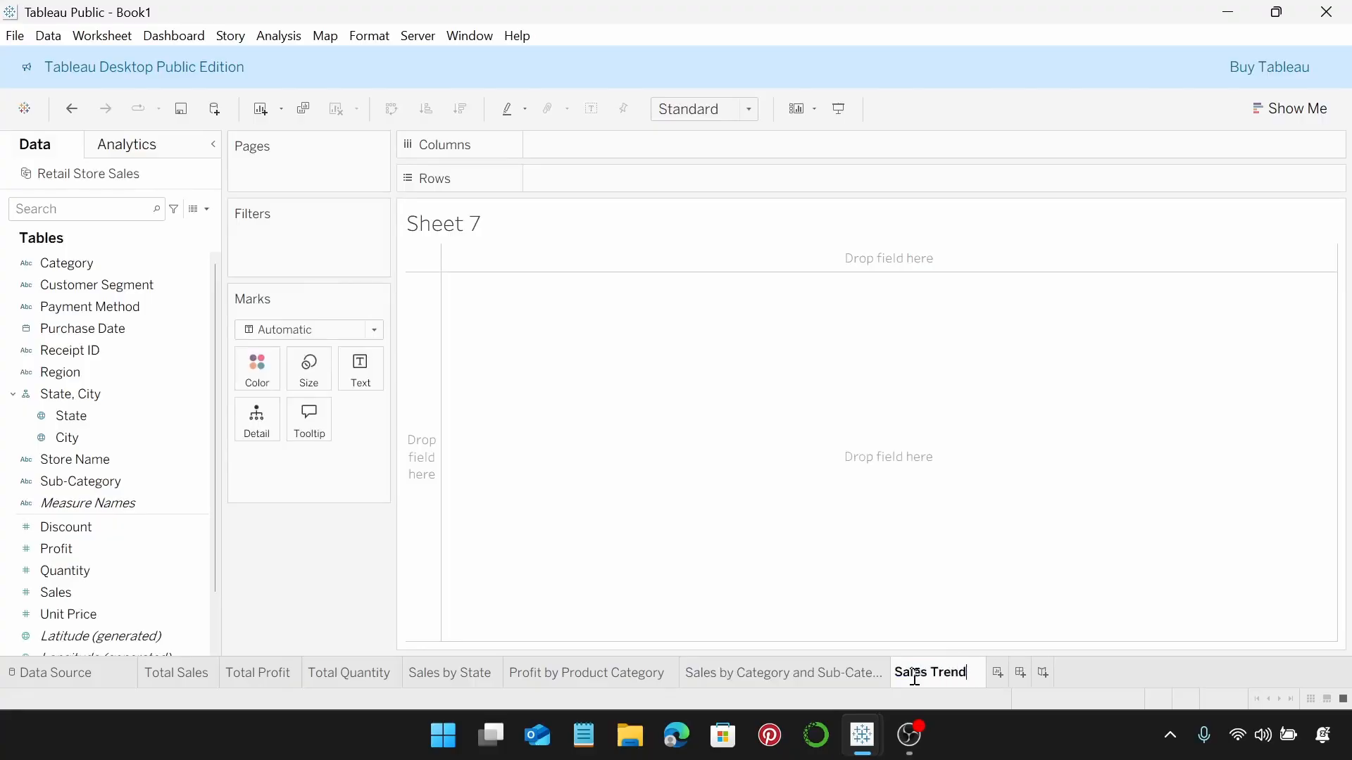
{"action": "key", "text": "Return"}
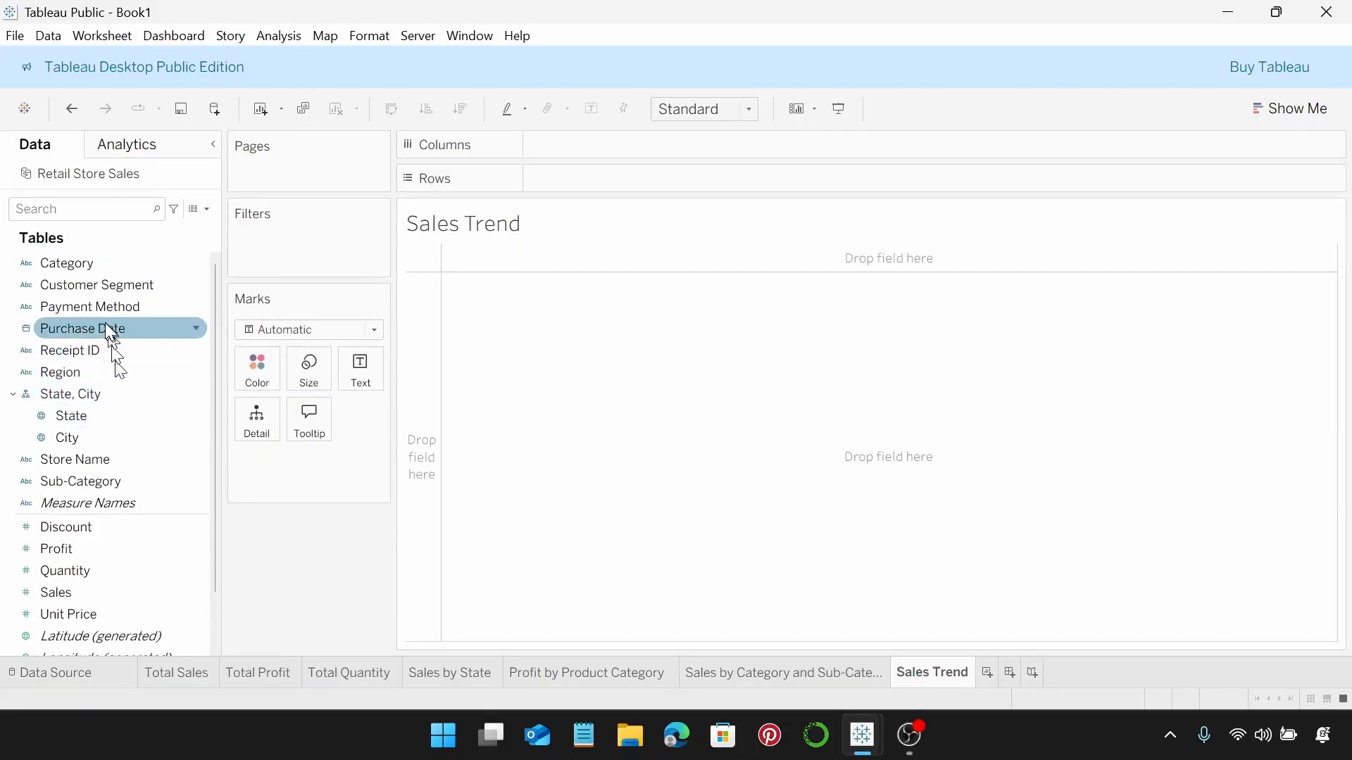
Step: Plot Sales in rows against Purchase Date in columns, with the date as a continuous month
{"action": "left_click_drag", "start_coordinate": [112, 330], "coordinate": [603, 143]}
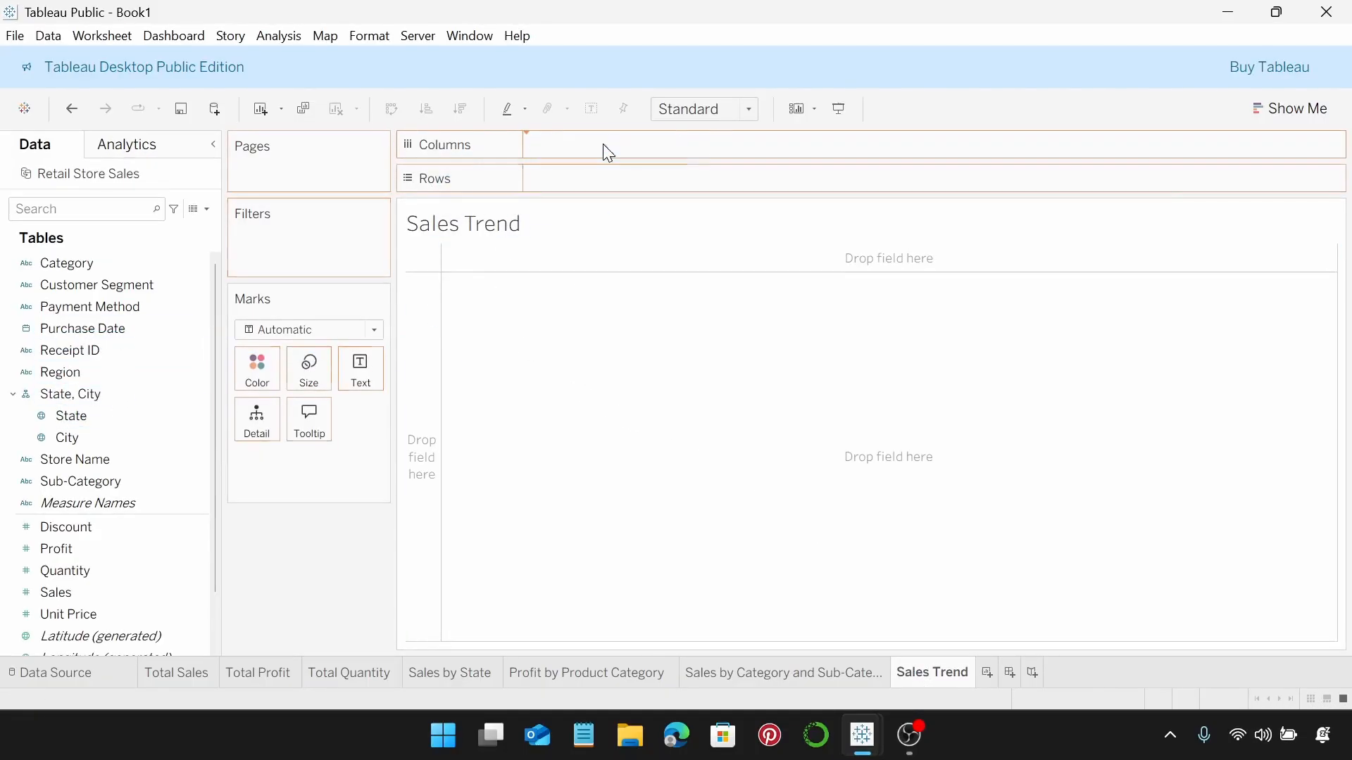
{"action": "left_click", "coordinate": [664, 145]}
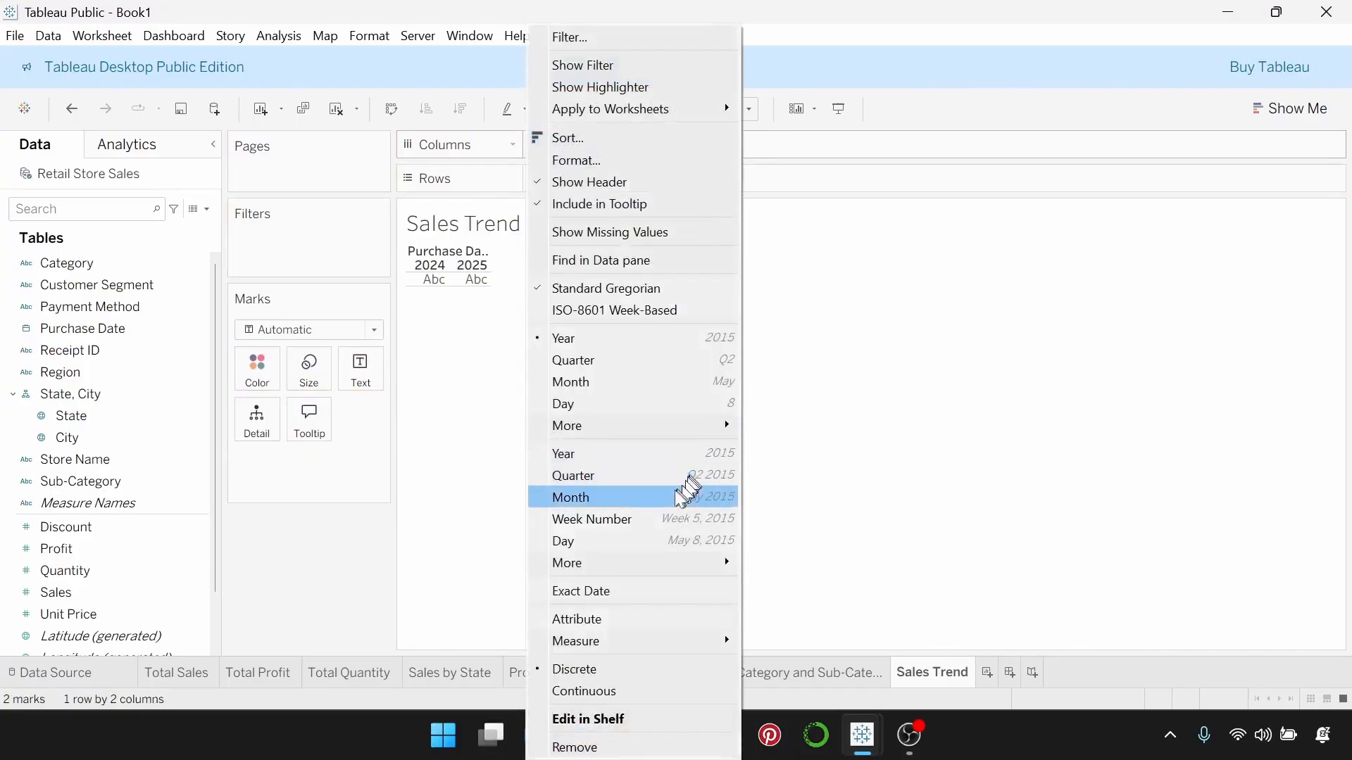
{"action": "left_click", "coordinate": [626, 497]}
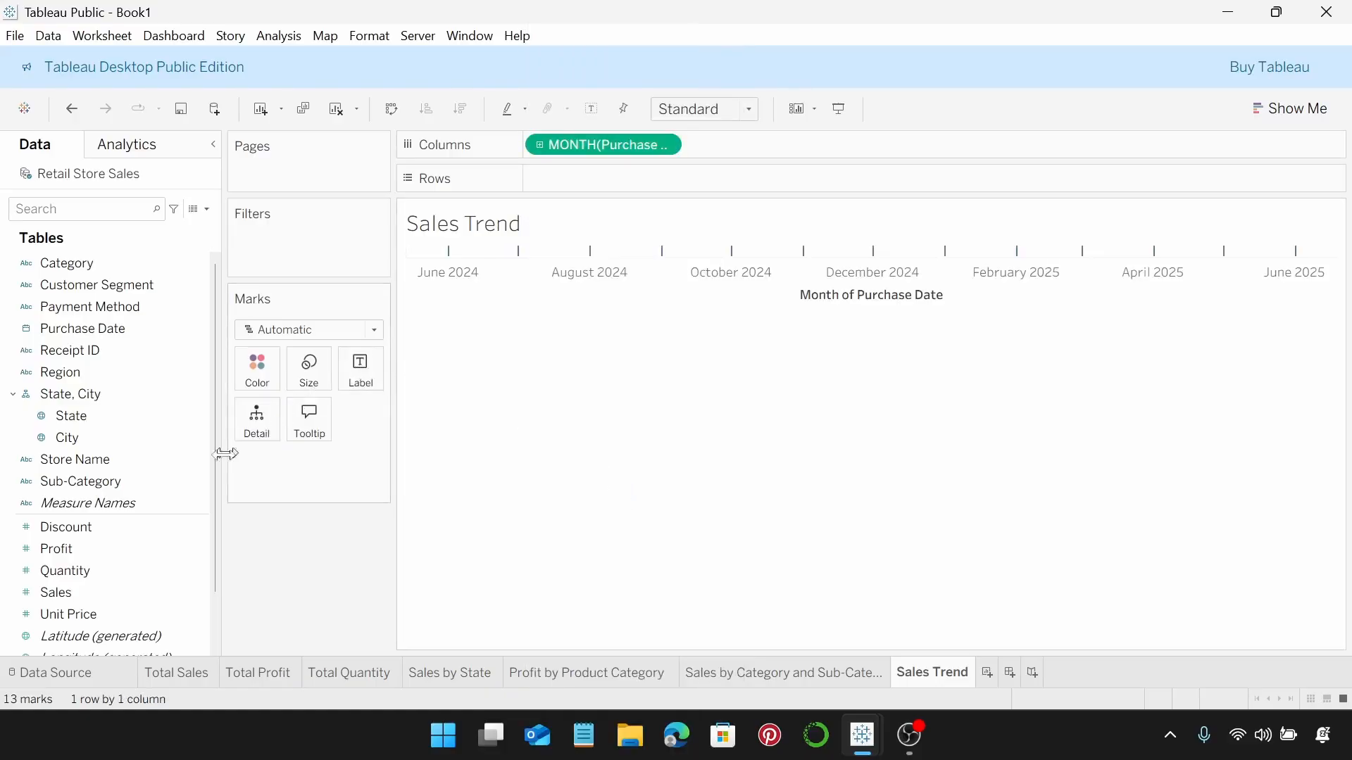
{"action": "left_click_drag", "start_coordinate": [92, 595], "coordinate": [586, 187]}
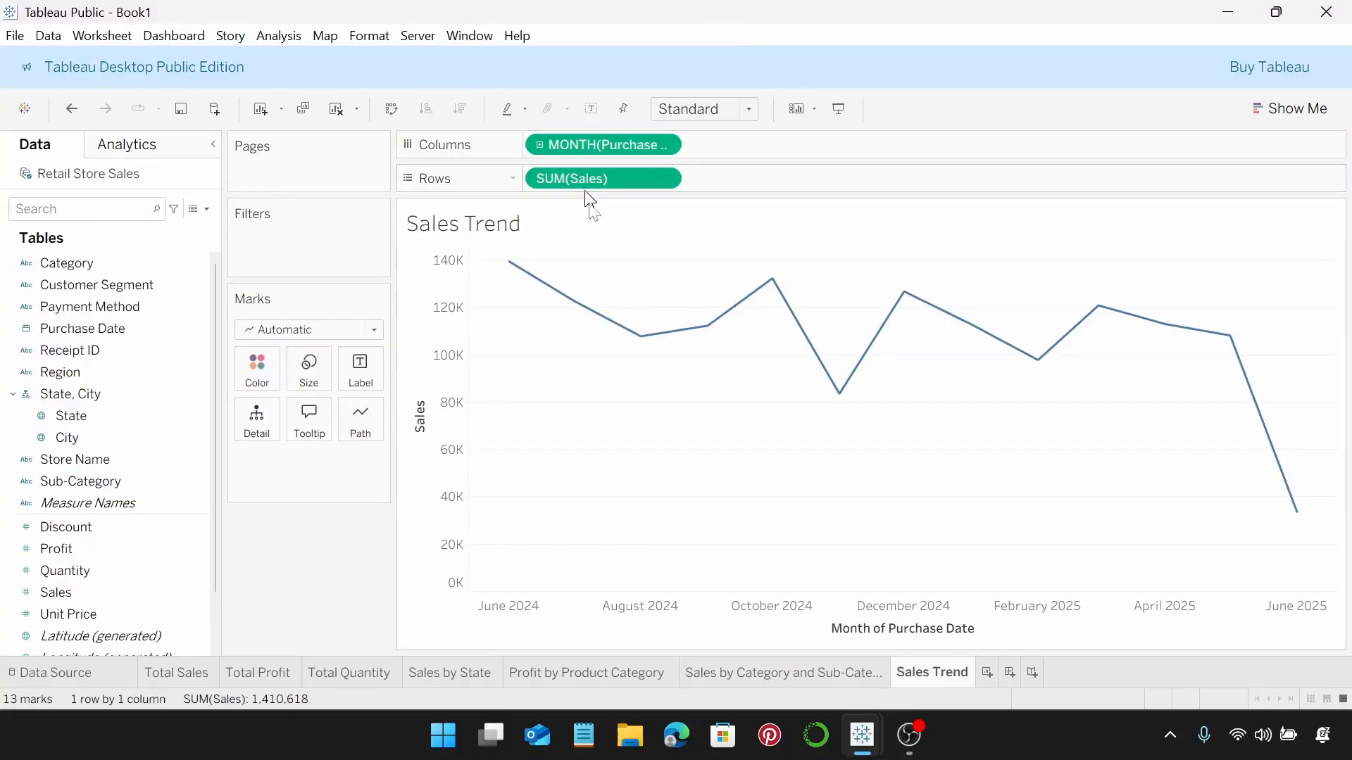
Step: Format the Sales Trend sheet title as Tableau Semibold, size 9, white and centered
{"action": "double_click", "coordinate": [556, 232]}
{"action": "left_click_drag", "start_coordinate": [572, 338], "coordinate": [377, 336]}
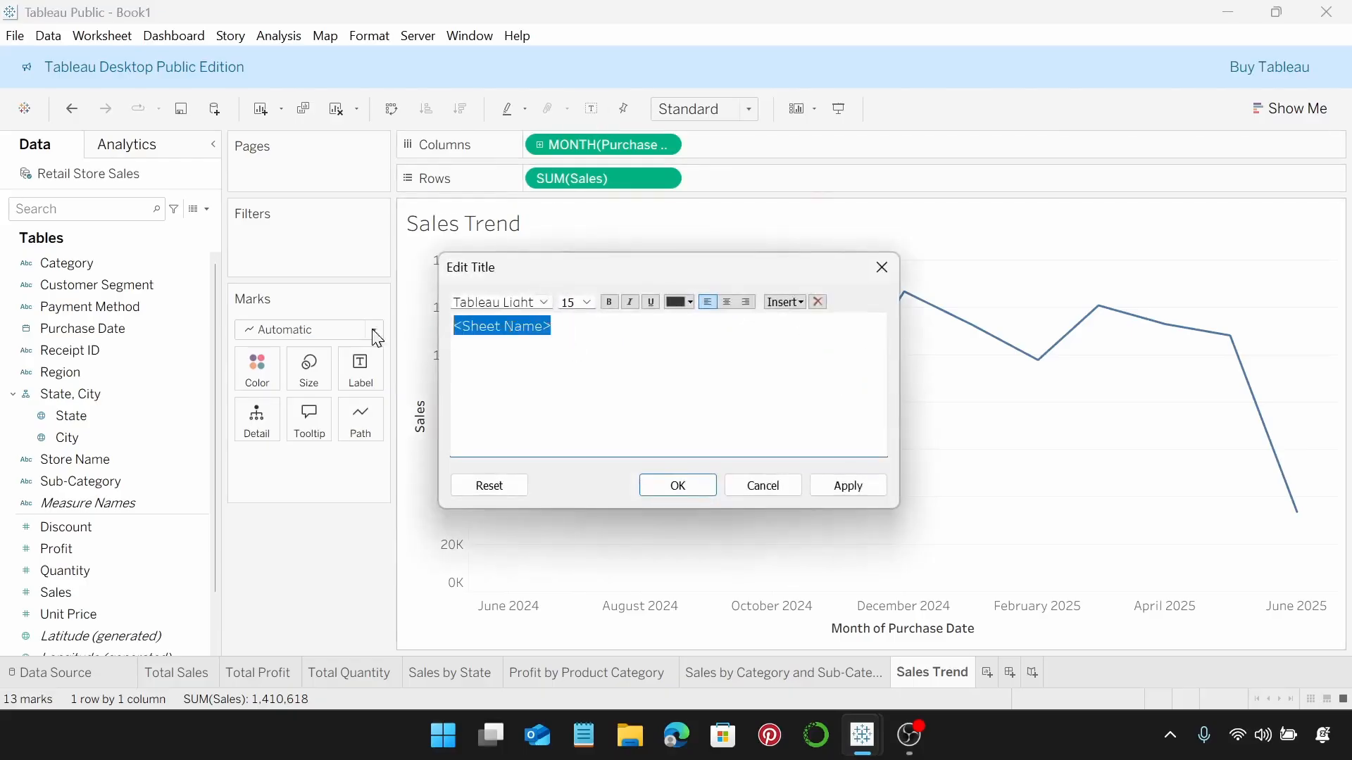
{"action": "left_click", "coordinate": [545, 303]}
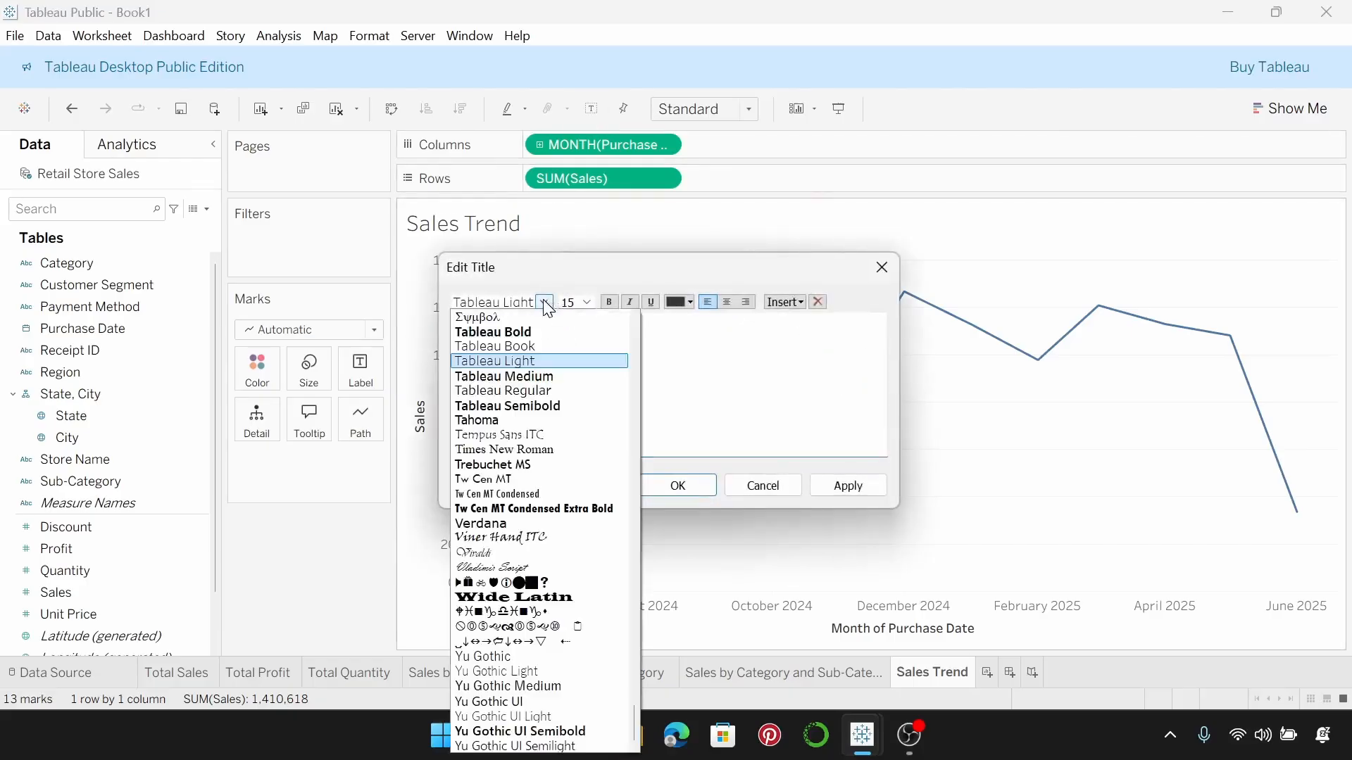
{"action": "left_click", "coordinate": [577, 407]}
{"action": "left_click", "coordinate": [588, 302]}
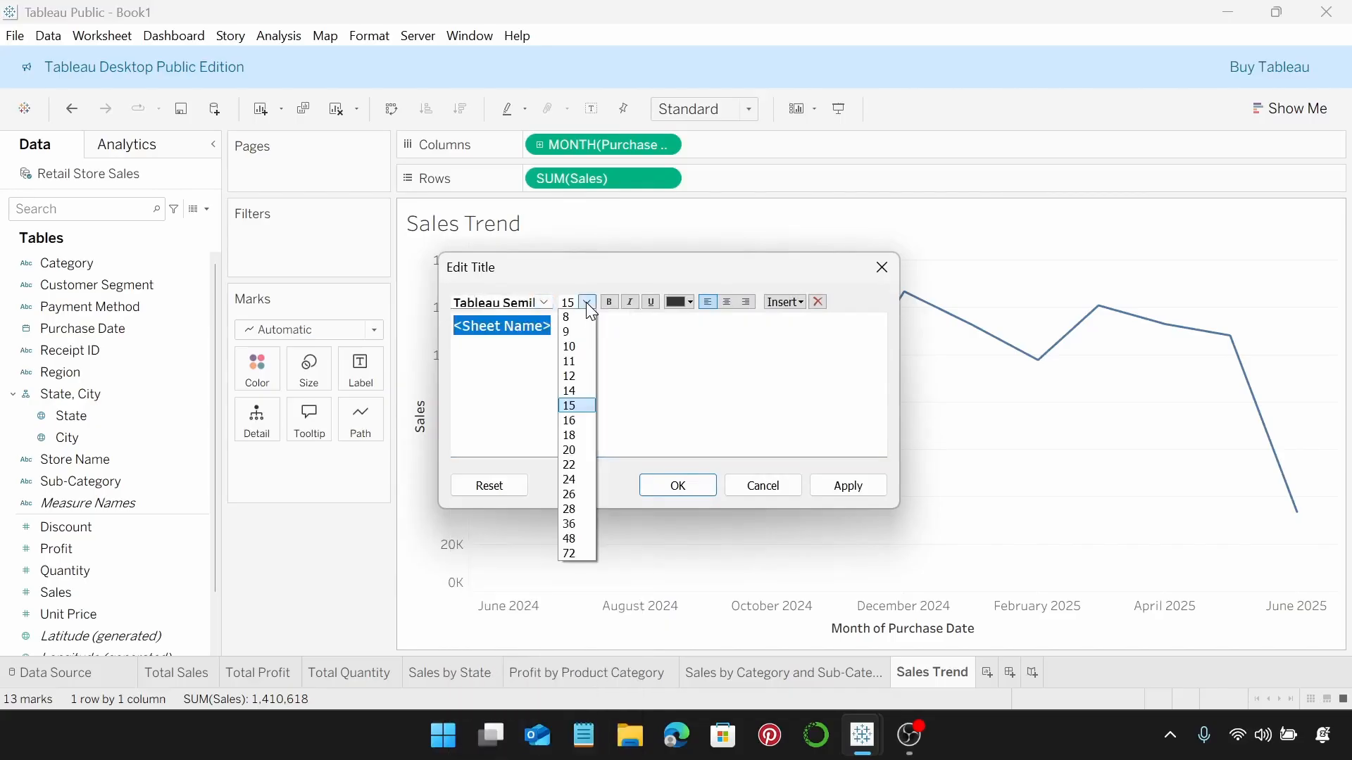
{"action": "left_click", "coordinate": [589, 333]}
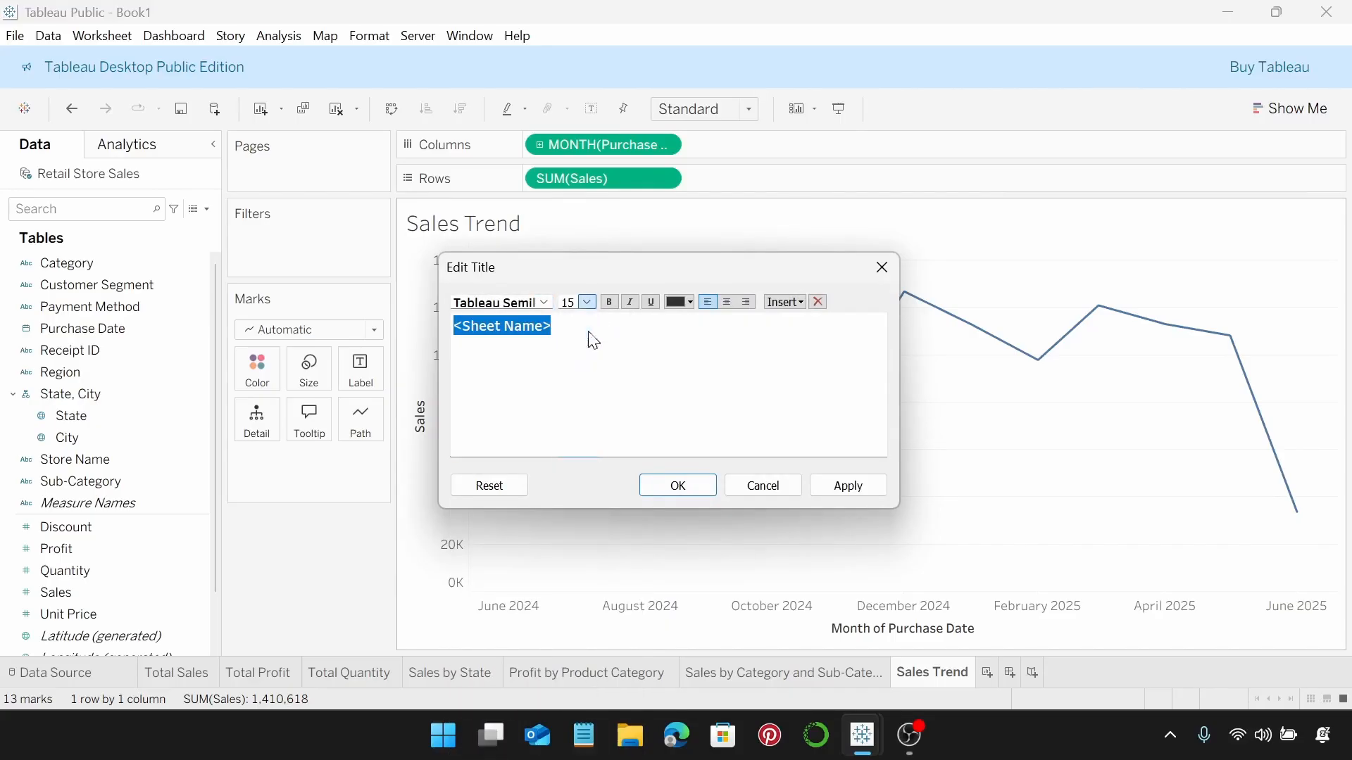
{"action": "left_click", "coordinate": [690, 303]}
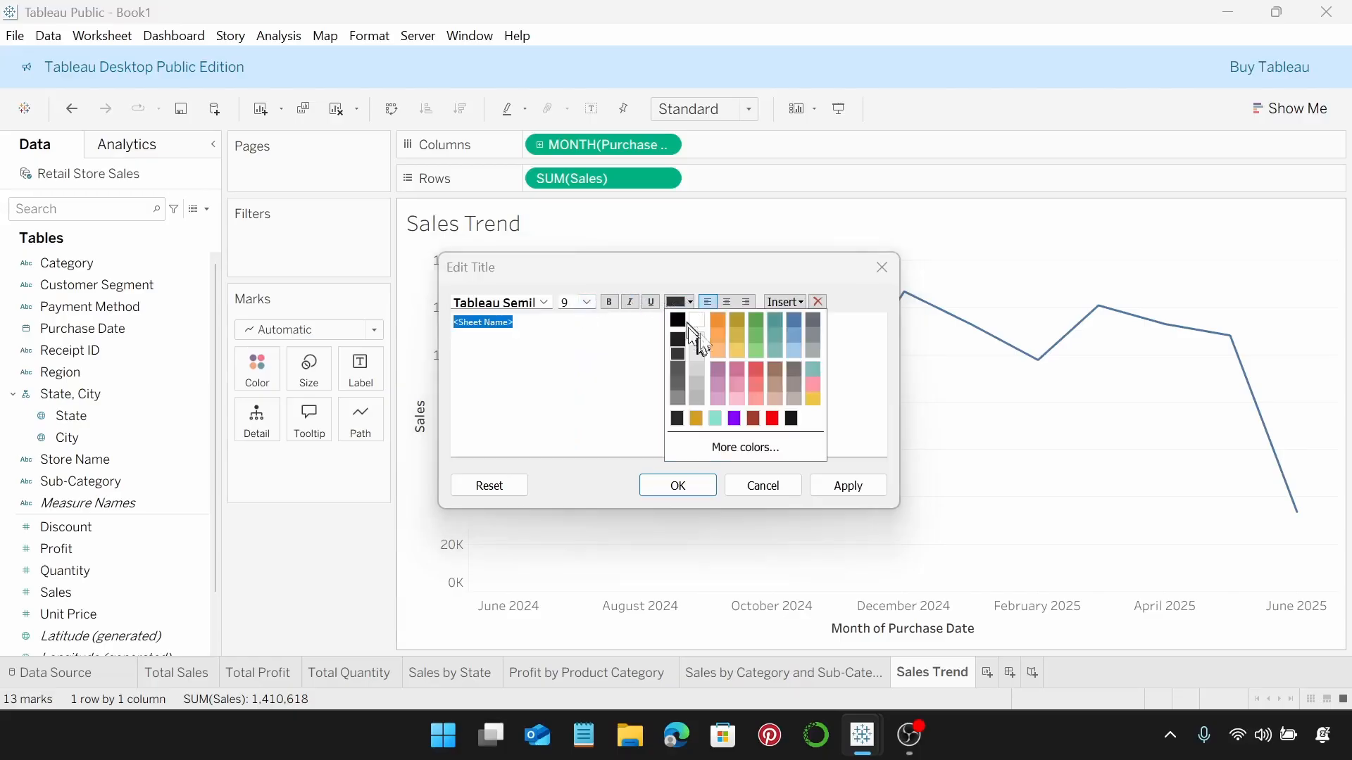
{"action": "left_click", "coordinate": [697, 321]}
{"action": "left_click", "coordinate": [728, 303]}
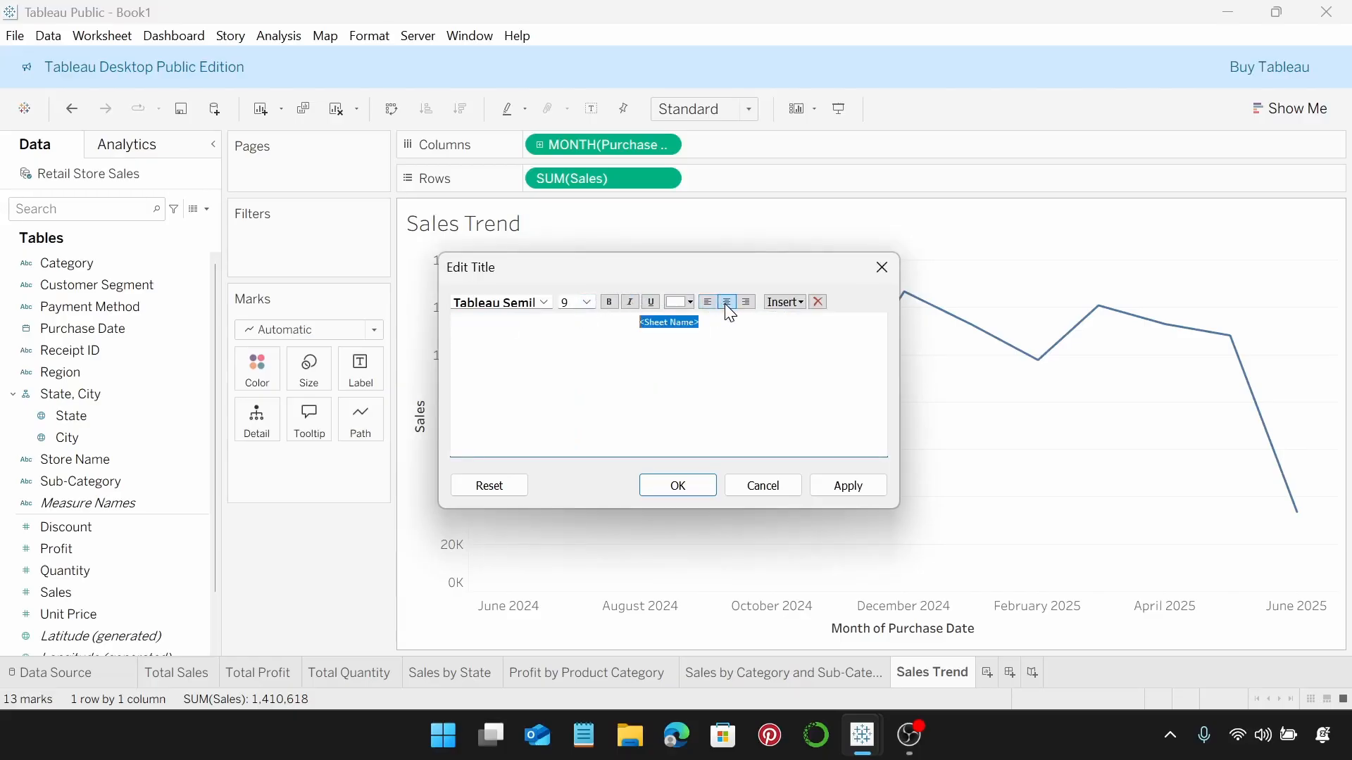
{"action": "left_click", "coordinate": [651, 489]}
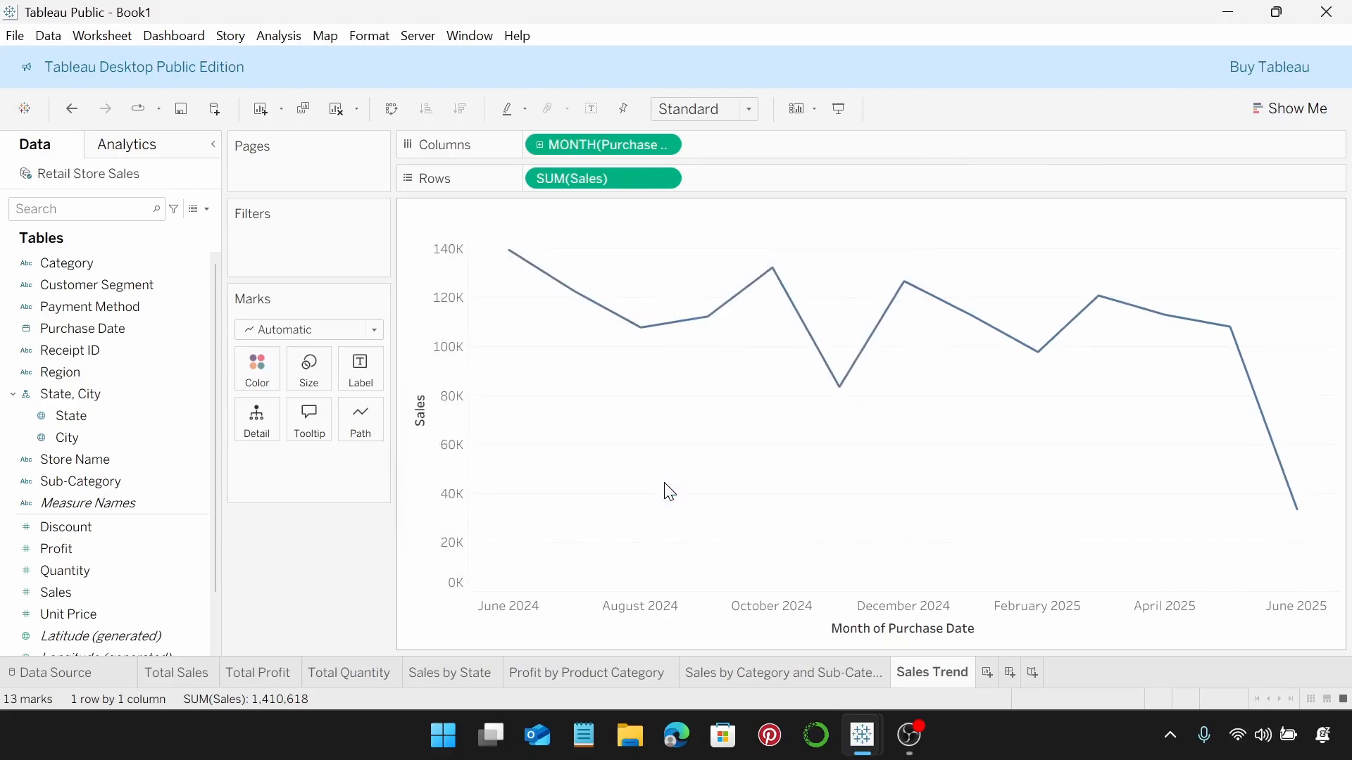
Step: Shade the Sales Trend worksheet background with the custom dark charcoal color
{"action": "right_click", "coordinate": [918, 392]}
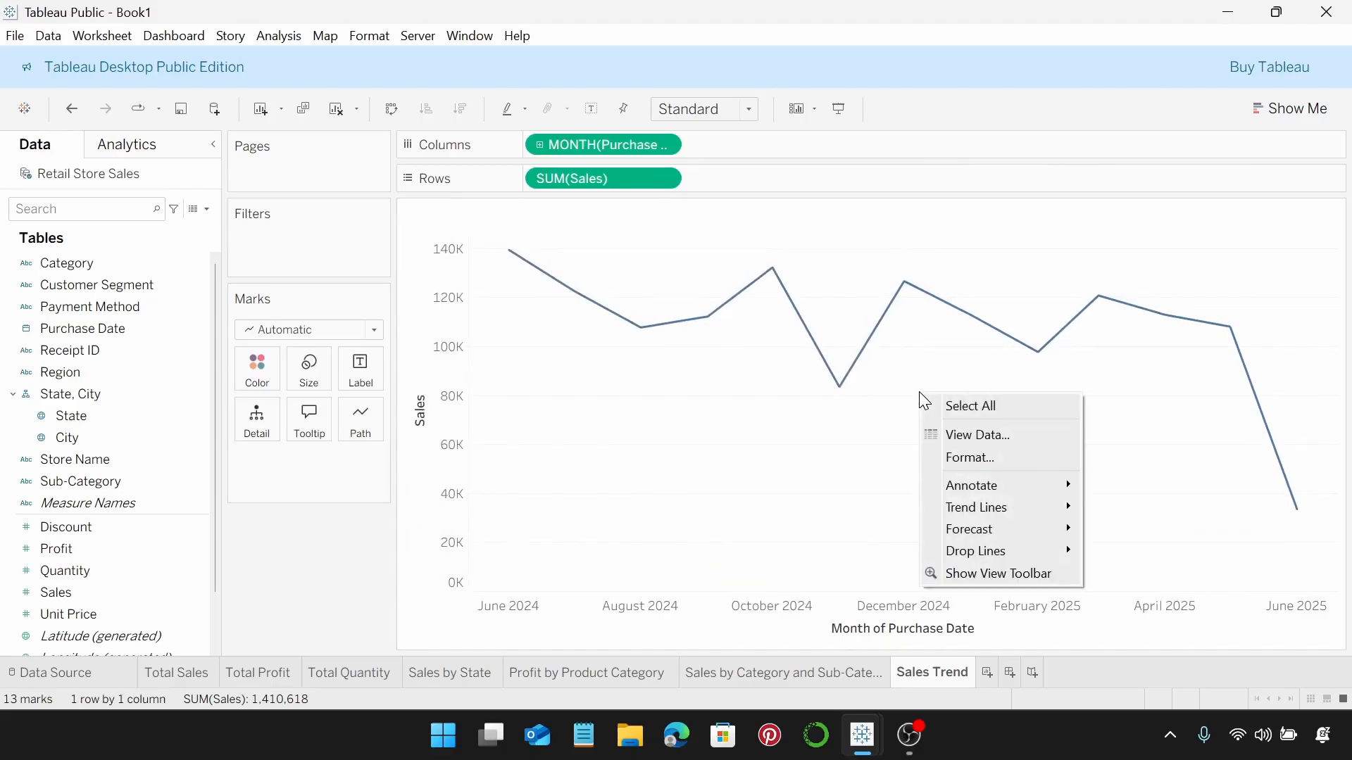
{"action": "left_click", "coordinate": [1003, 459]}
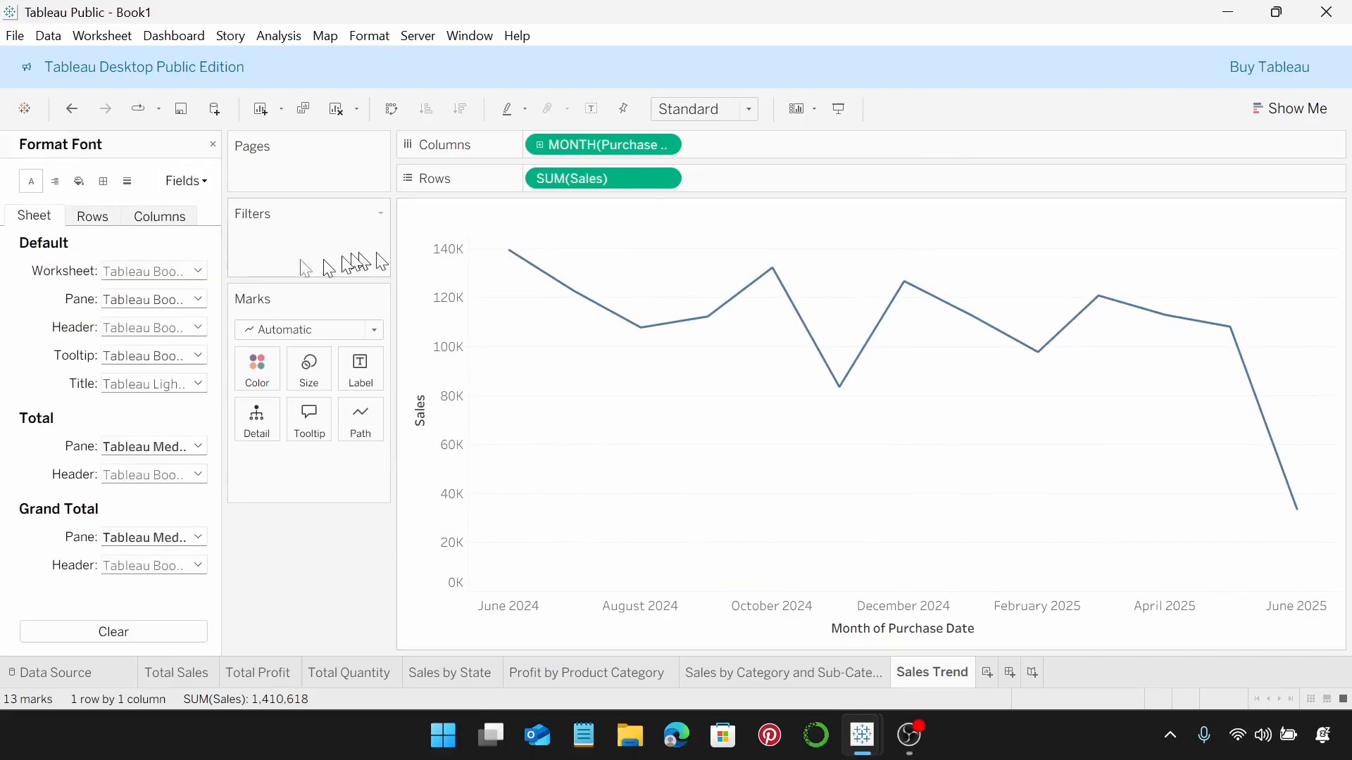
{"action": "left_click", "coordinate": [79, 182]}
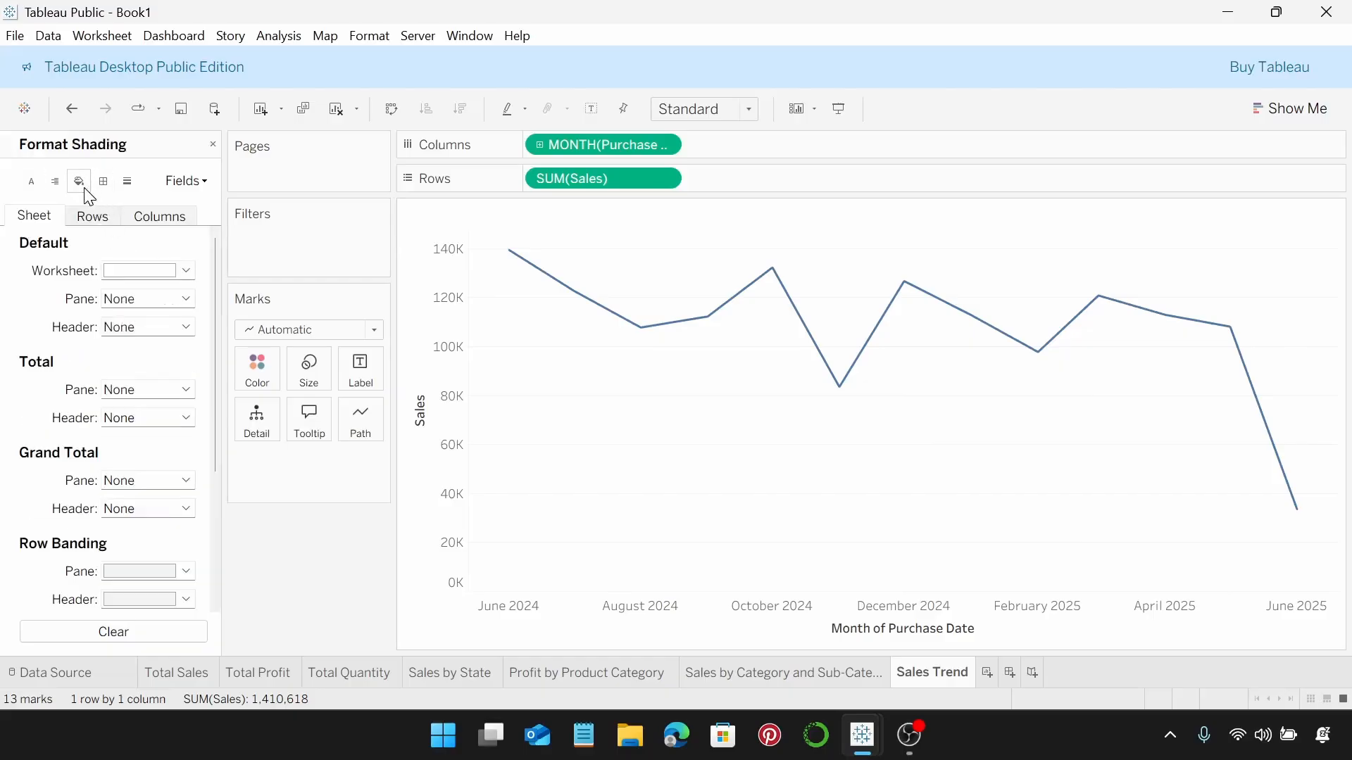
{"action": "left_click", "coordinate": [186, 271]}
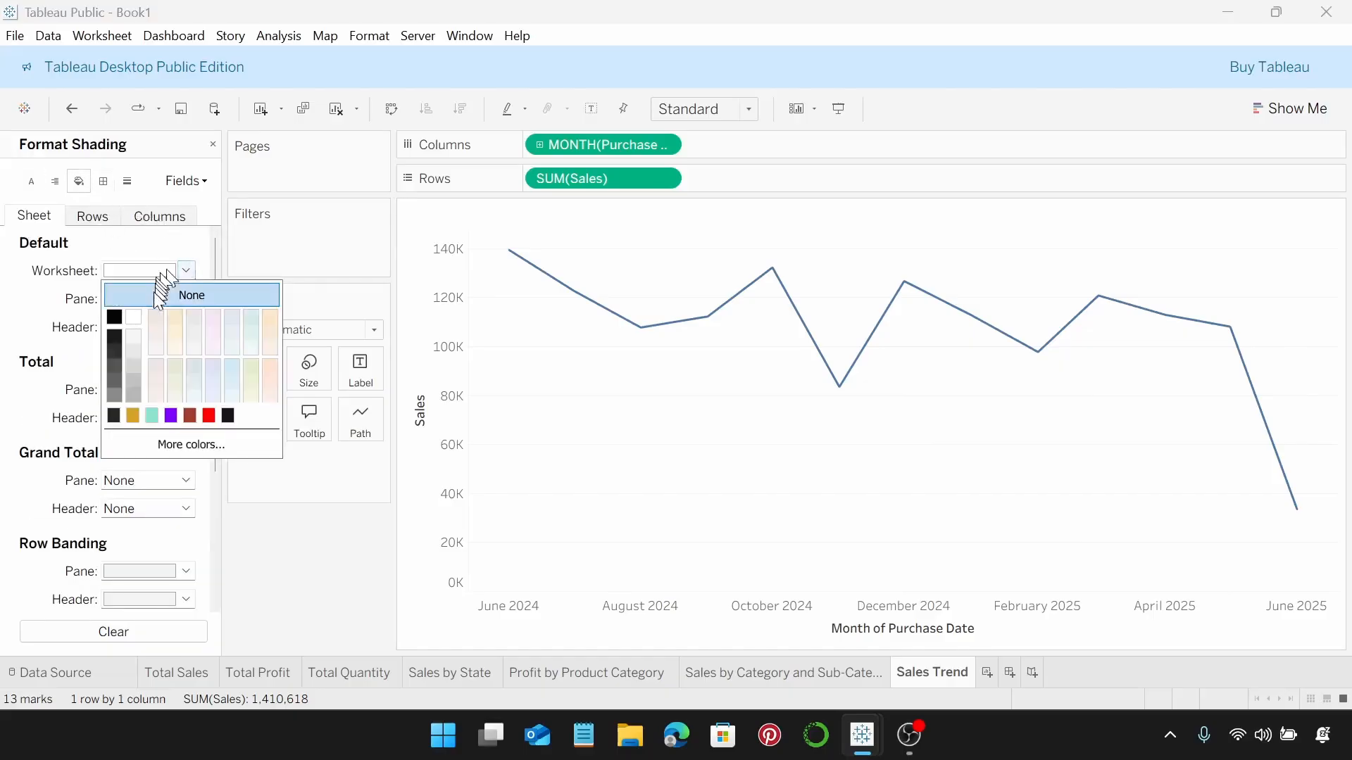
{"action": "left_click", "coordinate": [113, 420]}
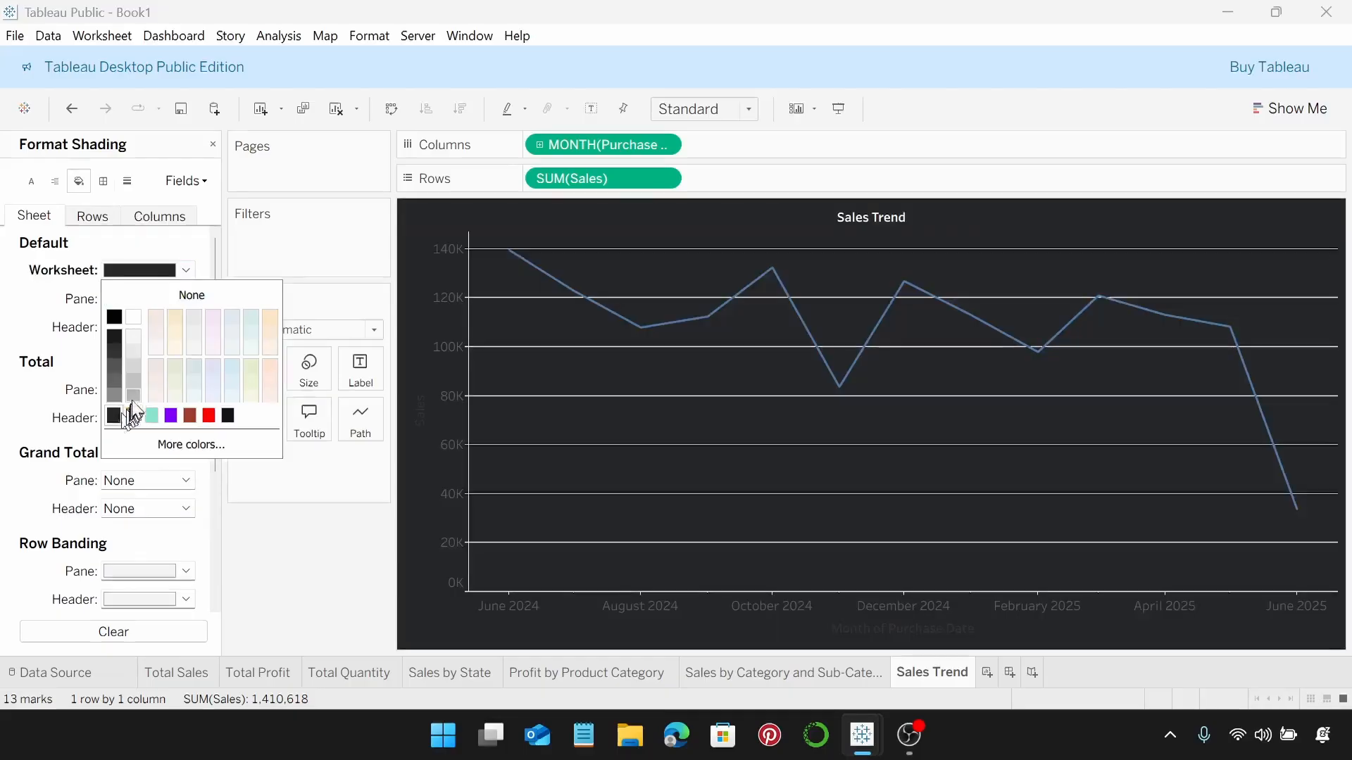
Step: Set the sheet's grid lines to None
{"action": "left_click", "coordinate": [127, 181]}
{"action": "left_click", "coordinate": [126, 181]}
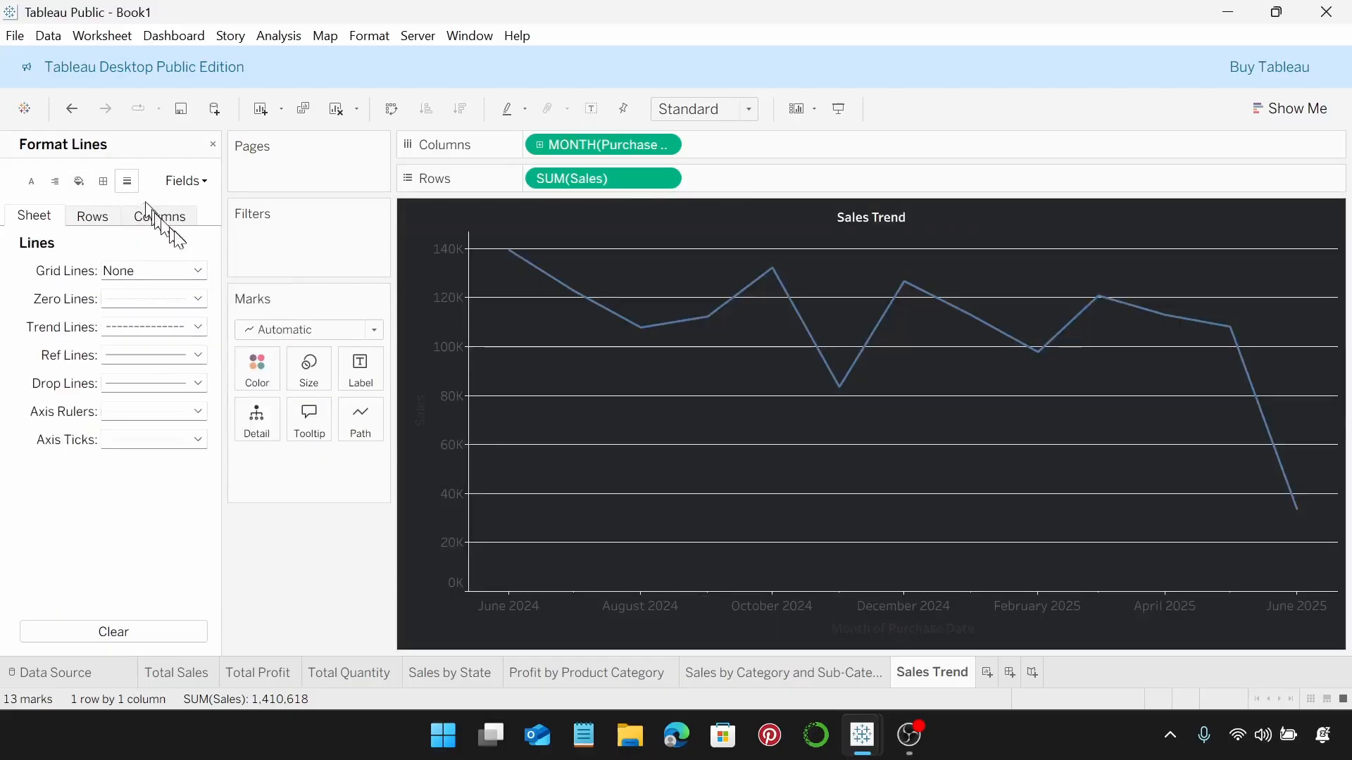
{"action": "left_click", "coordinate": [198, 271]}
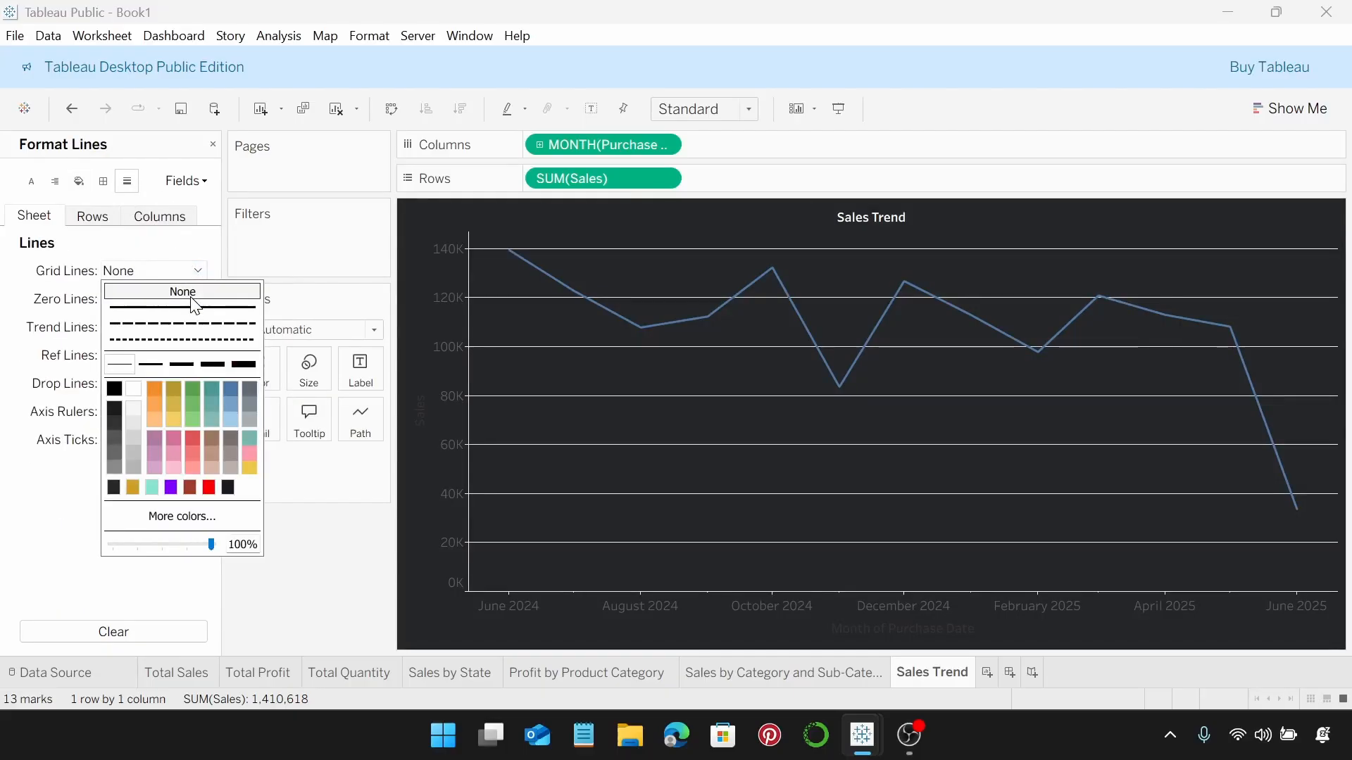
{"action": "left_click", "coordinate": [187, 291]}
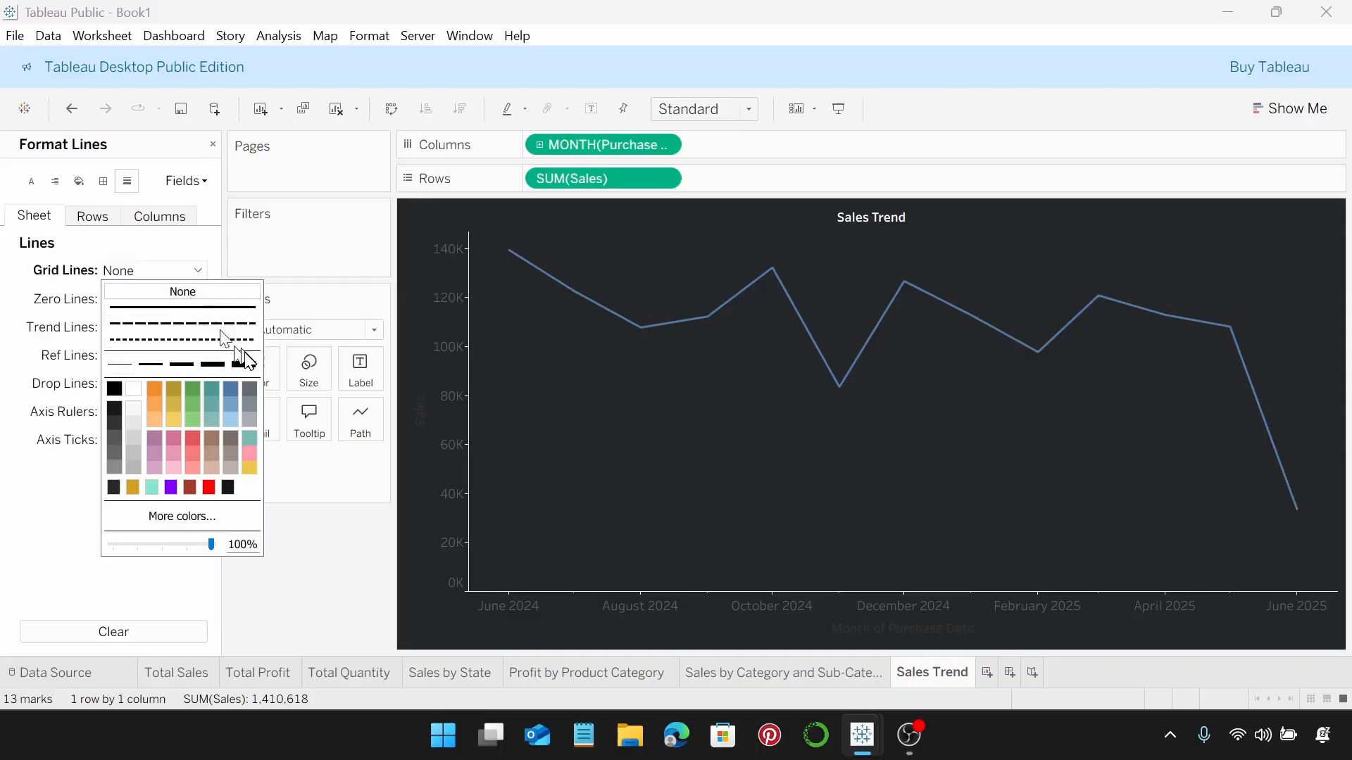
Step: Remove the Sales axis title from the Sales Trend chart by clearing its custom title text
{"action": "right_click", "coordinate": [439, 407]}
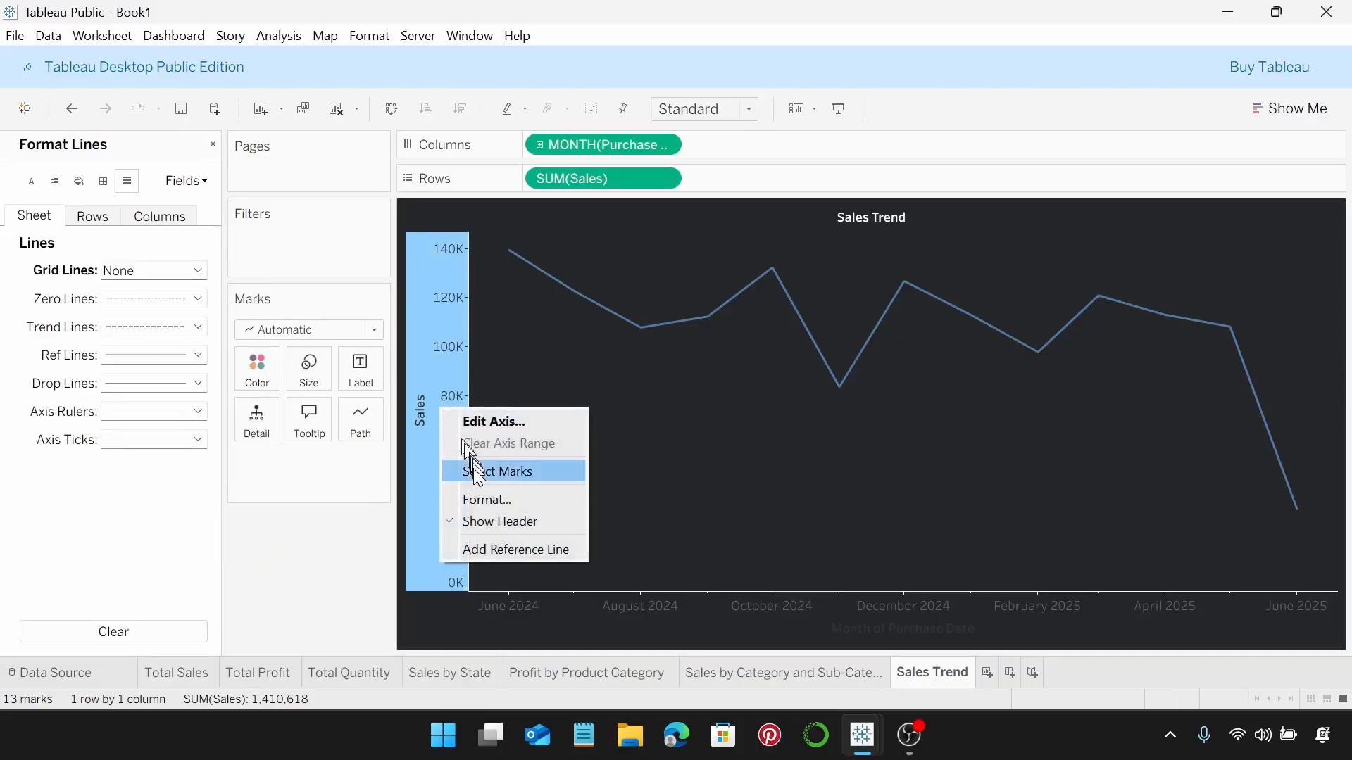
{"action": "left_click", "coordinate": [495, 422]}
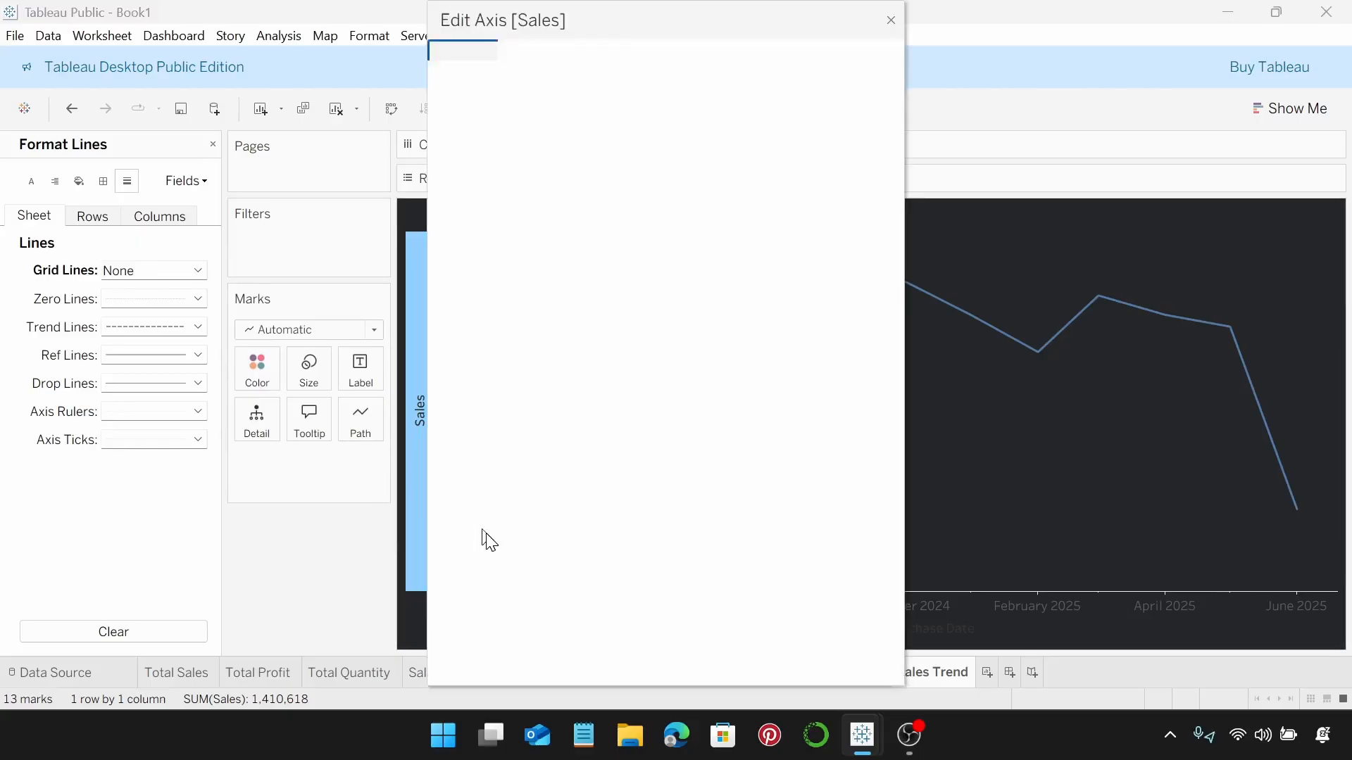
{"action": "double_click", "coordinate": [685, 512]}
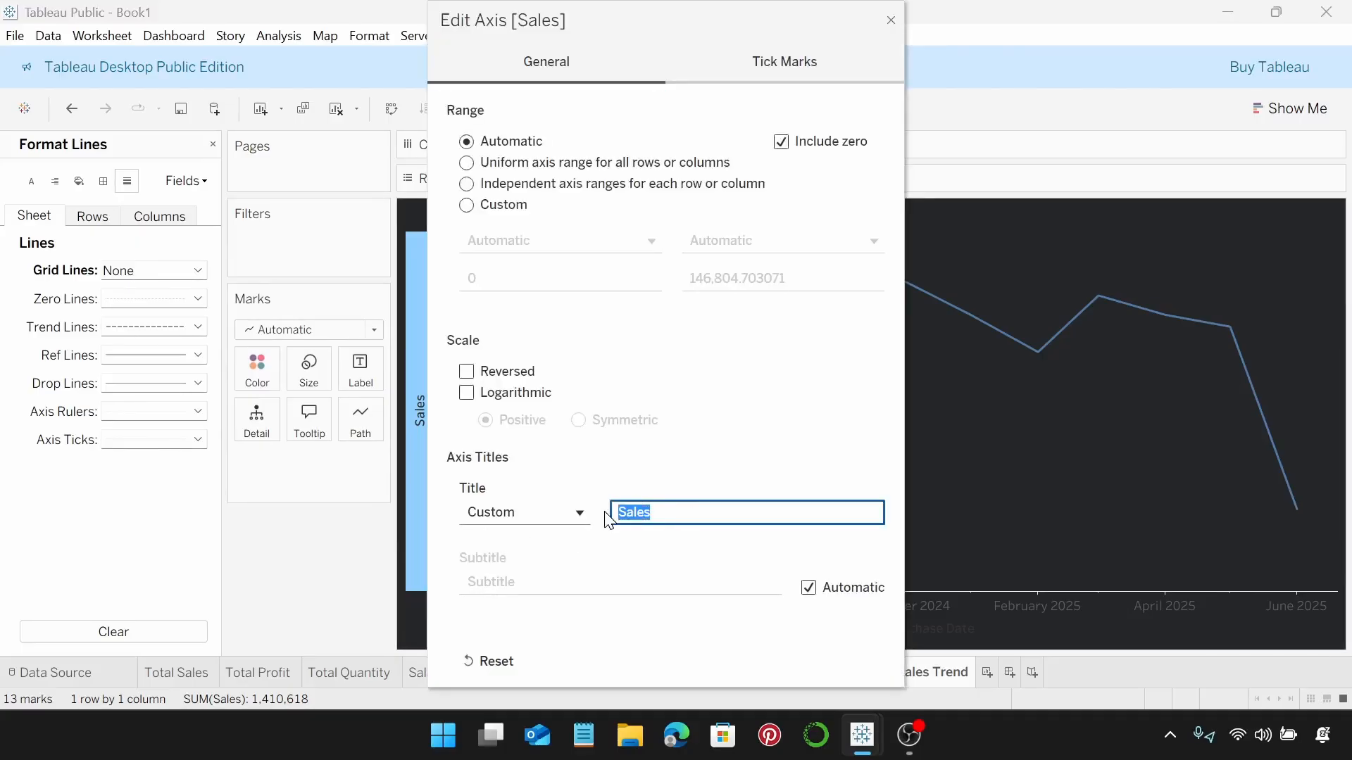
{"action": "key", "text": "BackSpace"}
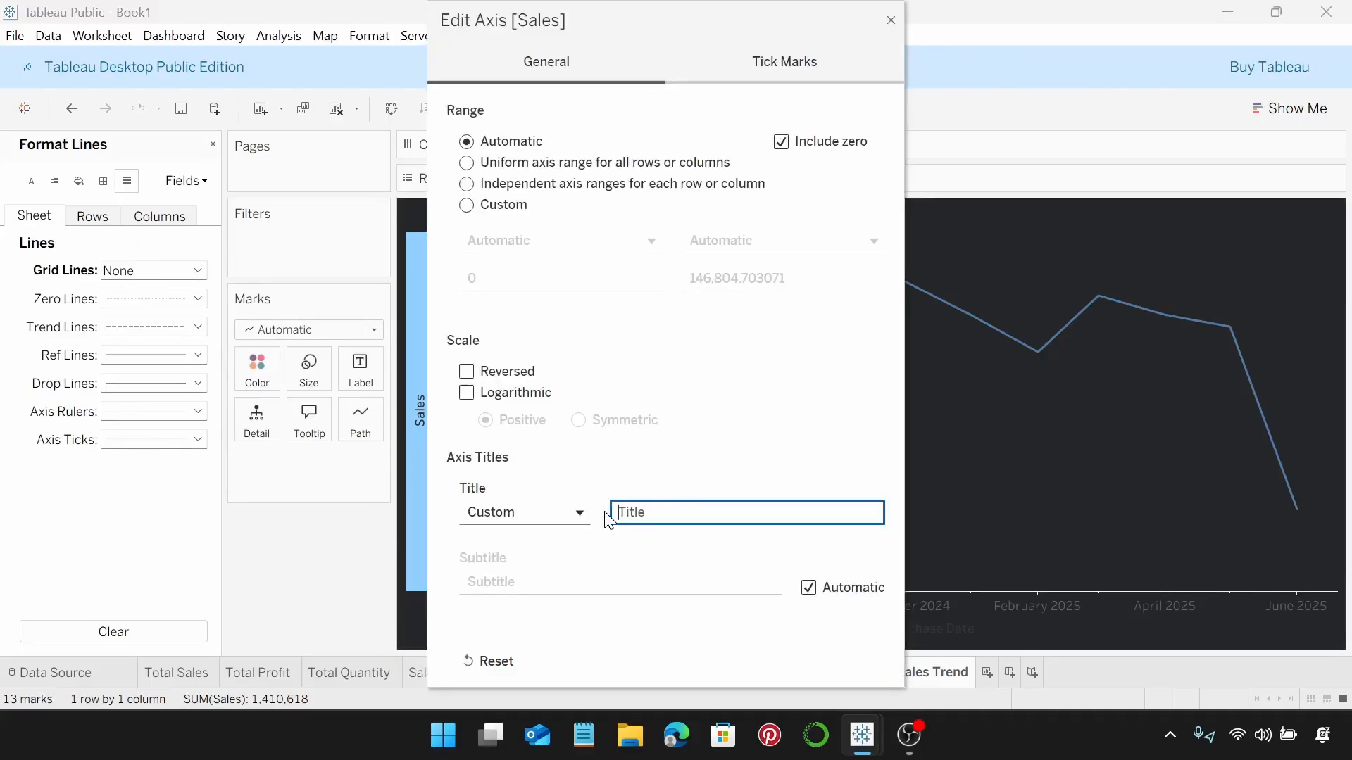
{"action": "left_click", "coordinate": [895, 22]}
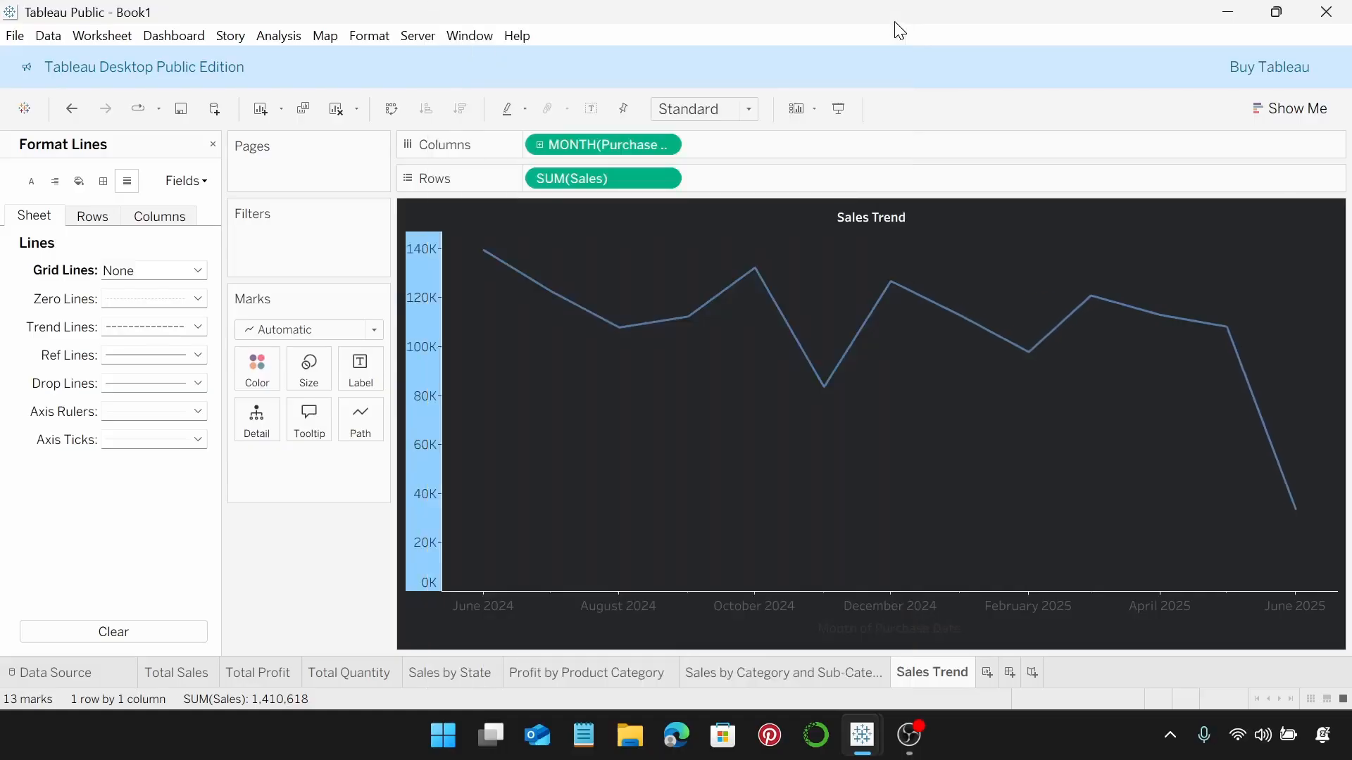
{"action": "left_click", "coordinate": [883, 243]}
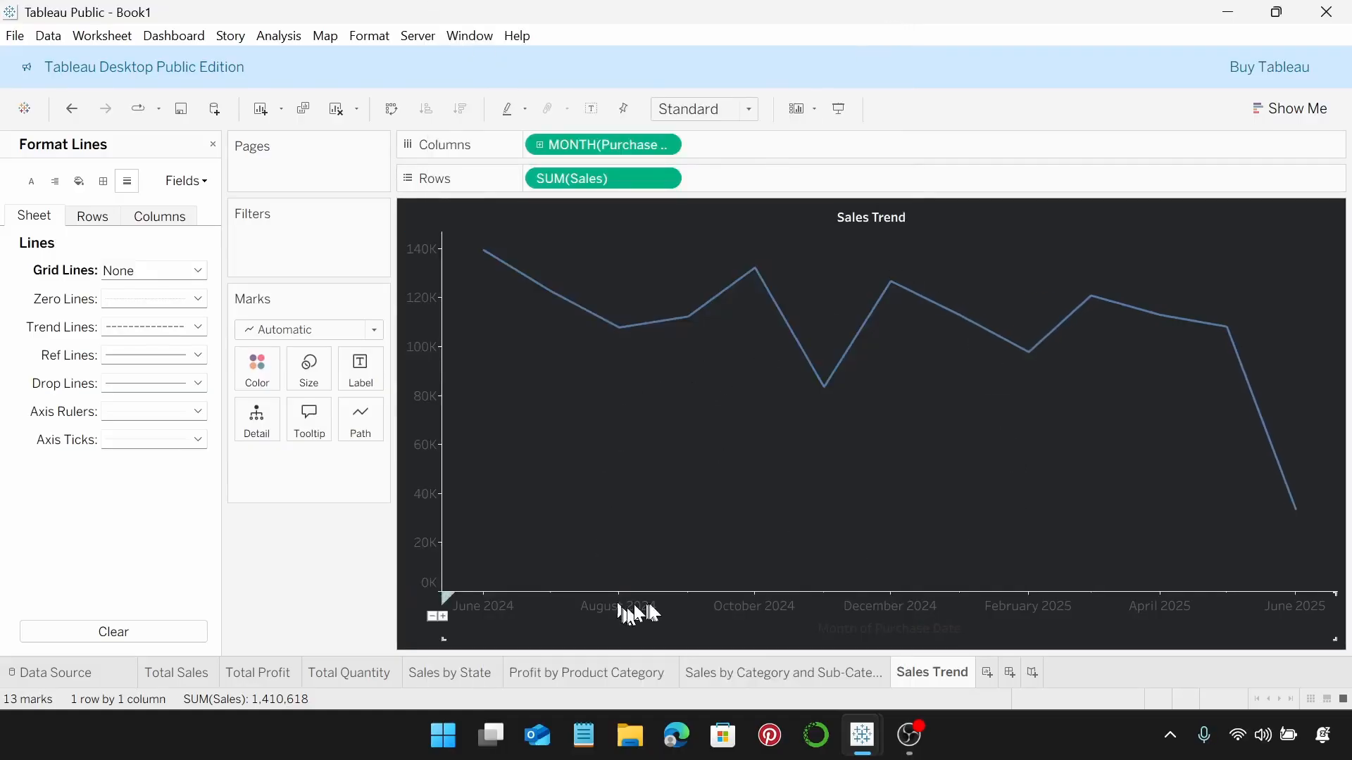
Step: Clear the Month of Purchase Date axis title on the Sales Trend chart
{"action": "right_click", "coordinate": [921, 646]}
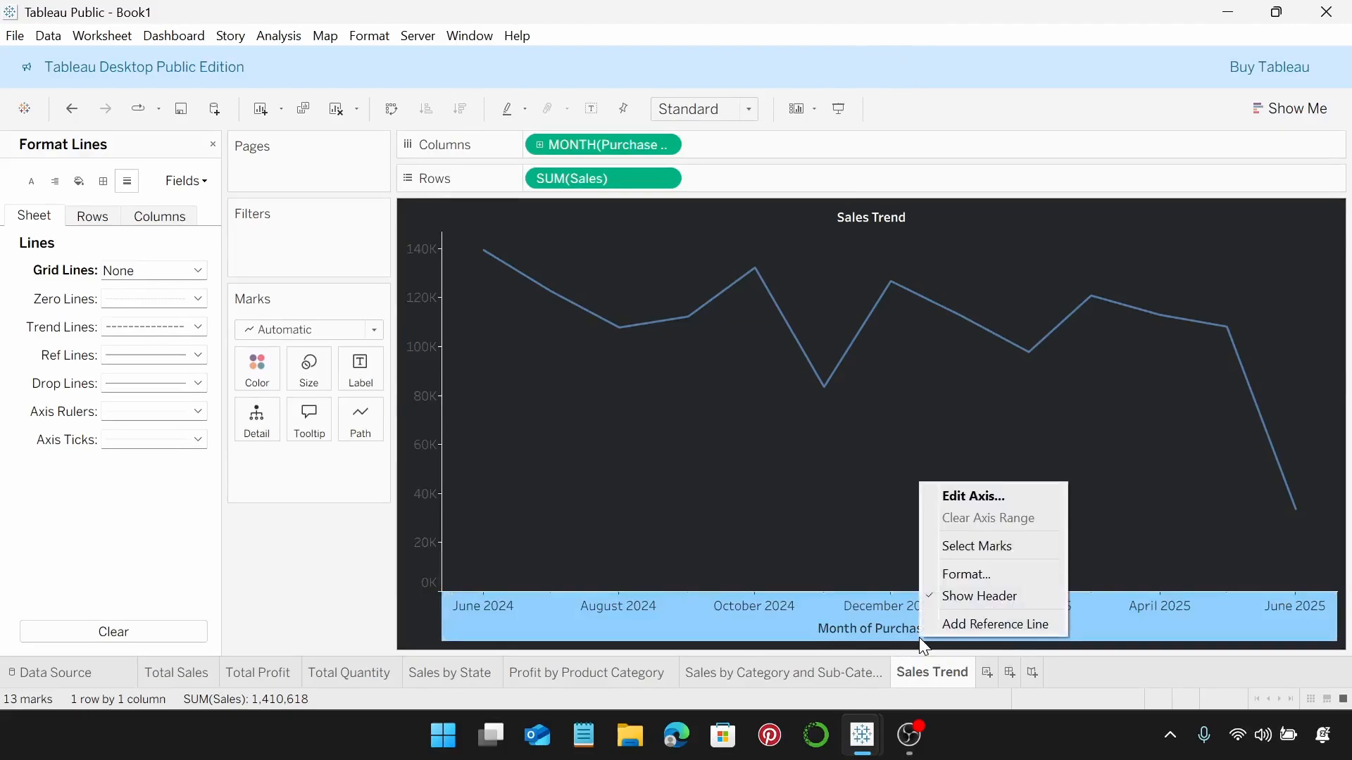
{"action": "left_click", "coordinate": [973, 506]}
{"action": "left_click_drag", "start_coordinate": [743, 548], "coordinate": [584, 558]}
{"action": "key", "text": "BackSpace"}
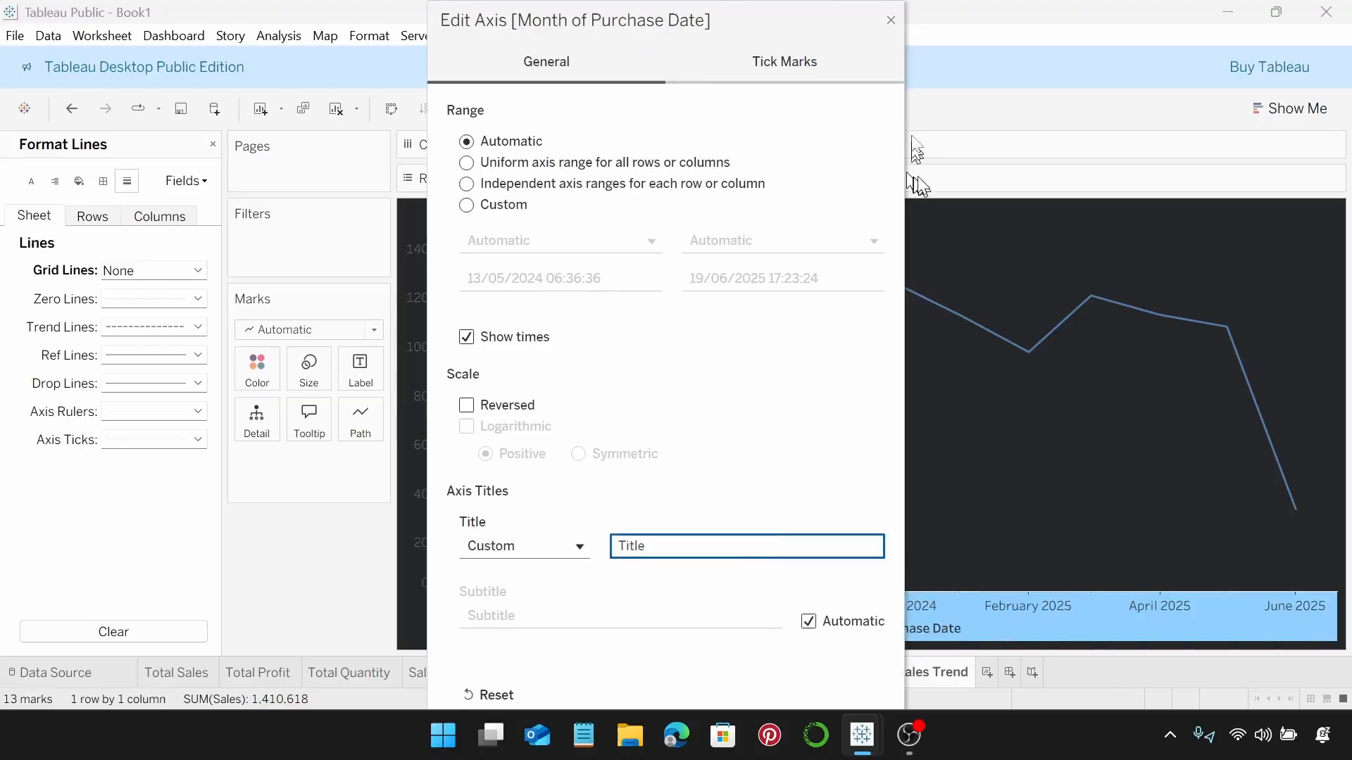
{"action": "left_click", "coordinate": [891, 20]}
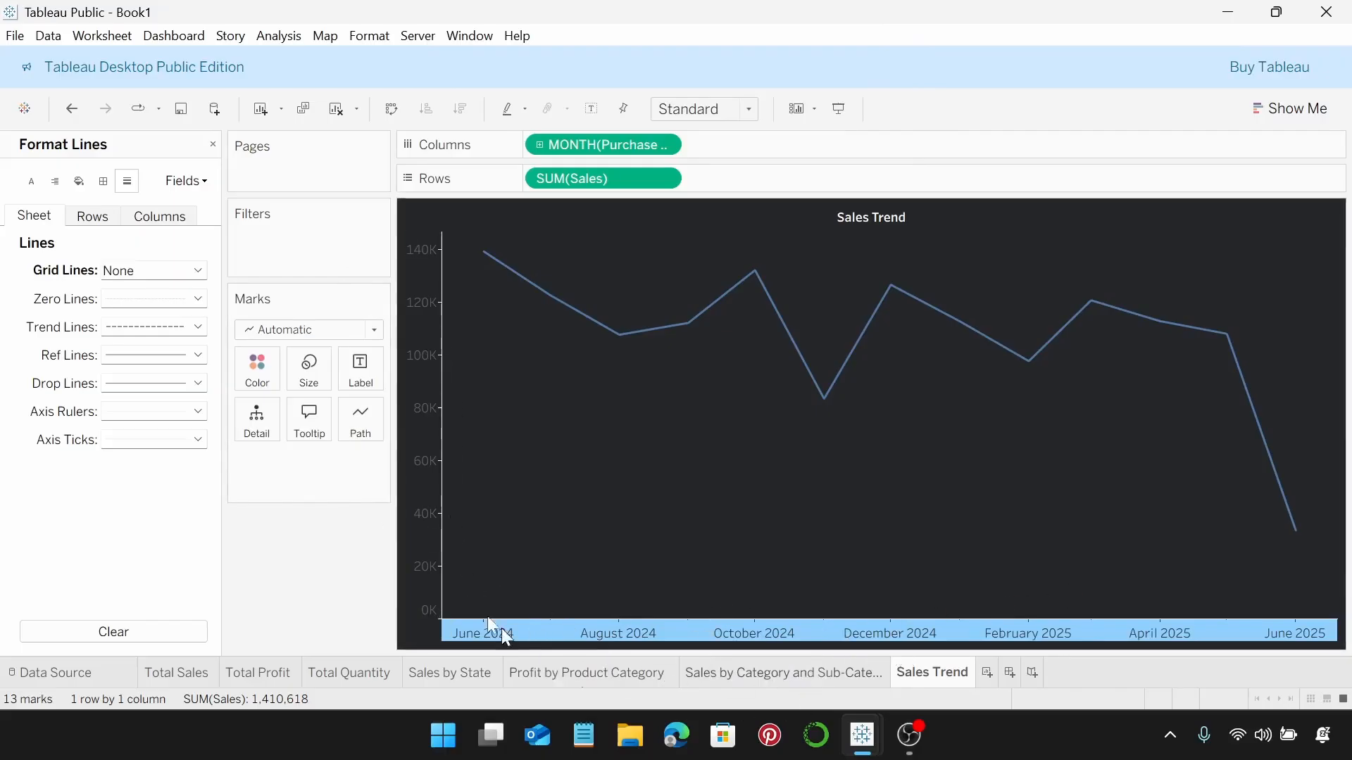
Step: Format the Sales axis labels with size 8 white text
{"action": "right_click", "coordinate": [426, 412]}
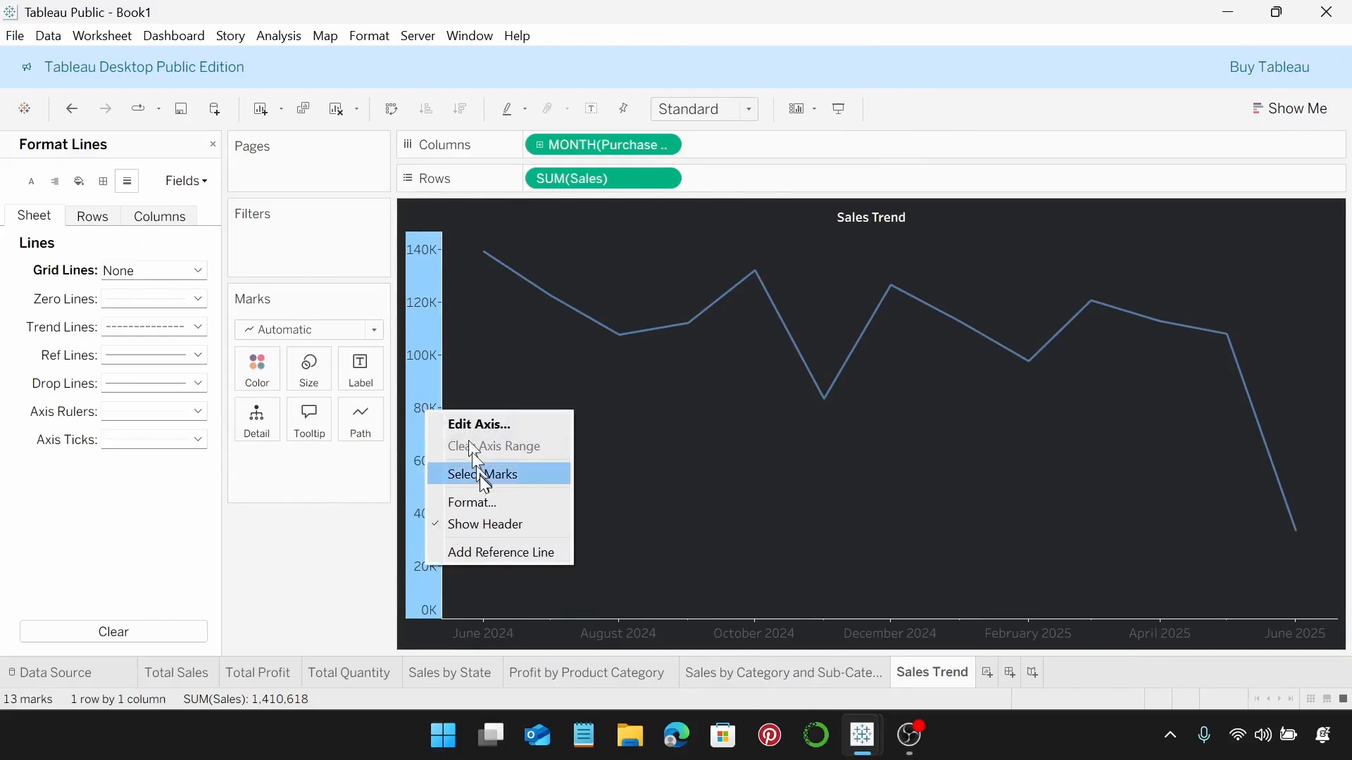
{"action": "left_click", "coordinate": [470, 502]}
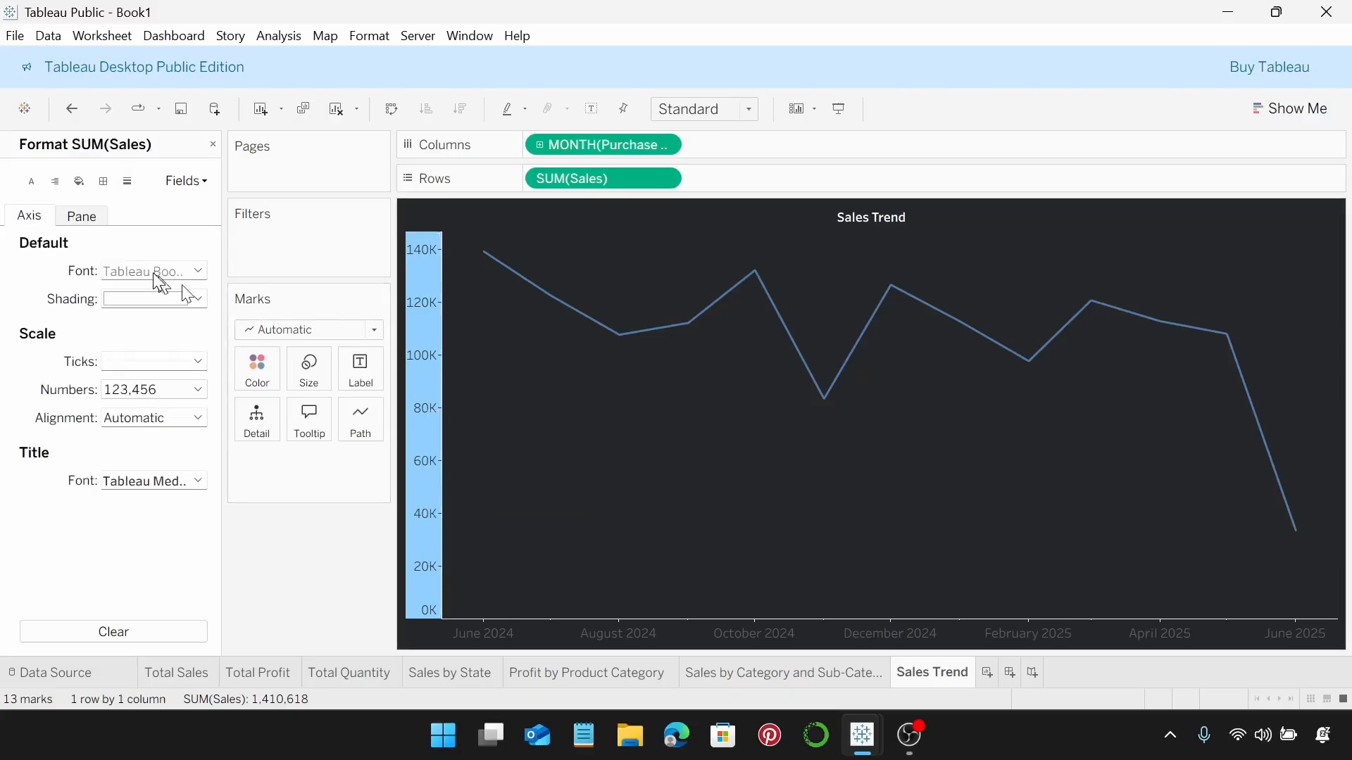
{"action": "left_click", "coordinate": [199, 272]}
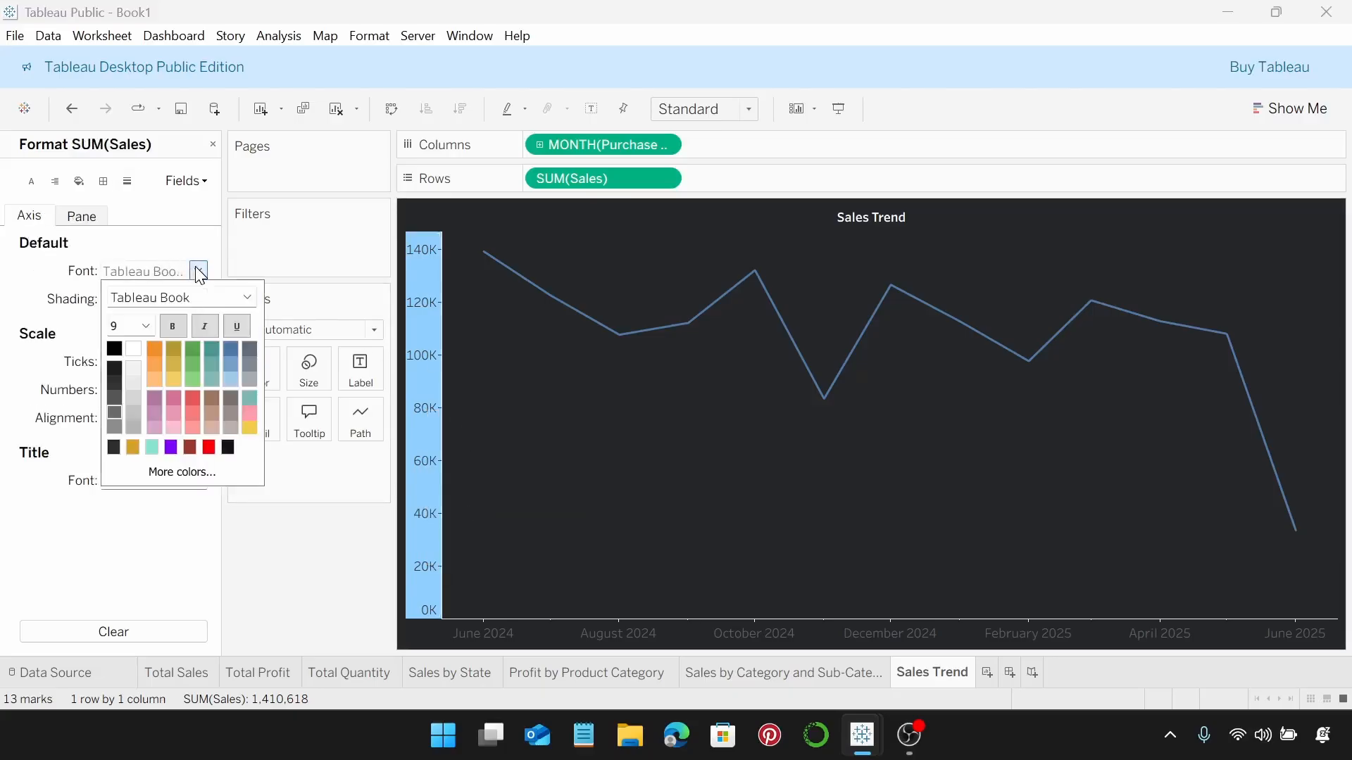
{"action": "left_click", "coordinate": [150, 325]}
{"action": "left_click", "coordinate": [137, 342]}
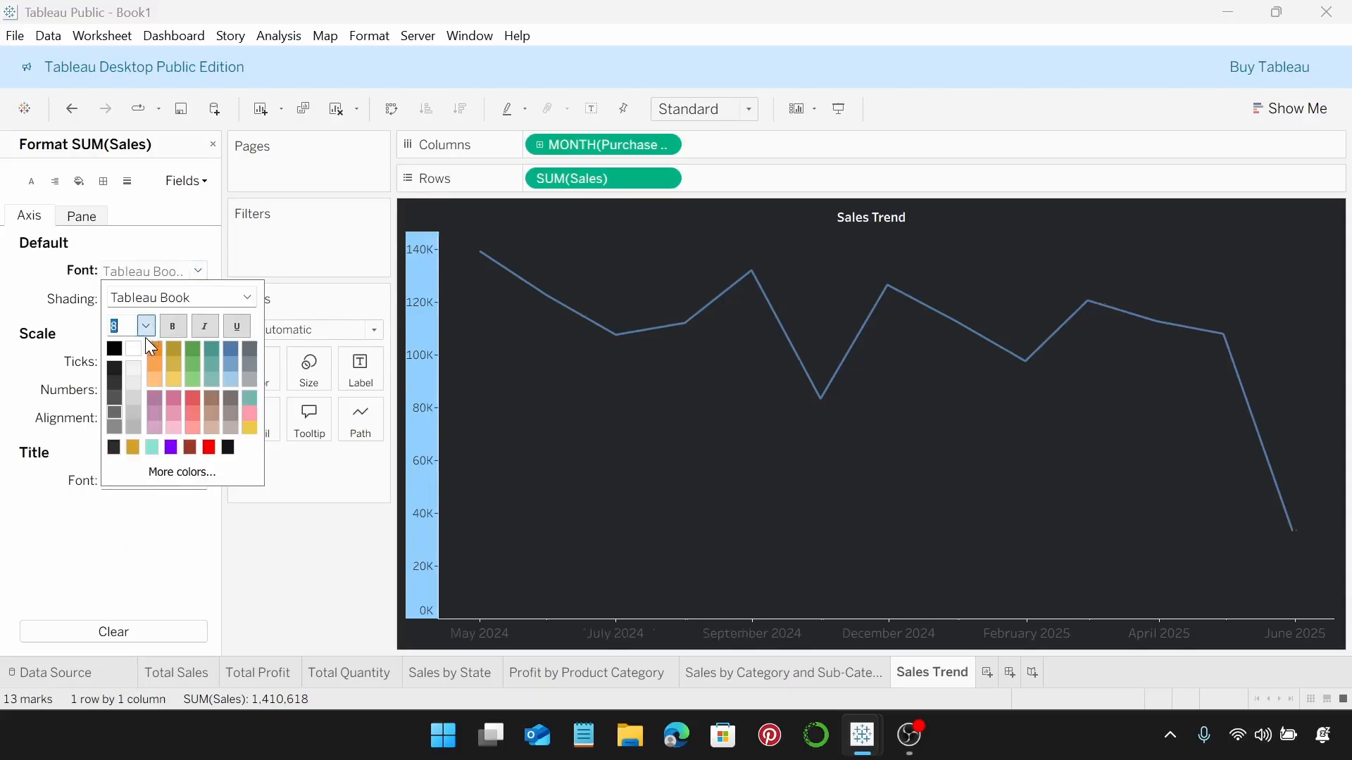
{"action": "left_click", "coordinate": [194, 550]}
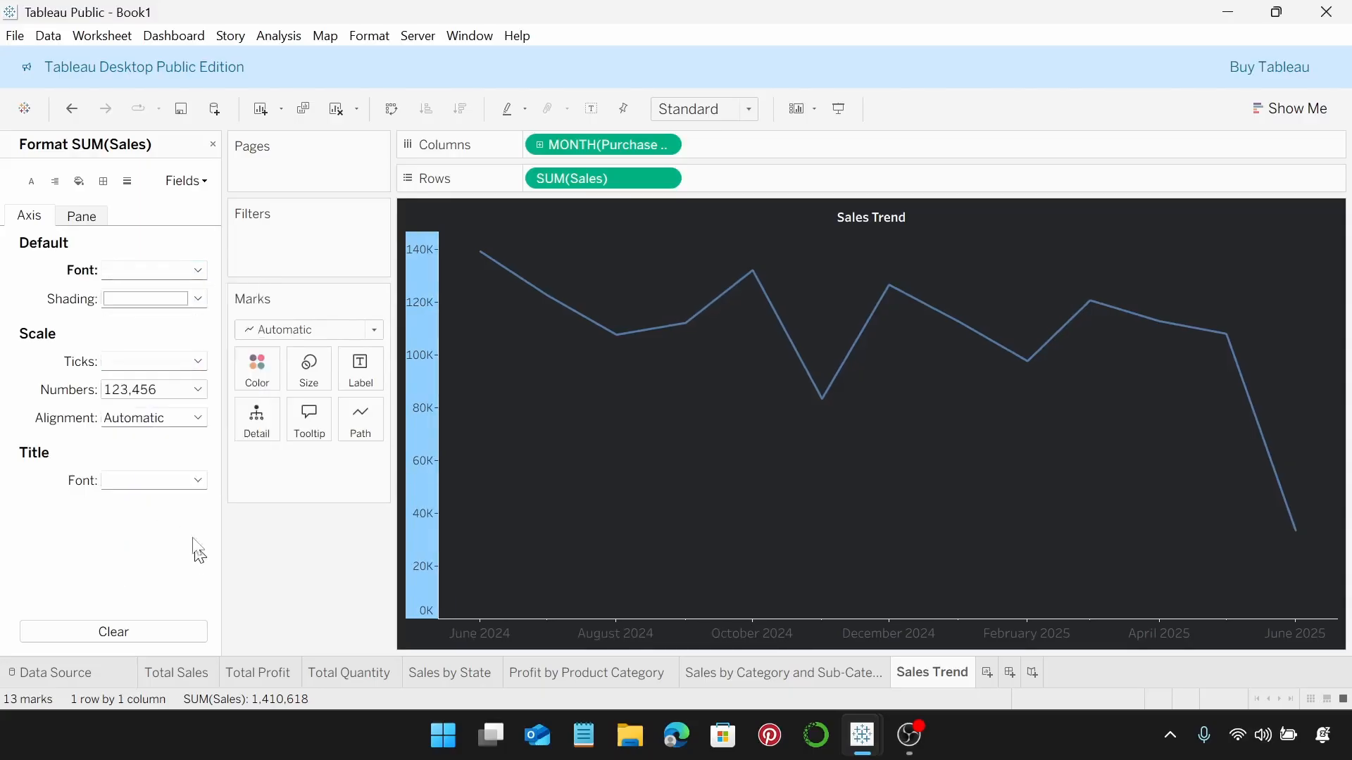
Step: Format the Sales axis numbers as custom currency with 0 decimal places, Thousands (K) display units and a $ prefix
{"action": "left_click", "coordinate": [199, 389]}
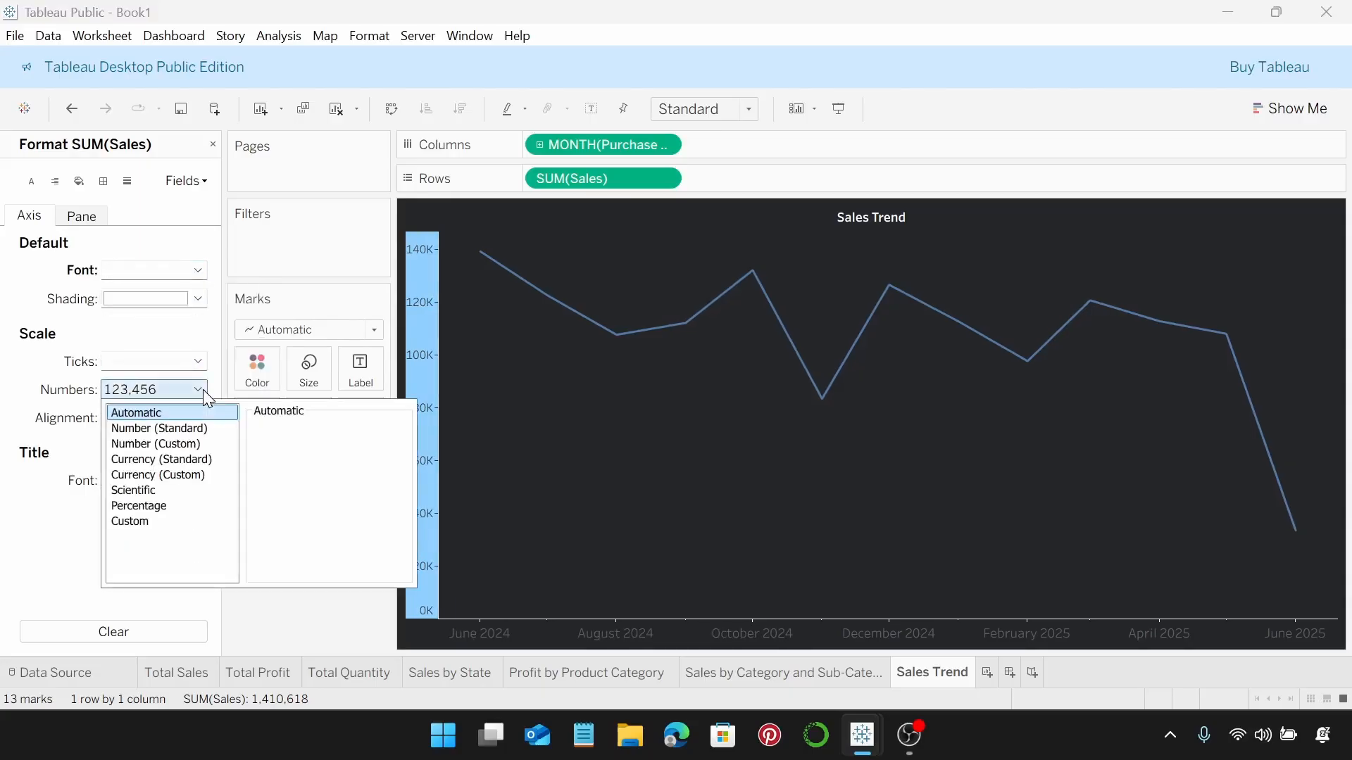
{"action": "left_click", "coordinate": [188, 475]}
{"action": "left_click", "coordinate": [292, 449]}
{"action": "left_click", "coordinate": [291, 450]}
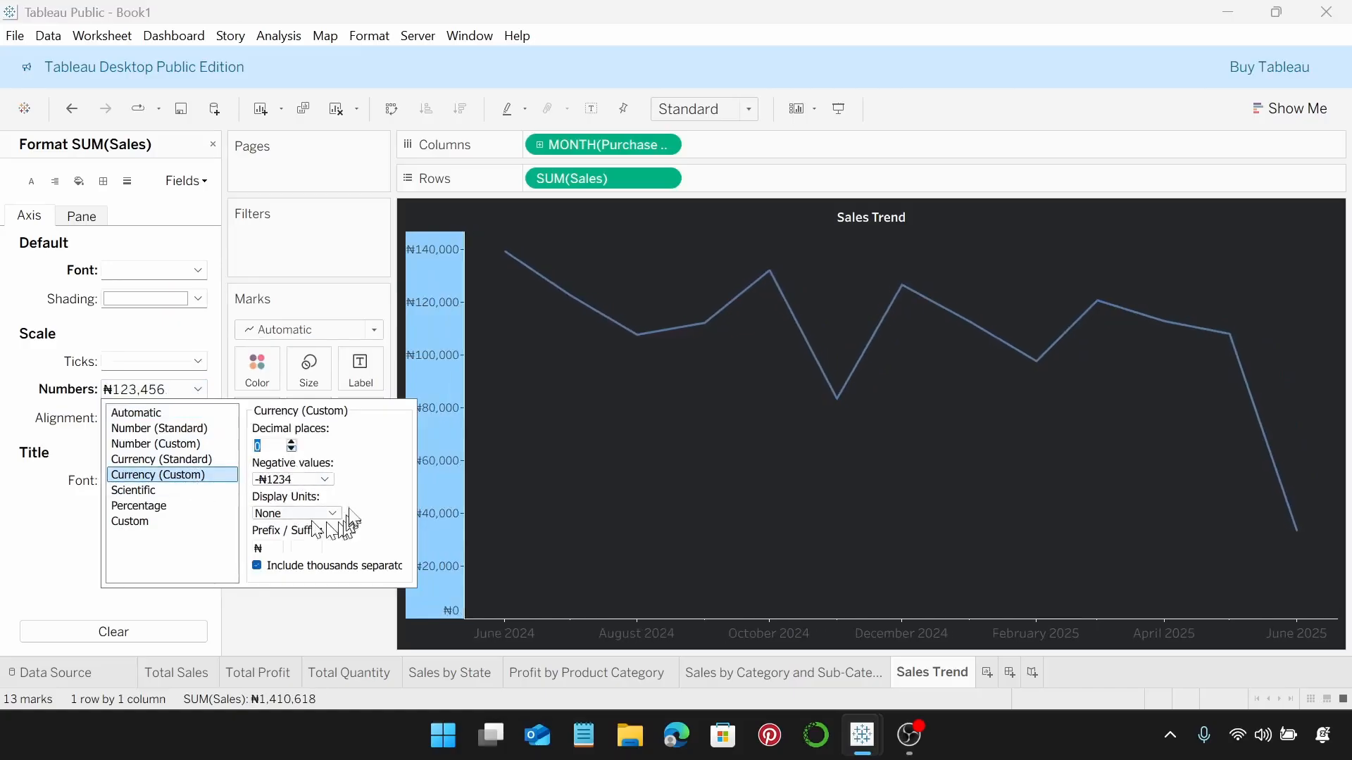
{"action": "left_click", "coordinate": [331, 513]}
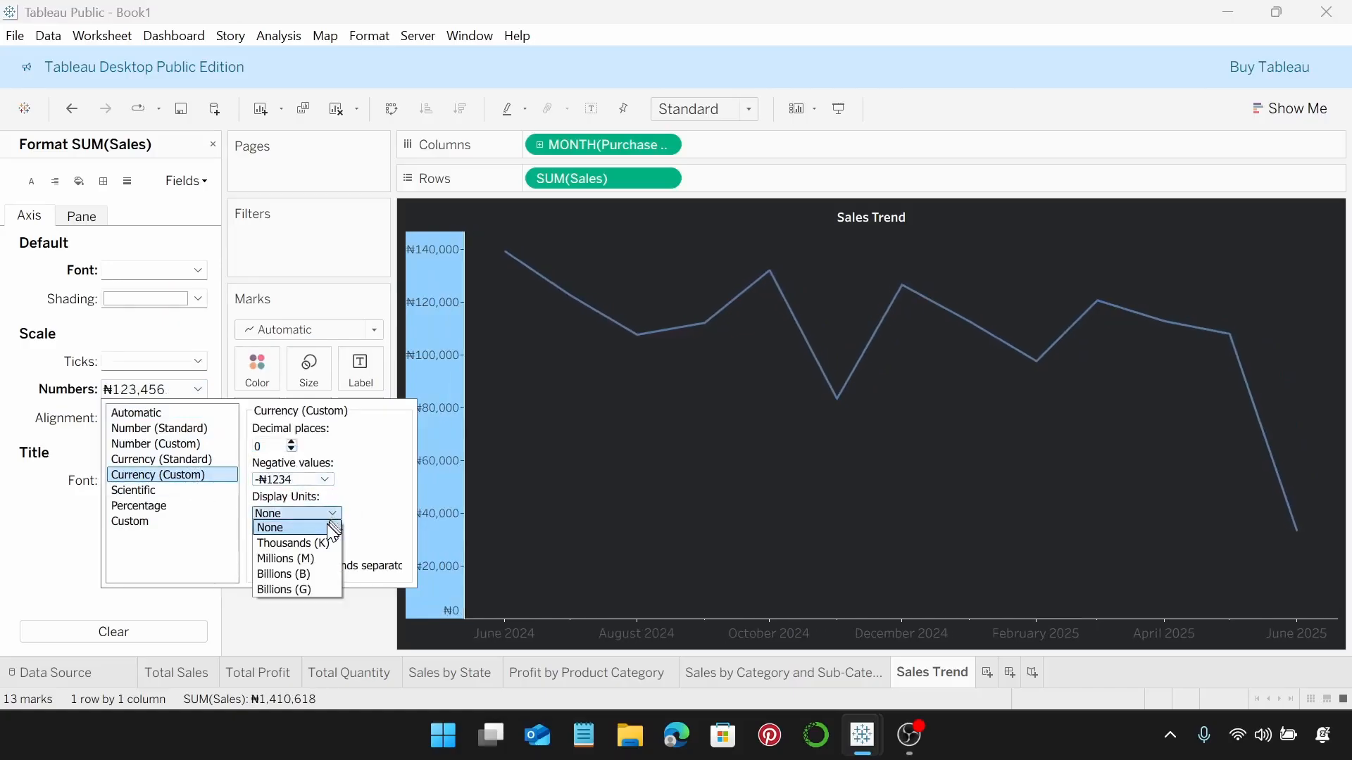
{"action": "left_click", "coordinate": [327, 543]}
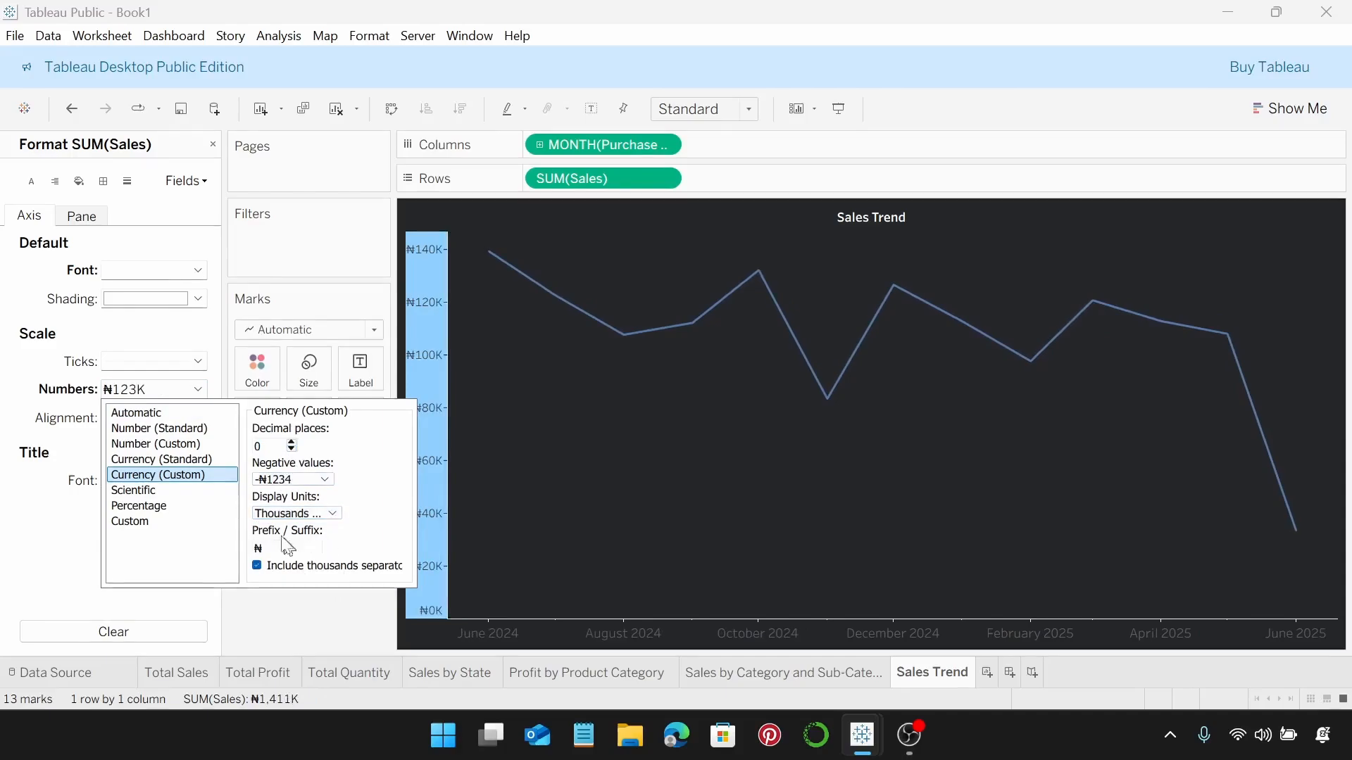
{"action": "key", "text": "BackSpace"}
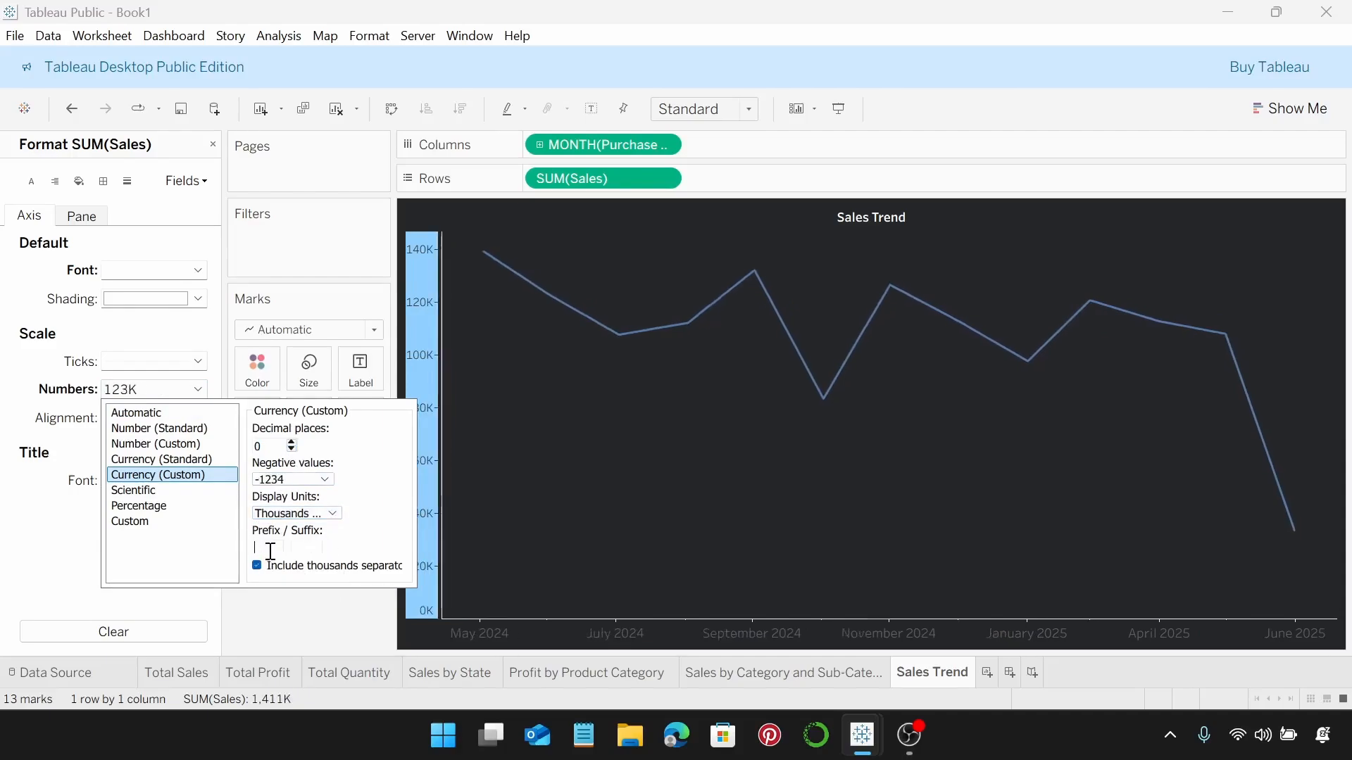
{"action": "type", "text": "$"}
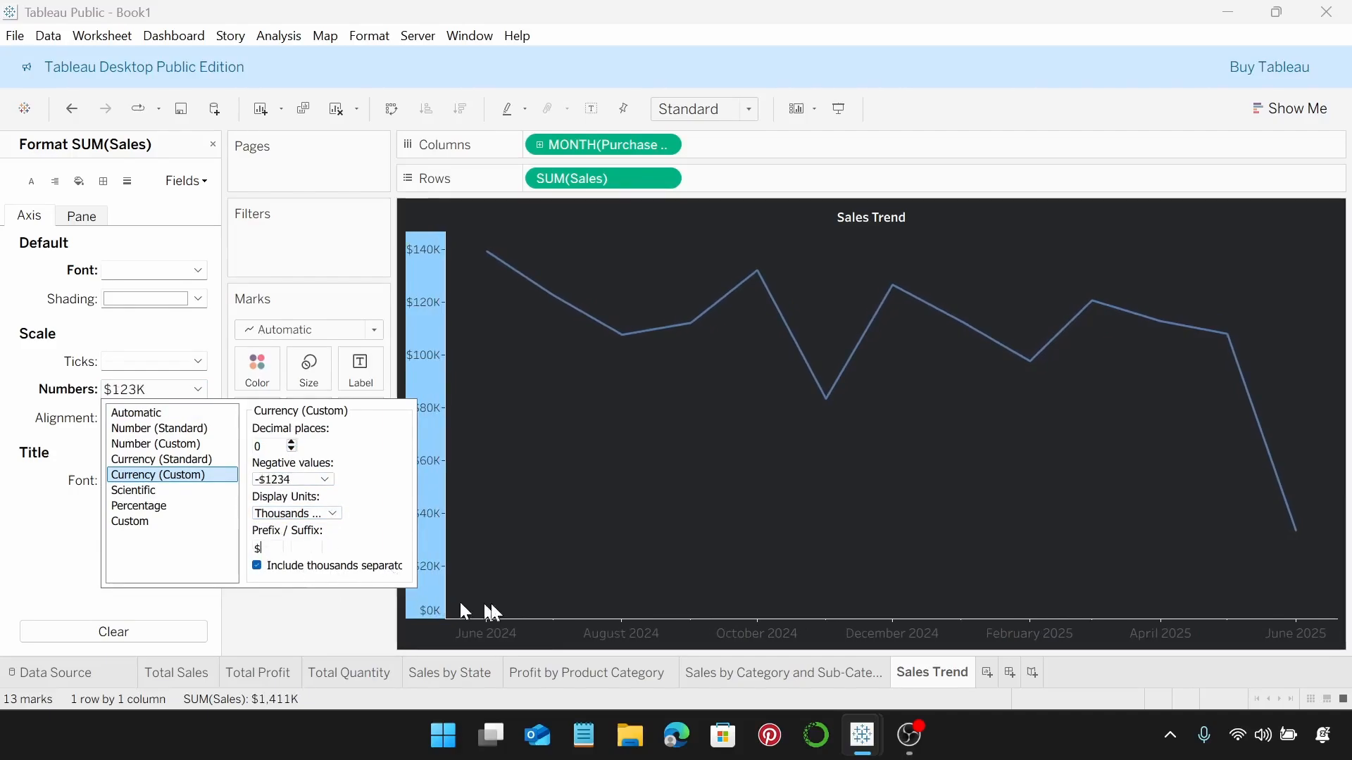
Step: Set the Purchase Date axis labels to font size 8 in white
{"action": "left_click", "coordinate": [605, 638]}
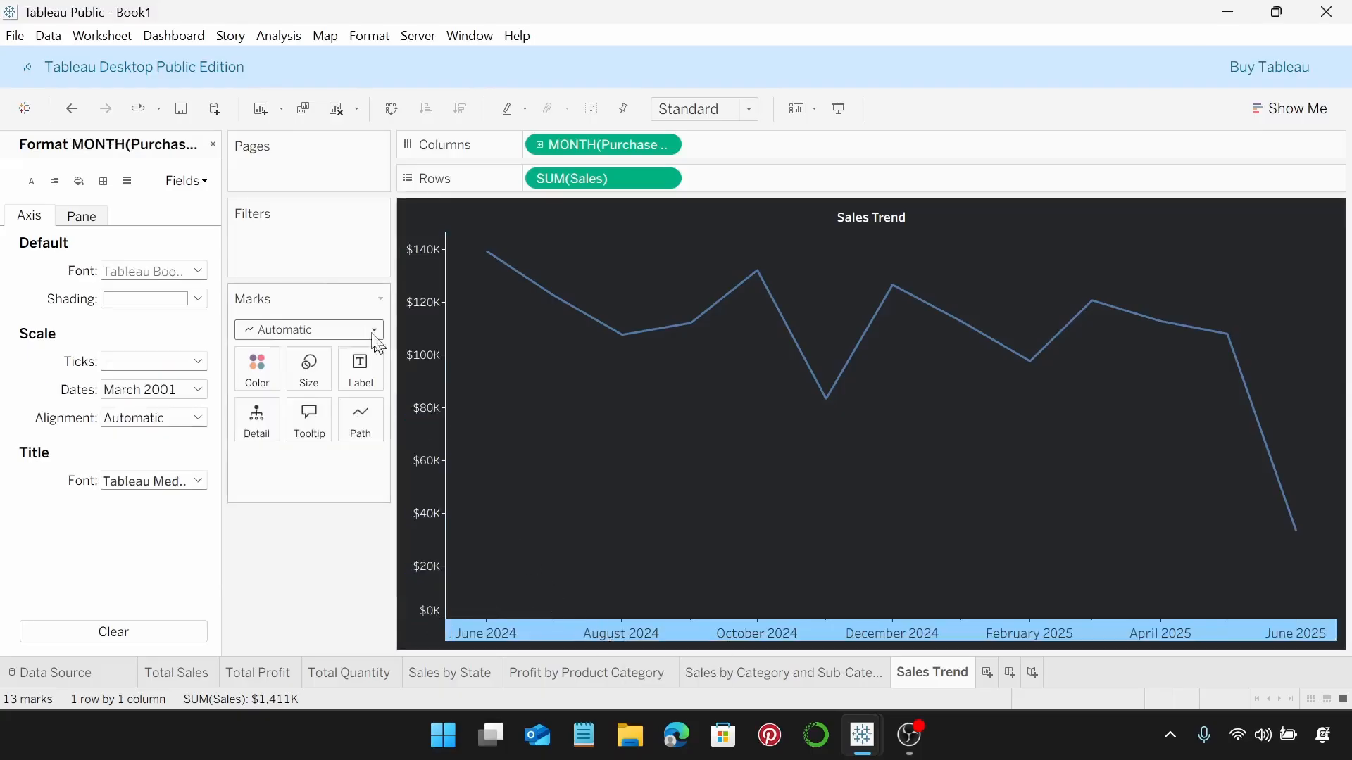
{"action": "left_click", "coordinate": [199, 271]}
{"action": "left_click", "coordinate": [145, 327]}
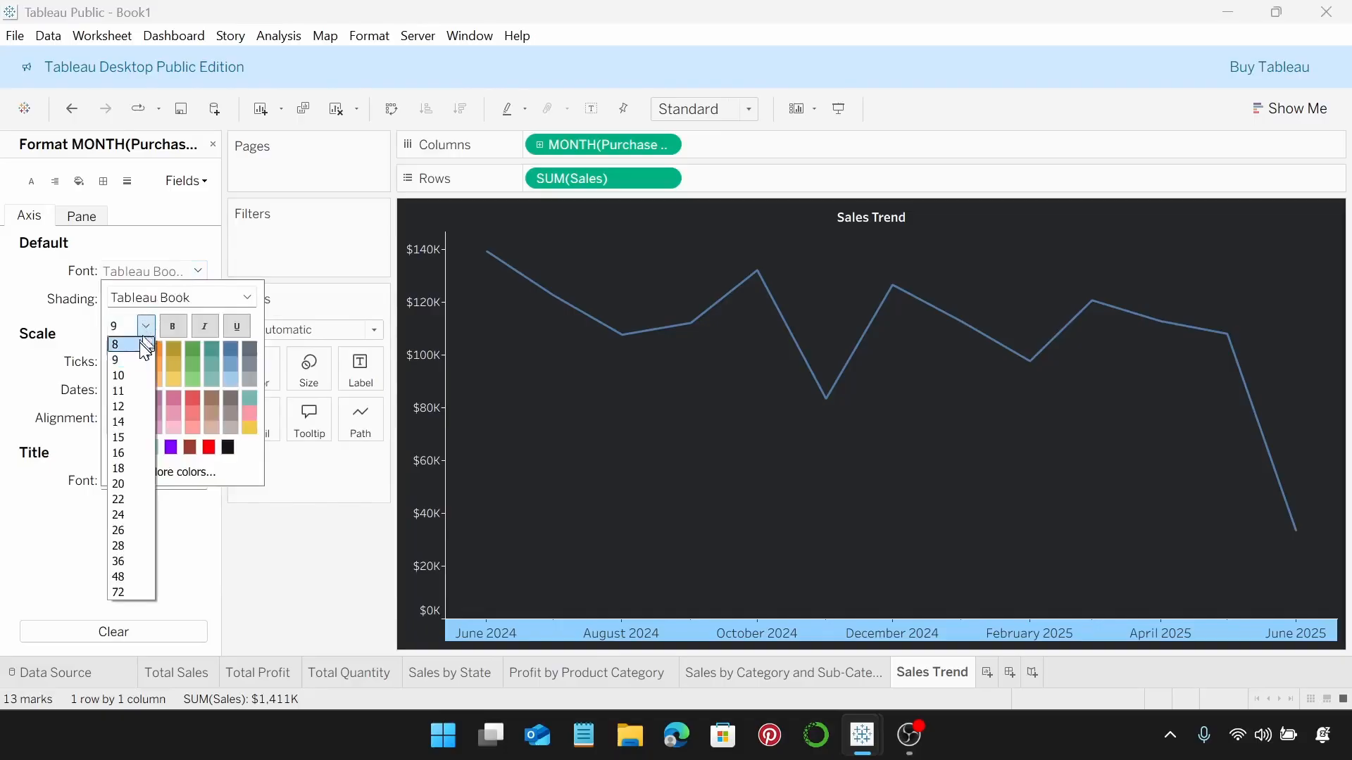
{"action": "left_click", "coordinate": [143, 341]}
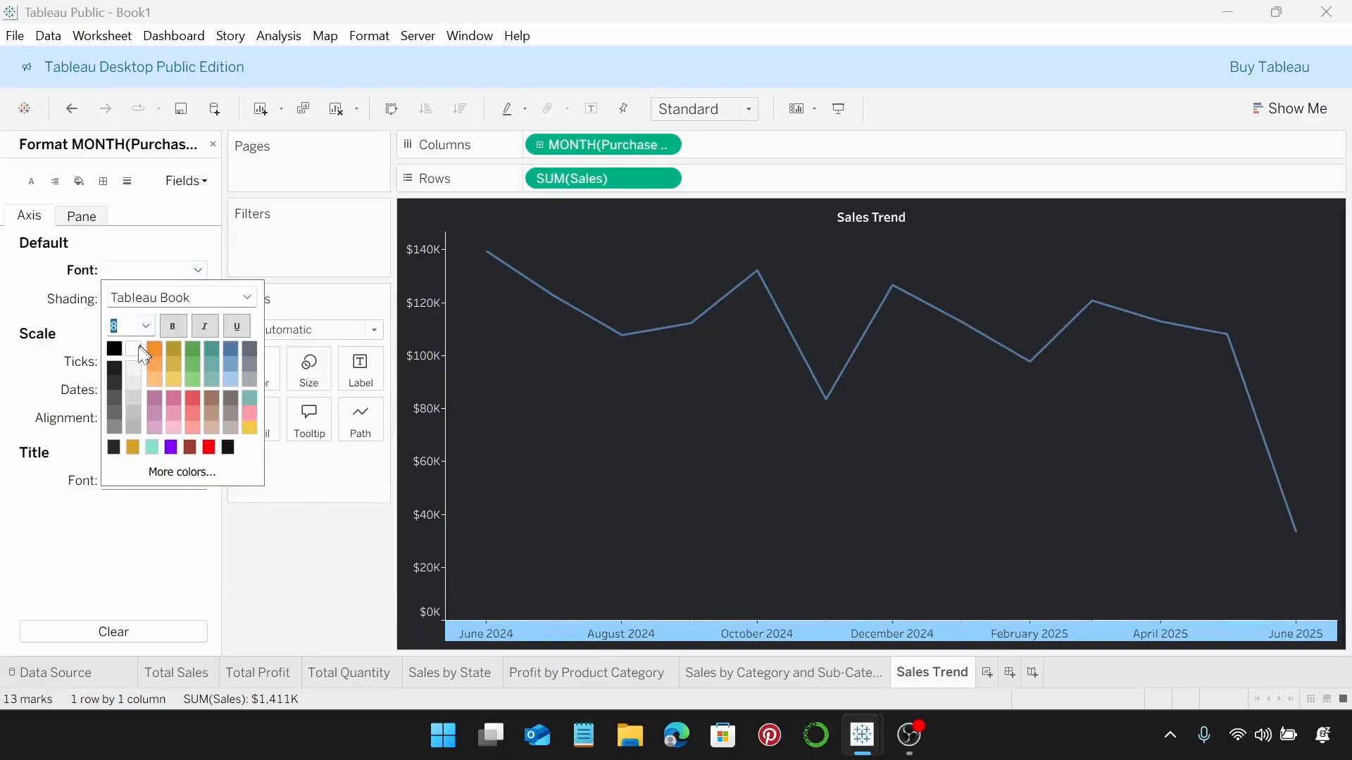
{"action": "left_click", "coordinate": [289, 560]}
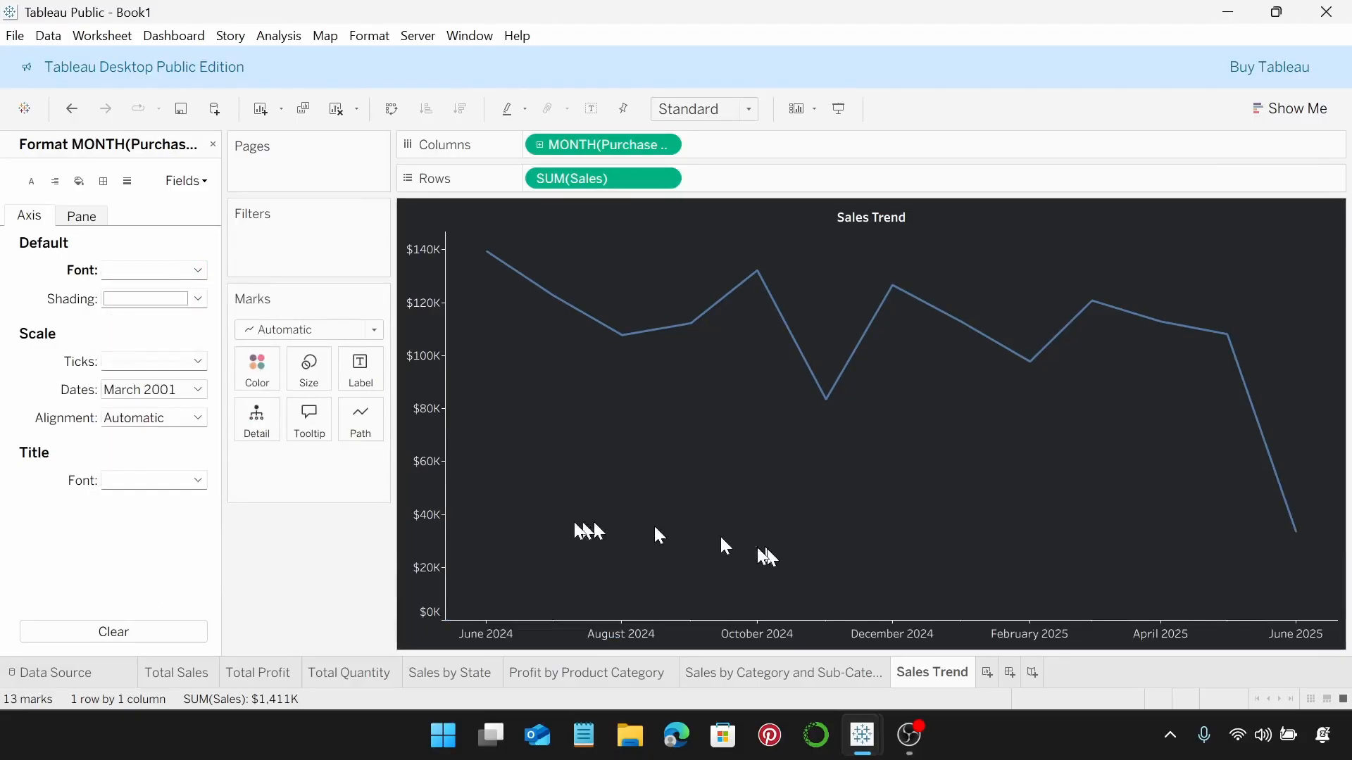
Step: Color the Sales Trend line with the custom gold color
{"action": "left_click", "coordinate": [257, 369]}
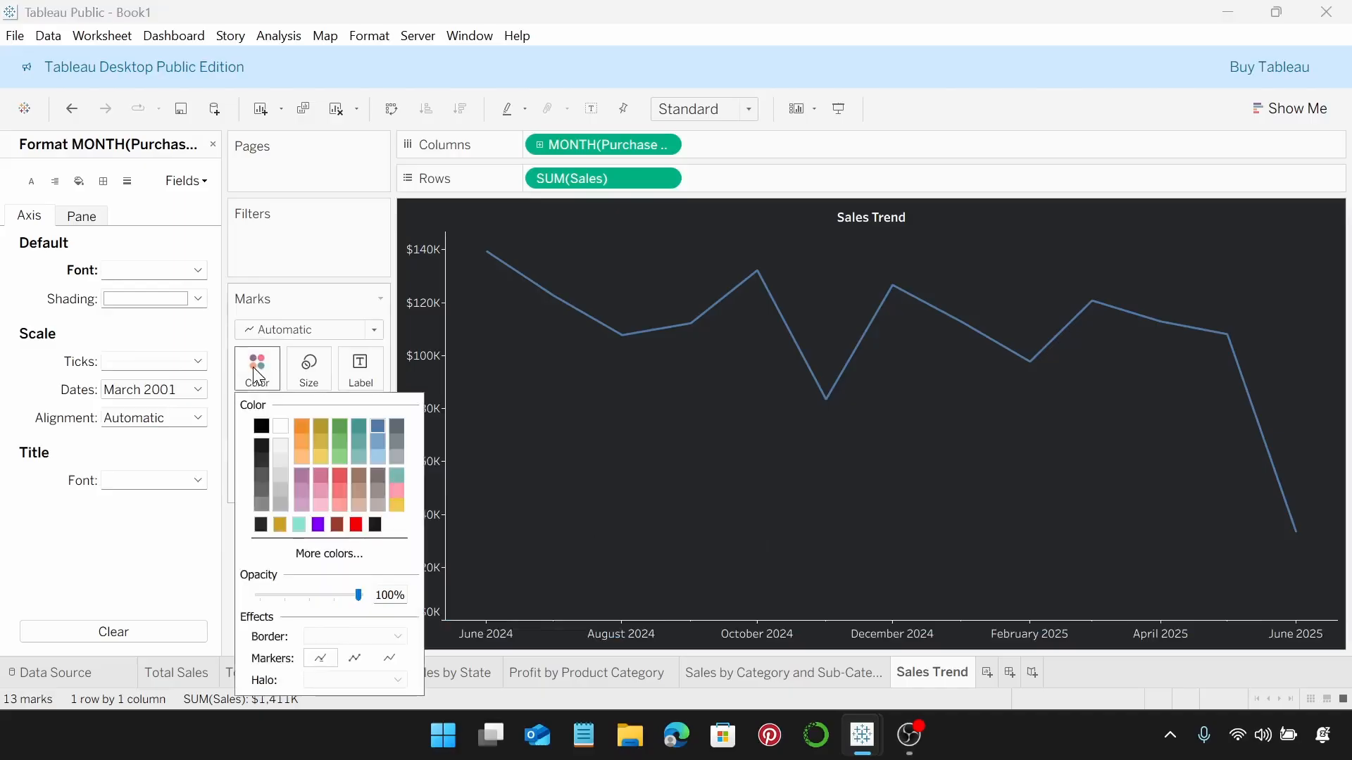
{"action": "left_click", "coordinate": [279, 525]}
{"action": "left_click", "coordinate": [769, 531]}
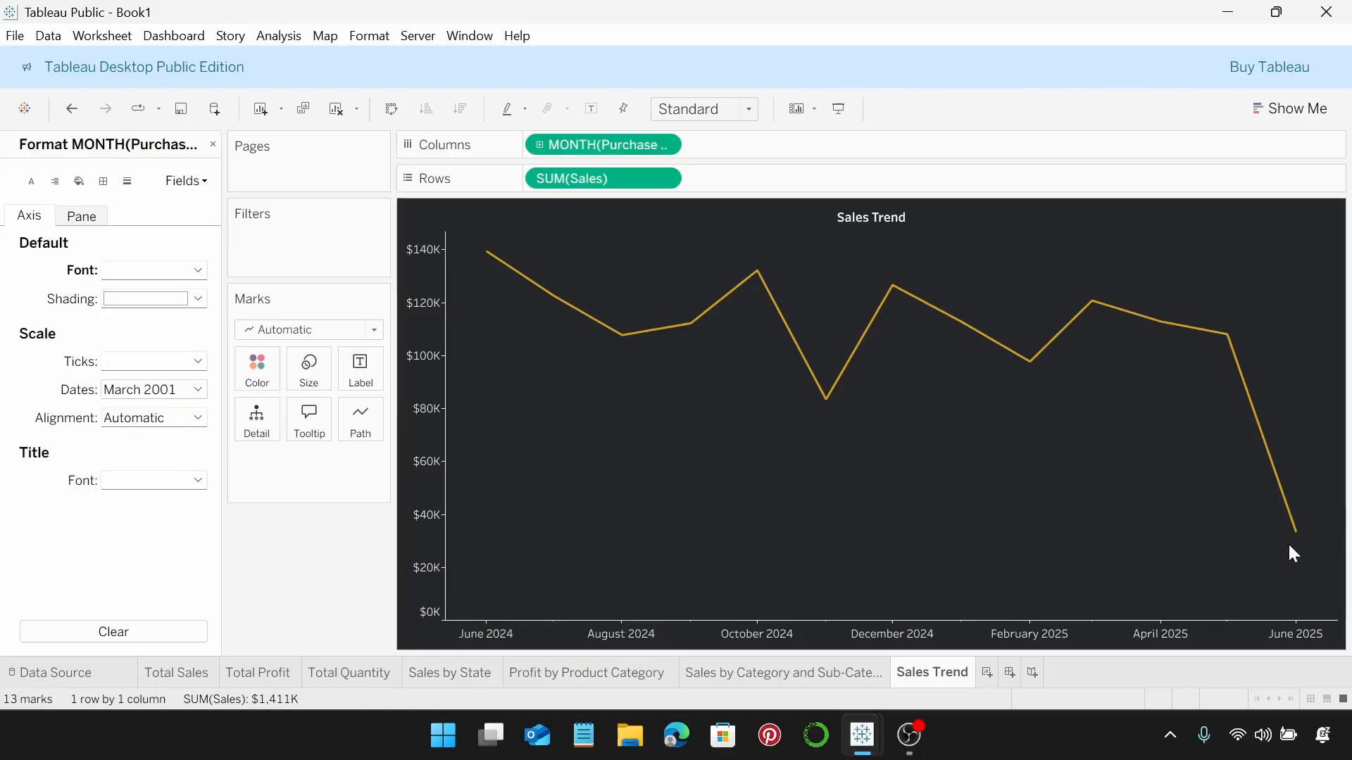
{"action": "mouse_move", "coordinate": [1295, 539]}
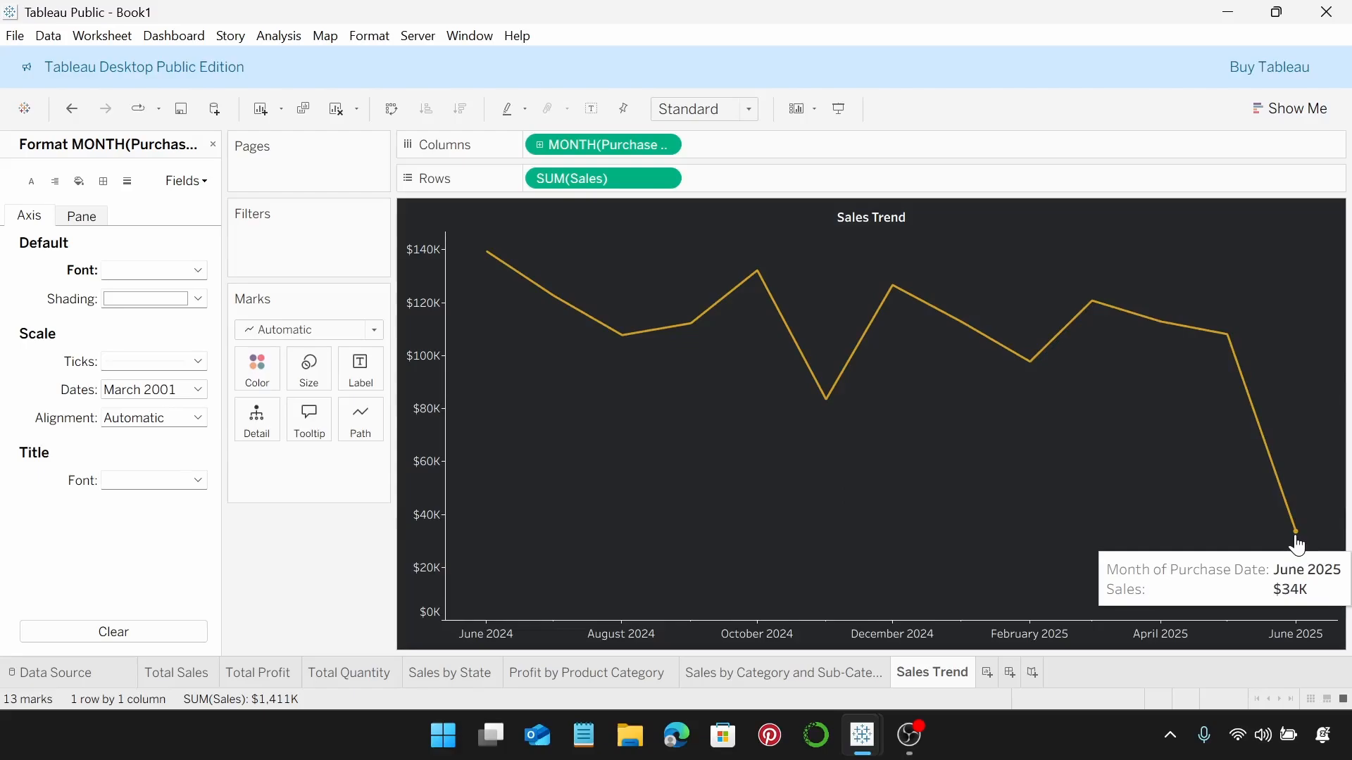
{"action": "mouse_move", "coordinate": [491, 260]}
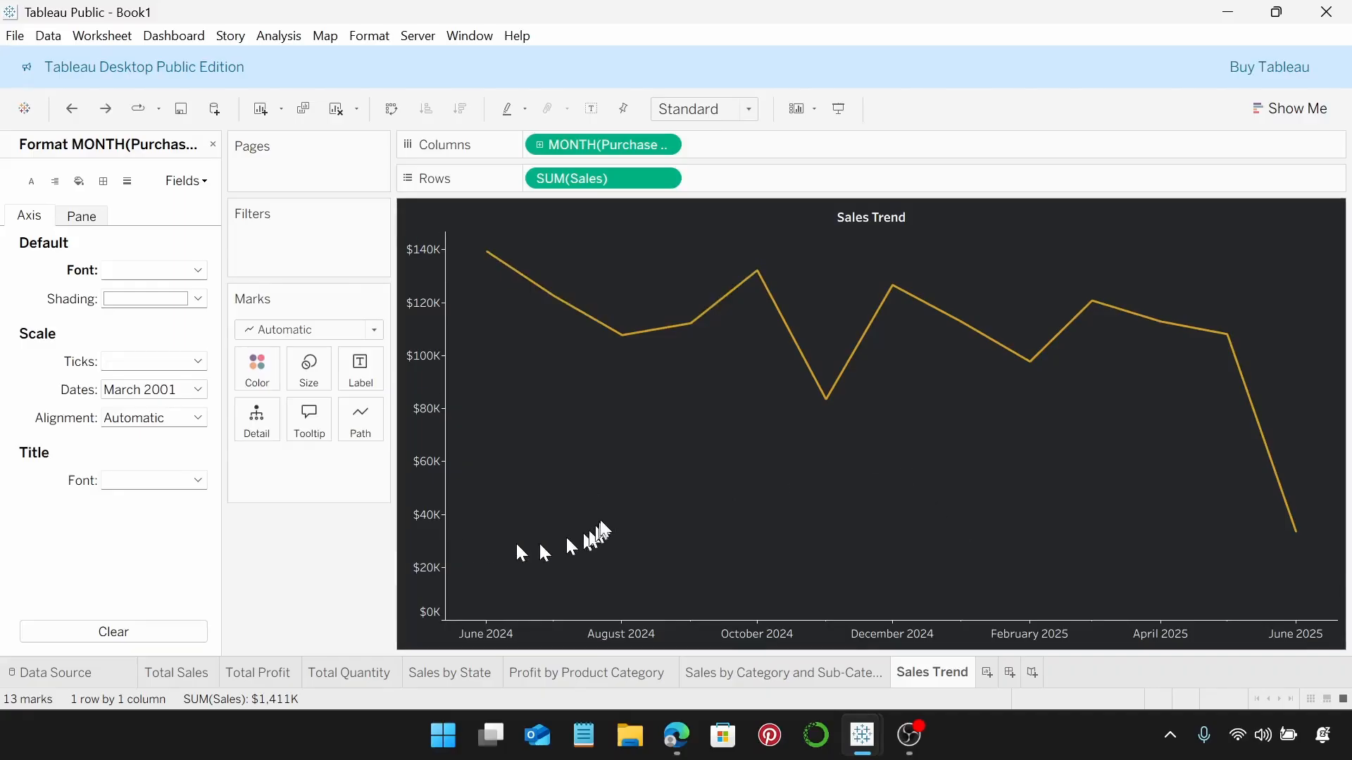
Step: Add a new worksheet and name it Store-Wise Sales Performance
{"action": "left_click", "coordinate": [987, 672]}
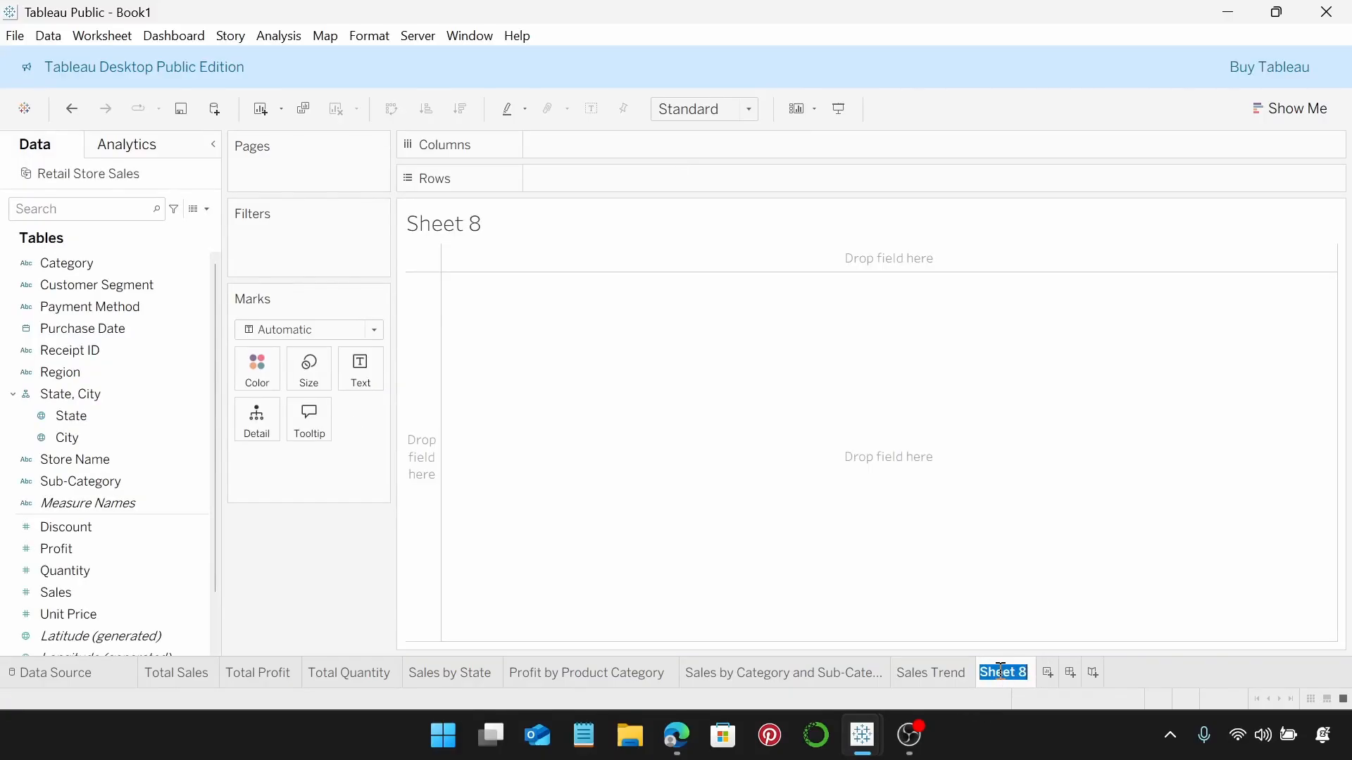
{"action": "type", "text": "Store-Wis"}
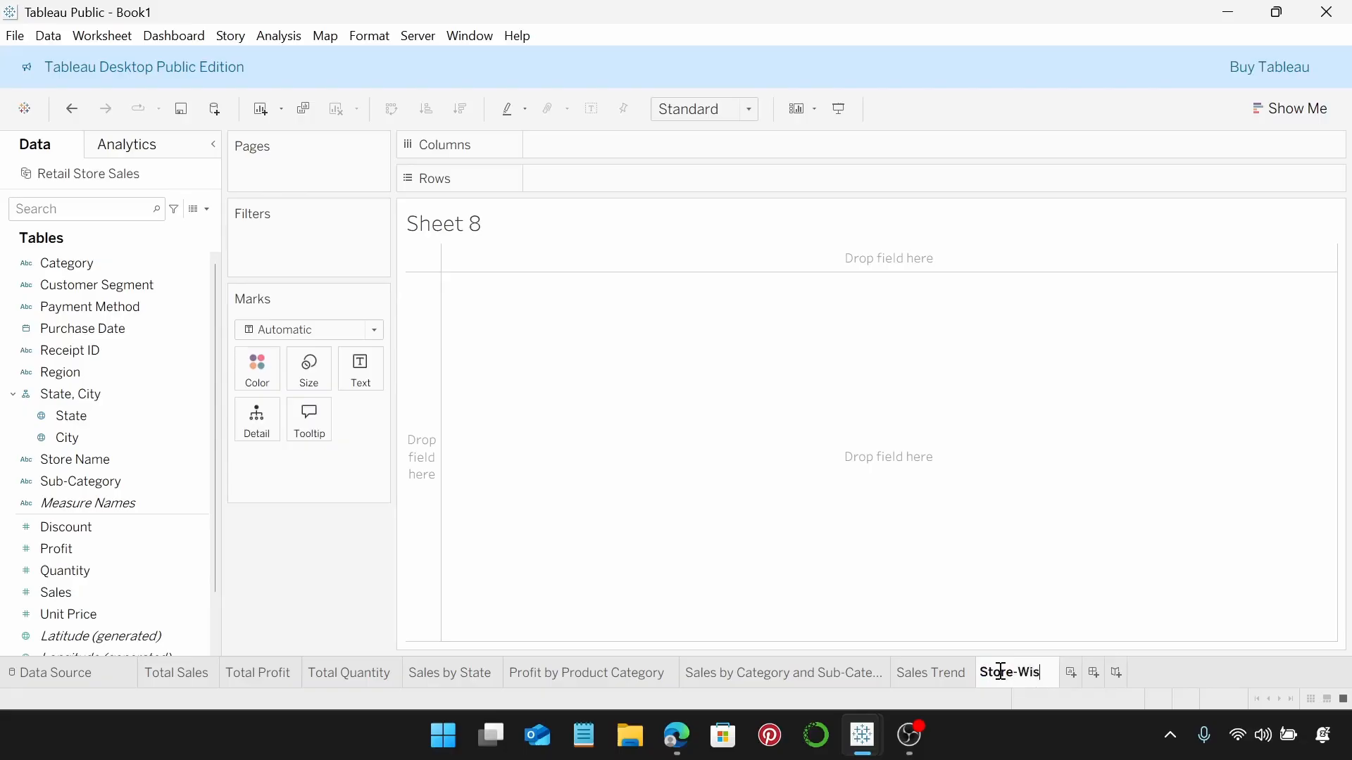
{"action": "type", "text": "e Sa"}
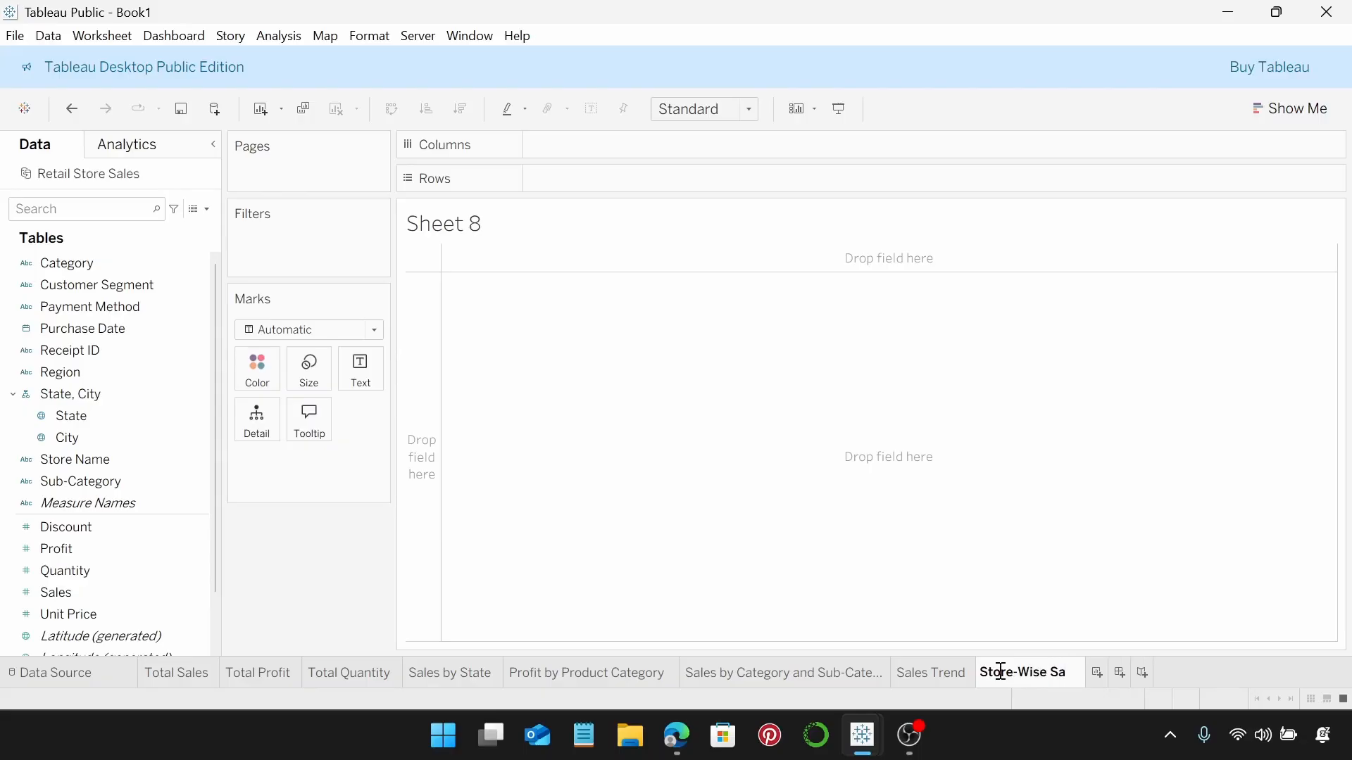
{"action": "type", "text": "les Perf"}
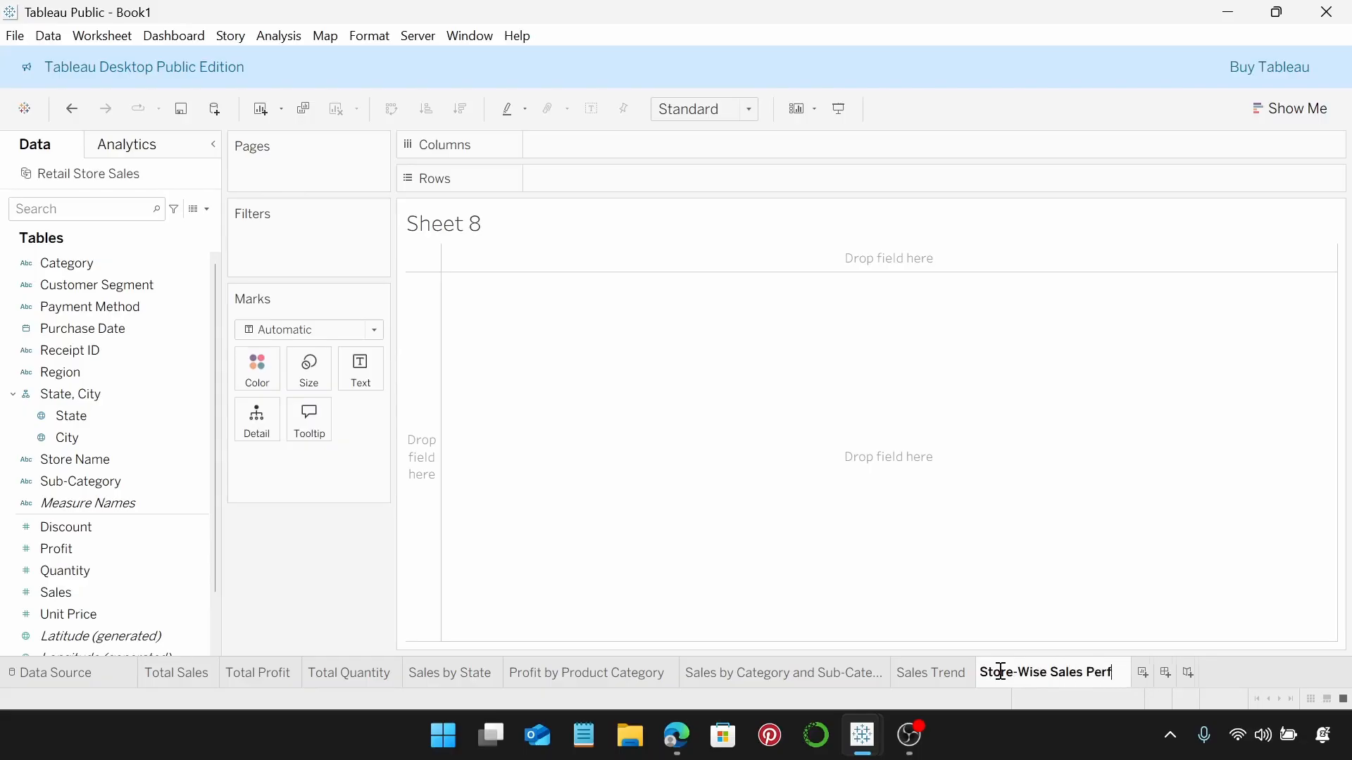
{"action": "type", "text": "o"}
{"action": "type", "text": "rmance"}
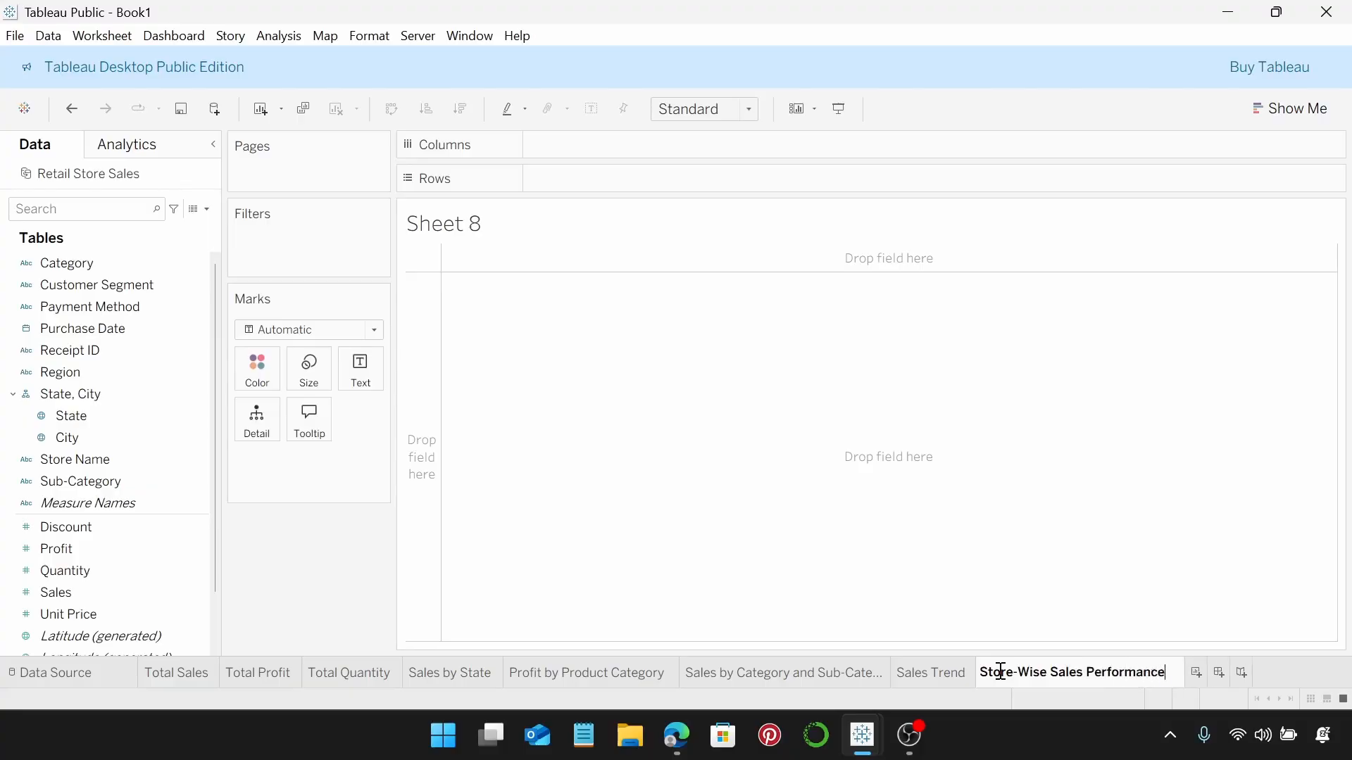
{"action": "key", "text": "Return"}
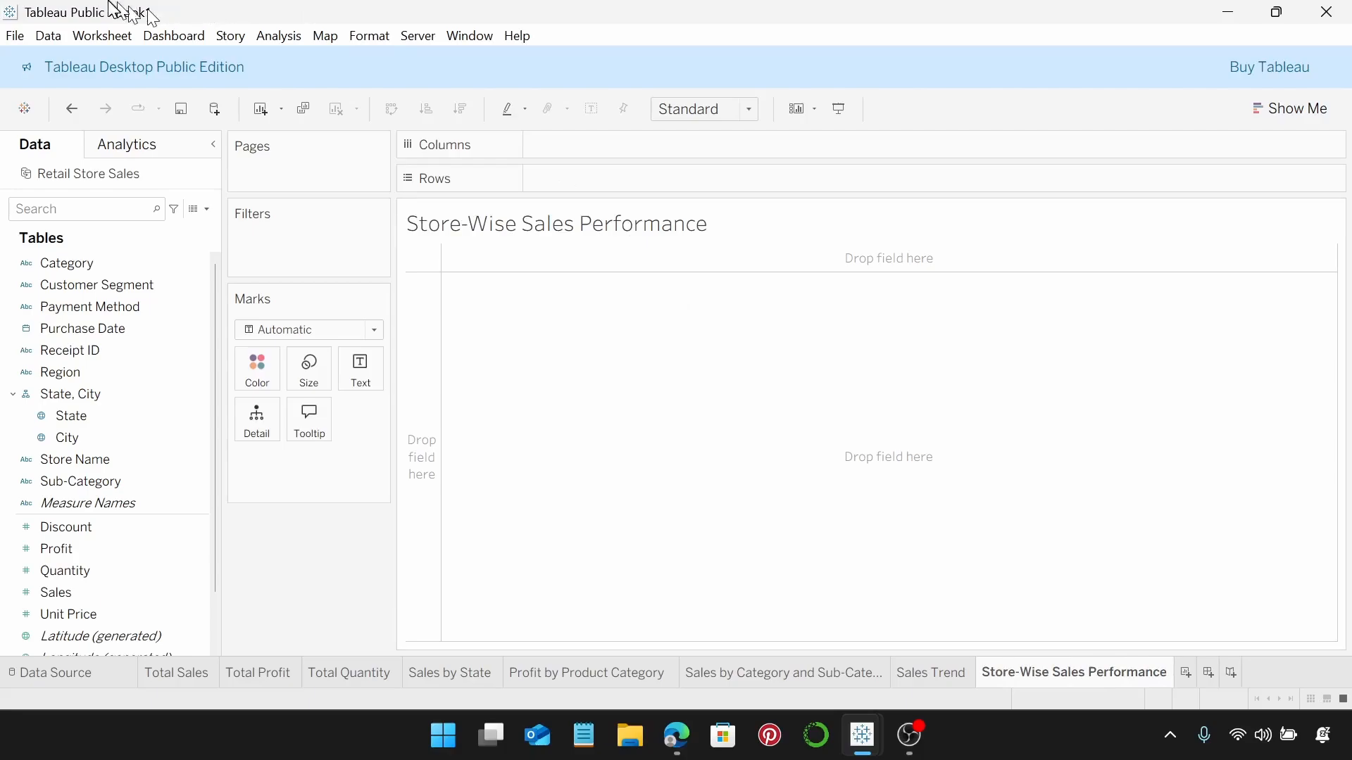
Step: Build a bar chart with Store Name in the columns and the sum of Sales in the rows
{"action": "left_click_drag", "start_coordinate": [91, 459], "coordinate": [624, 147]}
{"action": "left_click", "coordinate": [144, 597]}
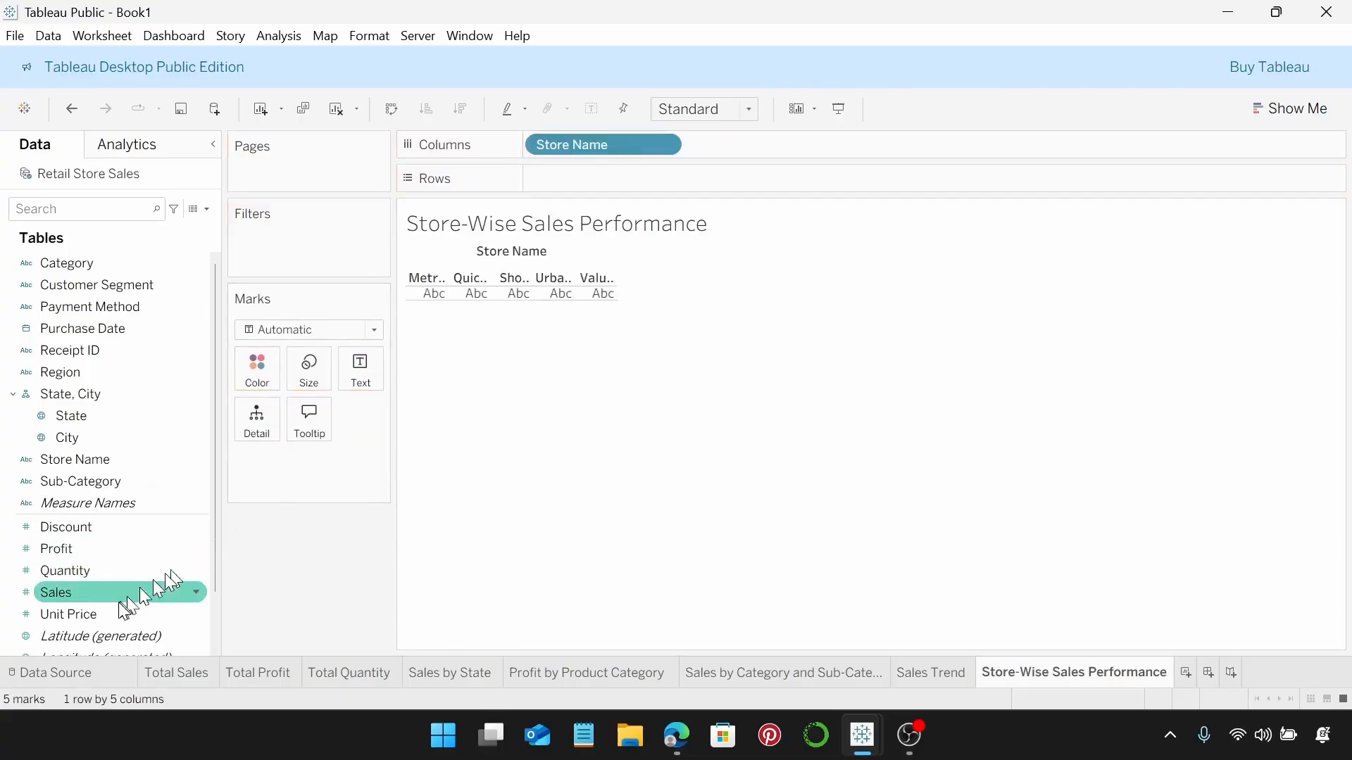
{"action": "left_click_drag", "start_coordinate": [116, 604], "coordinate": [610, 192]}
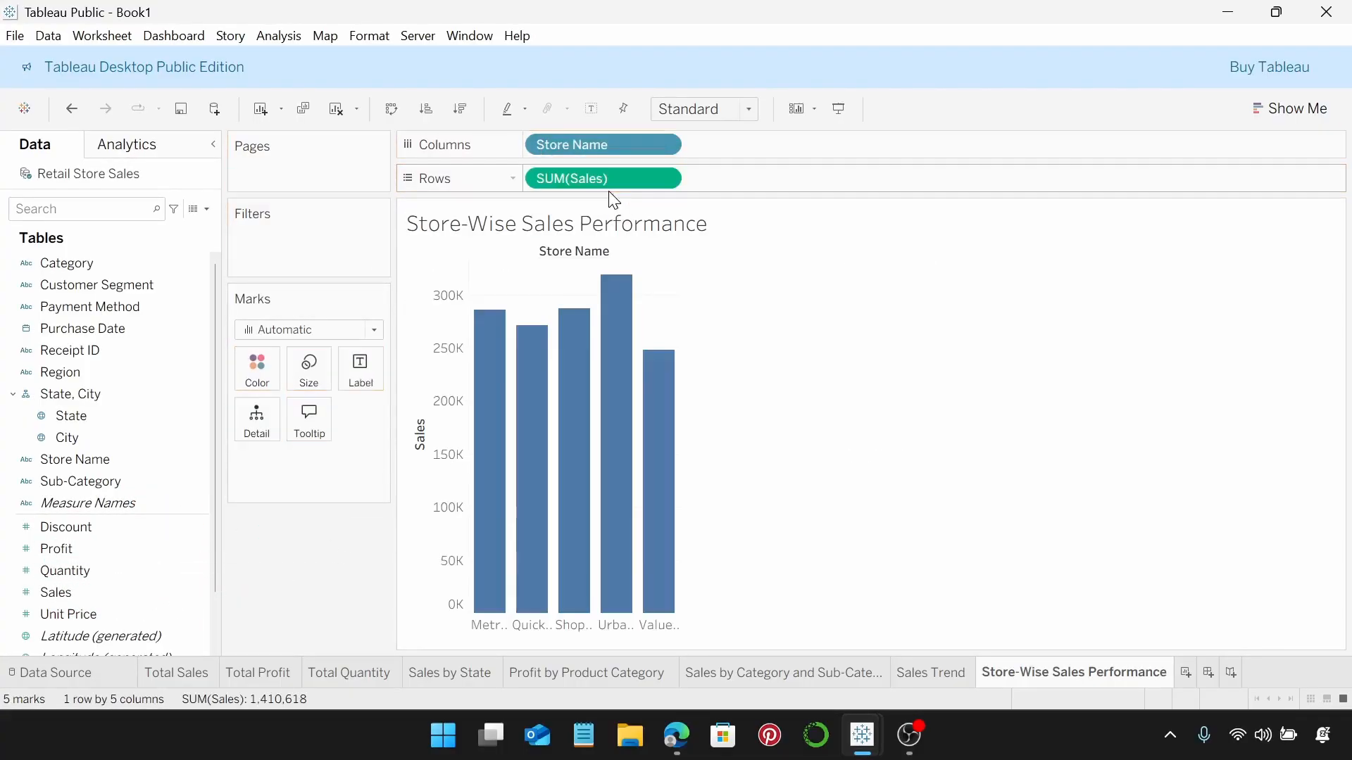
Step: Sort the stores by Sales in descending order and fit the chart to Entire View
{"action": "left_click", "coordinate": [459, 116]}
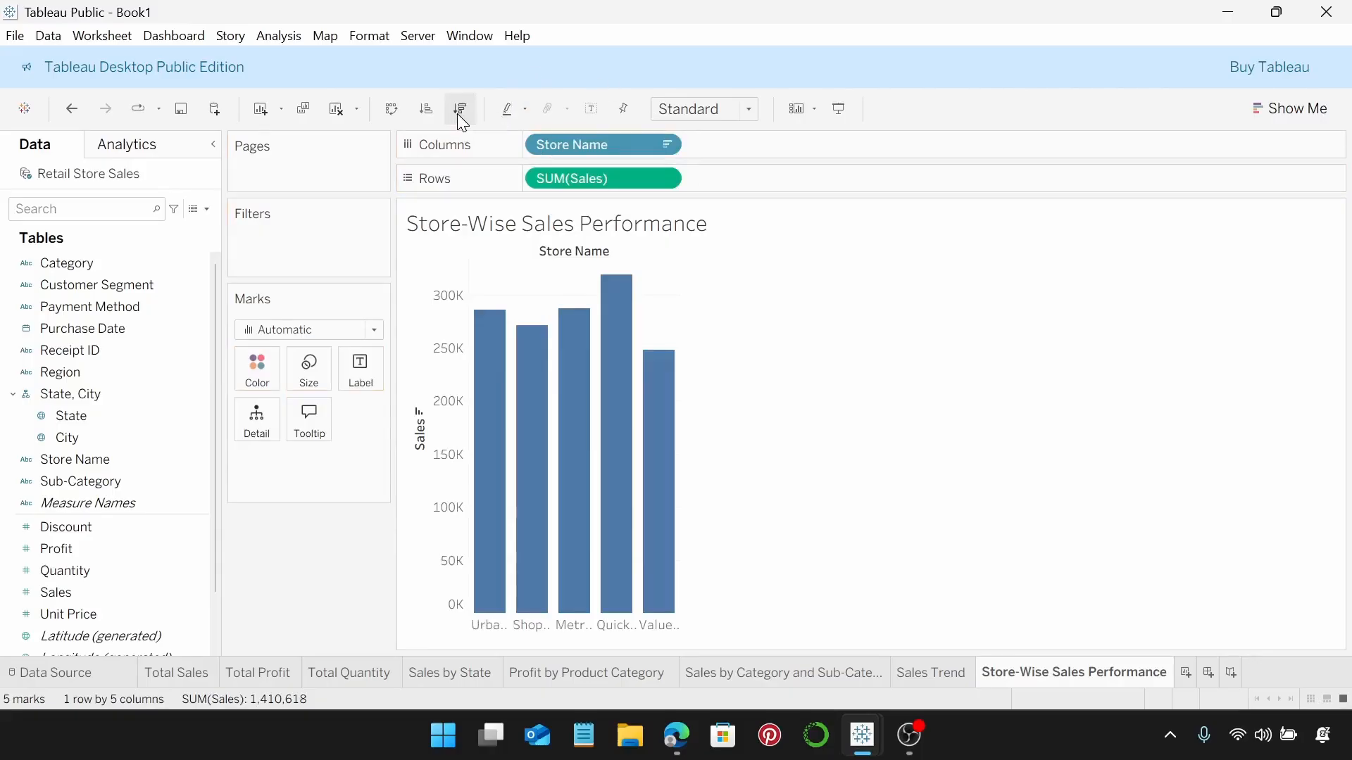
{"action": "left_click", "coordinate": [745, 111]}
{"action": "left_click", "coordinate": [704, 195]}
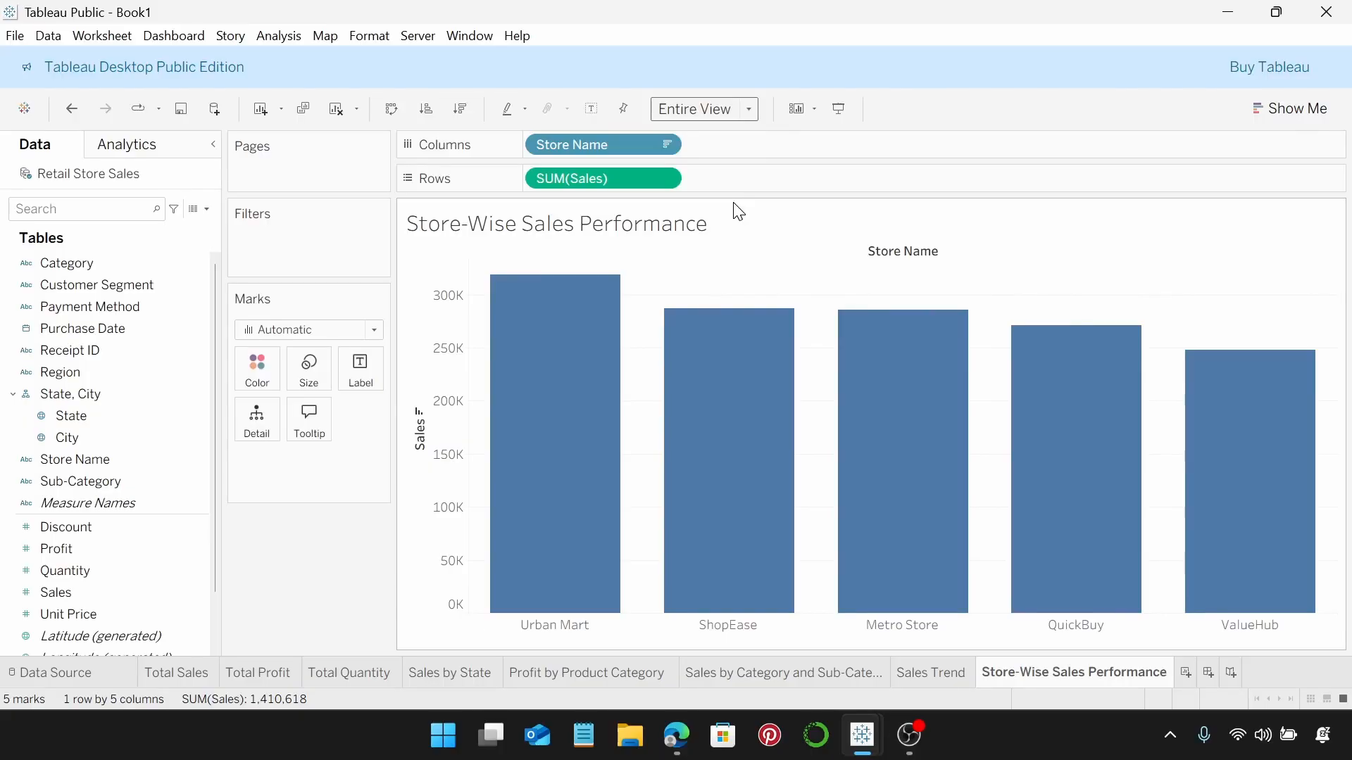
Step: Format the sheet title in Tableau Semibold, size 9, white and centered
{"action": "double_click", "coordinate": [618, 229]}
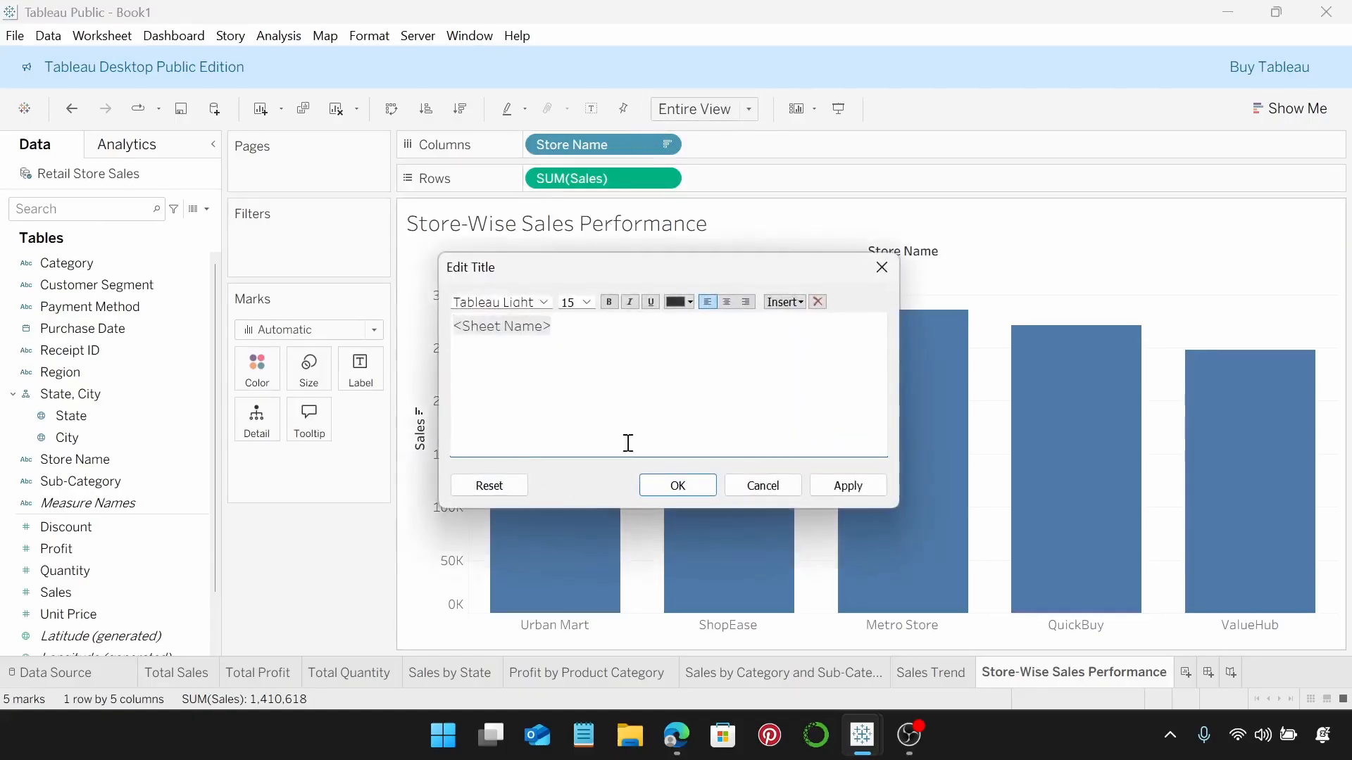
{"action": "double_click", "coordinate": [549, 328]}
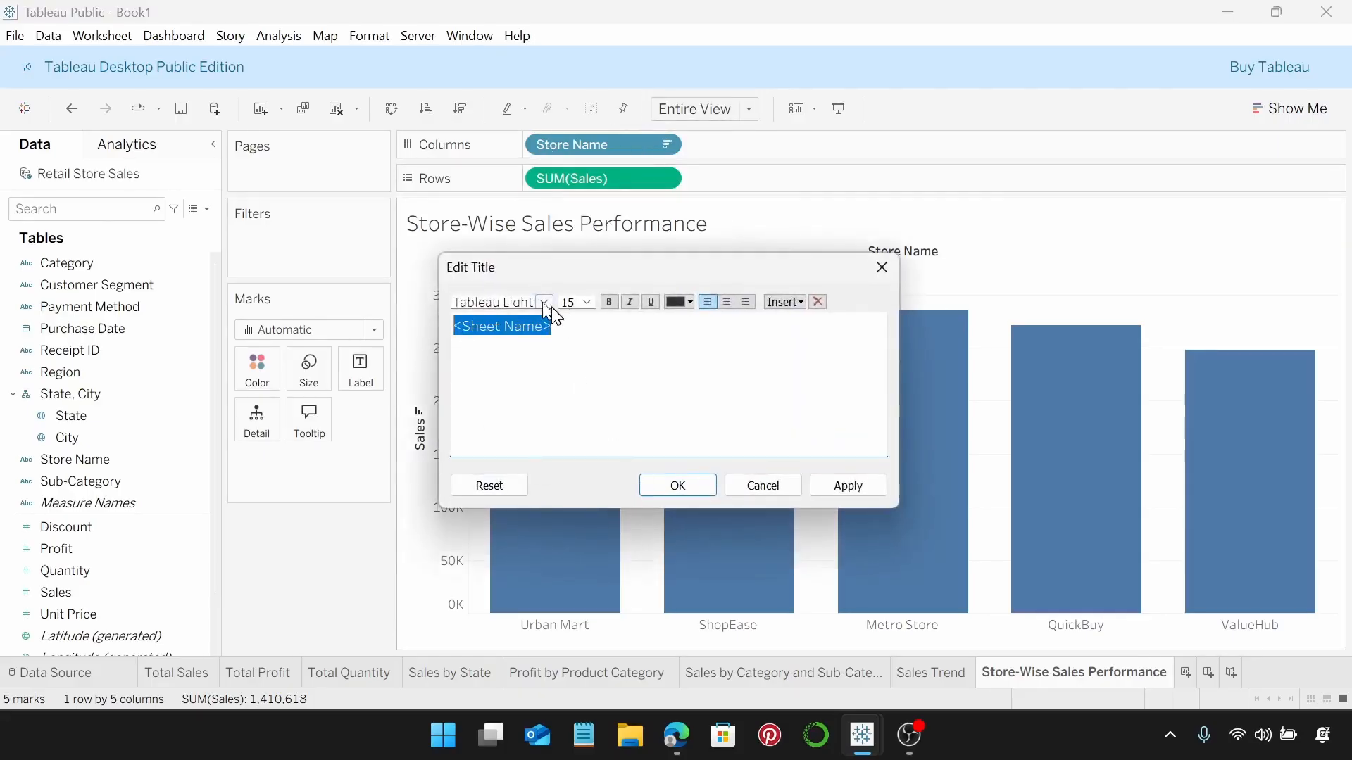
{"action": "left_click", "coordinate": [546, 304]}
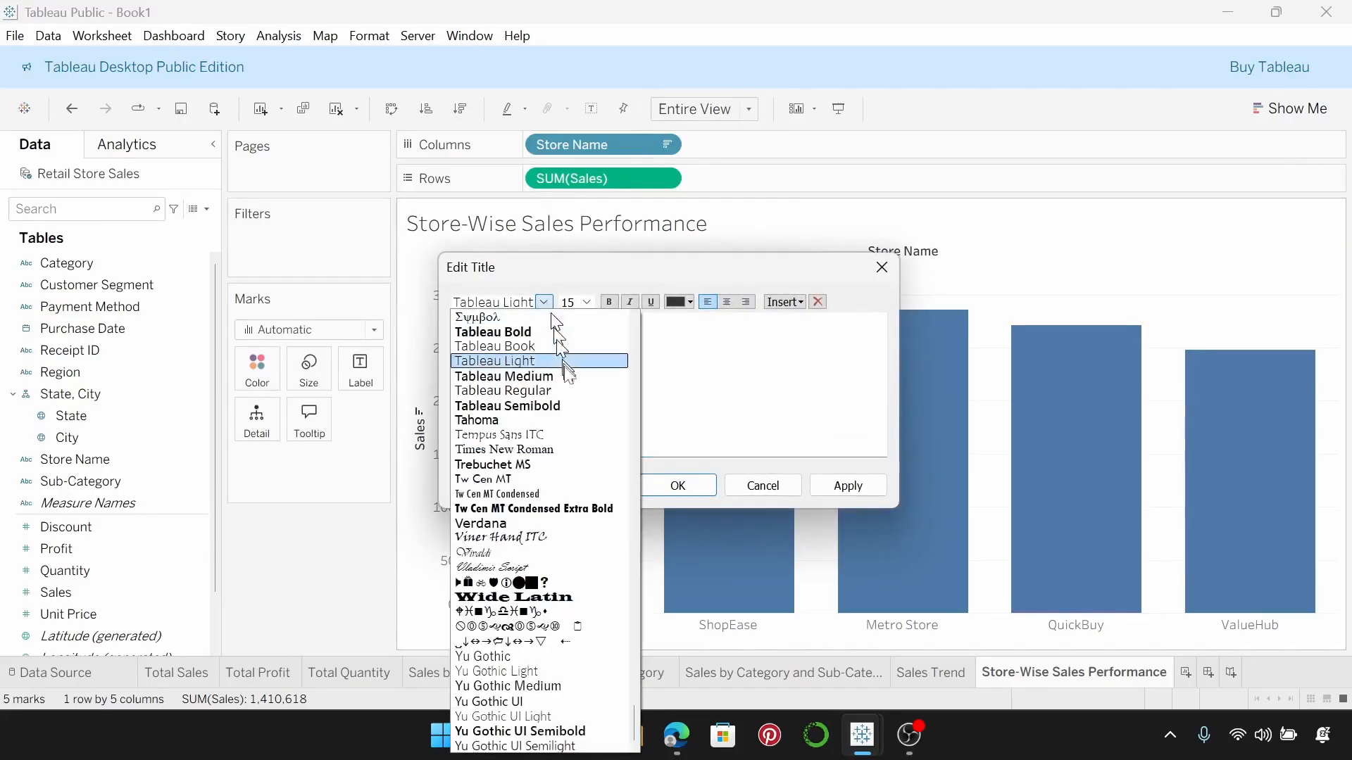
{"action": "left_click", "coordinate": [563, 412]}
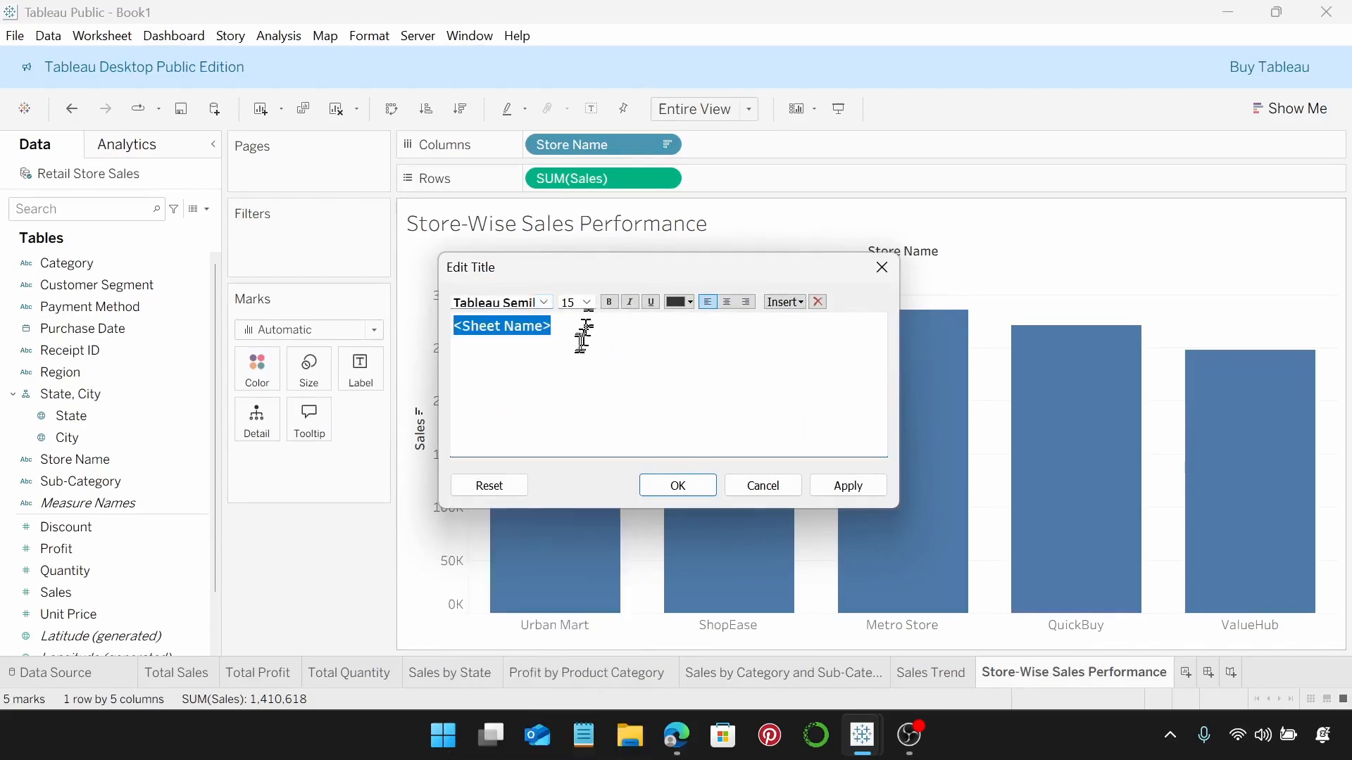
{"action": "left_click", "coordinate": [587, 302]}
{"action": "left_click", "coordinate": [589, 332]}
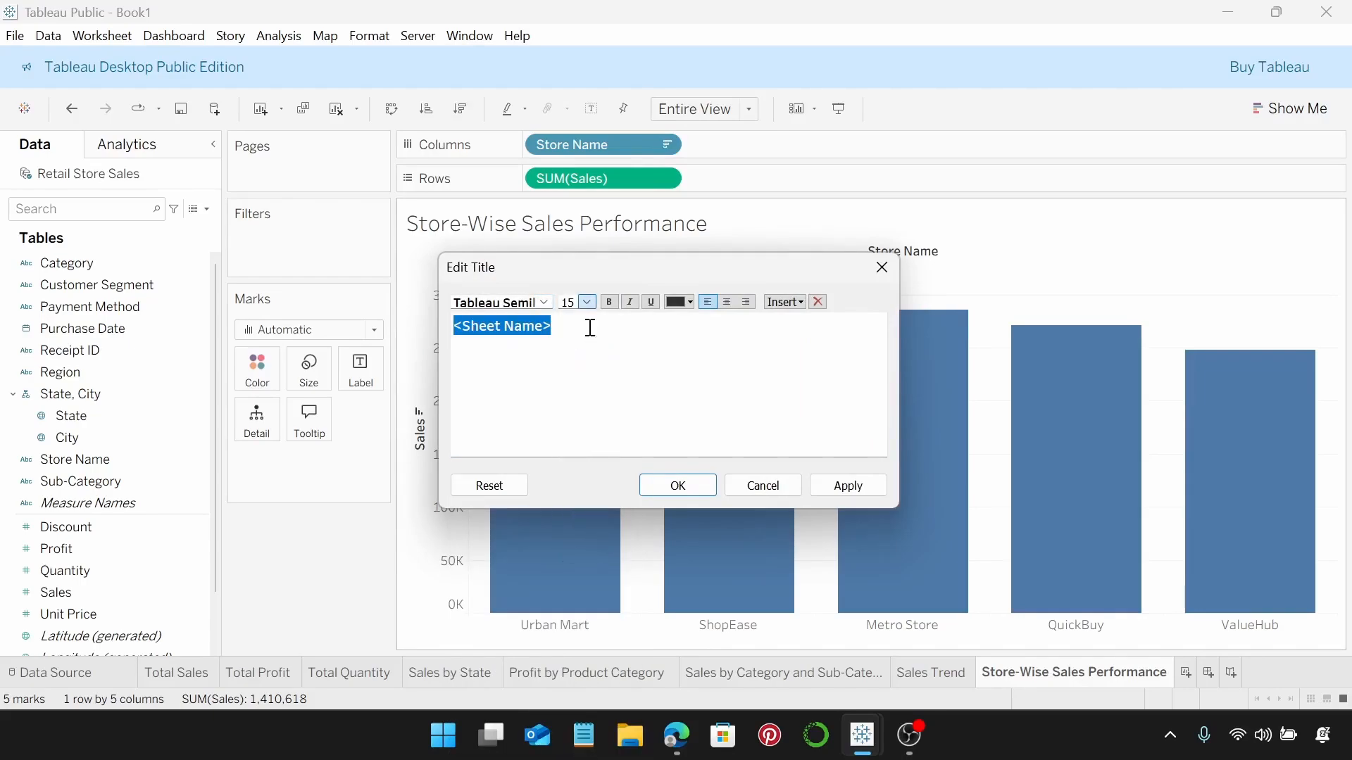
{"action": "left_click", "coordinate": [691, 302]}
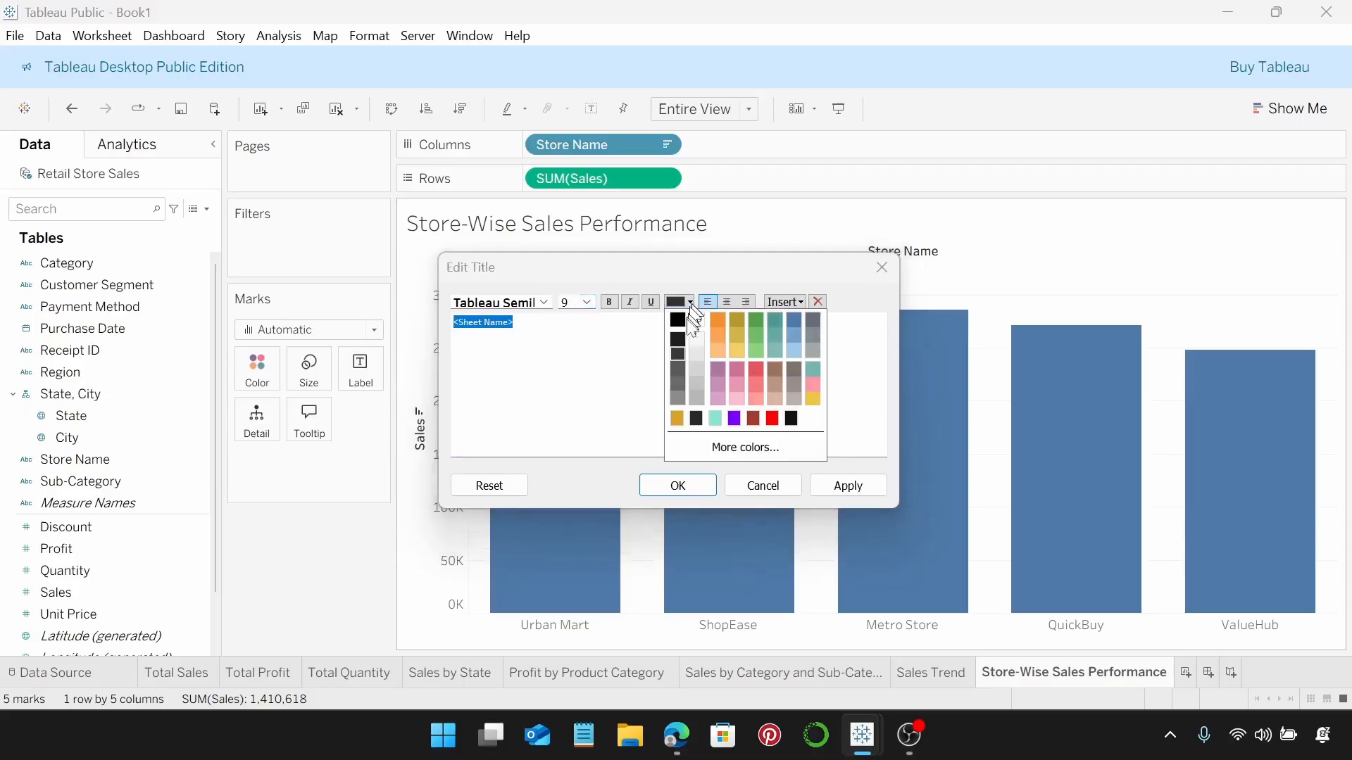
{"action": "left_click", "coordinate": [695, 321]}
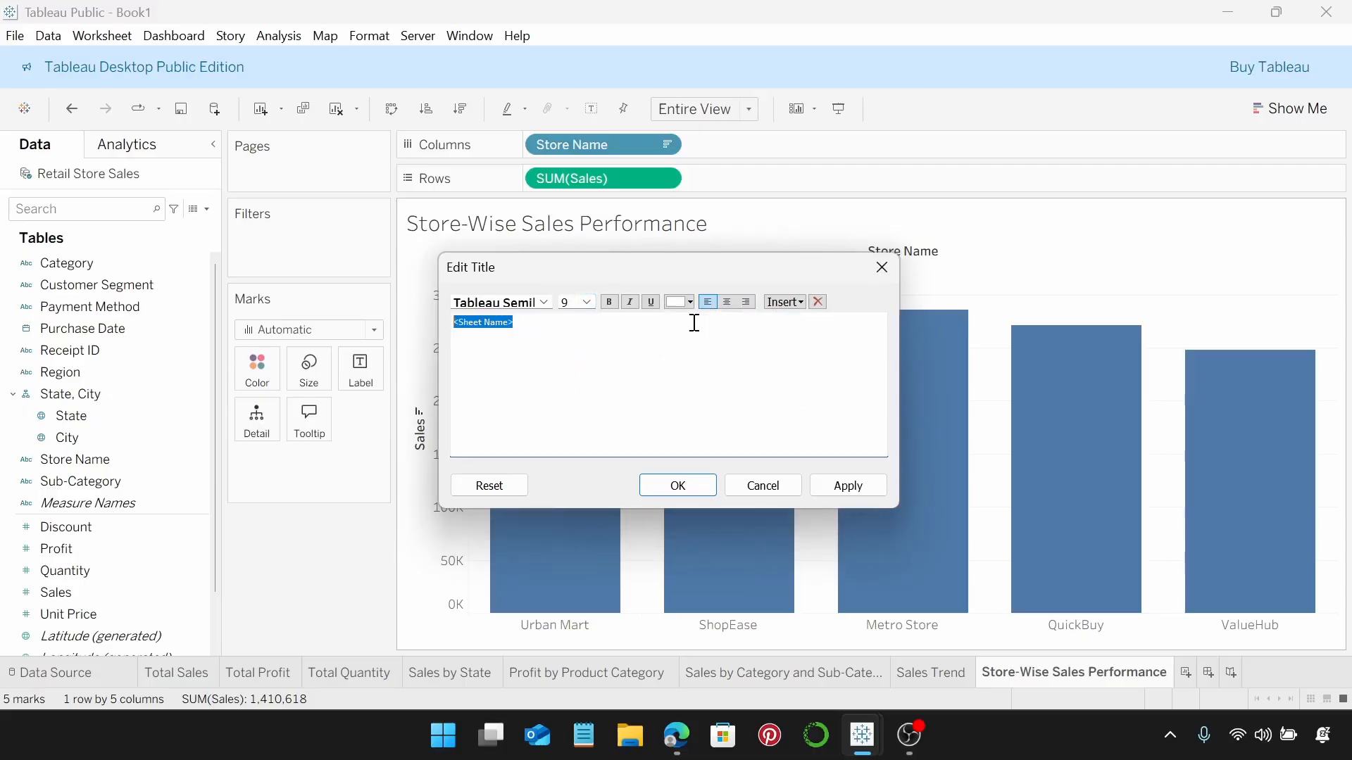
{"action": "left_click", "coordinate": [728, 304]}
{"action": "left_click", "coordinate": [678, 485]}
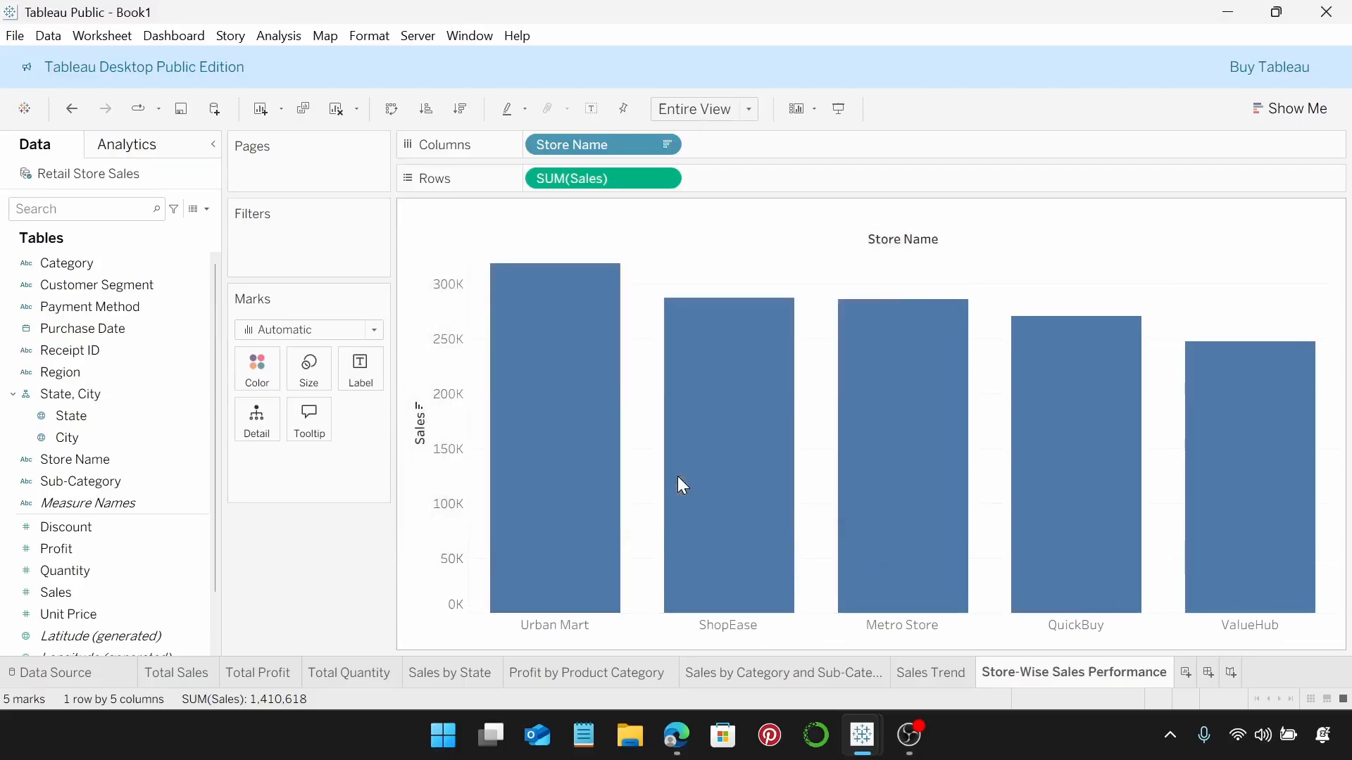
Step: Hide the Store Name field label above the bars and clear the Sales axis title
{"action": "right_click", "coordinate": [900, 248]}
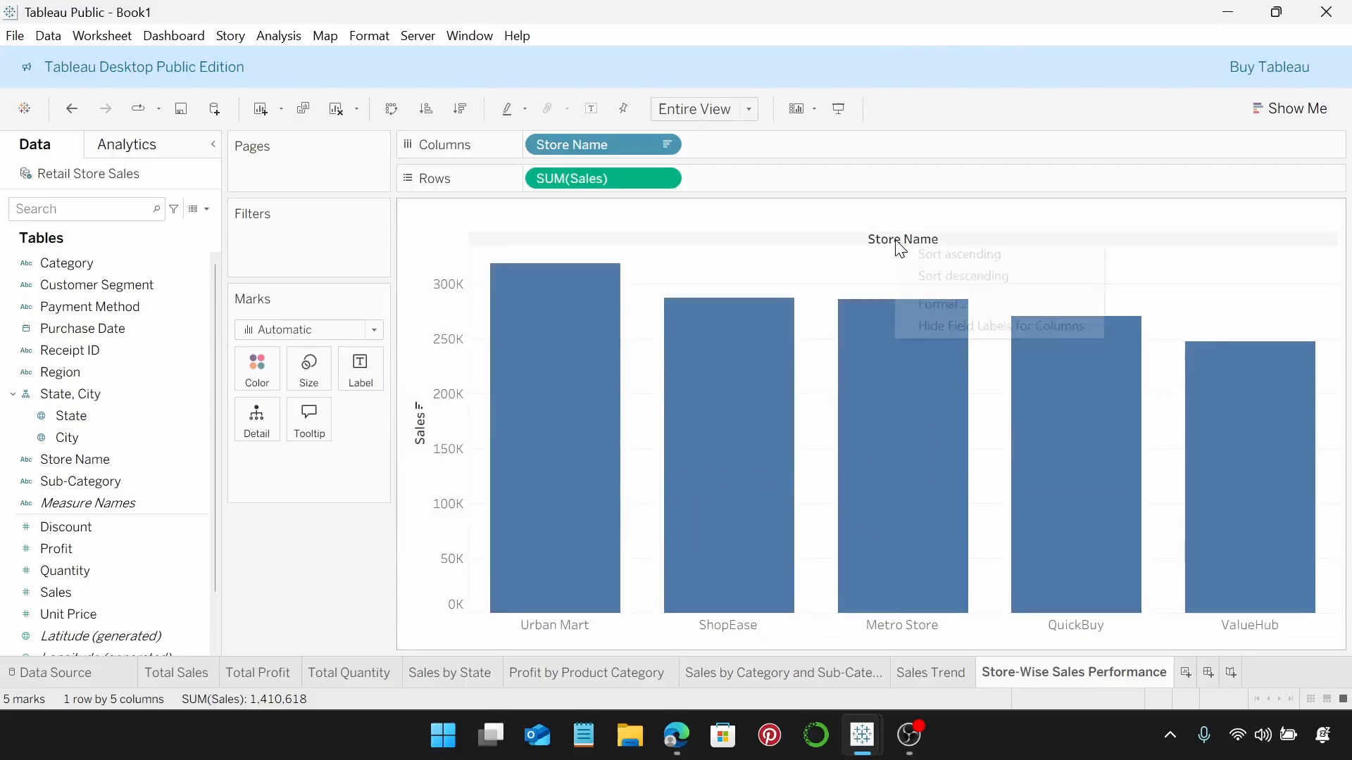
{"action": "left_click", "coordinate": [947, 324]}
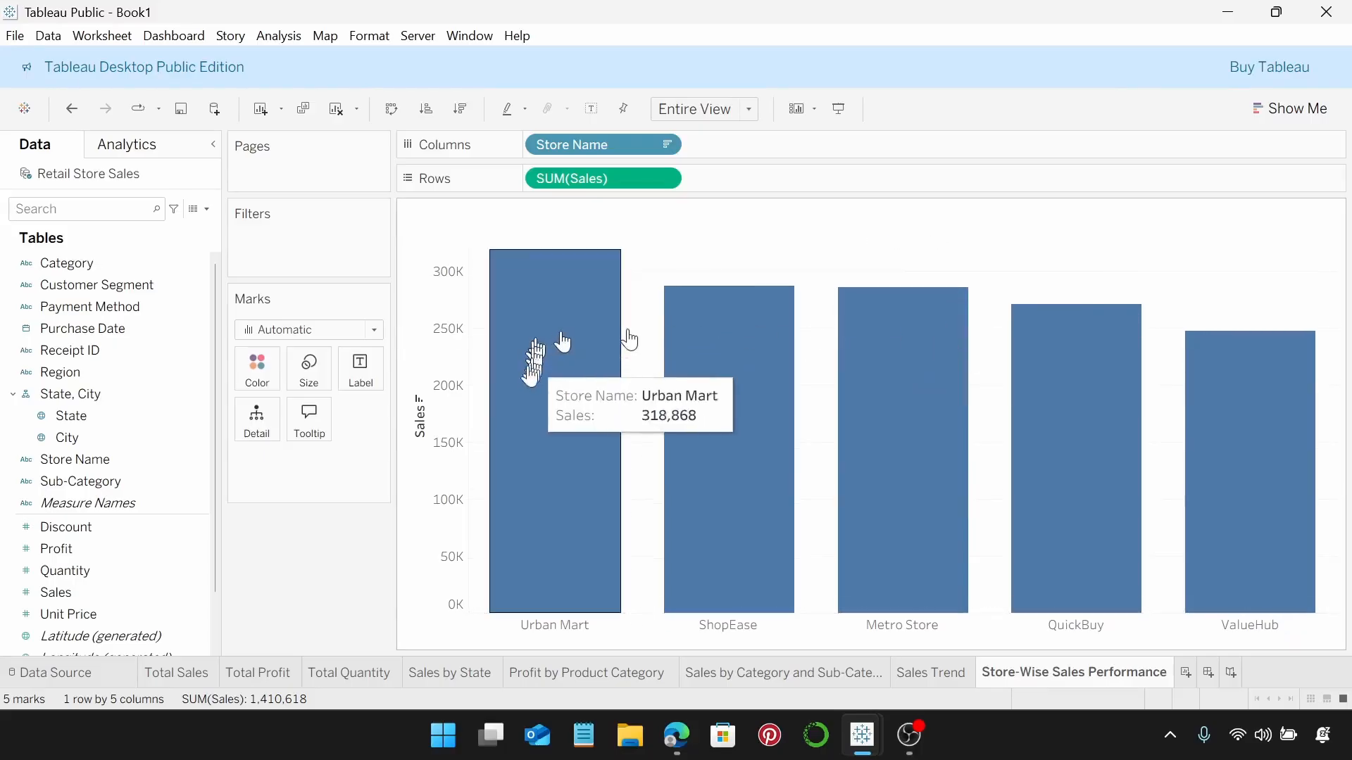
{"action": "right_click", "coordinate": [418, 430]}
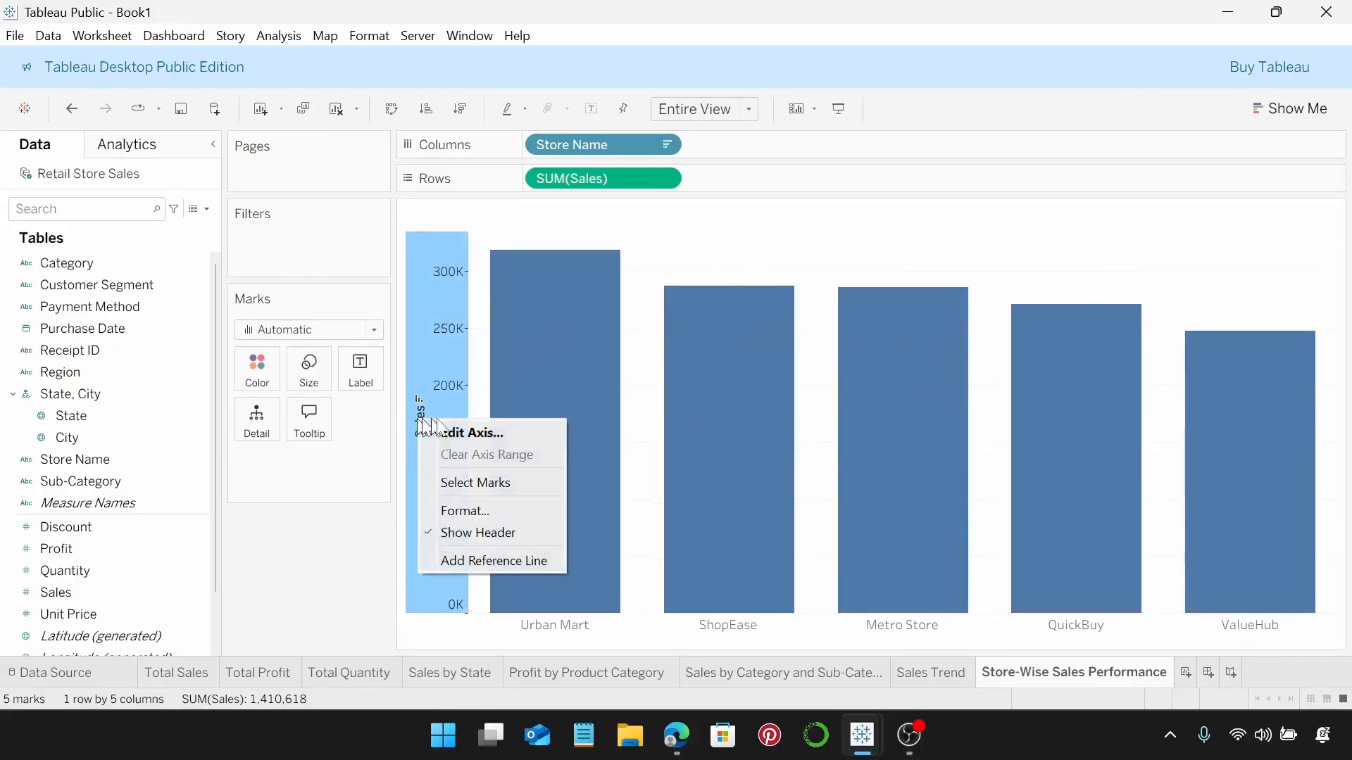
{"action": "key", "text": "Escape"}
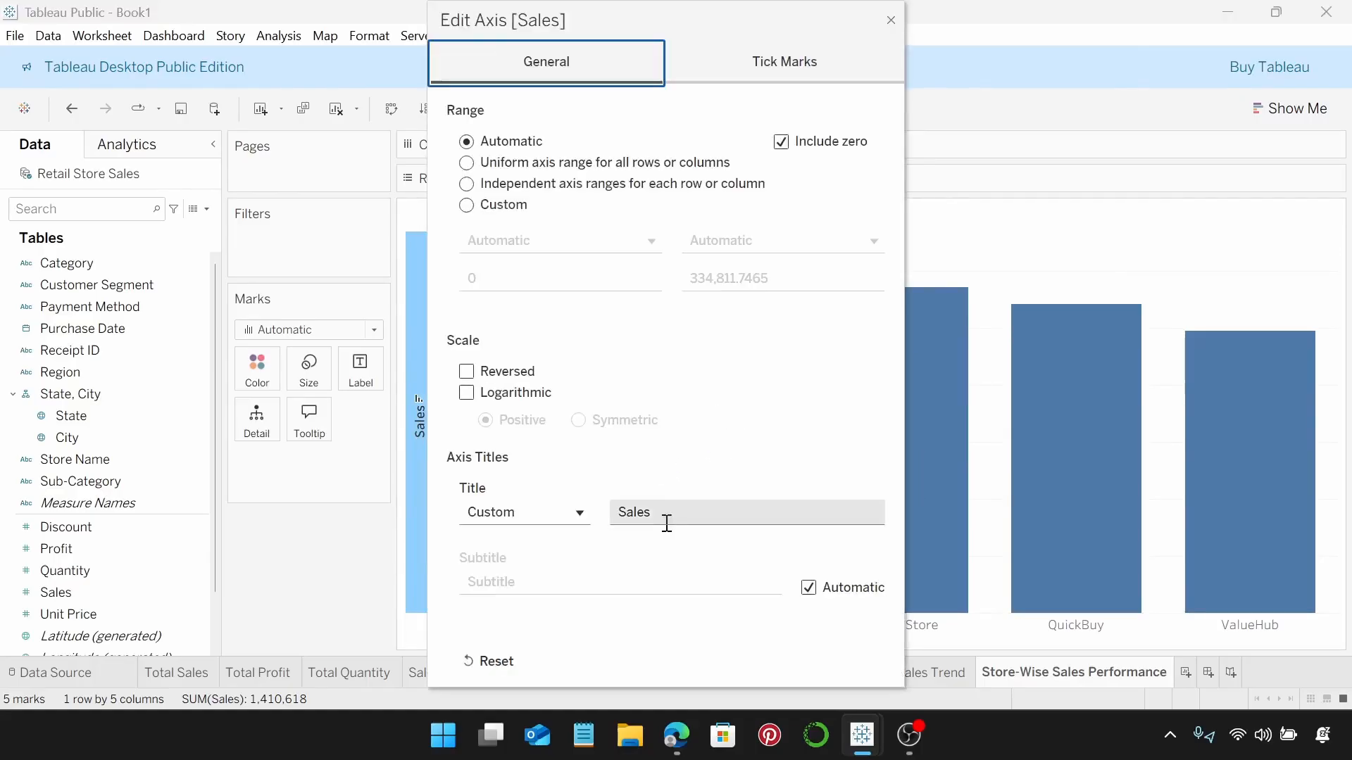
{"action": "left_click_drag", "start_coordinate": [664, 513], "coordinate": [611, 501]}
{"action": "key", "text": "BackSpace"}
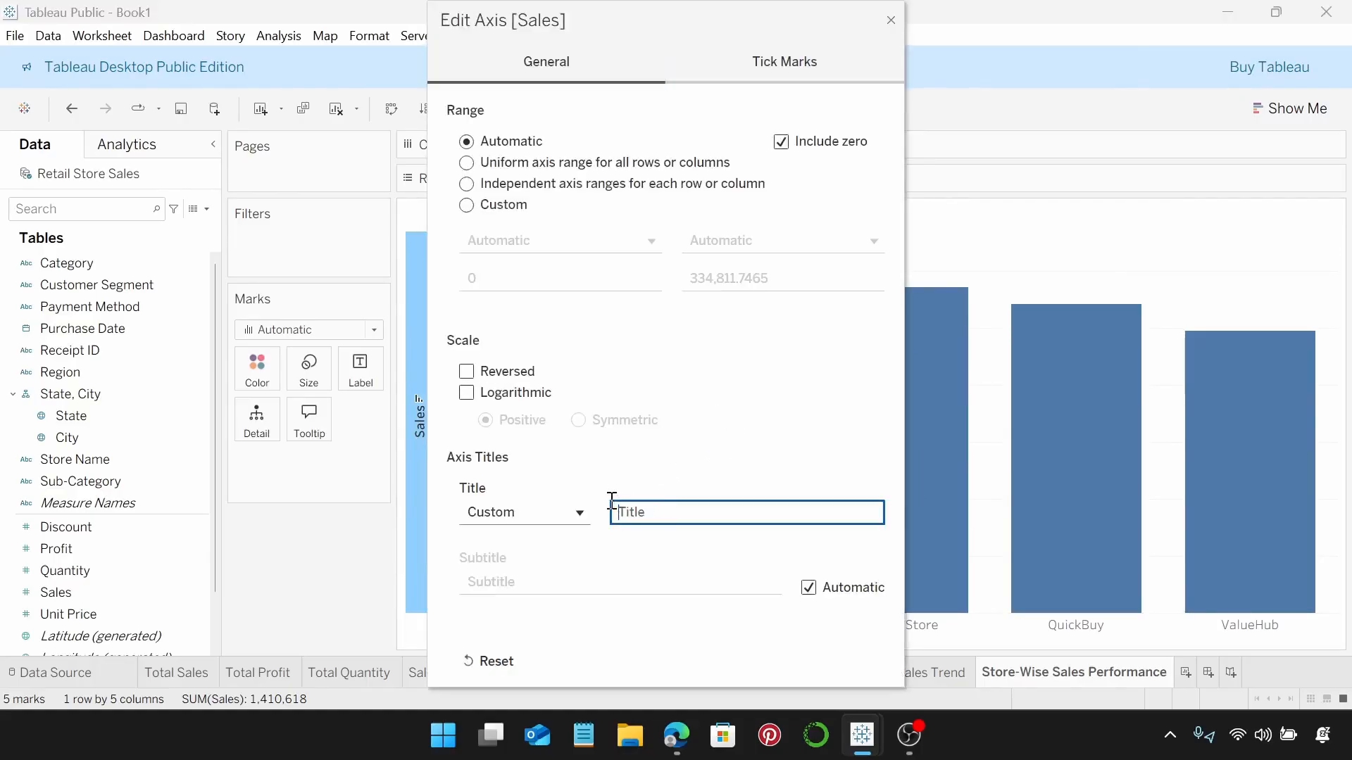
{"action": "left_click", "coordinate": [890, 19]}
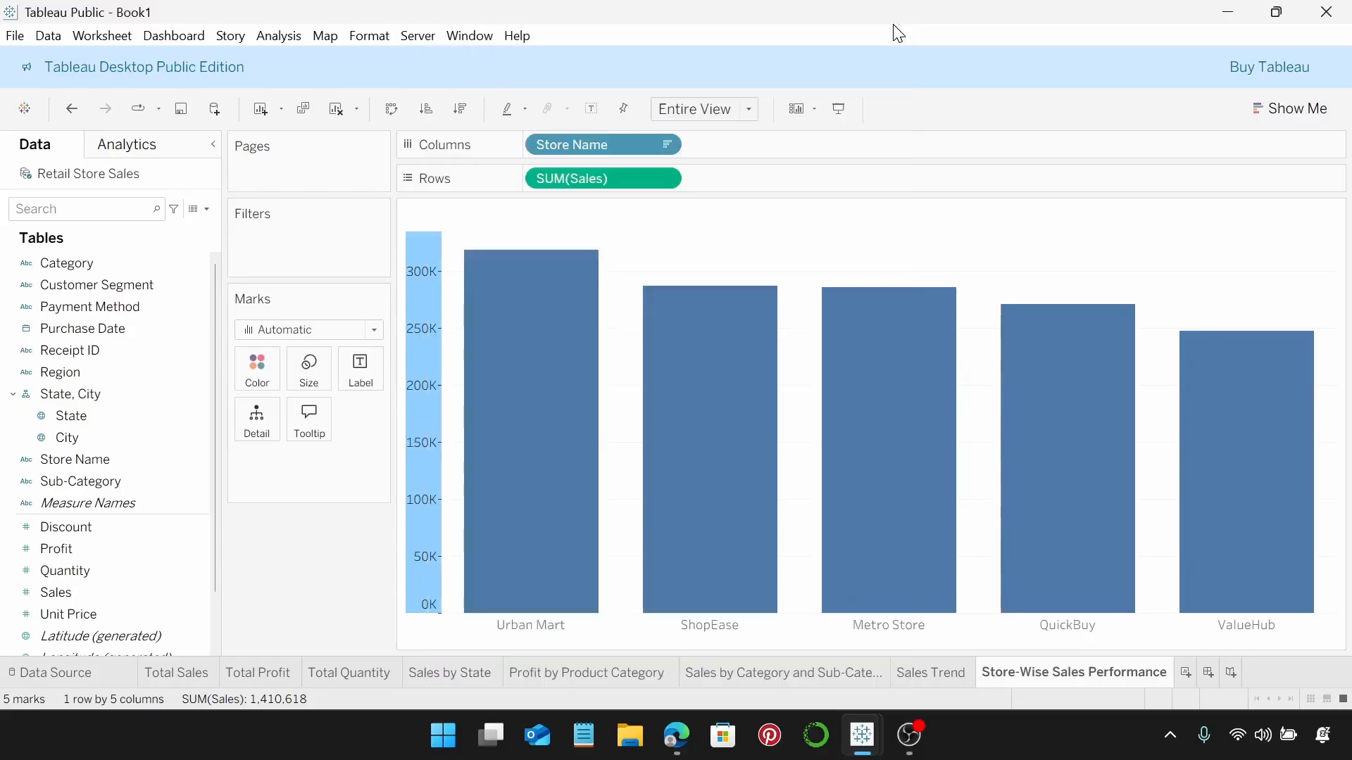
Step: Shade the worksheet background with the custom dark charcoal color
{"action": "right_click", "coordinate": [1040, 279]}
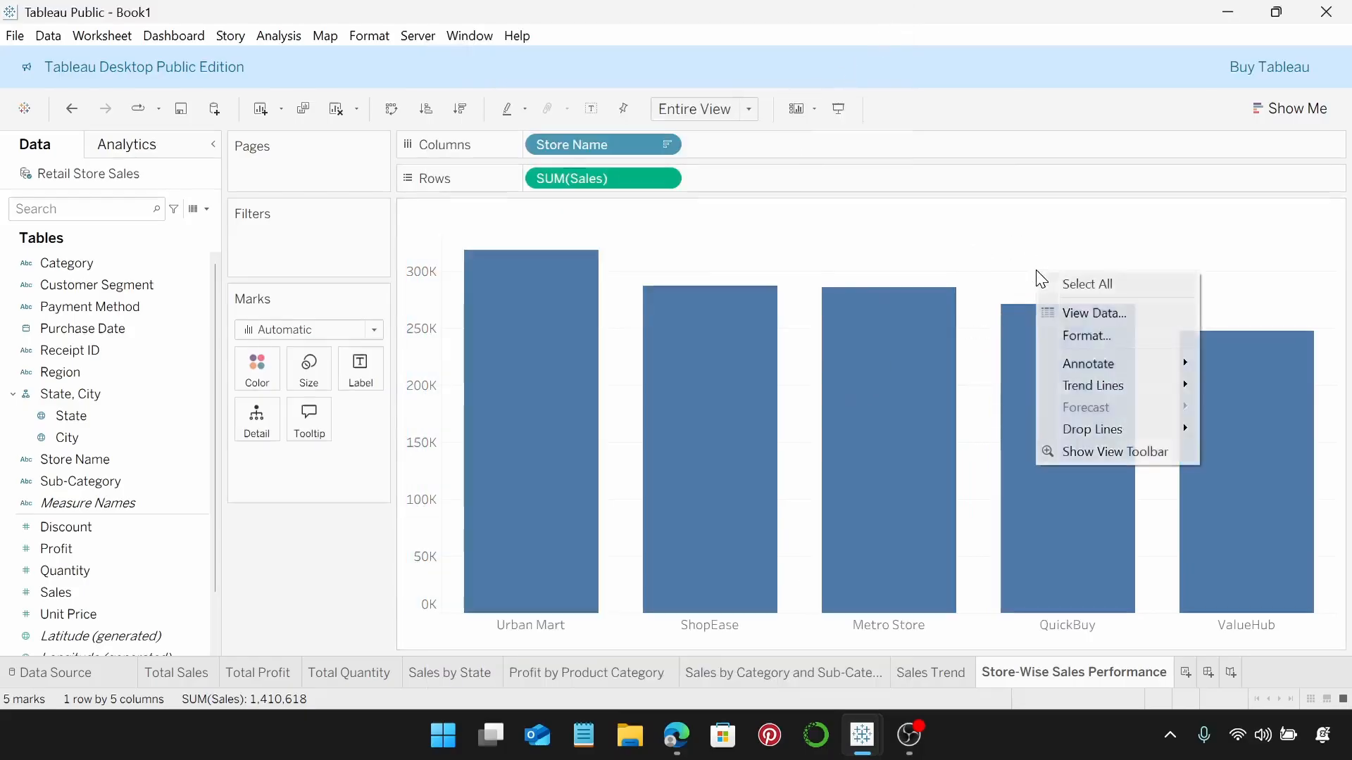
{"action": "left_click", "coordinate": [1118, 332]}
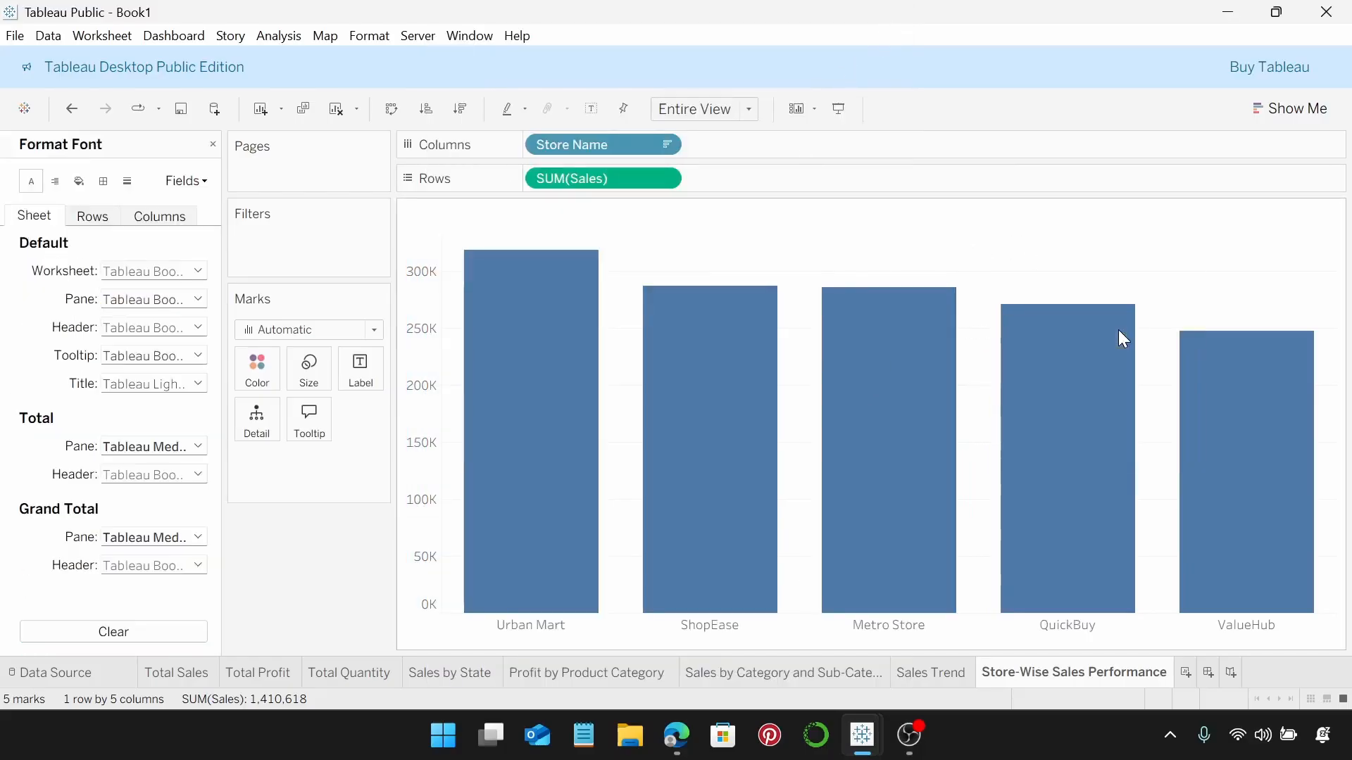
{"action": "left_click", "coordinate": [85, 184]}
{"action": "left_click", "coordinate": [188, 270]}
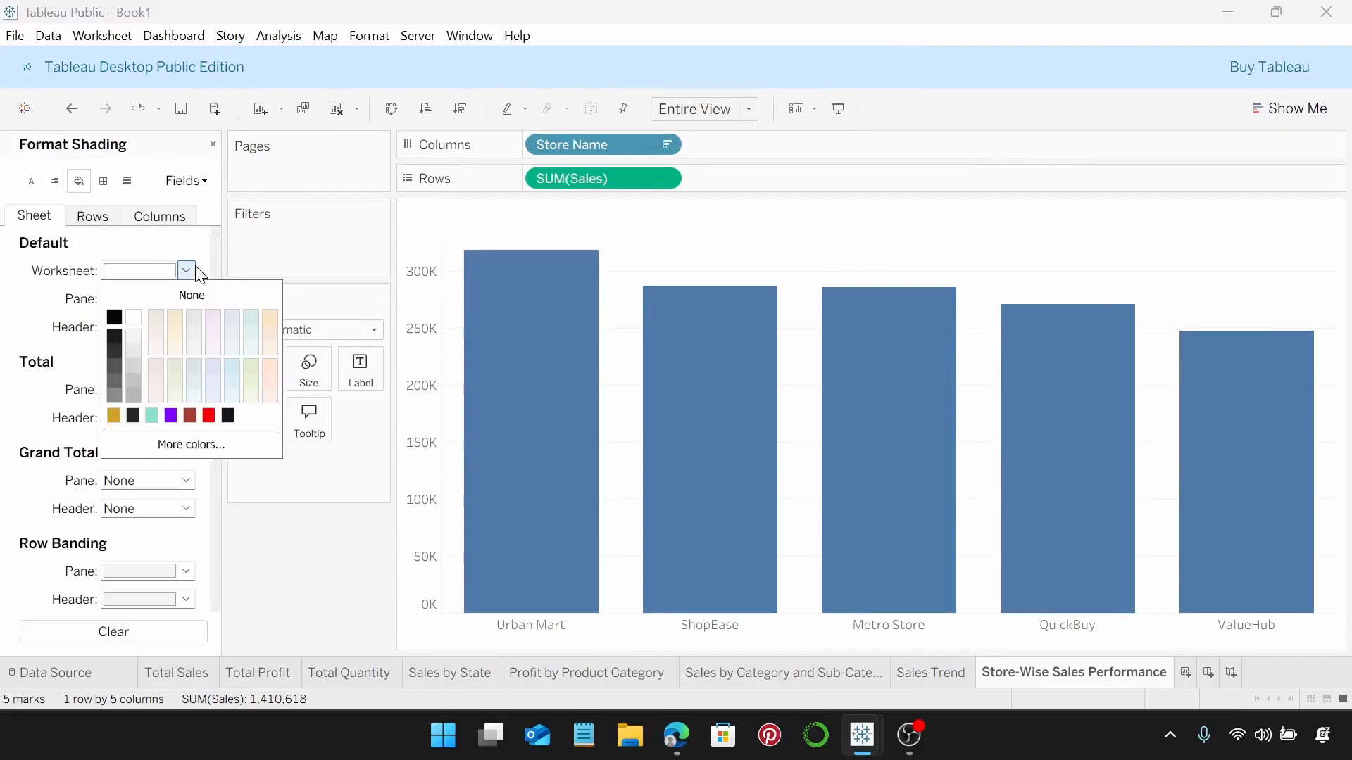
{"action": "left_click", "coordinate": [133, 416]}
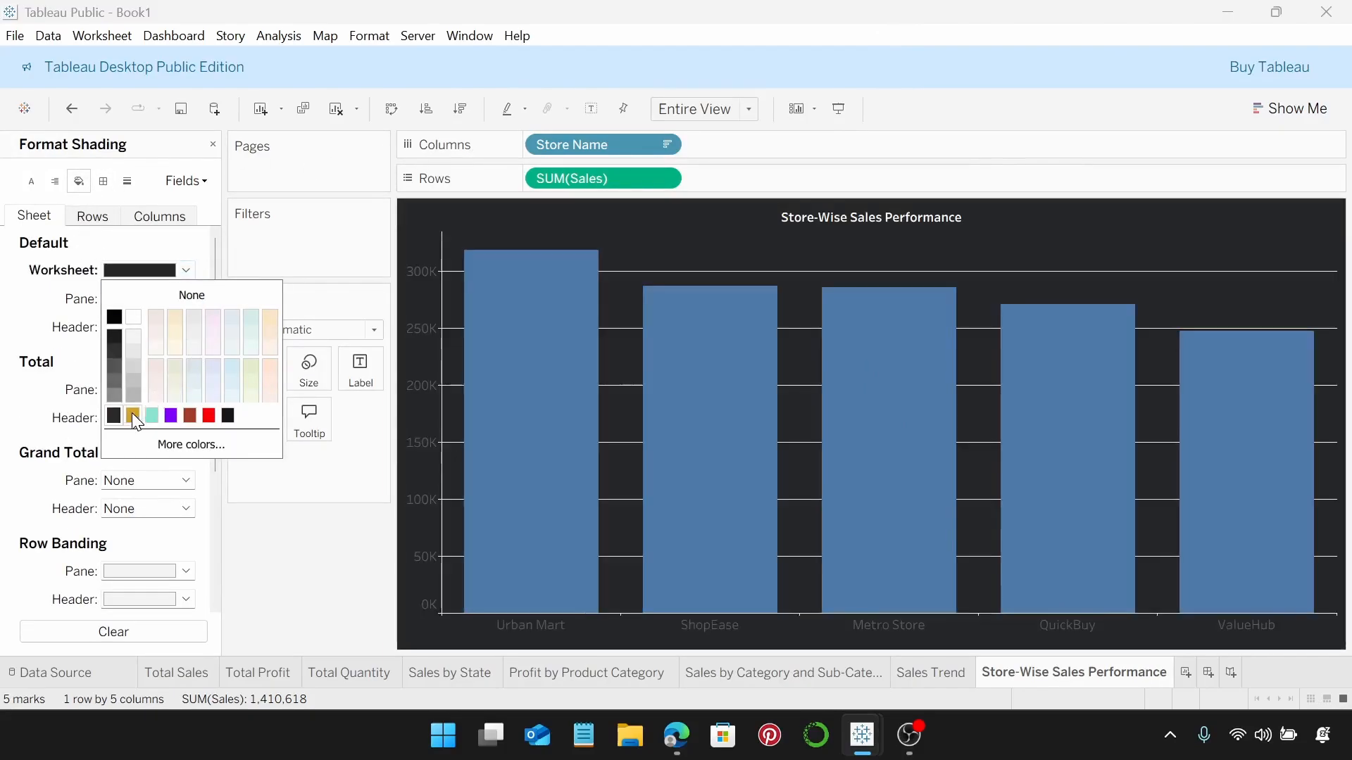
Step: Set the sheet's grid lines to None
{"action": "left_click", "coordinate": [127, 181]}
{"action": "left_click", "coordinate": [197, 272]}
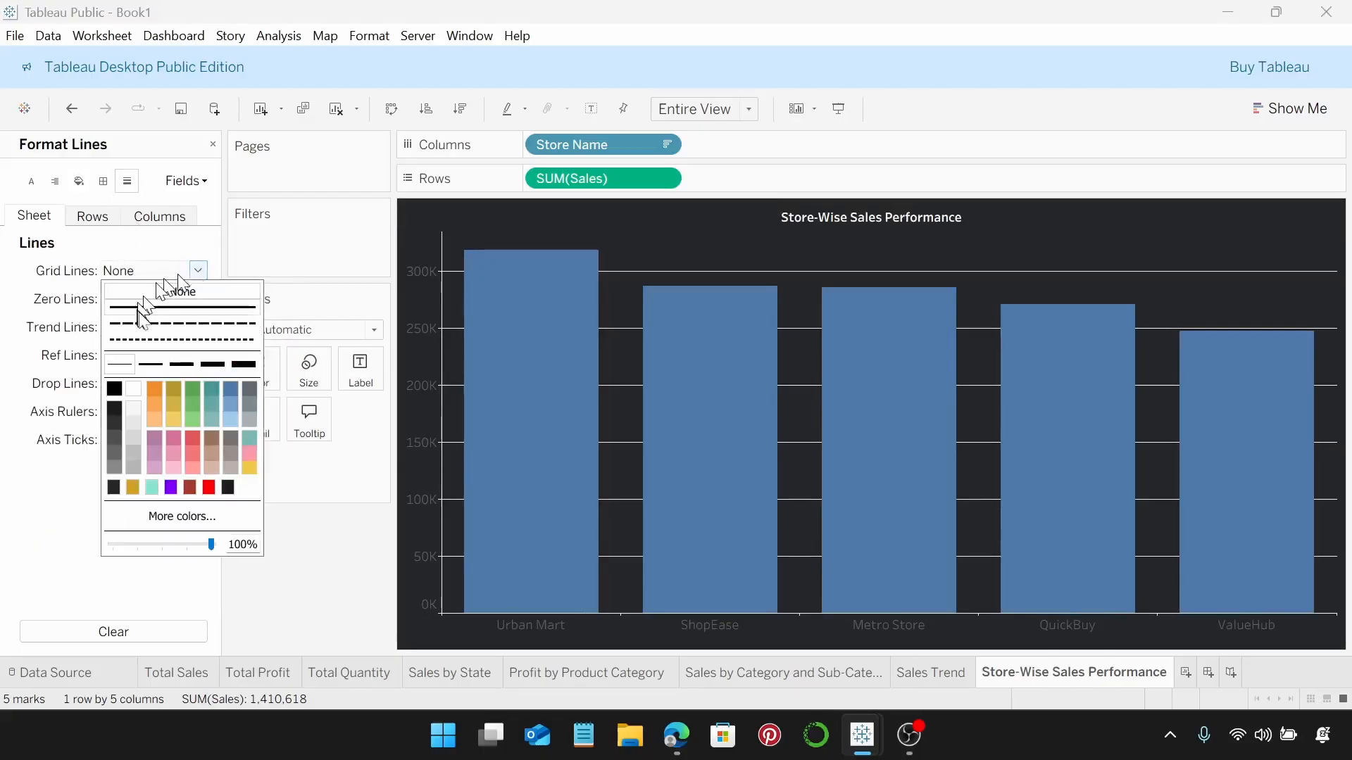
{"action": "left_click", "coordinate": [176, 297]}
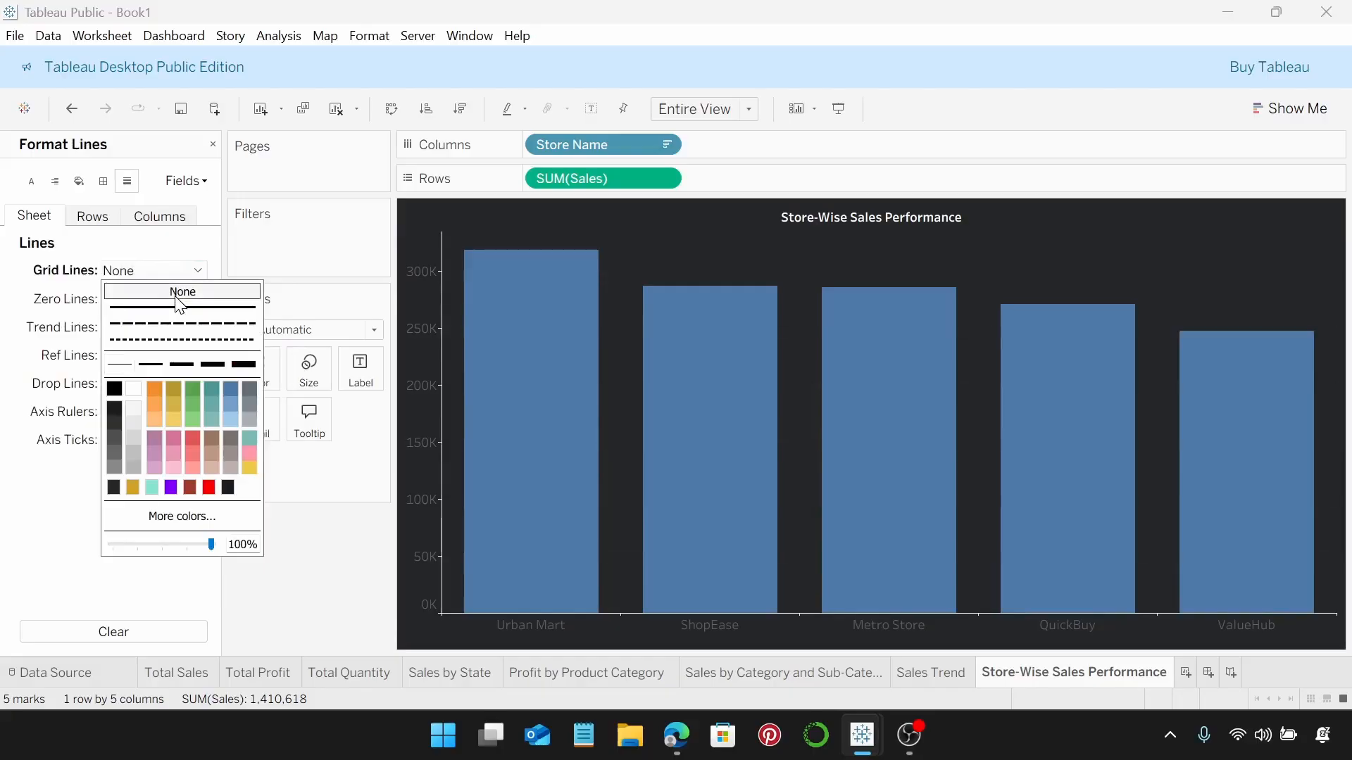
Step: Set the Sales axis labels to font size 8 in white
{"action": "right_click", "coordinate": [424, 367]}
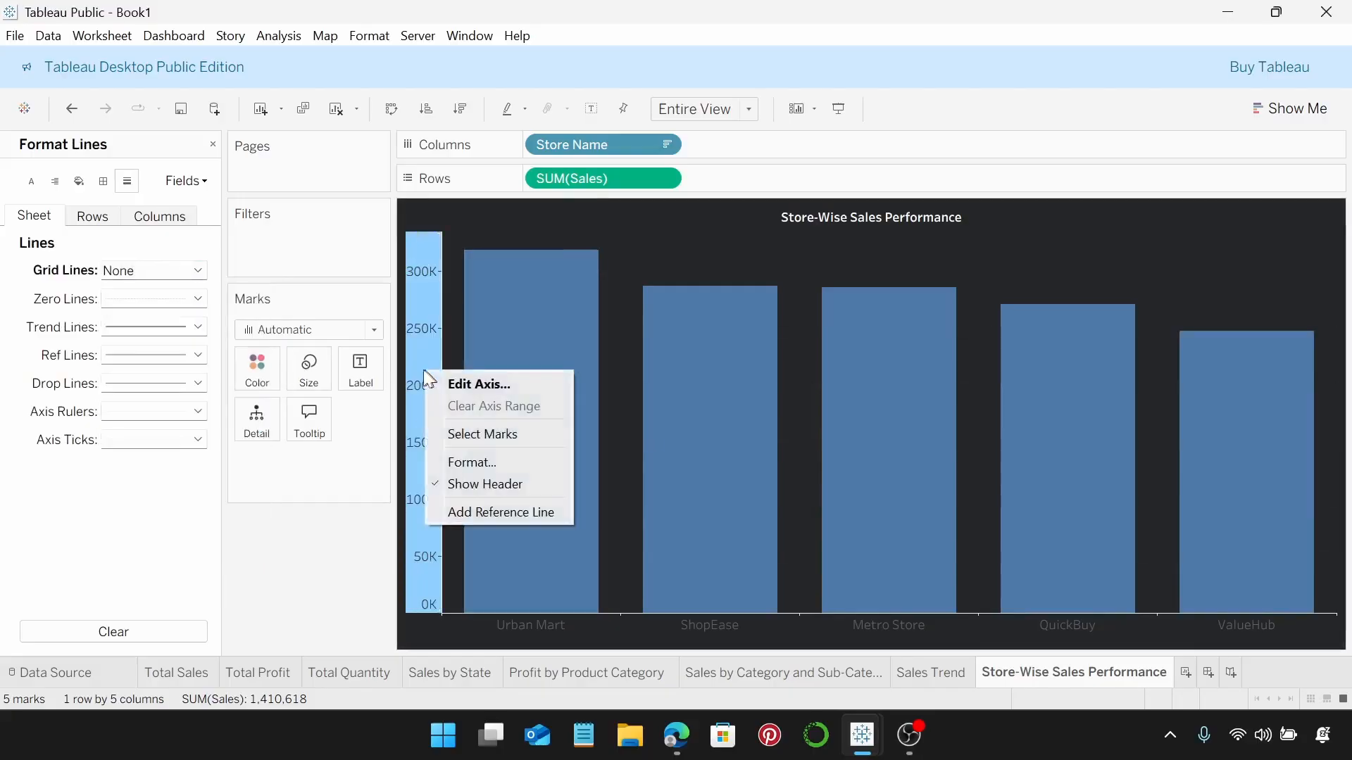
{"action": "left_click", "coordinate": [497, 466]}
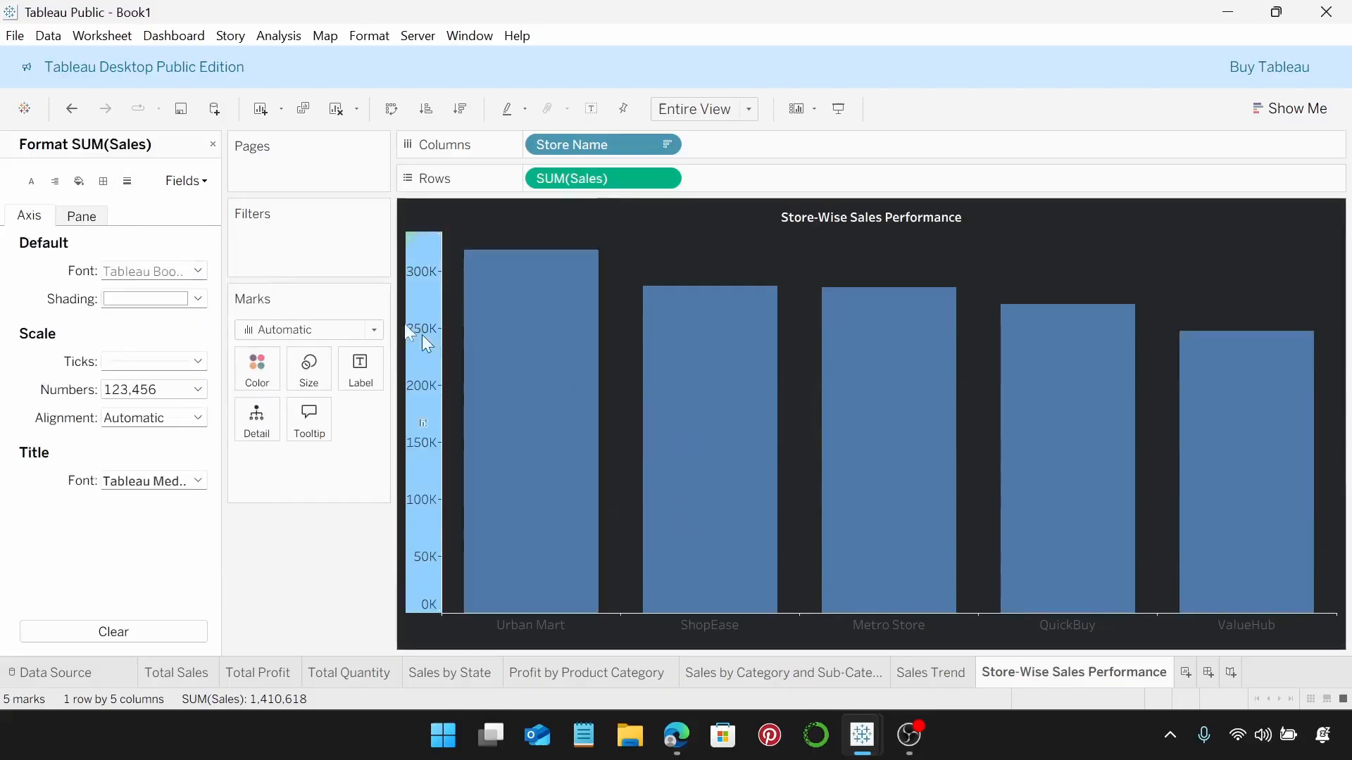
{"action": "left_click", "coordinate": [199, 271]}
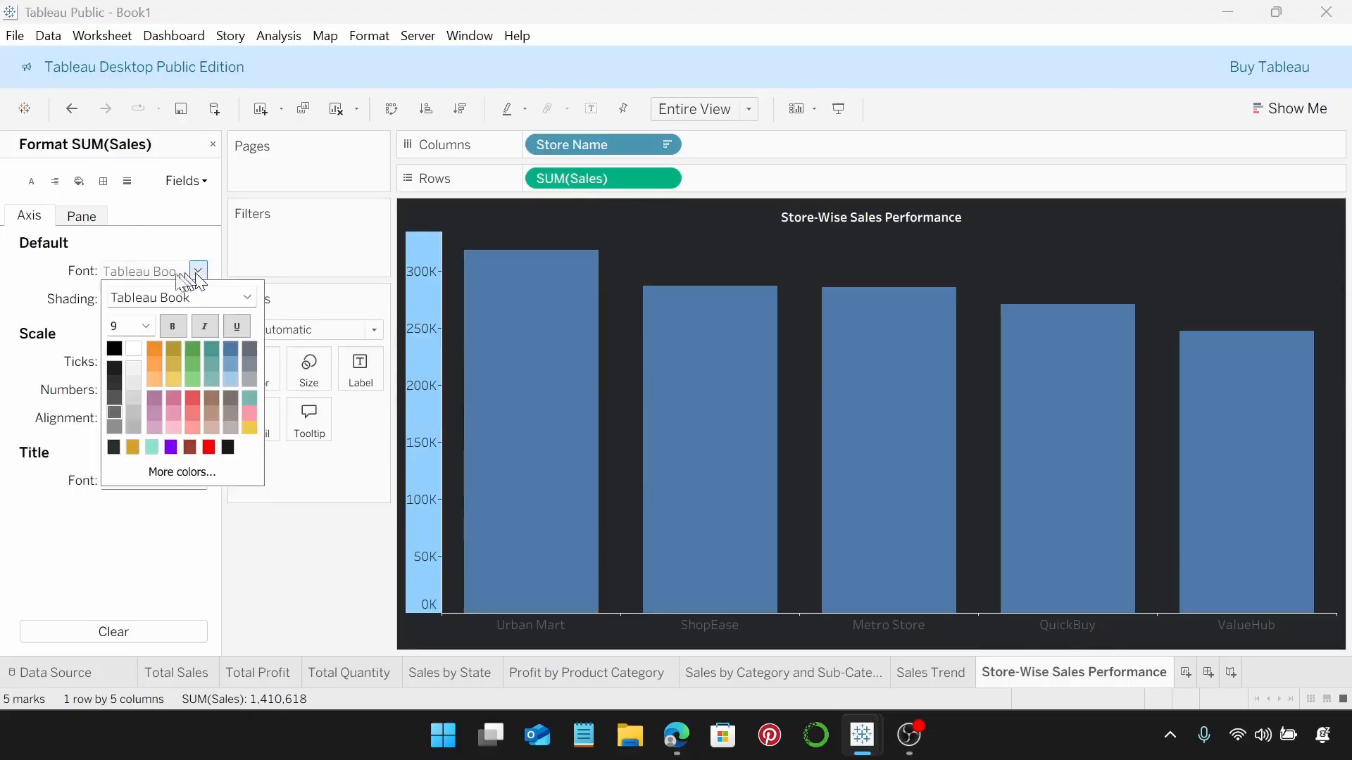
{"action": "left_click", "coordinate": [146, 325]}
{"action": "left_click", "coordinate": [146, 345]}
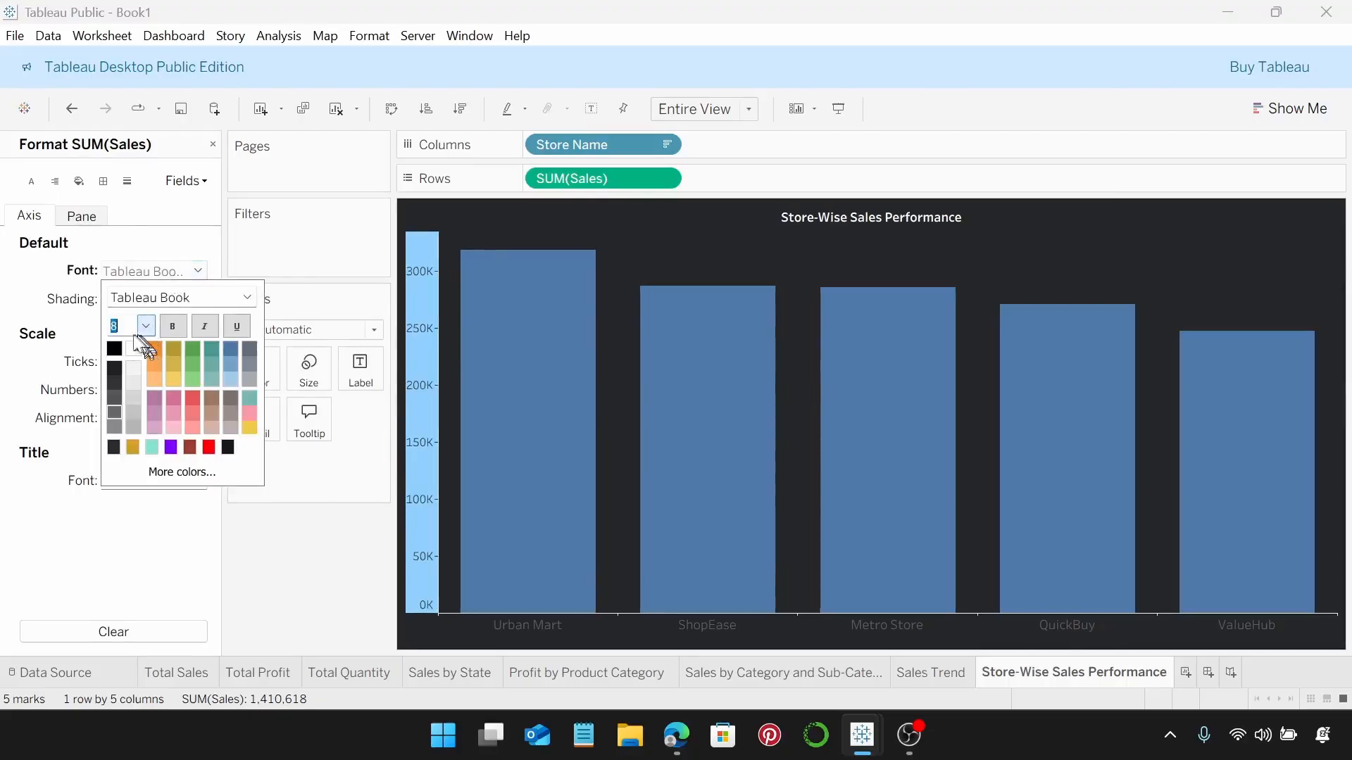
{"action": "left_click", "coordinate": [138, 354]}
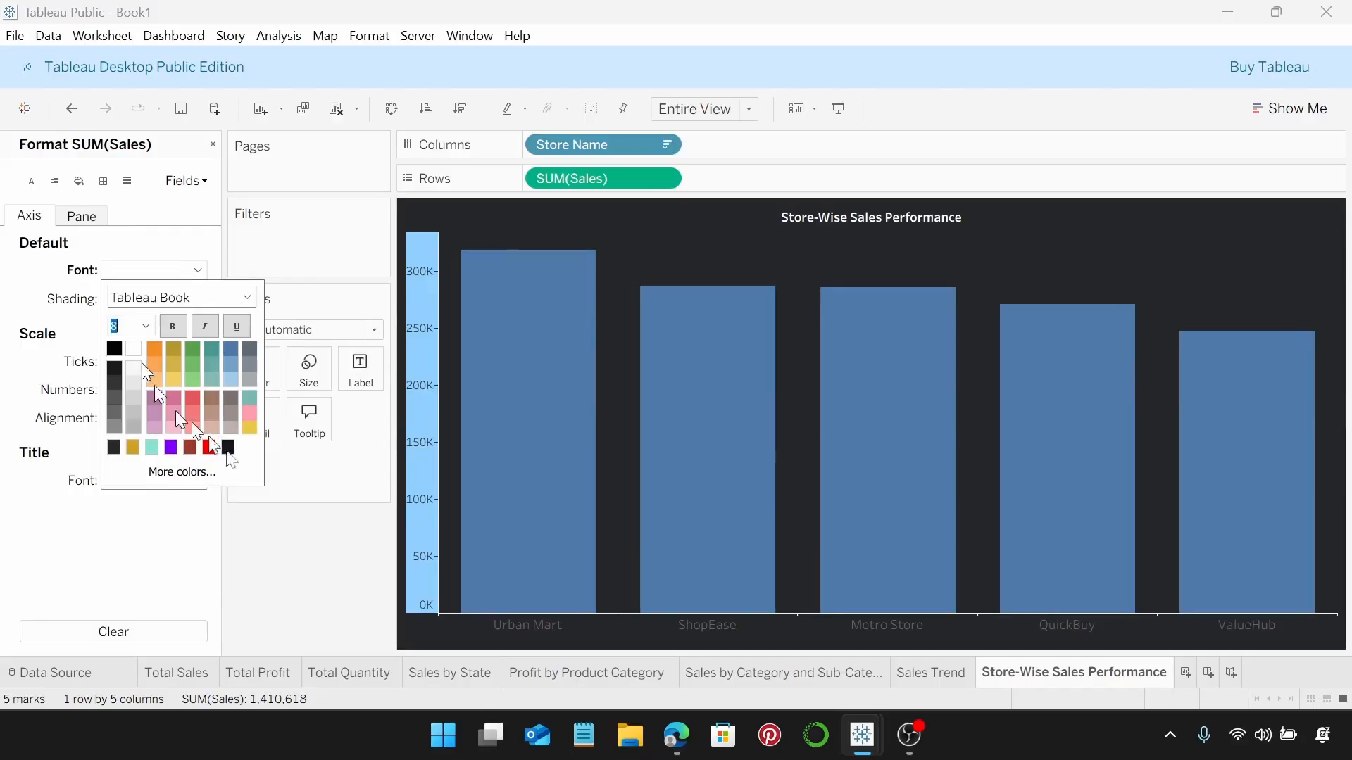
{"action": "left_click", "coordinate": [155, 544]}
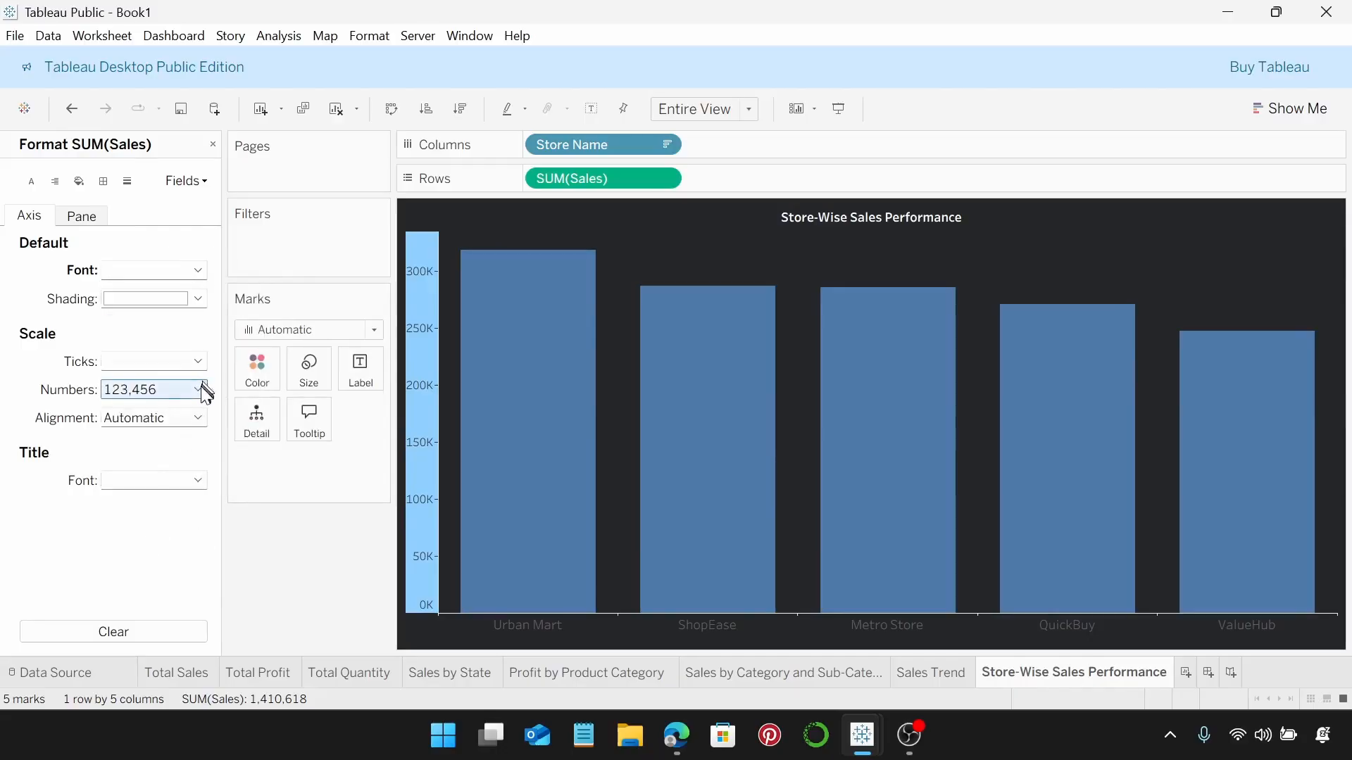
Step: Format the store chart's Sales axis numbers as custom currency with 0 decimal places, Thousands (K) display units and a $ prefix
{"action": "left_click", "coordinate": [199, 389]}
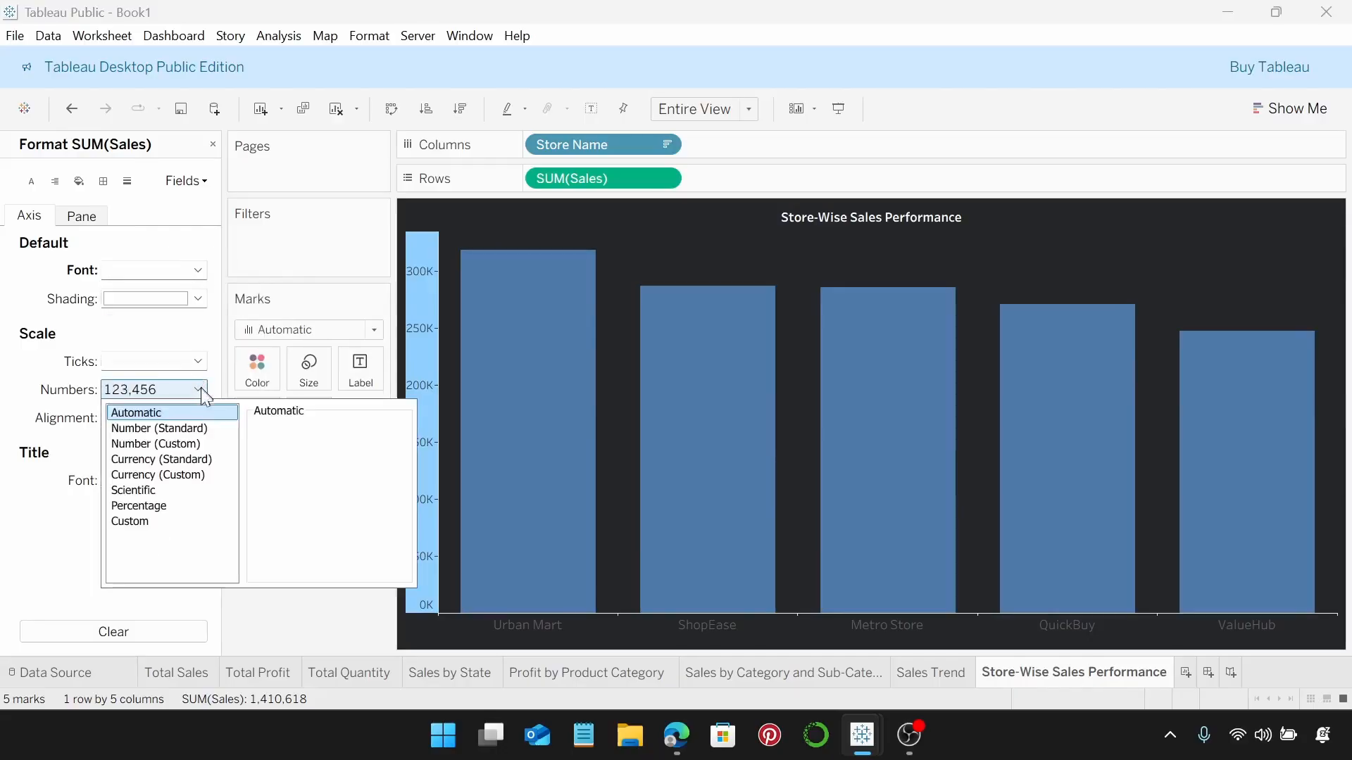
{"action": "left_click", "coordinate": [206, 475]}
{"action": "left_click", "coordinate": [292, 450]}
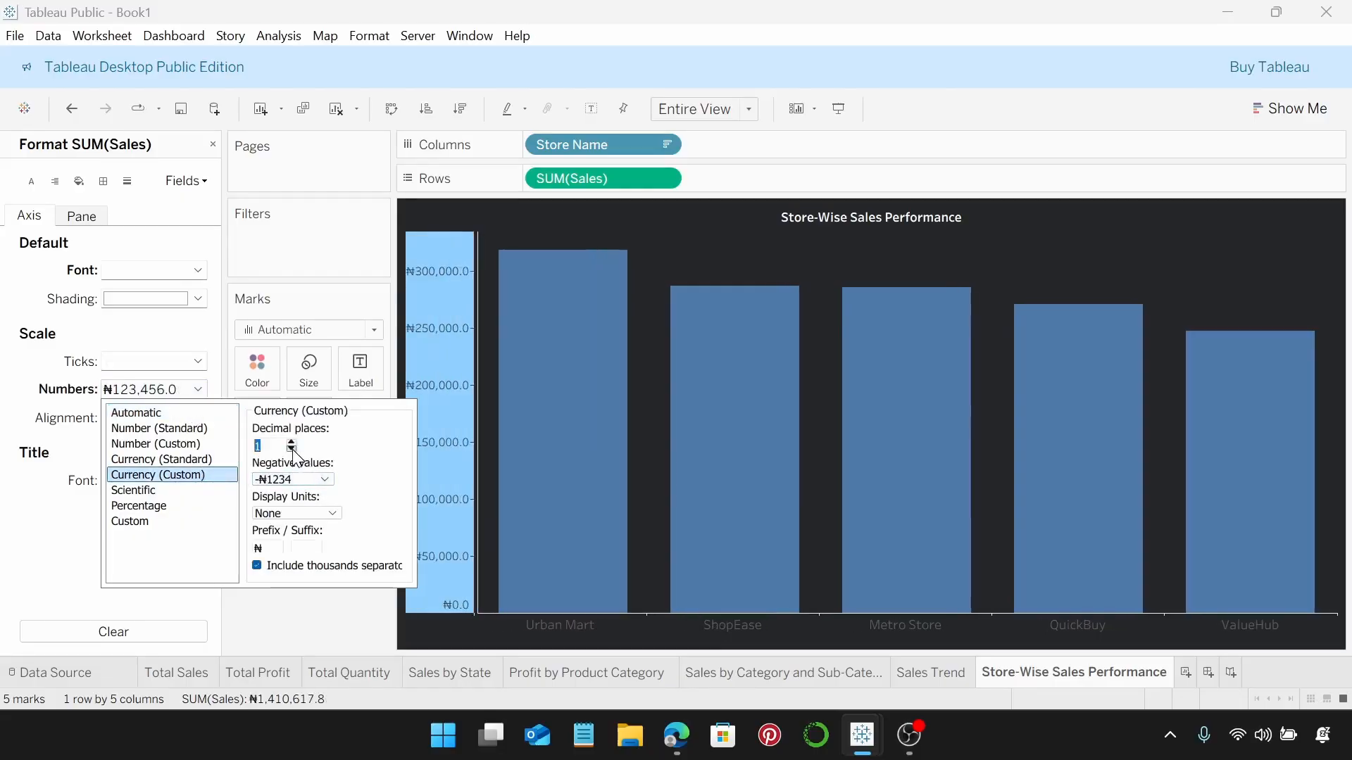
{"action": "left_click", "coordinate": [291, 449]}
{"action": "left_click", "coordinate": [329, 513]}
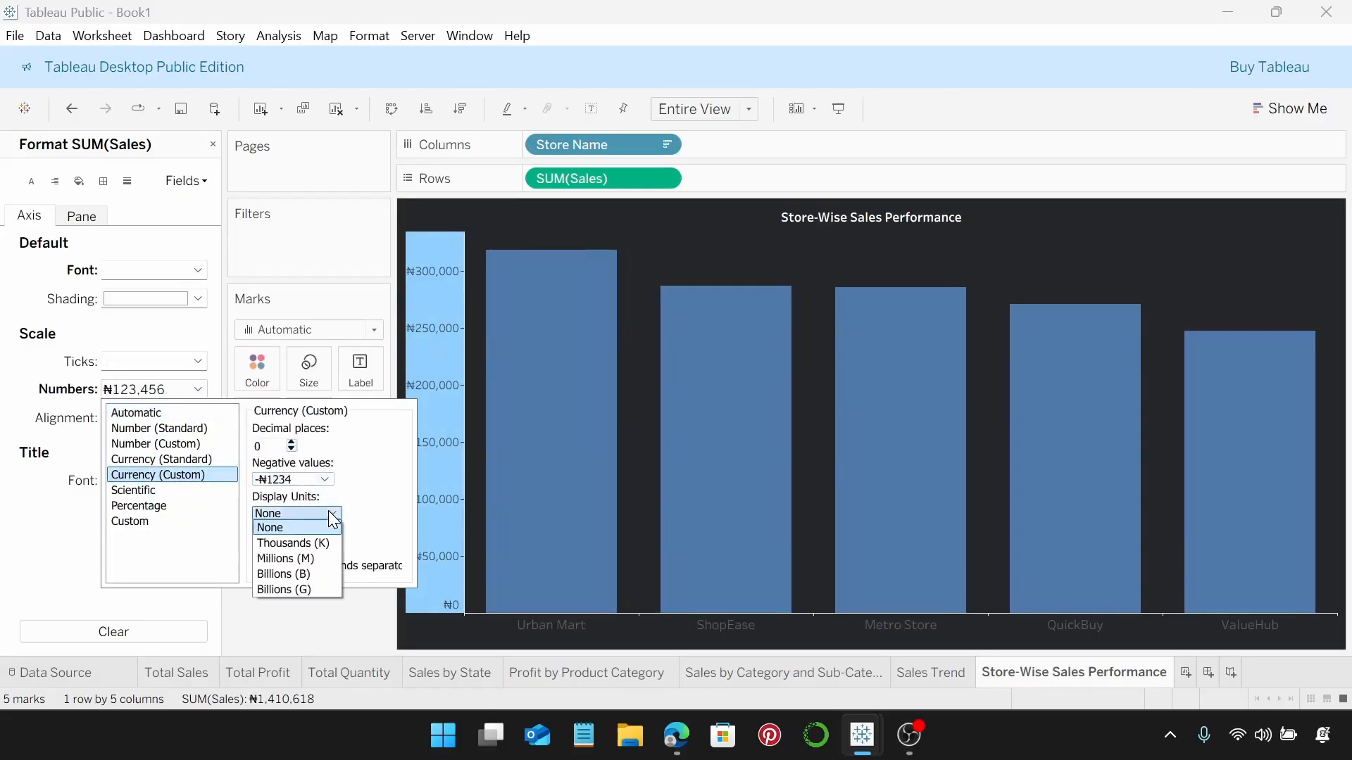
{"action": "left_click", "coordinate": [295, 544]}
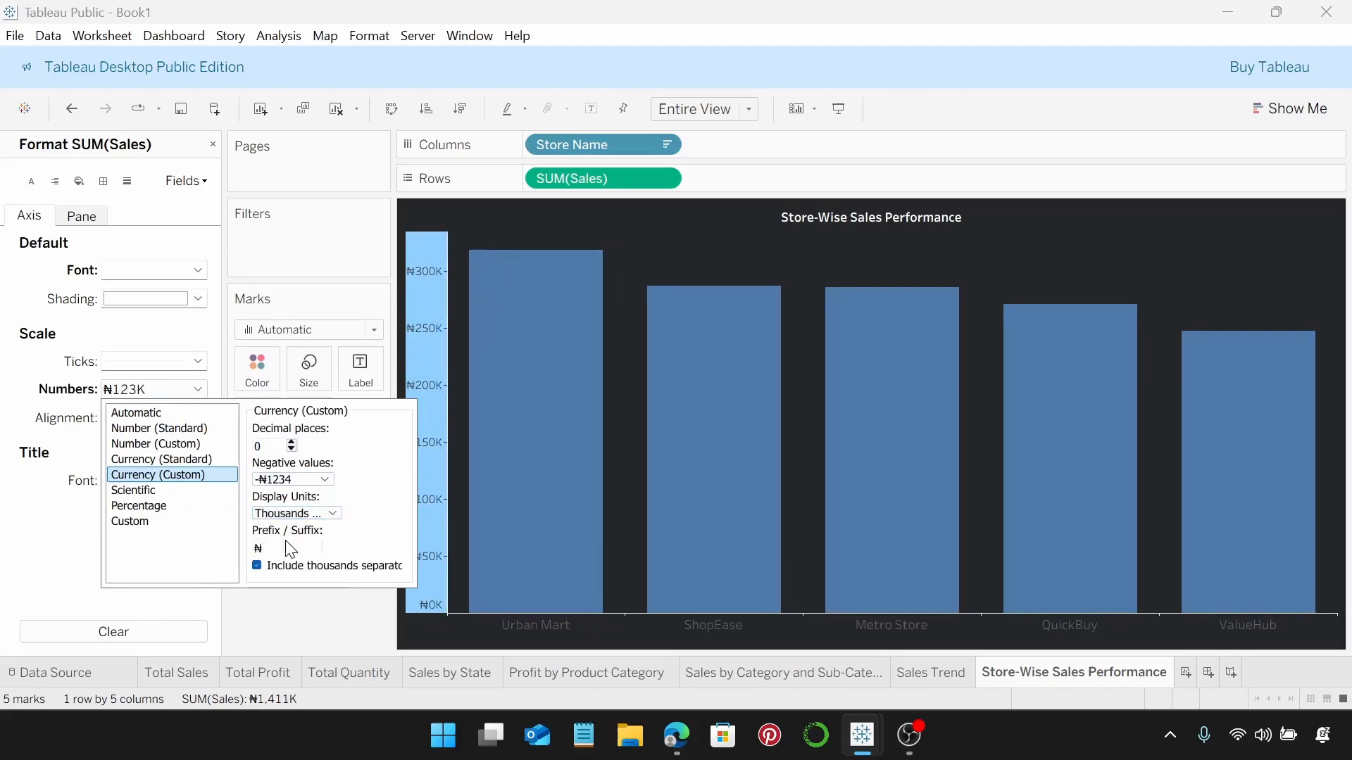
{"action": "left_click", "coordinate": [291, 549]}
{"action": "key", "text": "BackSpace"}
{"action": "type", "text": "$"}
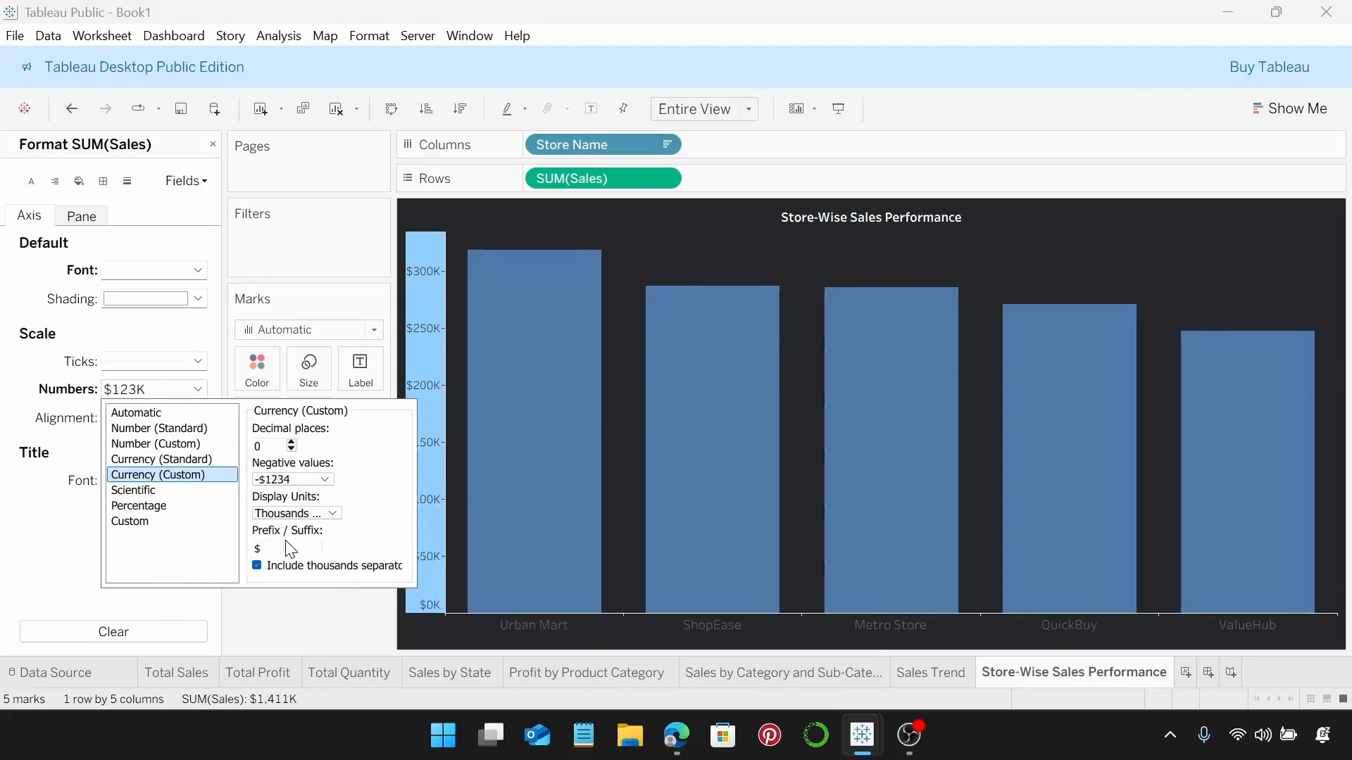
Step: Set the Store Name header labels to font size 8 in white
{"action": "left_click", "coordinate": [304, 606]}
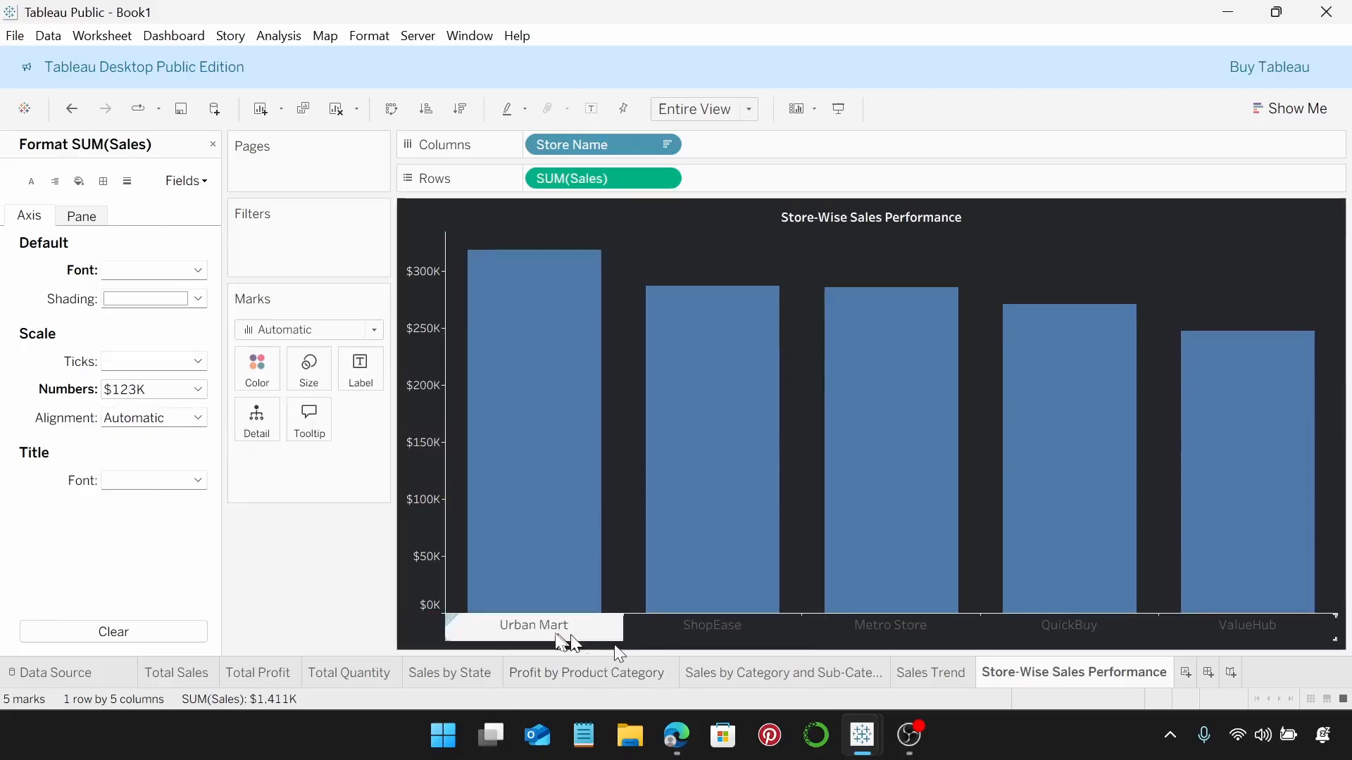
{"action": "left_click", "coordinate": [553, 632]}
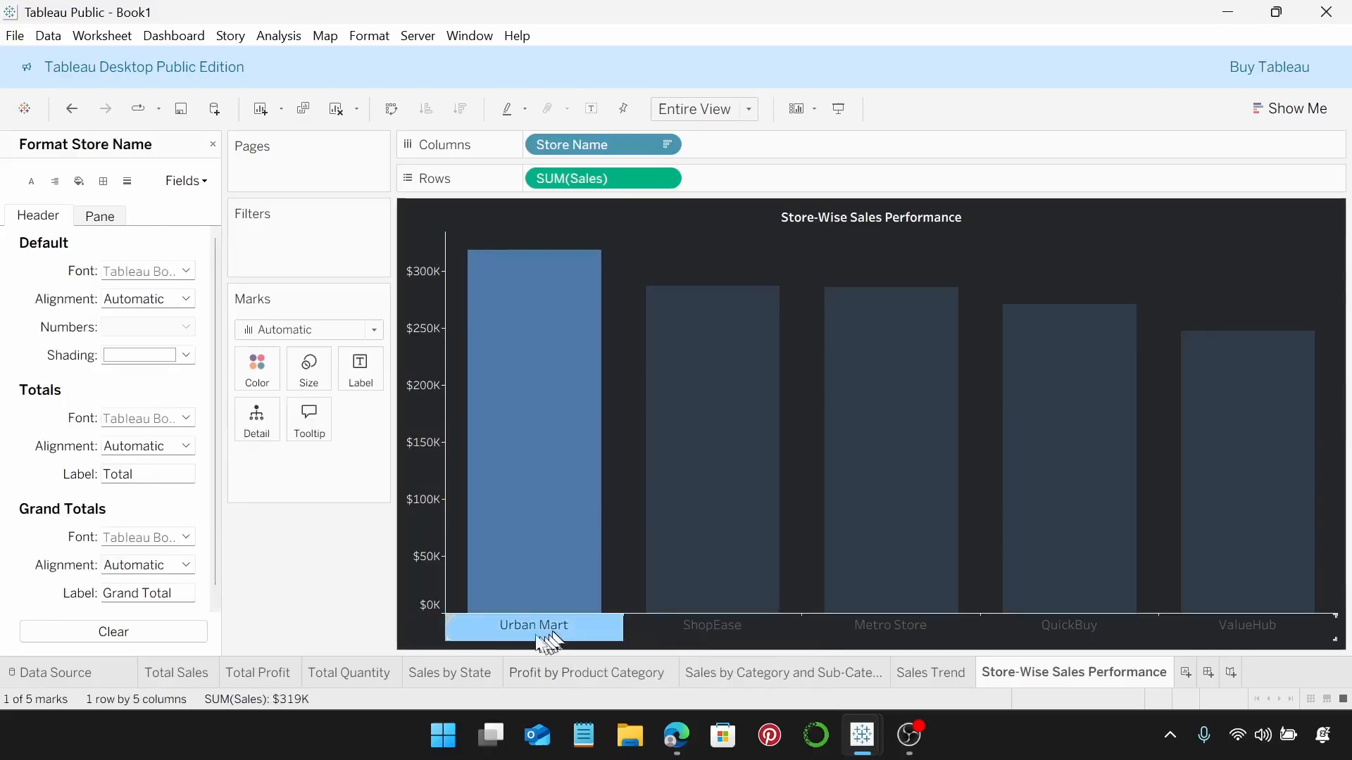
{"action": "left_click", "coordinate": [187, 272]}
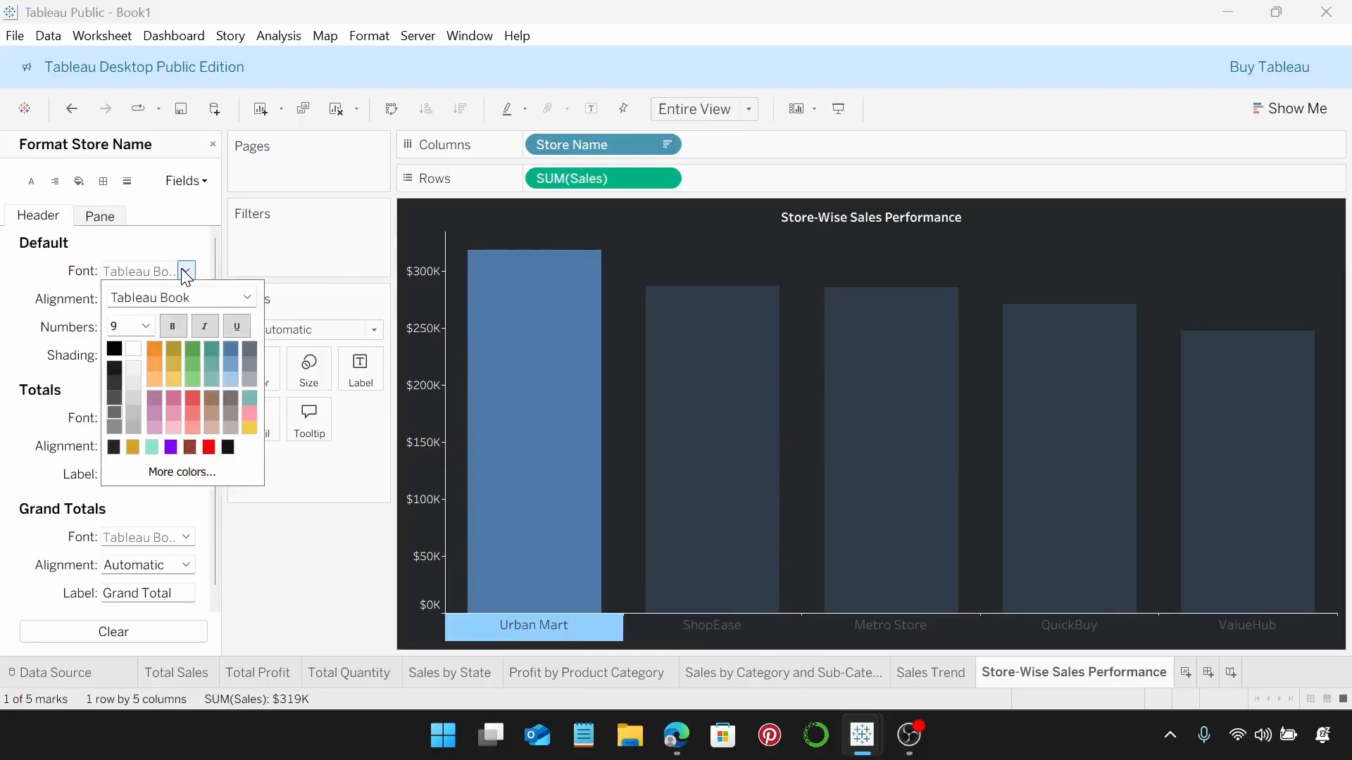
{"action": "left_click", "coordinate": [147, 325]}
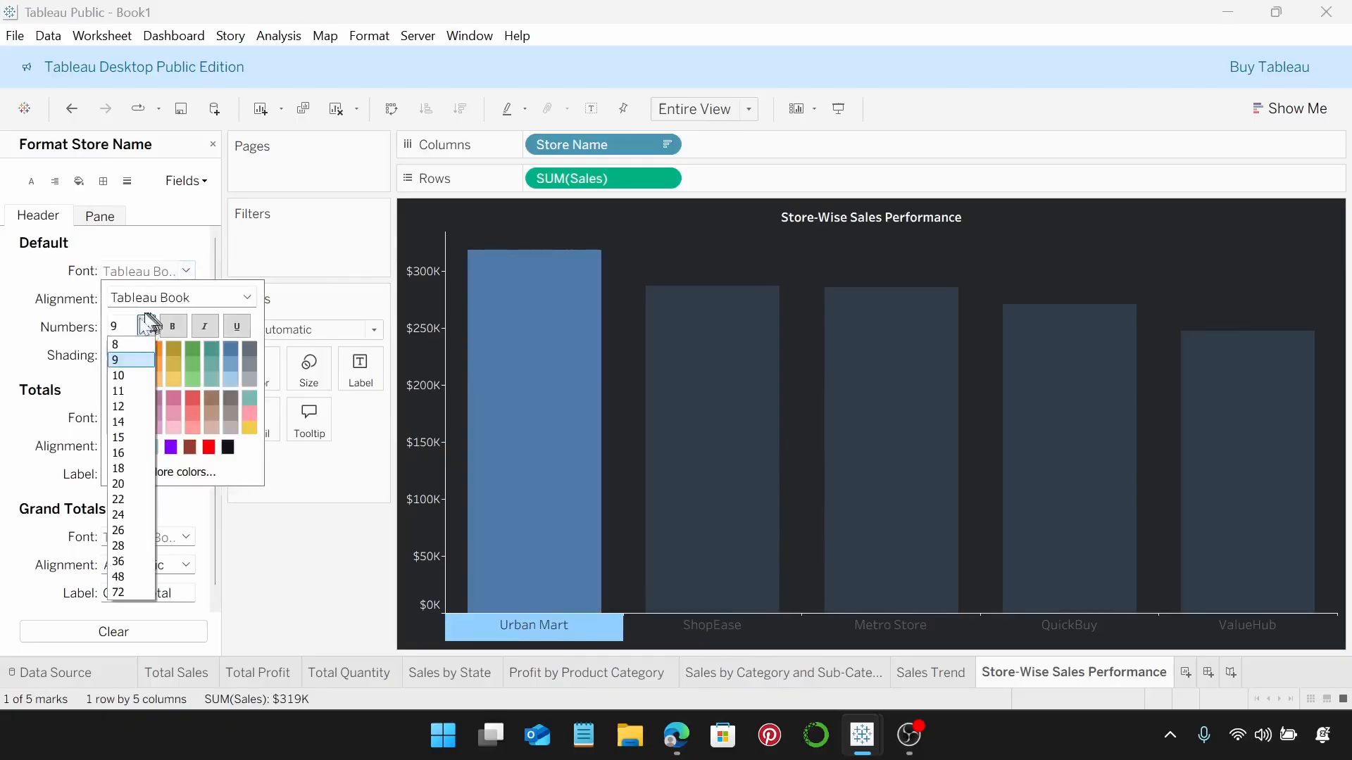
{"action": "left_click", "coordinate": [118, 345]}
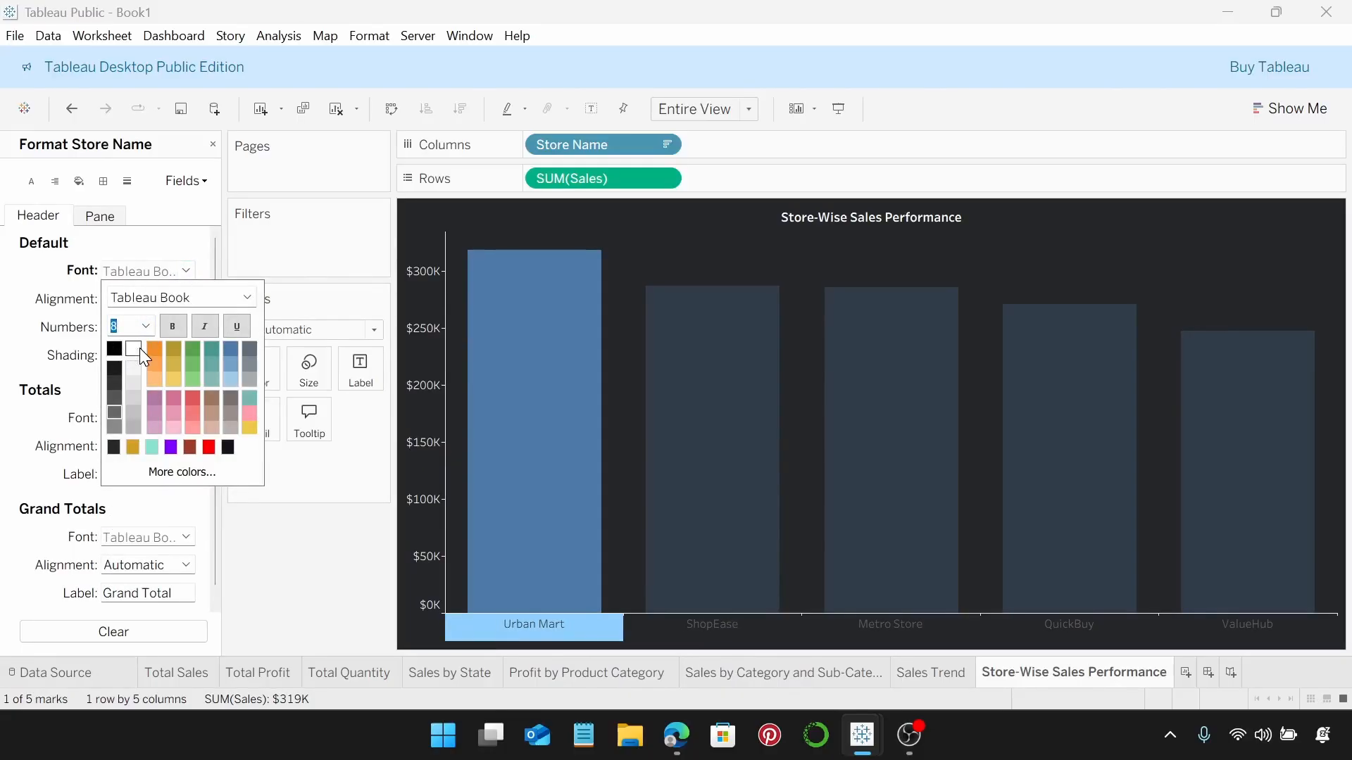
{"action": "left_click", "coordinate": [274, 578]}
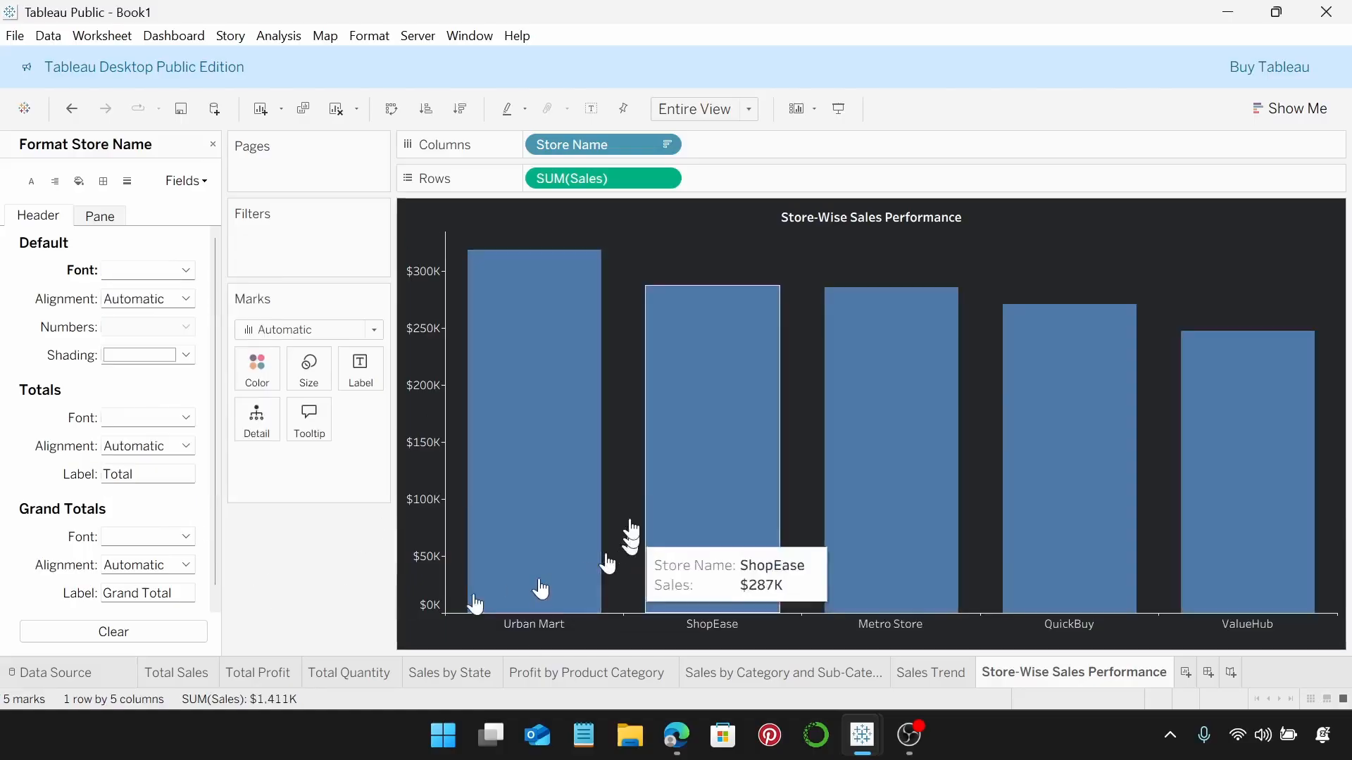
Step: Recolor the store chart's bars with the custom gold color
{"action": "left_click", "coordinate": [274, 372]}
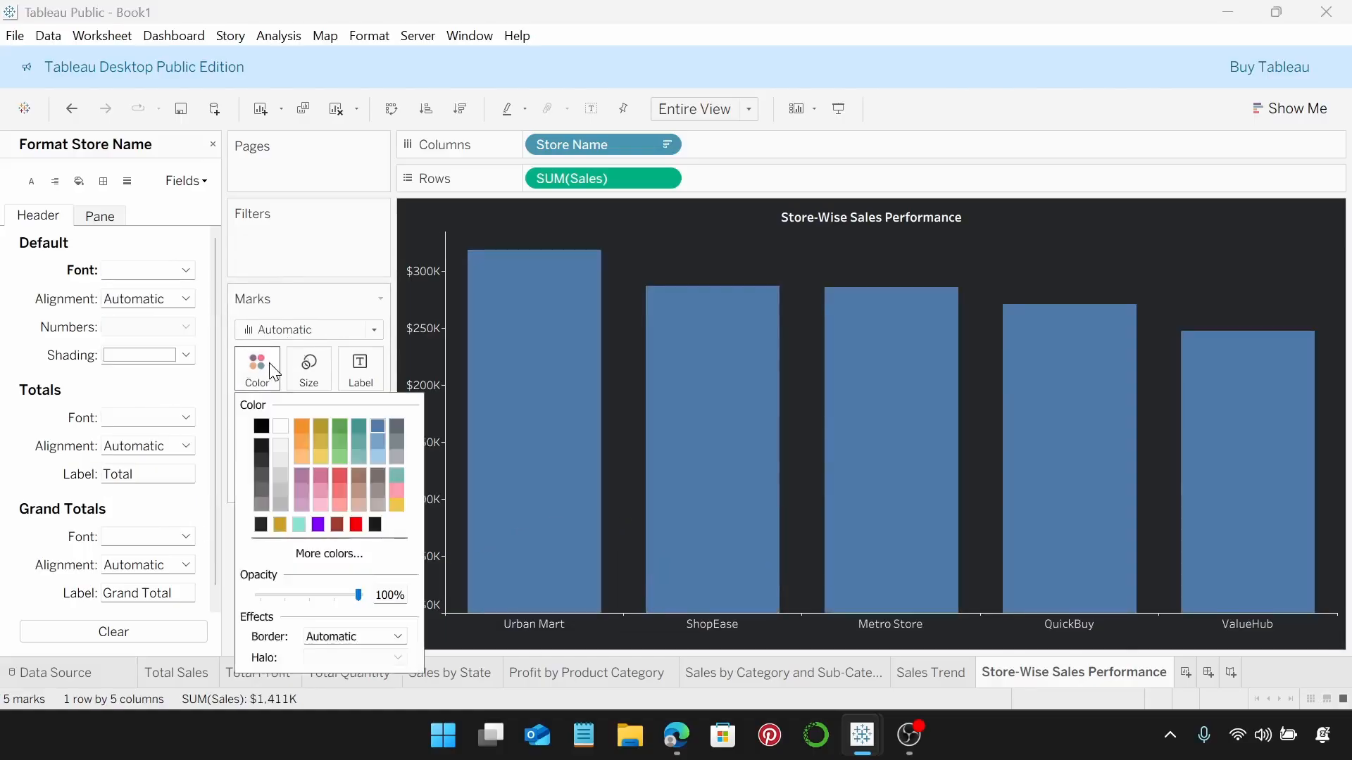
{"action": "left_click", "coordinate": [275, 526]}
{"action": "left_click", "coordinate": [1153, 281]}
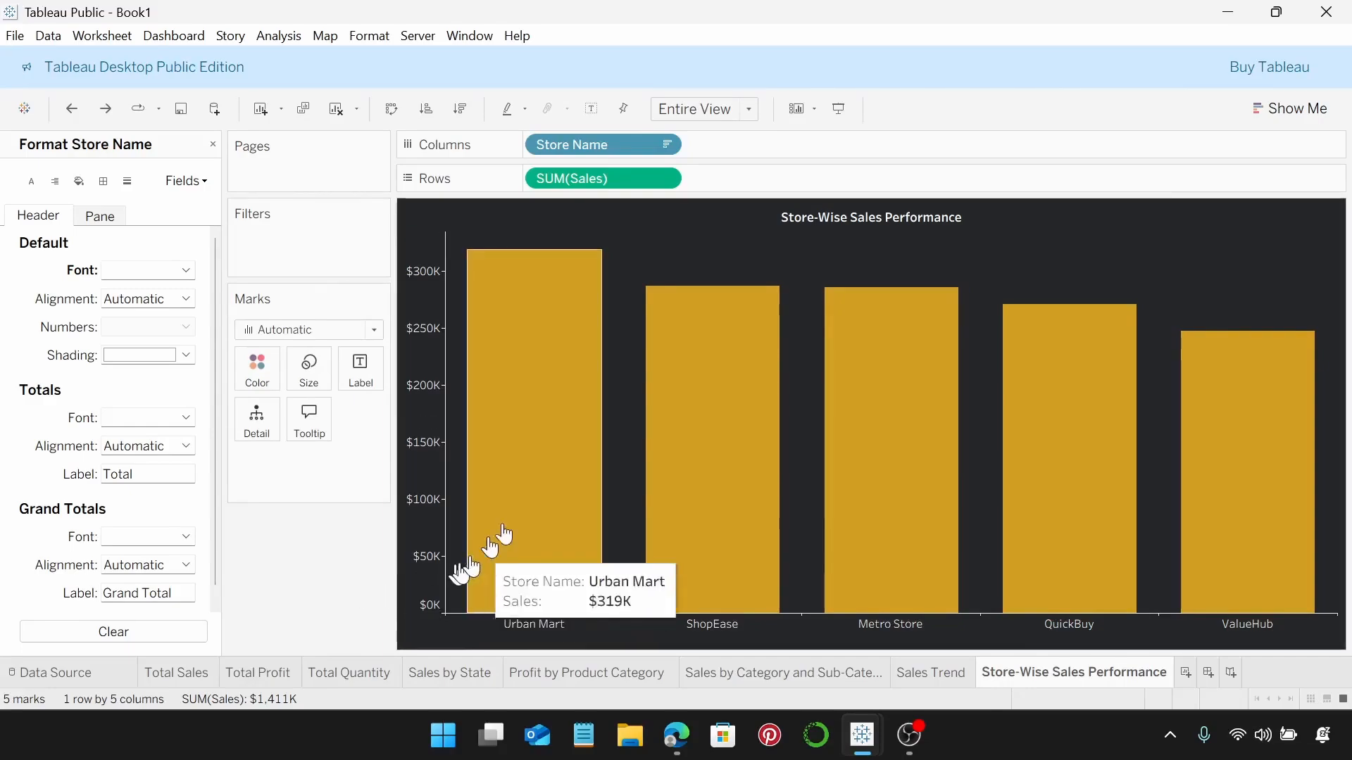
Step: Add a new worksheet and name it Sales by Customer Segment
{"action": "left_click", "coordinate": [1187, 674]}
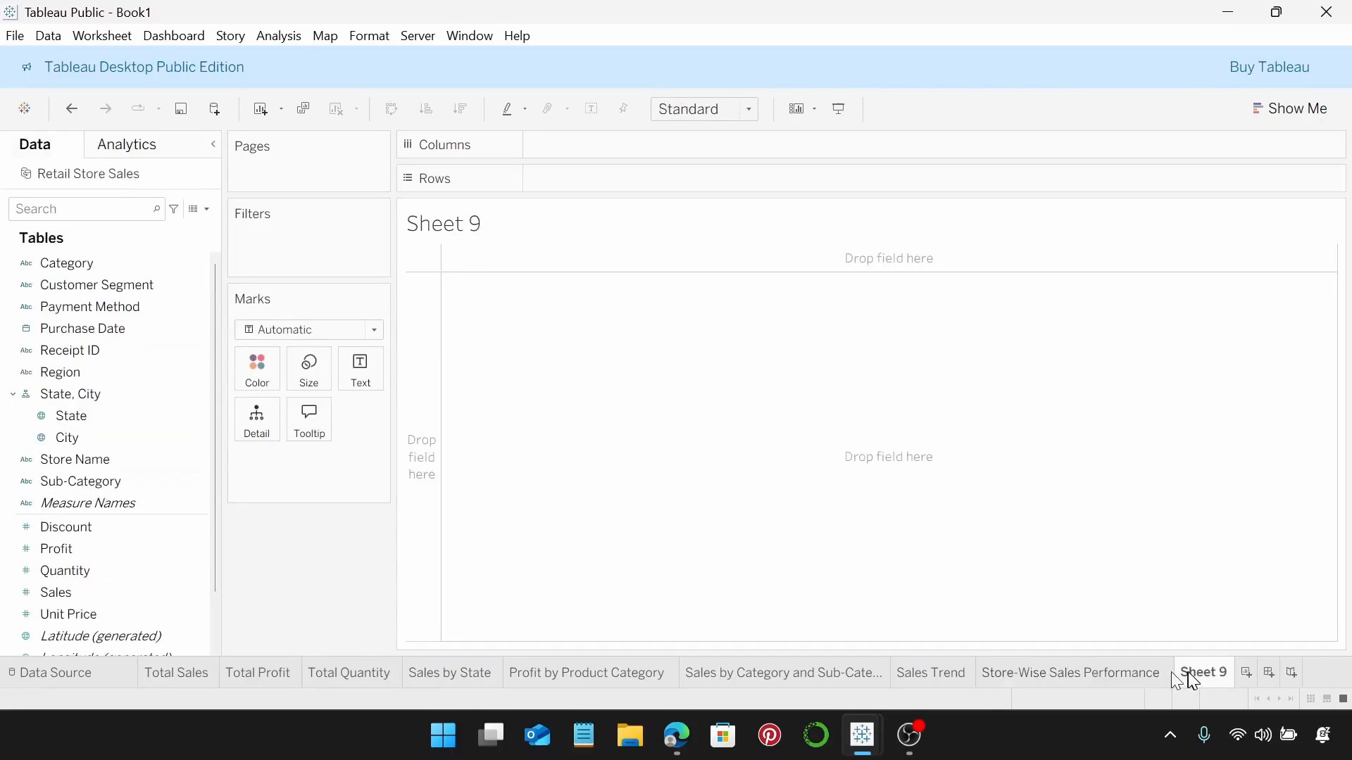
{"action": "type", "text": "Sales by "}
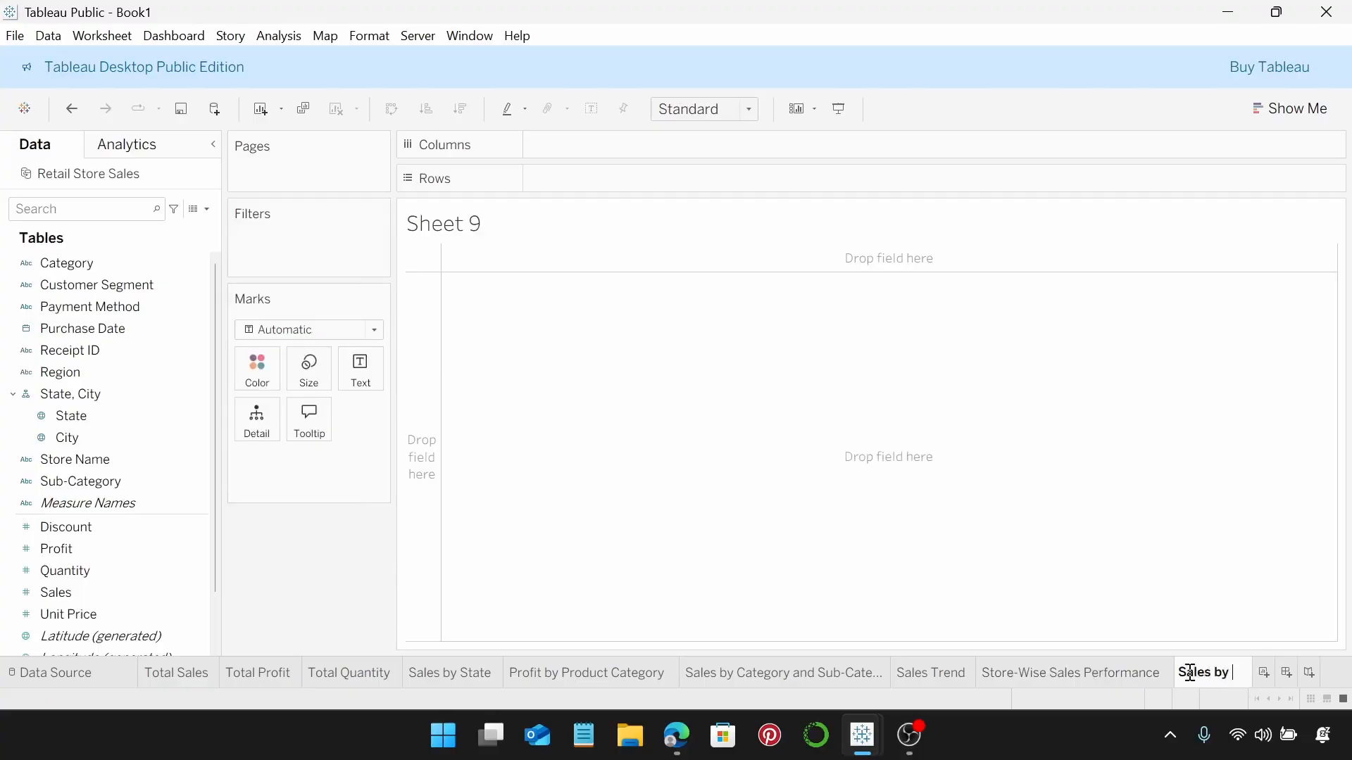
{"action": "type", "text": "Cust"}
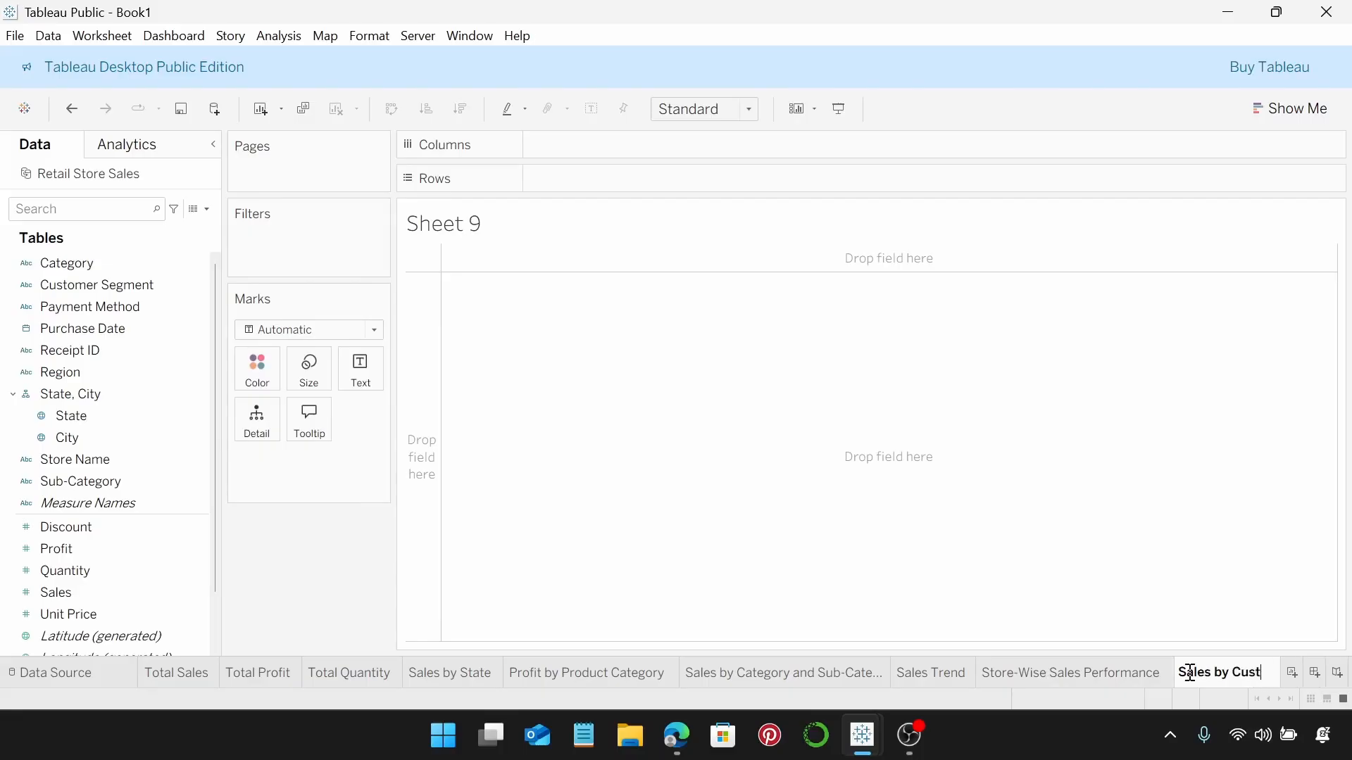
{"action": "type", "text": "omer "}
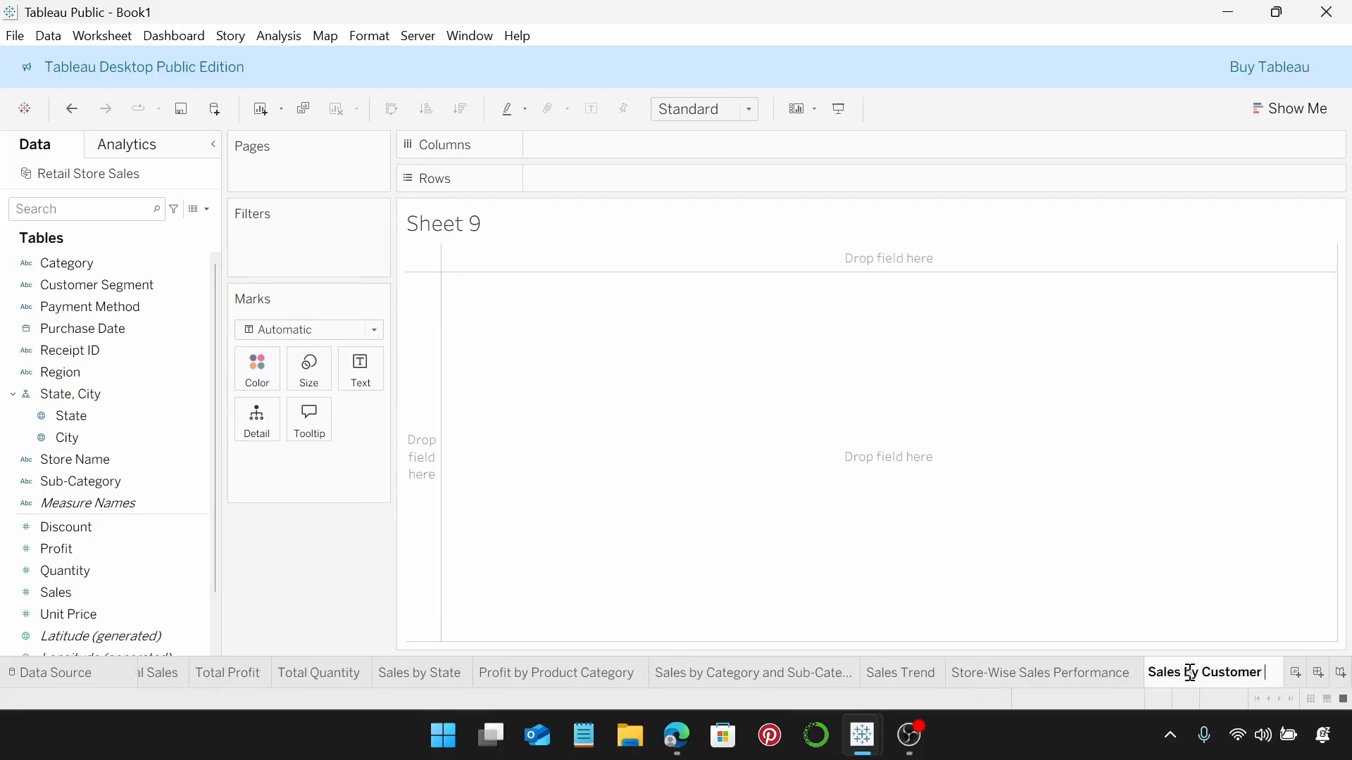
{"action": "type", "text": "Segment"}
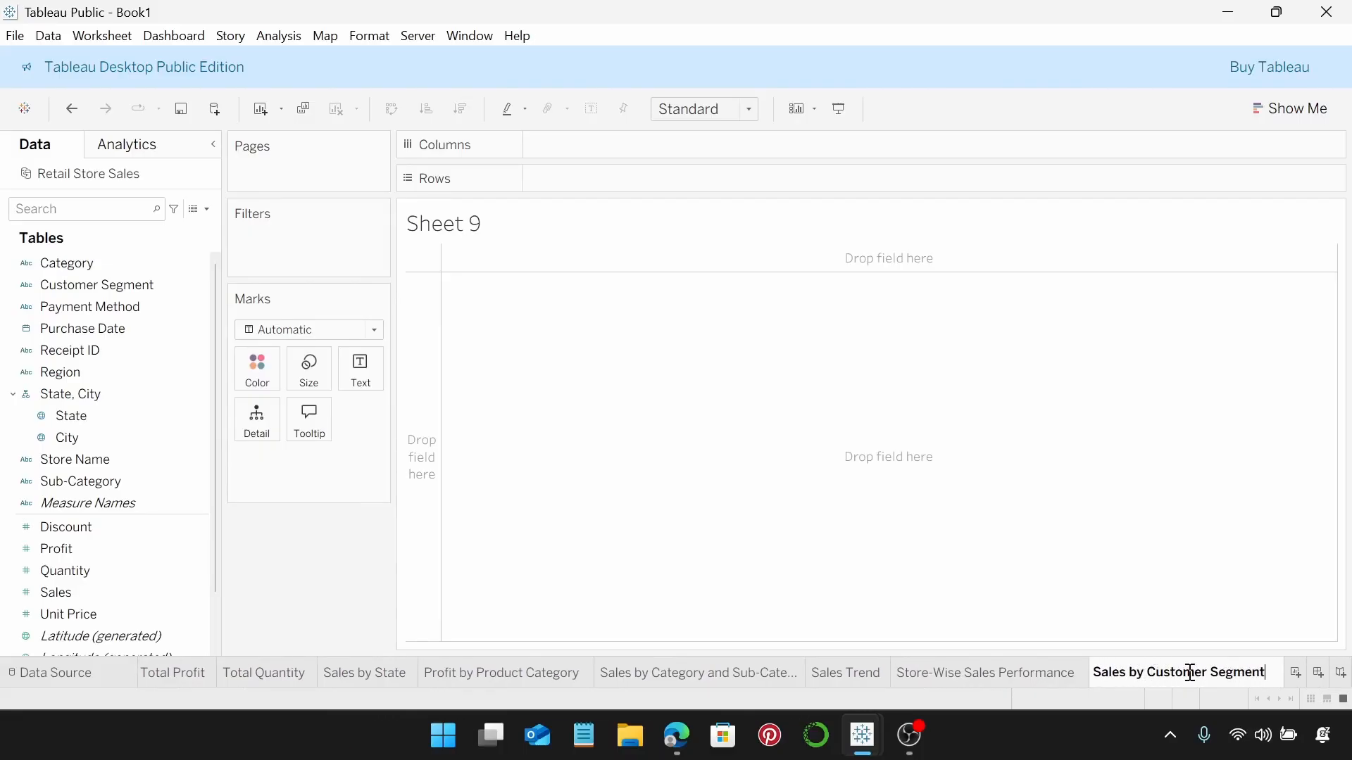
{"action": "key", "text": "Return"}
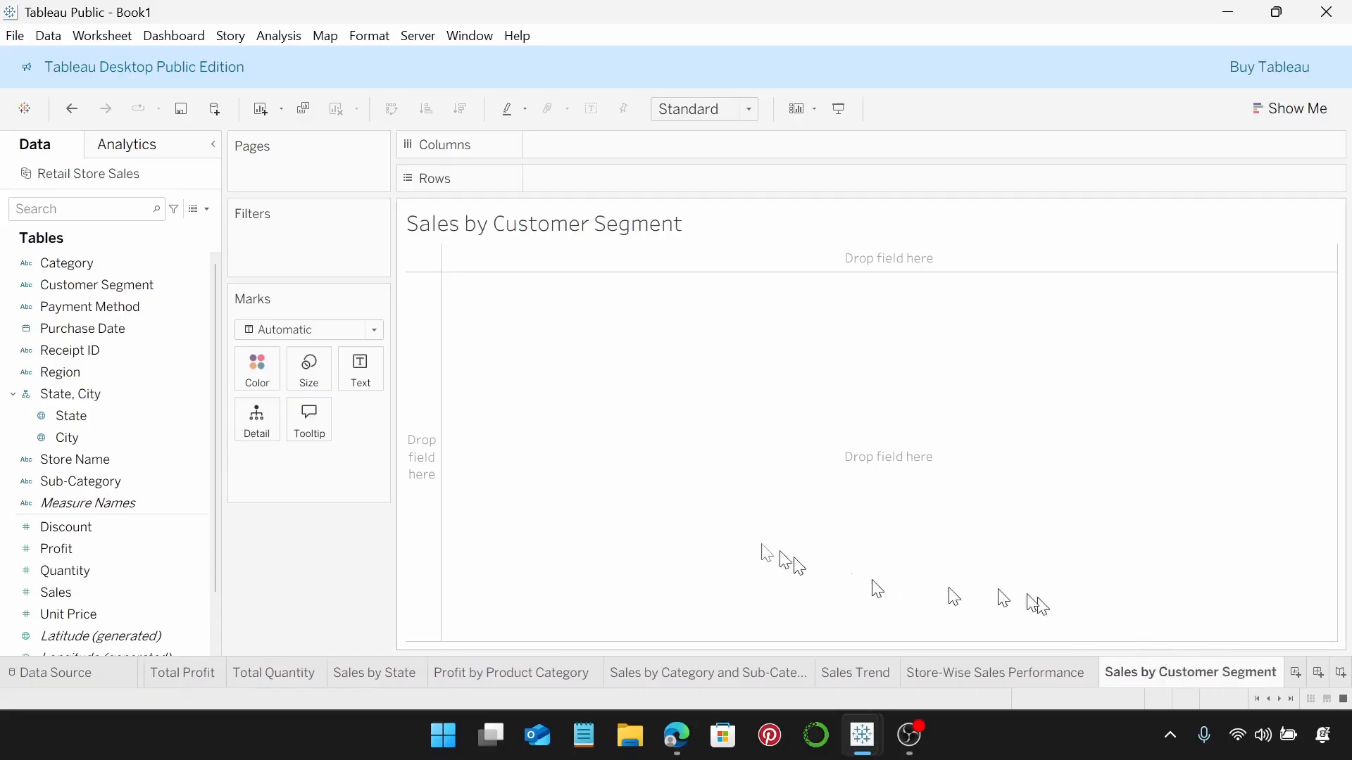
Step: Build a bar chart with Customer Segment on Columns and the sum of Sales on Rows
{"action": "left_click_drag", "start_coordinate": [98, 283], "coordinate": [575, 142]}
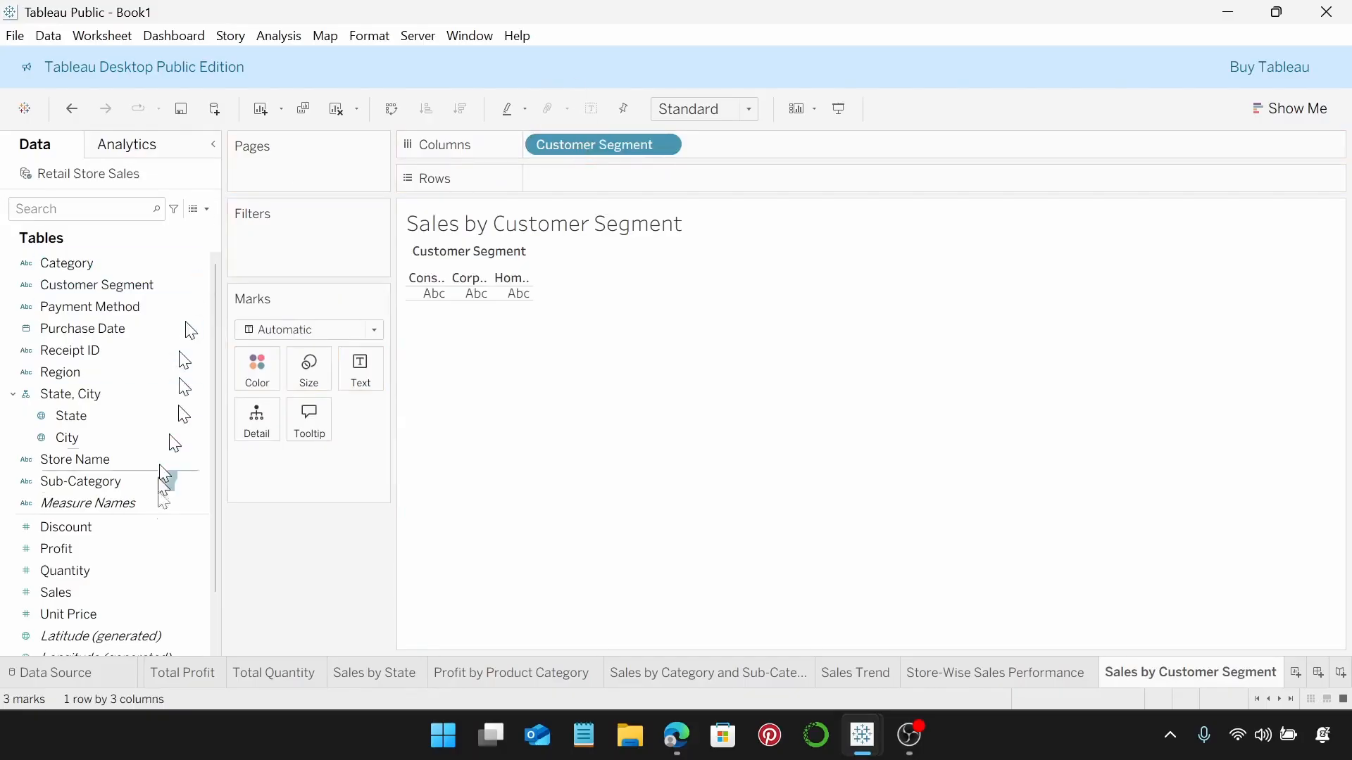
{"action": "left_click", "coordinate": [149, 551]}
{"action": "left_click_drag", "start_coordinate": [118, 590], "coordinate": [600, 190]}
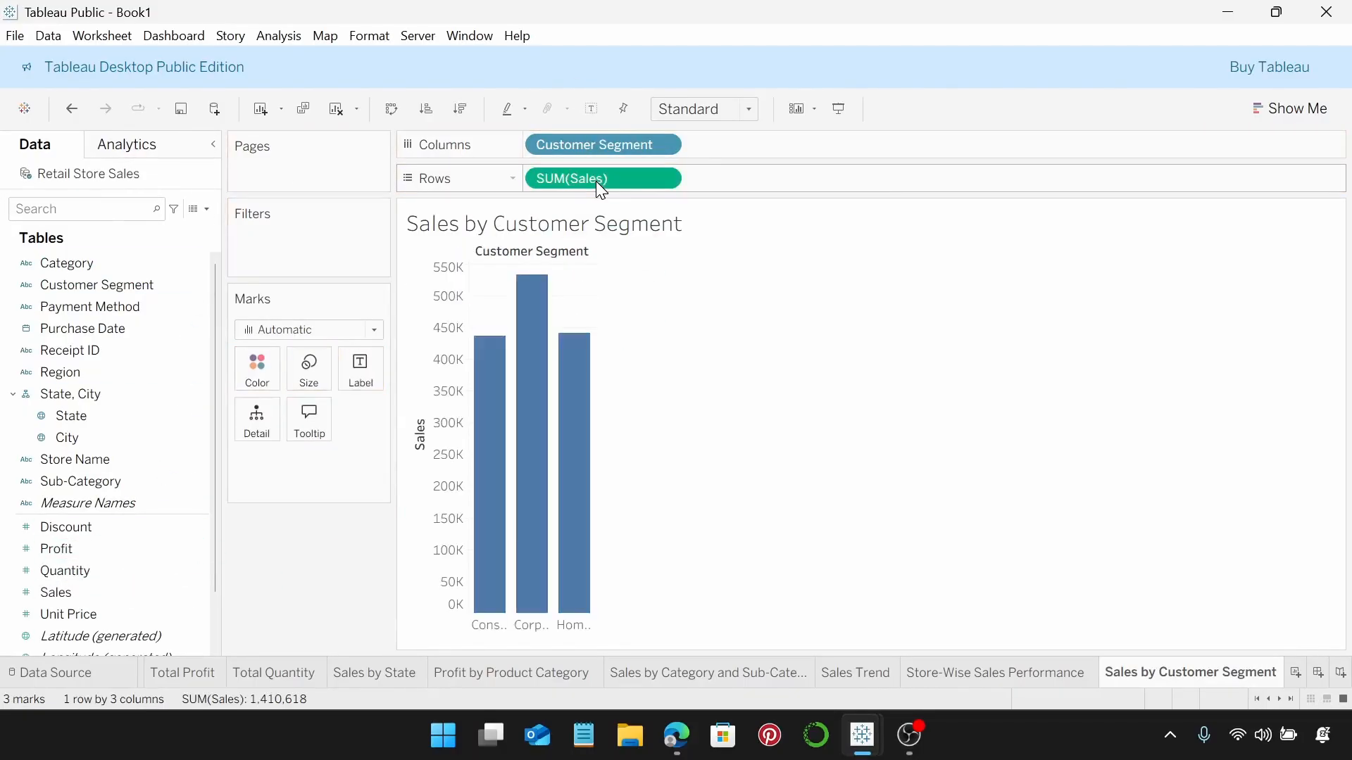
Step: Convert the customer segment bar chart to a pie chart
{"action": "left_click", "coordinate": [1310, 113]}
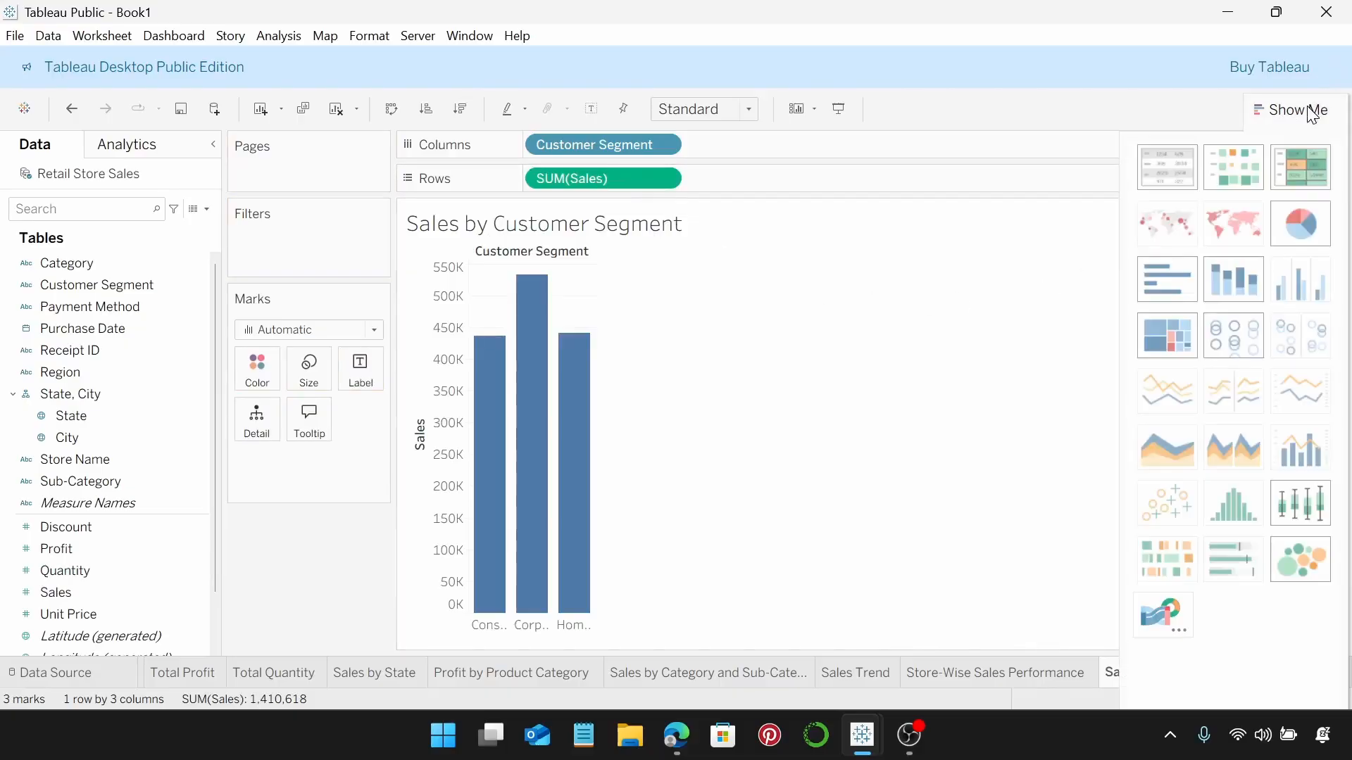
{"action": "left_click", "coordinate": [1297, 227]}
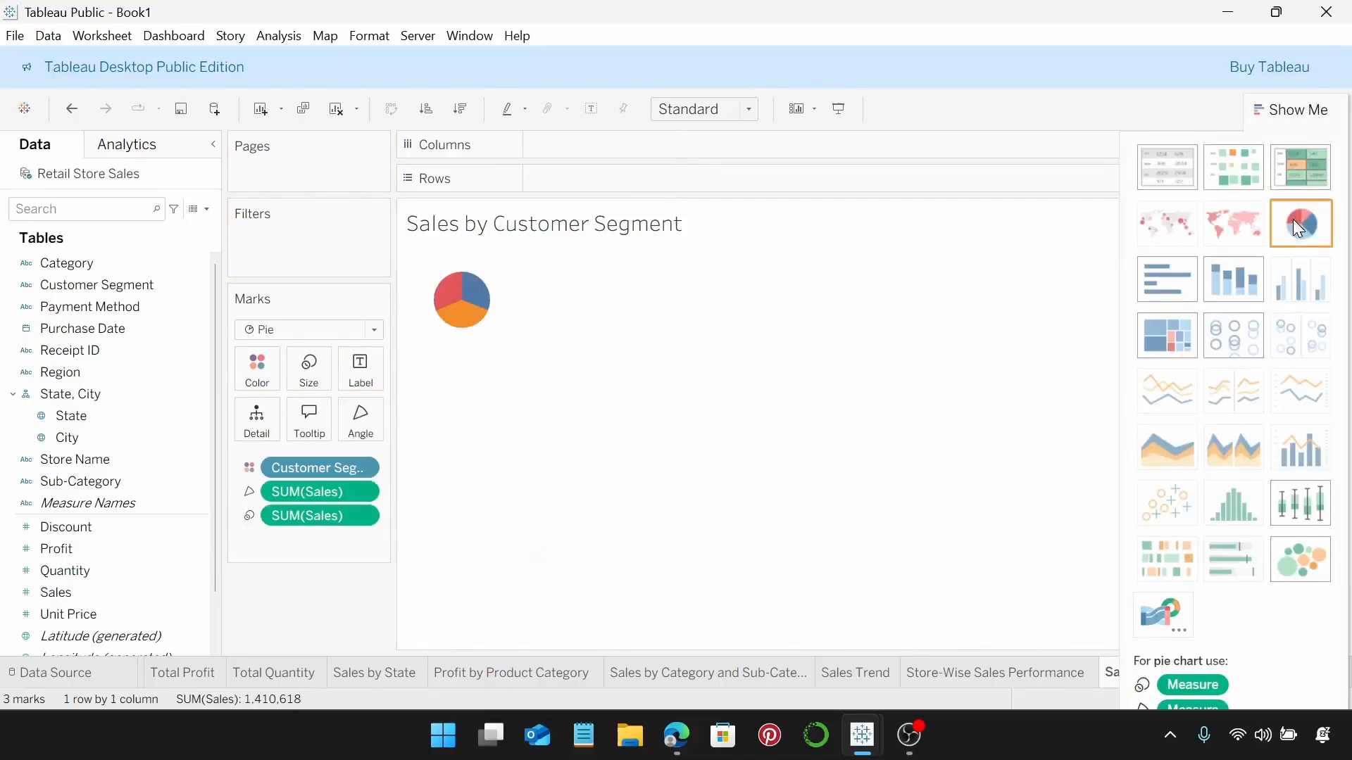
{"action": "left_click", "coordinate": [1294, 110]}
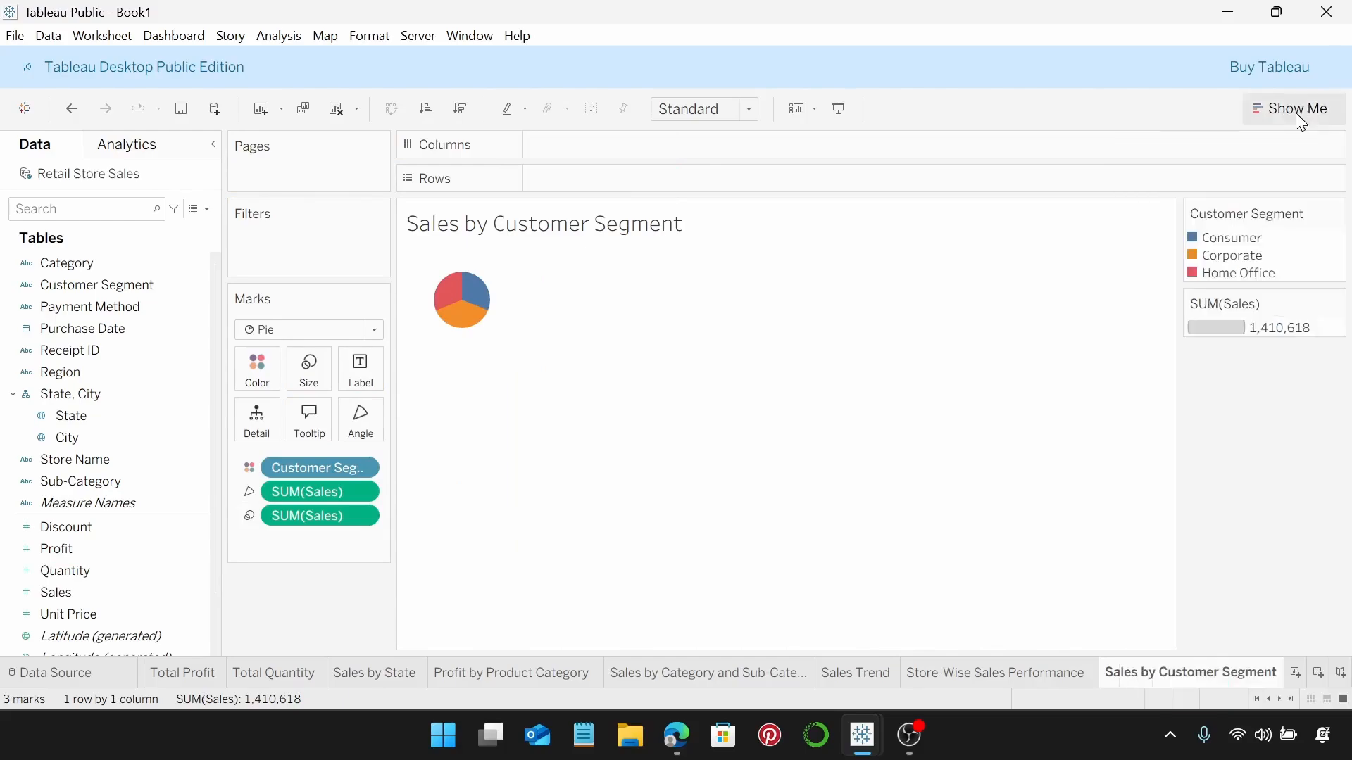
Step: Hide the SUM(Sales) and Customer Segment legend cards and fit the pie chart to Entire View
{"action": "left_click", "coordinate": [1336, 304]}
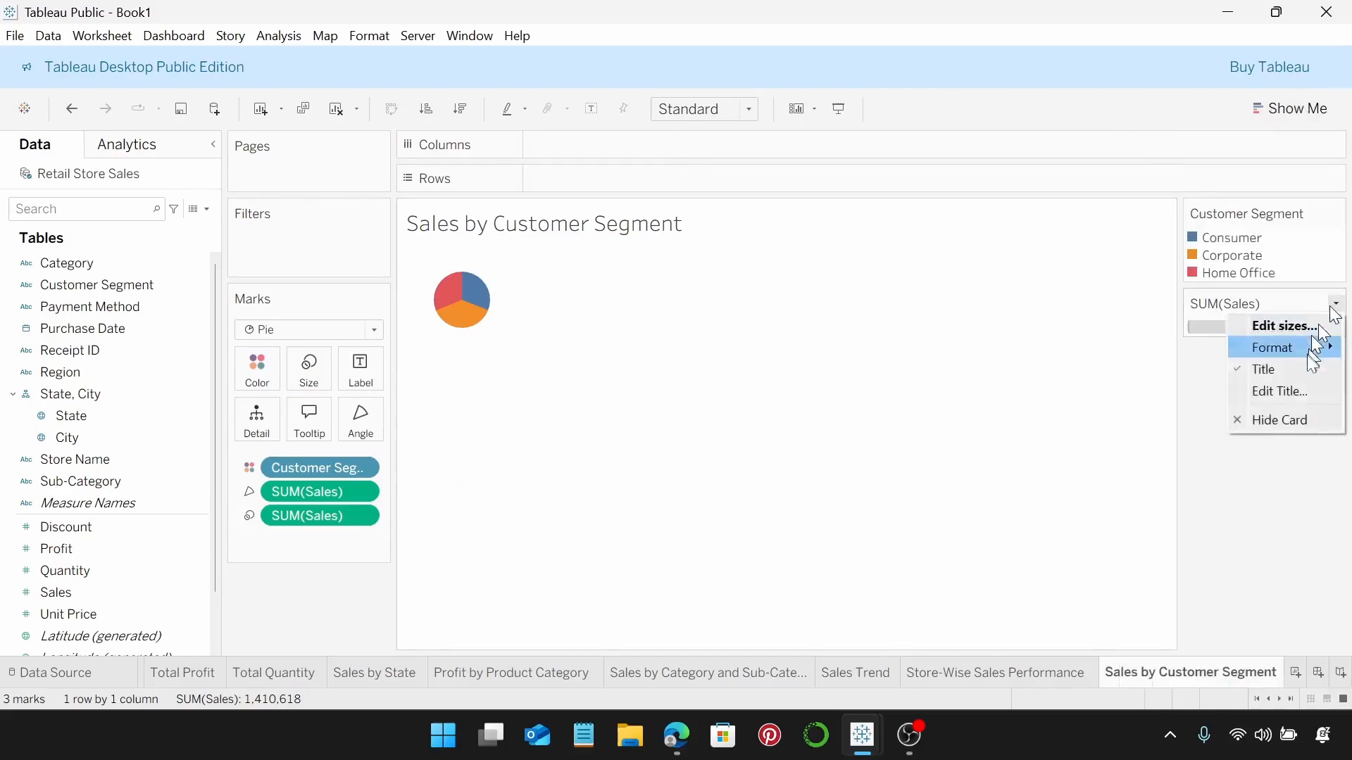
{"action": "left_click", "coordinate": [1280, 421]}
{"action": "left_click", "coordinate": [1336, 213]}
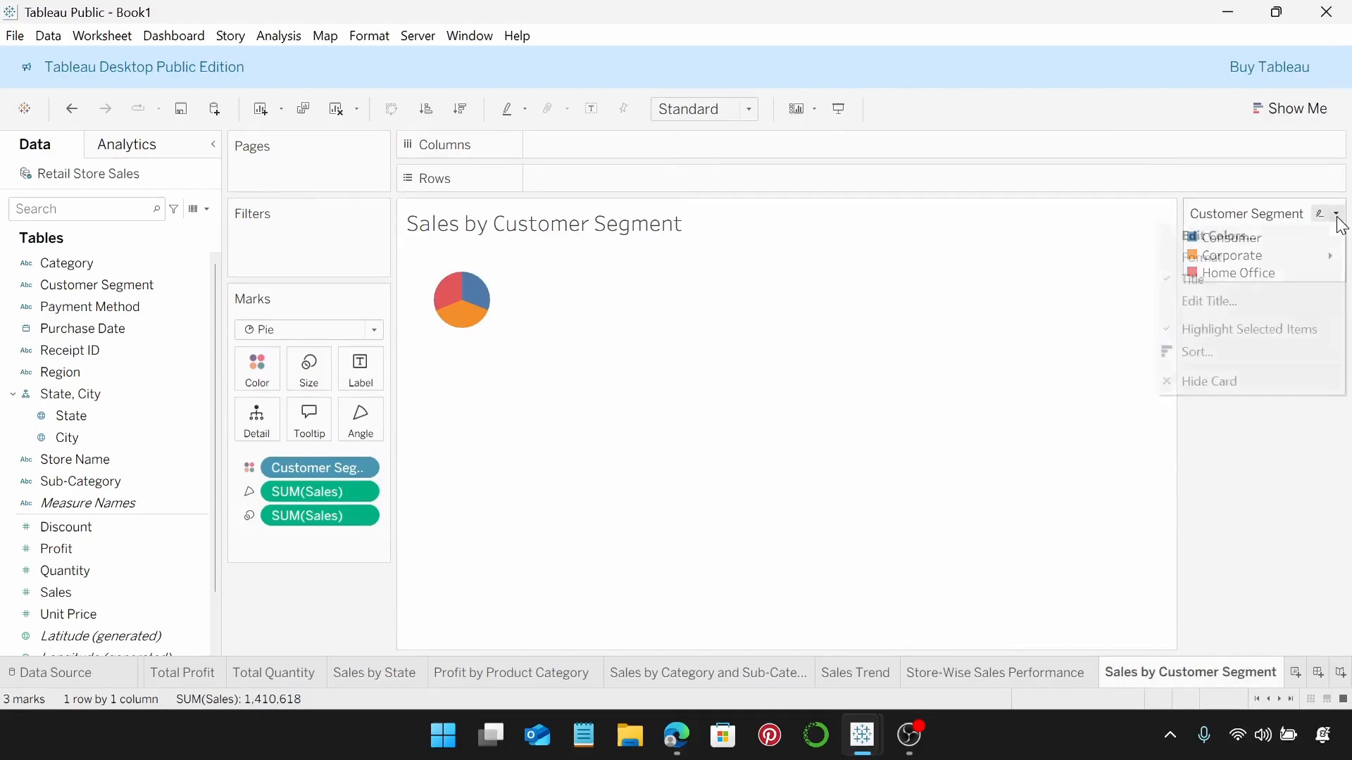
{"action": "left_click", "coordinate": [1253, 380]}
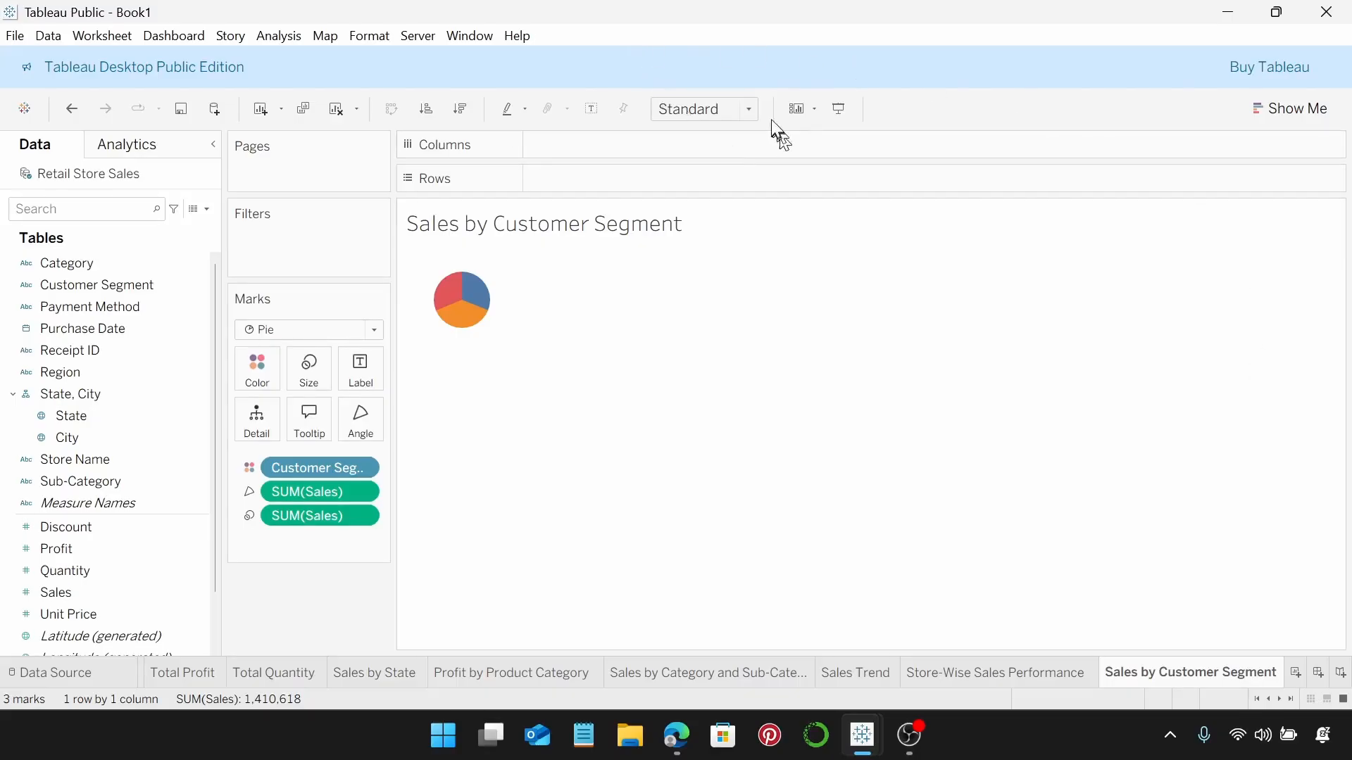
{"action": "left_click", "coordinate": [753, 109]}
{"action": "left_click", "coordinate": [745, 196]}
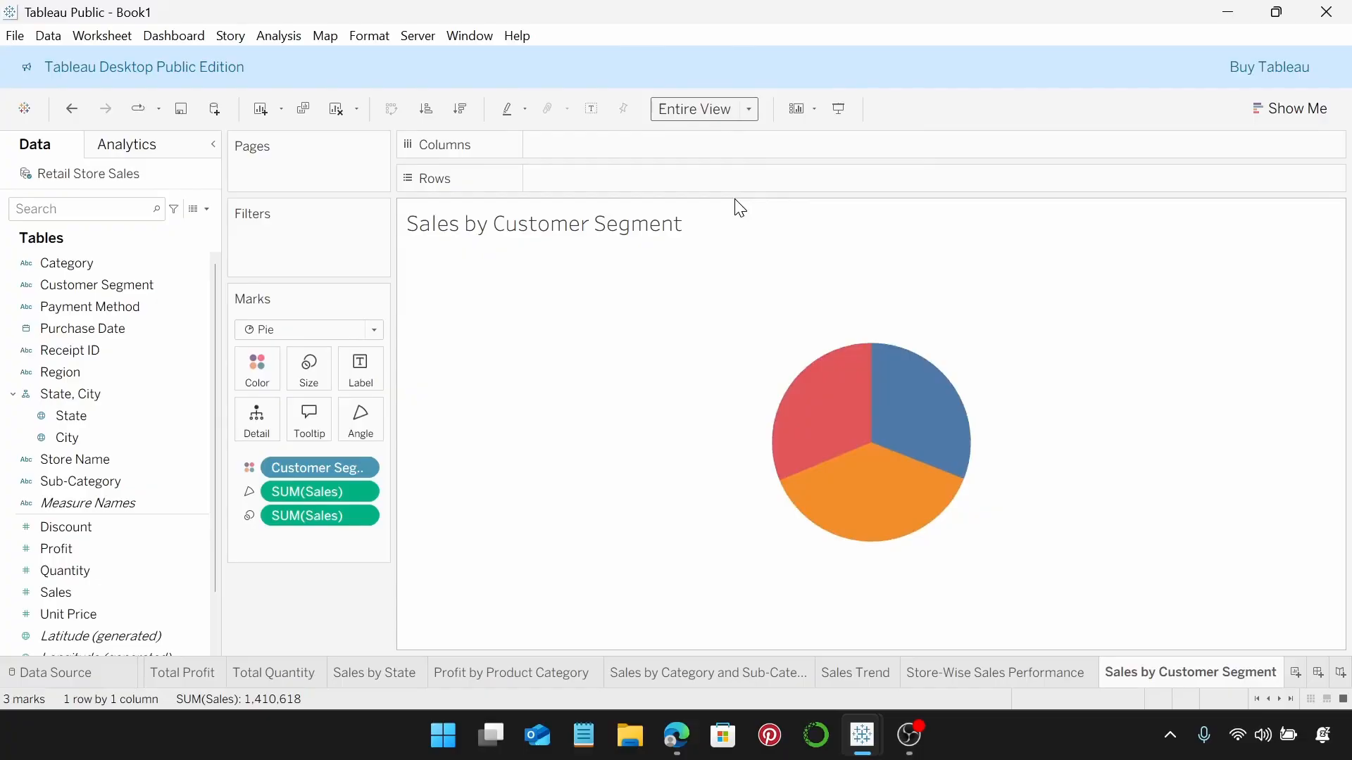
Step: Format the sheet title as Tableau Semibold, size 9, white and centered
{"action": "double_click", "coordinate": [652, 237]}
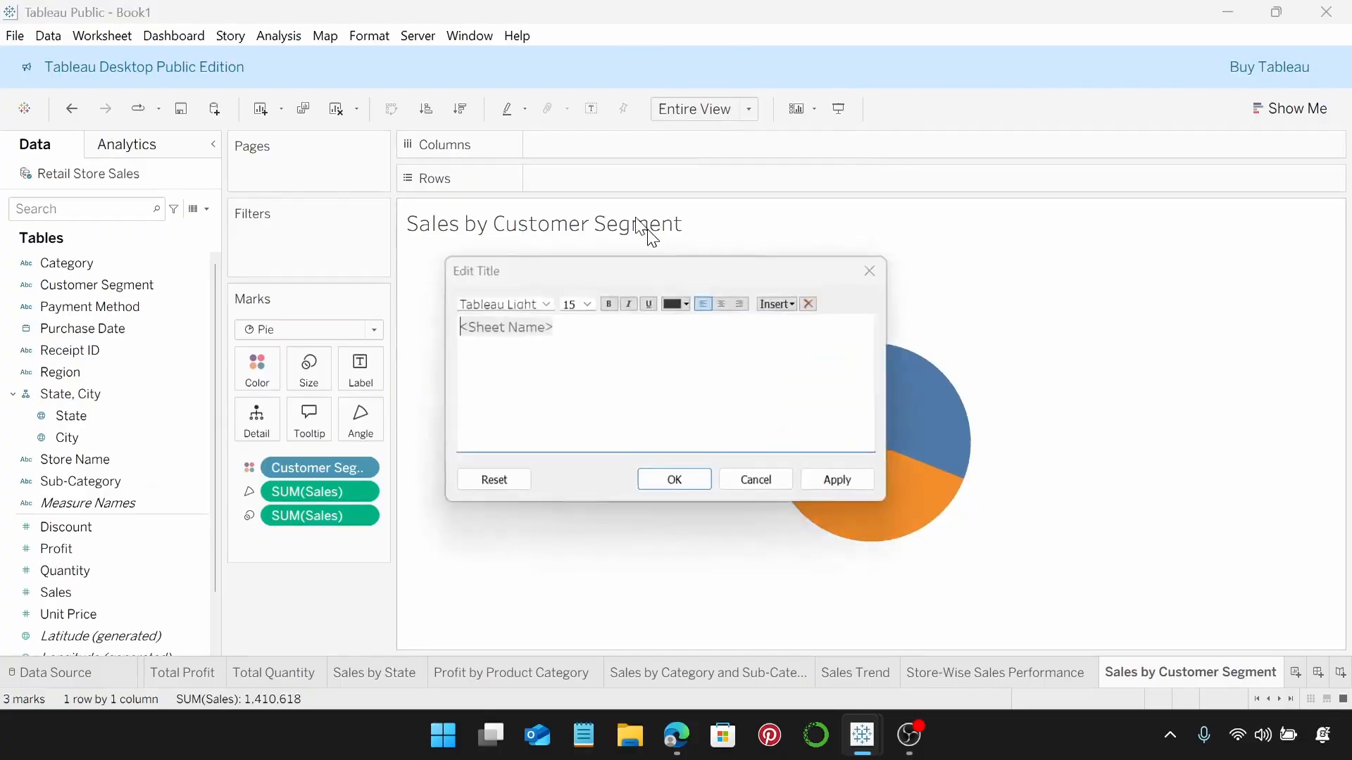
{"action": "left_click_drag", "start_coordinate": [574, 328], "coordinate": [461, 327]}
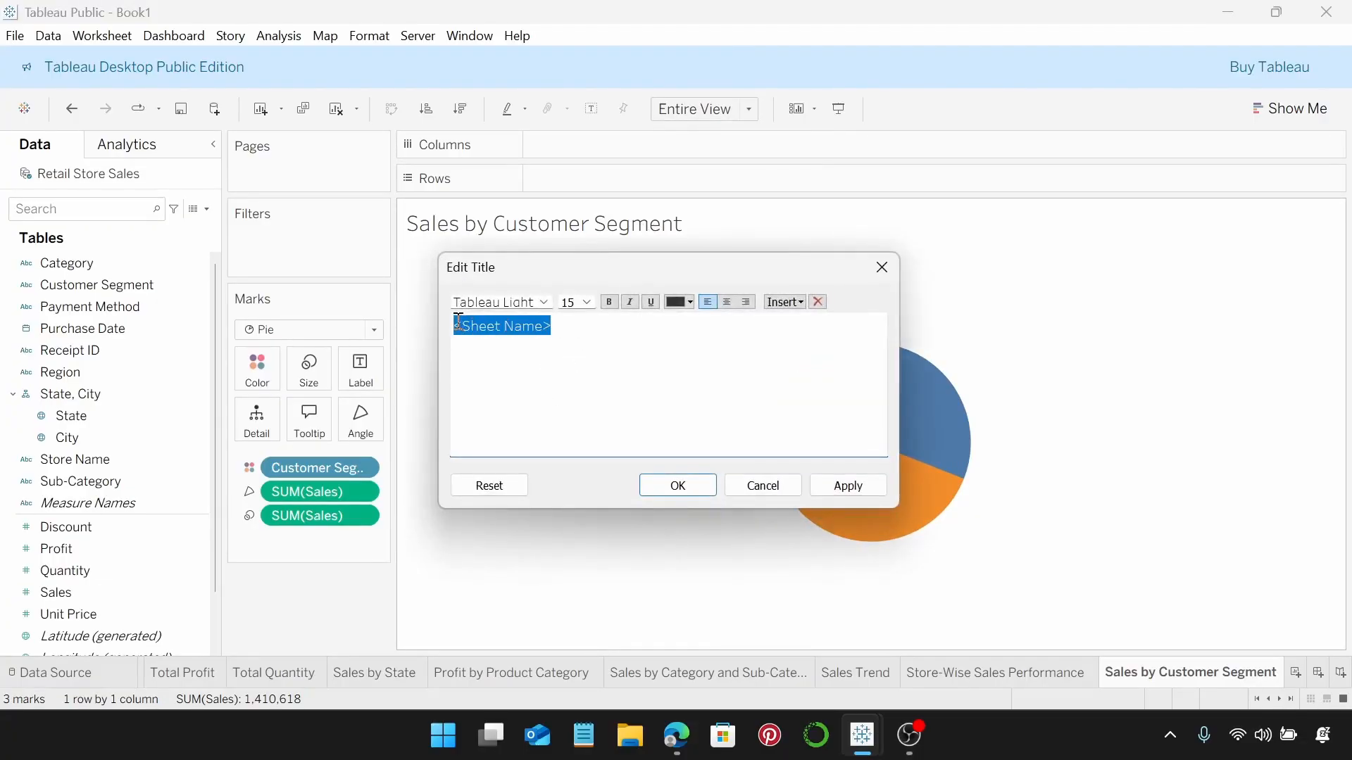
{"action": "left_click_drag", "start_coordinate": [557, 333], "coordinate": [449, 329]}
{"action": "left_click", "coordinate": [544, 302]}
{"action": "left_click", "coordinate": [546, 407]}
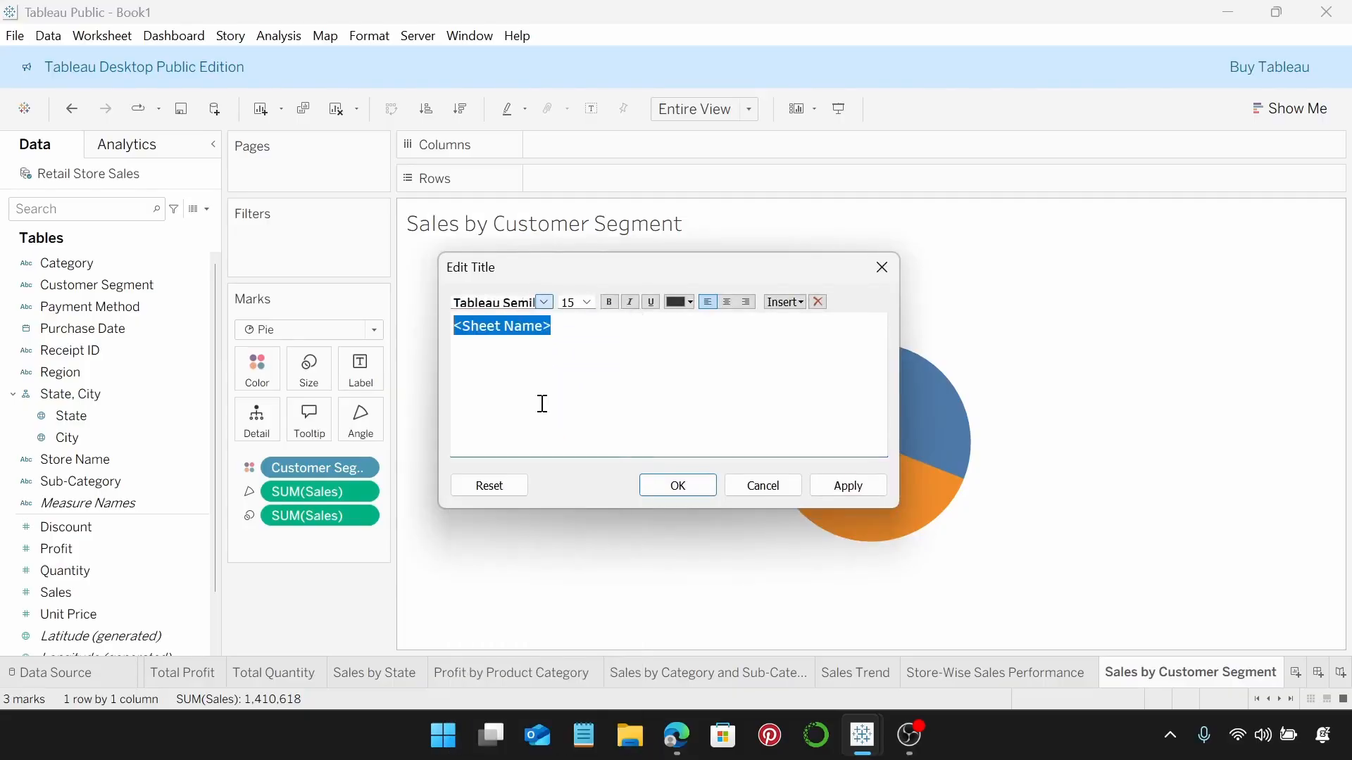
{"action": "left_click", "coordinate": [586, 303]}
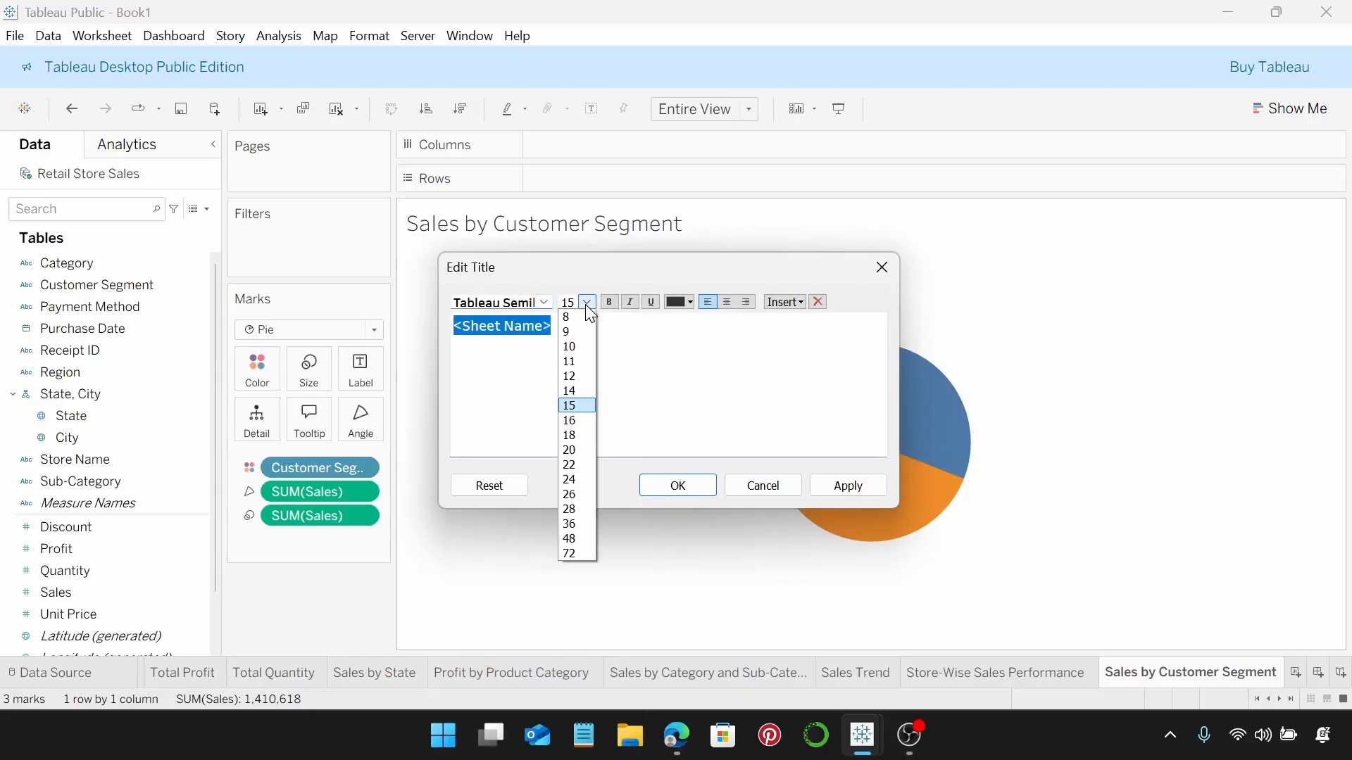
{"action": "left_click", "coordinate": [584, 332]}
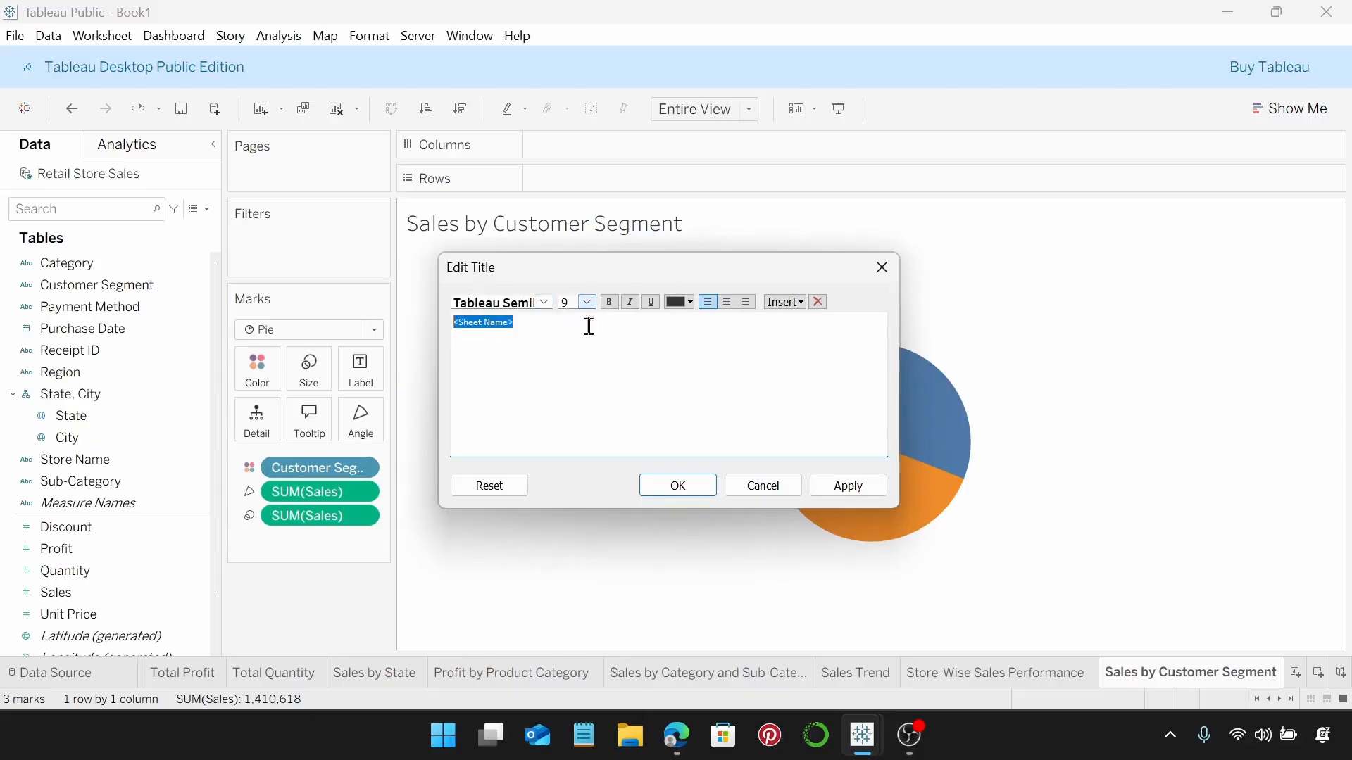
{"action": "left_click", "coordinate": [691, 304]}
{"action": "left_click", "coordinate": [694, 316]}
{"action": "left_click", "coordinate": [731, 310]}
{"action": "left_click", "coordinate": [687, 487]}
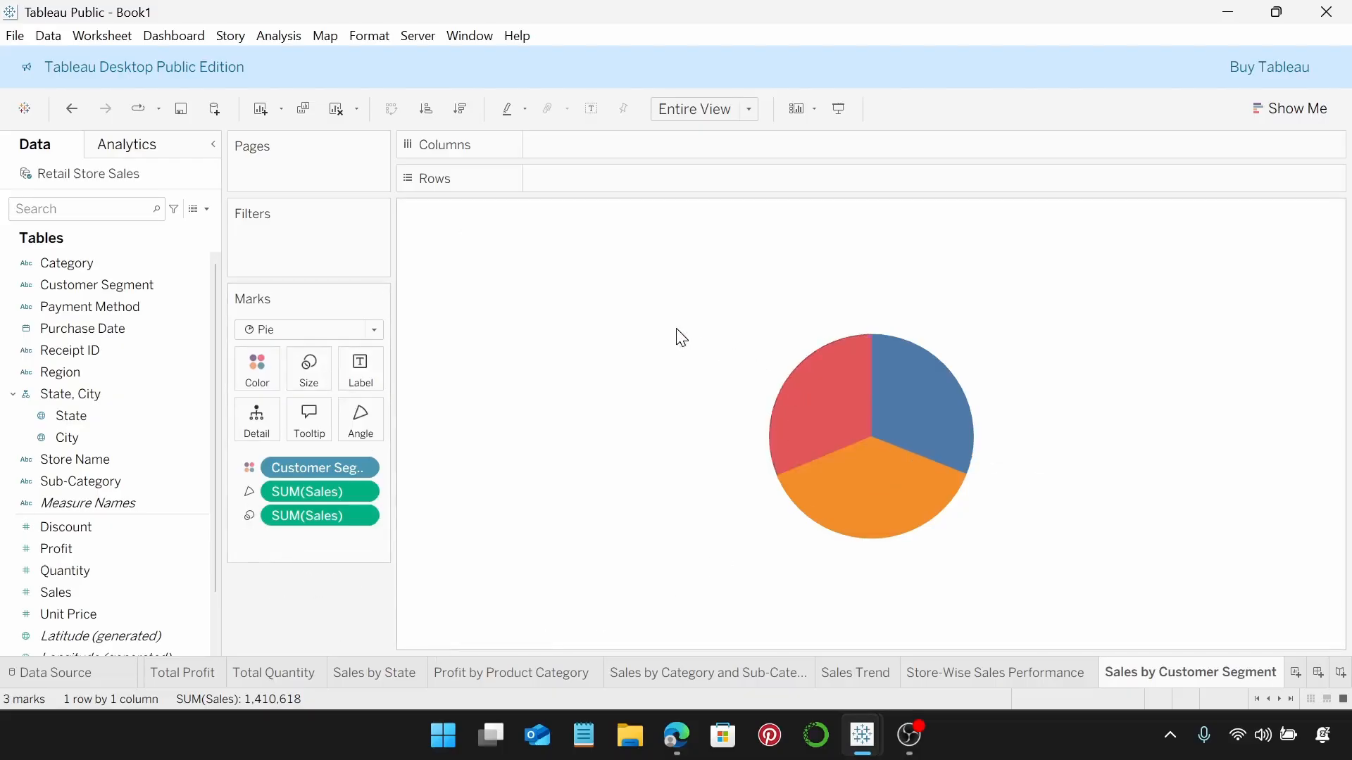
Step: Label the pie slices with Customer Segment and the sum of Sales
{"action": "mouse_move", "coordinate": [857, 454]}
{"action": "mouse_move", "coordinate": [847, 415]}
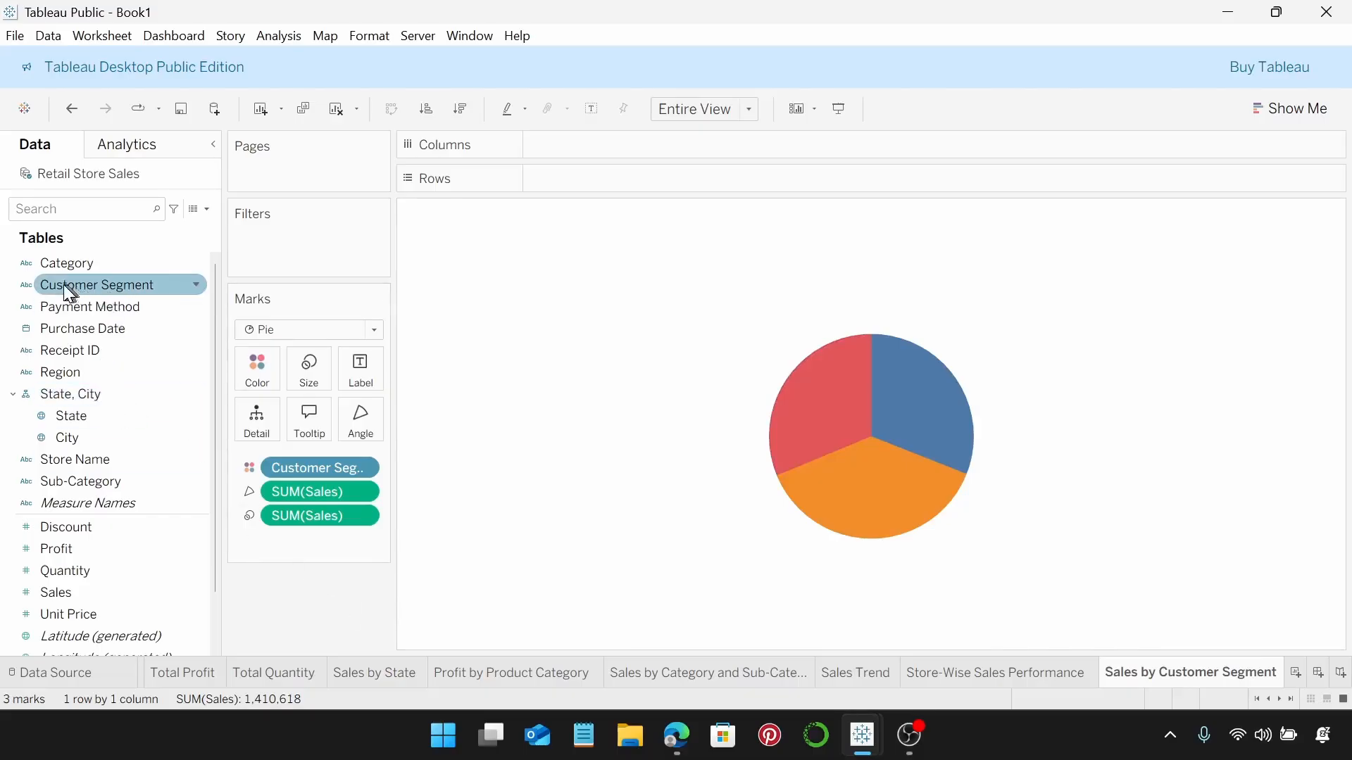
{"action": "left_click_drag", "start_coordinate": [69, 292], "coordinate": [357, 370]}
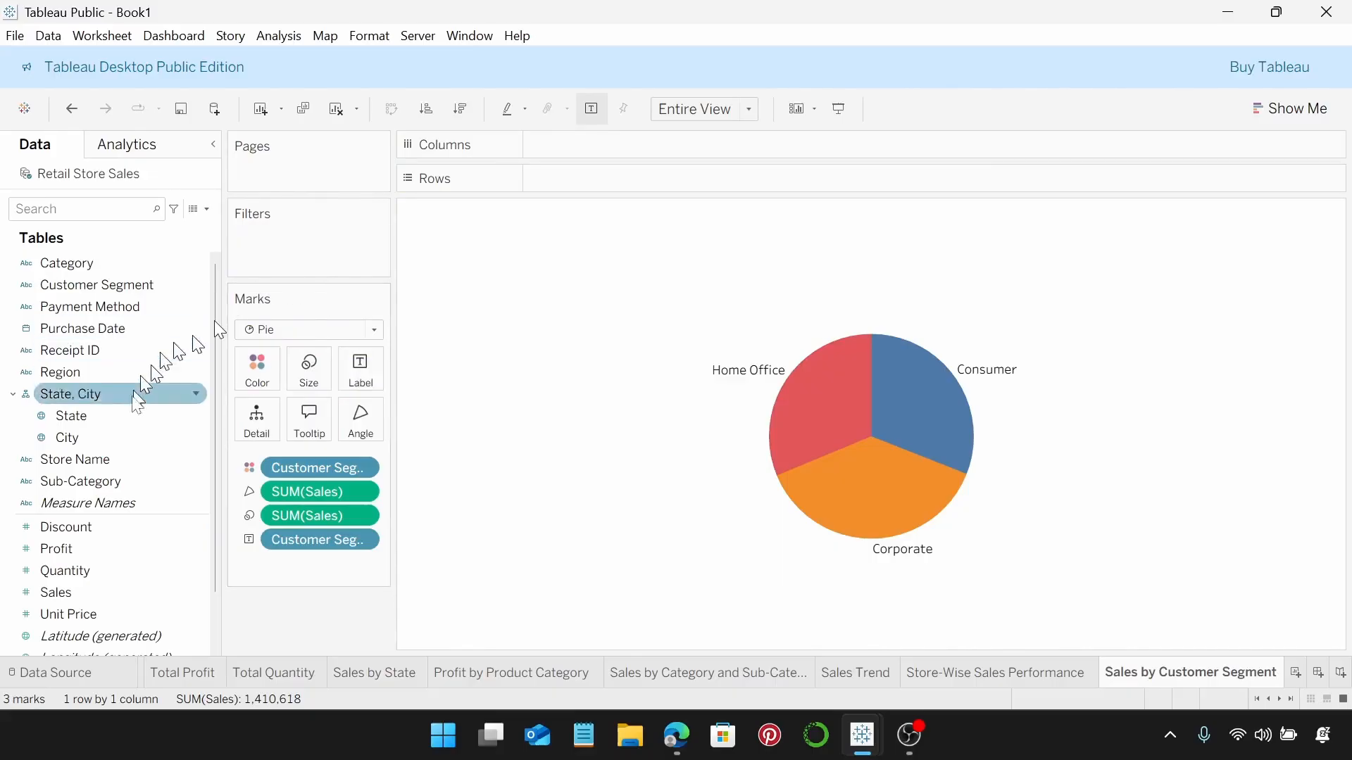
{"action": "left_click_drag", "start_coordinate": [81, 594], "coordinate": [350, 376]}
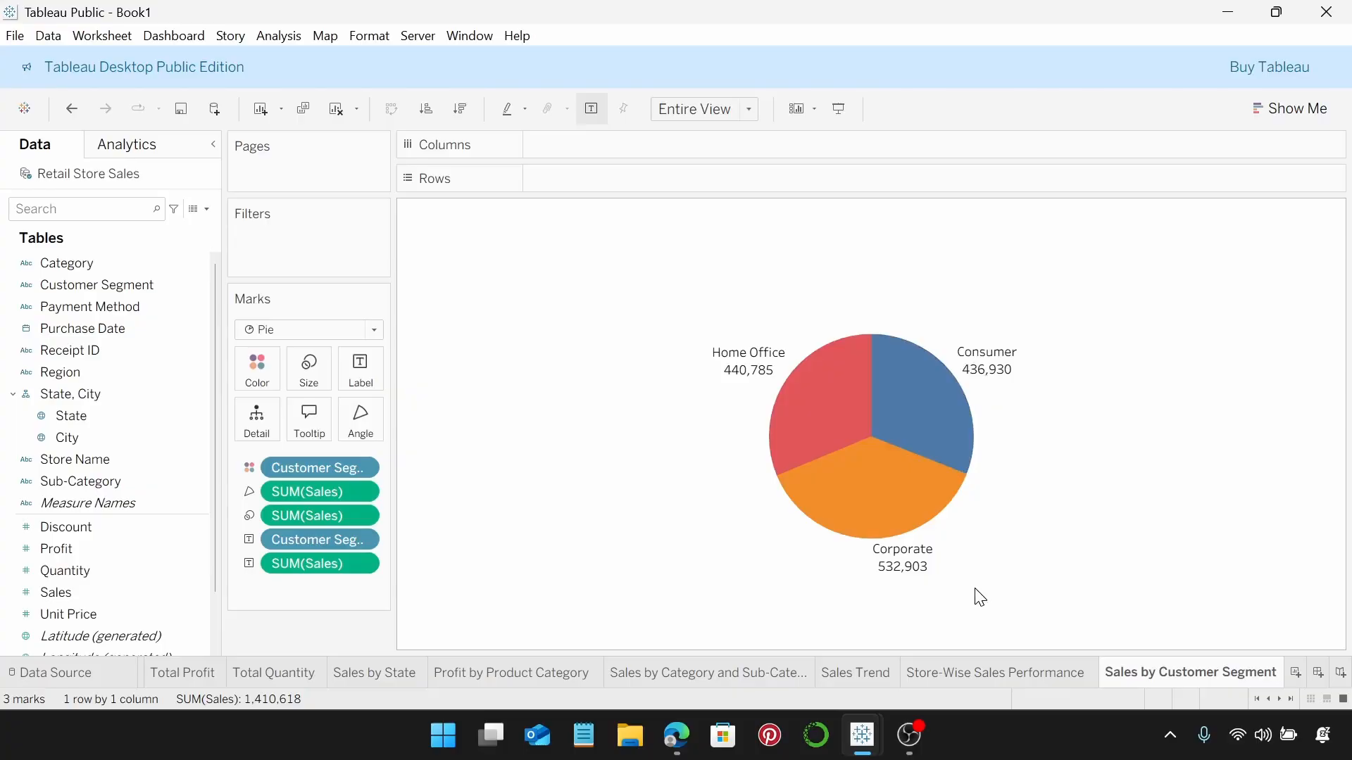
Step: Recolor the Customer Segment slices, using custom gold #d29f22 for Consumer and the custom dark maroon for Corporate
{"action": "left_click", "coordinate": [257, 369]}
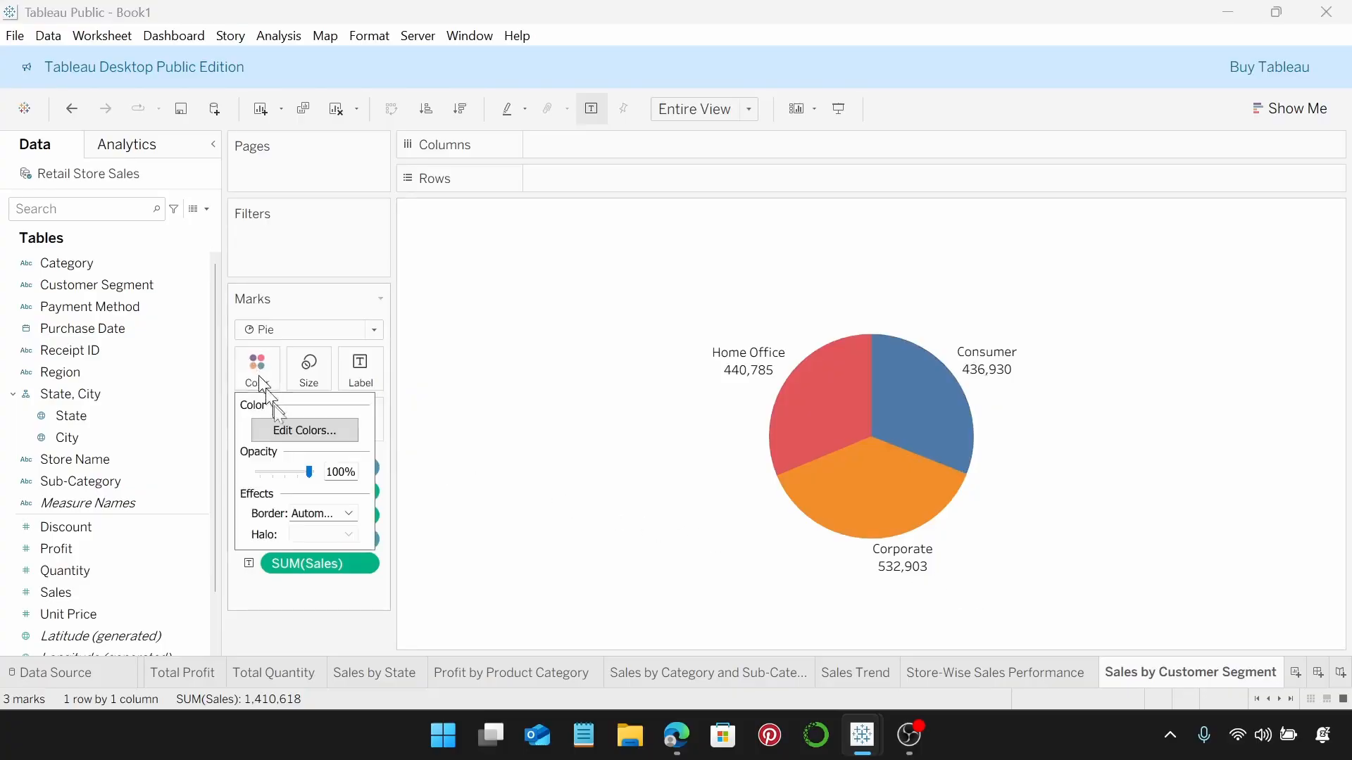
{"action": "left_click", "coordinate": [290, 431]}
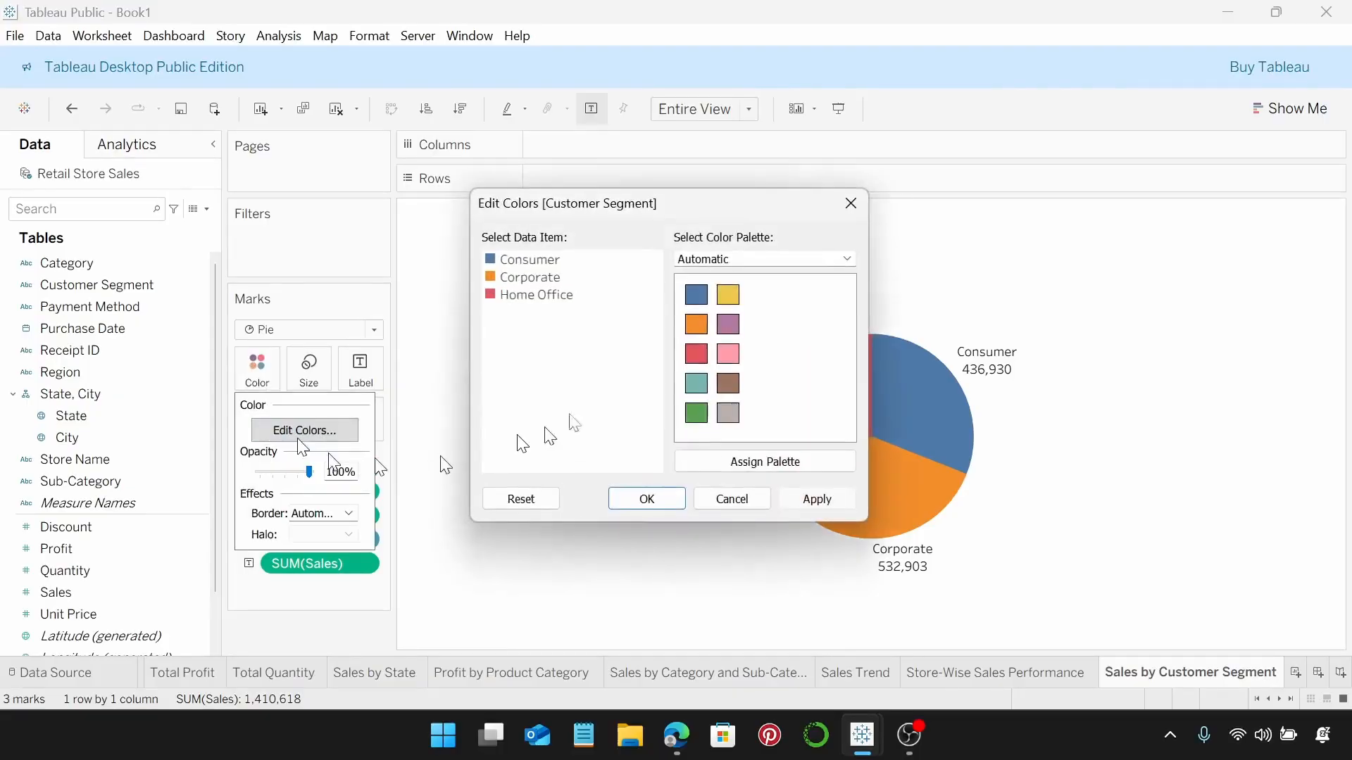
{"action": "double_click", "coordinate": [488, 260]}
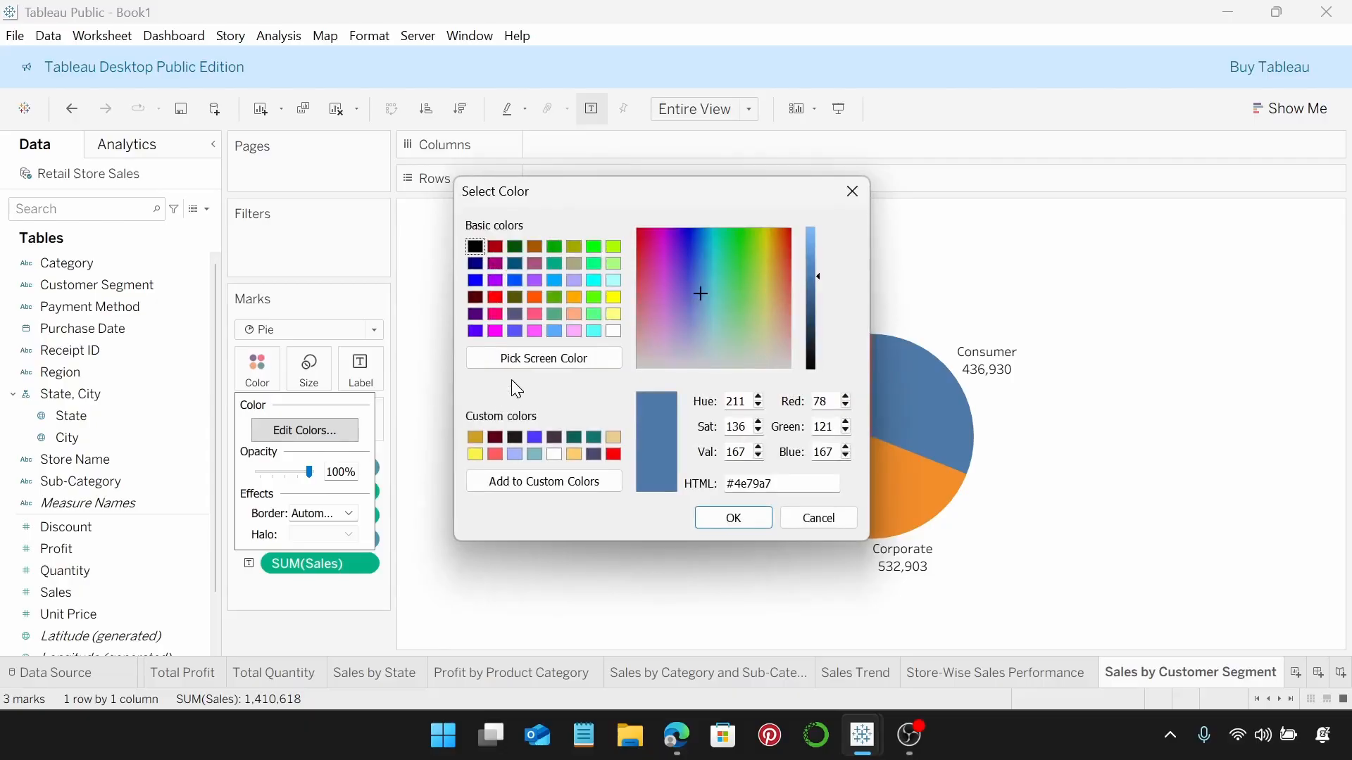
{"action": "left_click", "coordinate": [476, 437]}
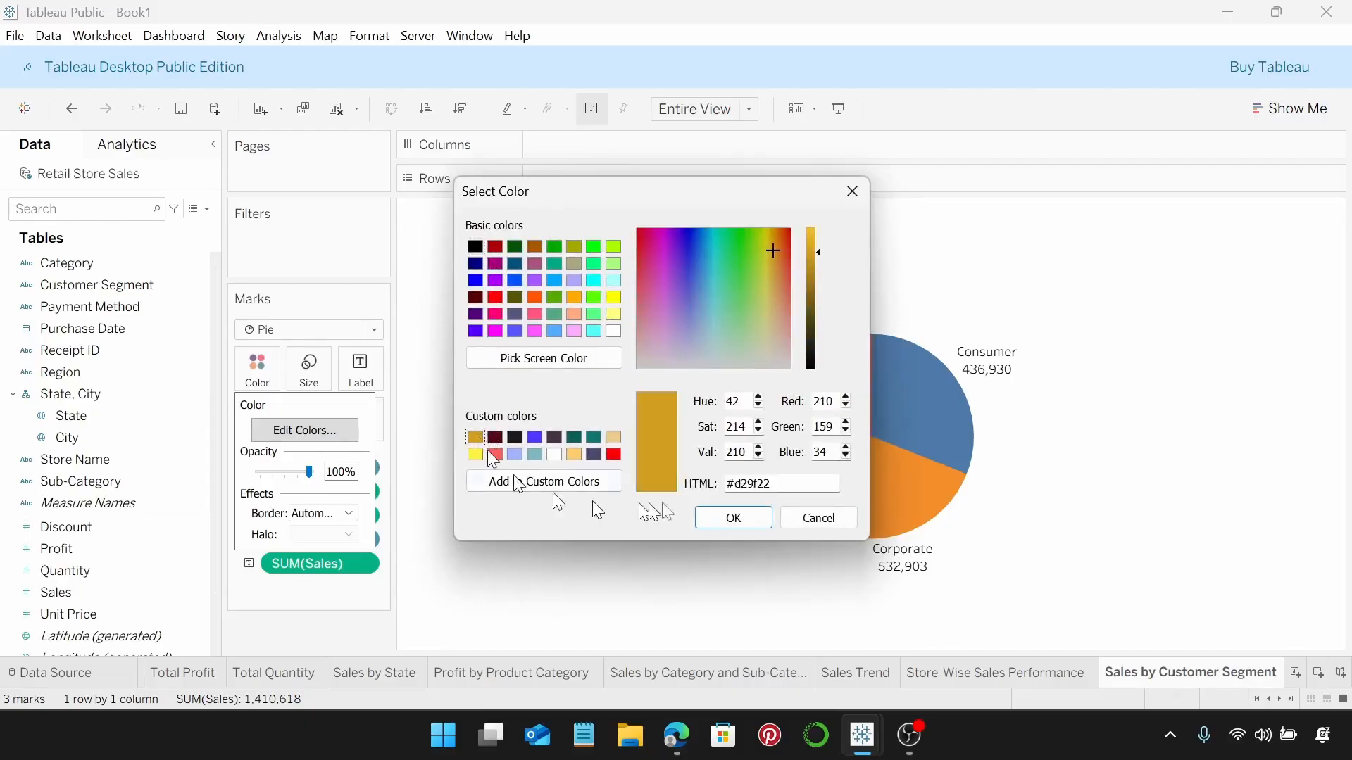
{"action": "left_click", "coordinate": [720, 516]}
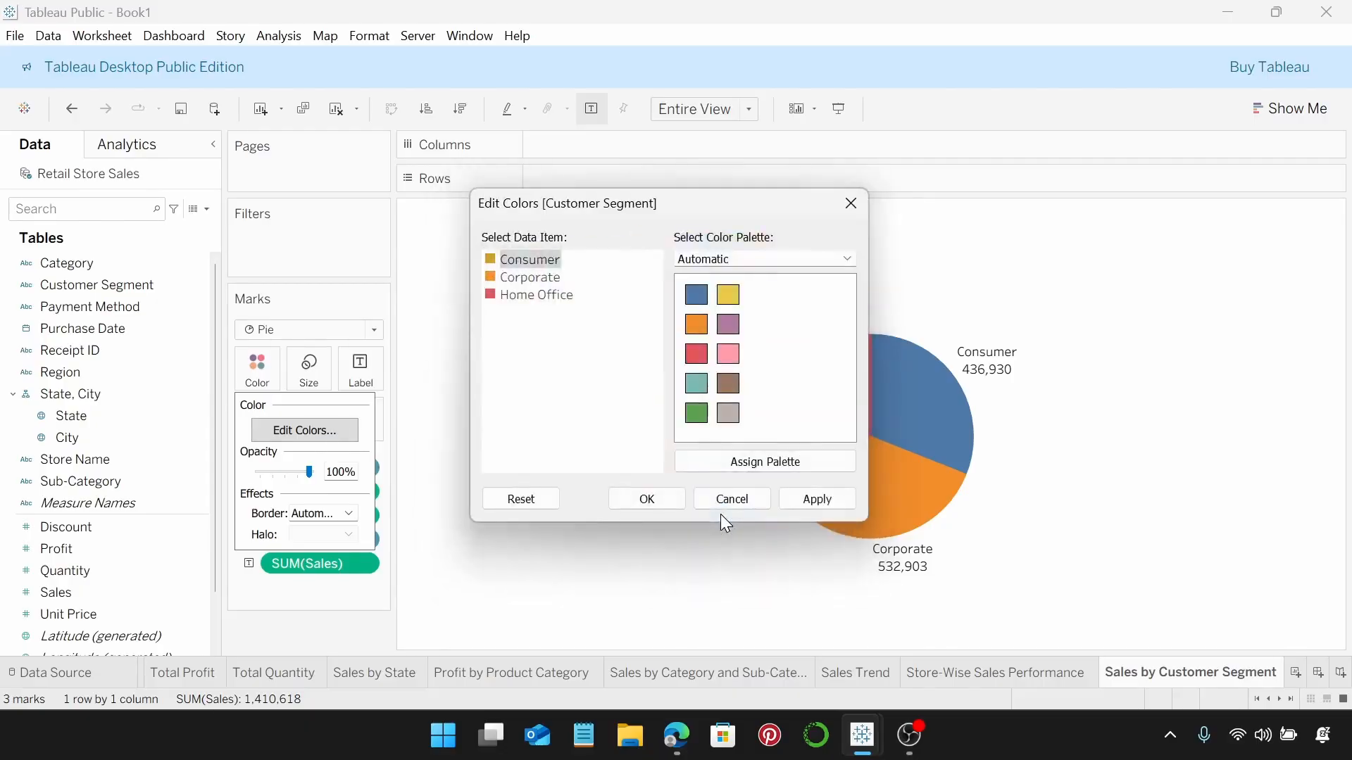
{"action": "double_click", "coordinate": [491, 278]}
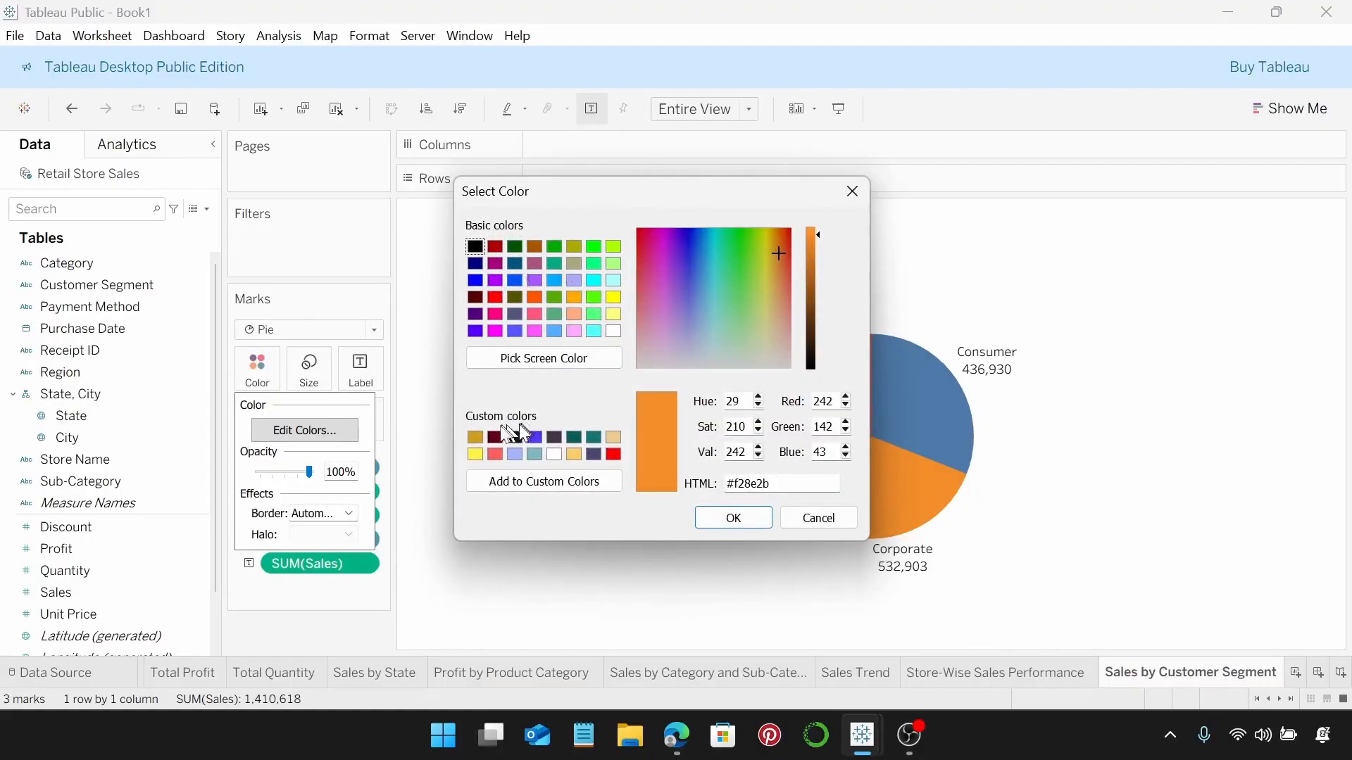
{"action": "left_click", "coordinate": [496, 438]}
{"action": "left_click", "coordinate": [717, 522]}
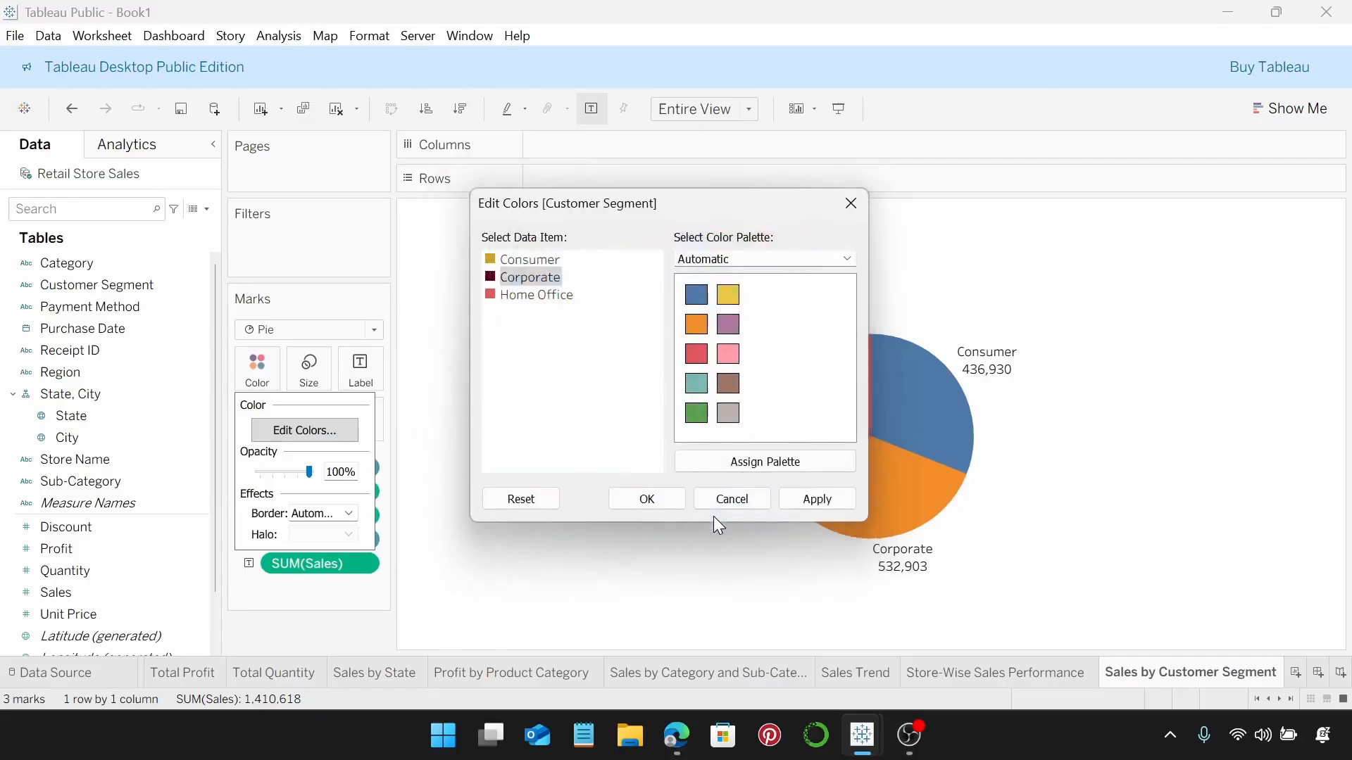
Step: Set the Home Office slice color to #1fa2a3 and apply the edited Customer Segment colors
{"action": "left_click", "coordinate": [494, 301]}
{"action": "double_click", "coordinate": [495, 301]}
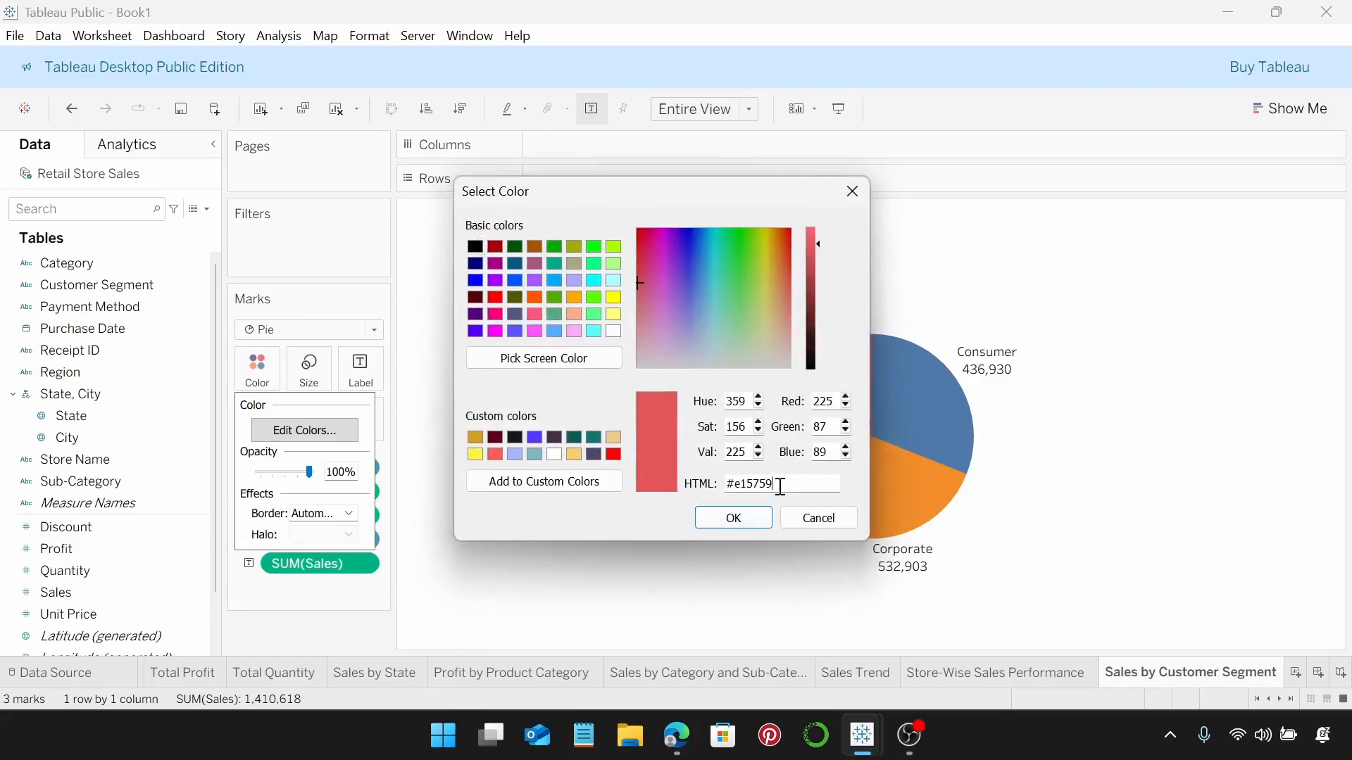
{"action": "key", "text": "BackSpace"}
{"action": "key", "text": "BackSpace"}
{"action": "key", "text": "BackSpace"}
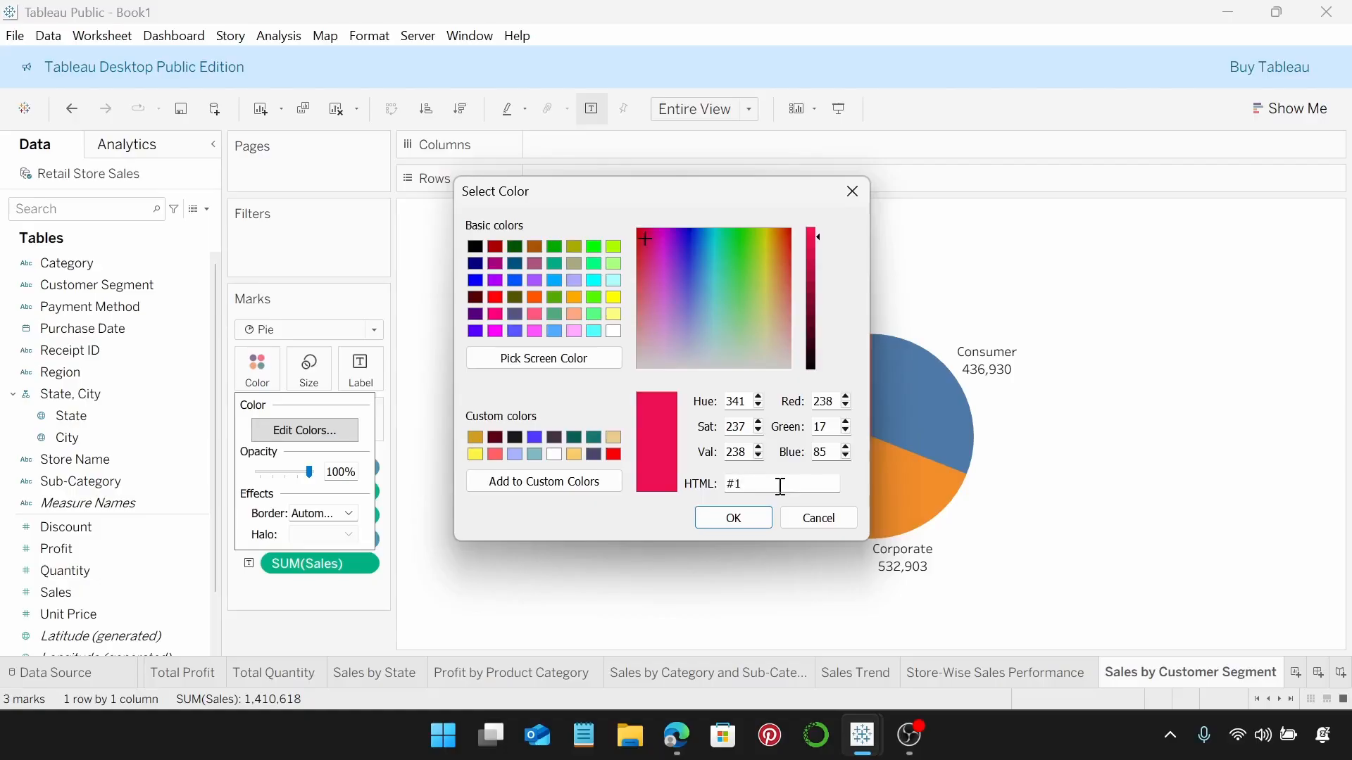
{"action": "type", "text": "fa2"}
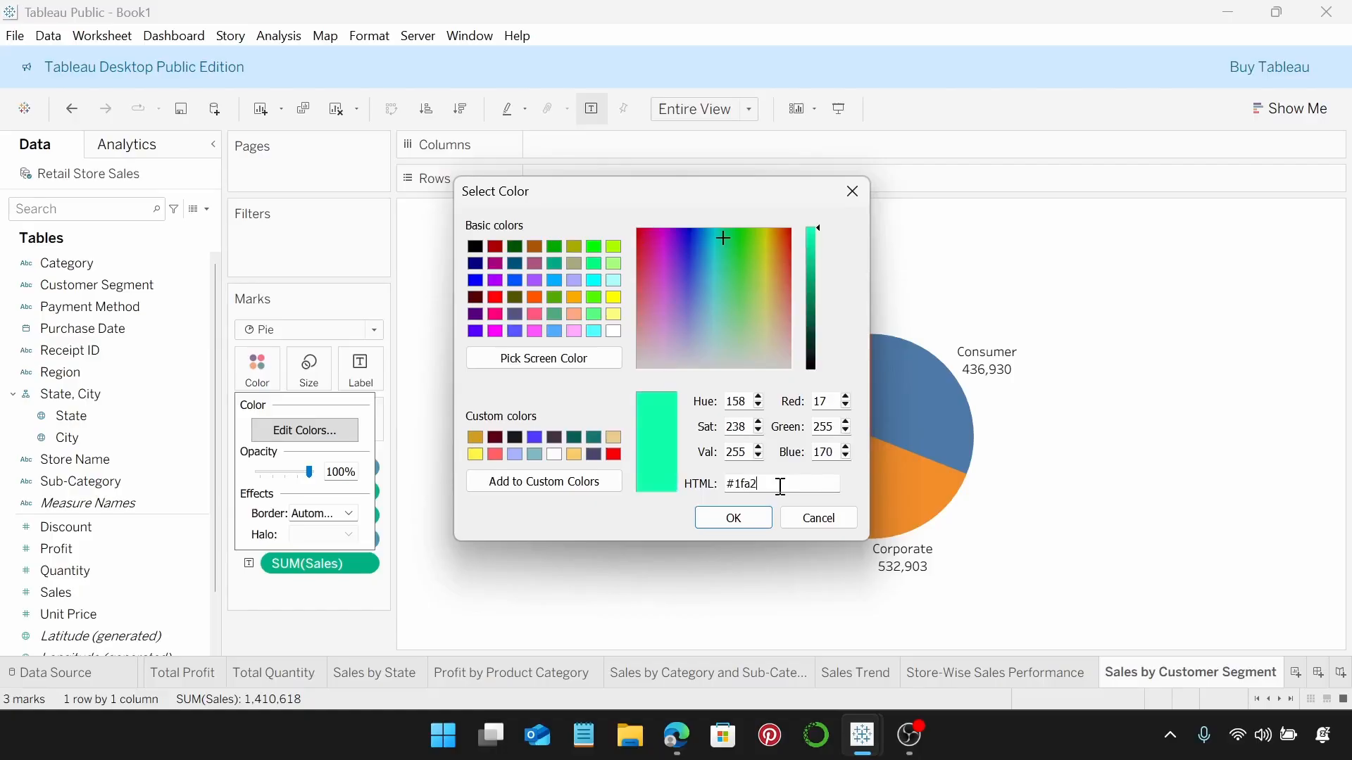
{"action": "type", "text": "a3"}
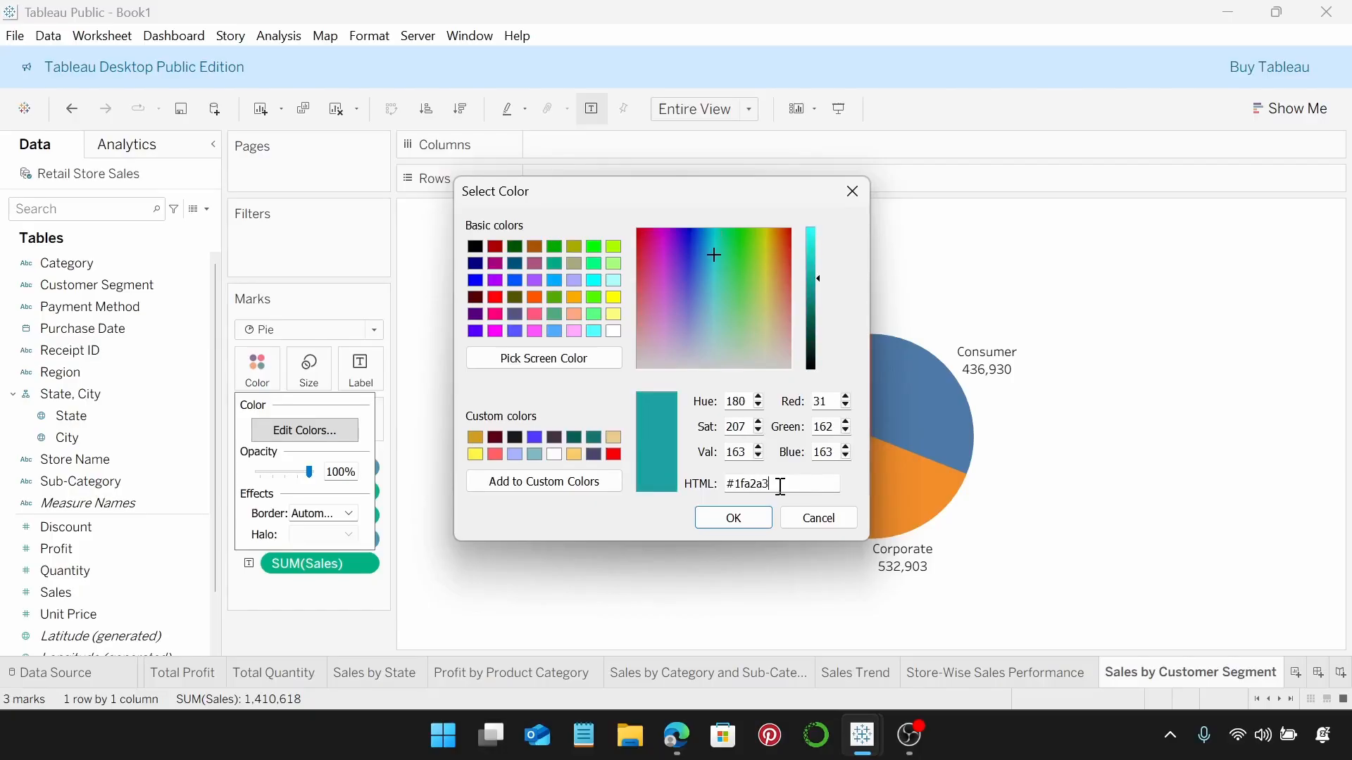
{"action": "left_click", "coordinate": [761, 518]}
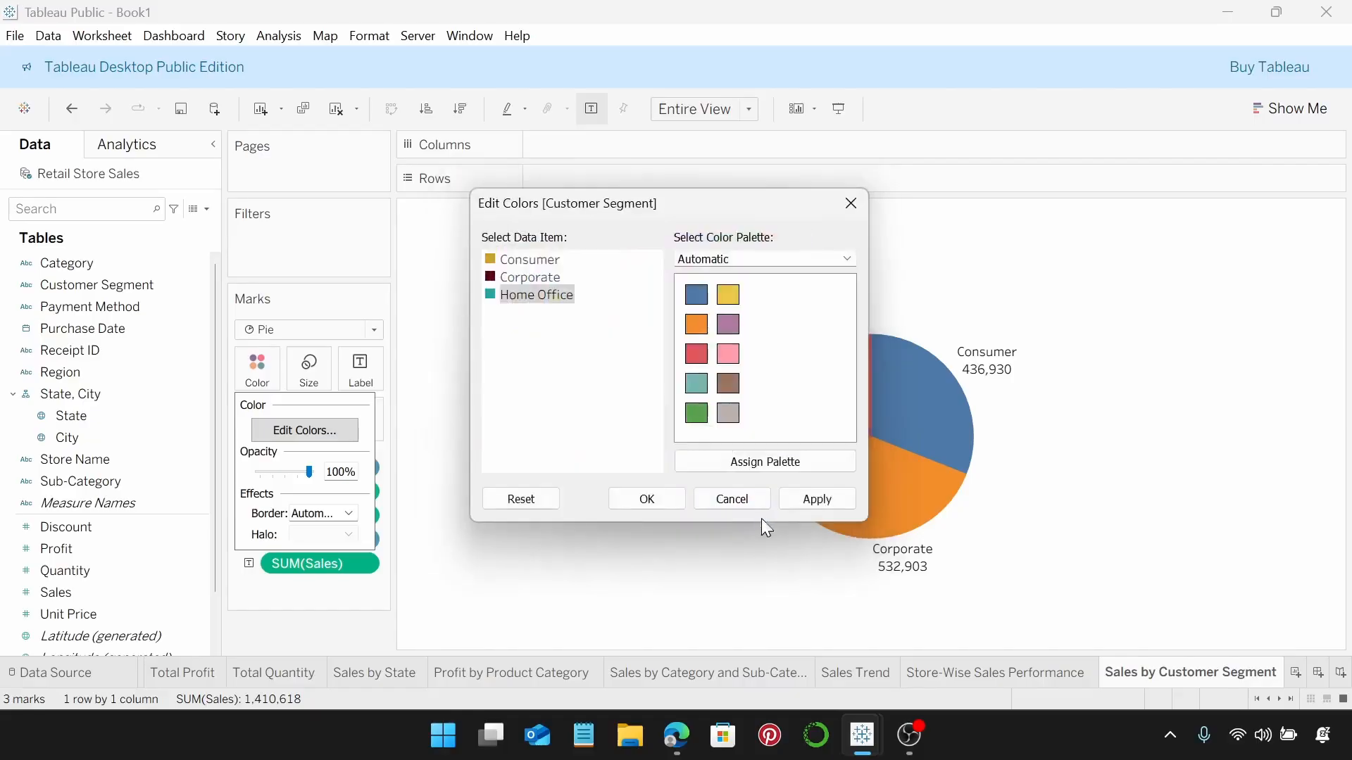
{"action": "left_click", "coordinate": [824, 500]}
{"action": "left_click", "coordinate": [655, 493]}
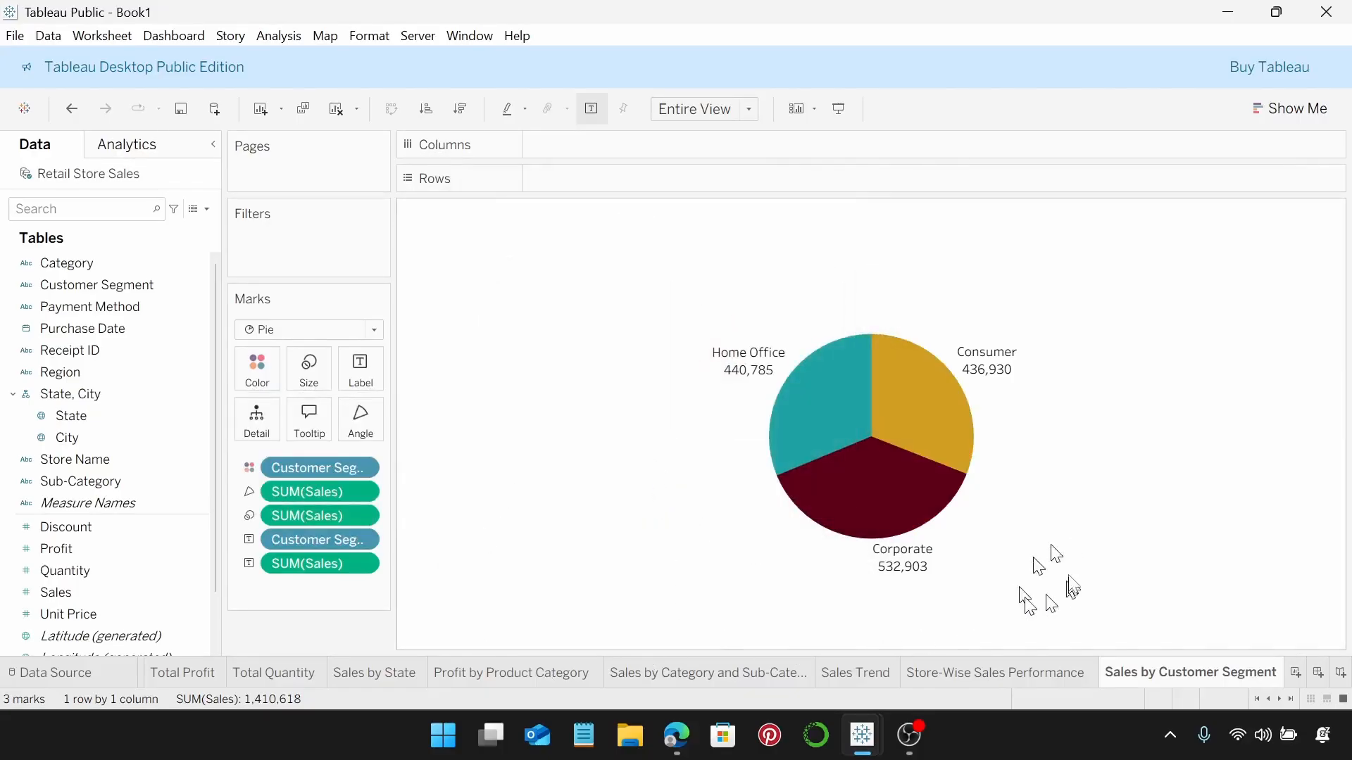
Step: Format the SUM(Sales) pie label numbers as Currency (Custom) with 0 decimal places
{"action": "mouse_move", "coordinate": [858, 379]}
{"action": "mouse_move", "coordinate": [986, 387]}
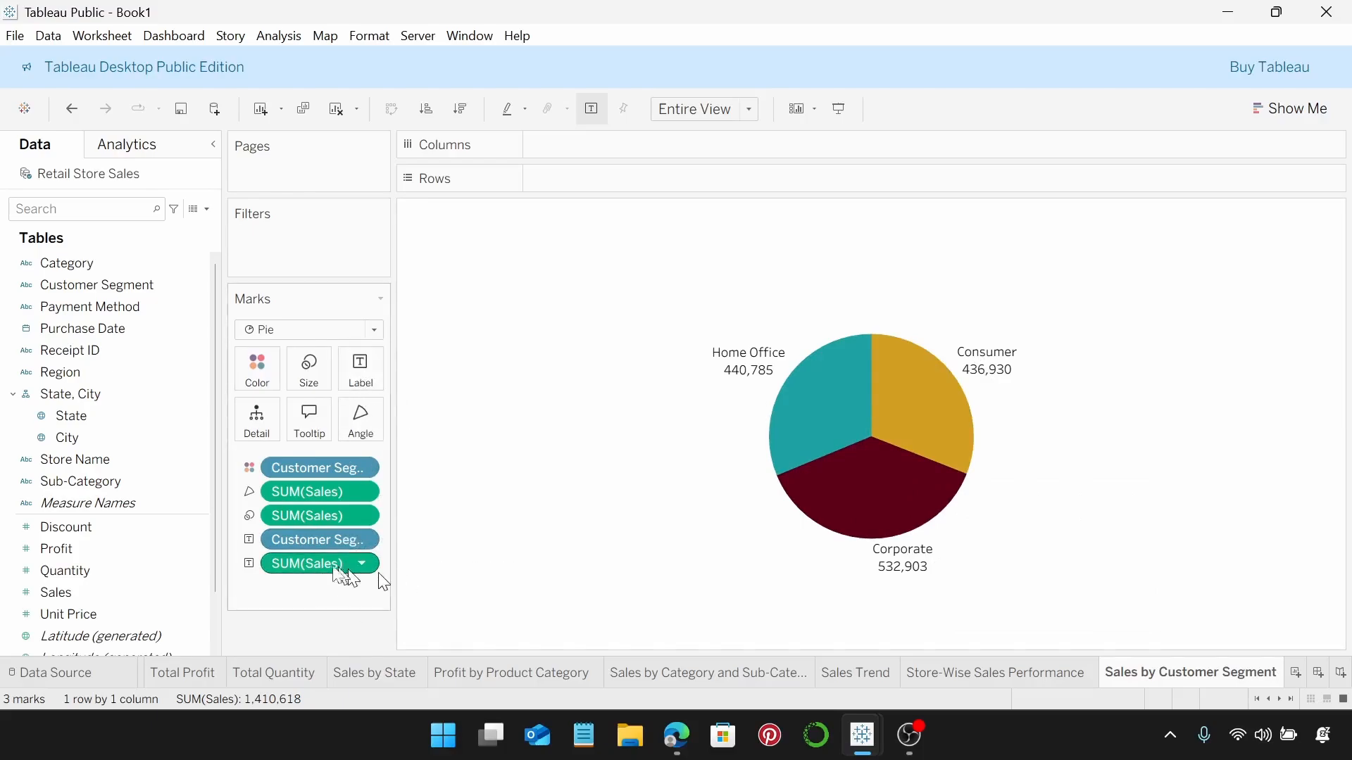
{"action": "right_click", "coordinate": [315, 576]}
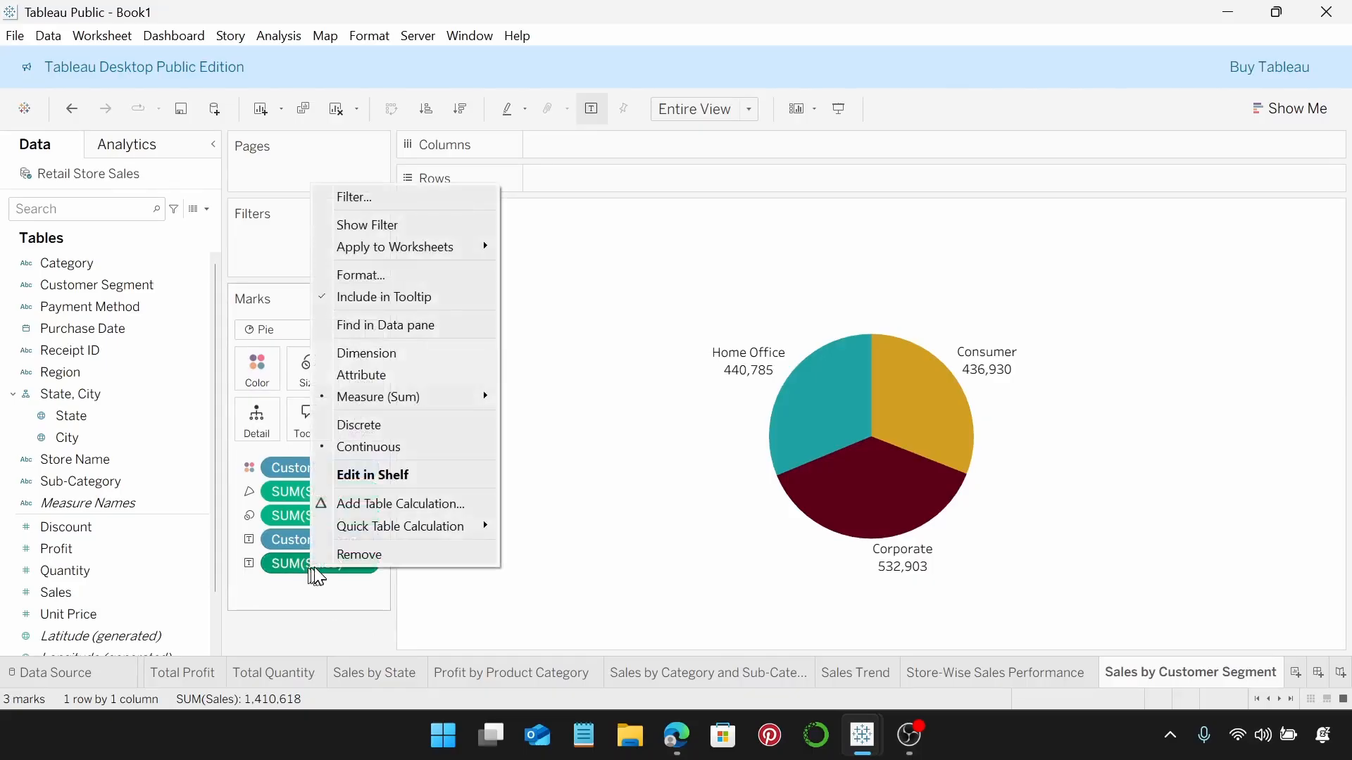
{"action": "left_click", "coordinate": [439, 277]}
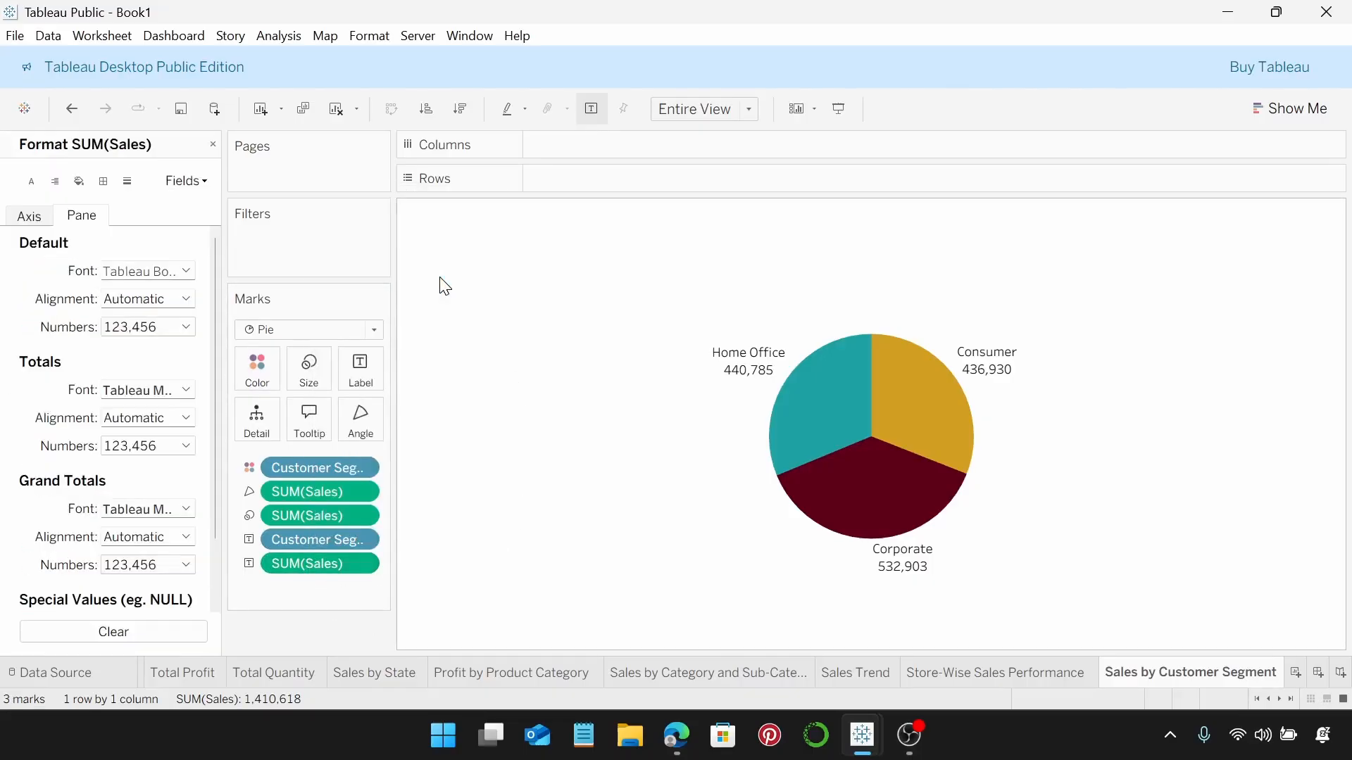
{"action": "left_click", "coordinate": [187, 326]}
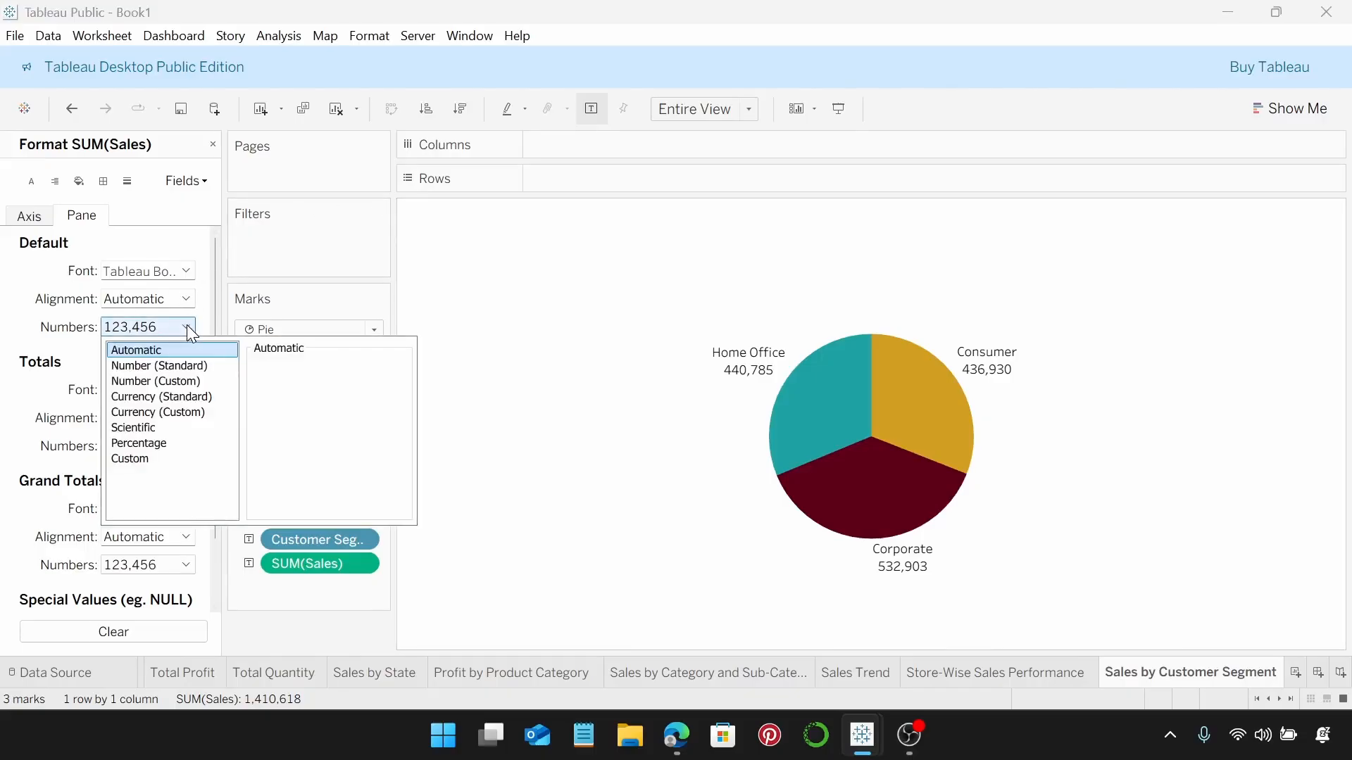
{"action": "left_click", "coordinate": [205, 416]}
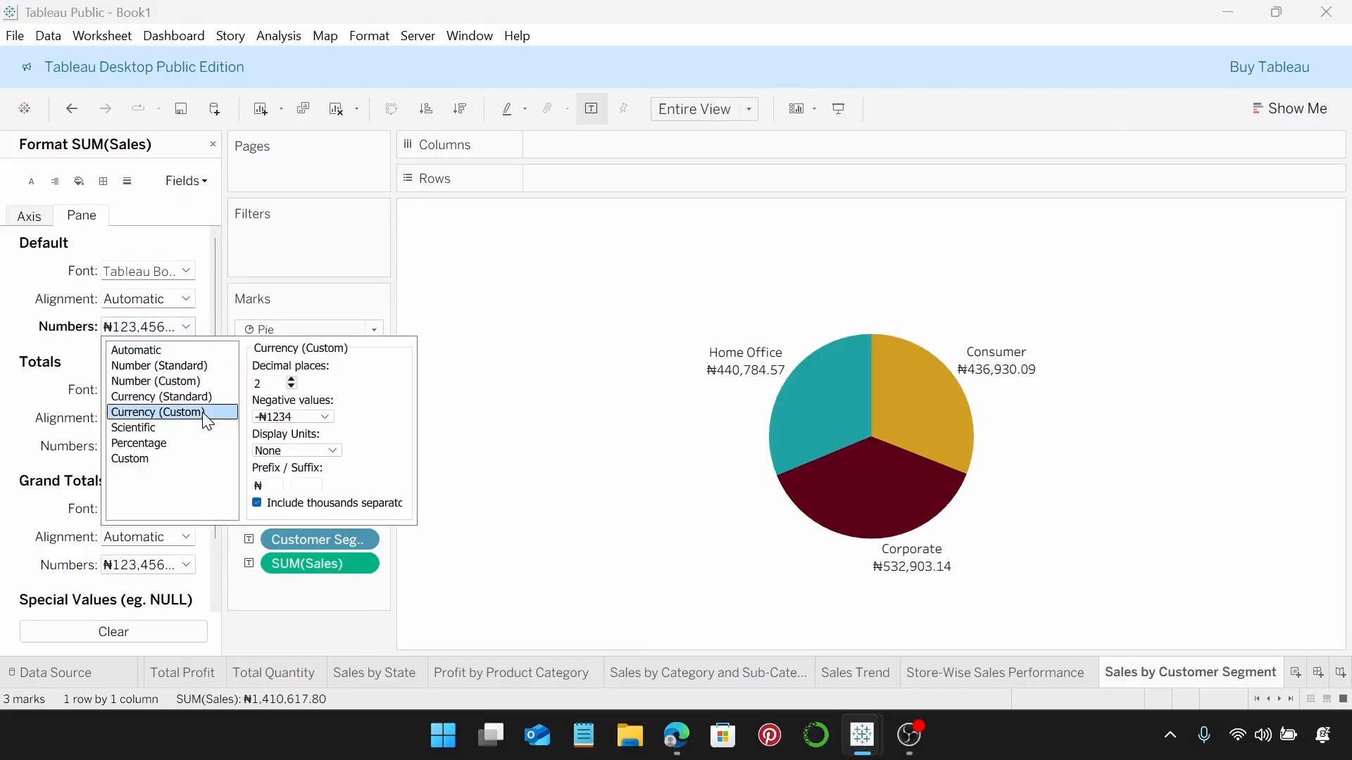
{"action": "left_click", "coordinate": [283, 385]}
{"action": "left_click", "coordinate": [291, 379]}
{"action": "left_click", "coordinate": [291, 379]}
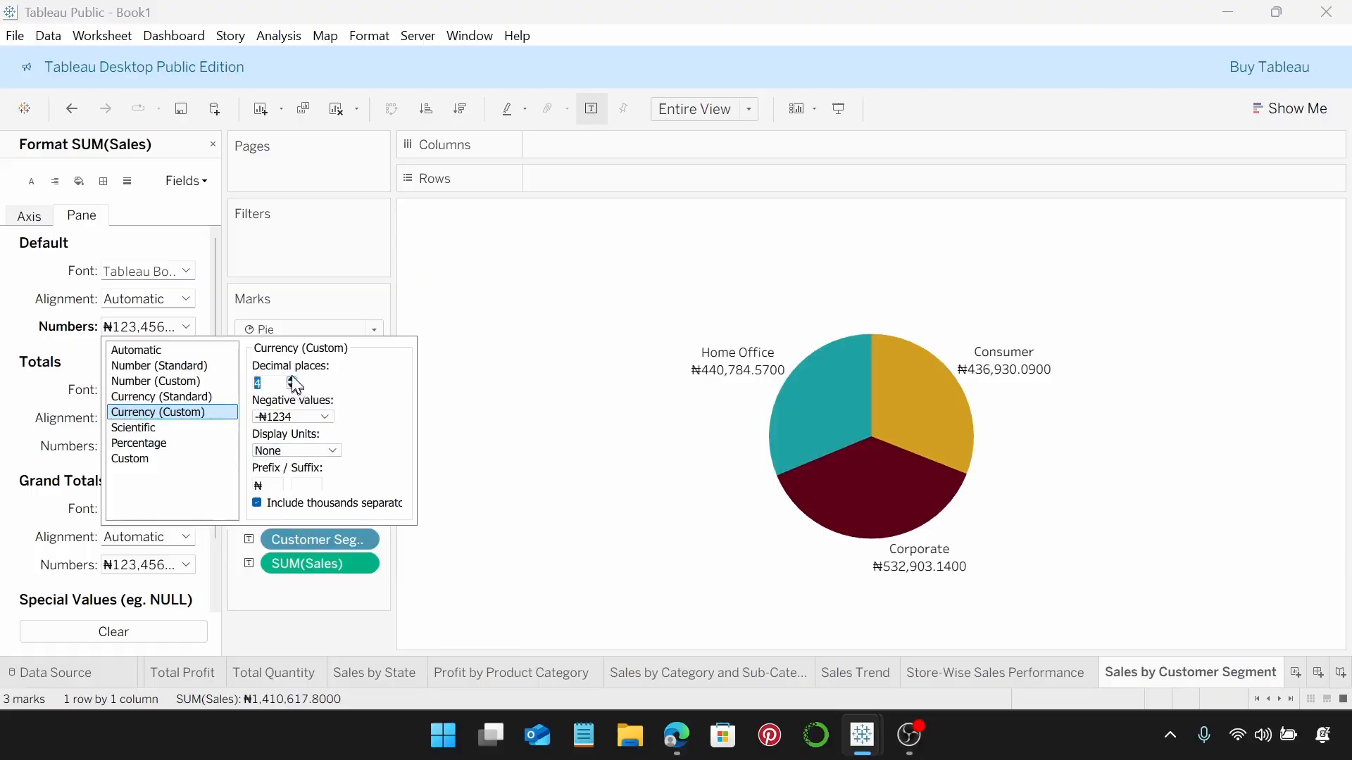
{"action": "left_click", "coordinate": [292, 387]}
{"action": "left_click", "coordinate": [292, 387]}
{"action": "left_click", "coordinate": [292, 386]}
{"action": "left_click", "coordinate": [292, 387]}
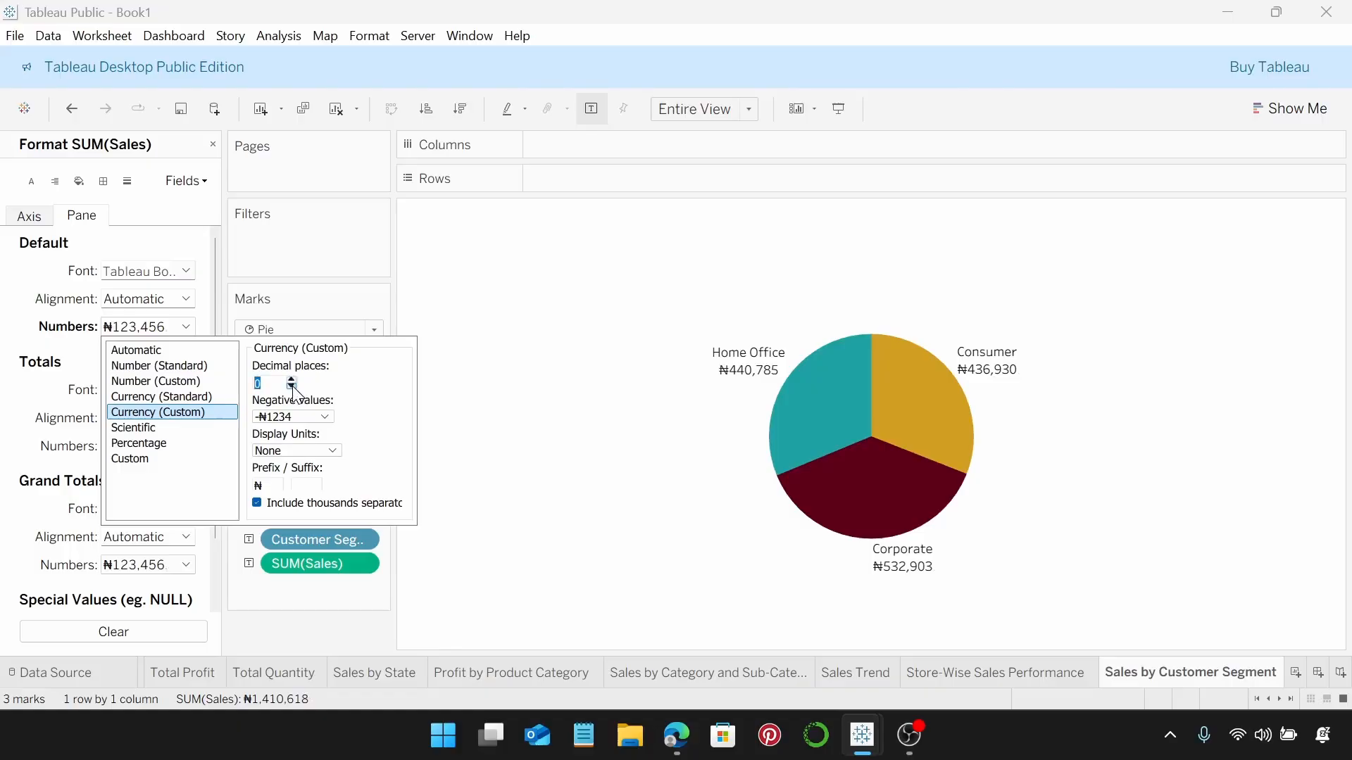
Step: Show the sales label values in Thousands (K) with a $ prefix
{"action": "left_click", "coordinate": [332, 452]}
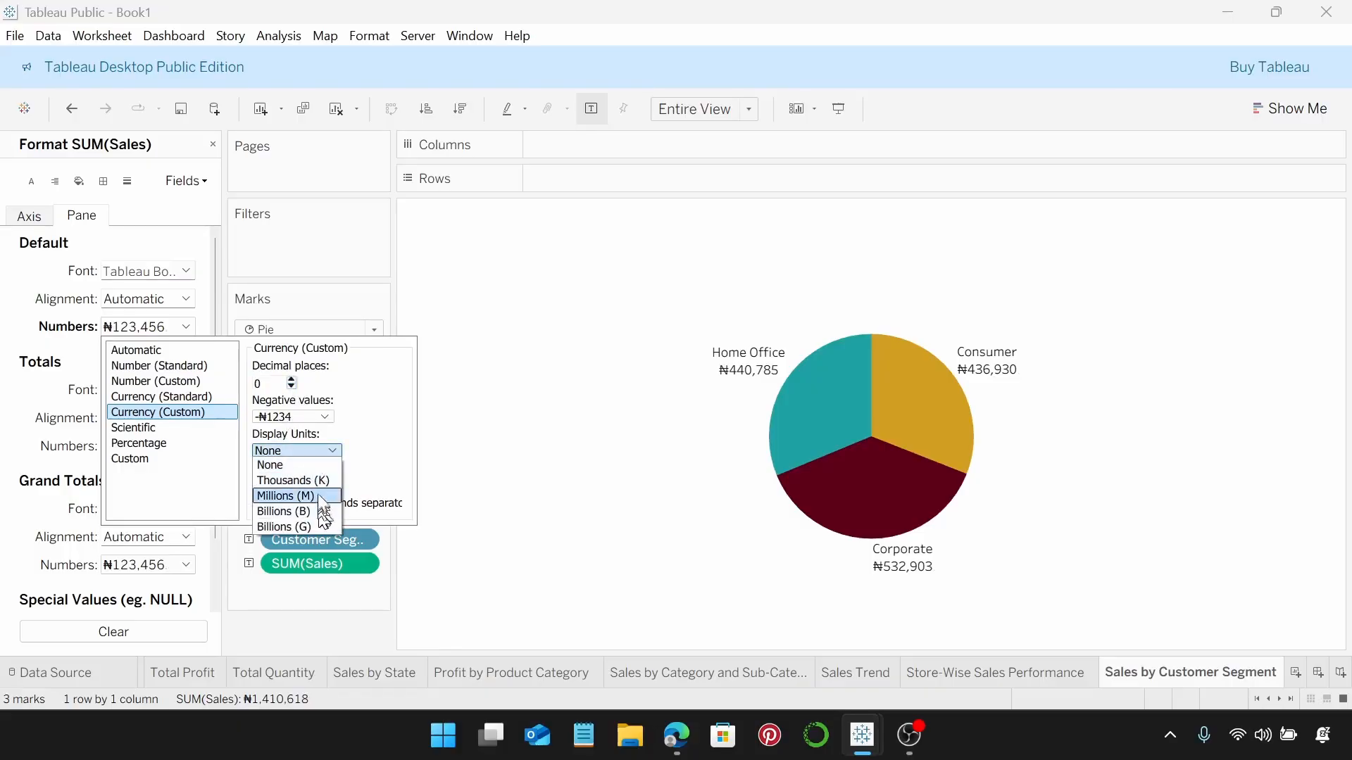
{"action": "left_click", "coordinate": [318, 486]}
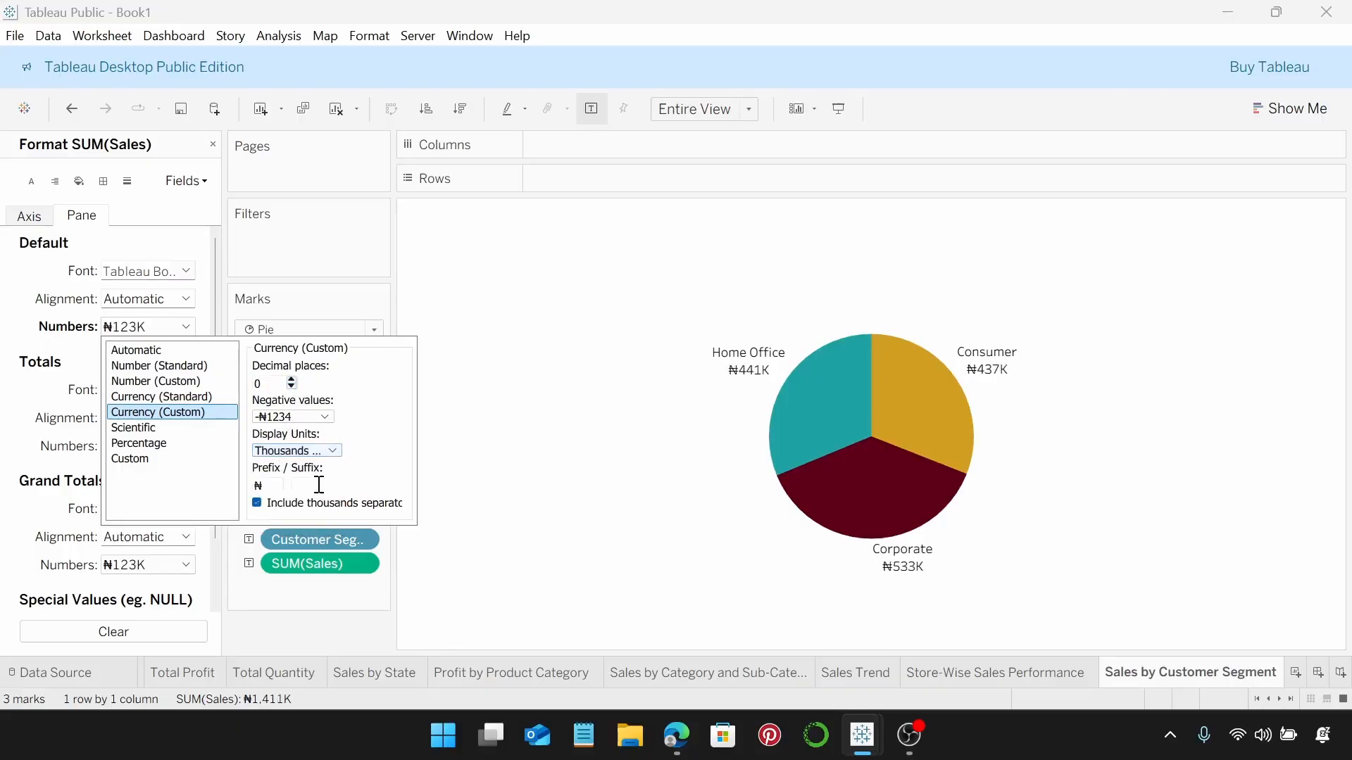
{"action": "left_click", "coordinate": [280, 486]}
{"action": "key", "text": "BackSpace"}
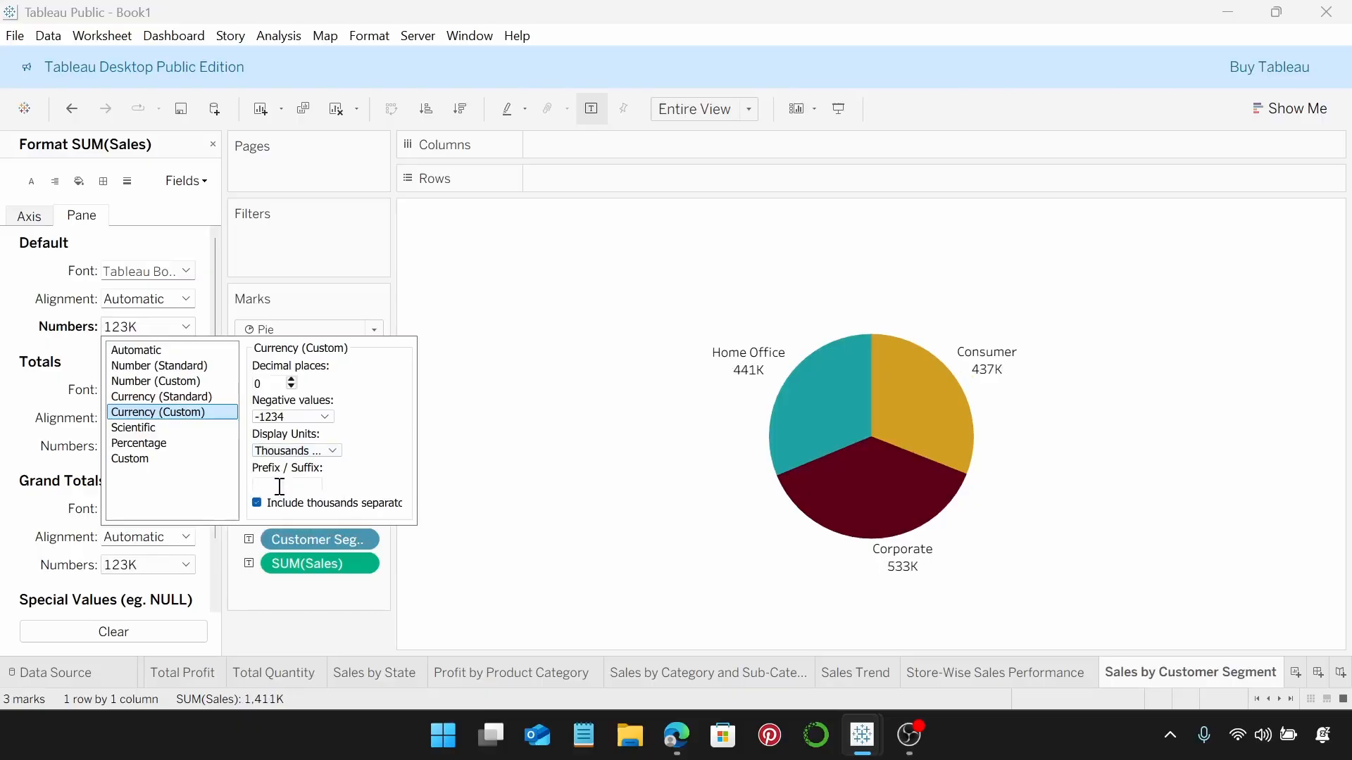
{"action": "type", "text": "$"}
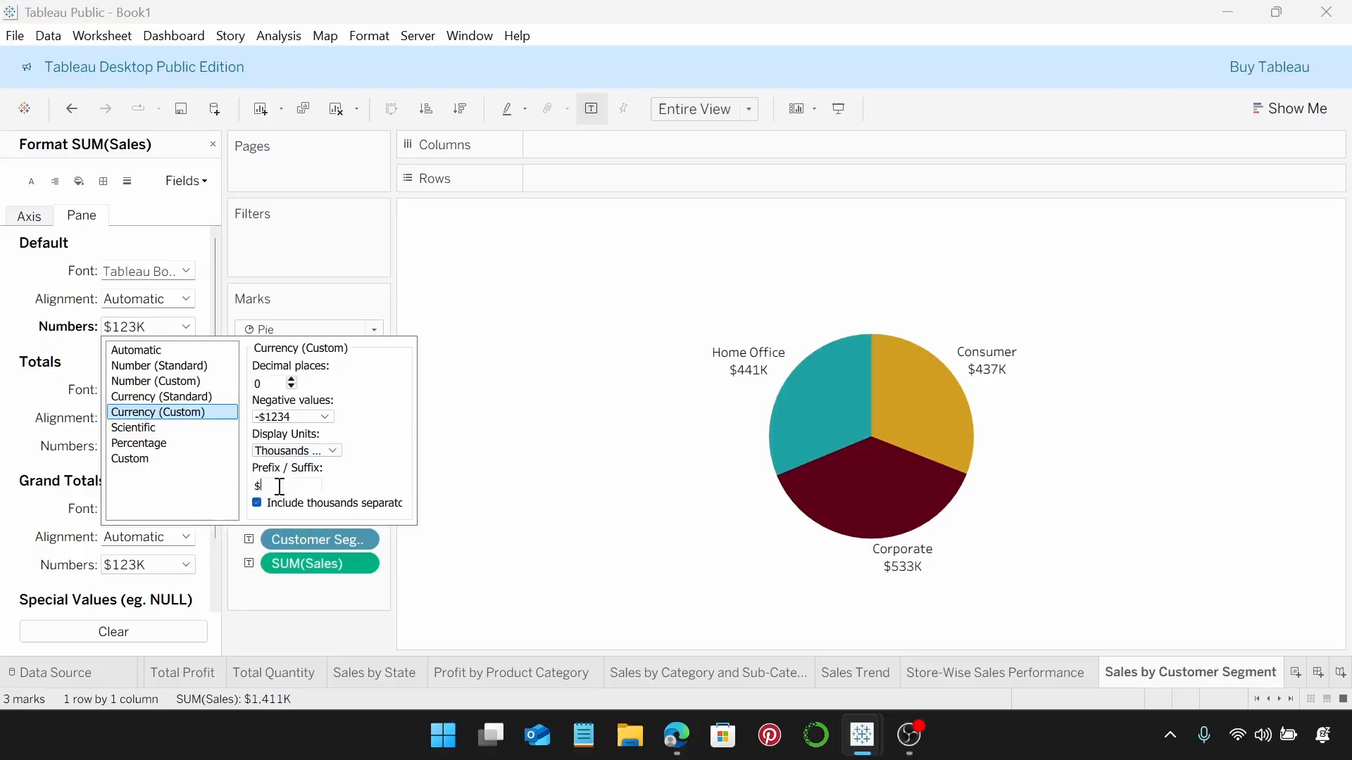
{"action": "left_click", "coordinate": [326, 594]}
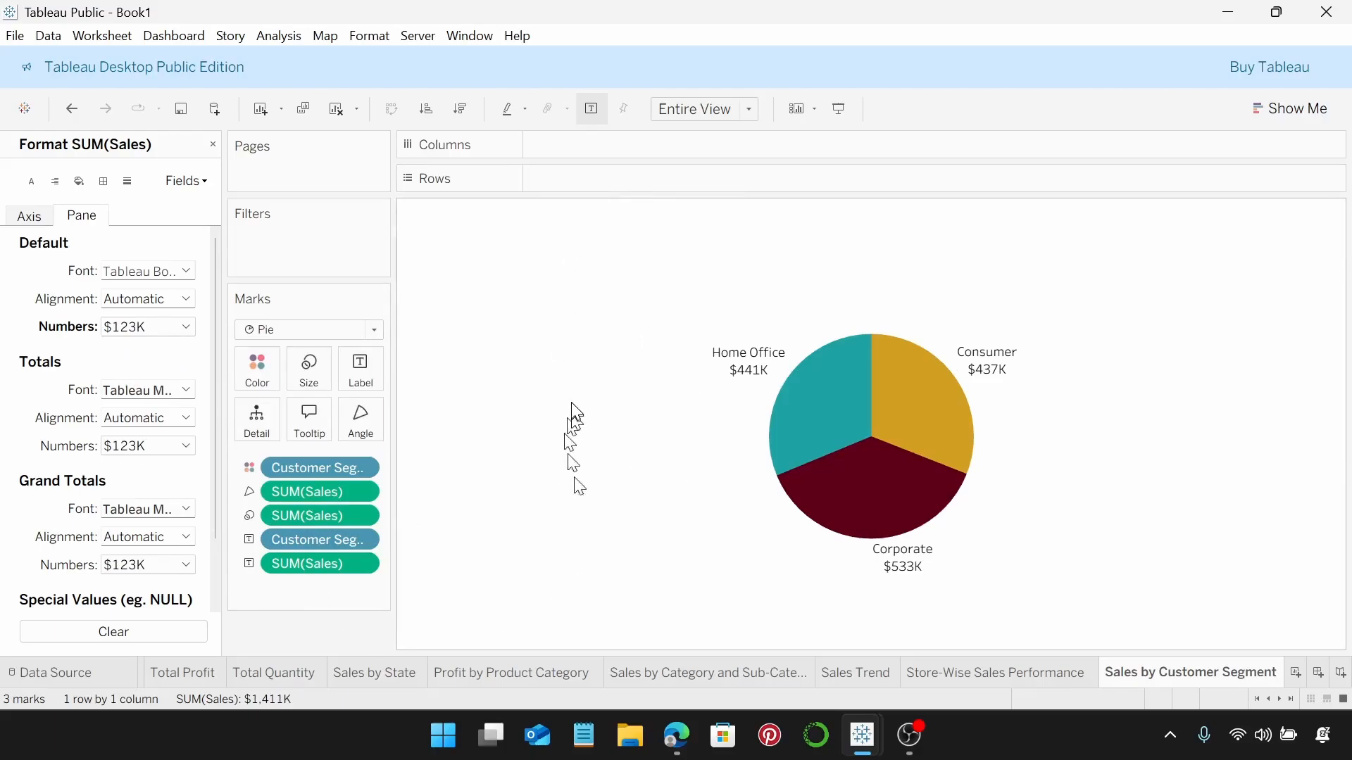
Step: Shade the pie chart worksheet's background with the recently used dark charcoal color
{"action": "right_click", "coordinate": [597, 376]}
{"action": "left_click", "coordinate": [635, 438]}
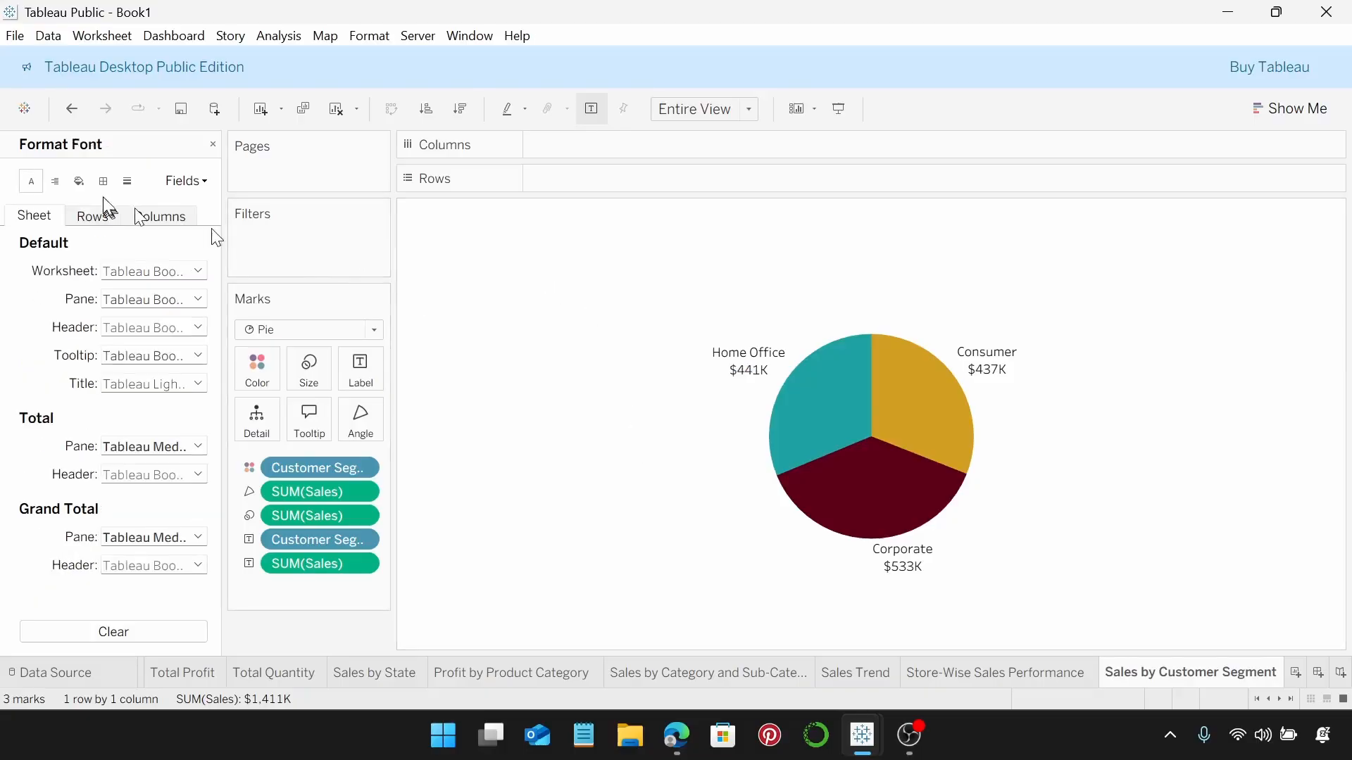
{"action": "left_click", "coordinate": [79, 182]}
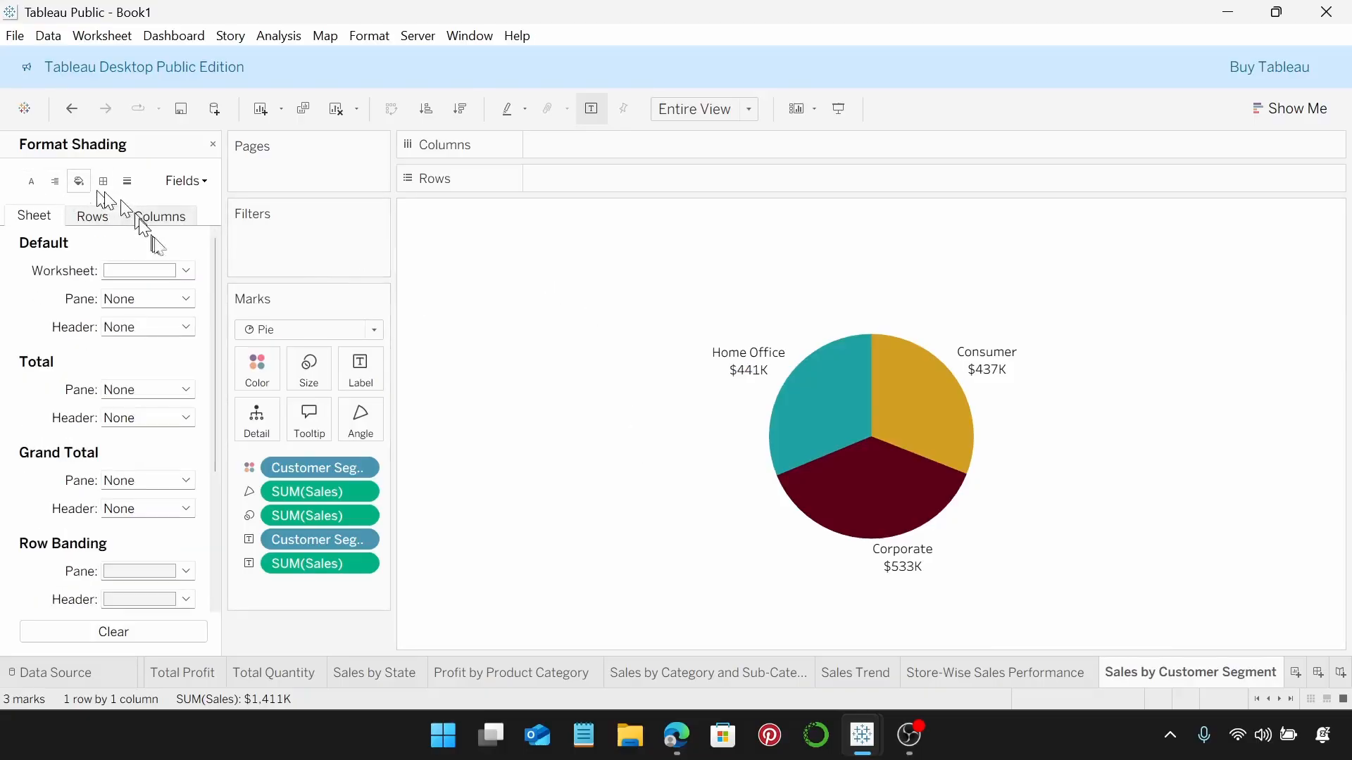
{"action": "left_click", "coordinate": [188, 271]}
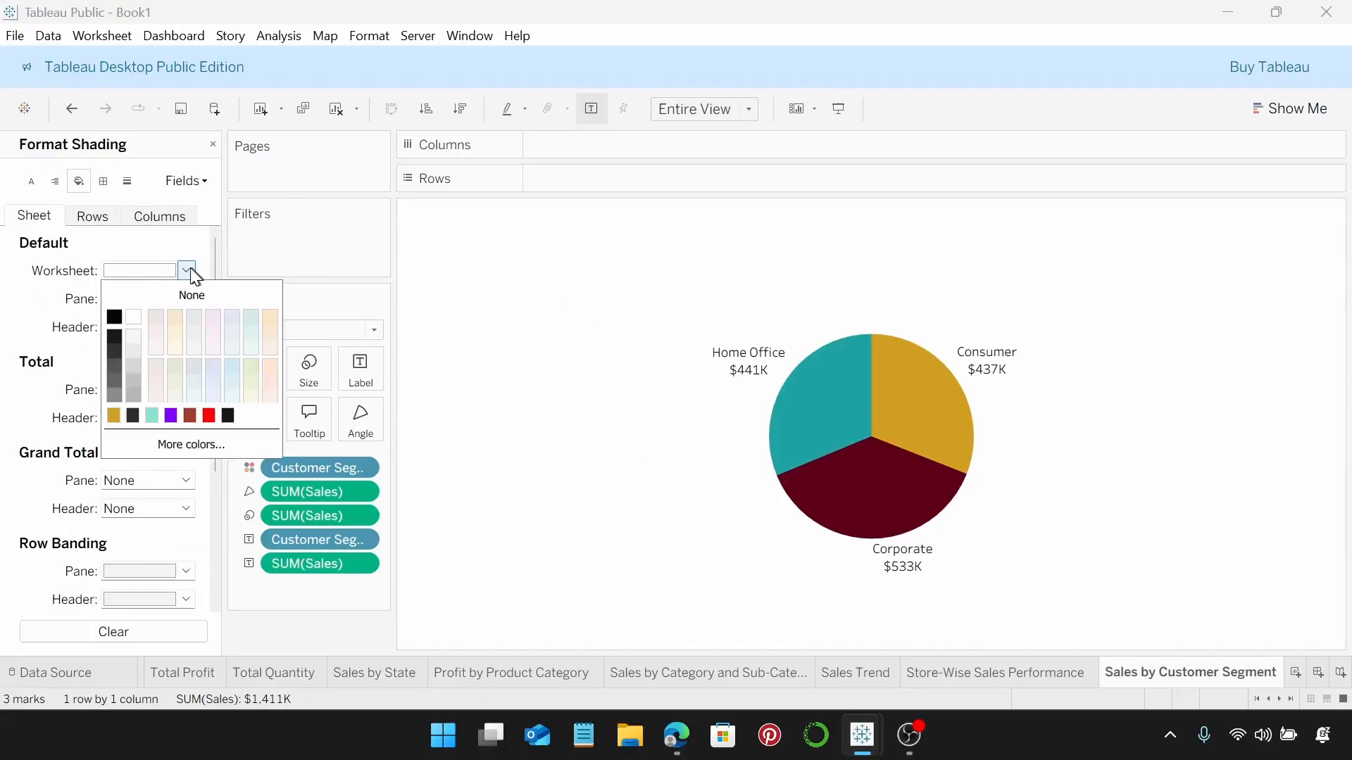
{"action": "left_click", "coordinate": [131, 414]}
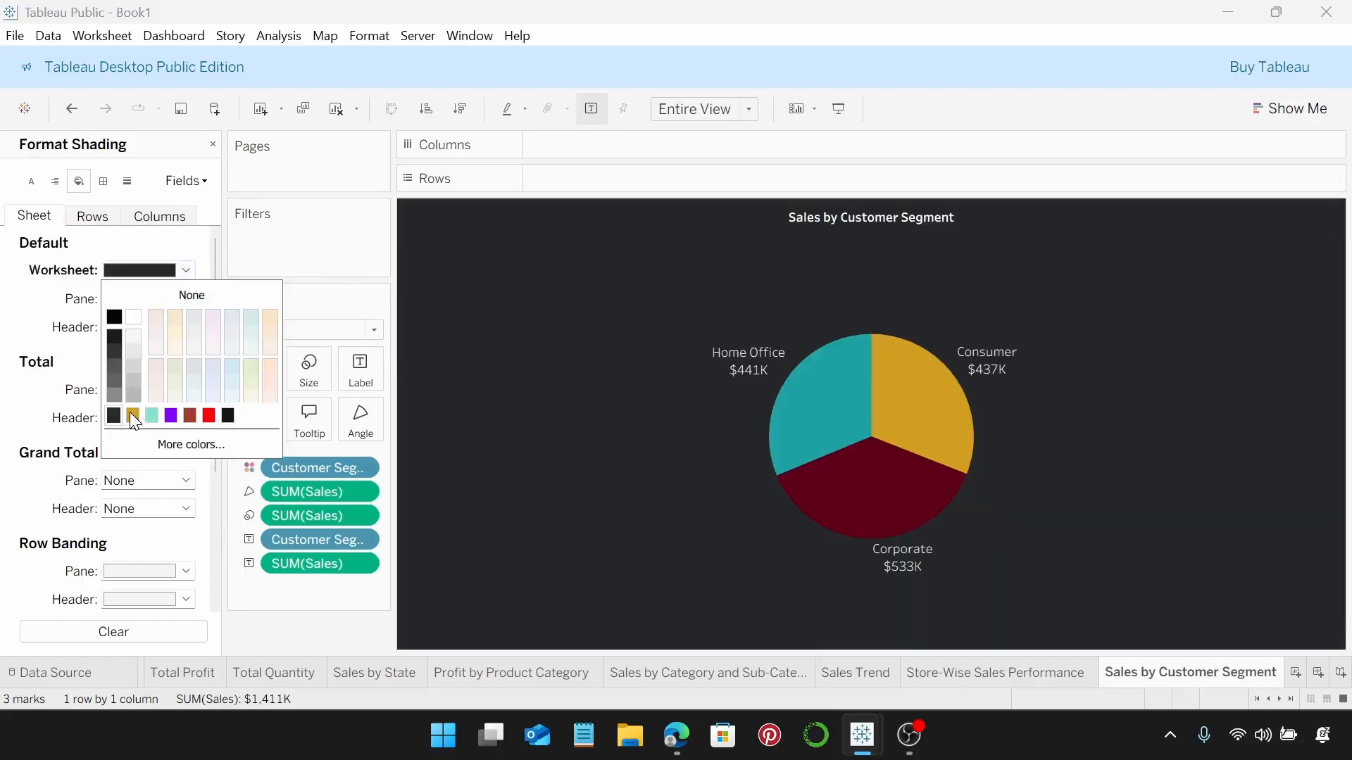
{"action": "left_click", "coordinate": [1121, 583]}
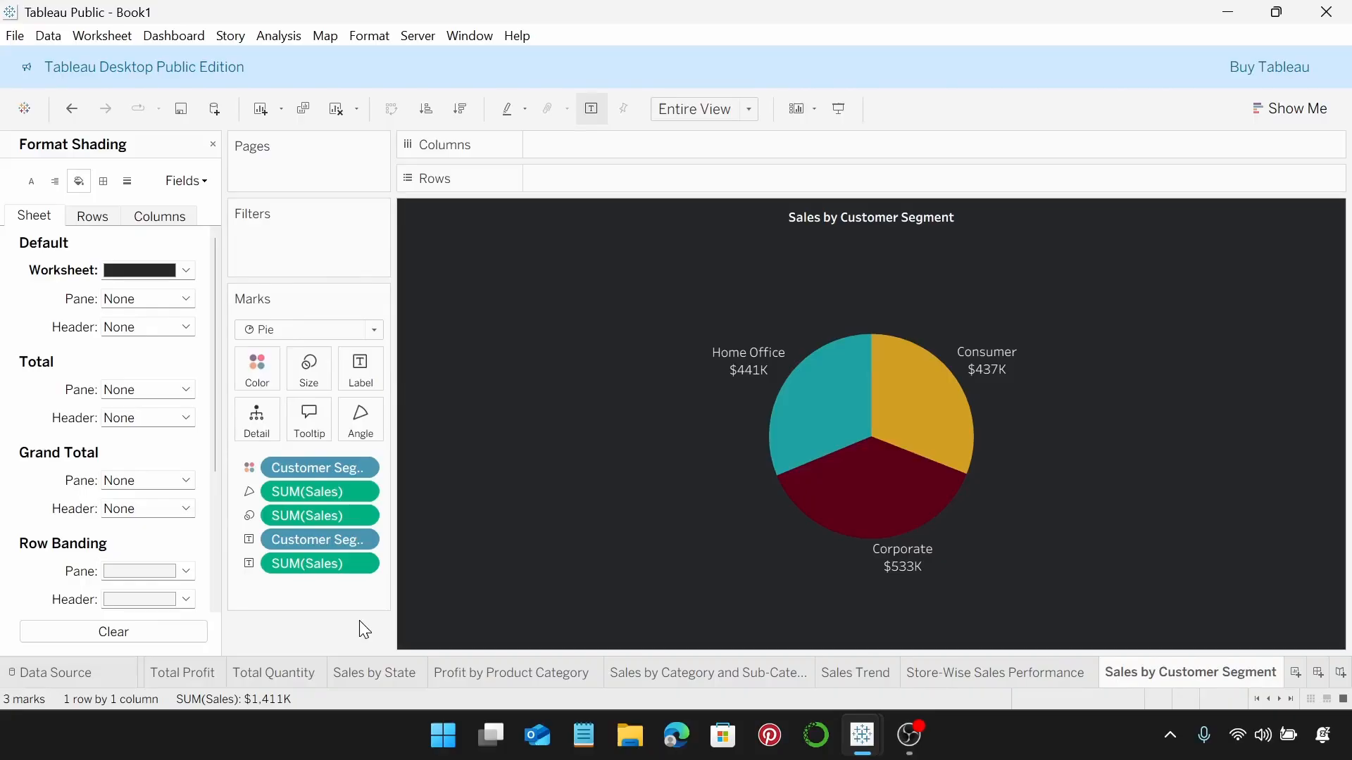
Step: Create a new dashboard and change its size setting from Range to Fixed size
{"action": "left_click", "coordinate": [1319, 673]}
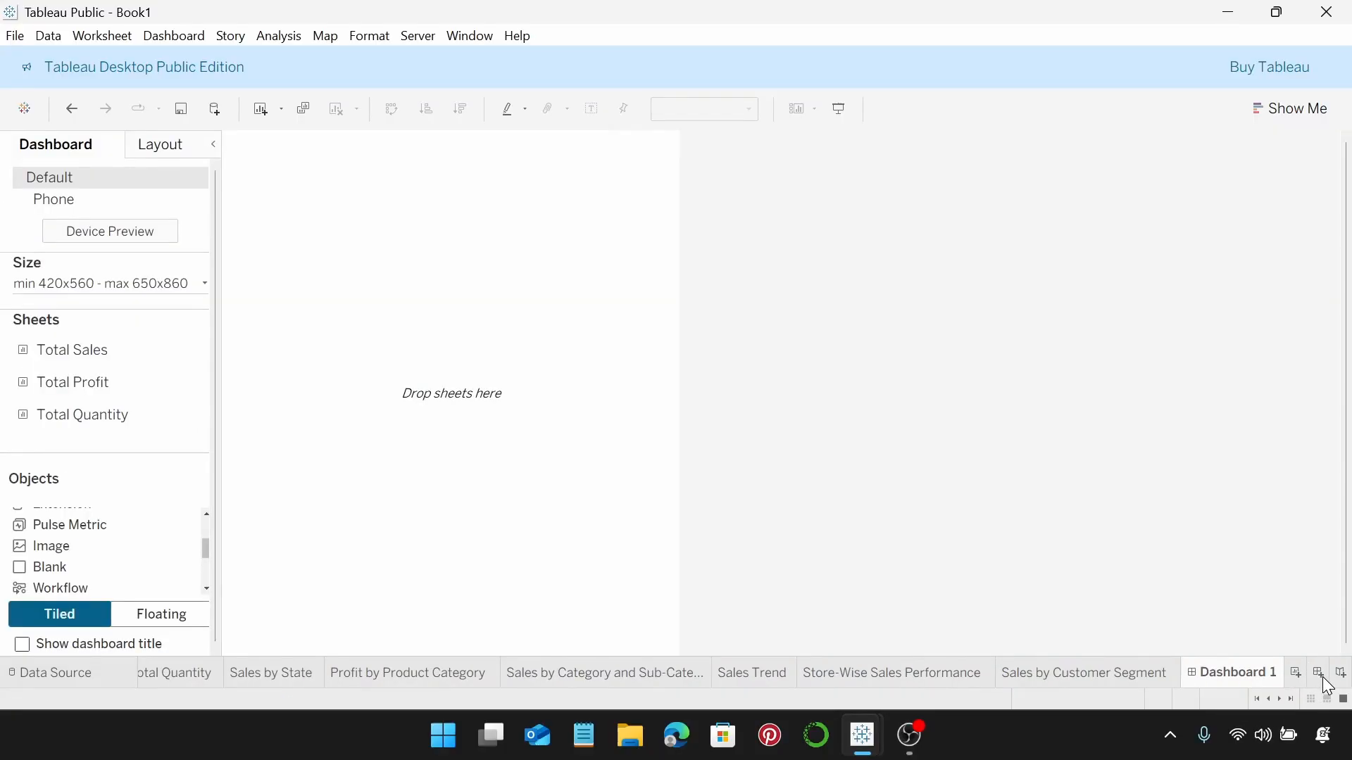
{"action": "left_click", "coordinate": [179, 287]}
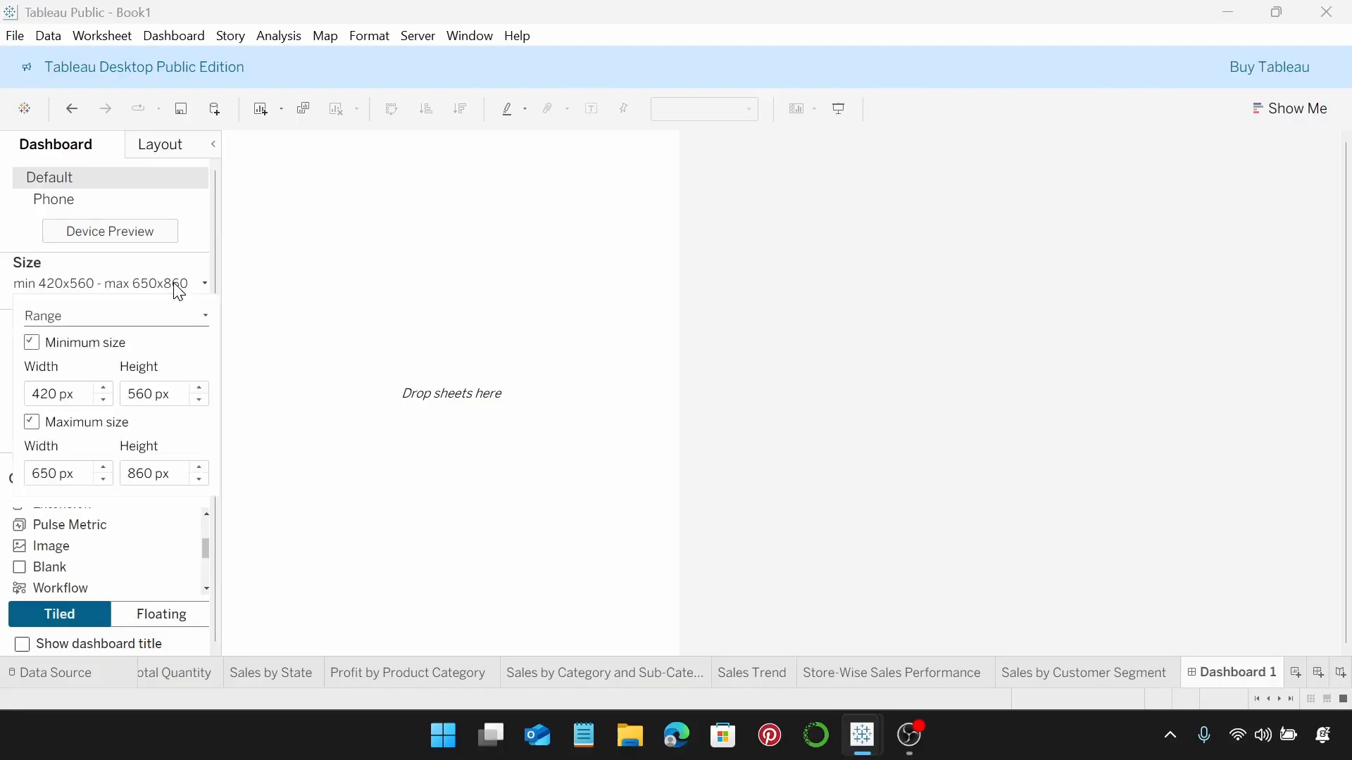
{"action": "left_click", "coordinate": [140, 319]}
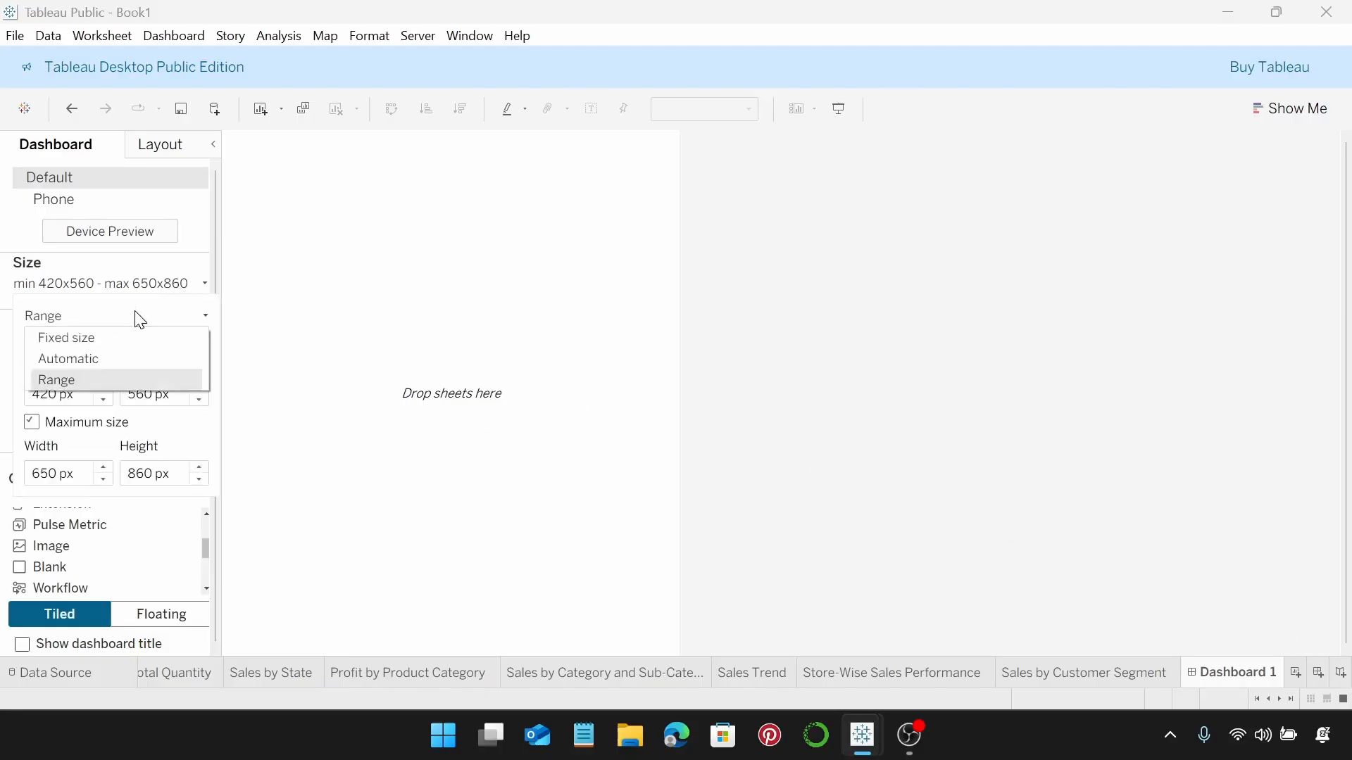
{"action": "left_click", "coordinate": [121, 341]}
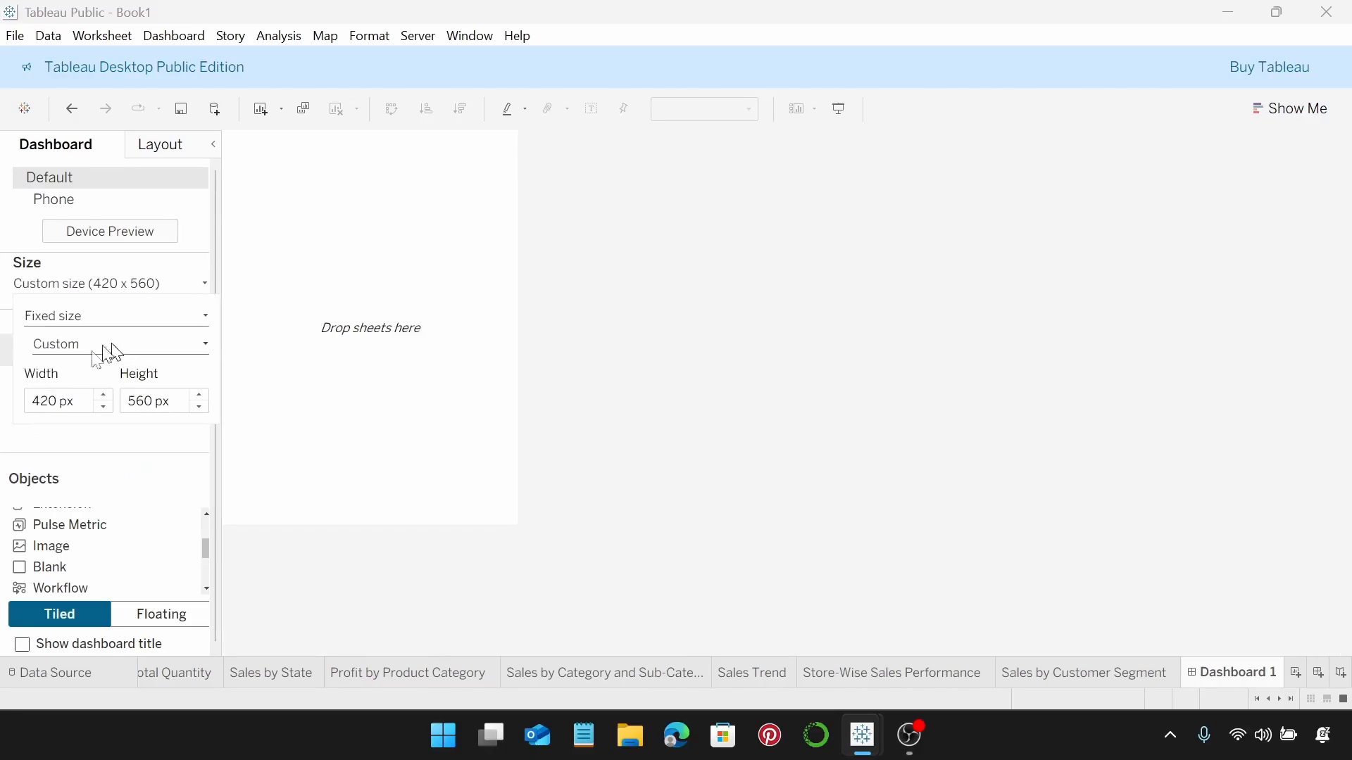
Step: Set the dashboard's fixed size to 1200 px wide and 800 px high
{"action": "left_click", "coordinate": [58, 401]}
{"action": "key", "text": "BackSpace"}
{"action": "key", "text": "BackSpace"}
{"action": "key", "text": "BackSpace"}
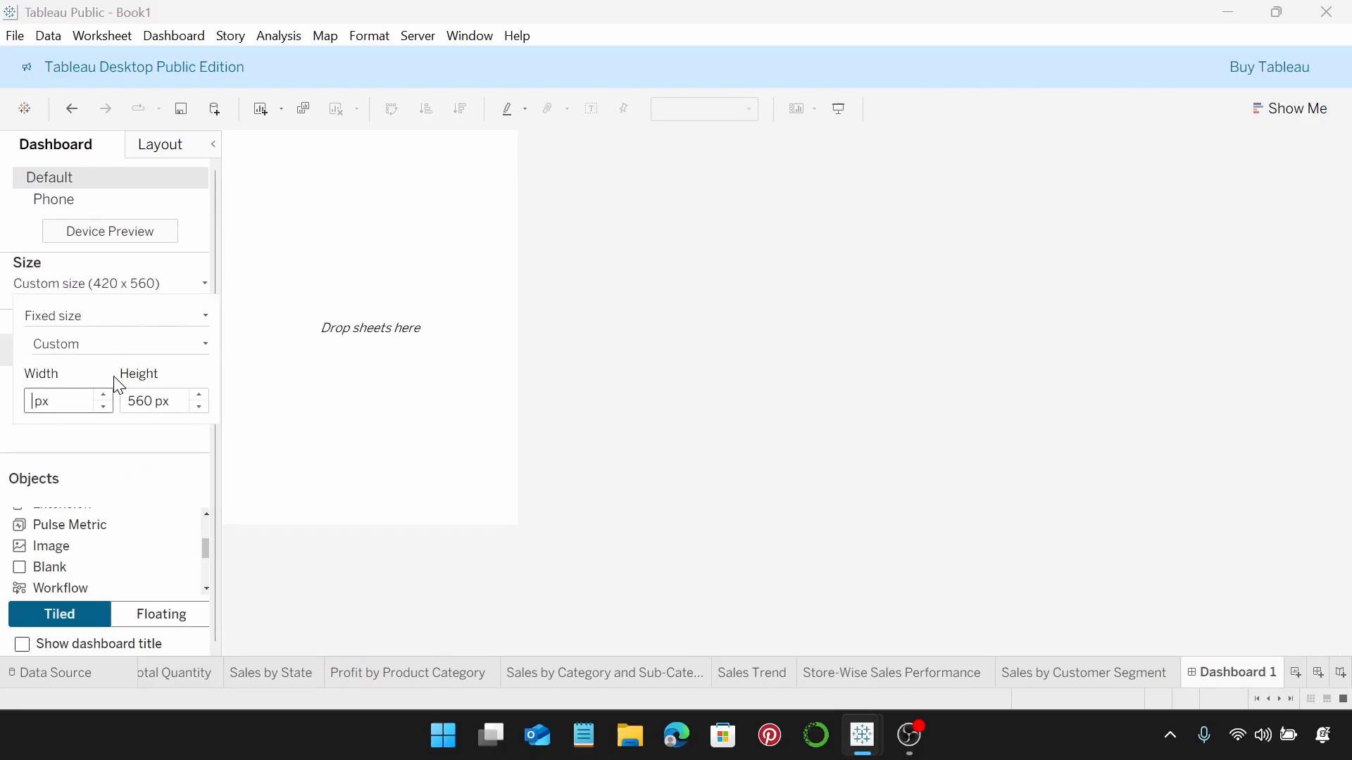
{"action": "type", "text": "1200"}
{"action": "left_click", "coordinate": [152, 399]}
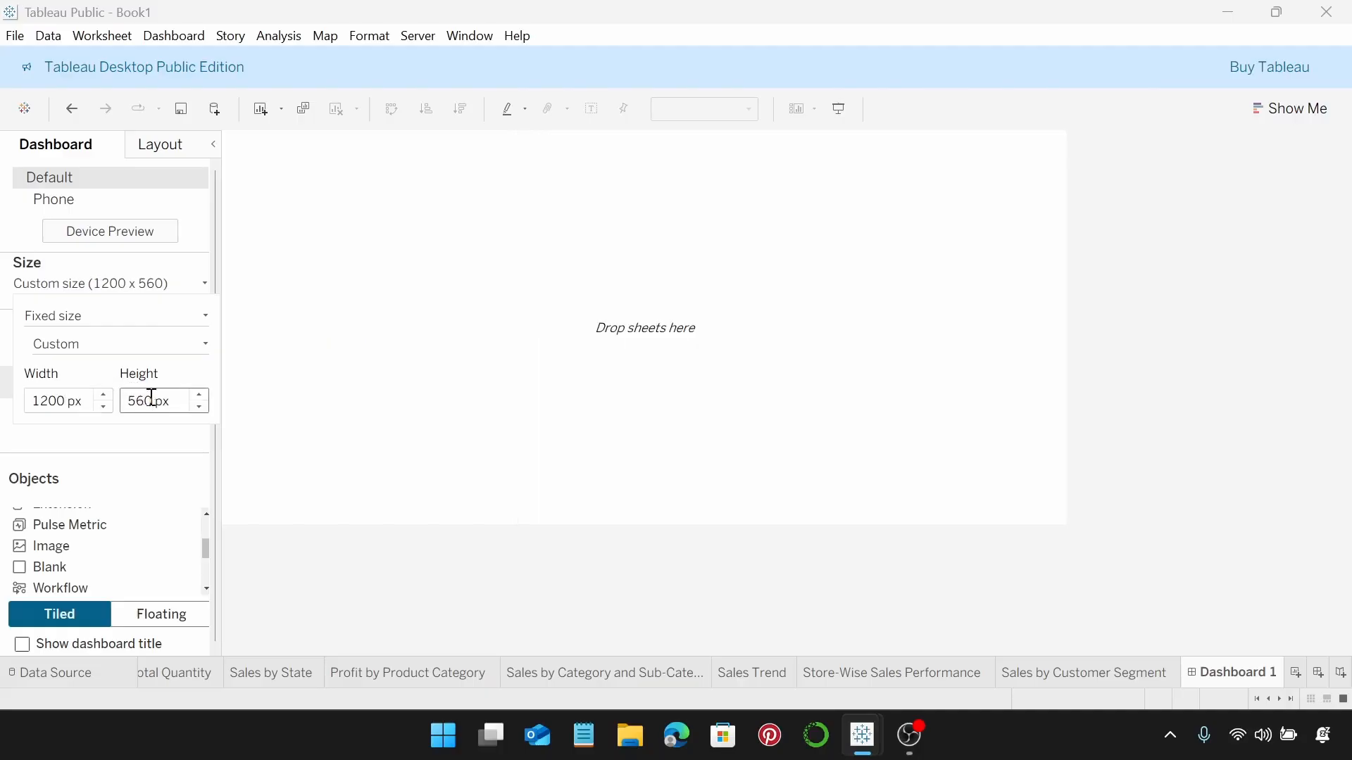
{"action": "key", "text": "BackSpace"}
{"action": "key", "text": "BackSpace"}
{"action": "key", "text": "BackSpace"}
{"action": "type", "text": "800"}
{"action": "key", "text": "Return"}
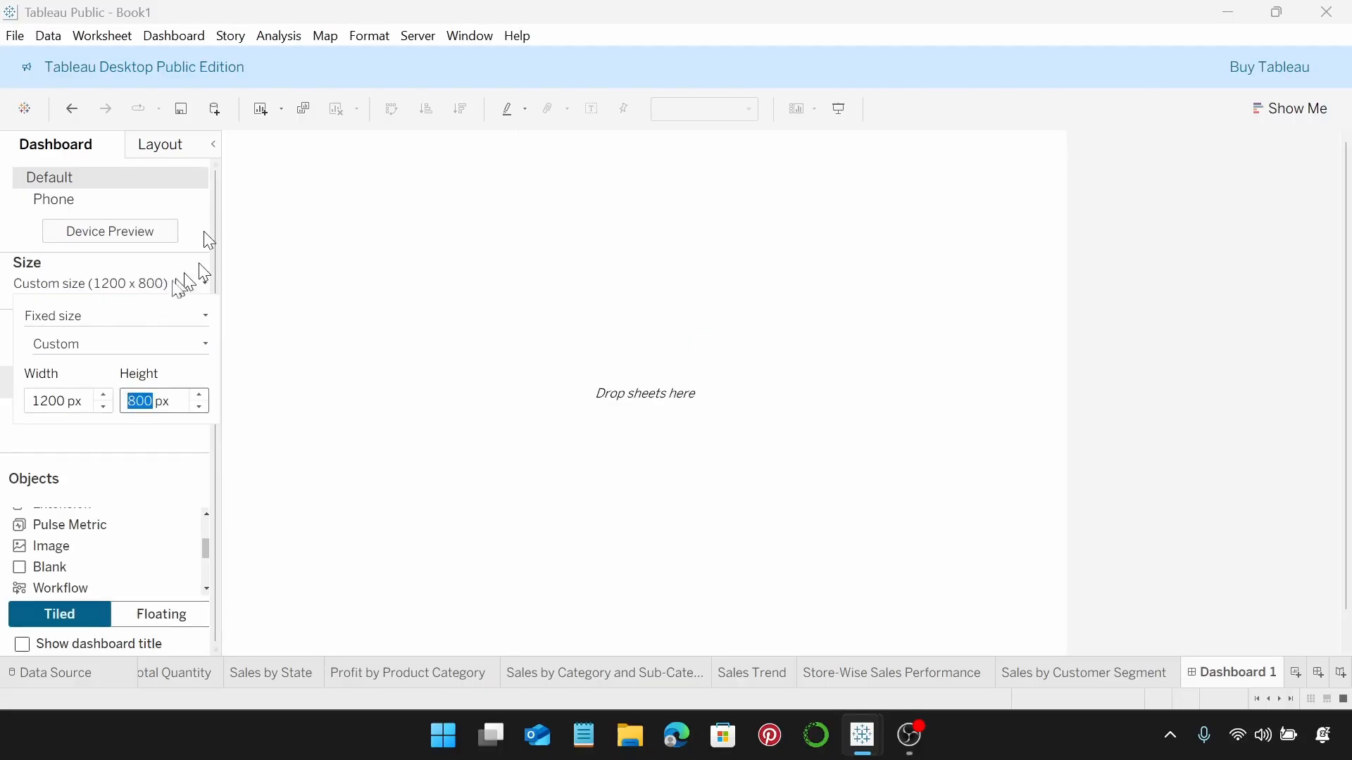
Step: Shade the dashboard's default background with the recently used dark charcoal color
{"action": "left_click", "coordinate": [183, 36]}
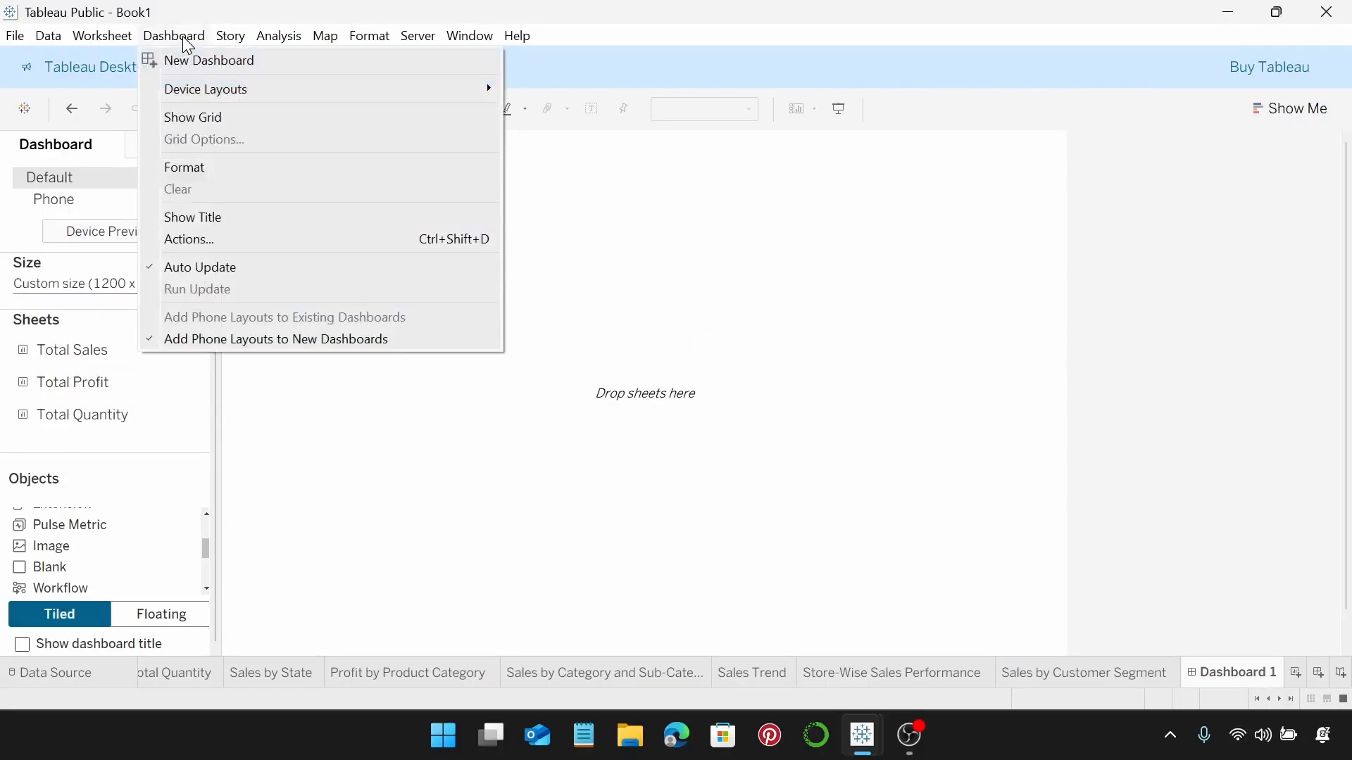
{"action": "left_click", "coordinate": [223, 166]}
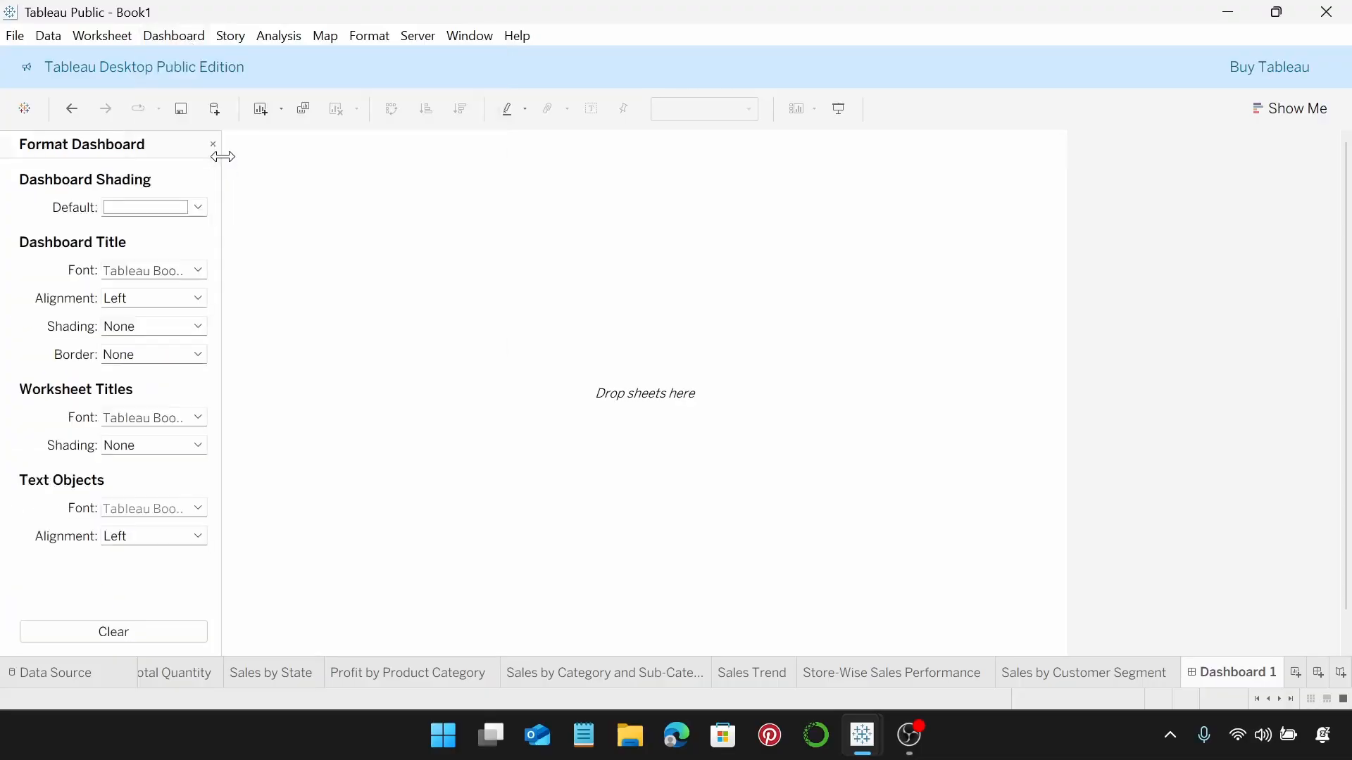
{"action": "left_click", "coordinate": [200, 210]}
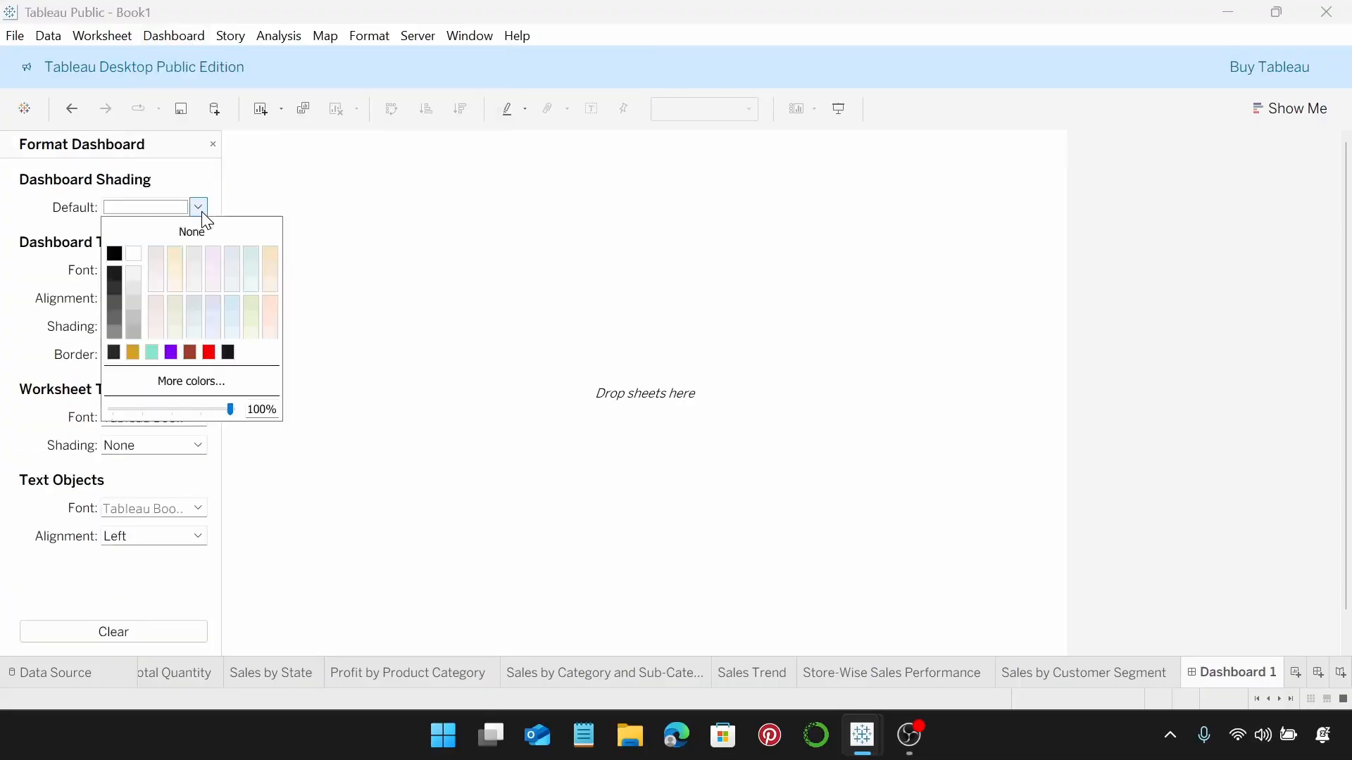
{"action": "left_click", "coordinate": [114, 352]}
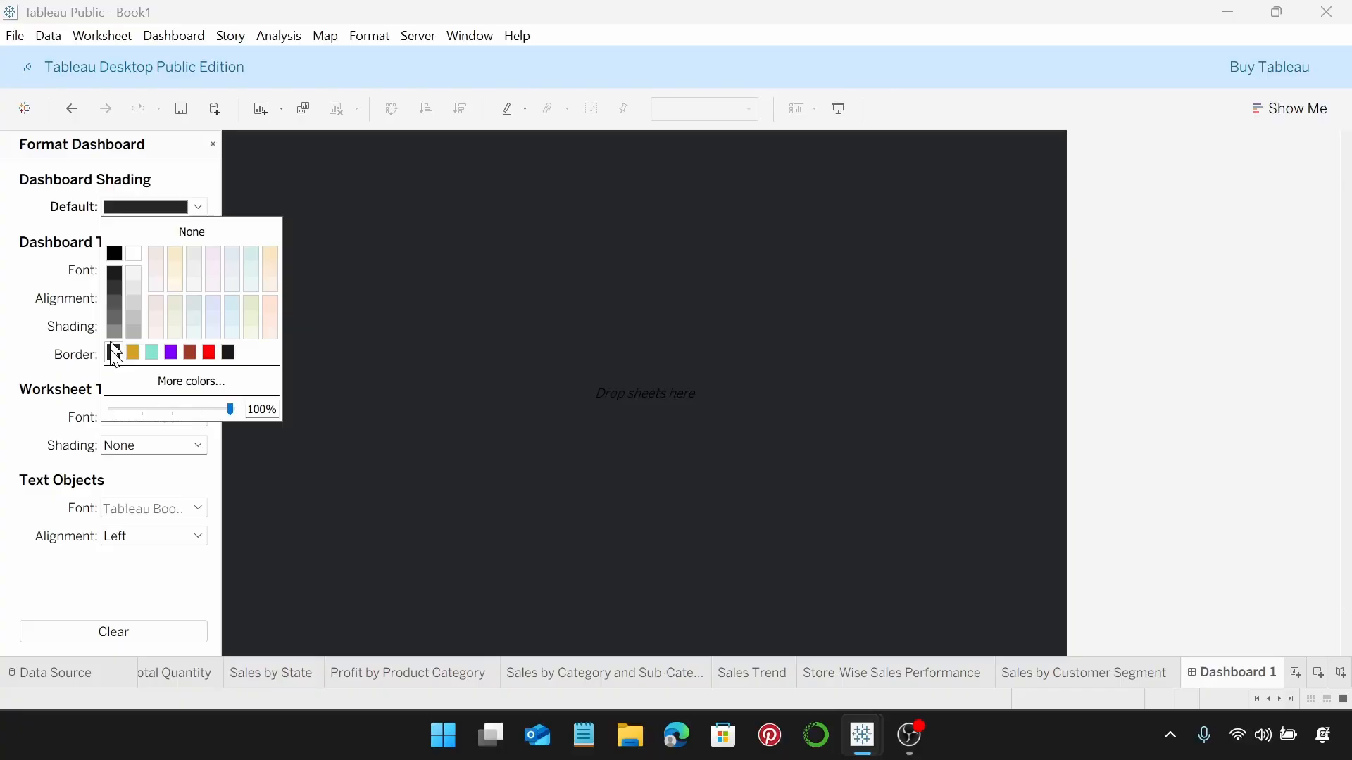
{"action": "left_click", "coordinate": [213, 145]}
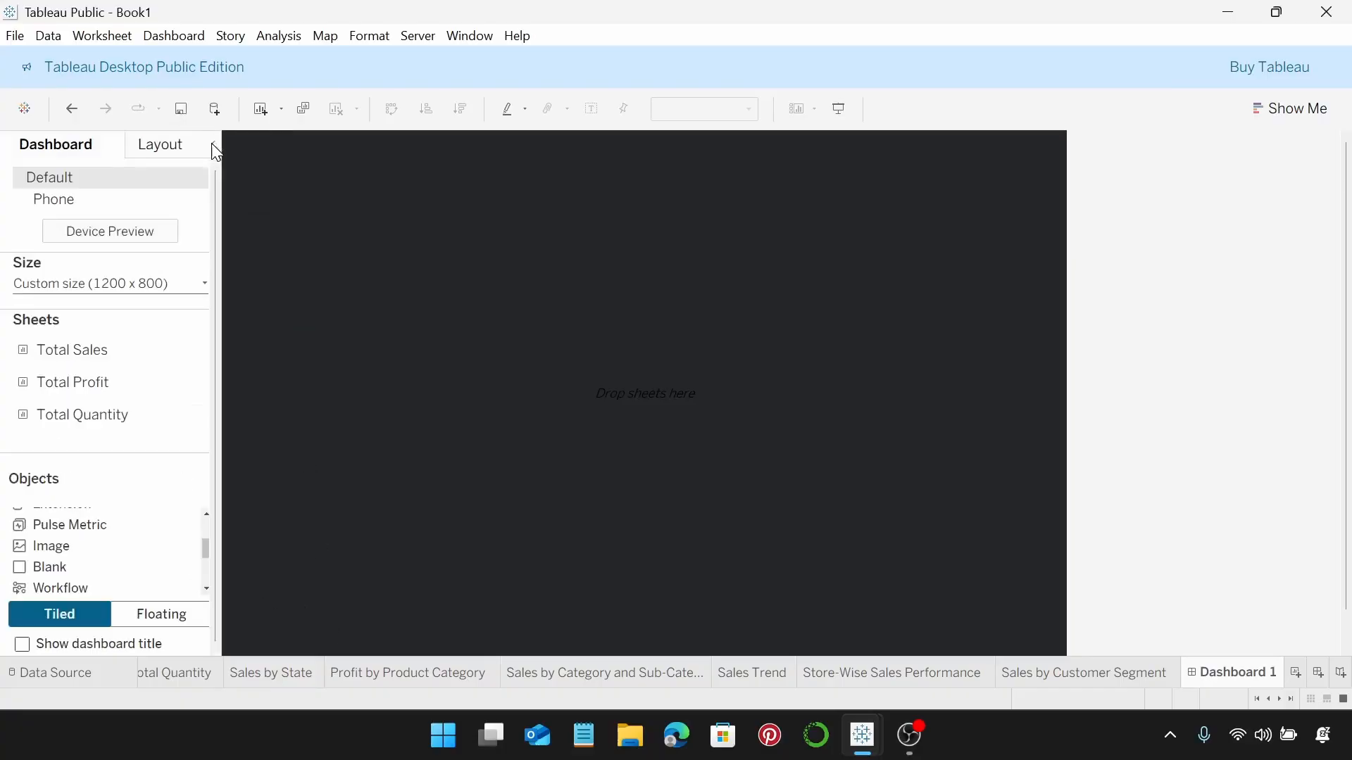
Step: Add a tiled image object filling the dashboard from "Reatil store sales background.png", with Fit Image and Center Image enabled
{"action": "scroll", "coordinate": [57, 569], "scroll_direction": "up", "scroll_amount": 3}
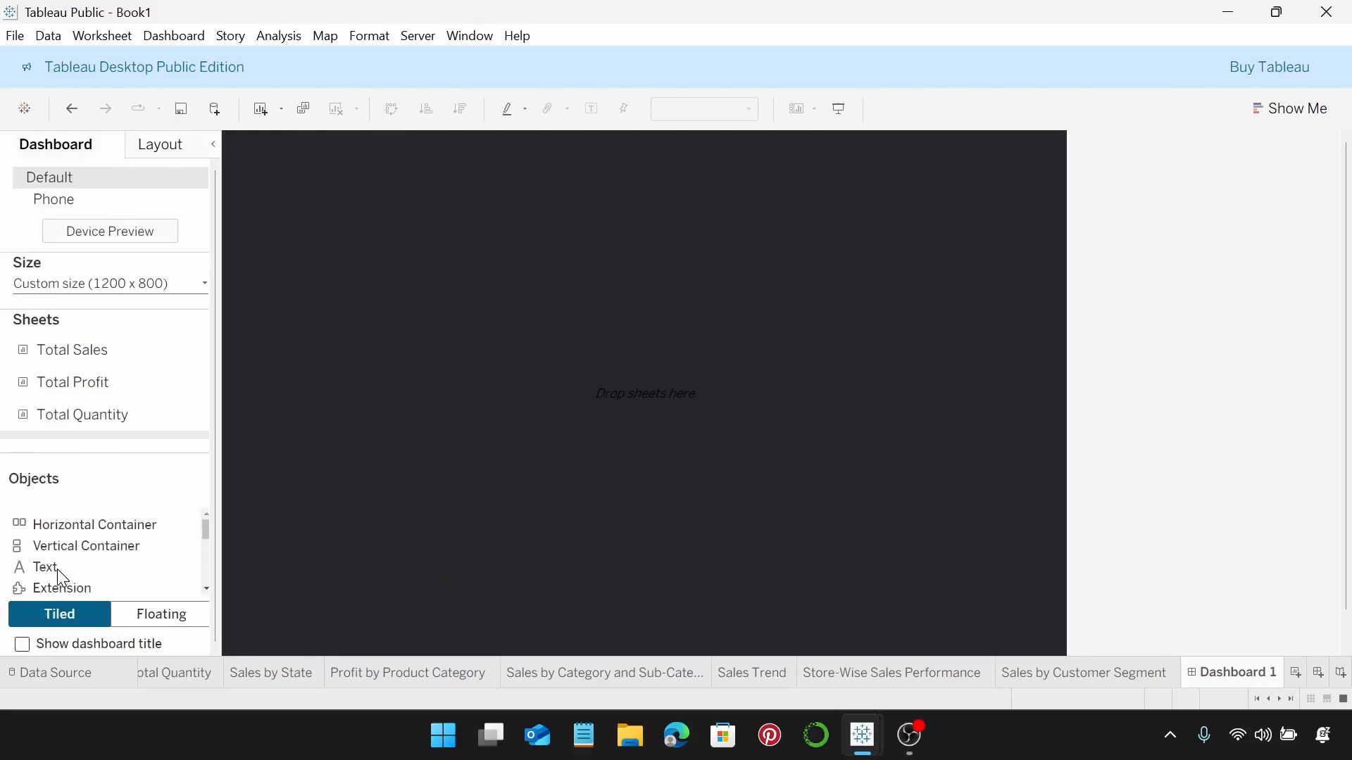
{"action": "scroll", "coordinate": [67, 576], "scroll_direction": "down", "scroll_amount": 1}
{"action": "scroll", "coordinate": [21, 584], "scroll_direction": "down", "scroll_amount": 2}
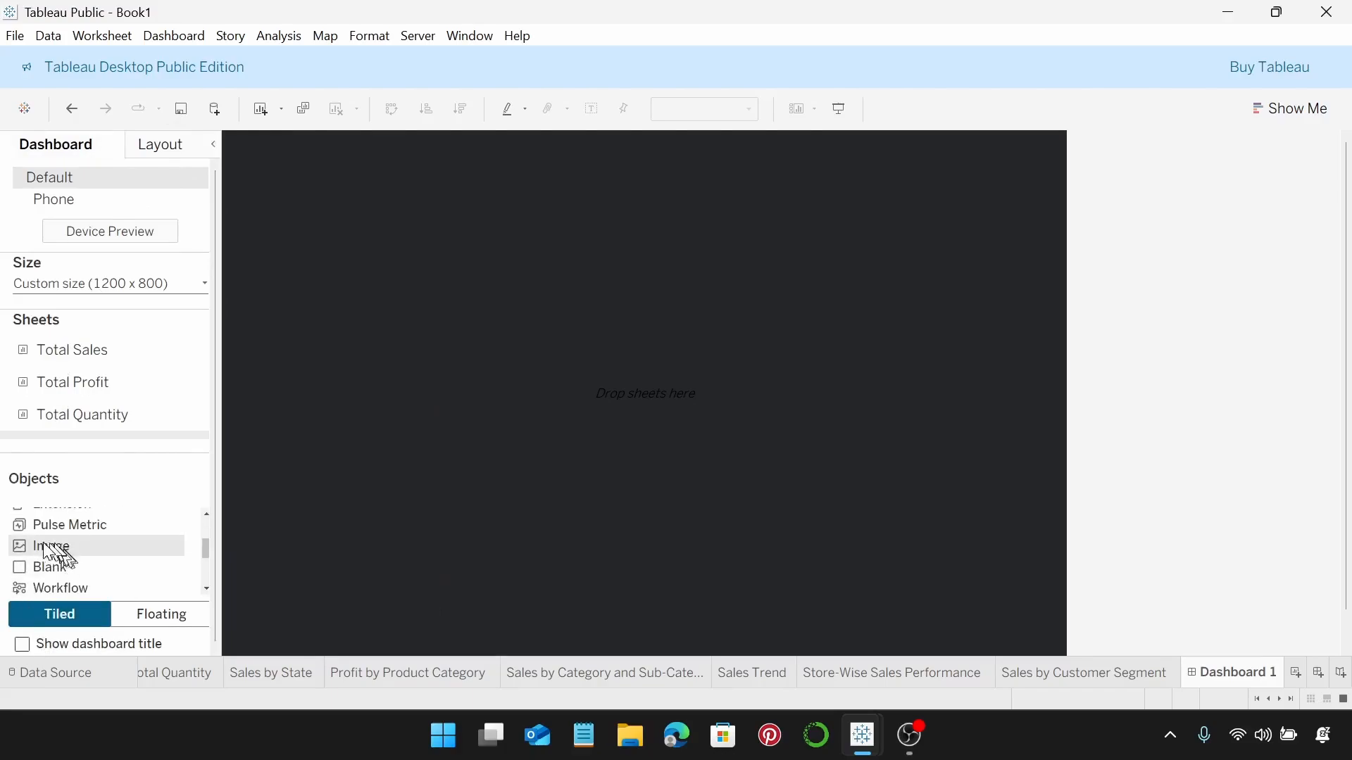
{"action": "left_click_drag", "start_coordinate": [37, 548], "coordinate": [471, 344]}
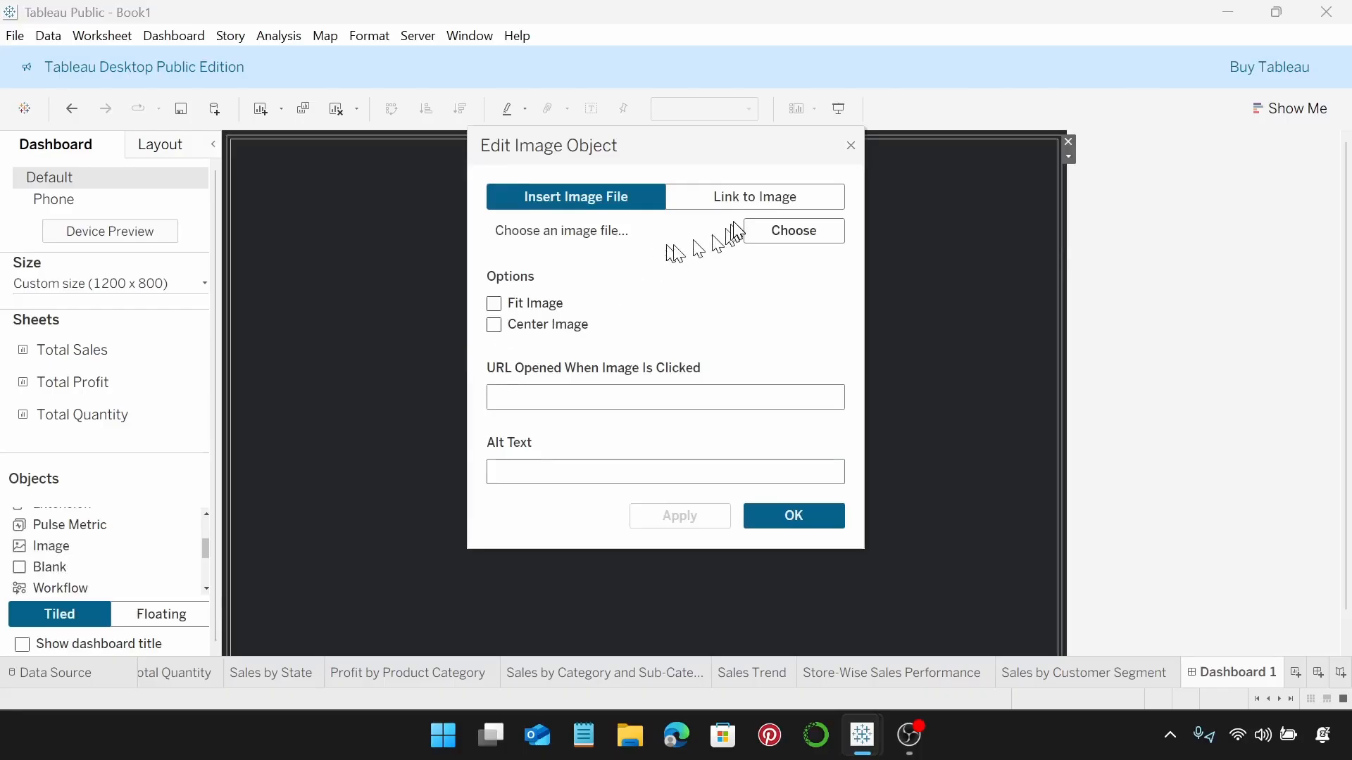
{"action": "left_click", "coordinate": [793, 239]}
{"action": "left_click", "coordinate": [635, 297]}
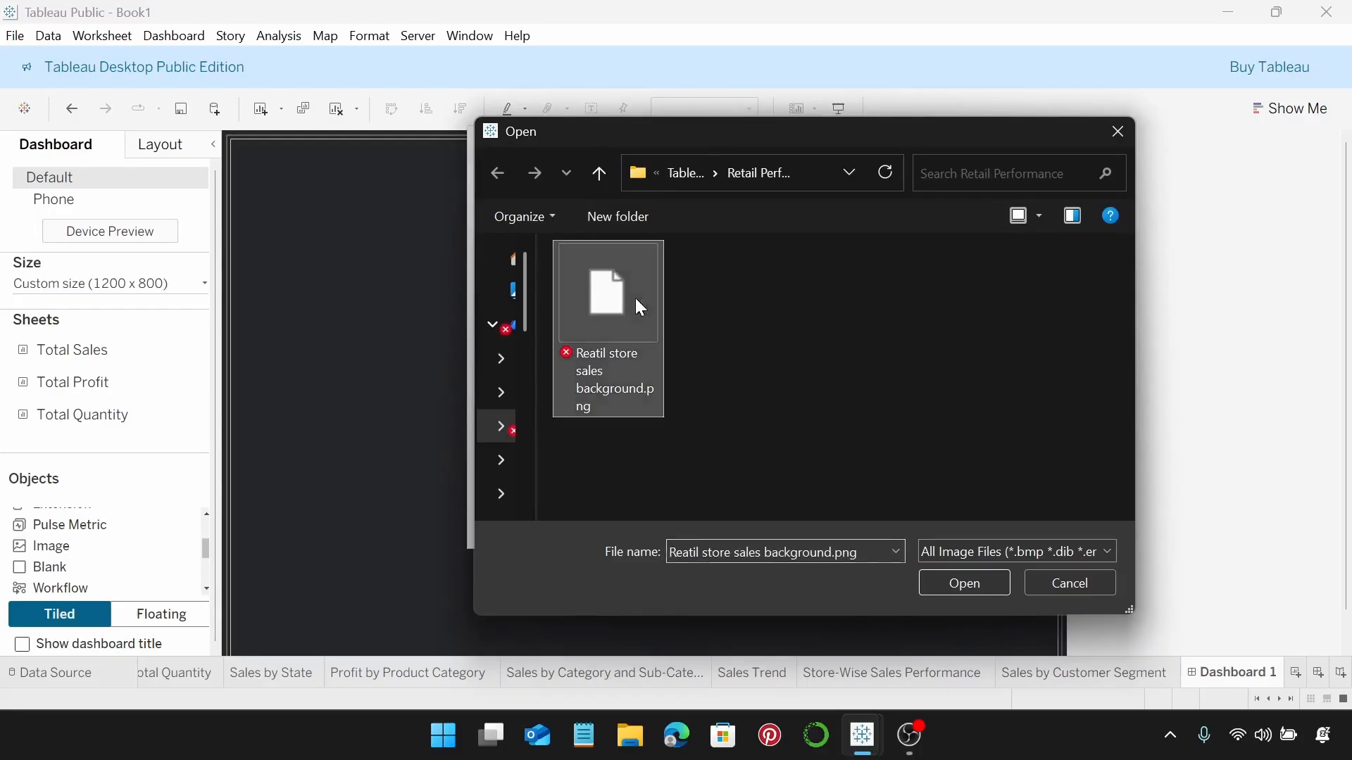
{"action": "left_click", "coordinate": [931, 581]}
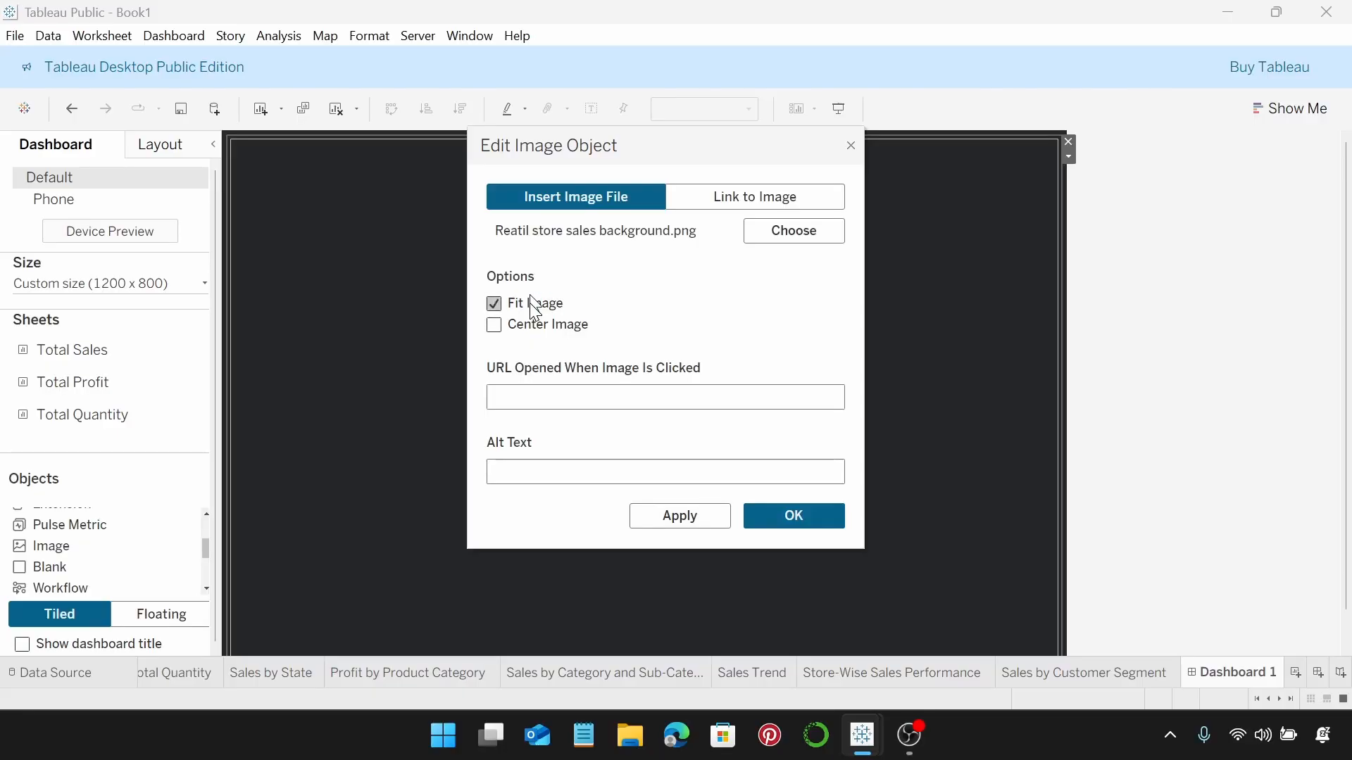
{"action": "left_click", "coordinate": [534, 328]}
{"action": "left_click", "coordinate": [801, 527]}
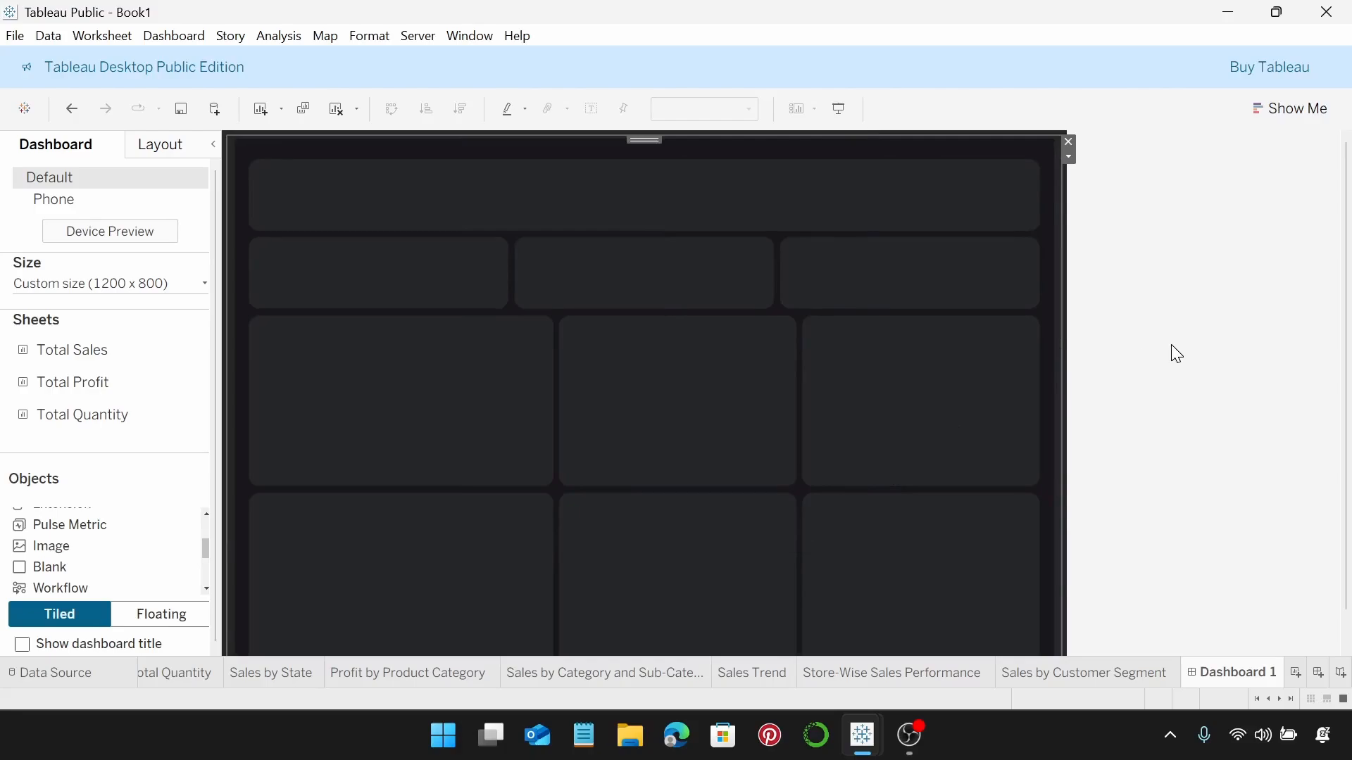
Step: Add a floating text object near the dashboard's top with the text "Retail Performance Dashboard"
{"action": "left_click", "coordinate": [161, 625]}
{"action": "scroll", "coordinate": [152, 577], "scroll_direction": "up", "scroll_amount": 4}
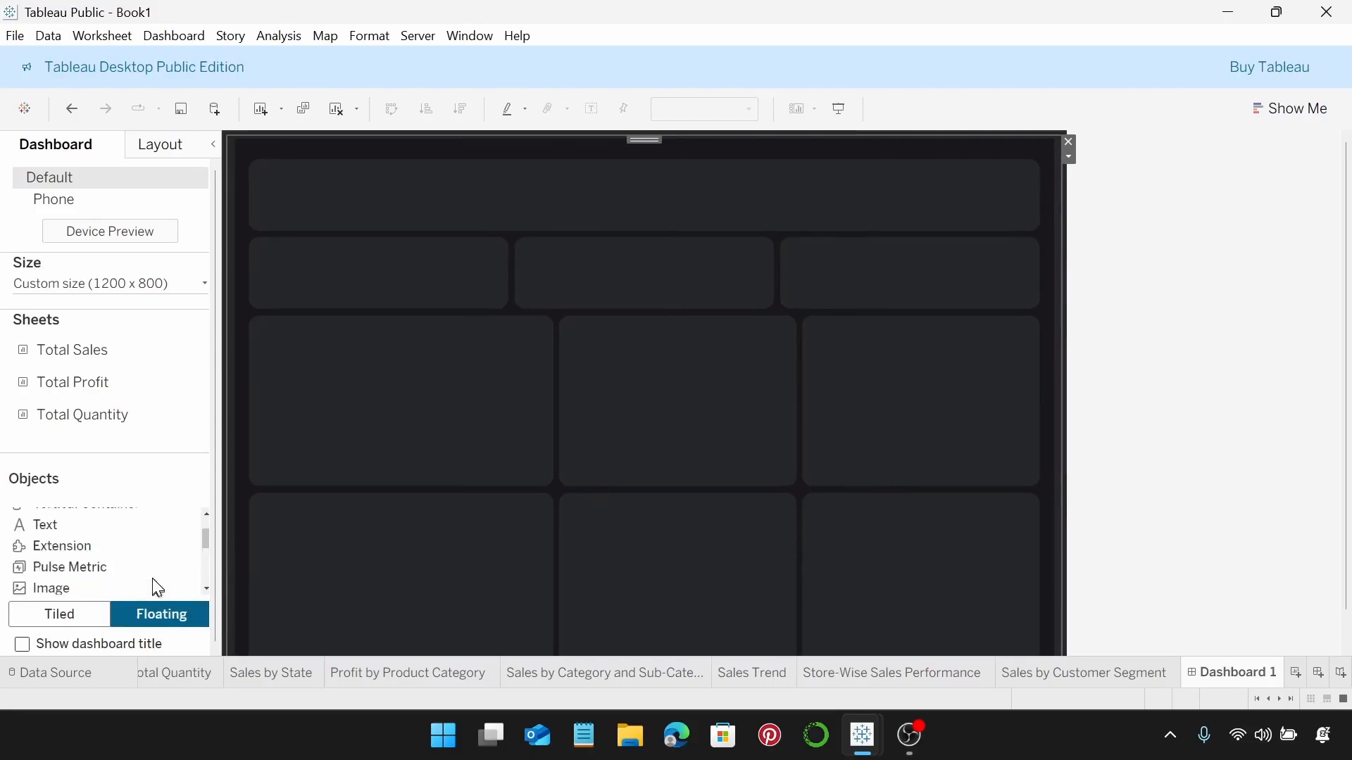
{"action": "left_click_drag", "start_coordinate": [49, 568], "coordinate": [382, 206]}
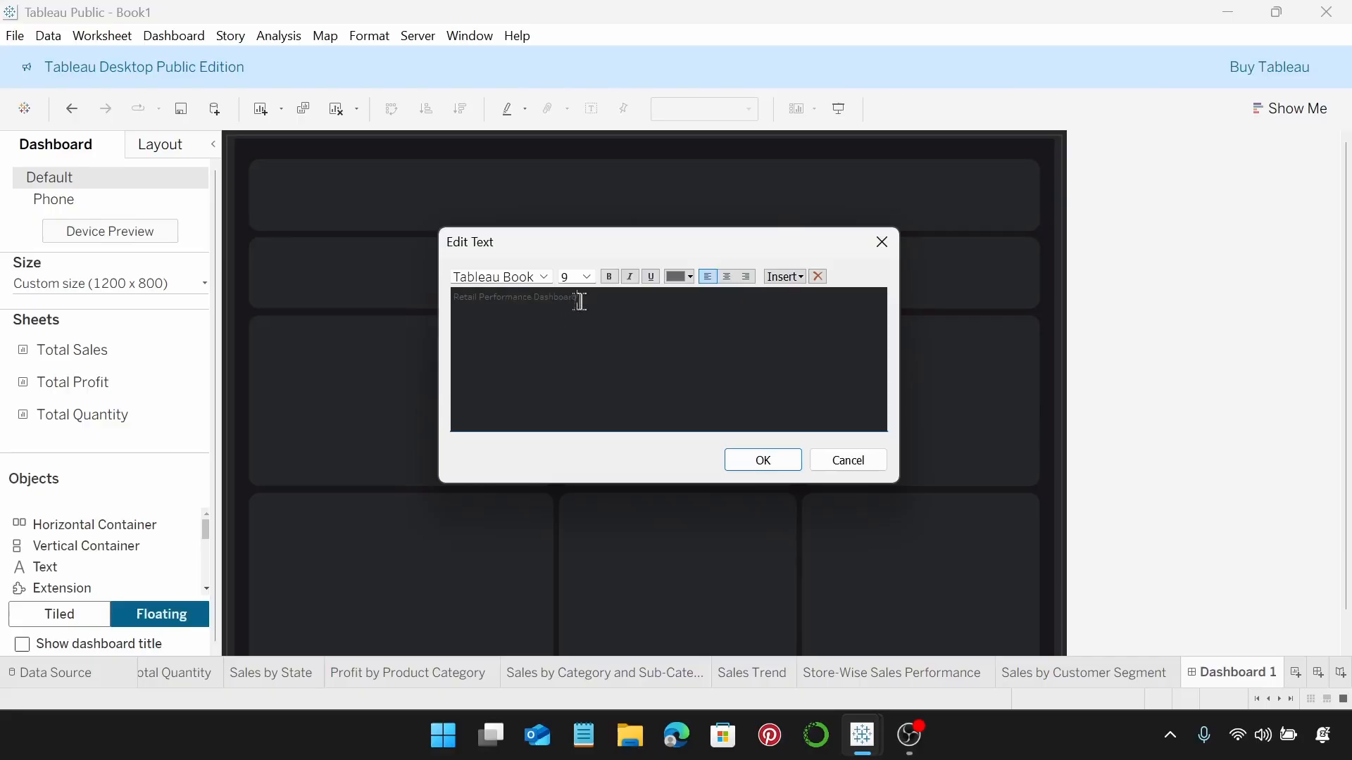
Step: Format the dashboard heading text as Tableau Semibold, size 22, white and centered
{"action": "left_click_drag", "start_coordinate": [580, 301], "coordinate": [399, 304]}
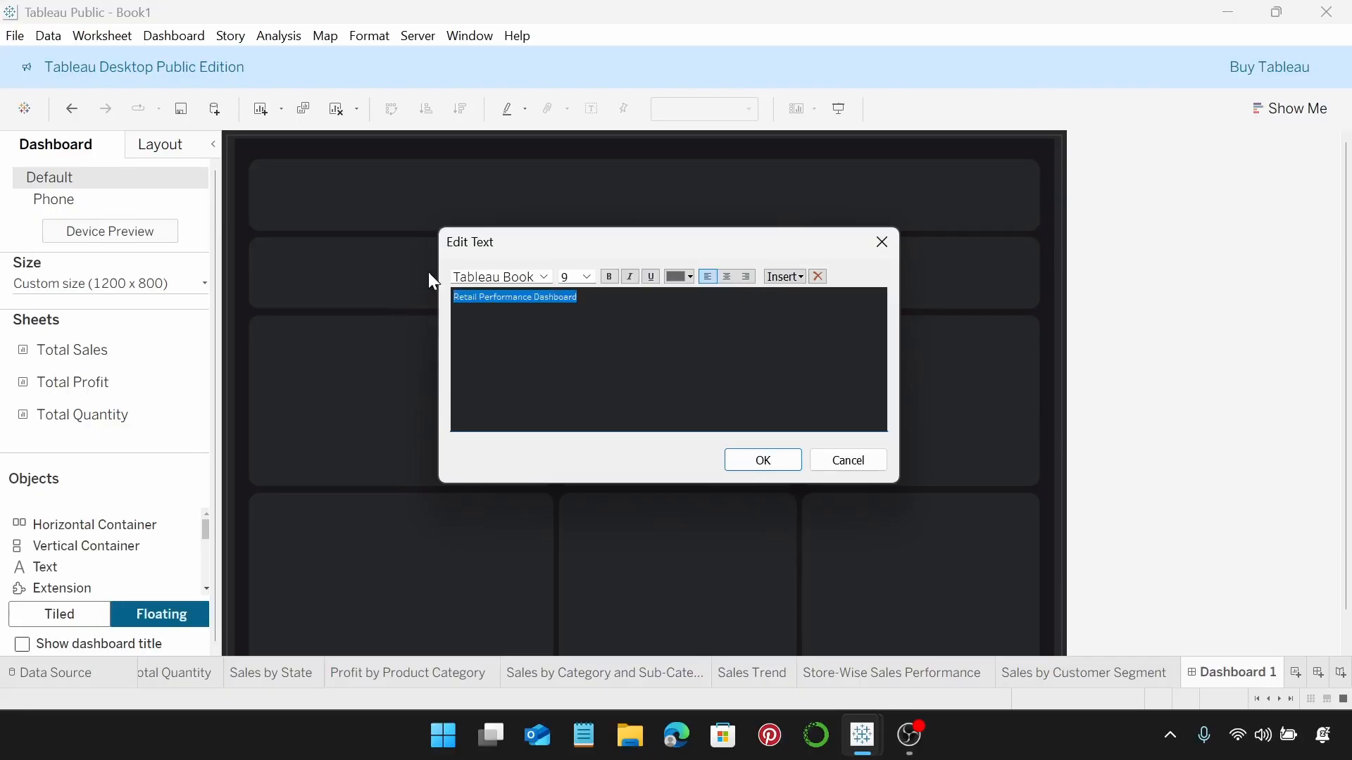
{"action": "left_click", "coordinate": [545, 276]}
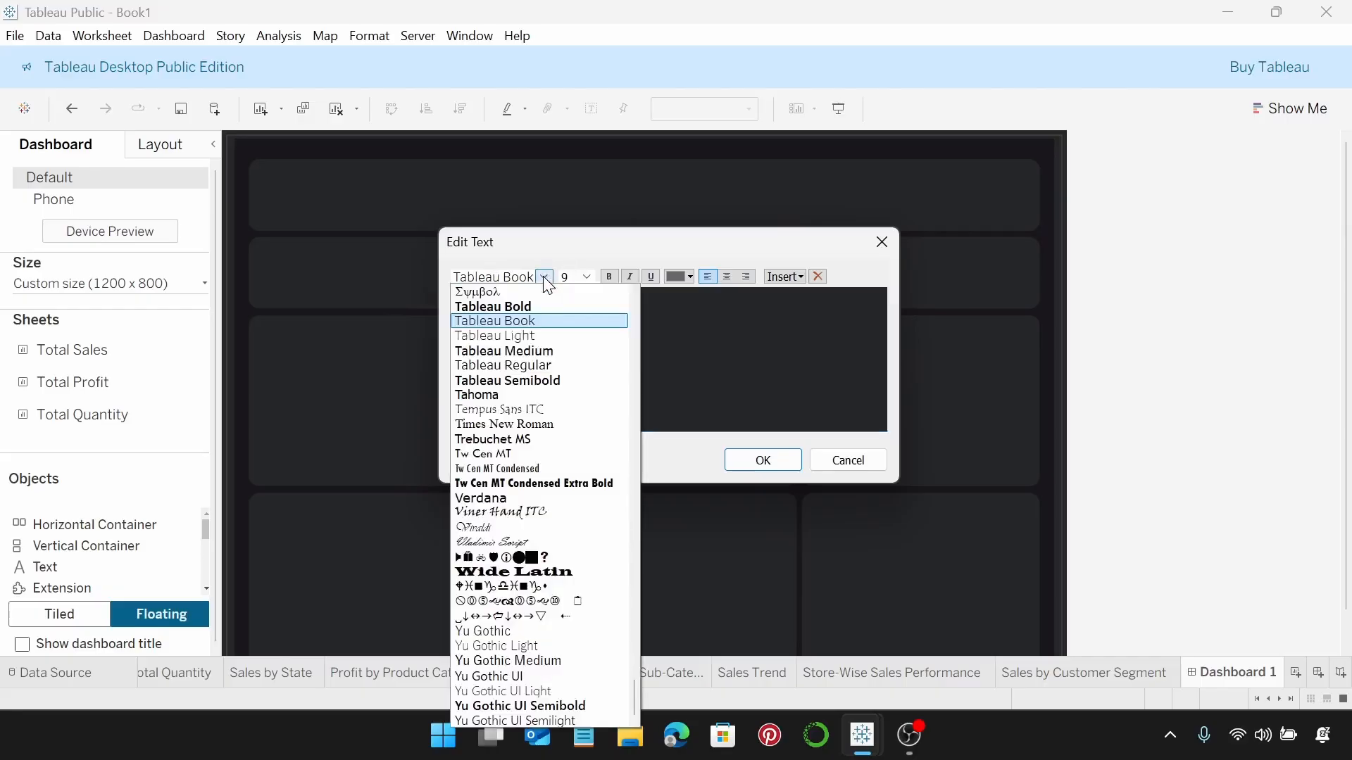
{"action": "left_click", "coordinate": [561, 380]}
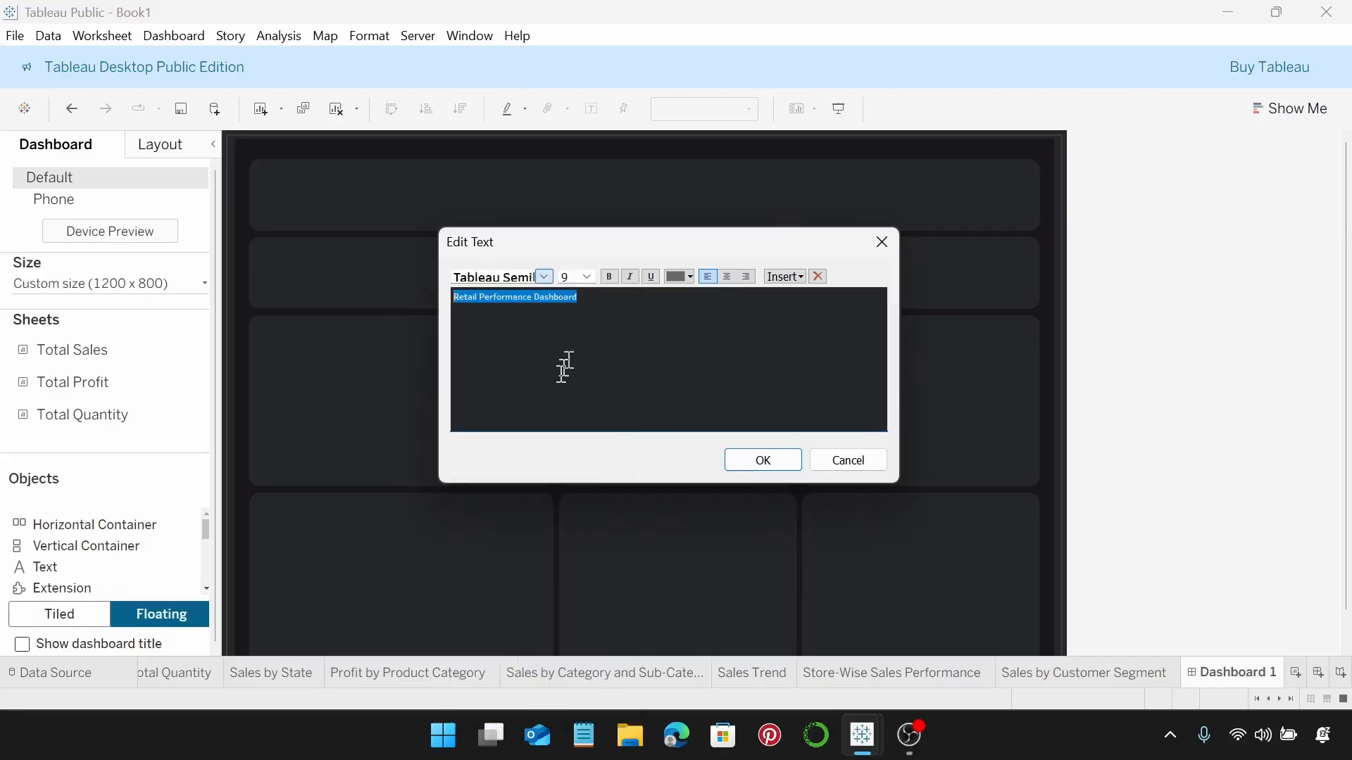
{"action": "left_click", "coordinate": [587, 277]}
{"action": "left_click", "coordinate": [571, 440]}
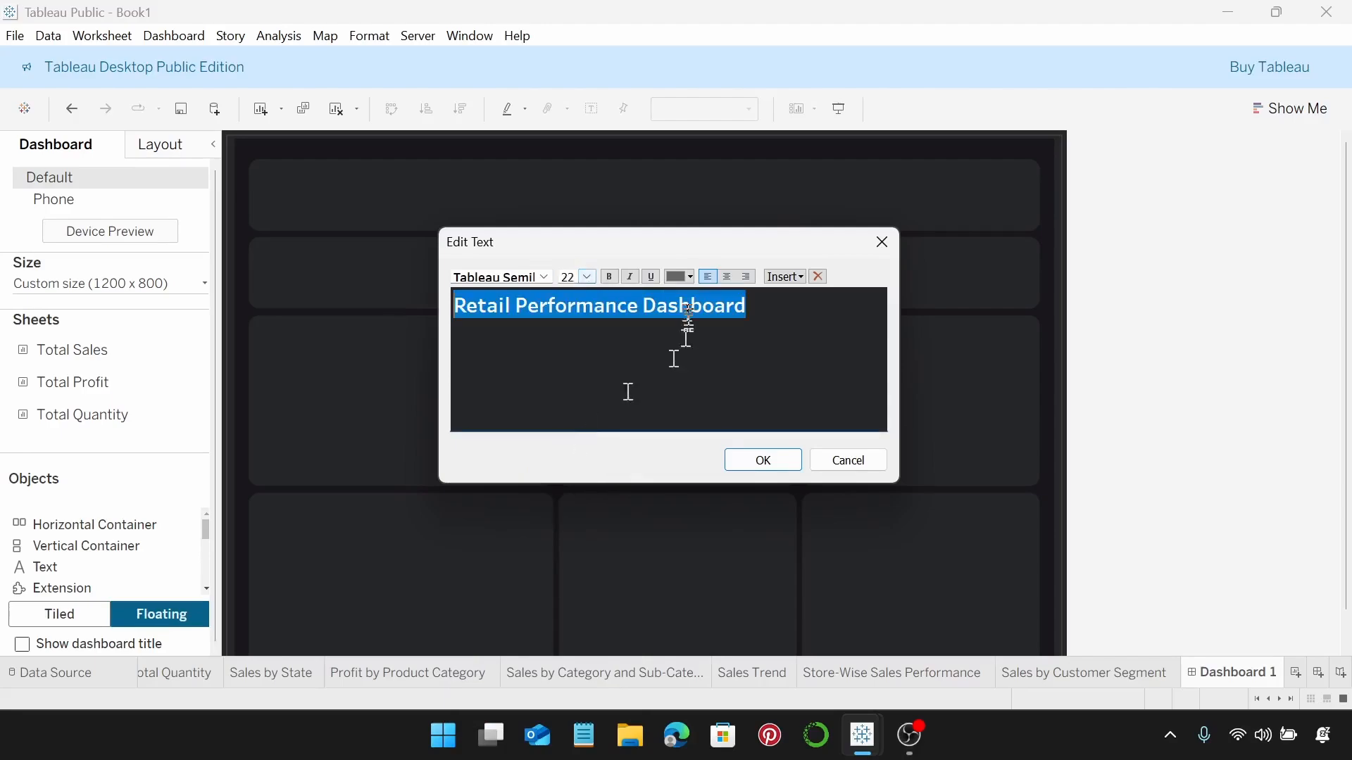
{"action": "left_click", "coordinate": [684, 276]}
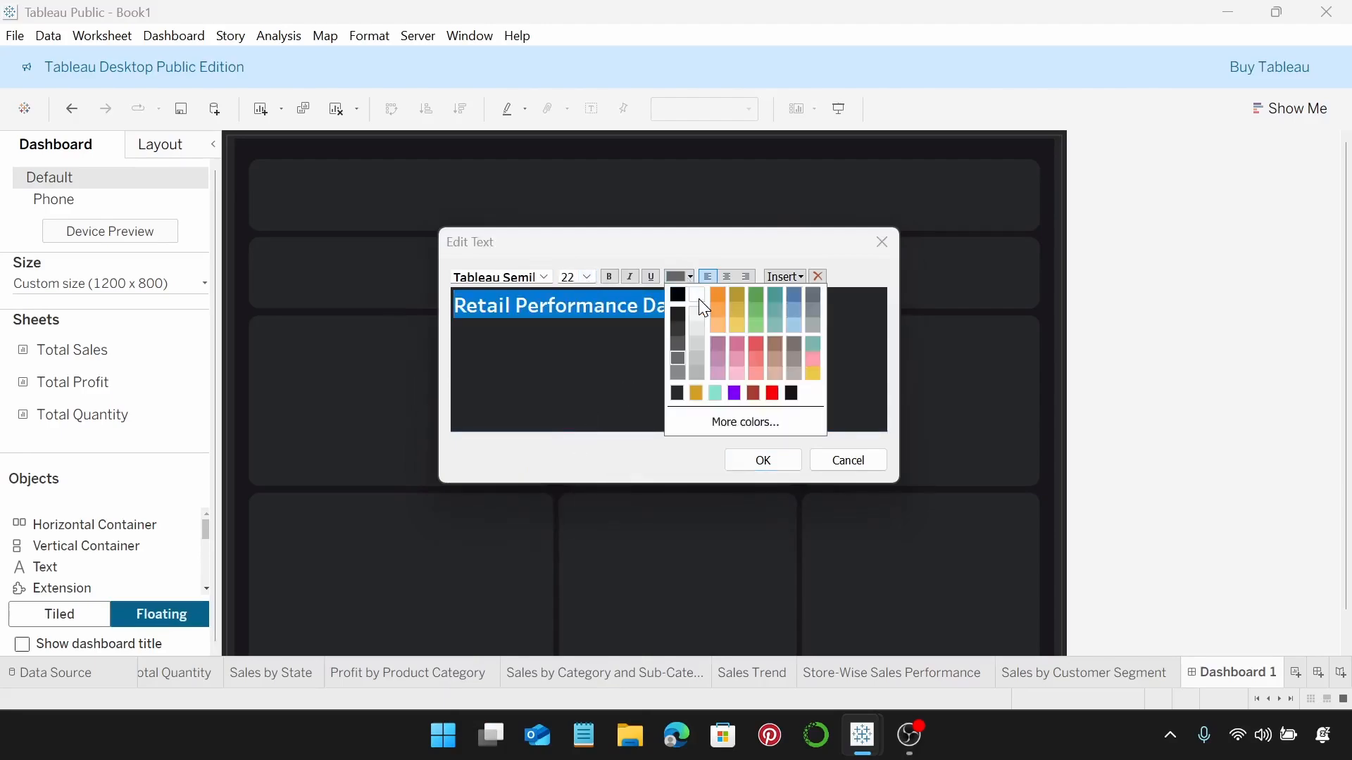
{"action": "left_click", "coordinate": [697, 294]}
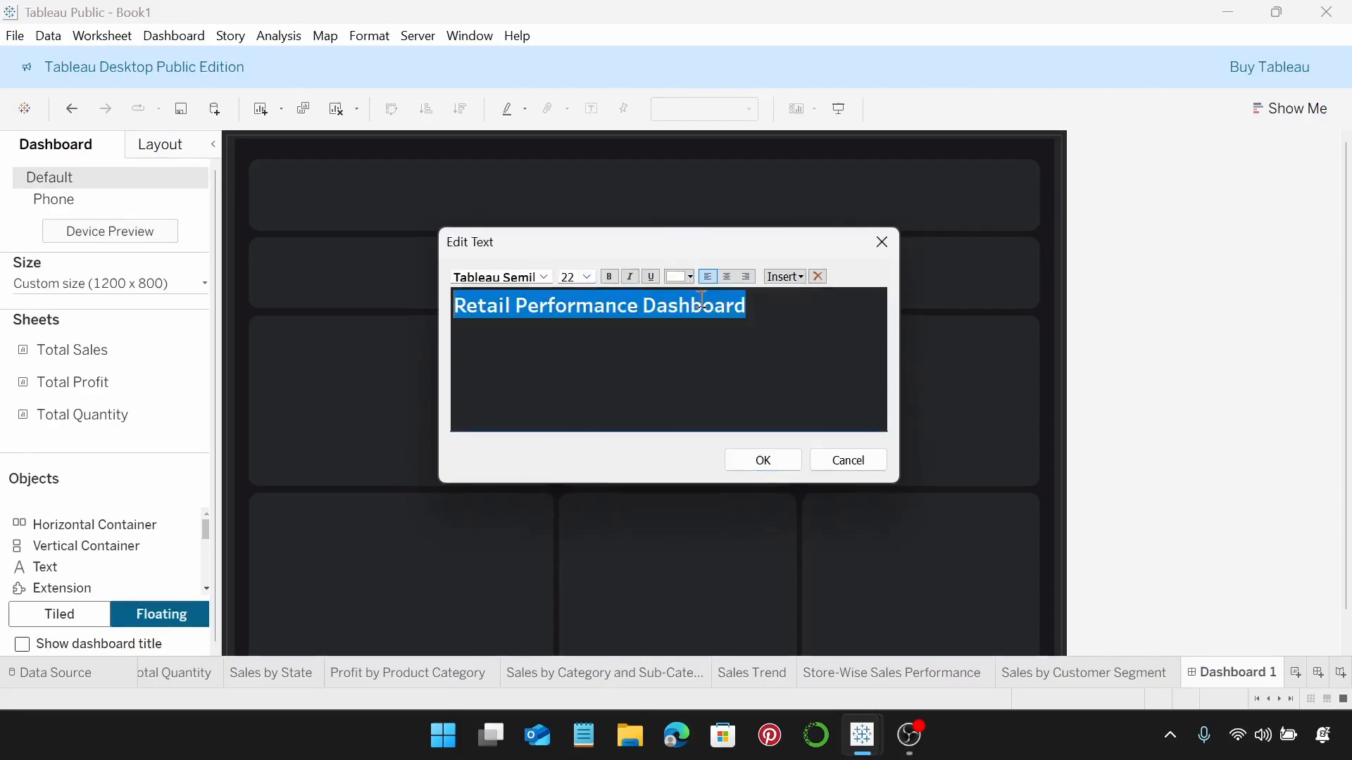
{"action": "left_click", "coordinate": [731, 278]}
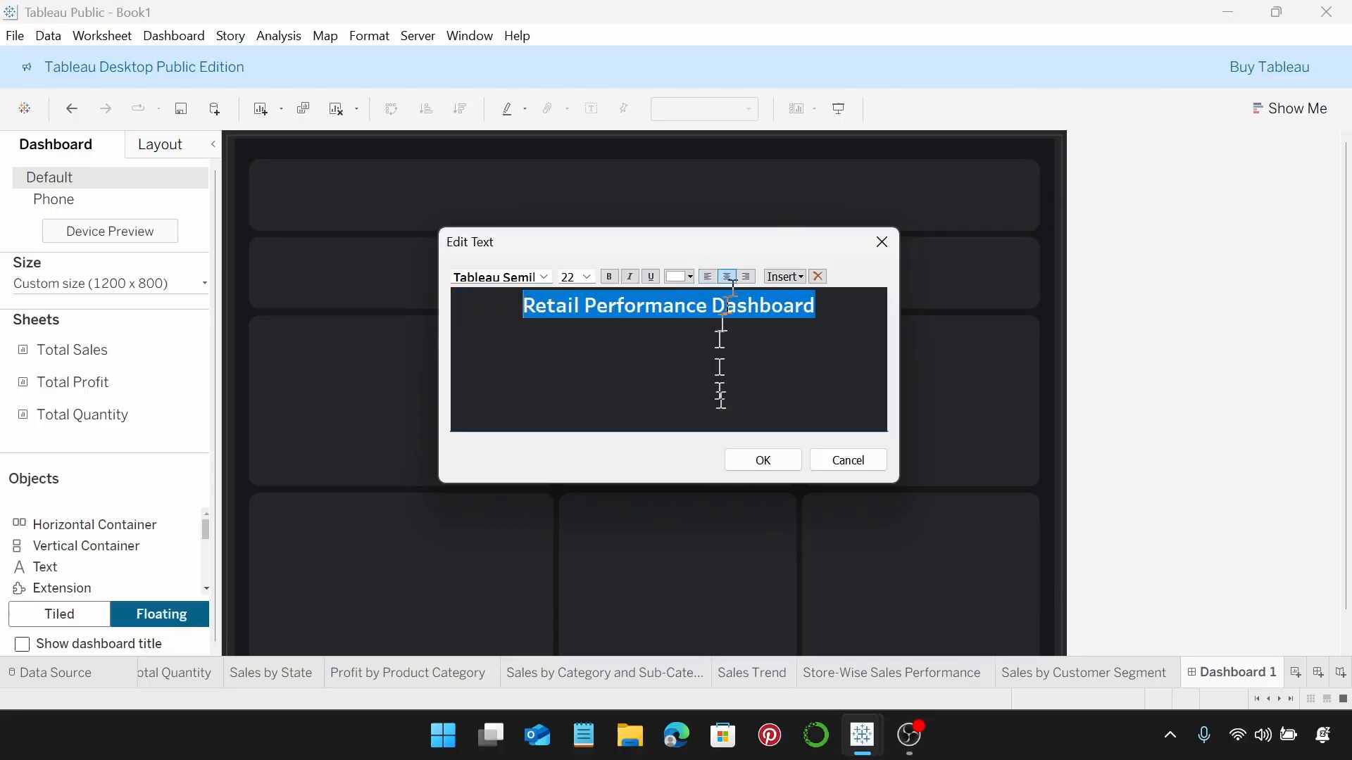
{"action": "left_click", "coordinate": [757, 459]}
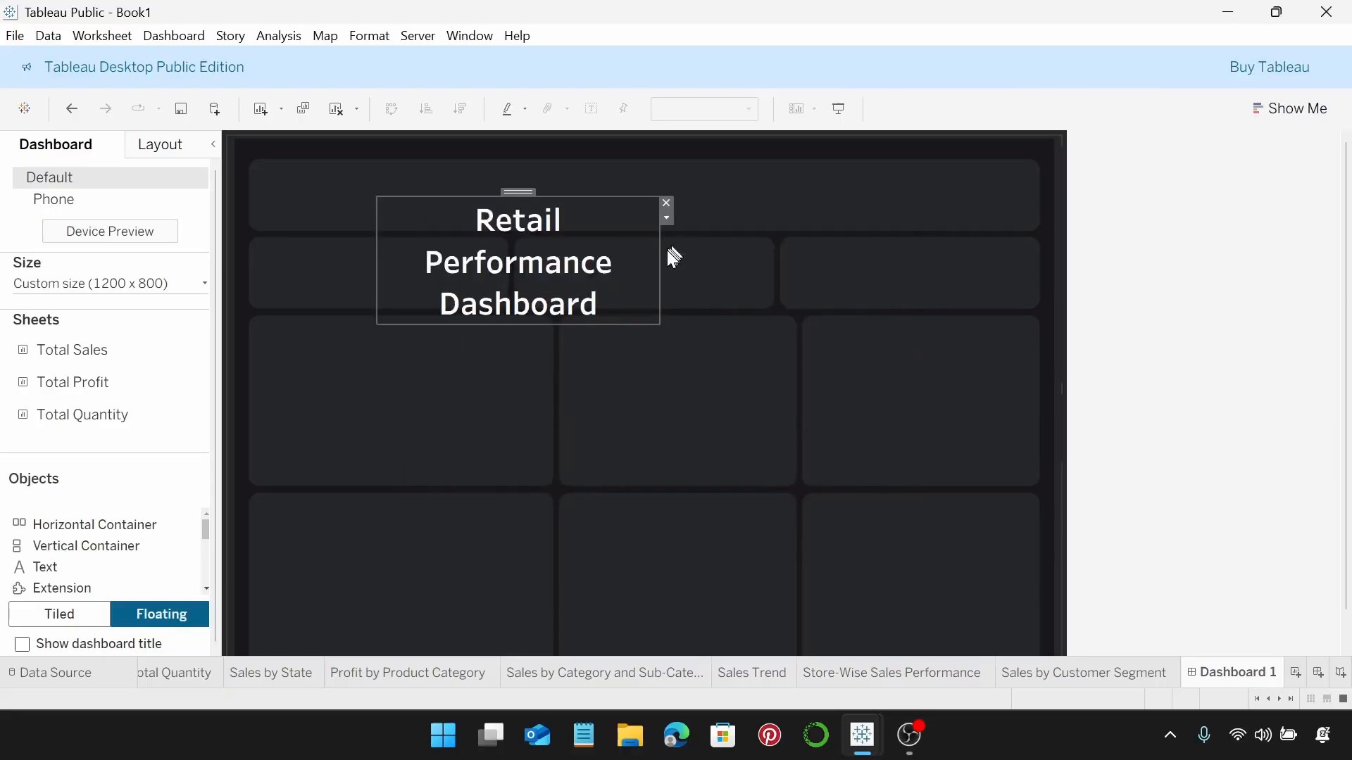
Step: Resize and move the heading text object to fit the full-width header panel of the background image
{"action": "left_click_drag", "start_coordinate": [661, 253], "coordinate": [1035, 269]}
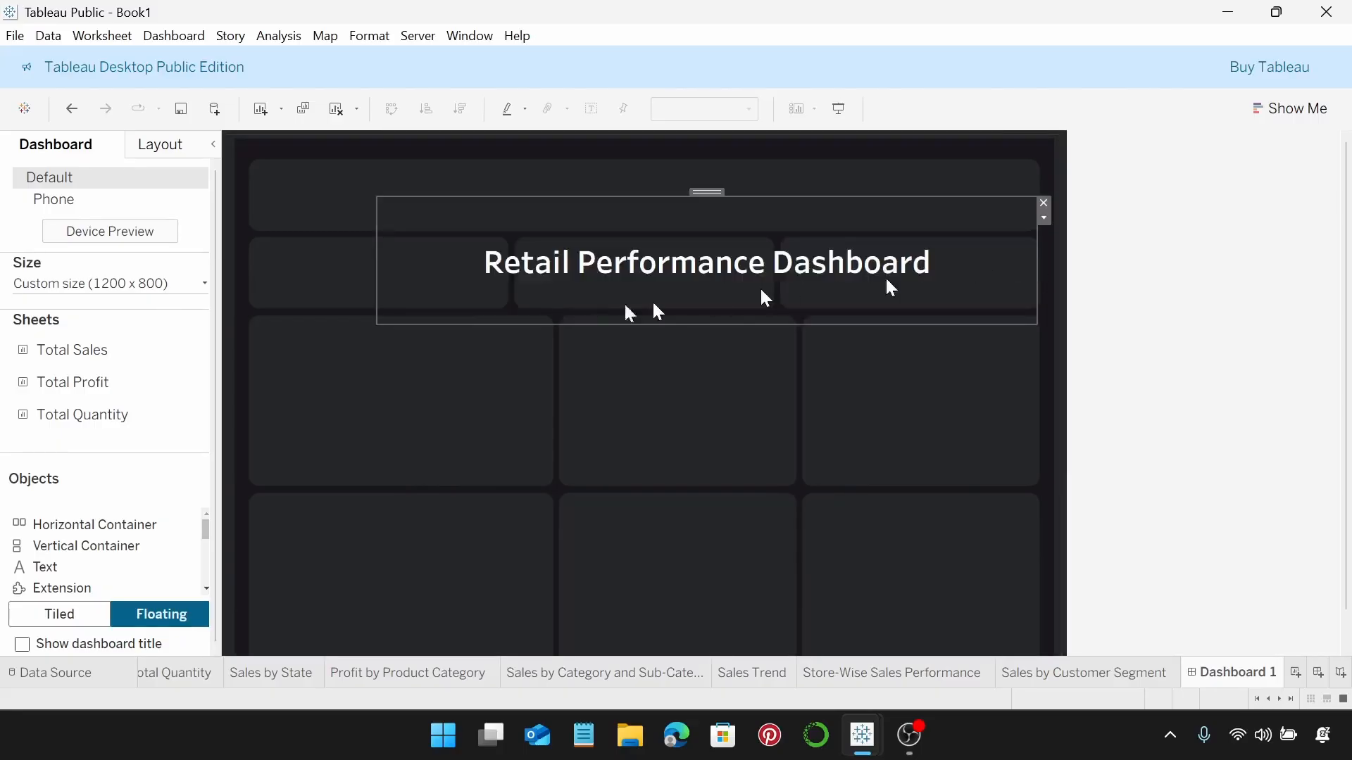
{"action": "left_click_drag", "start_coordinate": [375, 264], "coordinate": [249, 264]}
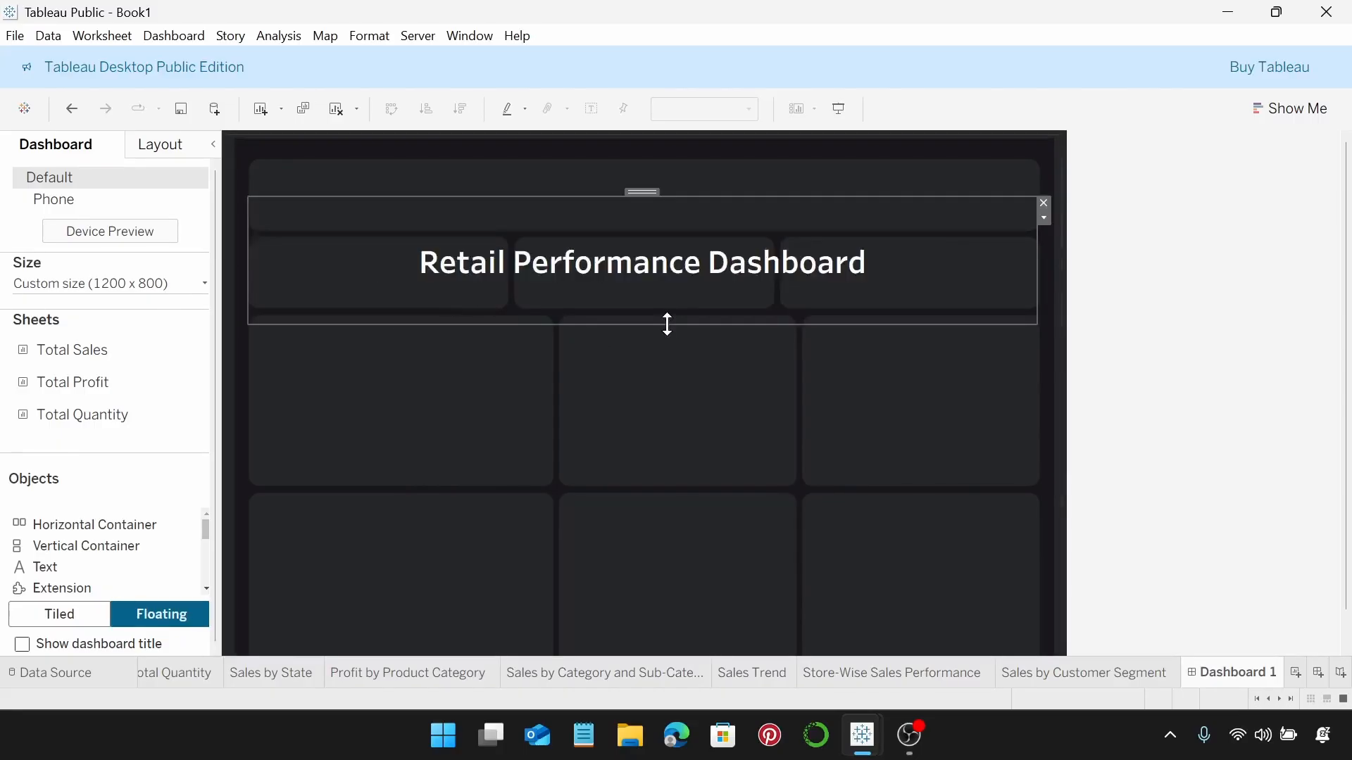
{"action": "left_click_drag", "start_coordinate": [667, 320], "coordinate": [670, 308]}
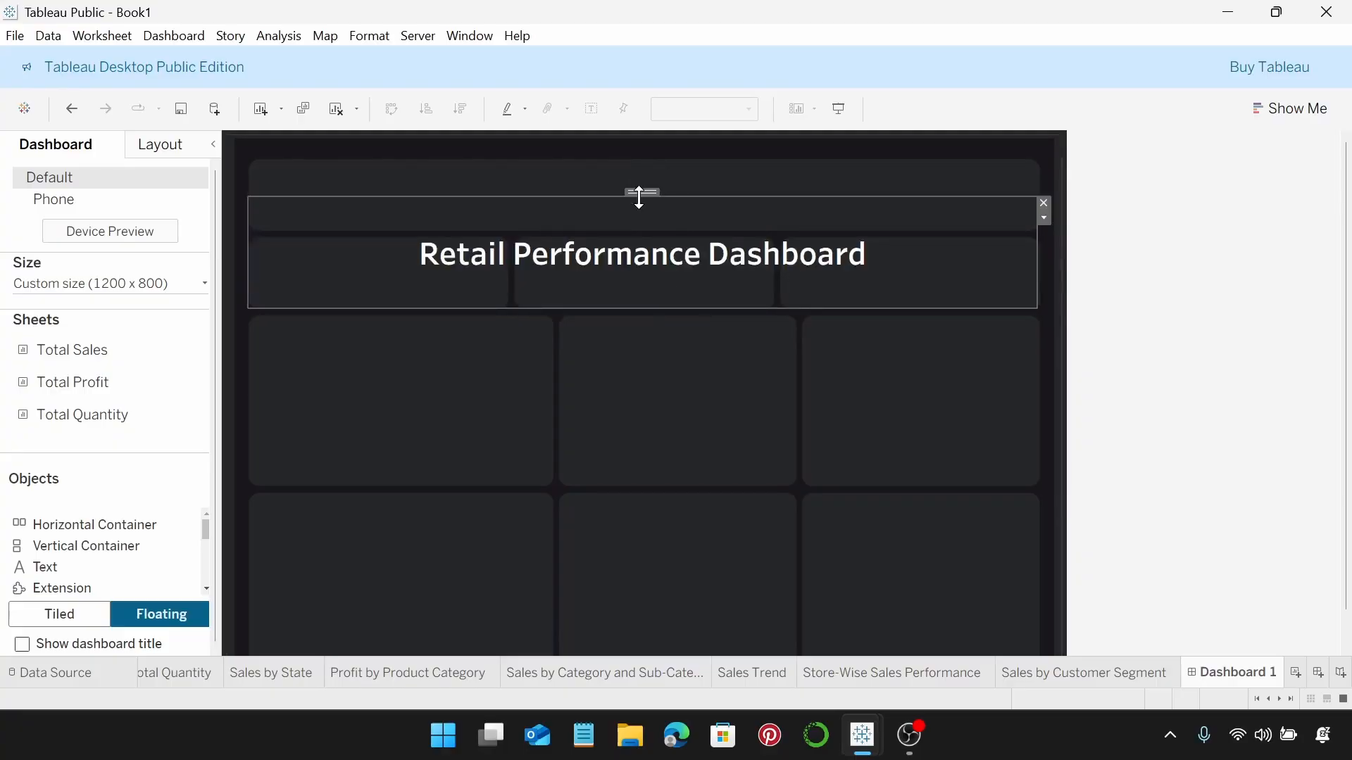
{"action": "left_click_drag", "start_coordinate": [639, 198], "coordinate": [640, 156]}
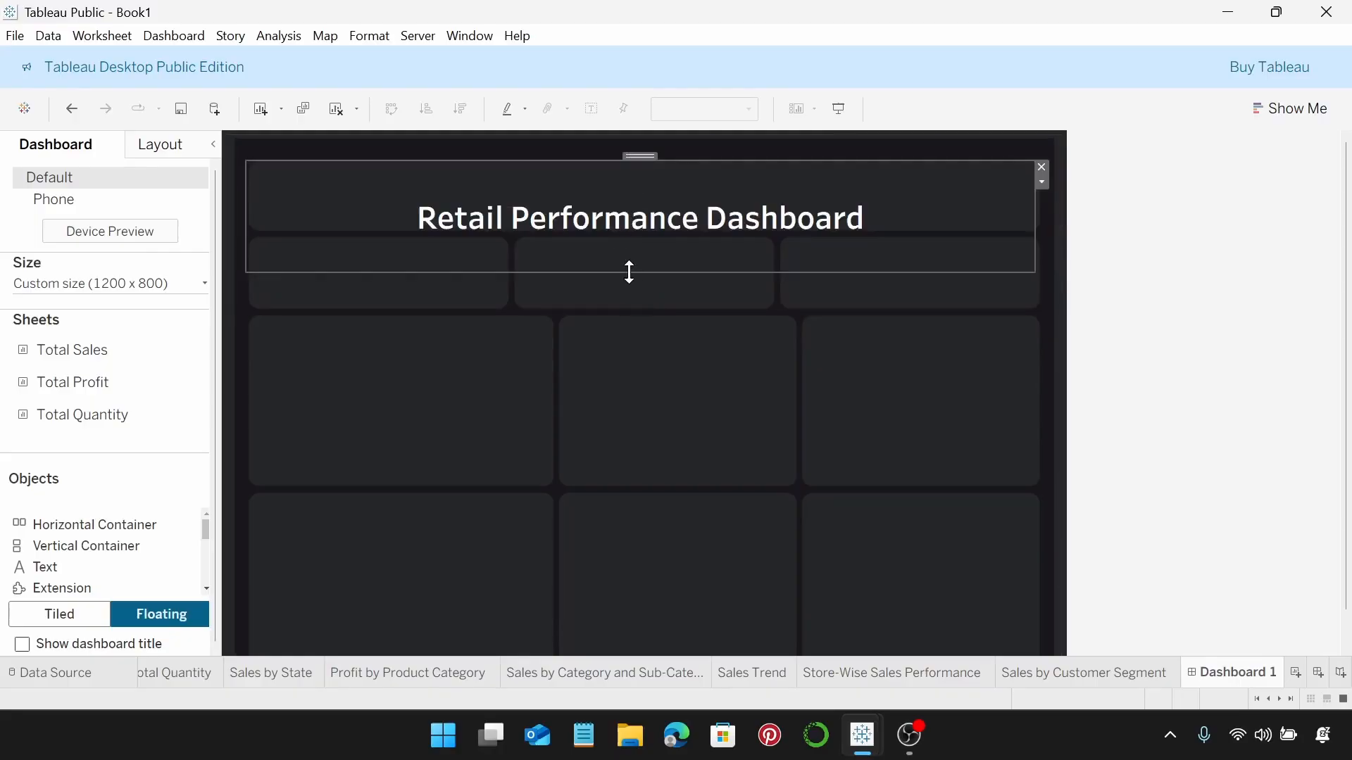
{"action": "left_click_drag", "start_coordinate": [629, 272], "coordinate": [653, 224]}
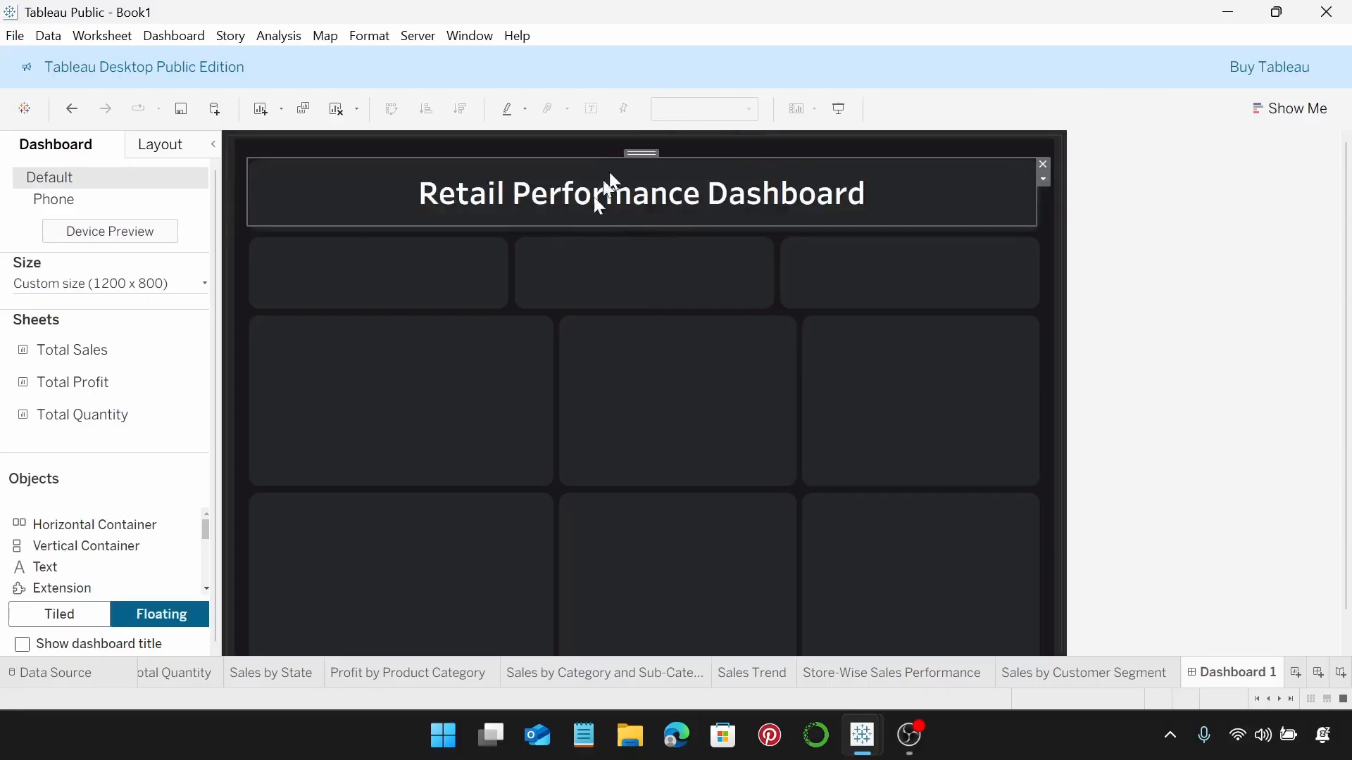
{"action": "left_click", "coordinate": [803, 303]}
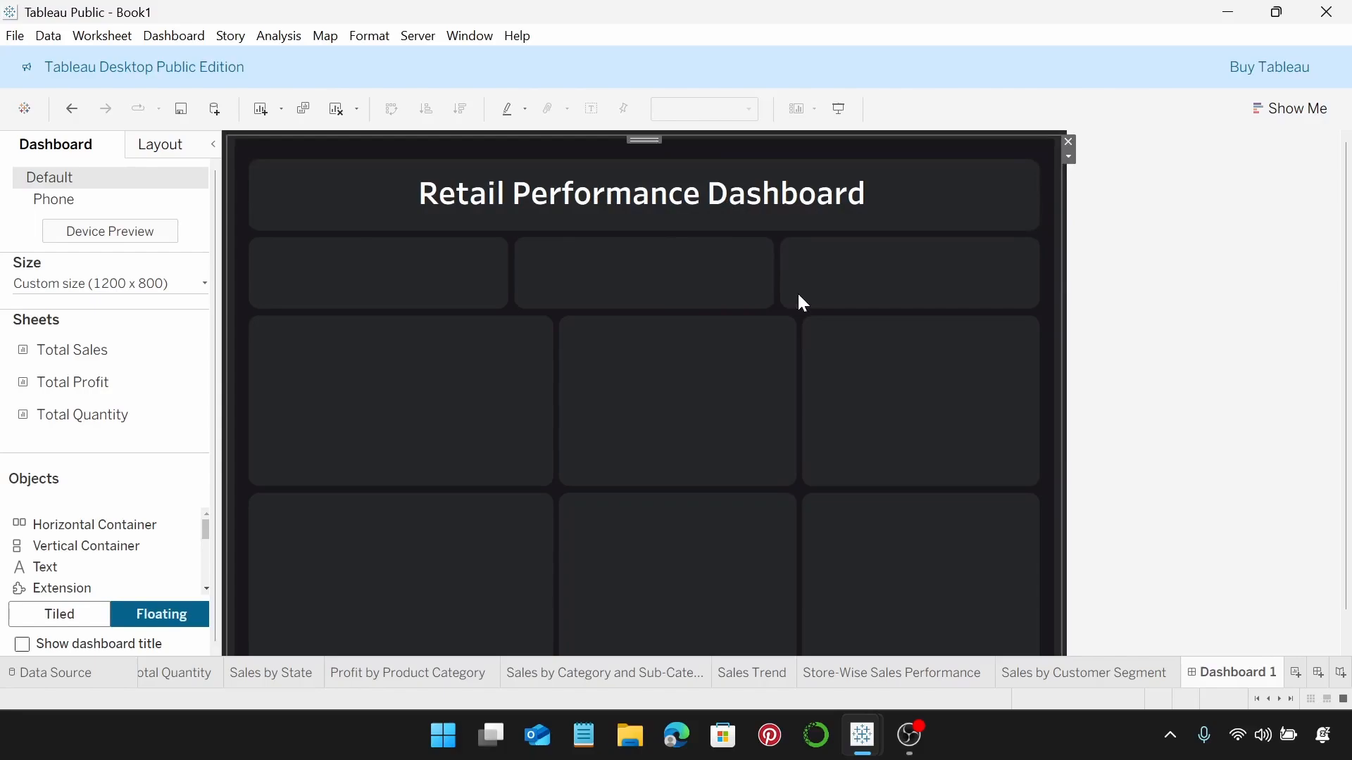
Step: Place the Total Sales sheet as a floating object and resize it to fit the first small panel below the header
{"action": "left_click_drag", "start_coordinate": [151, 415], "coordinate": [253, 238]}
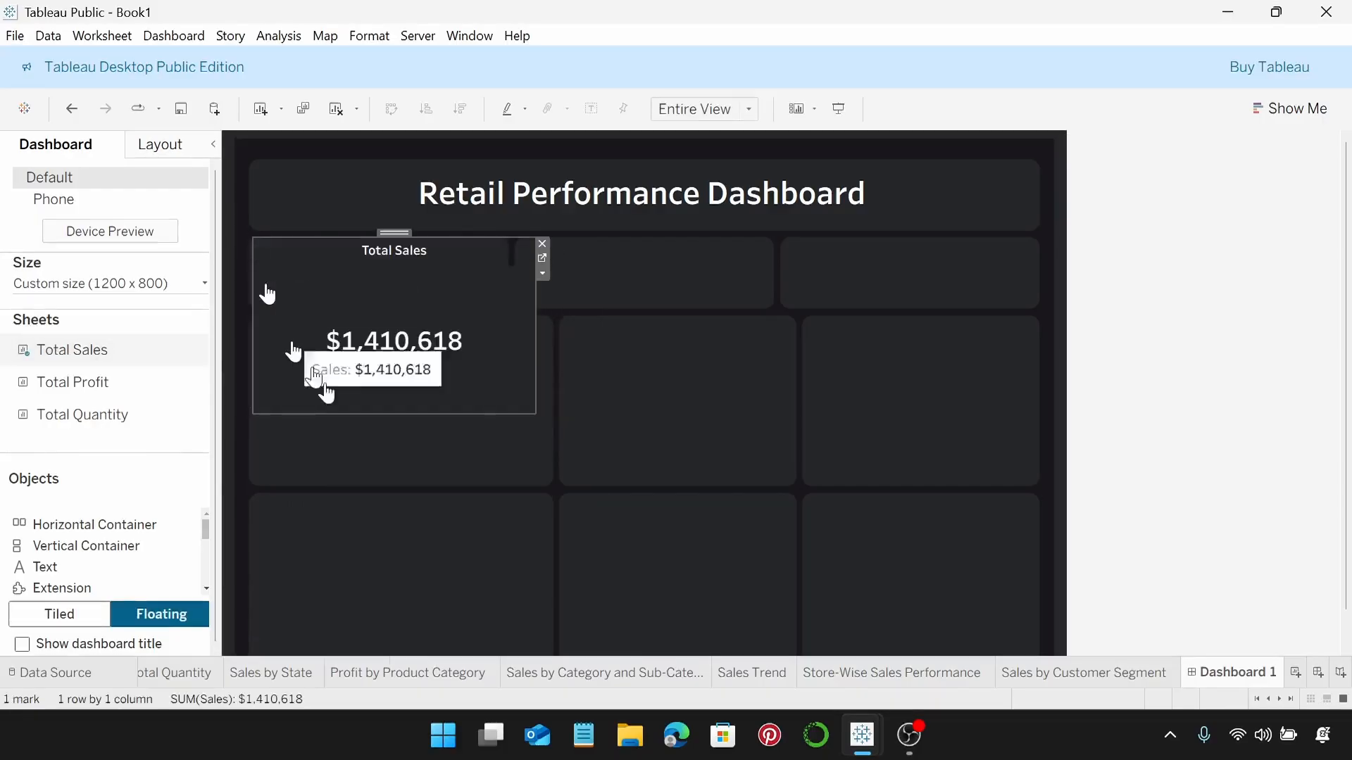
{"action": "left_click_drag", "start_coordinate": [535, 313], "coordinate": [501, 317]}
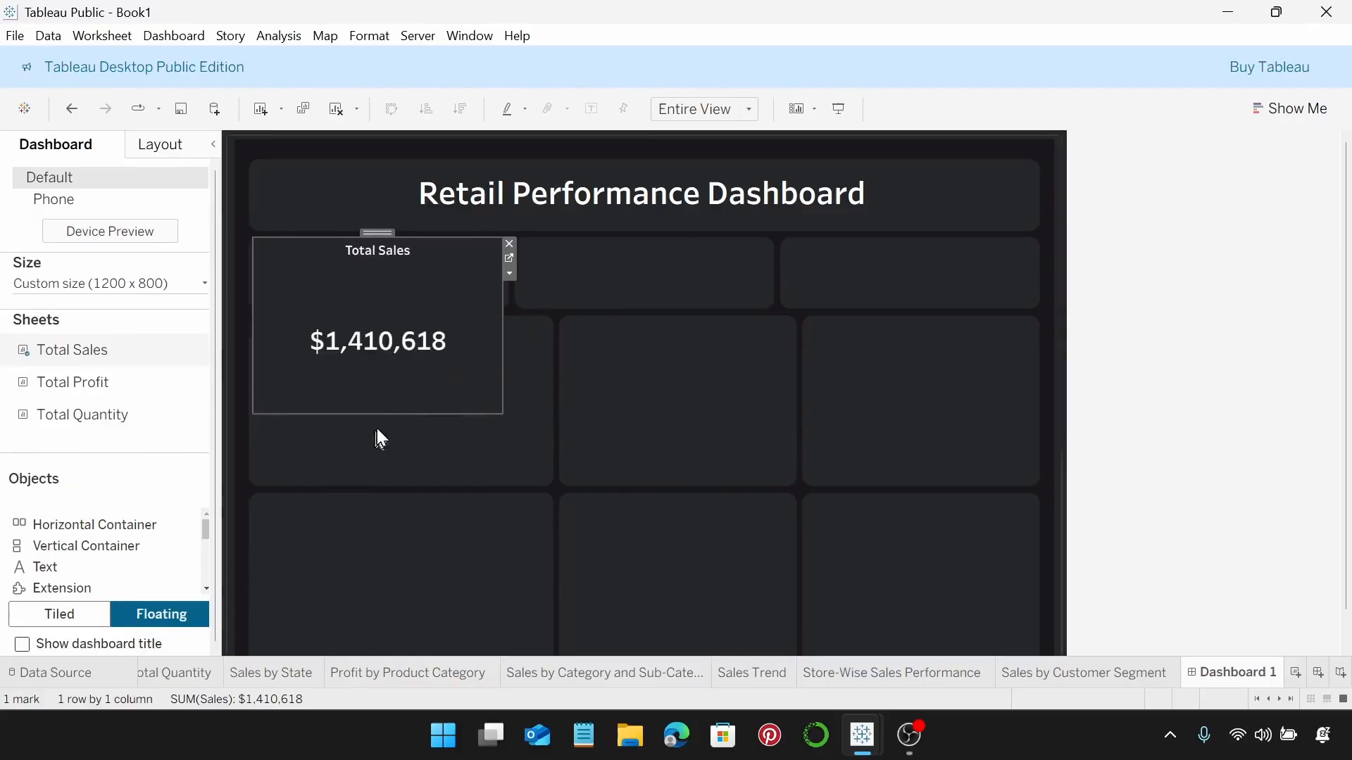
{"action": "left_click_drag", "start_coordinate": [388, 412], "coordinate": [393, 305]}
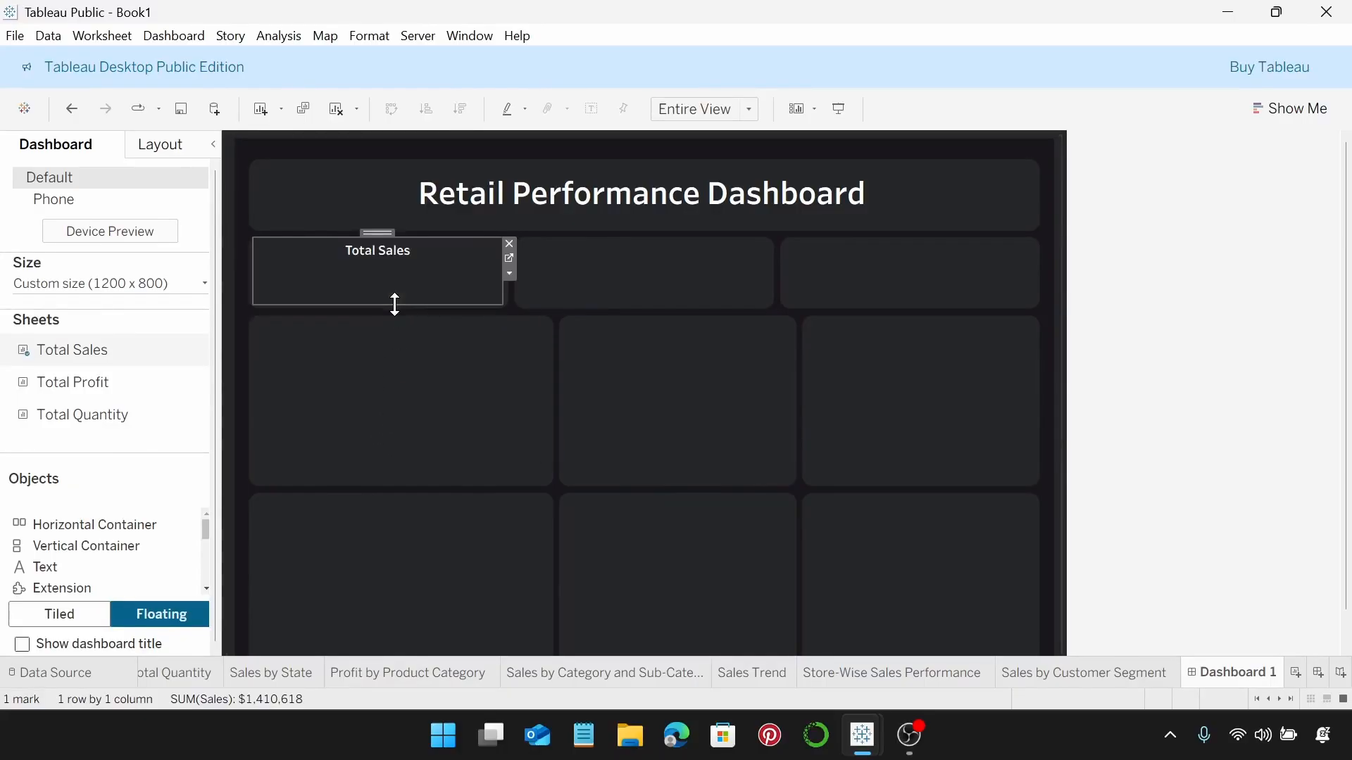
{"action": "mouse_move", "coordinate": [378, 293]}
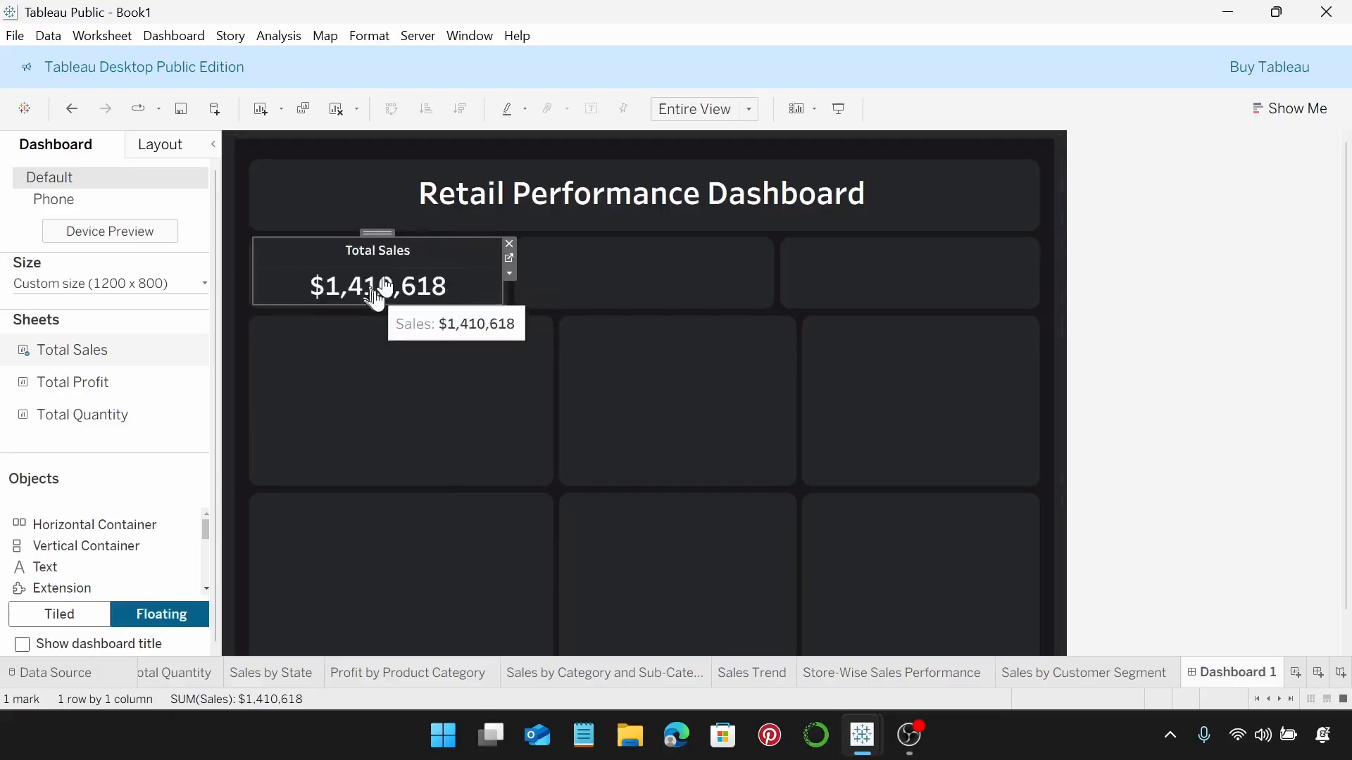
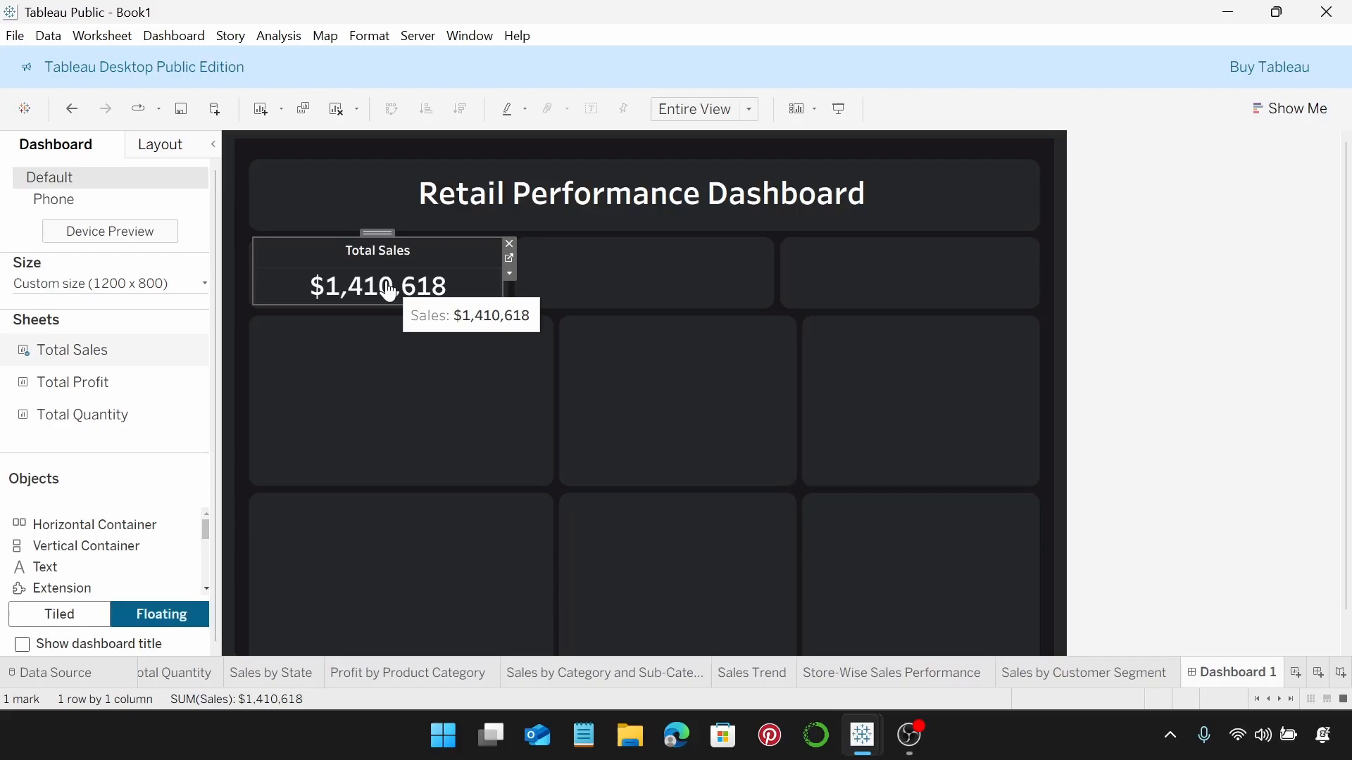
Step: Nudge the floating Total Sales sheet to sit evenly inside the first small panel and clear its mark selection
{"action": "left_click", "coordinate": [421, 378]}
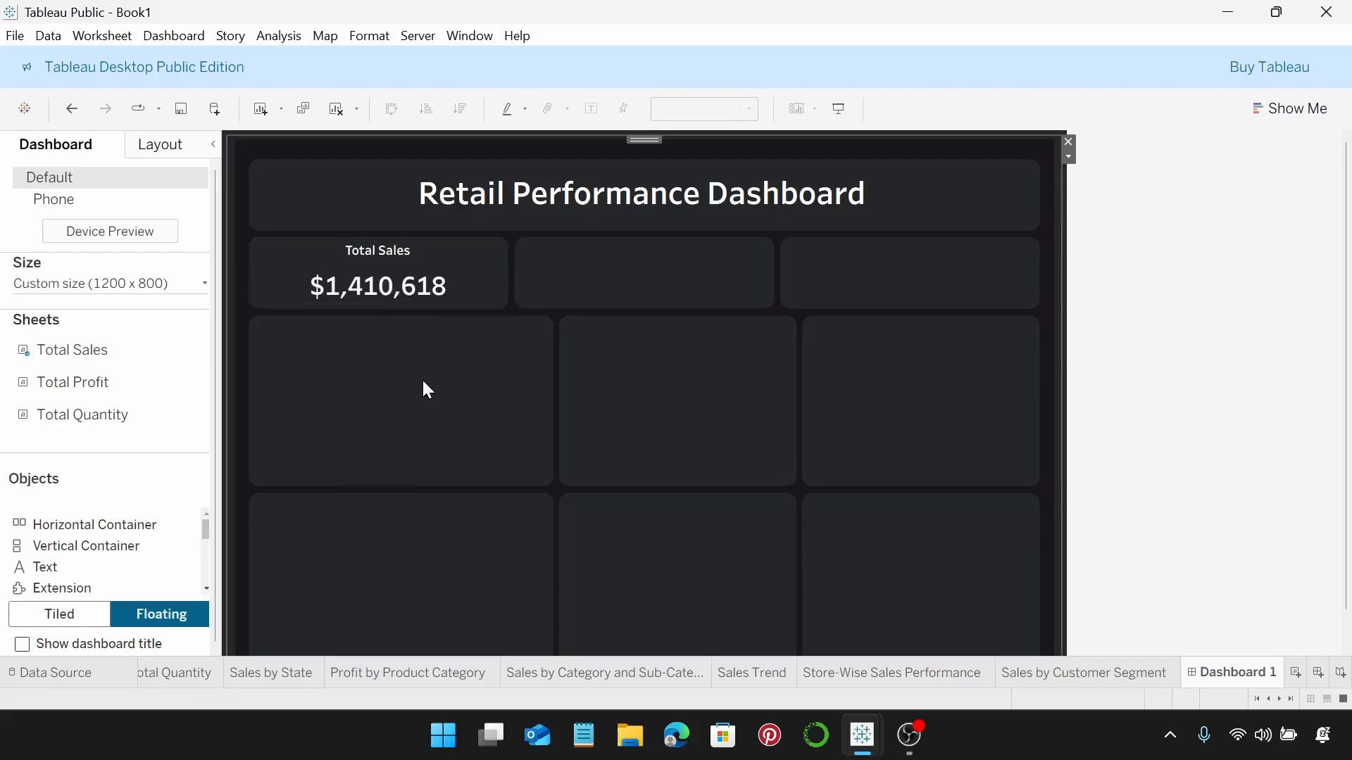
{"action": "left_click", "coordinate": [454, 303]}
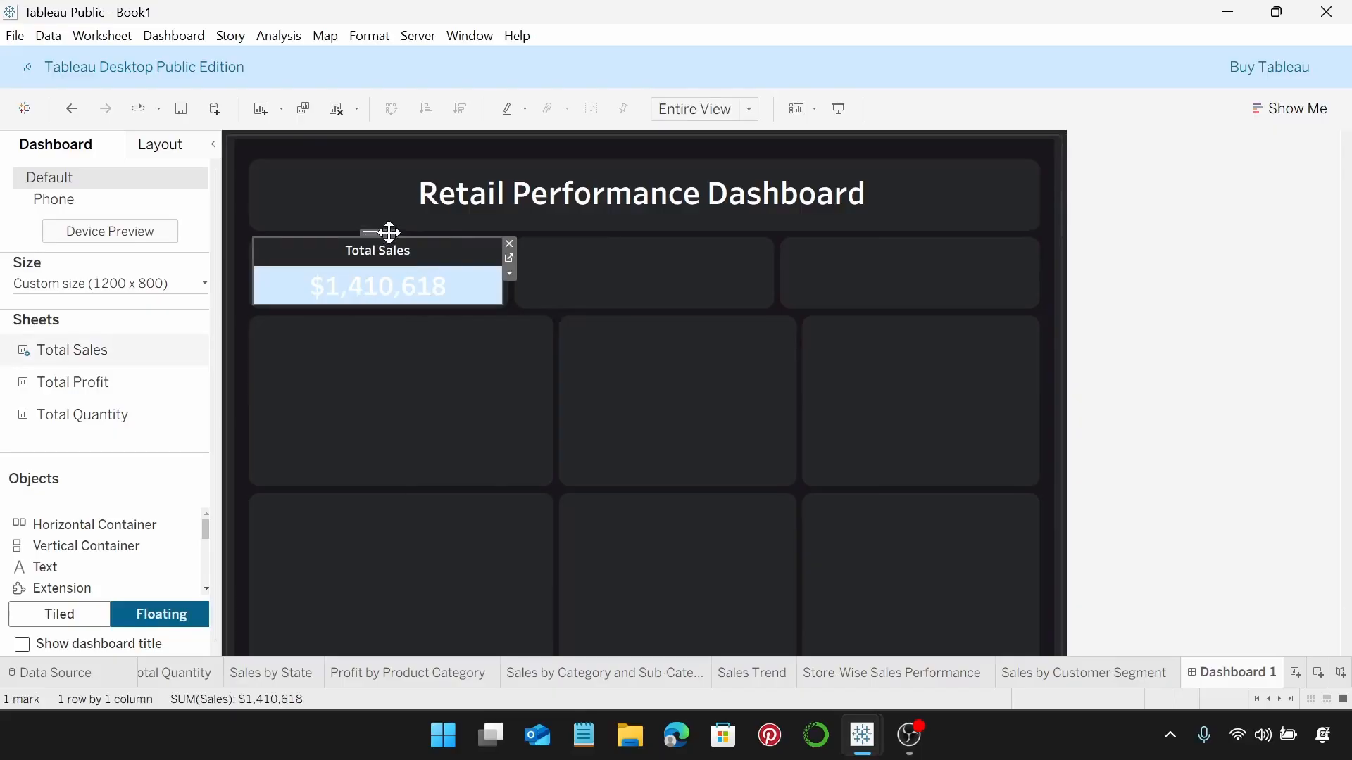
{"action": "left_click_drag", "start_coordinate": [388, 233], "coordinate": [389, 233]}
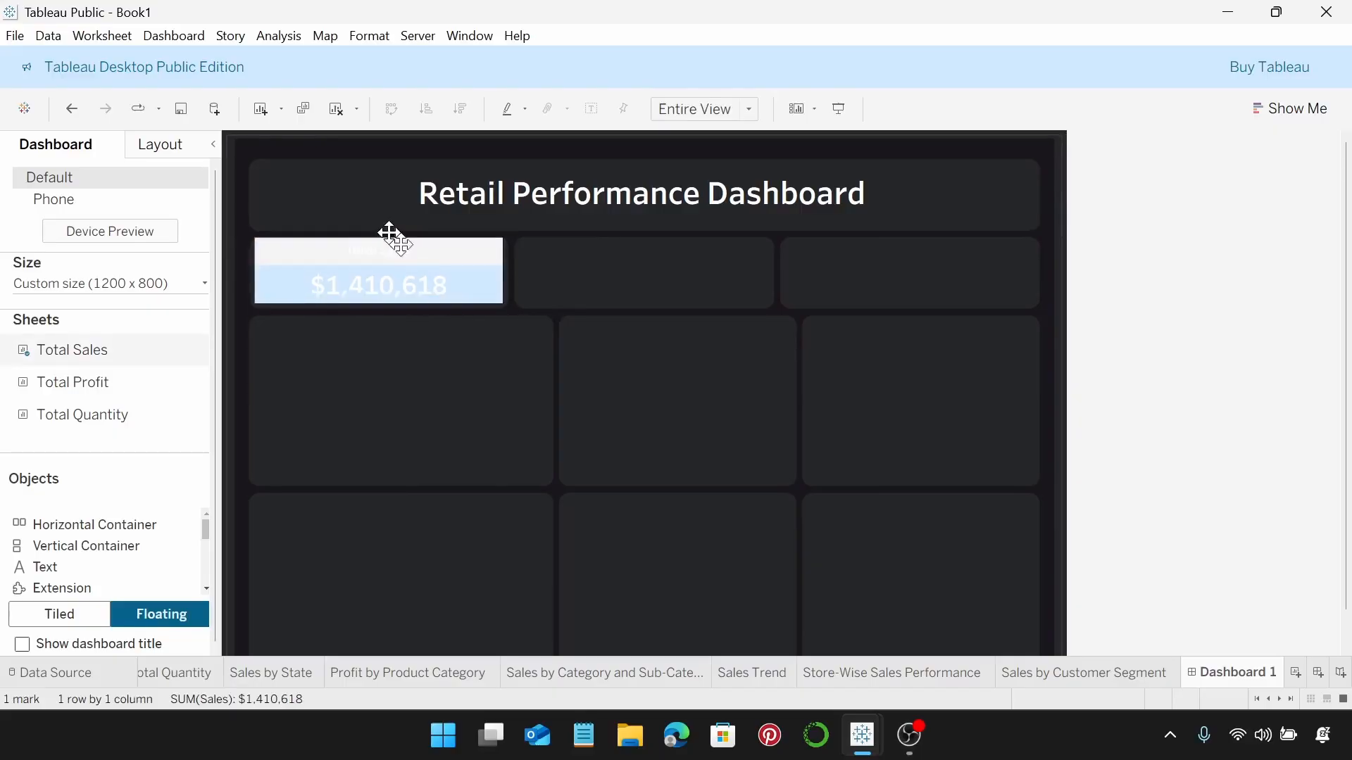
{"action": "left_click", "coordinate": [585, 310]}
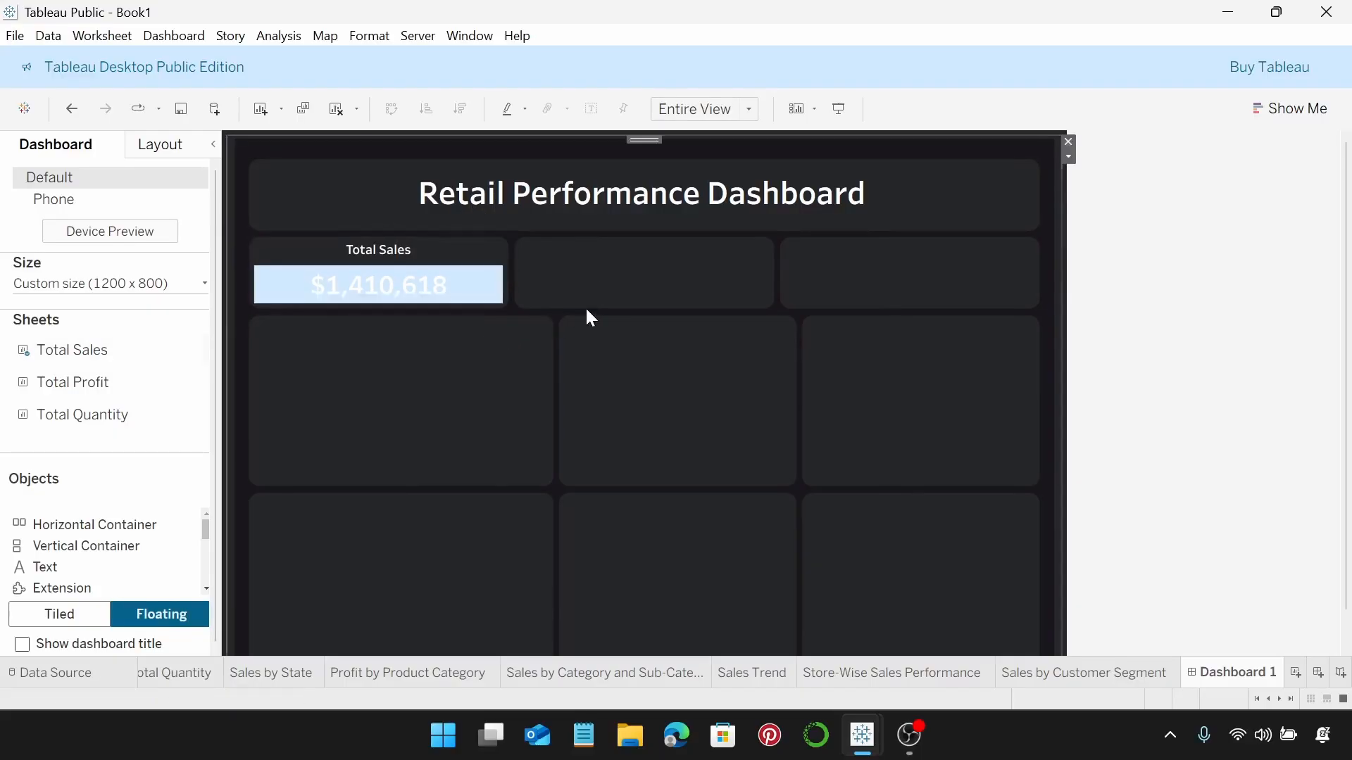
{"action": "left_click", "coordinate": [466, 290]}
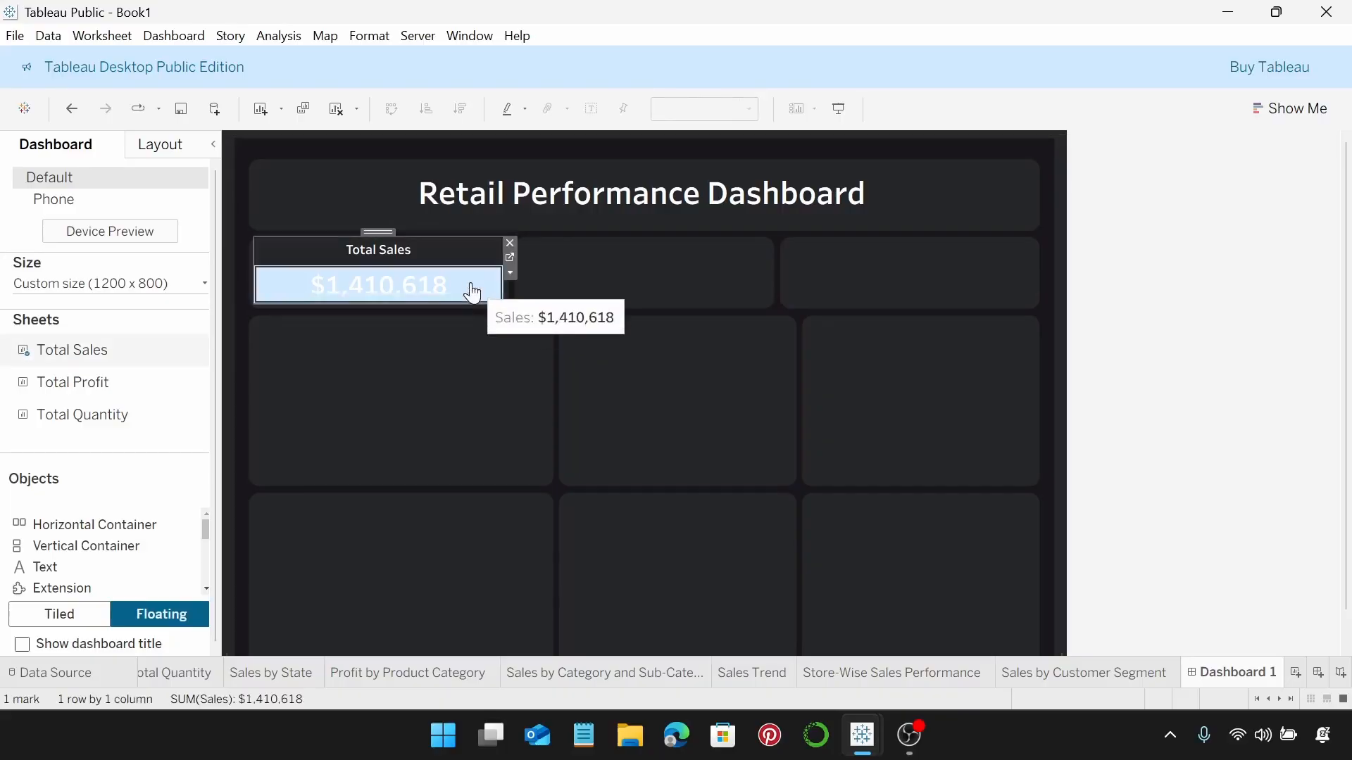
{"action": "left_click", "coordinate": [458, 352]}
Step: Place the Total Profit sheet as a floating object and resize it to fit the middle small panel
{"action": "left_click_drag", "start_coordinate": [49, 384], "coordinate": [521, 246]}
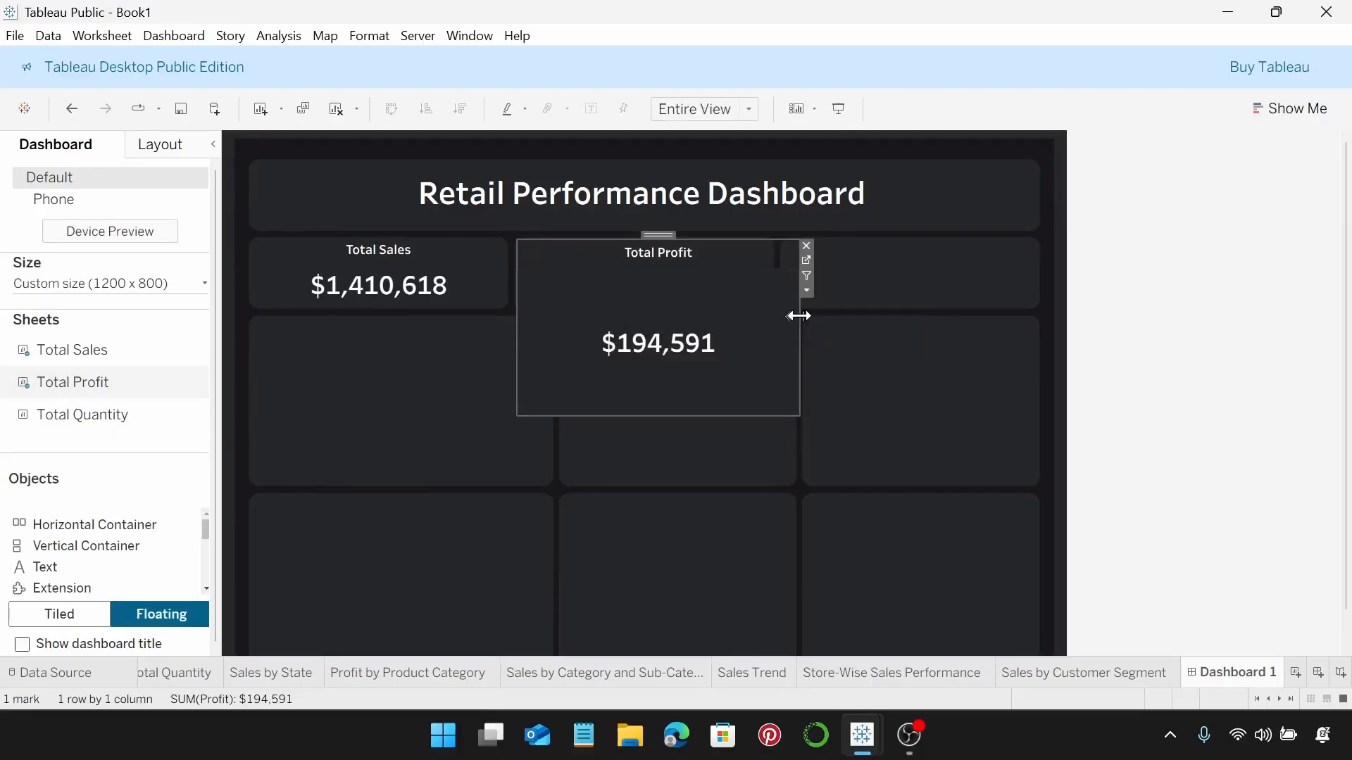
{"action": "left_click_drag", "start_coordinate": [800, 317], "coordinate": [772, 318]}
{"action": "left_click_drag", "start_coordinate": [621, 416], "coordinate": [615, 303]}
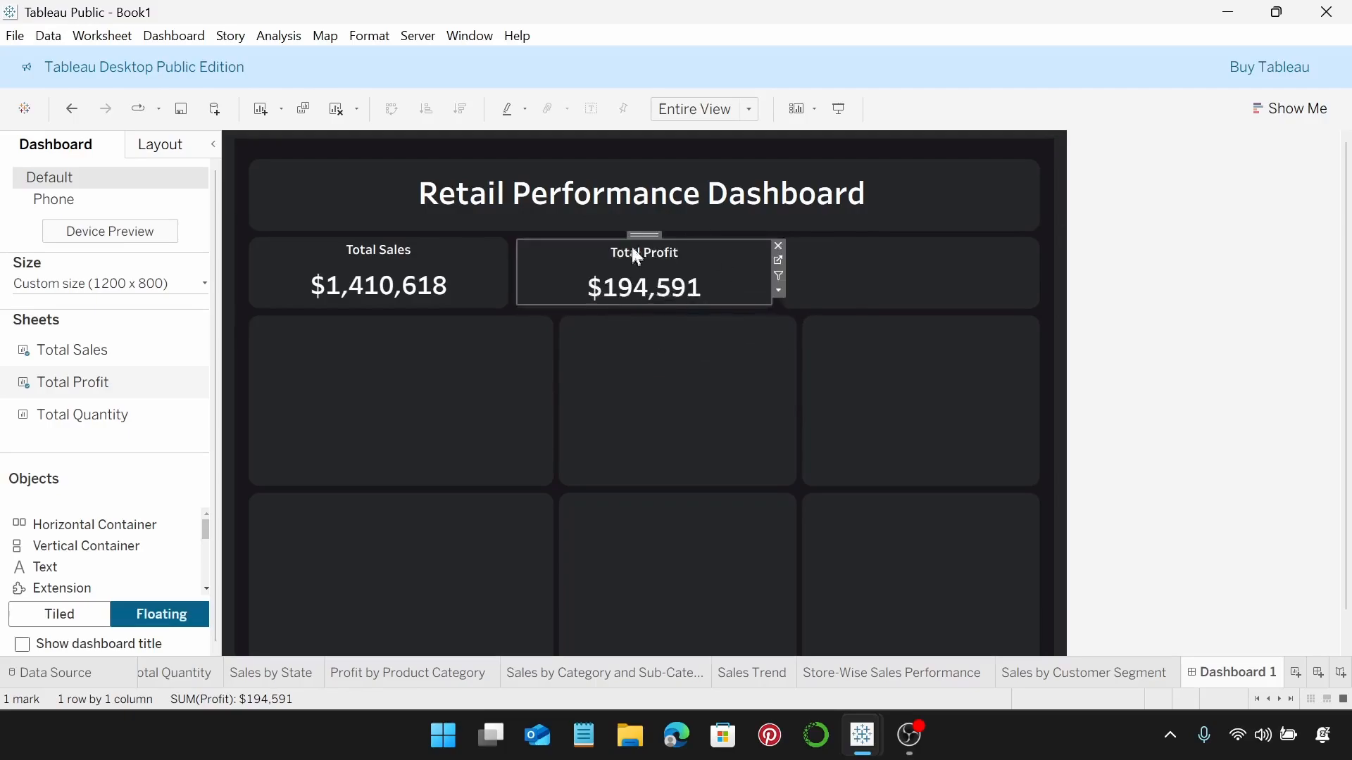
{"action": "left_click_drag", "start_coordinate": [634, 239], "coordinate": [635, 241]}
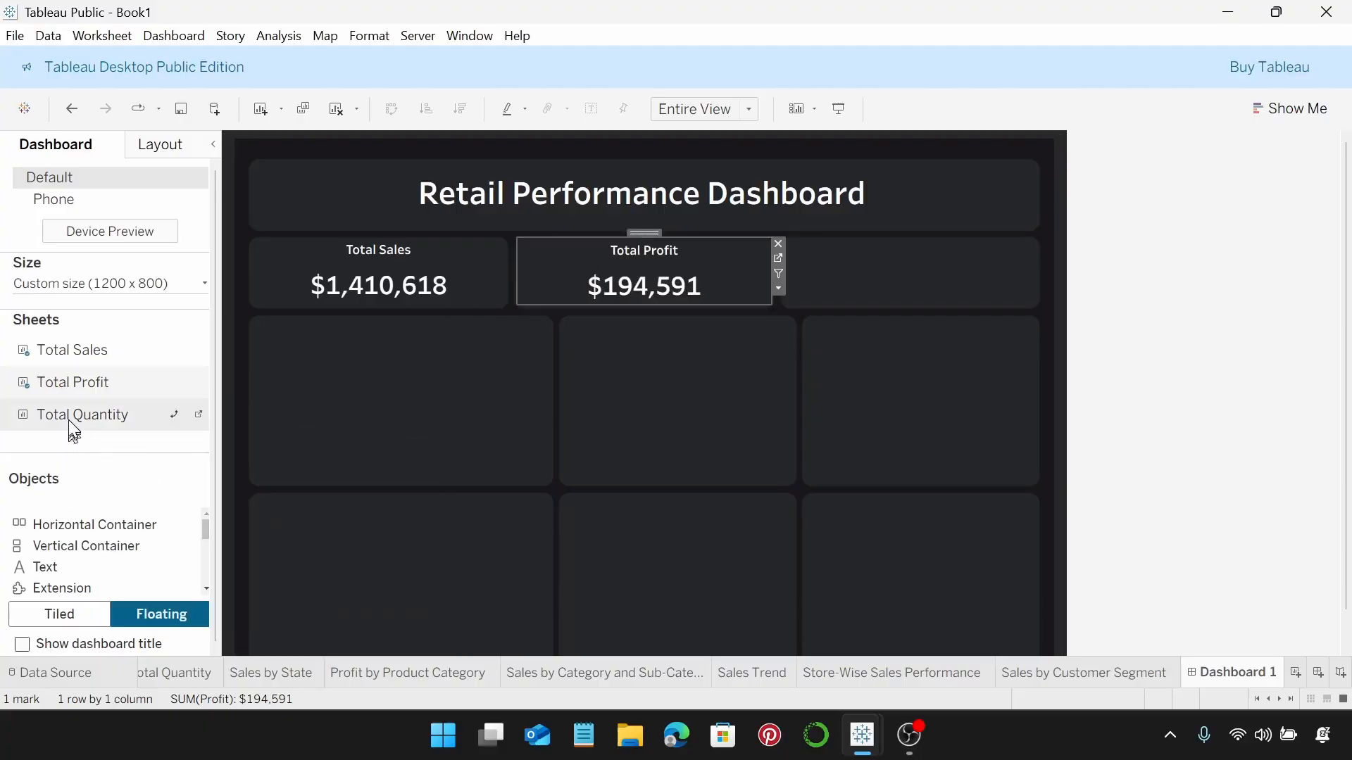
Step: Place the Total Quantity sheet as a floating object and resize it to fit the third small panel
{"action": "left_click_drag", "start_coordinate": [83, 416], "coordinate": [784, 241]}
{"action": "left_click_drag", "start_coordinate": [1054, 316], "coordinate": [1036, 319]}
{"action": "left_click_drag", "start_coordinate": [904, 410], "coordinate": [915, 306]}
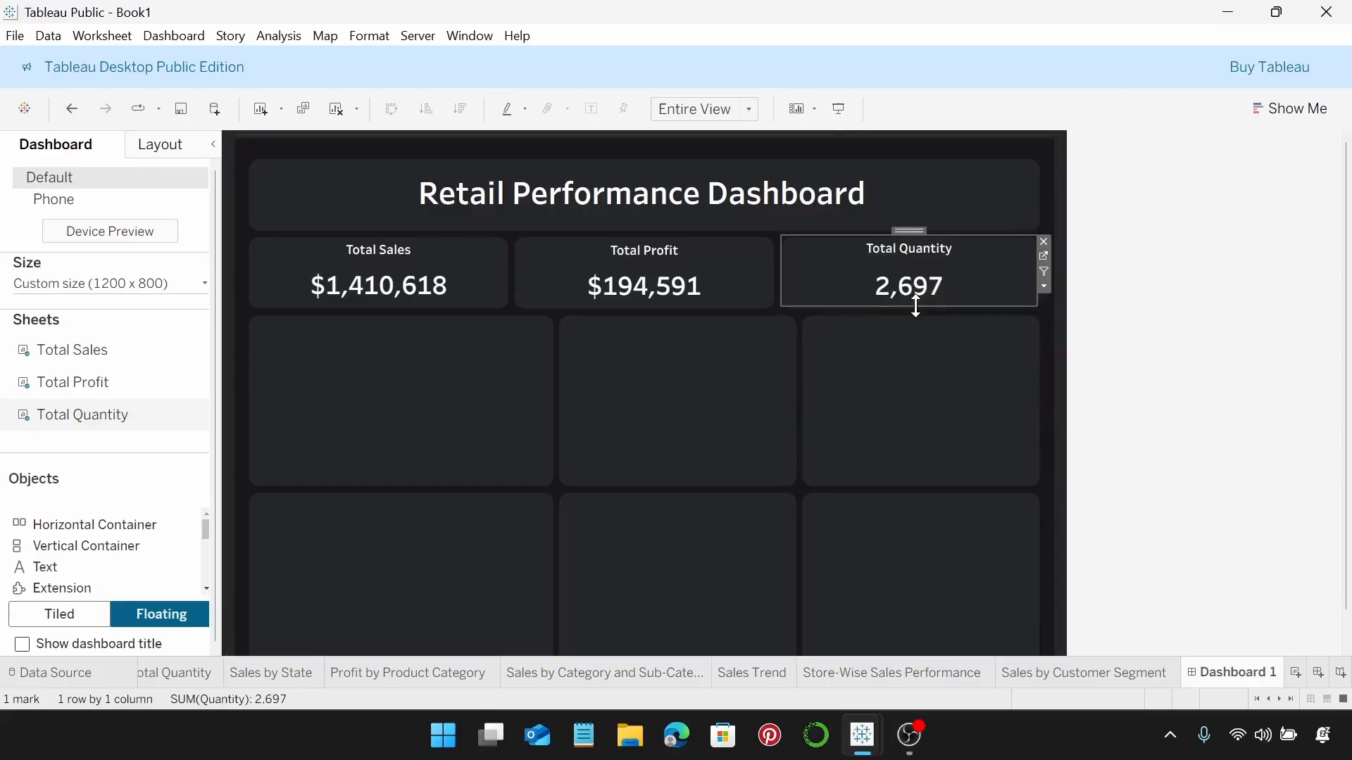
{"action": "left_click_drag", "start_coordinate": [782, 264], "coordinate": [786, 265]}
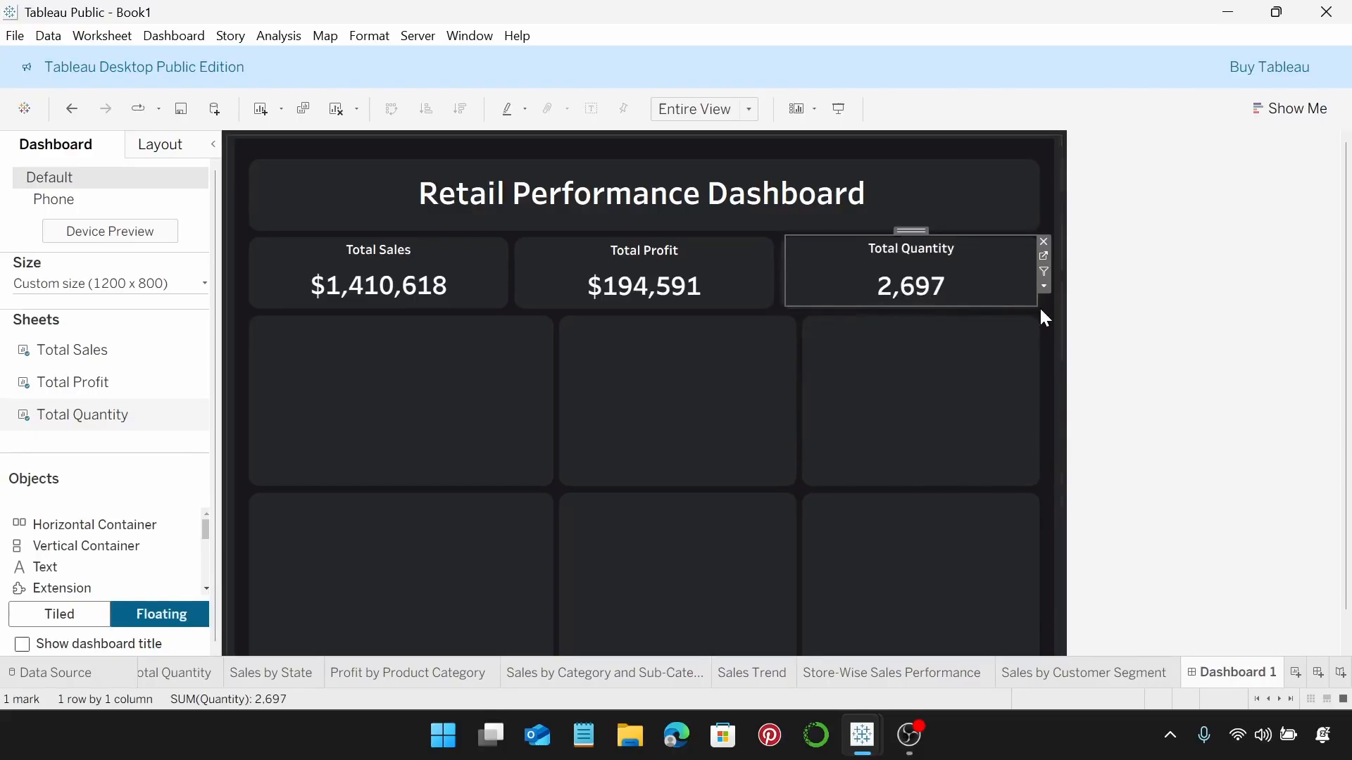
{"action": "left_click_drag", "start_coordinate": [1034, 293], "coordinate": [1035, 300]}
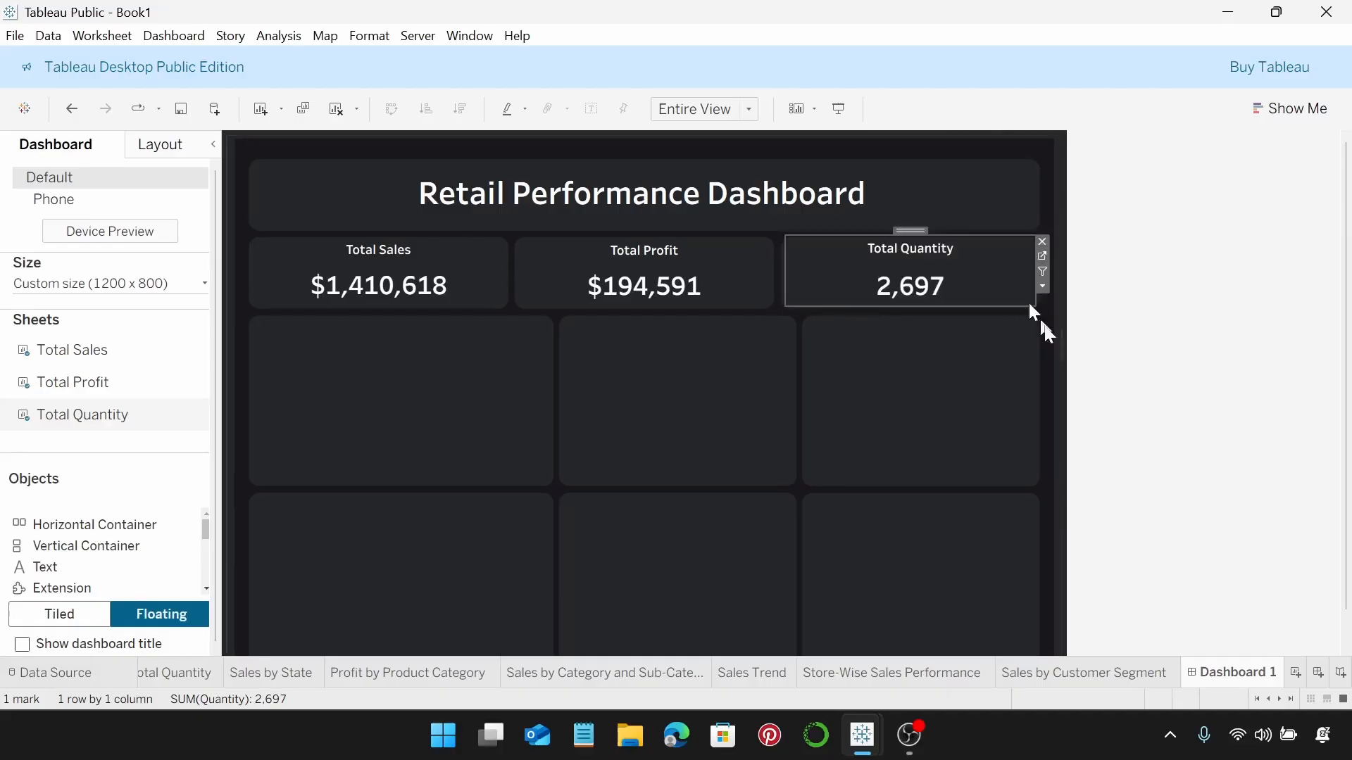
{"action": "left_click", "coordinate": [1099, 337]}
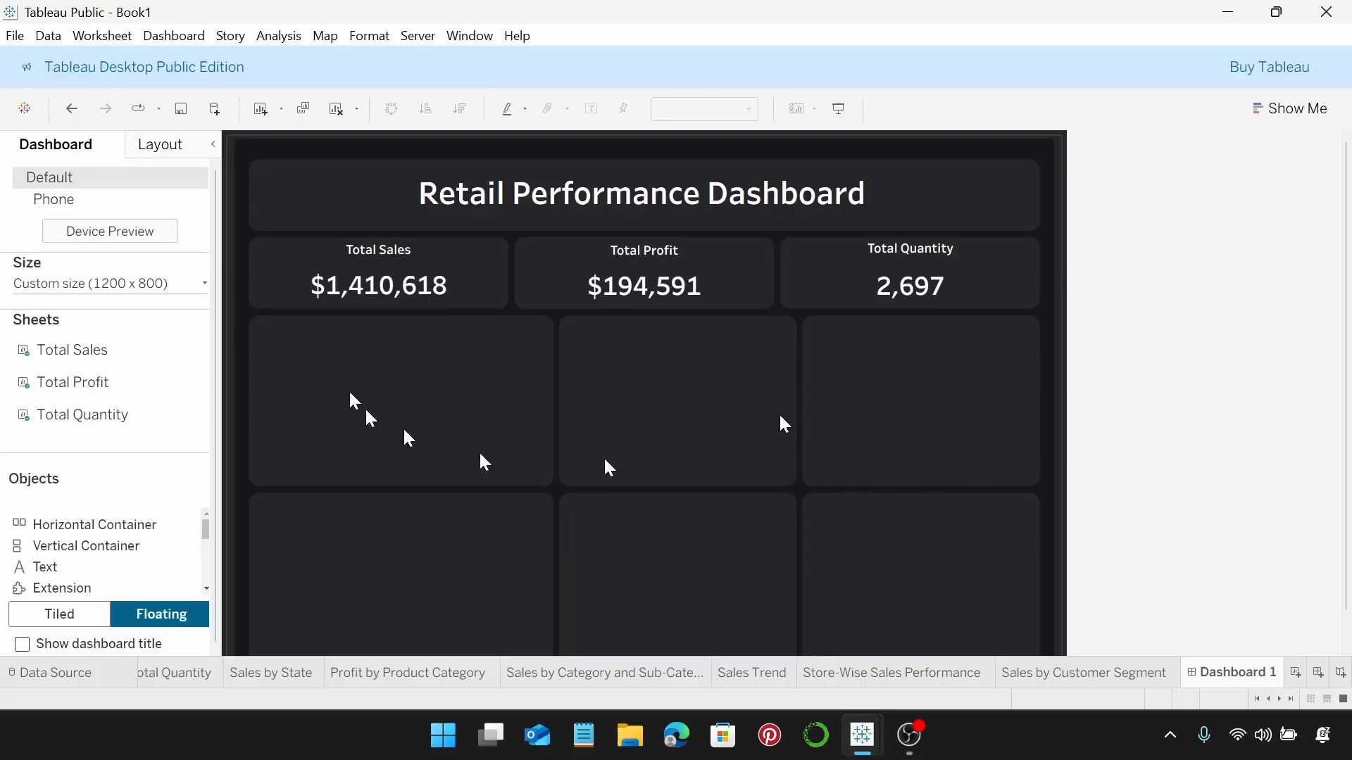
Step: Place the Sales by State sheet as a floating object and resize it to fit the first panel below Total Sales
{"action": "scroll", "coordinate": [126, 387], "scroll_direction": "down", "scroll_amount": 3}
{"action": "mouse_move", "coordinate": [64, 367]}
{"action": "left_click_drag", "start_coordinate": [64, 367], "coordinate": [251, 318]}
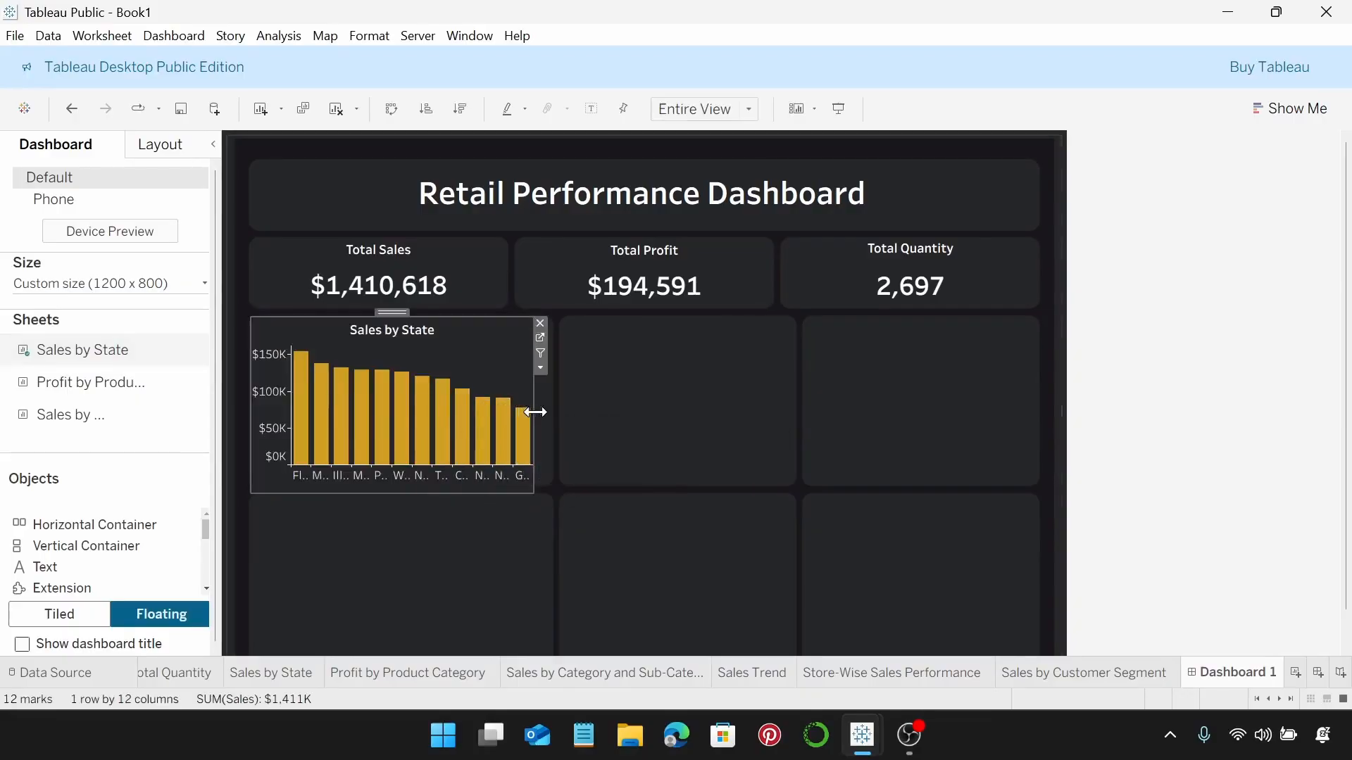
{"action": "left_click_drag", "start_coordinate": [532, 408], "coordinate": [551, 411]}
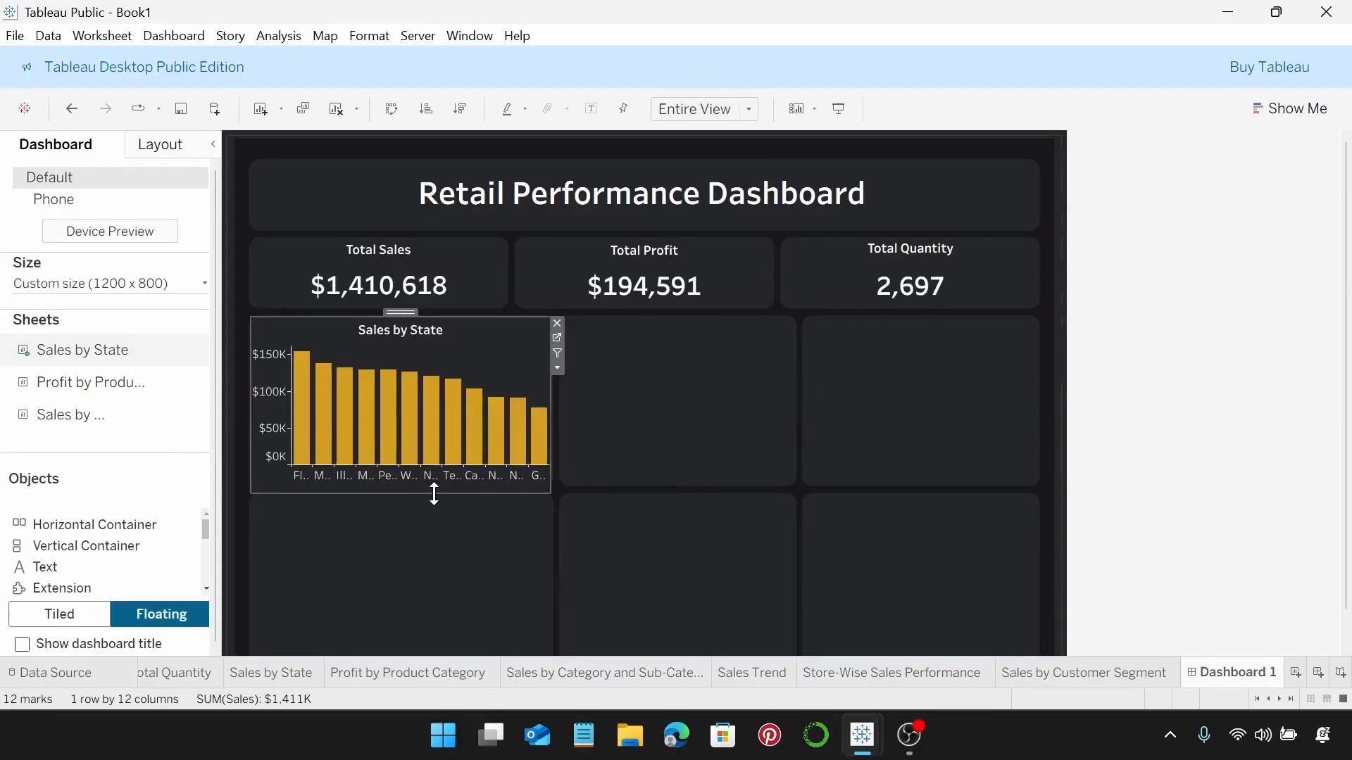
{"action": "mouse_move", "coordinate": [434, 493]}
{"action": "left_mouse_down"}
{"action": "mouse_move", "coordinate": [442, 466]}
{"action": "mouse_move", "coordinate": [439, 483]}
{"action": "left_mouse_up"}
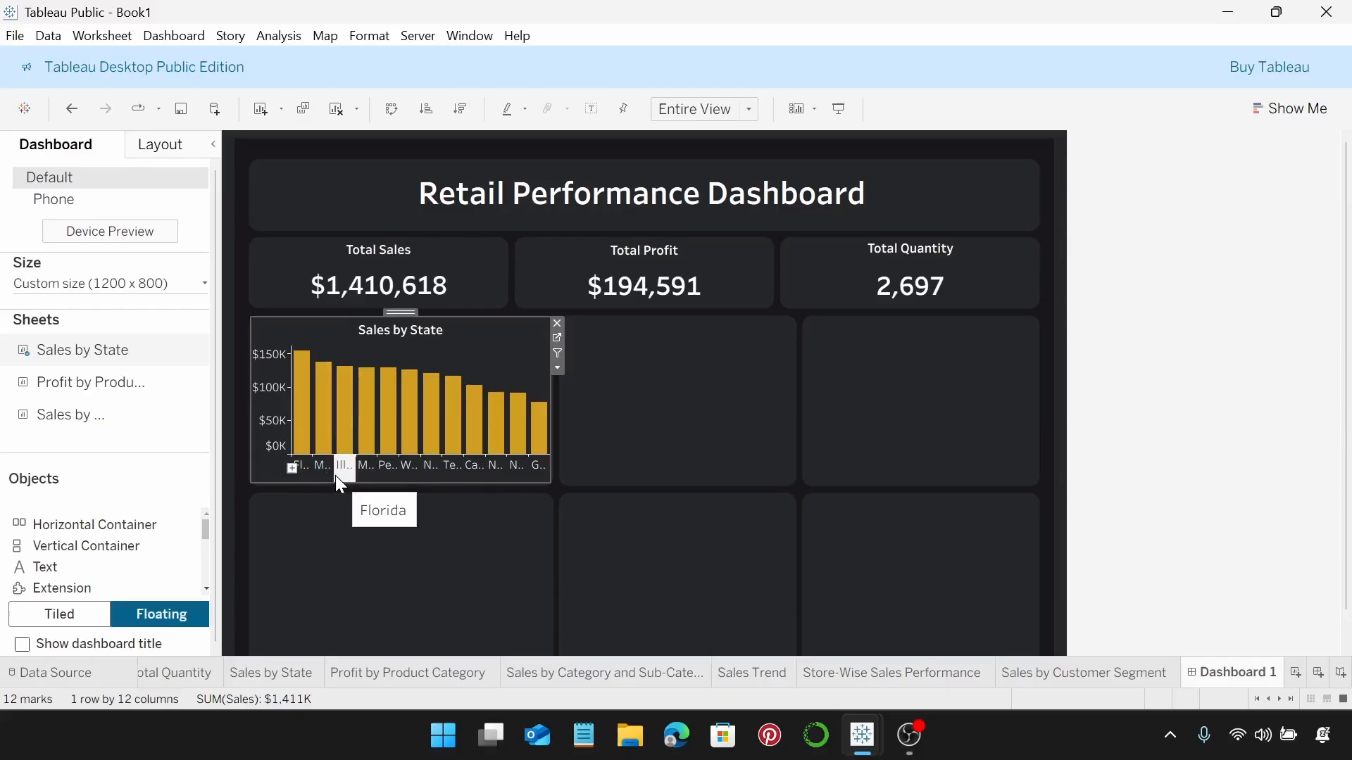
Step: Set the text direction of the state header labels in the Sales by State chart to vertical, reading upward
{"action": "right_click", "coordinate": [378, 467]}
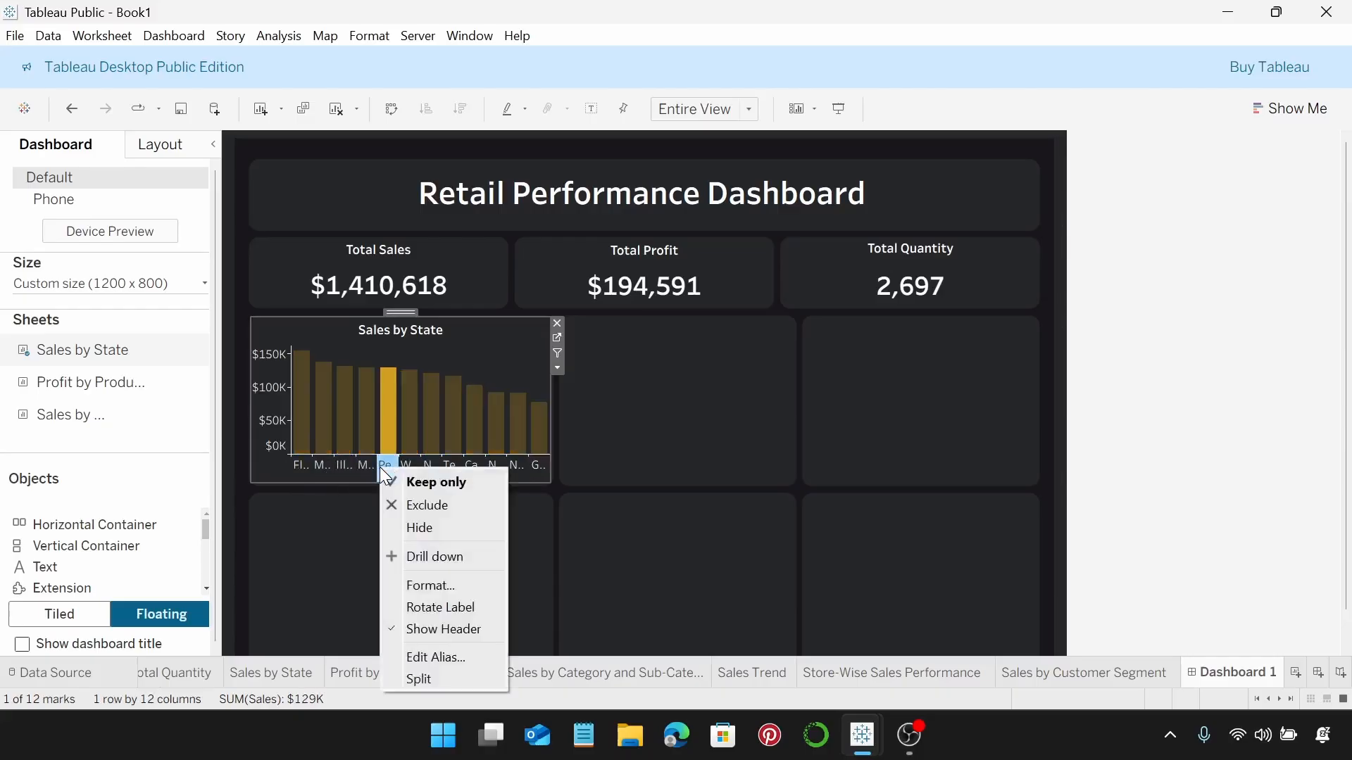
{"action": "left_click", "coordinate": [491, 587]}
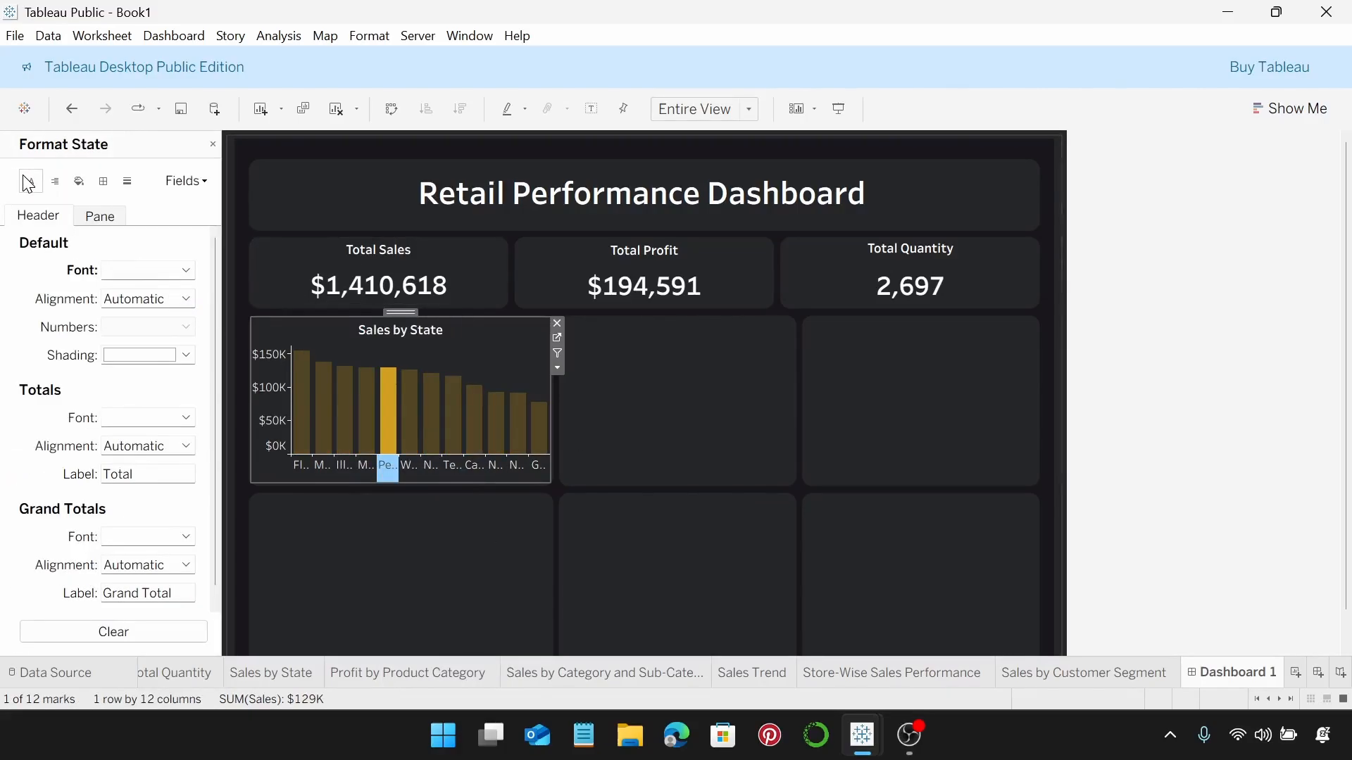
{"action": "left_click", "coordinate": [187, 301]}
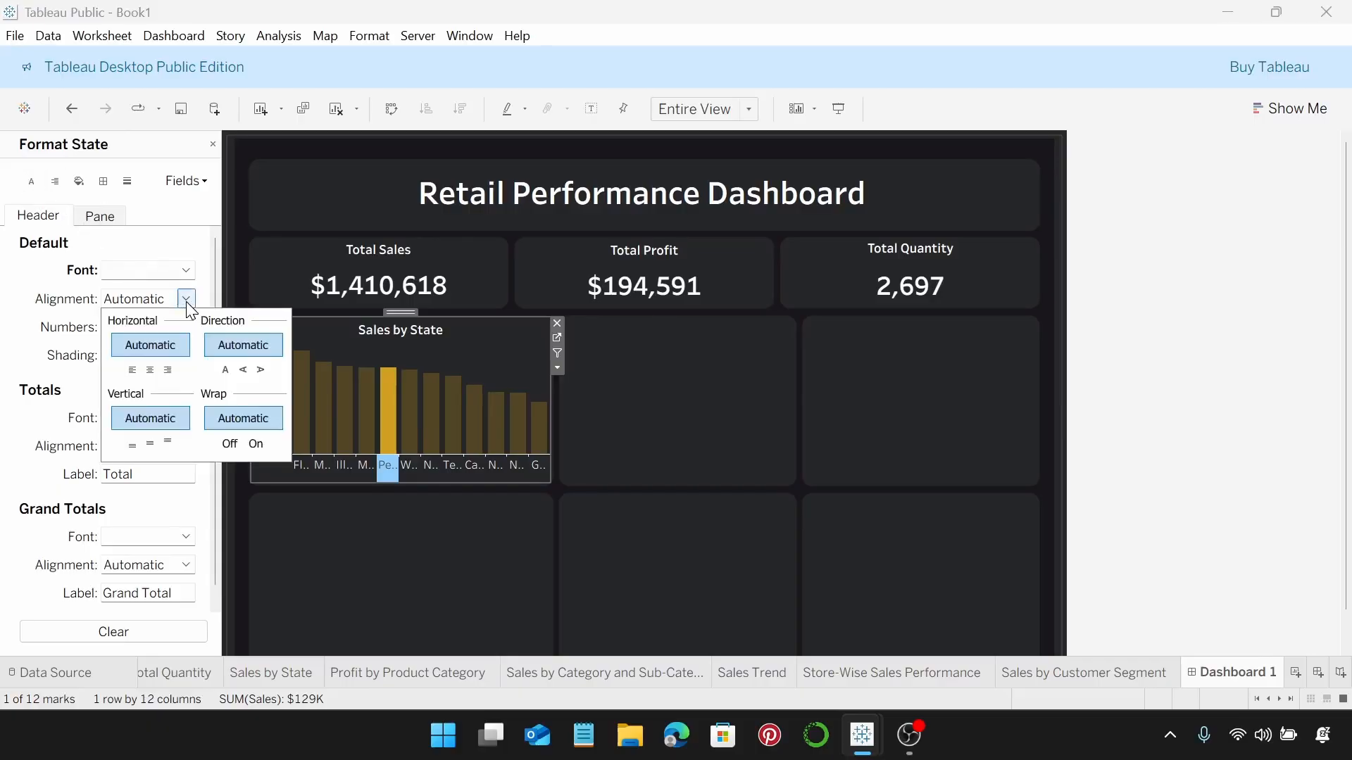
{"action": "left_click", "coordinate": [243, 370]}
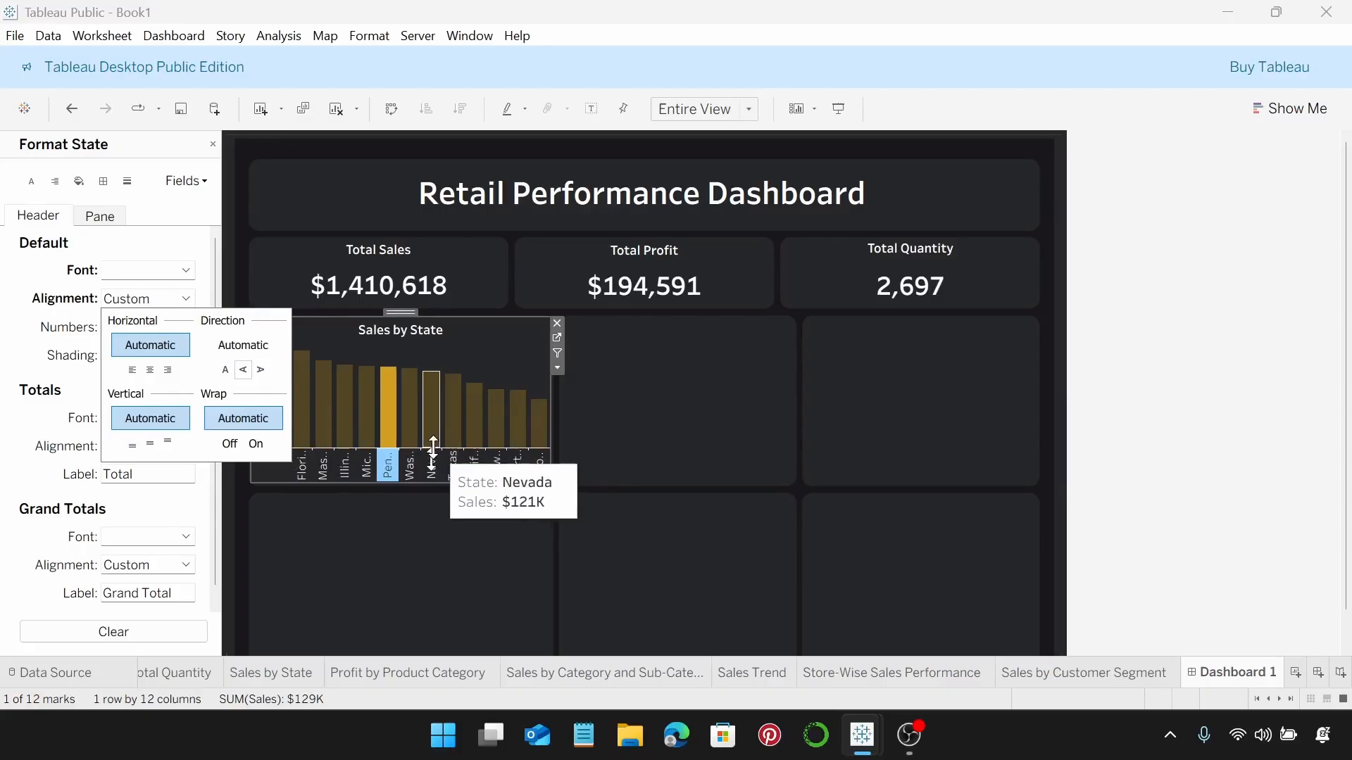
Step: Enlarge the state label area below the Sales by State bars, clear the Pennsylvania selection and close the formatting options
{"action": "left_click_drag", "start_coordinate": [432, 451], "coordinate": [432, 428]}
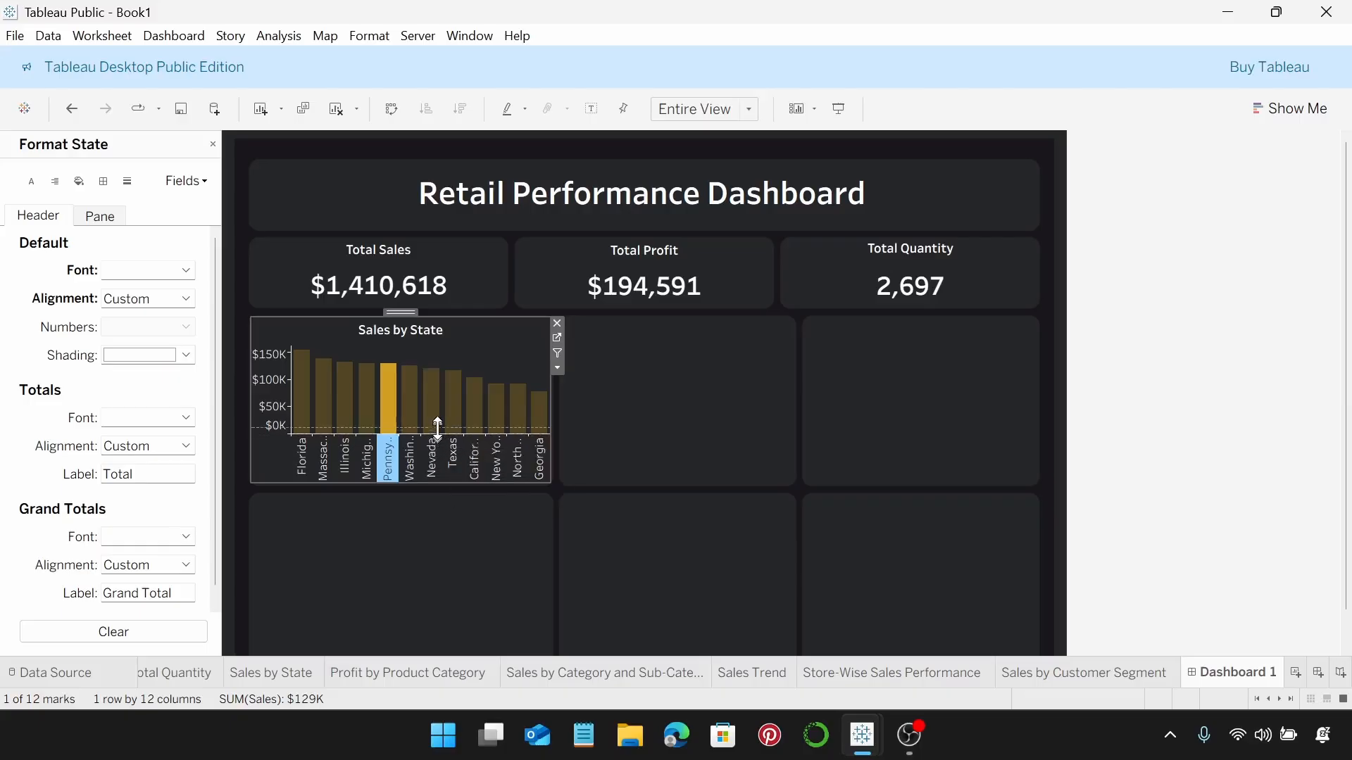
{"action": "left_click_drag", "start_coordinate": [437, 428], "coordinate": [437, 426]}
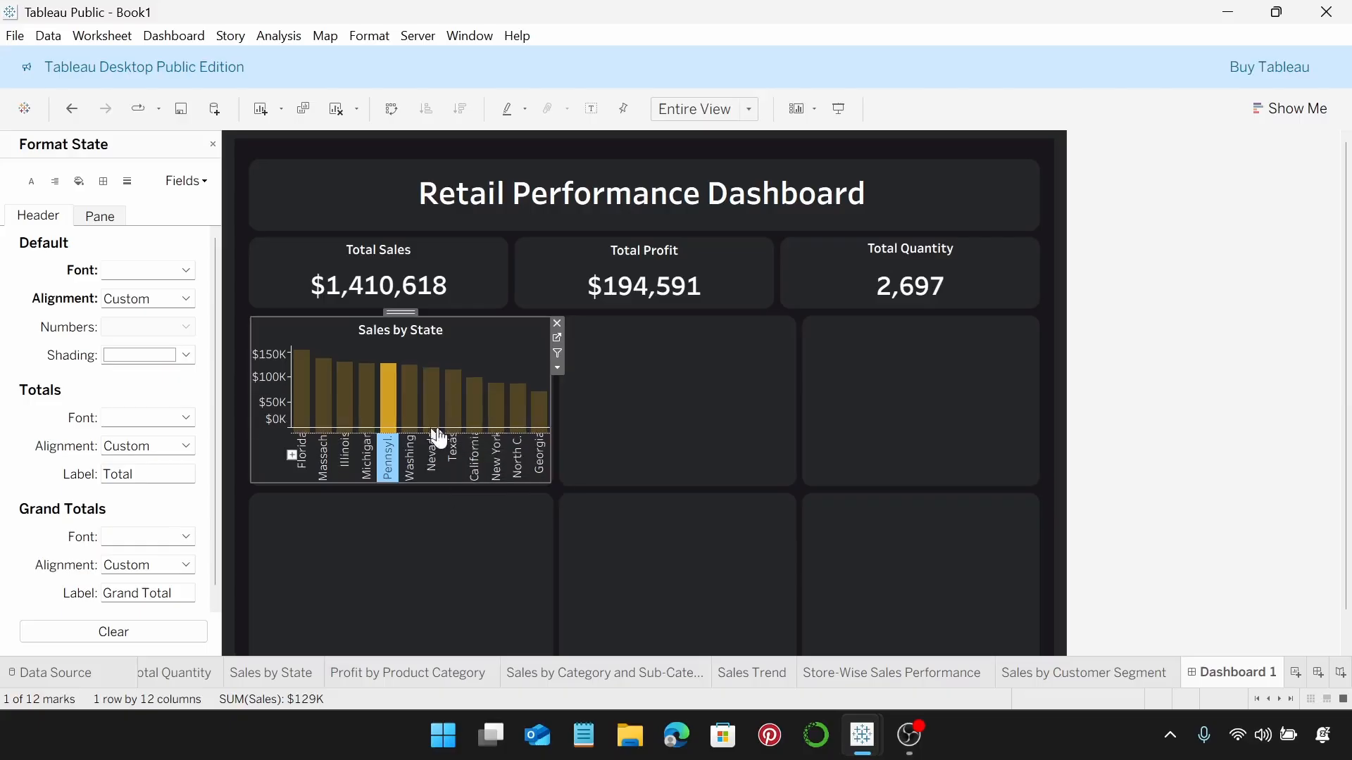
{"action": "left_click", "coordinate": [592, 483]}
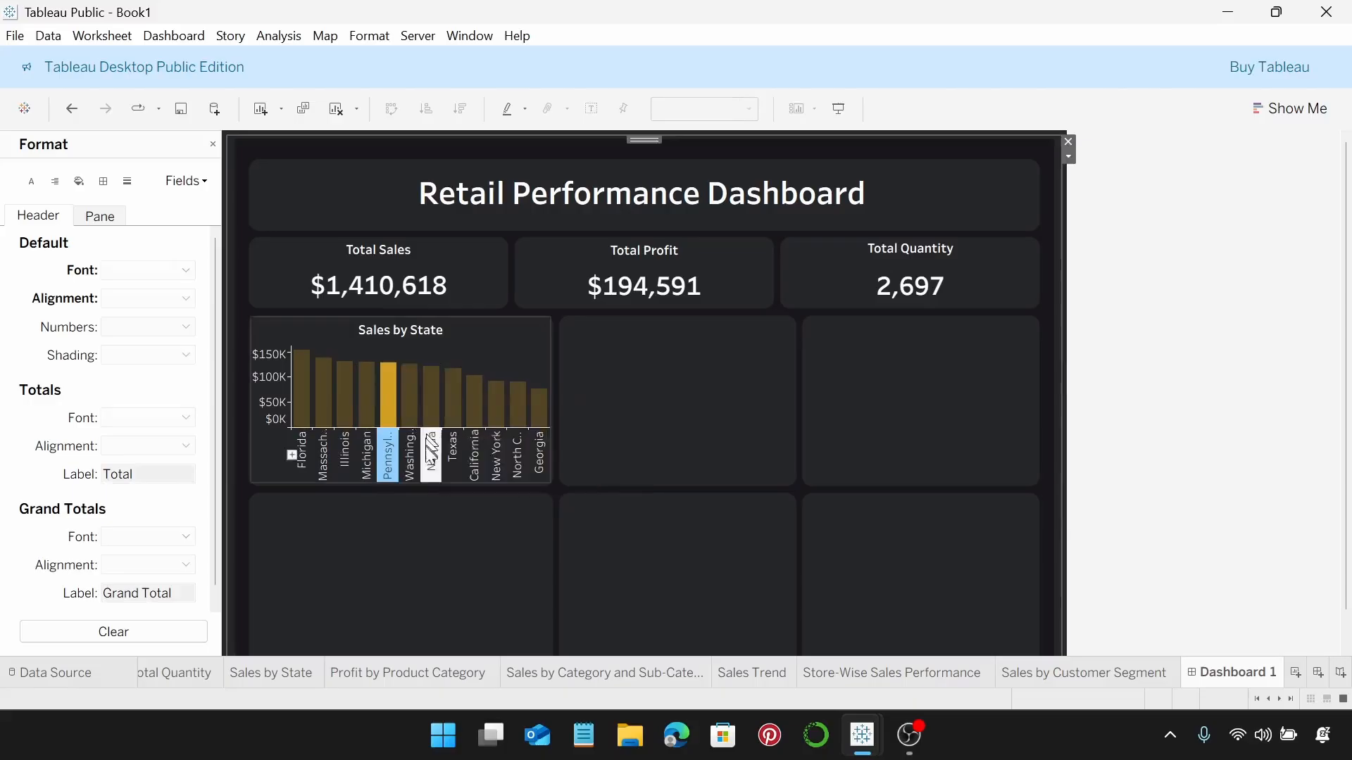
{"action": "left_click", "coordinate": [387, 395]}
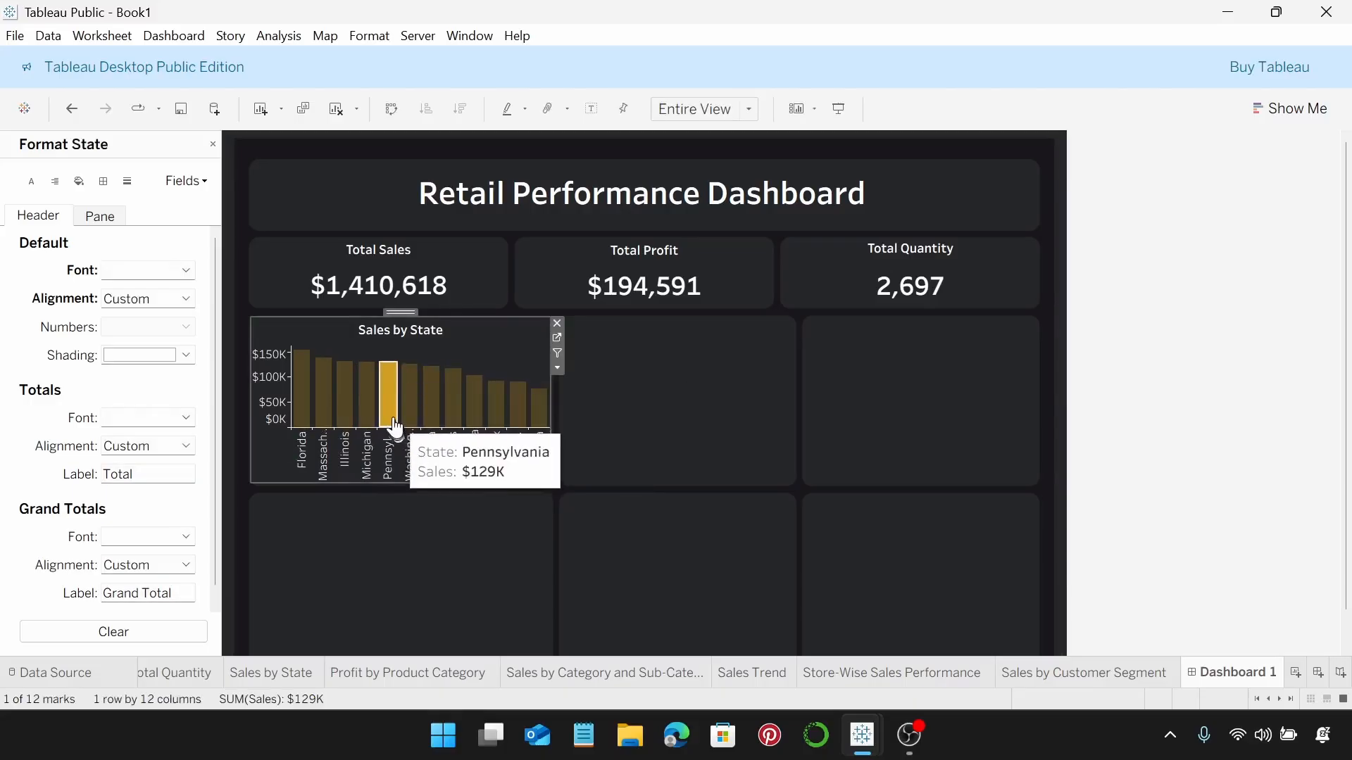
{"action": "left_click", "coordinate": [395, 424]}
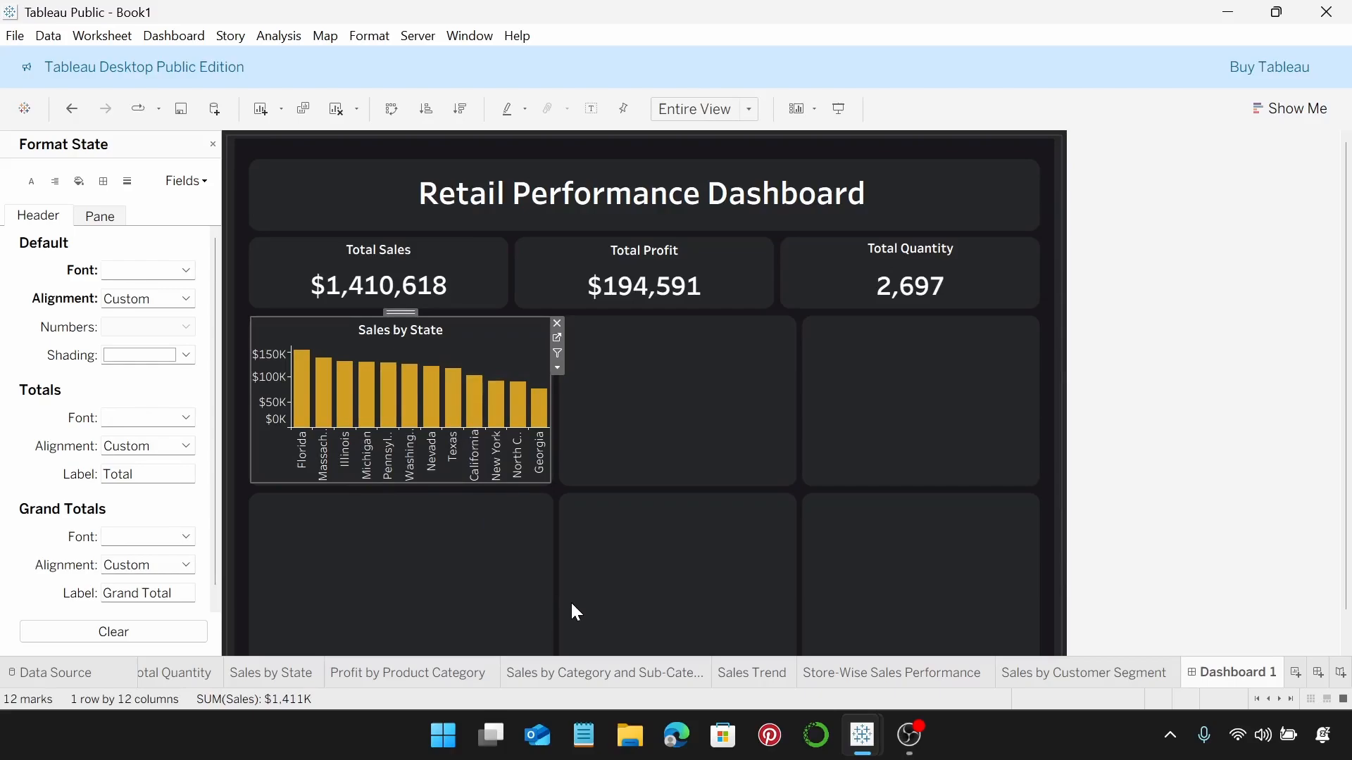
{"action": "left_click", "coordinate": [660, 374]}
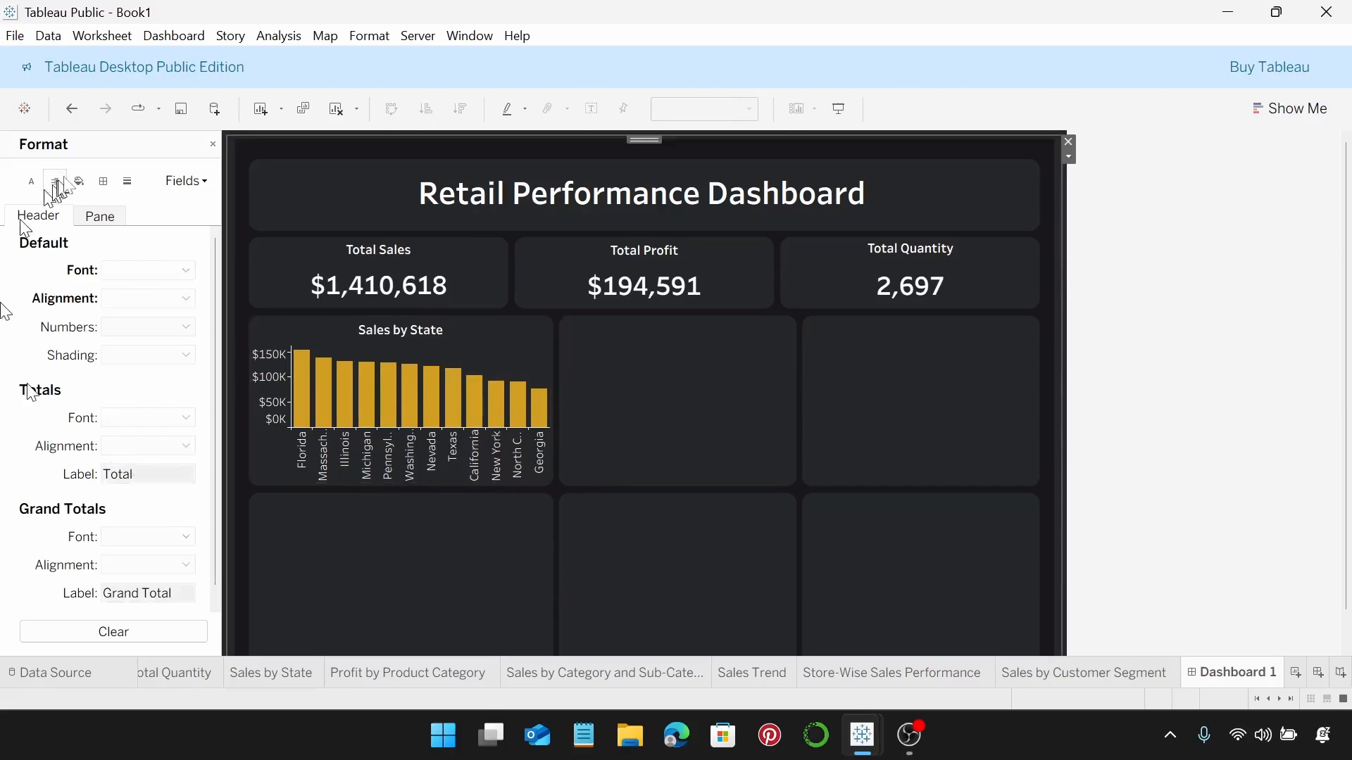
{"action": "left_click", "coordinate": [213, 144]}
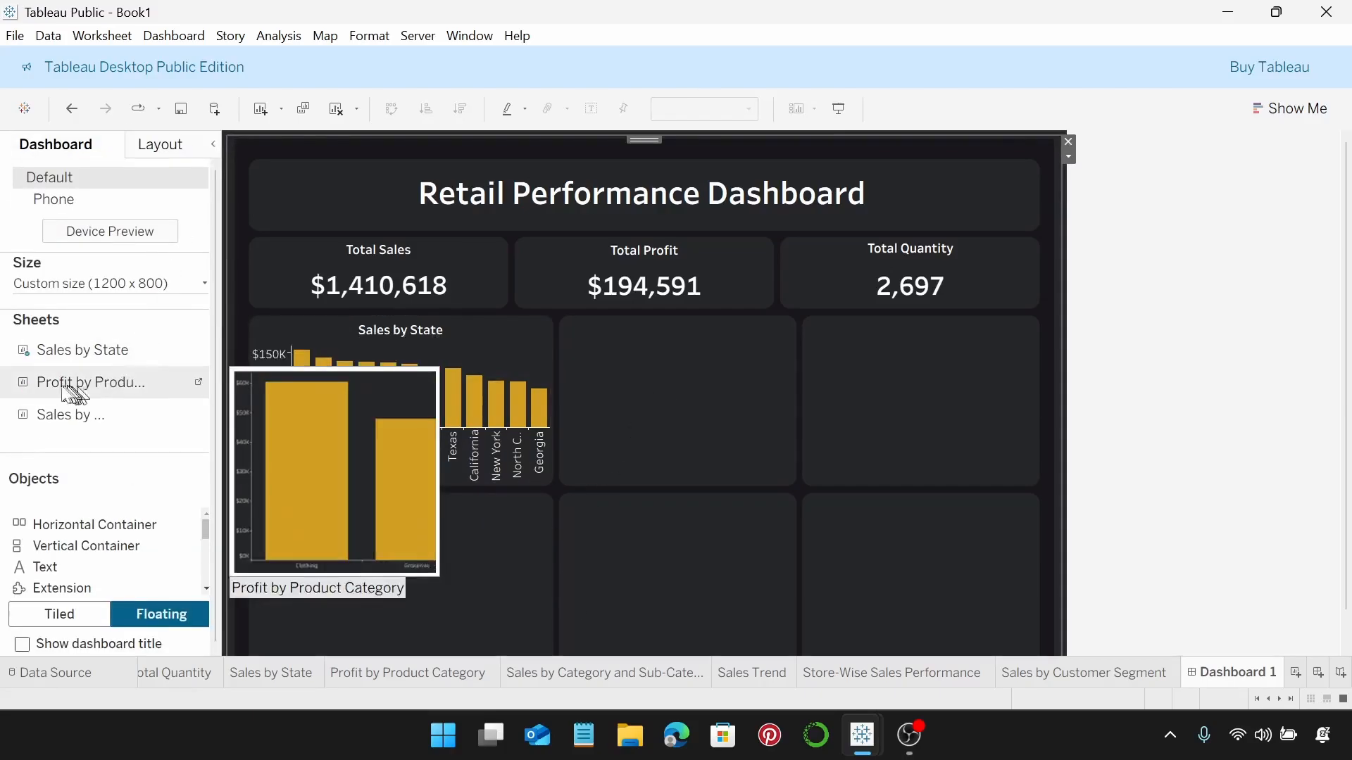
Step: Place the Profit by Product Category sheet as a floating object and resize it to fit the panel beside Sales by State
{"action": "left_click_drag", "start_coordinate": [78, 384], "coordinate": [561, 326]}
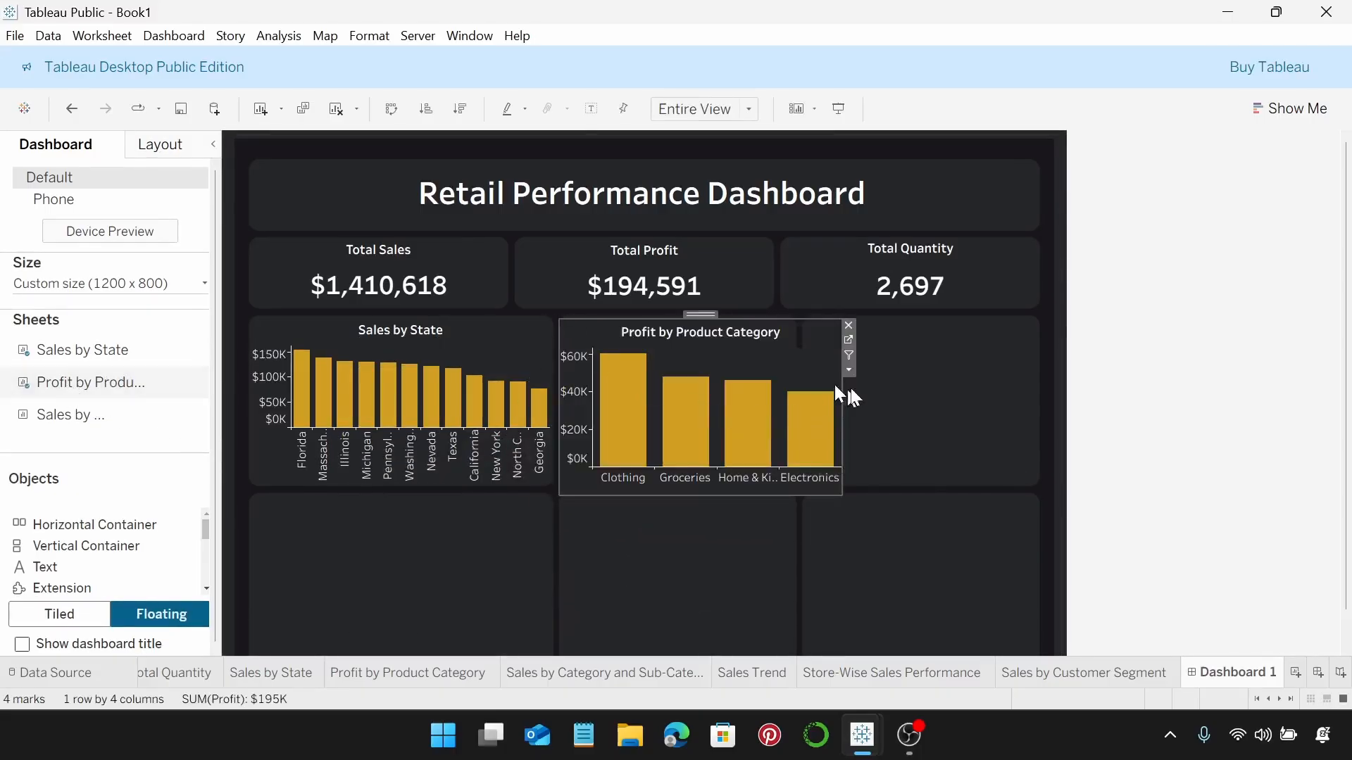
{"action": "left_click", "coordinate": [843, 398]}
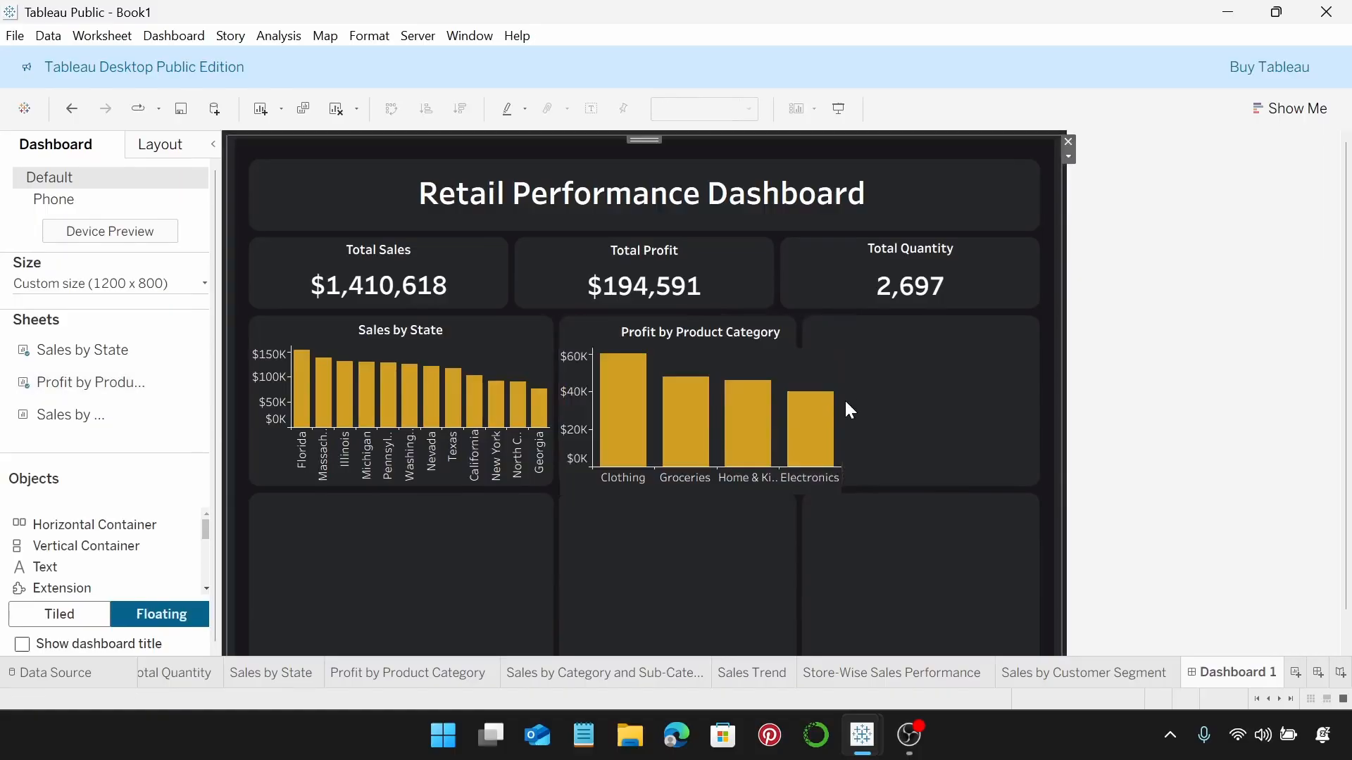
{"action": "left_click", "coordinate": [768, 332]}
{"action": "left_click_drag", "start_coordinate": [842, 410], "coordinate": [791, 407]}
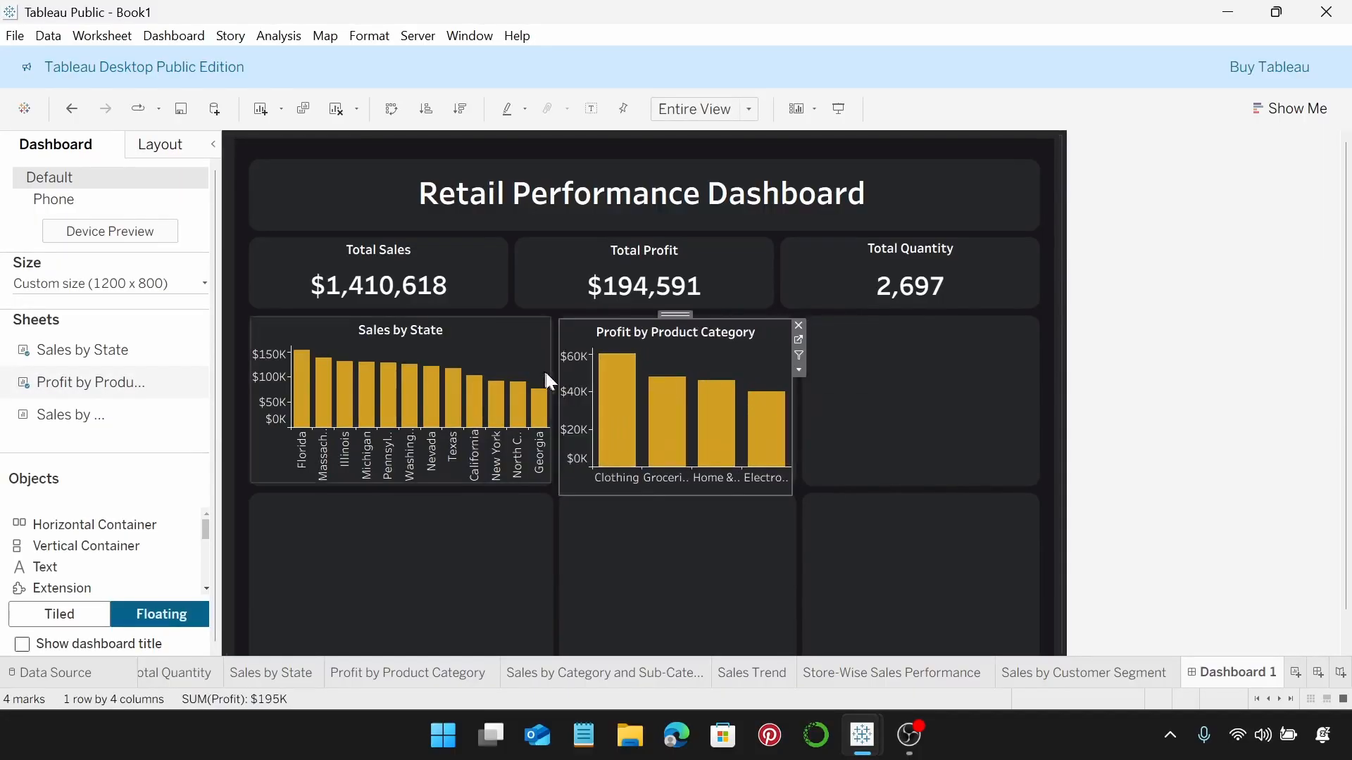
{"action": "left_click", "coordinate": [646, 484]}
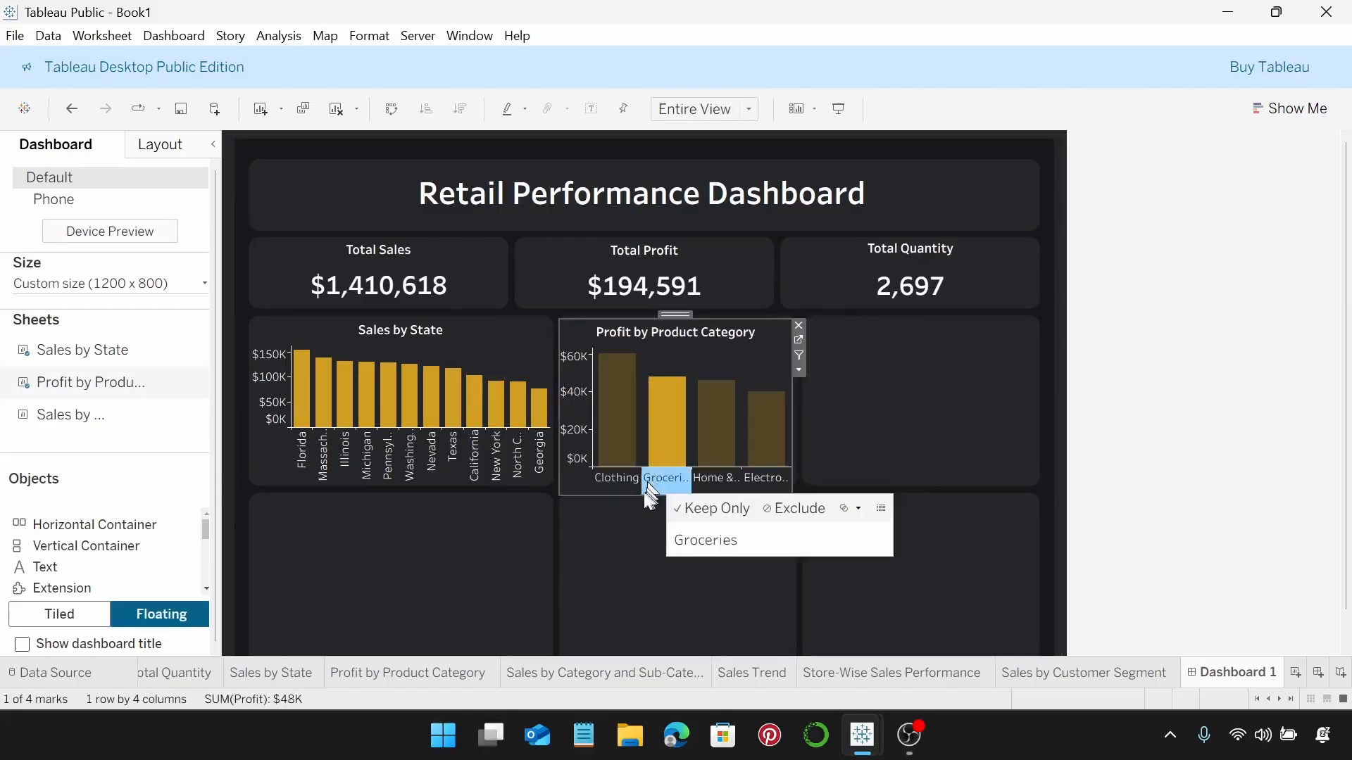
{"action": "left_click_drag", "start_coordinate": [644, 497], "coordinate": [649, 479]}
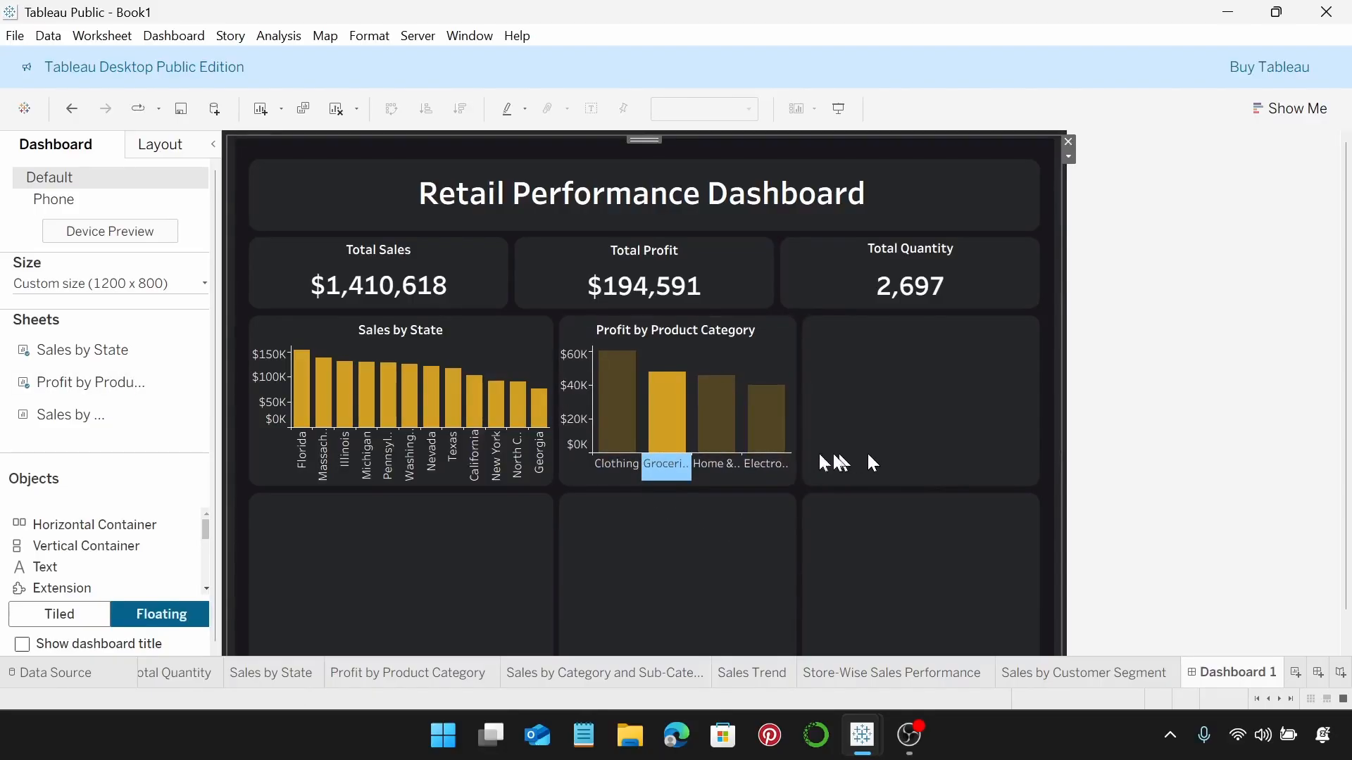
Step: Enlarge the category label area in the Profit by Product Category chart so Home & Kitchen wraps, and clear the Groceries selection
{"action": "mouse_move", "coordinate": [674, 437]}
{"action": "mouse_move", "coordinate": [666, 459]}
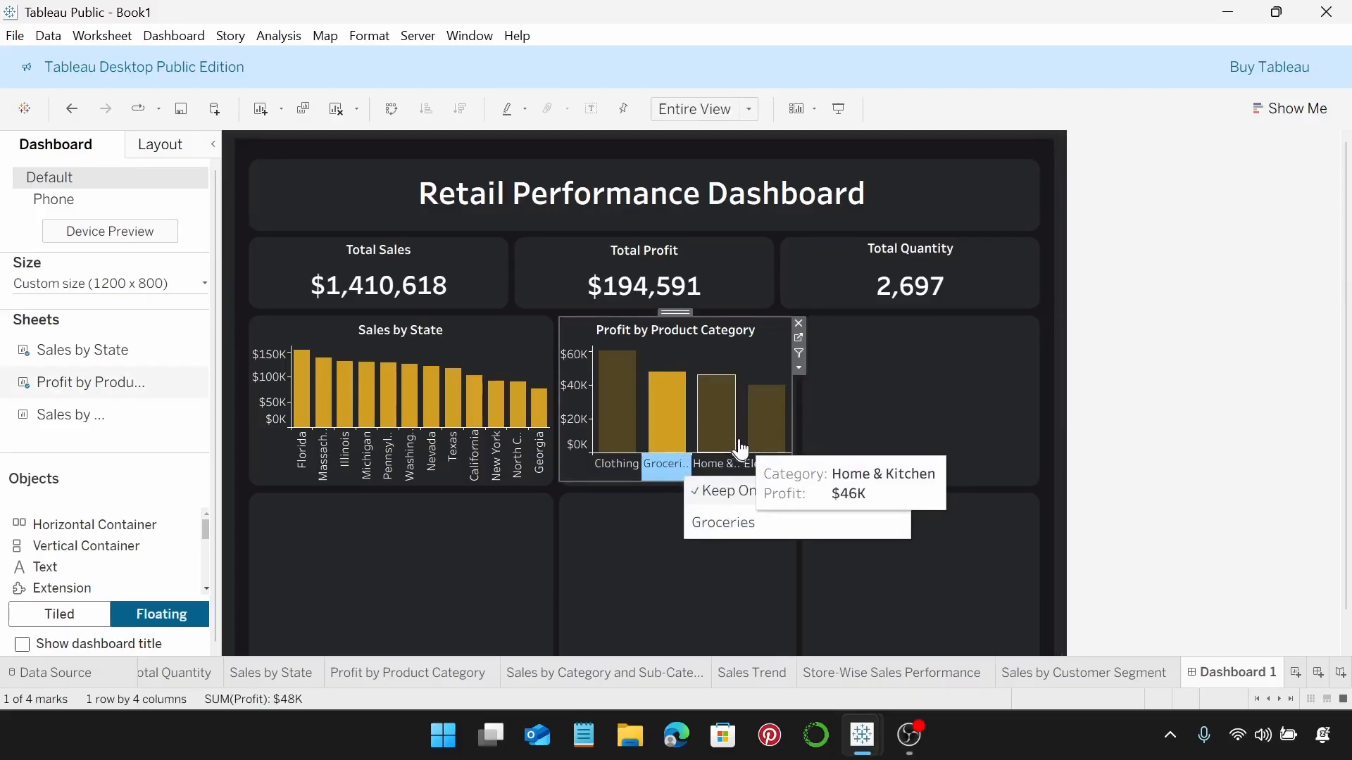
{"action": "left_click", "coordinate": [852, 444]}
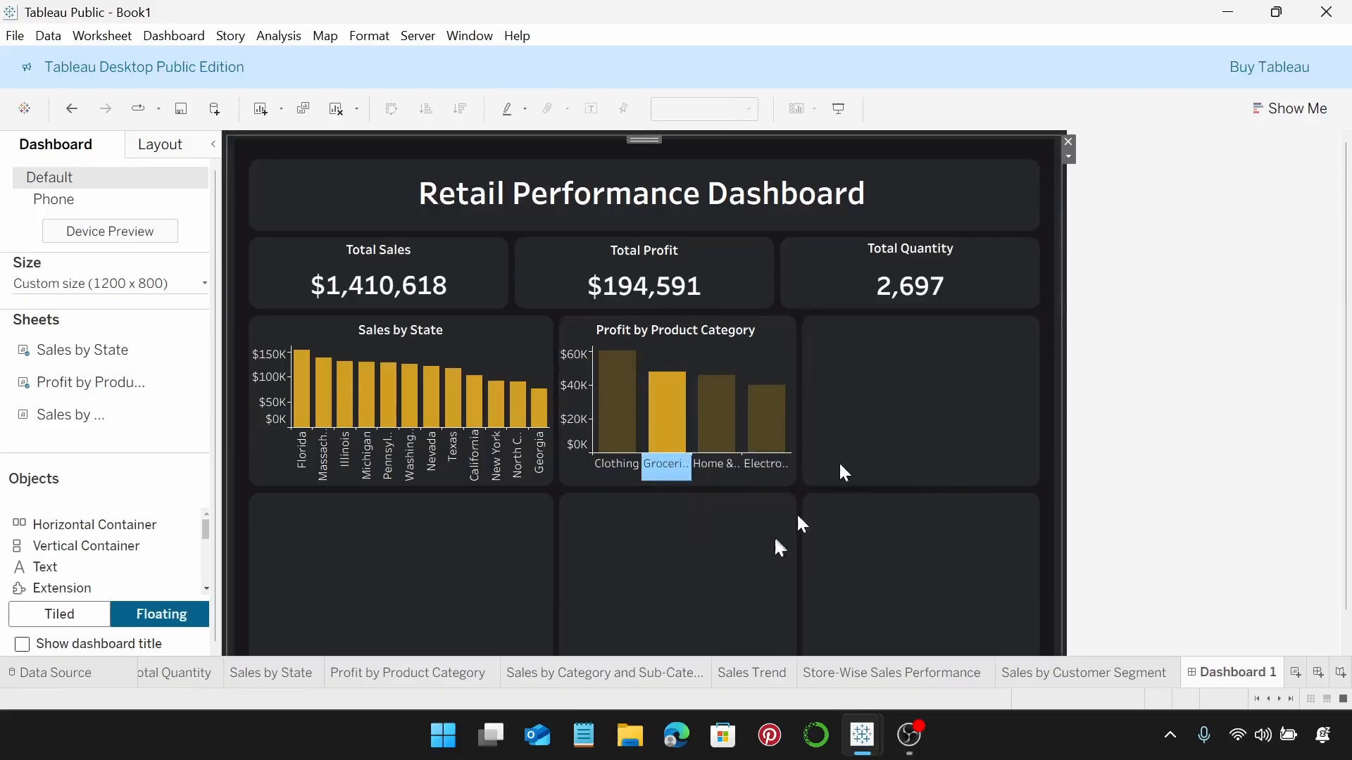
{"action": "left_click", "coordinate": [711, 443]}
{"action": "left_click_drag", "start_coordinate": [713, 442], "coordinate": [713, 430]}
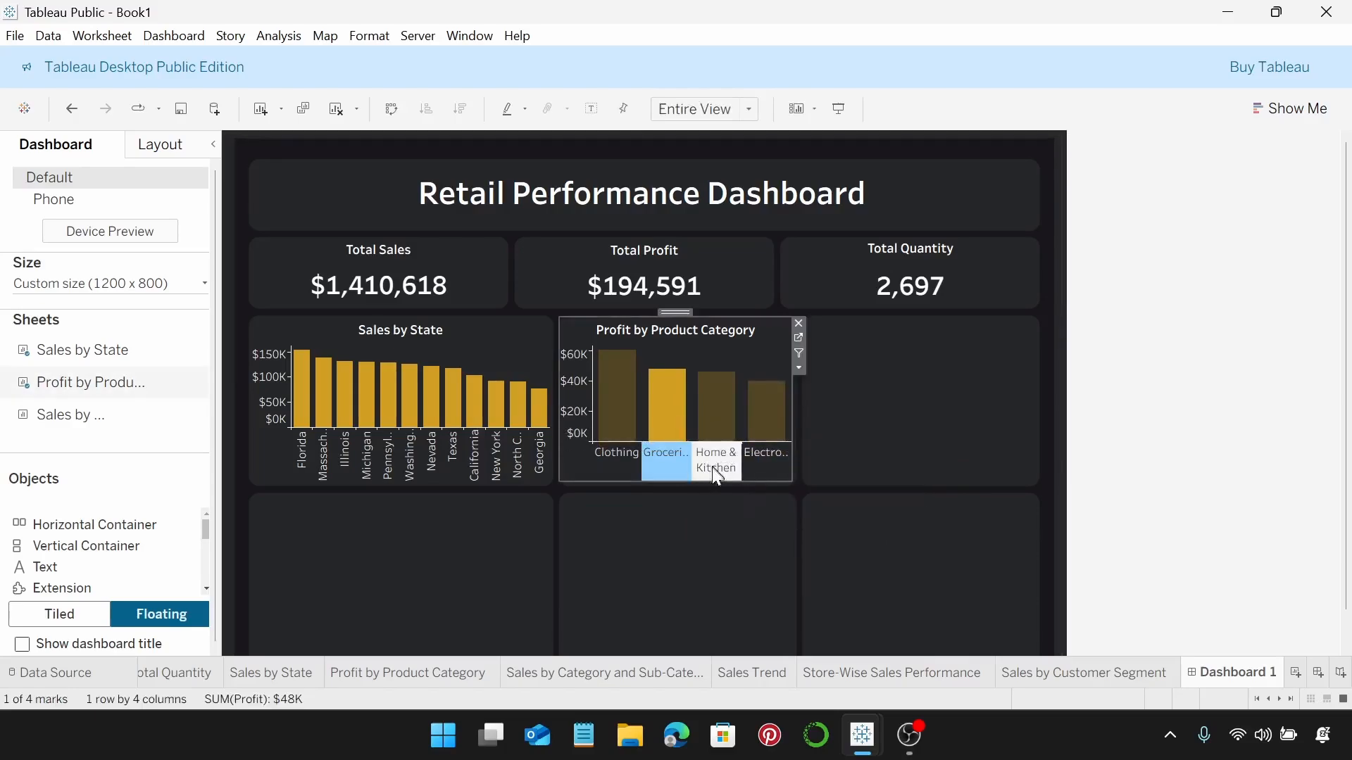
{"action": "left_click", "coordinate": [675, 422]}
{"action": "left_click", "coordinate": [649, 445]}
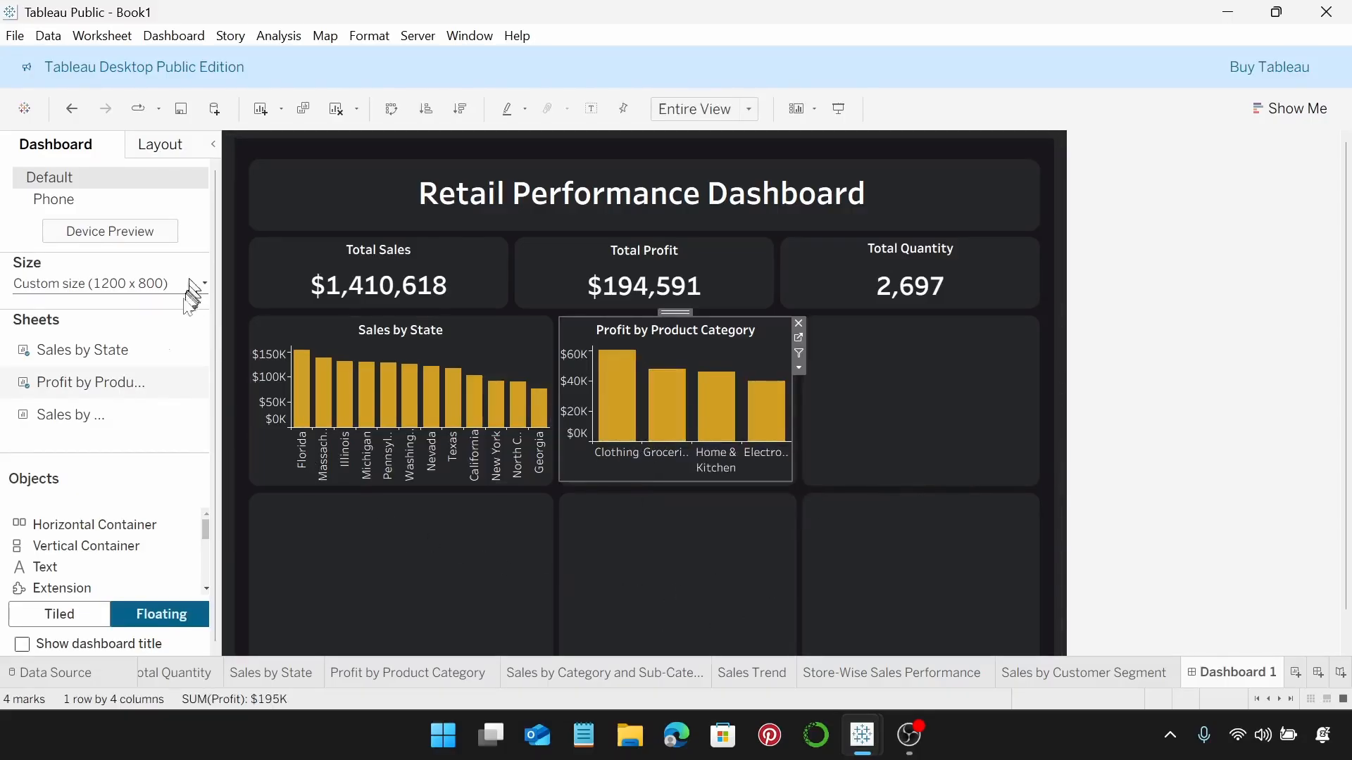
Step: Place the Sales by Category and Sub-Category sheet as a floating object beside Profit by Product Category, resizing and nudging it to fit the panel
{"action": "left_click_drag", "start_coordinate": [56, 415], "coordinate": [807, 319]}
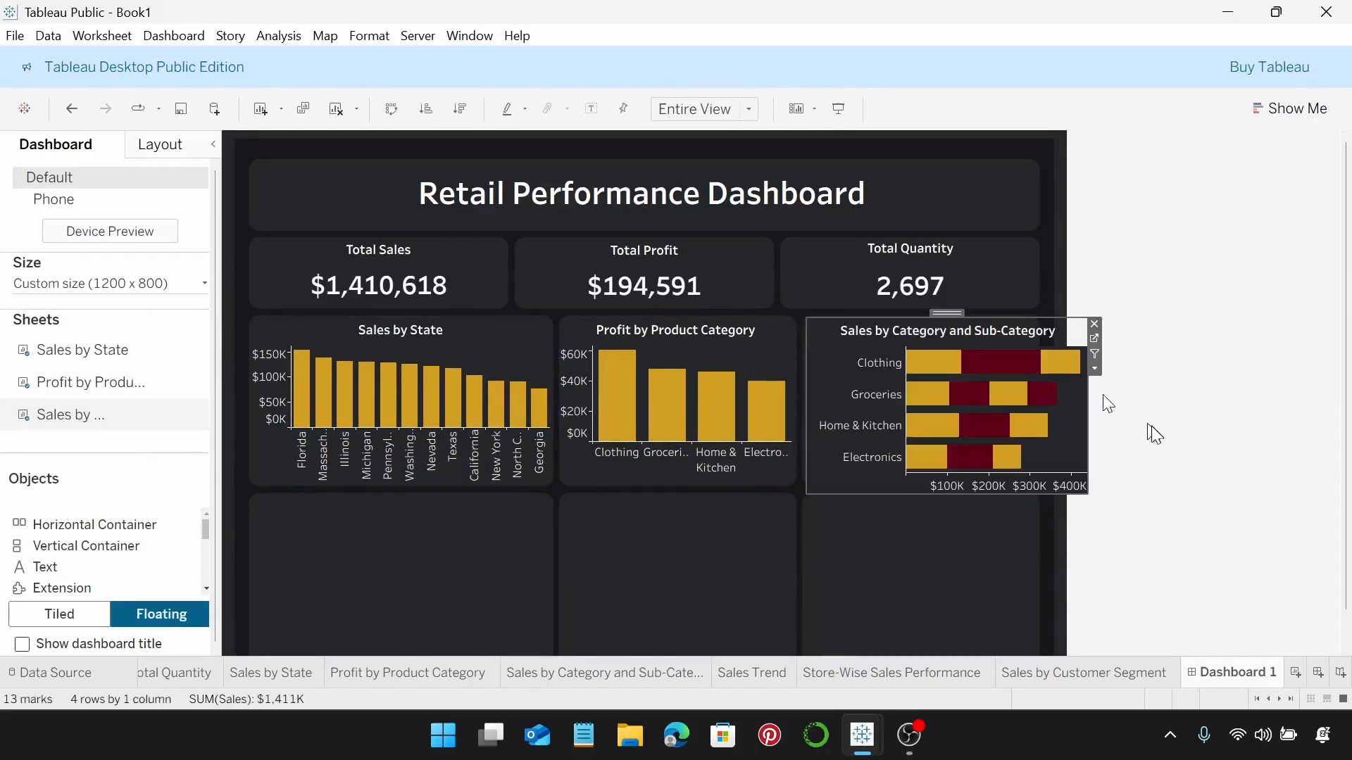
{"action": "left_click_drag", "start_coordinate": [1090, 421], "coordinate": [1038, 418]}
{"action": "left_click_drag", "start_coordinate": [859, 493], "coordinate": [860, 480]}
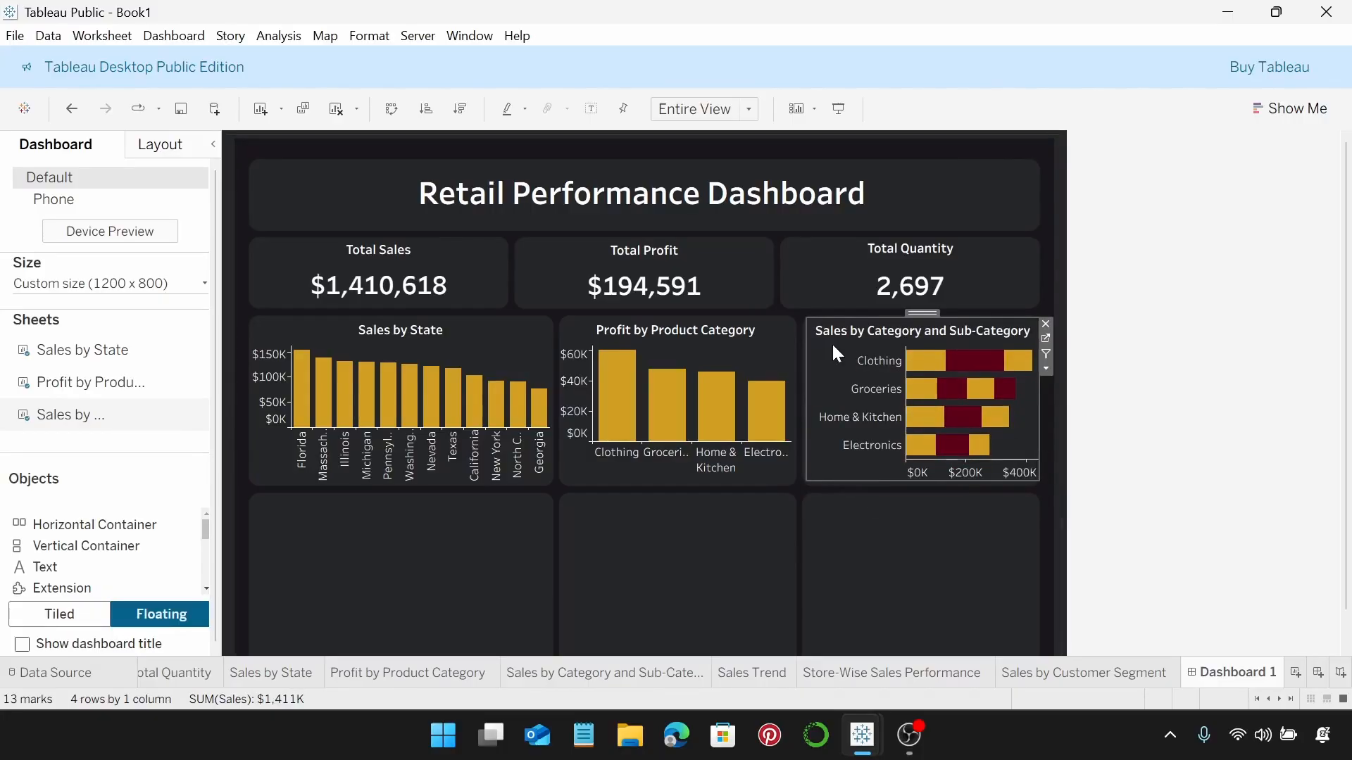
{"action": "key", "text": "Left"}
{"action": "key", "text": "Left"}
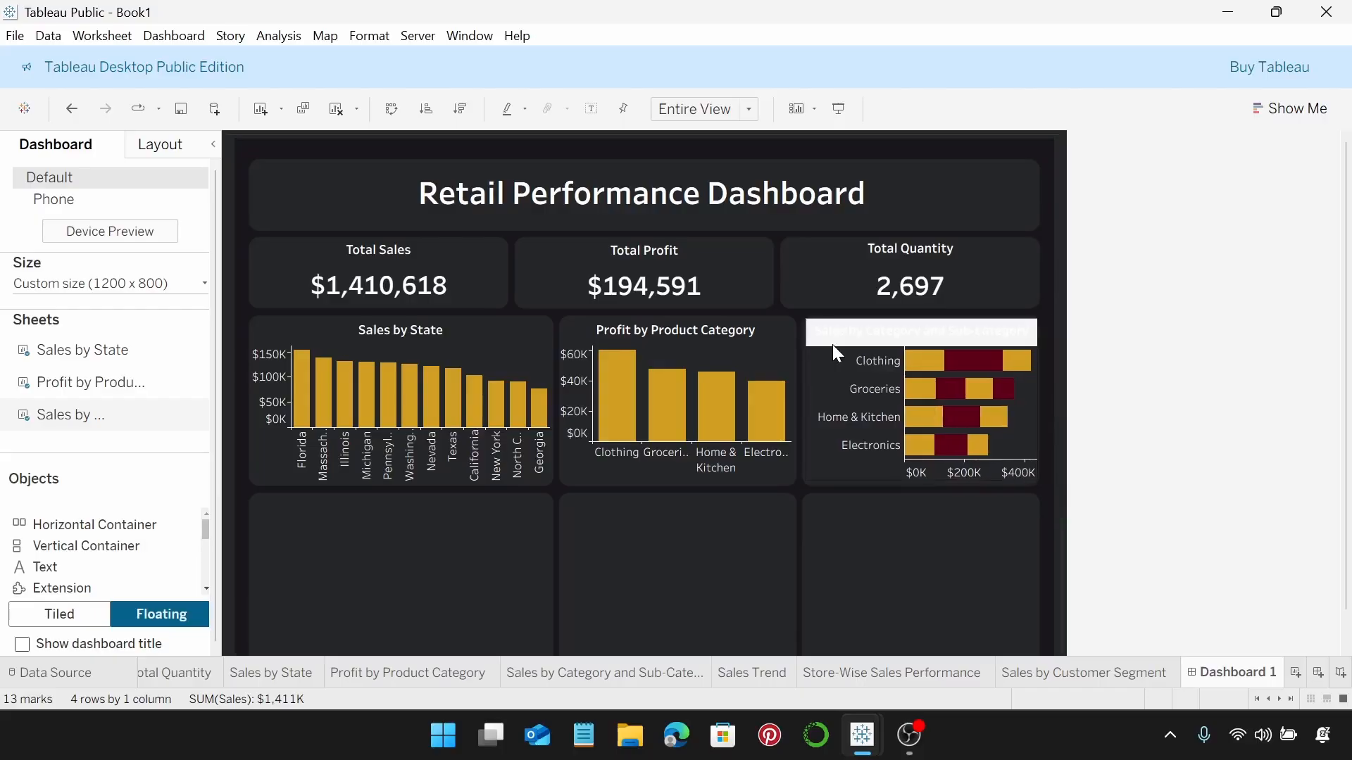
{"action": "key", "text": "Down"}
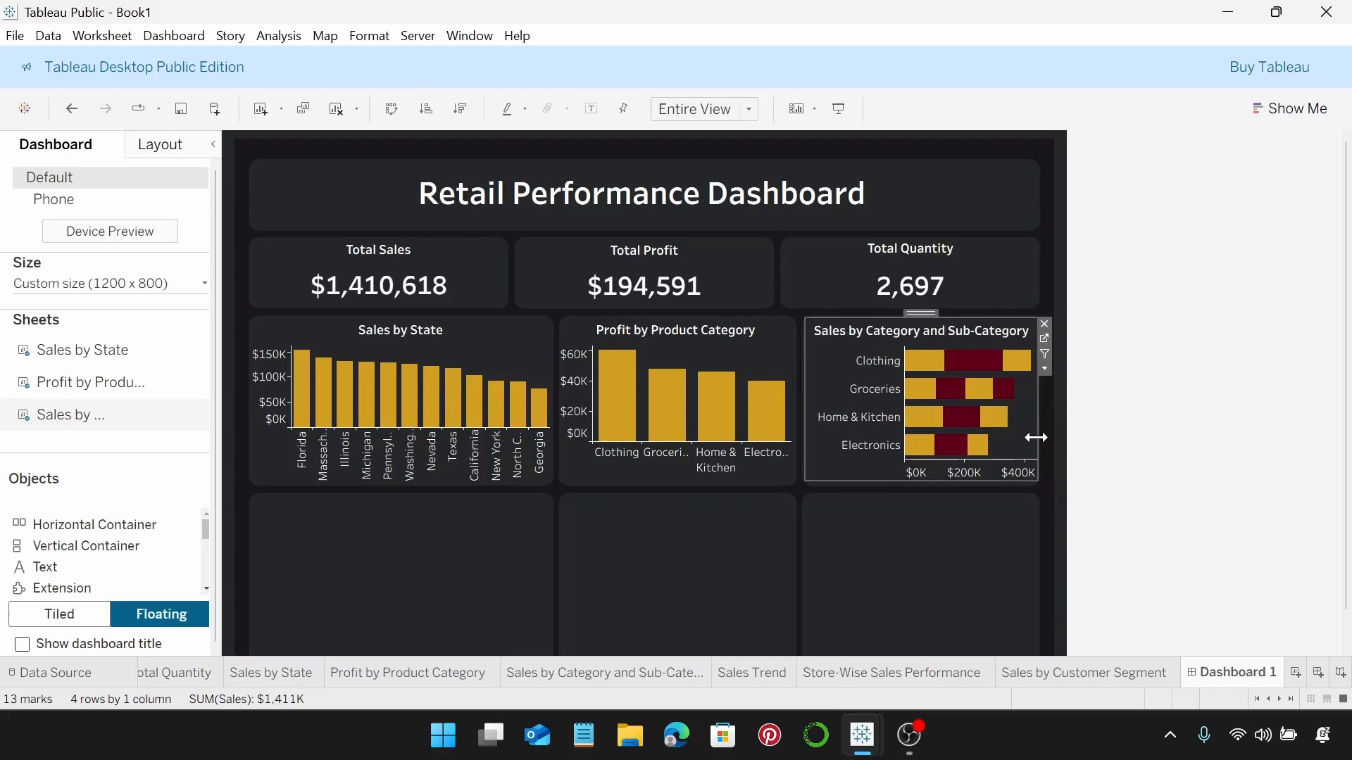
{"action": "left_click_drag", "start_coordinate": [1035, 437], "coordinate": [1037, 438]}
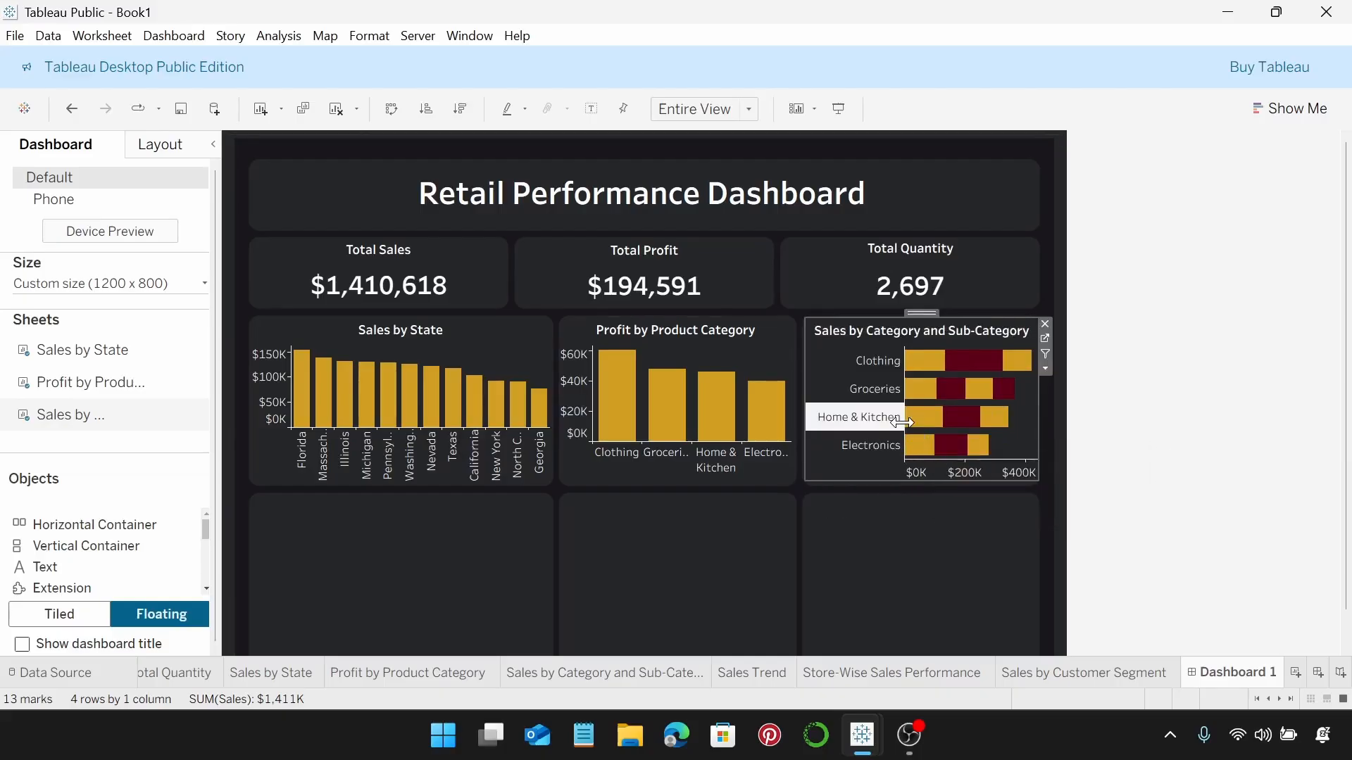
Step: Narrow the category label area in the Sales by Category and Sub-Category chart to widen the bars, and deselect the chart
{"action": "left_click_drag", "start_coordinate": [902, 422], "coordinate": [889, 427]}
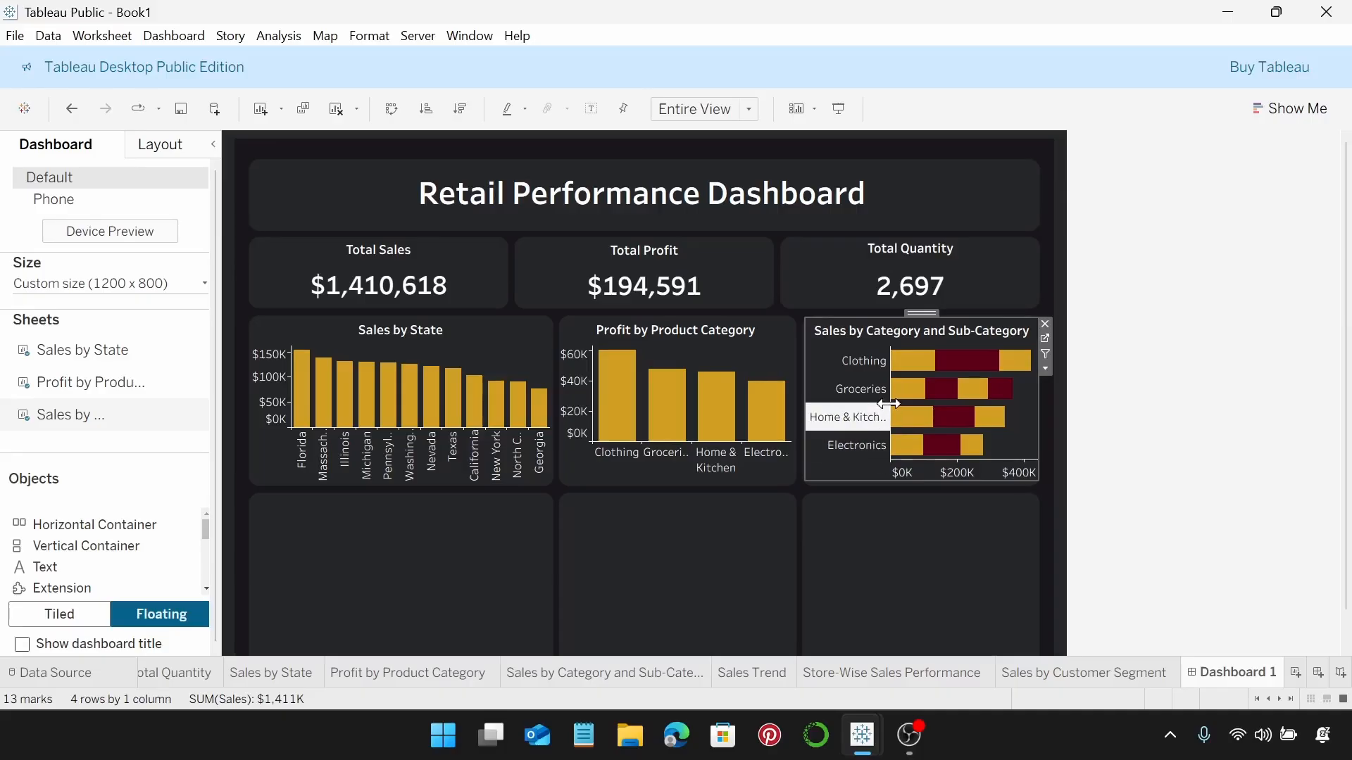
{"action": "left_click_drag", "start_coordinate": [888, 406], "coordinate": [871, 406]}
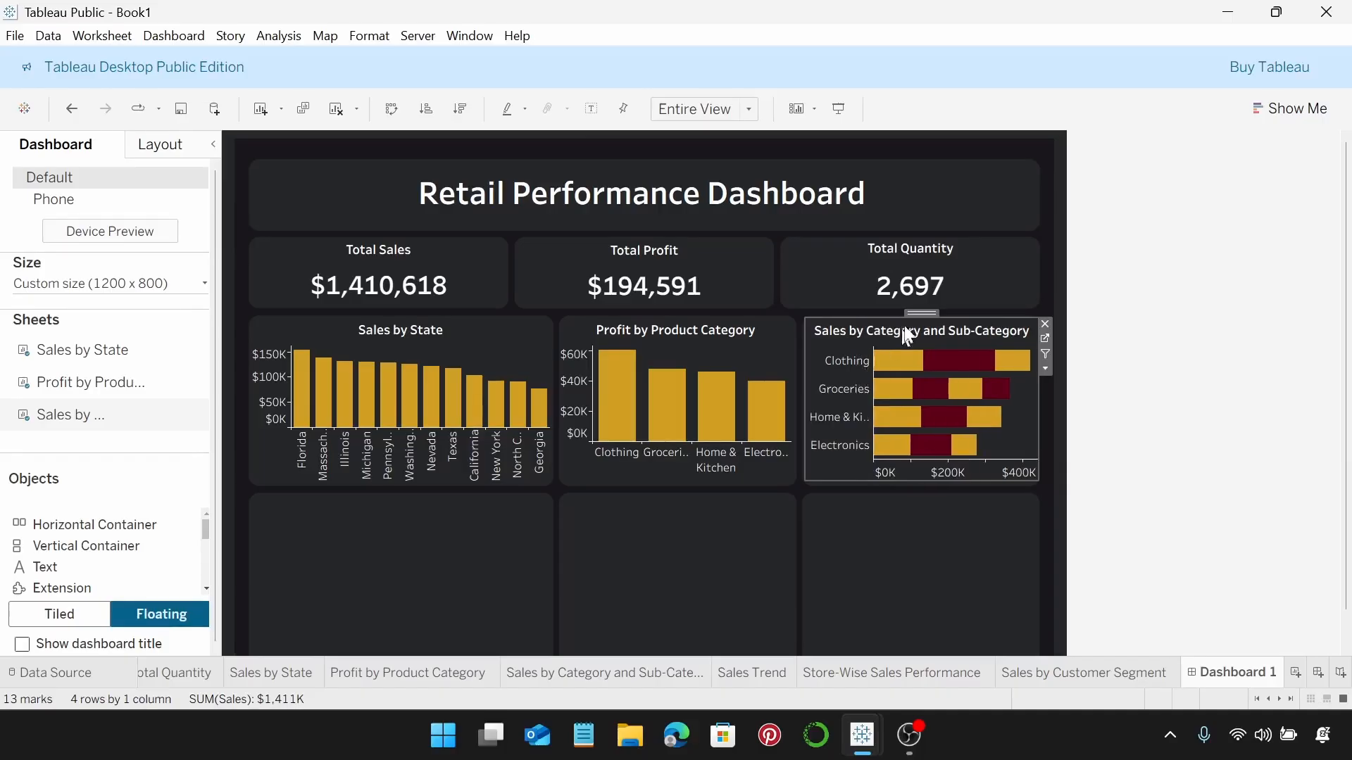
{"action": "left_click", "coordinate": [1177, 472]}
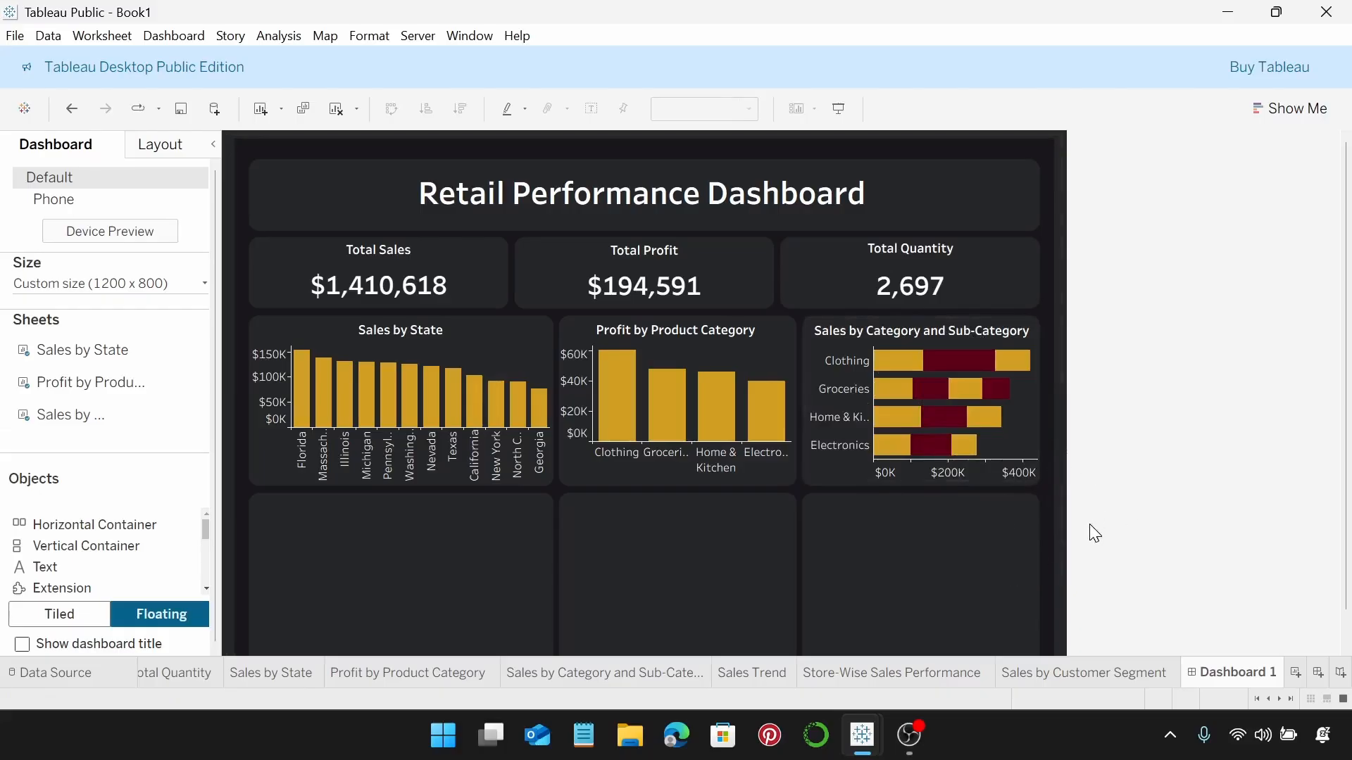
Step: Place the Sales Trend sheet as a floating object in the panel below Sales by State and resize it to fit
{"action": "scroll", "coordinate": [8, 409], "scroll_direction": "down", "scroll_amount": 2}
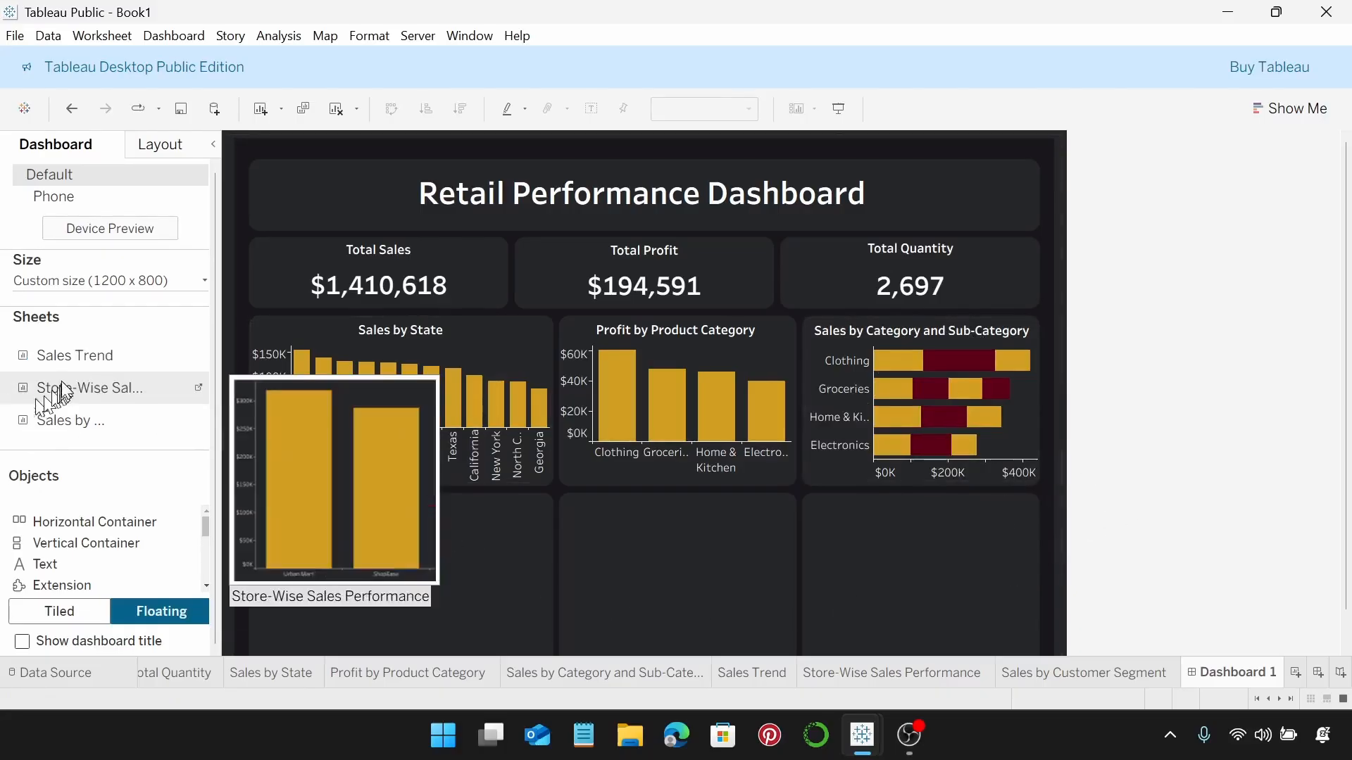
{"action": "left_click_drag", "start_coordinate": [51, 354], "coordinate": [255, 496]}
{"action": "scroll", "coordinate": [651, 440], "scroll_direction": "down", "scroll_amount": 1}
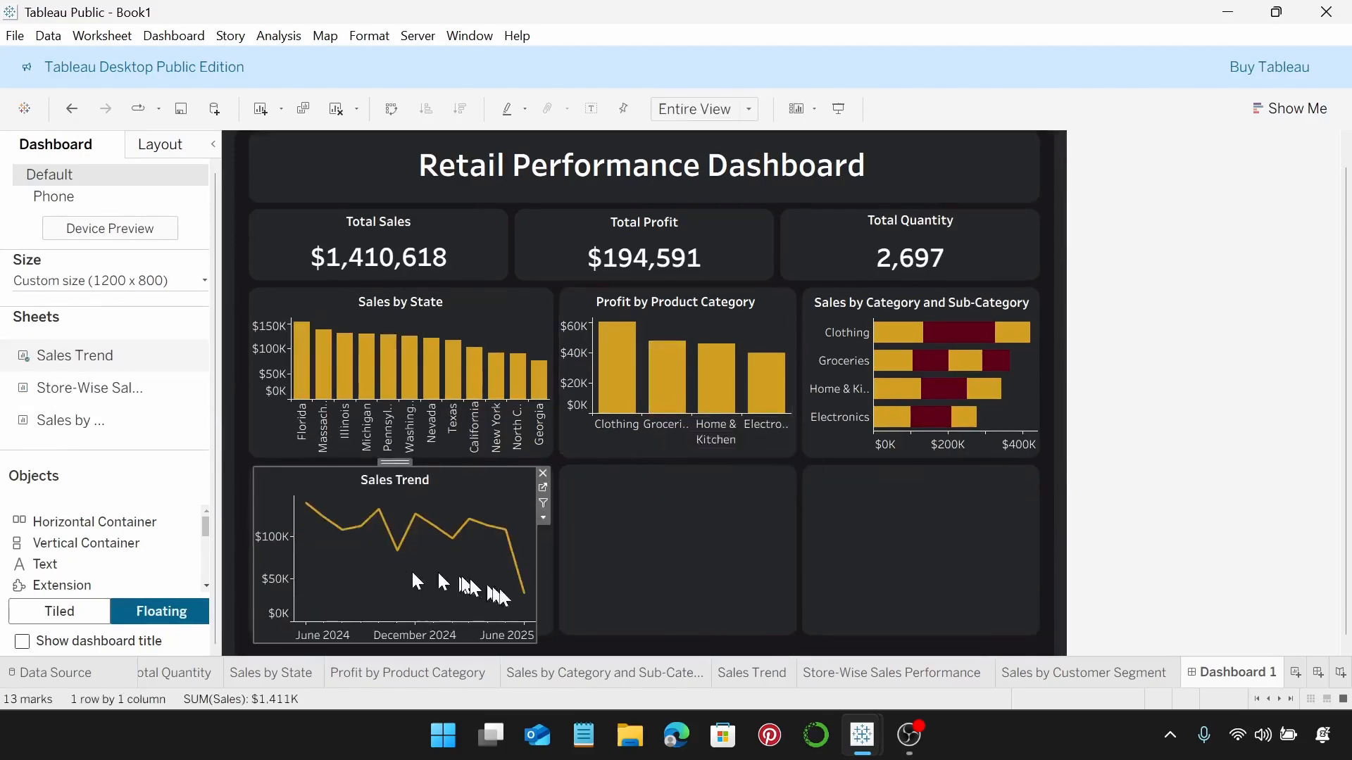
{"action": "left_click_drag", "start_coordinate": [537, 583], "coordinate": [552, 585]}
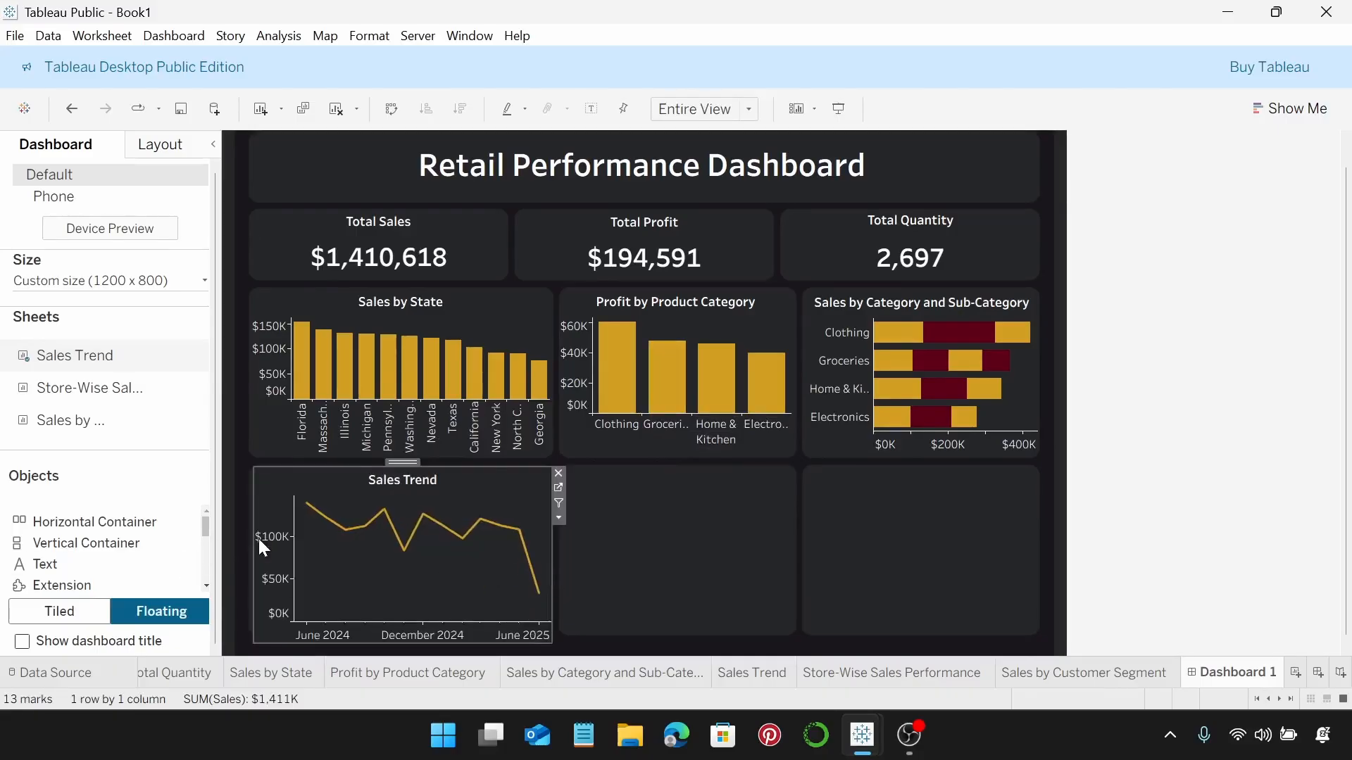
{"action": "left_click_drag", "start_coordinate": [383, 642], "coordinate": [387, 643]}
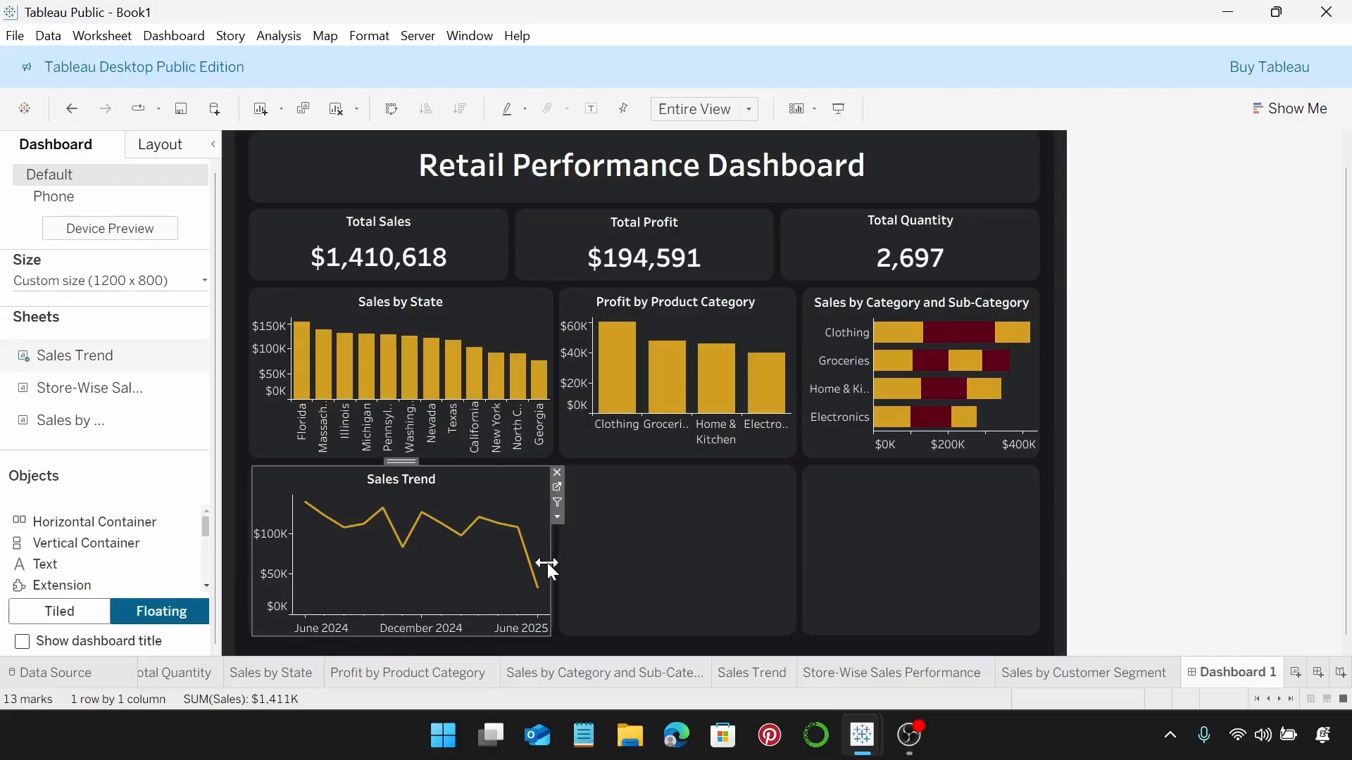
{"action": "left_click_drag", "start_coordinate": [547, 566], "coordinate": [547, 568]}
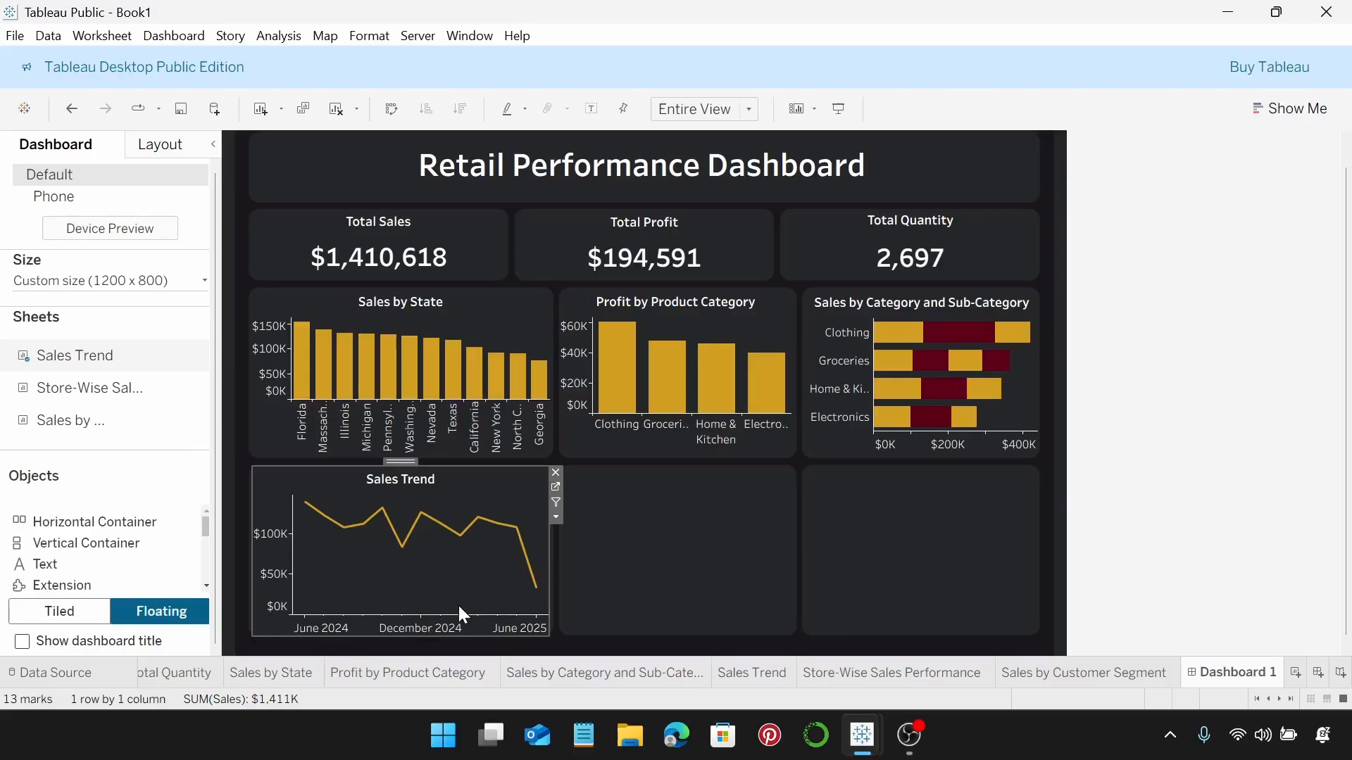
Step: Set the date axis labels of the Sales Trend chart to the custom format mmm yyyy and close the formatting options
{"action": "right_click", "coordinate": [421, 627]}
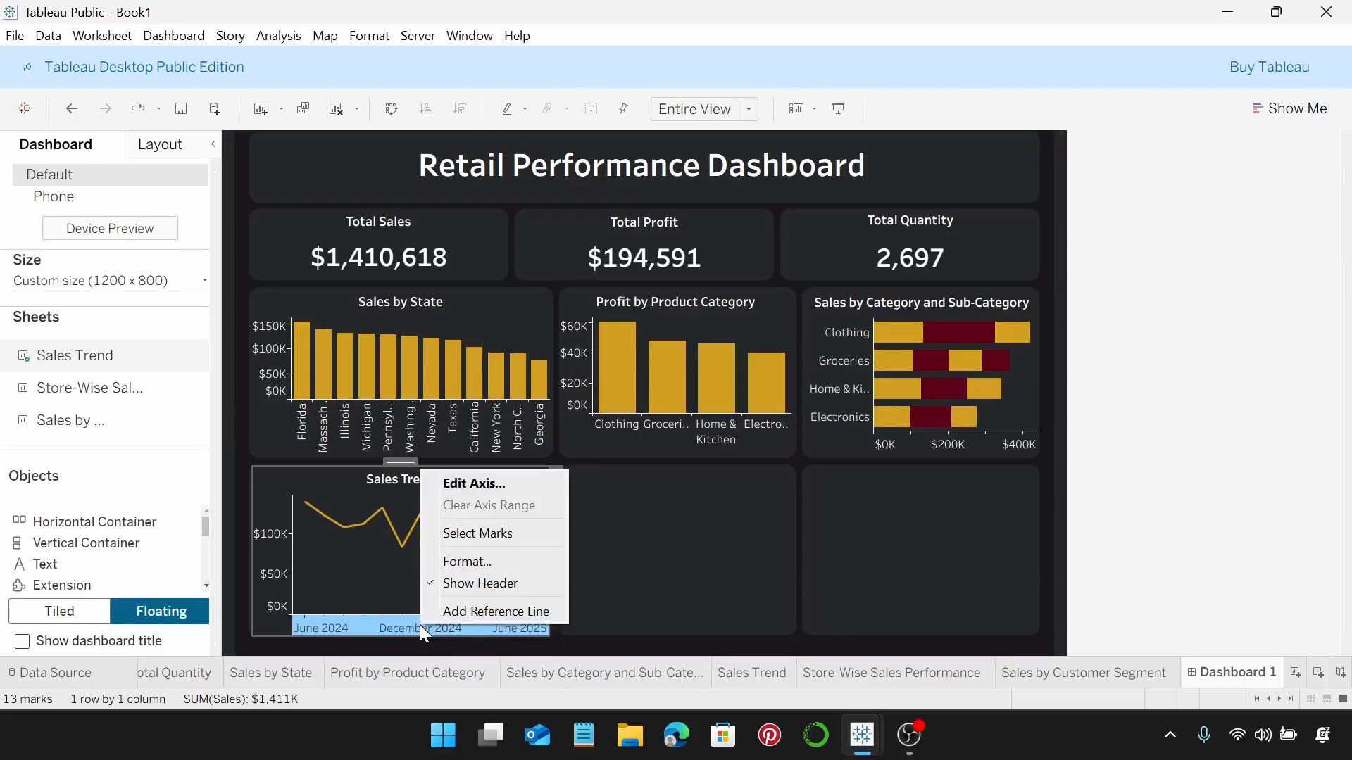
{"action": "left_click", "coordinate": [468, 562]}
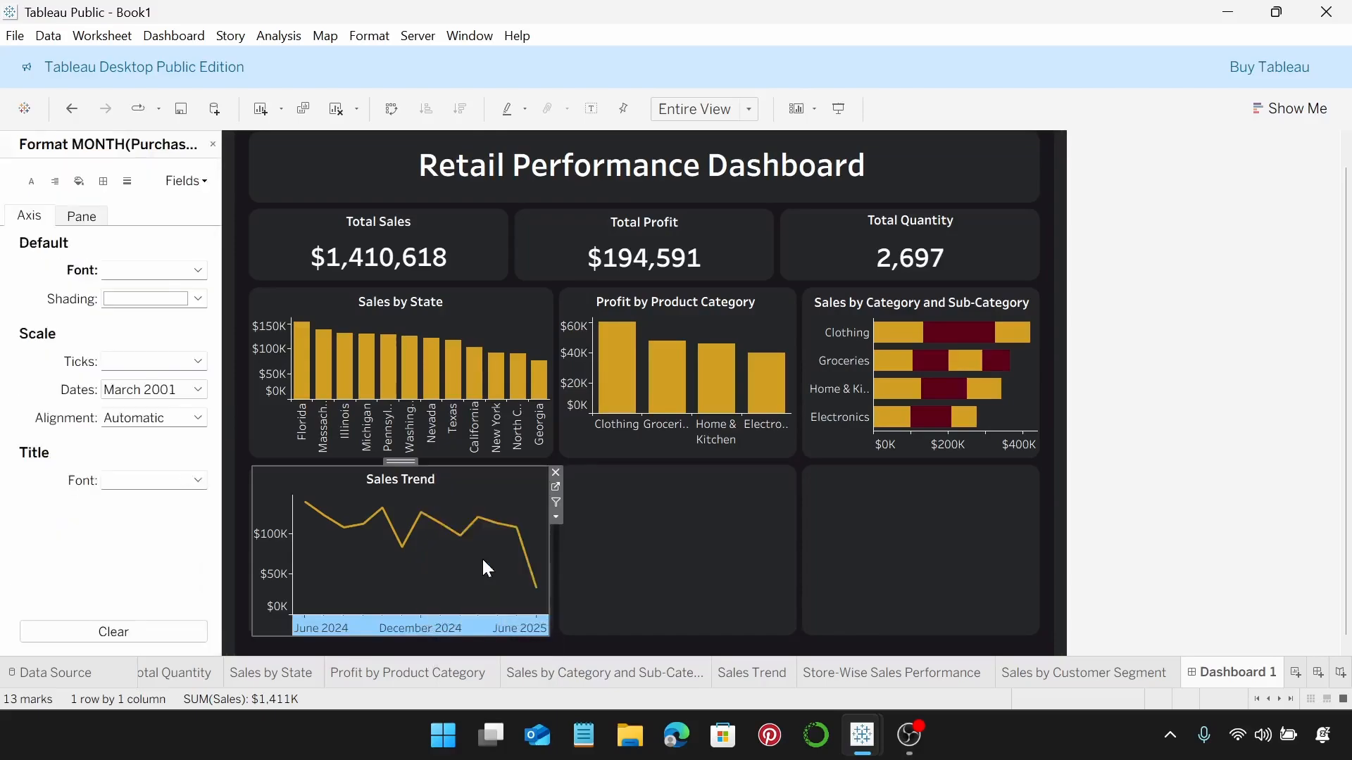
{"action": "left_click", "coordinate": [199, 391]}
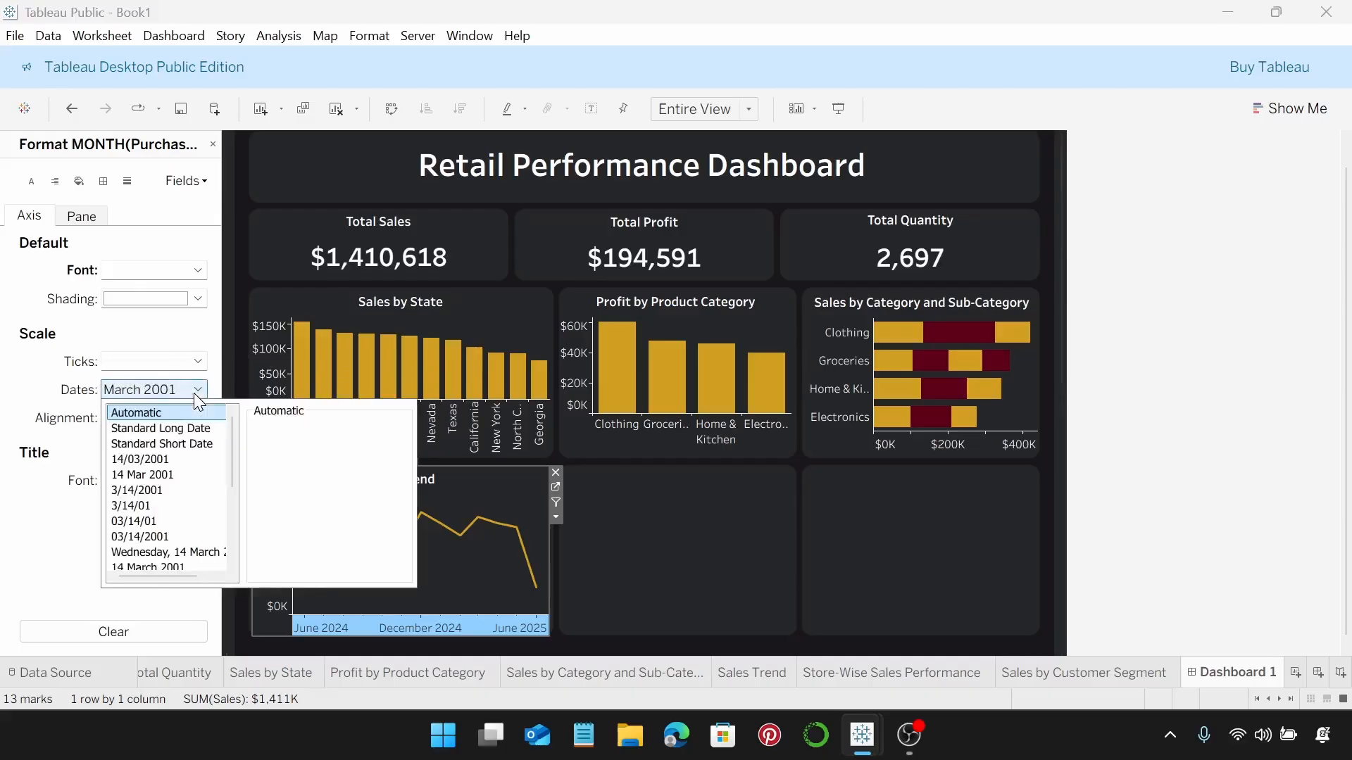
{"action": "scroll", "coordinate": [187, 535], "scroll_direction": "down", "scroll_amount": 2}
{"action": "left_click", "coordinate": [153, 552]}
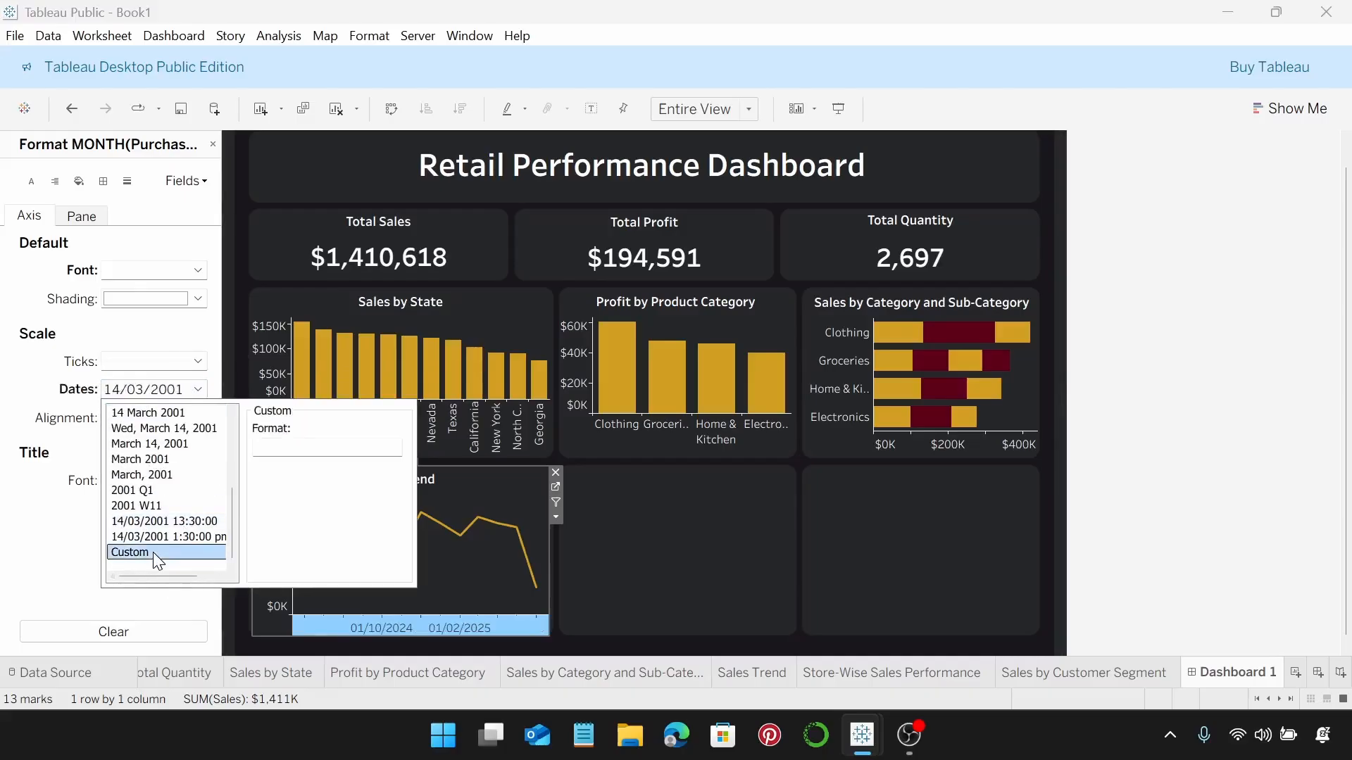
{"action": "type", "text": "mmm"}
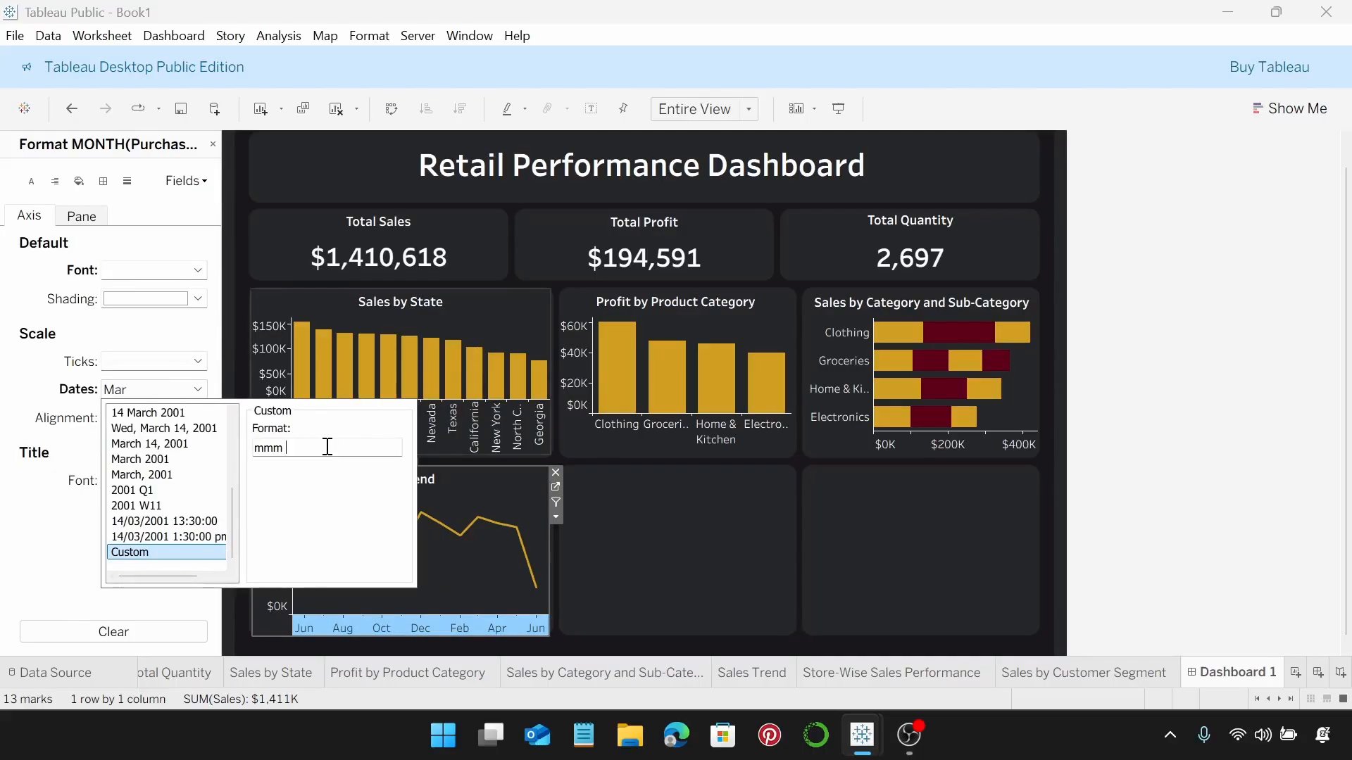
{"action": "type", "text": " yyyy"}
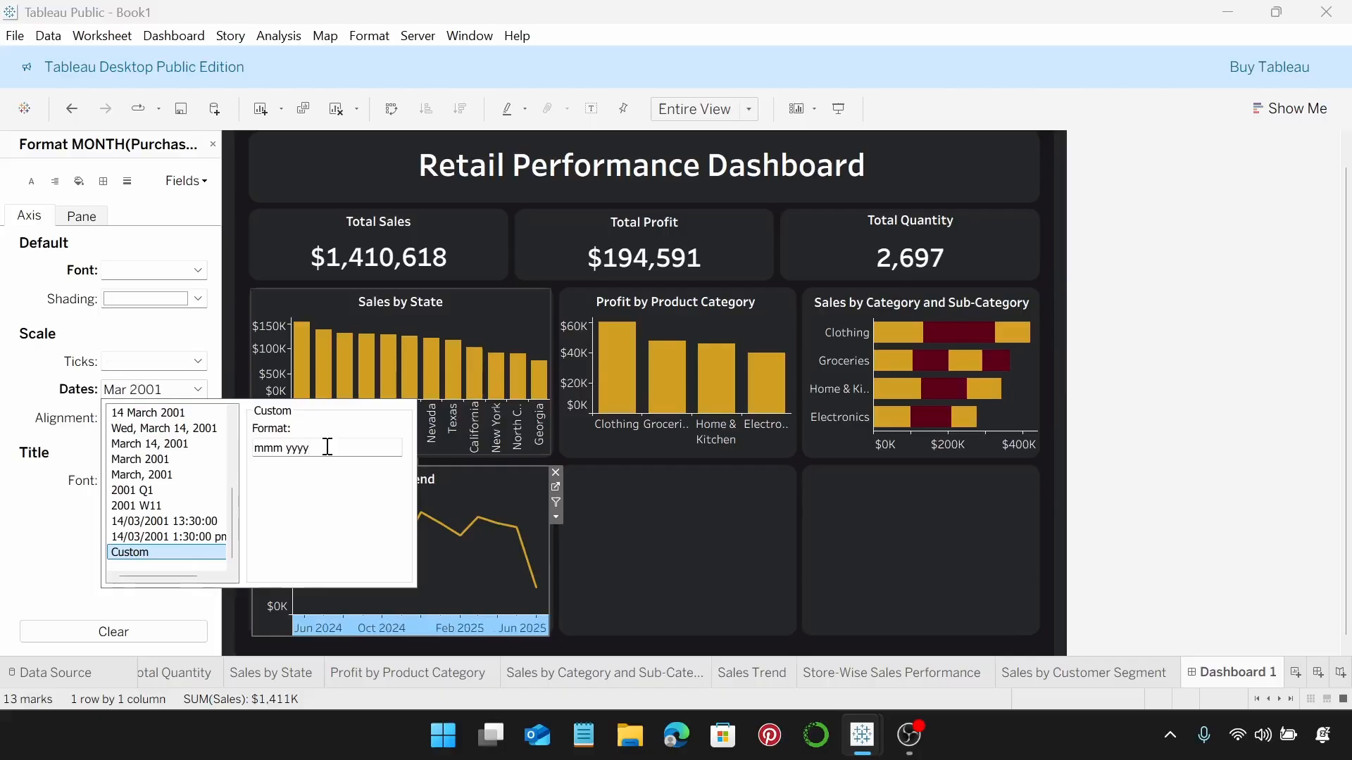
{"action": "left_click", "coordinate": [490, 560]}
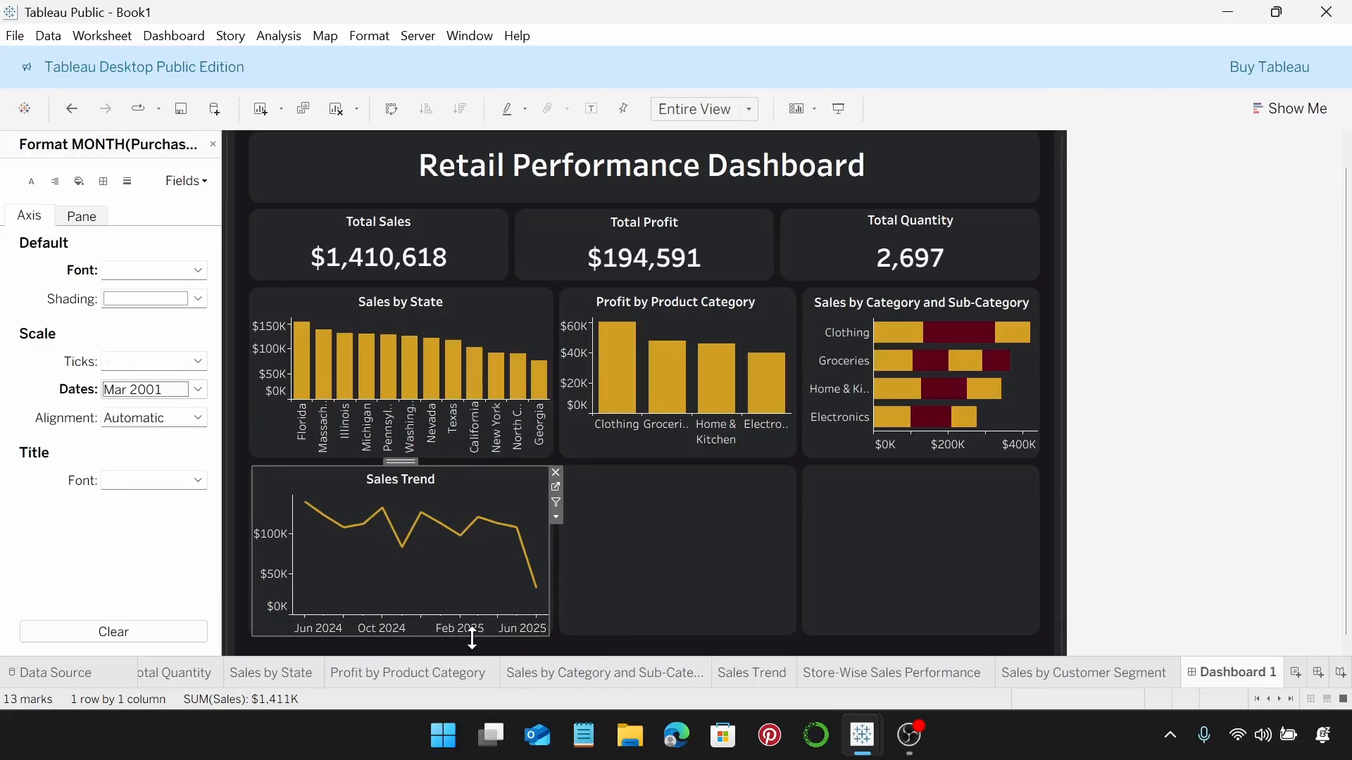
{"action": "left_click", "coordinate": [637, 587]}
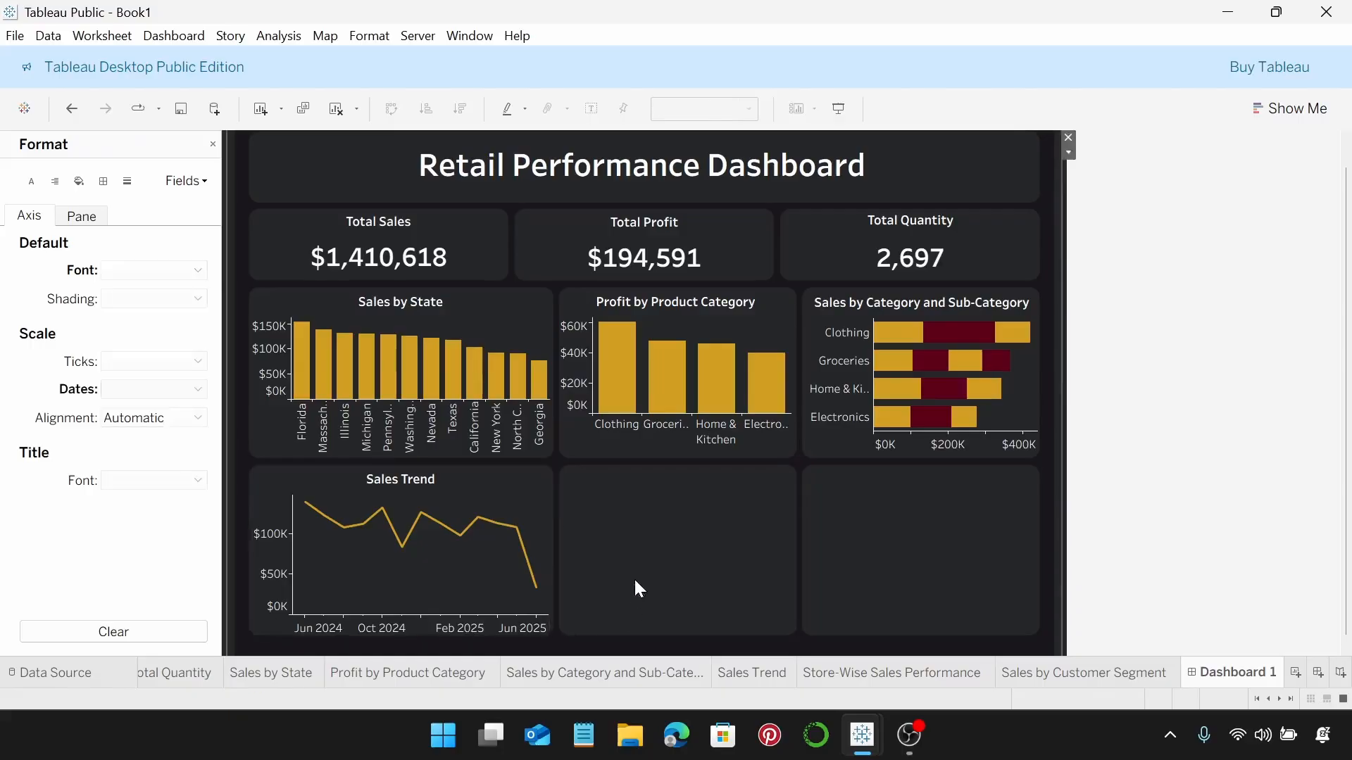
{"action": "left_click", "coordinate": [213, 146]}
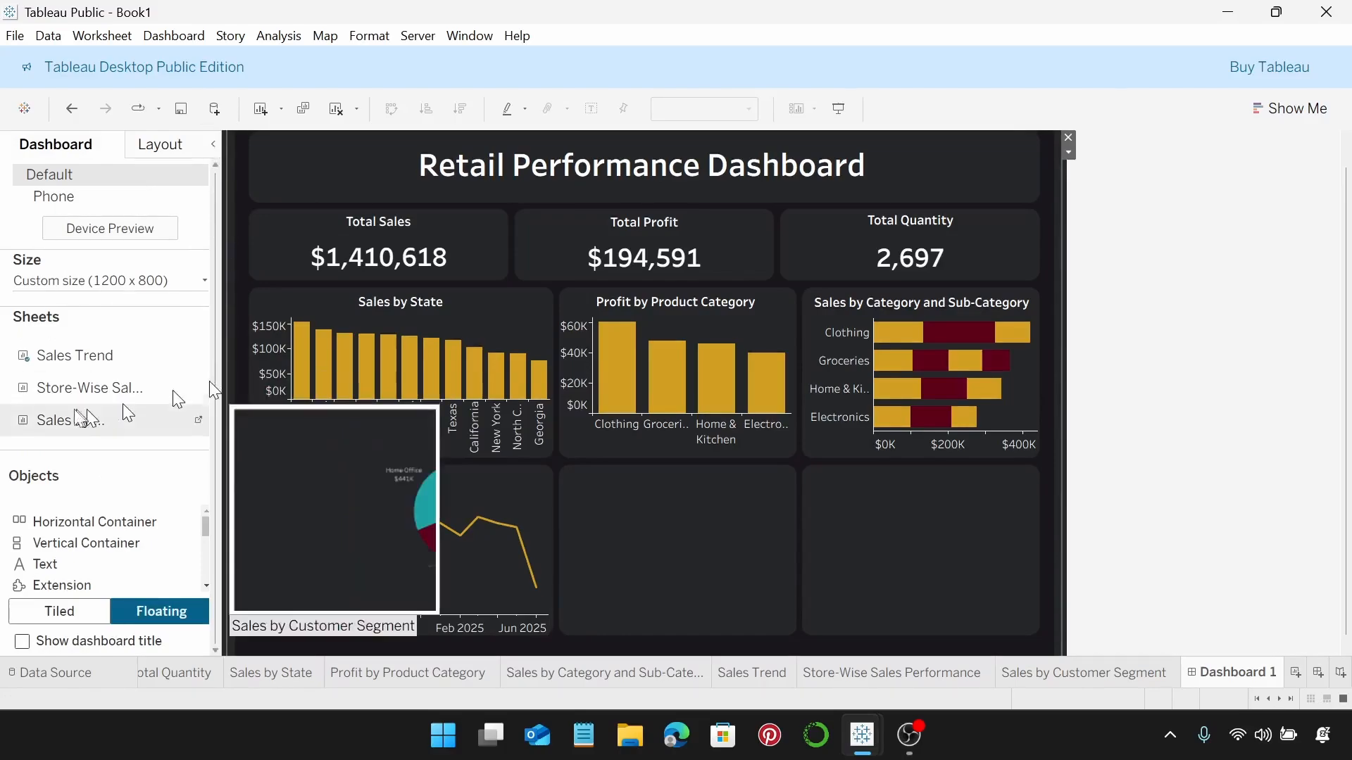
Step: Place the Store-Wise Sales Performance sheet as a floating object beside Sales Trend, resize it to fit the panel, and slightly shorten Sales Trend
{"action": "left_click_drag", "start_coordinate": [53, 400], "coordinate": [557, 469]}
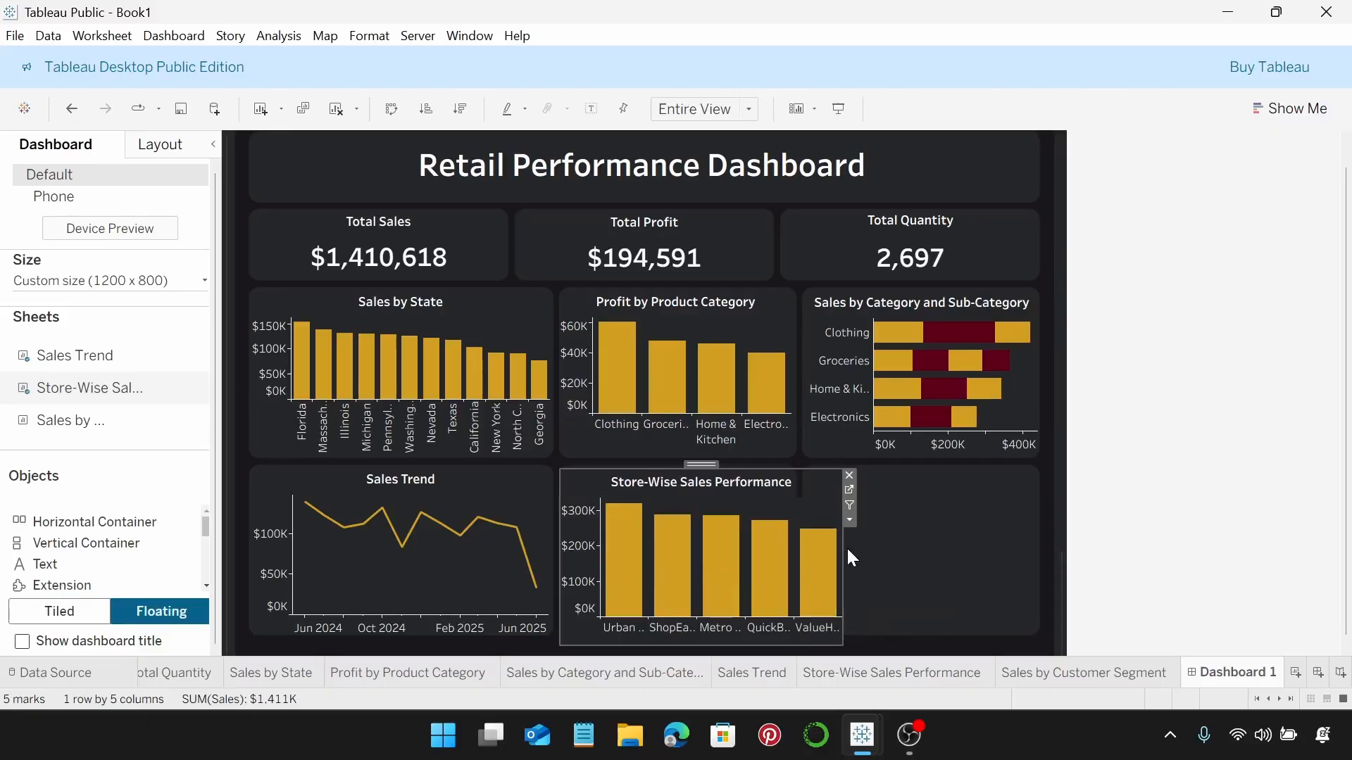
{"action": "left_click_drag", "start_coordinate": [845, 551], "coordinate": [793, 552]}
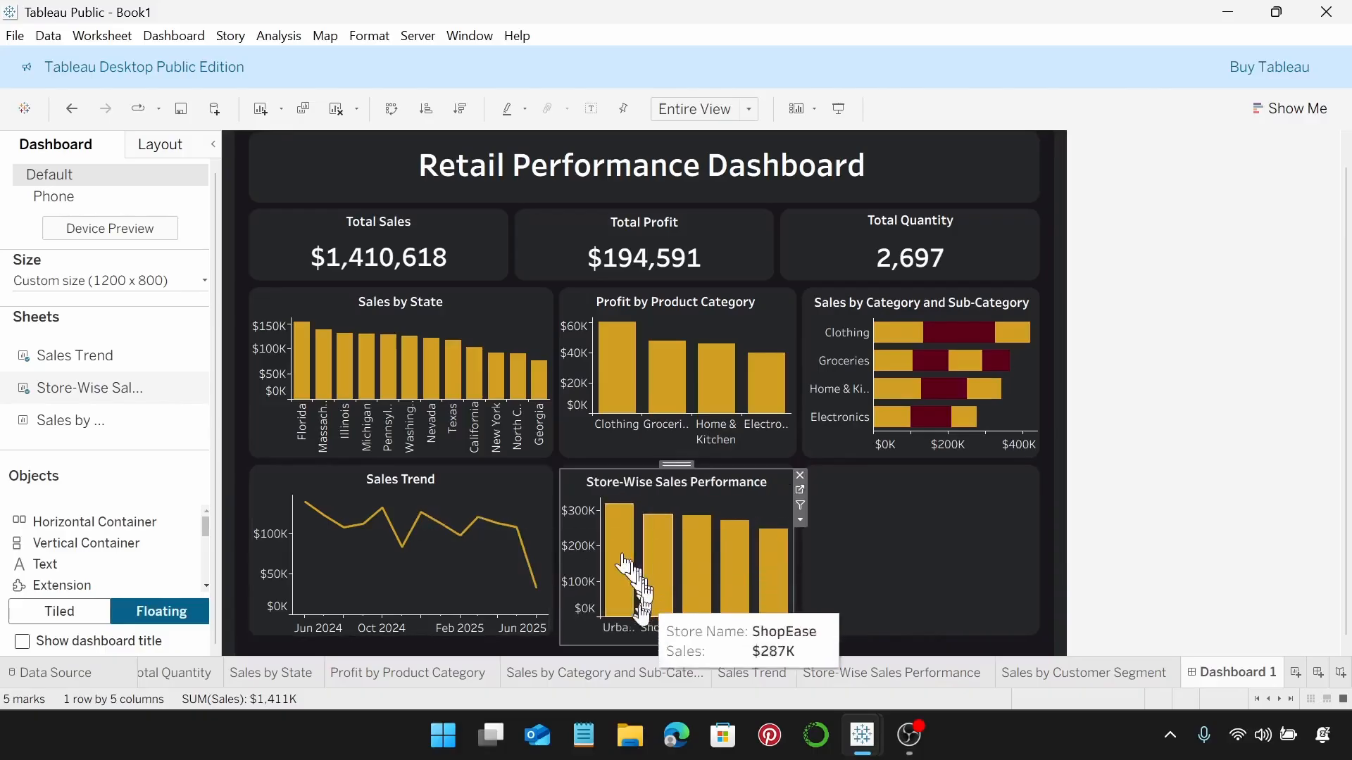
{"action": "left_click_drag", "start_coordinate": [637, 647], "coordinate": [635, 633]}
{"action": "left_click", "coordinate": [405, 579]}
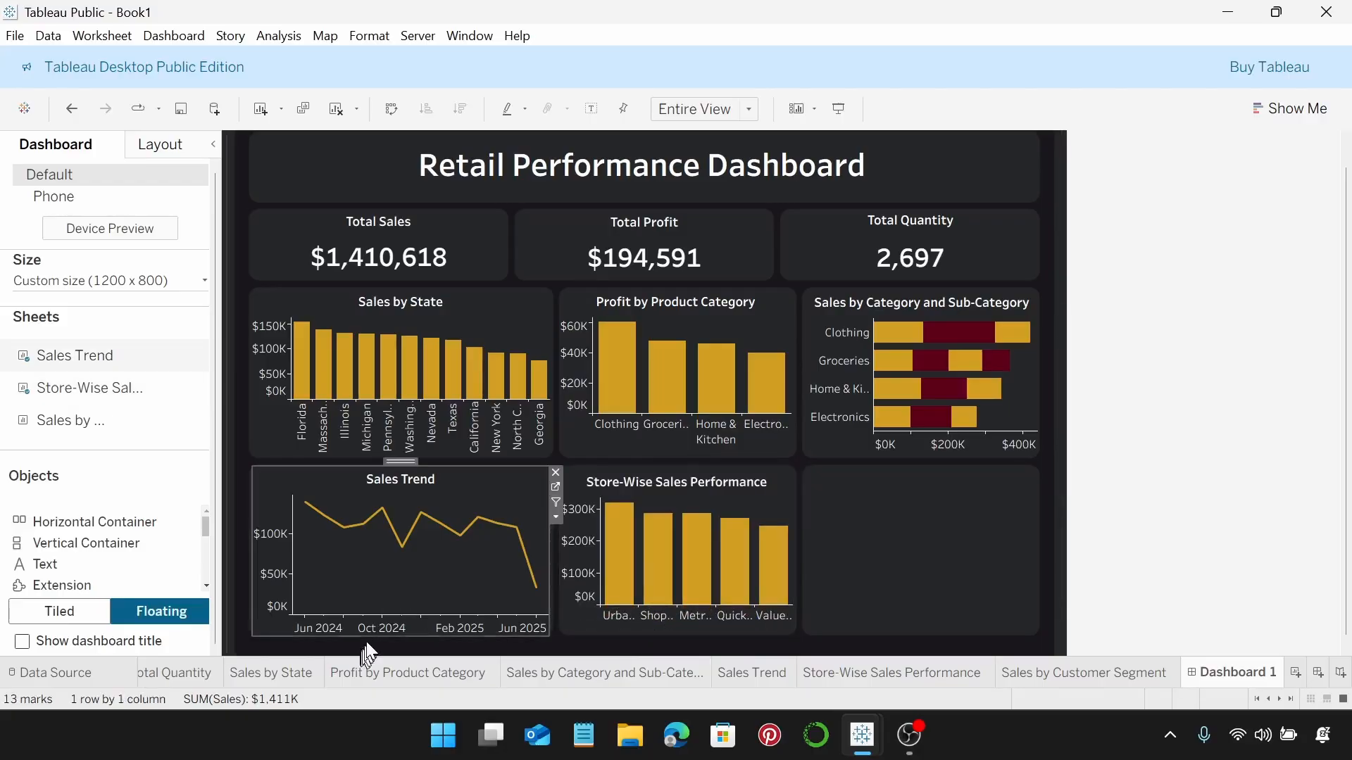
{"action": "left_click_drag", "start_coordinate": [371, 635], "coordinate": [374, 631]}
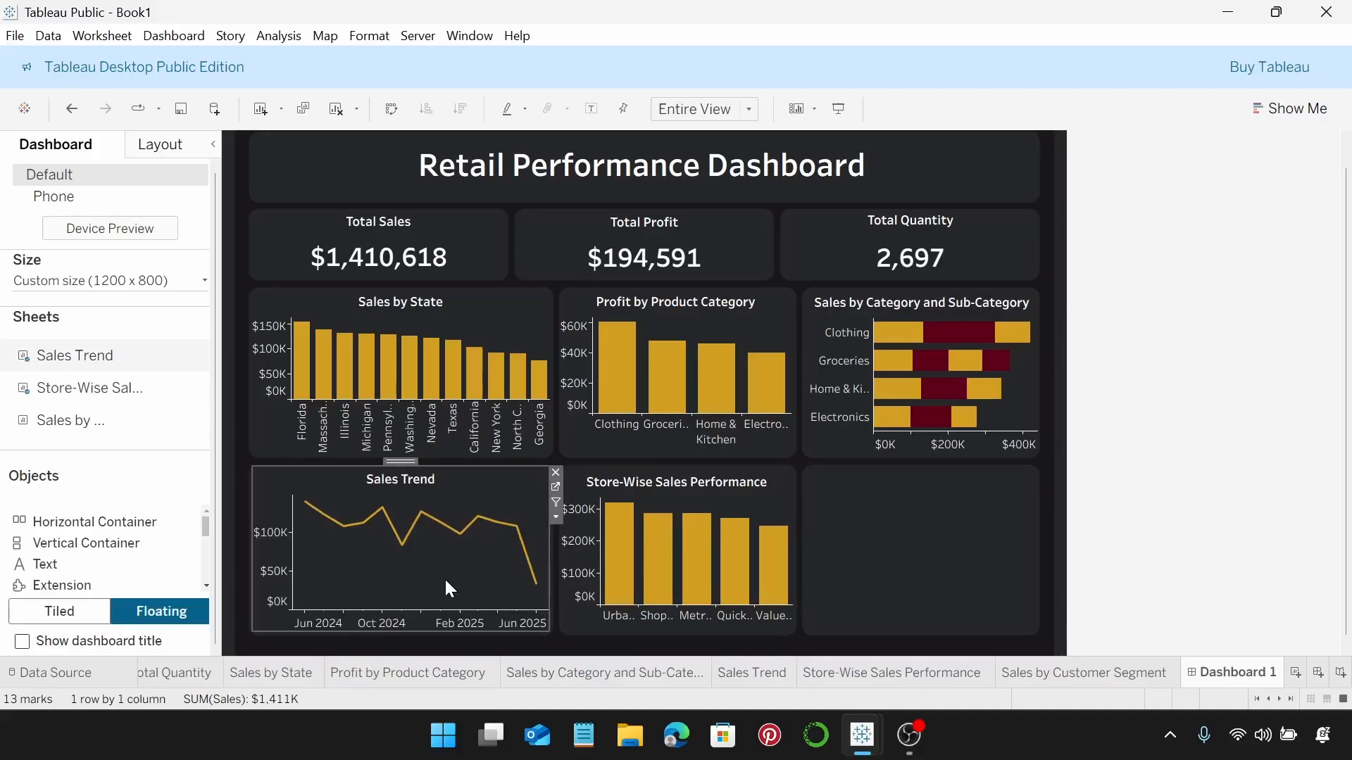
Step: Set the text direction of the store name header labels in the Store-Wise Sales Performance chart to vertical, reading upward
{"action": "left_click", "coordinate": [738, 492]}
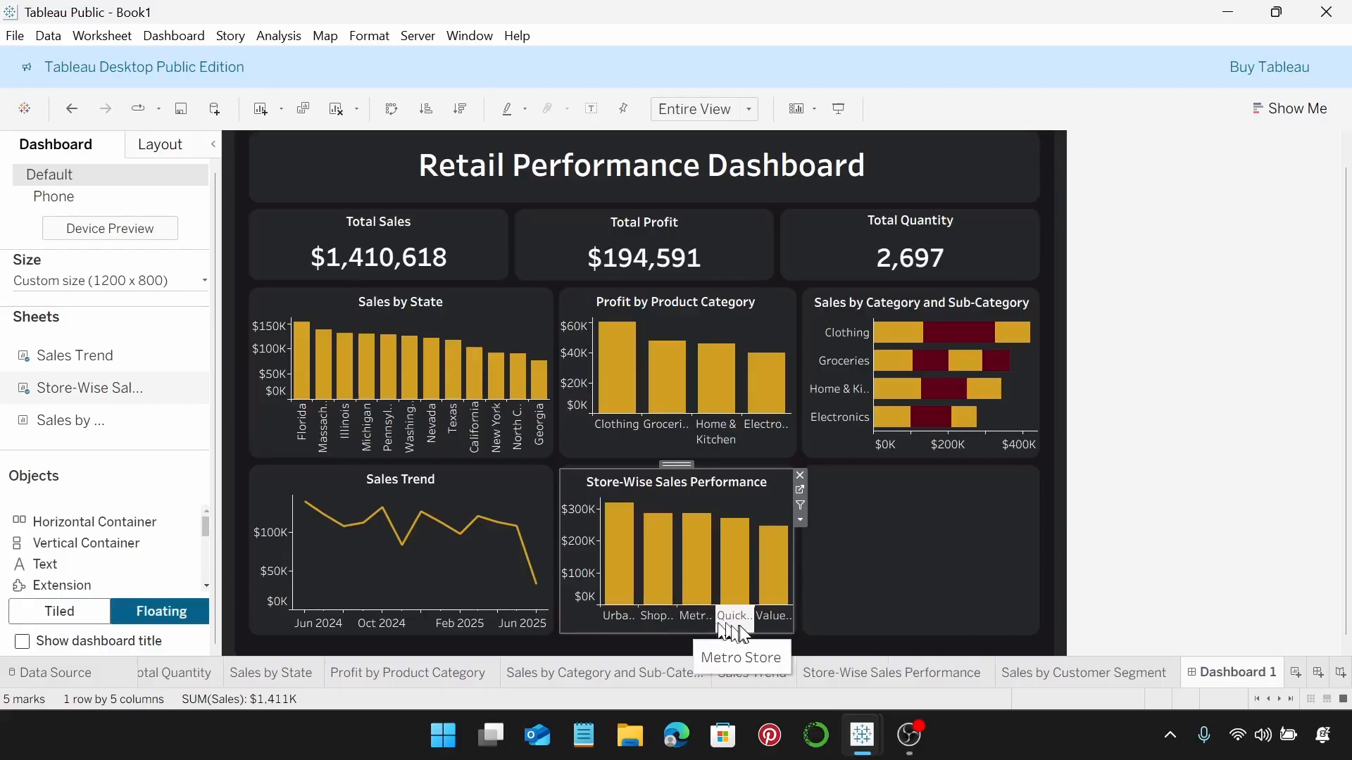
{"action": "right_click", "coordinate": [700, 614]}
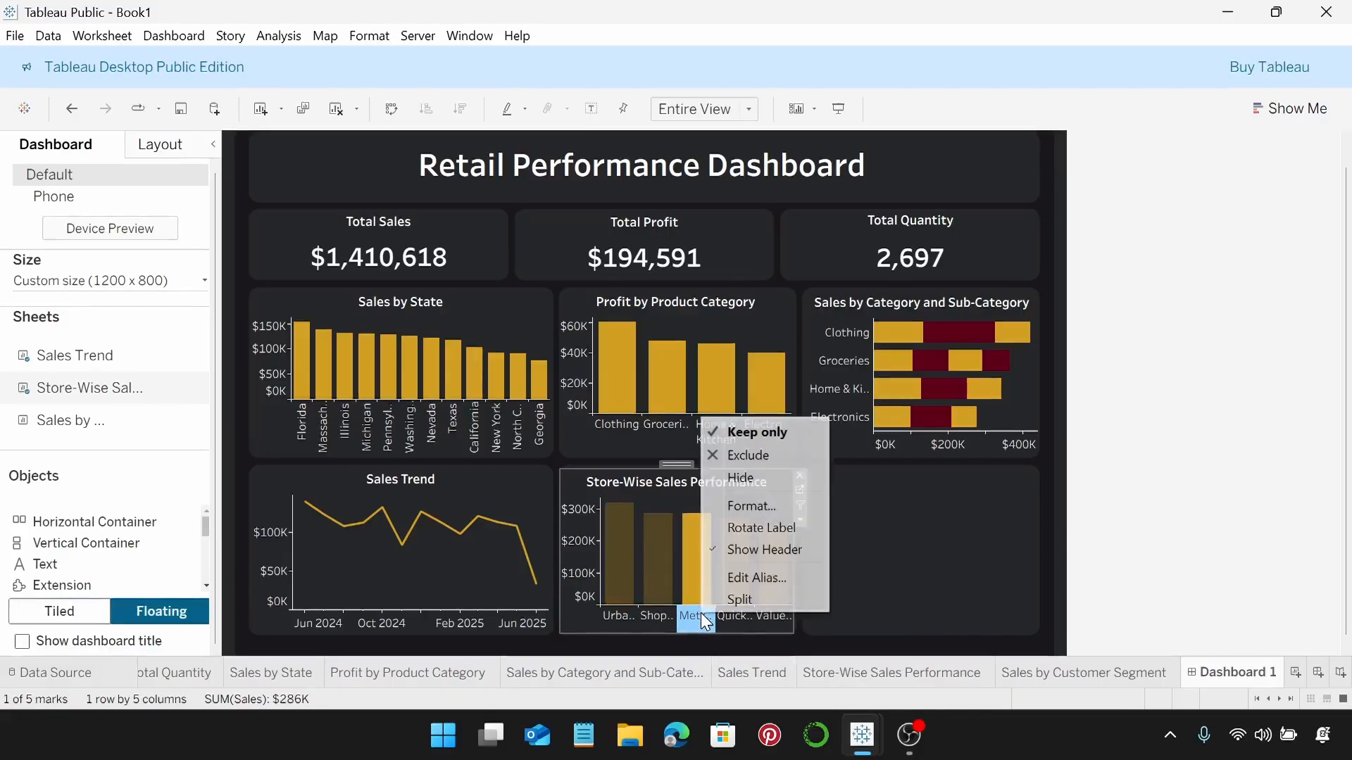
{"action": "left_click", "coordinate": [743, 507]}
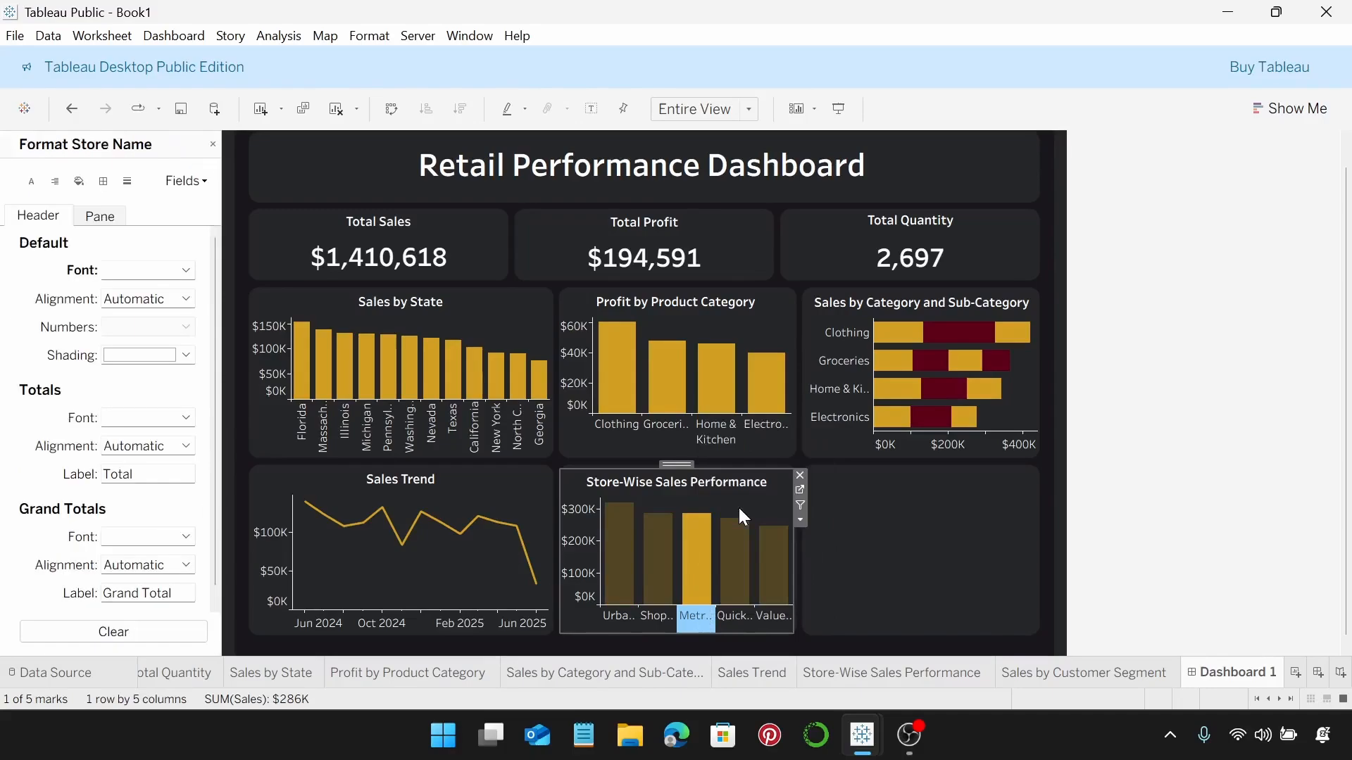
{"action": "left_click", "coordinate": [185, 298]}
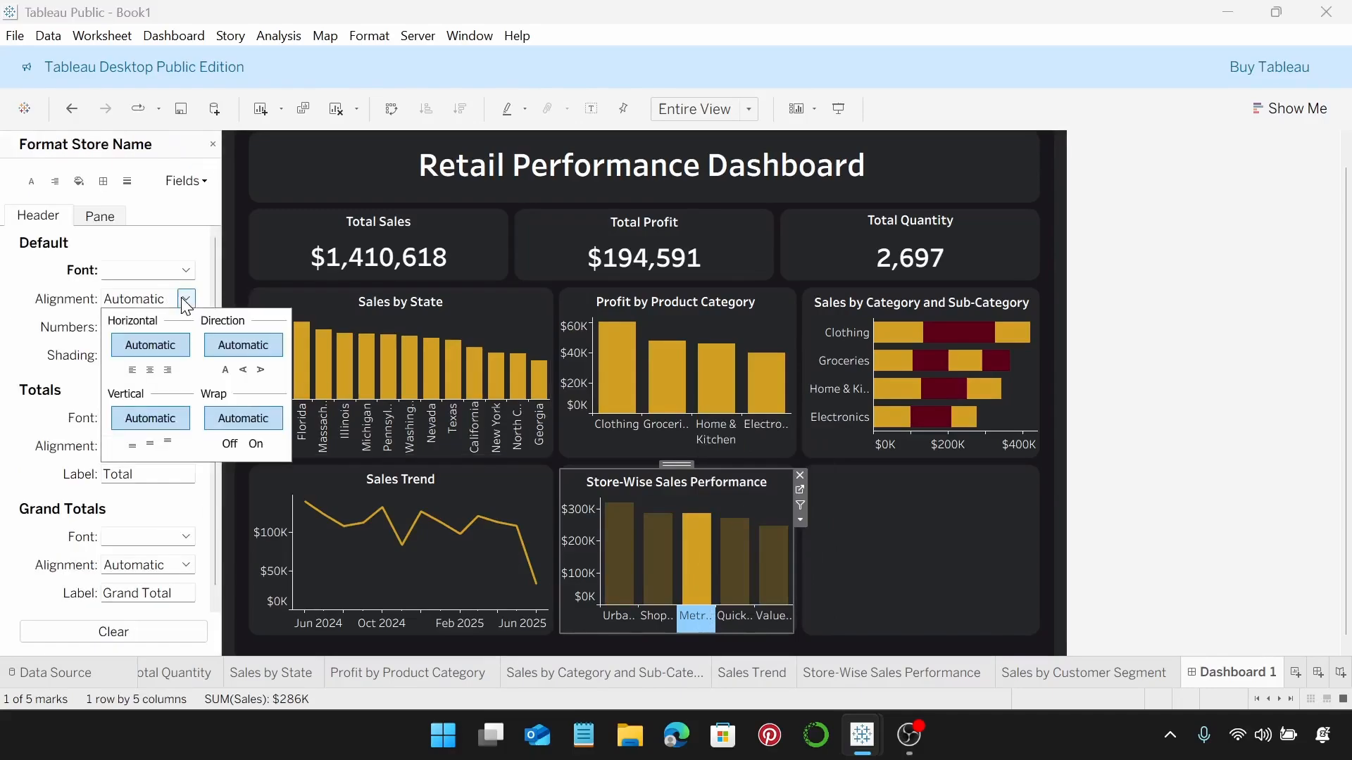
{"action": "left_click", "coordinate": [243, 370]}
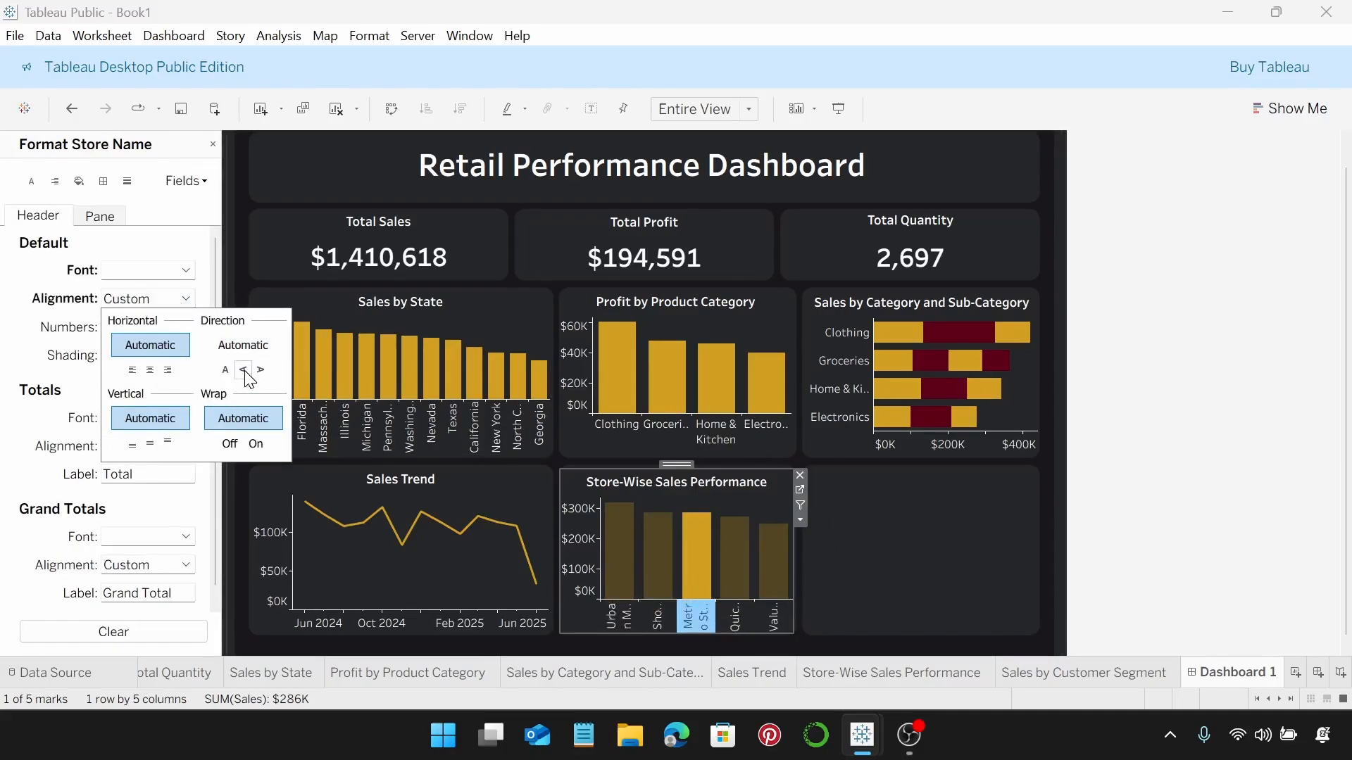
Step: Enlarge the store label area below the Store-Wise Sales Performance bars, clear the Metro Store selection and close the formatting options
{"action": "left_click_drag", "start_coordinate": [682, 599], "coordinate": [686, 583]}
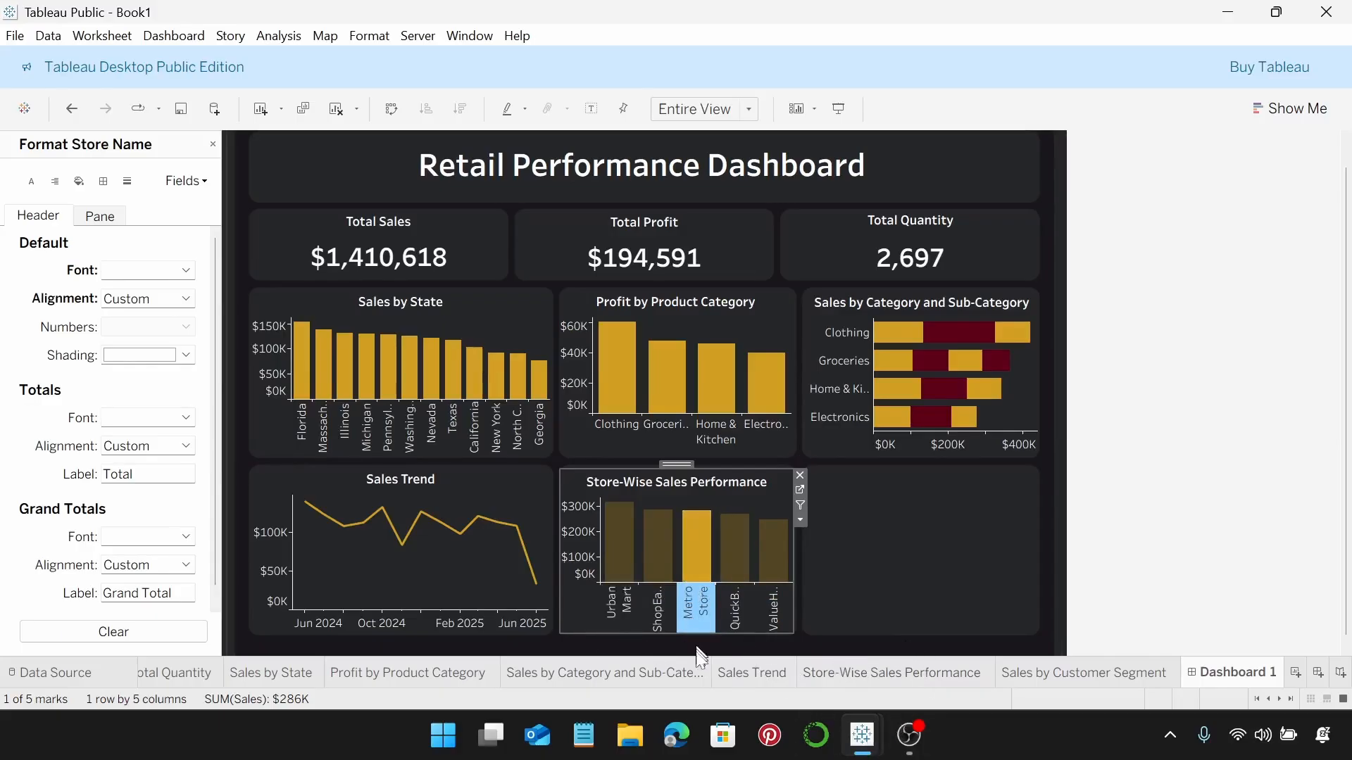
{"action": "left_click", "coordinate": [708, 572]}
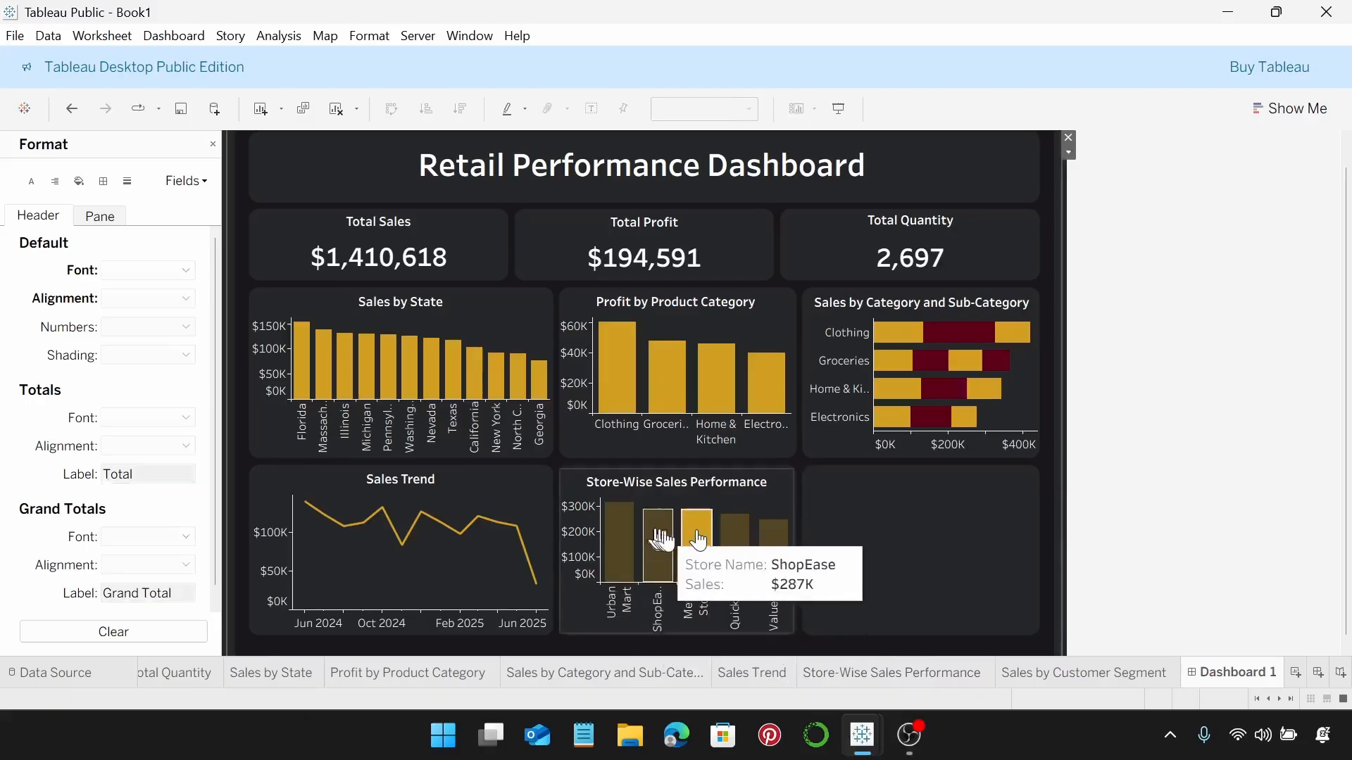
{"action": "left_click", "coordinate": [699, 556]}
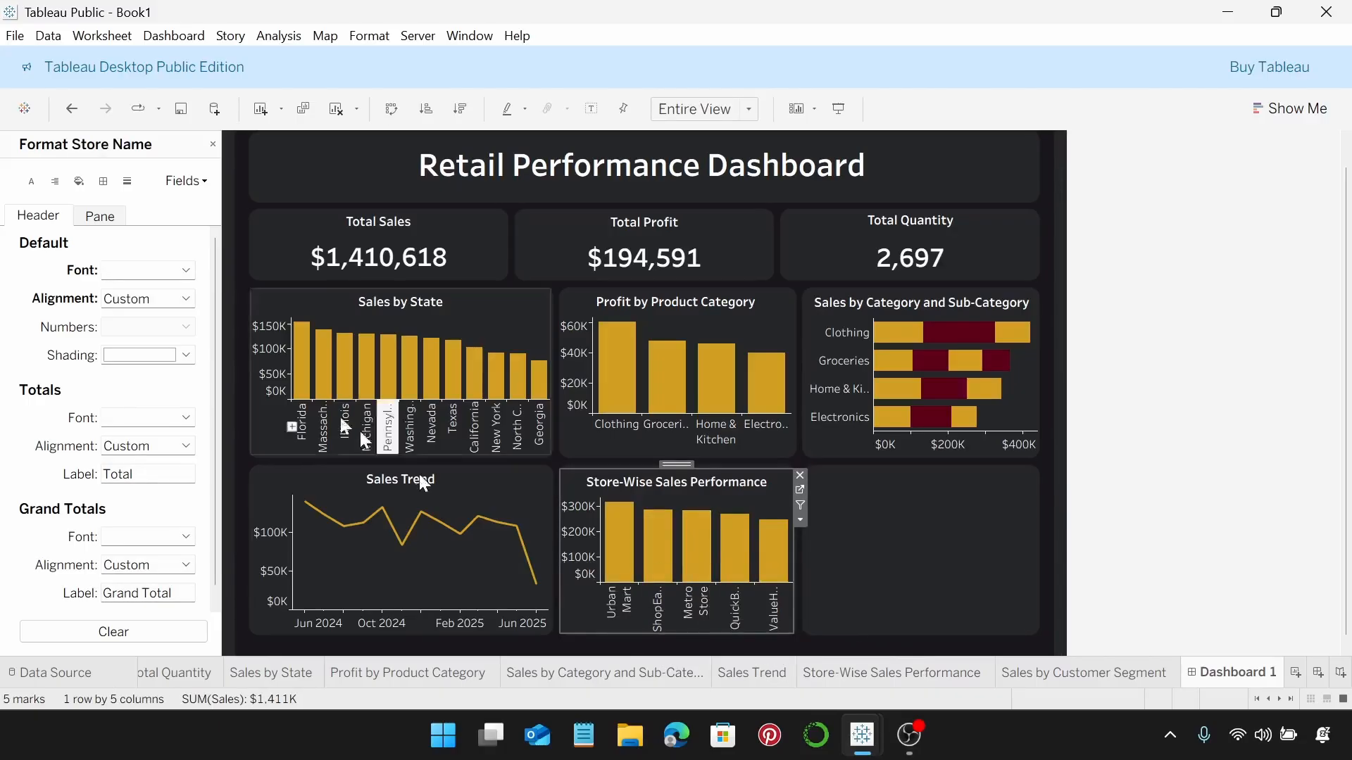
{"action": "left_click", "coordinate": [213, 144]}
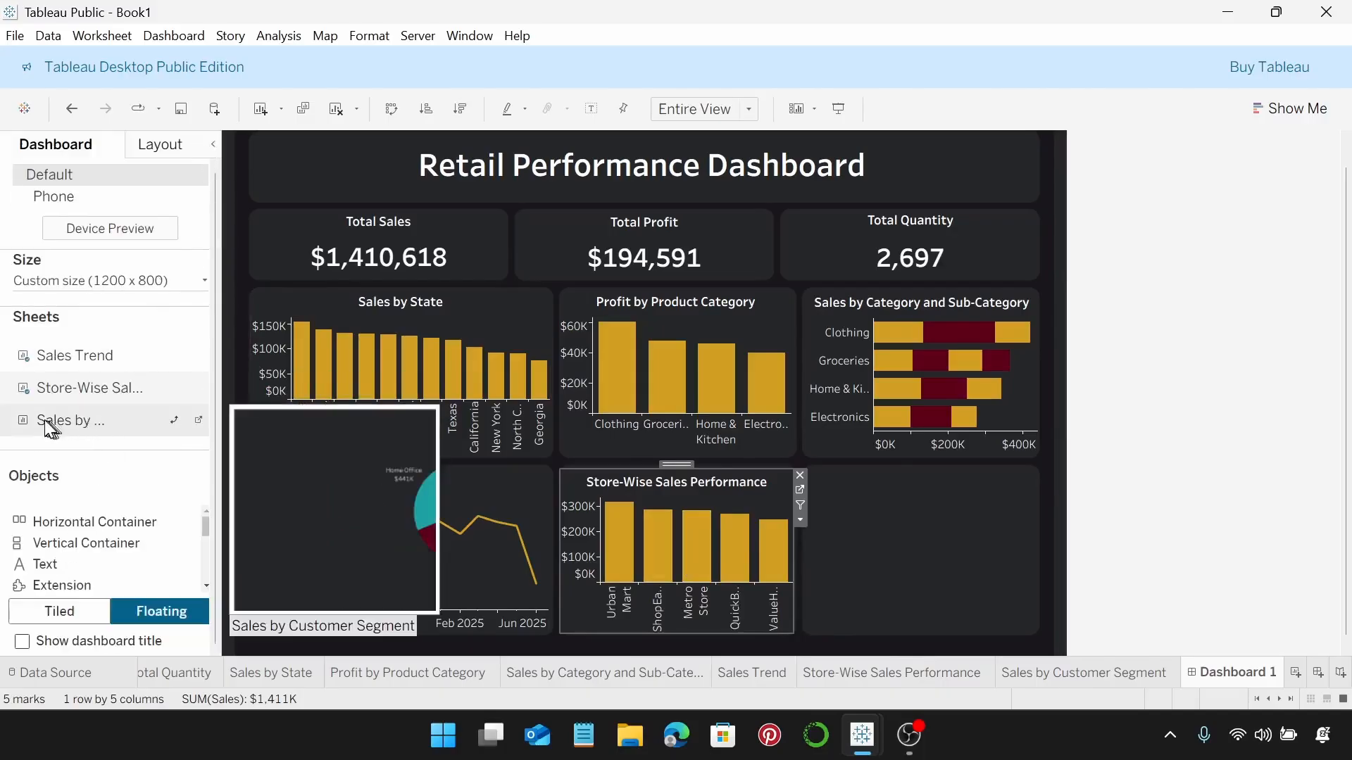
Step: Place the Sales by Customer Segment sheet as a floating object beside Store-Wise Sales Performance, resize it to fit the panel, and nudge it down slightly
{"action": "left_click_drag", "start_coordinate": [44, 420], "coordinate": [803, 469]}
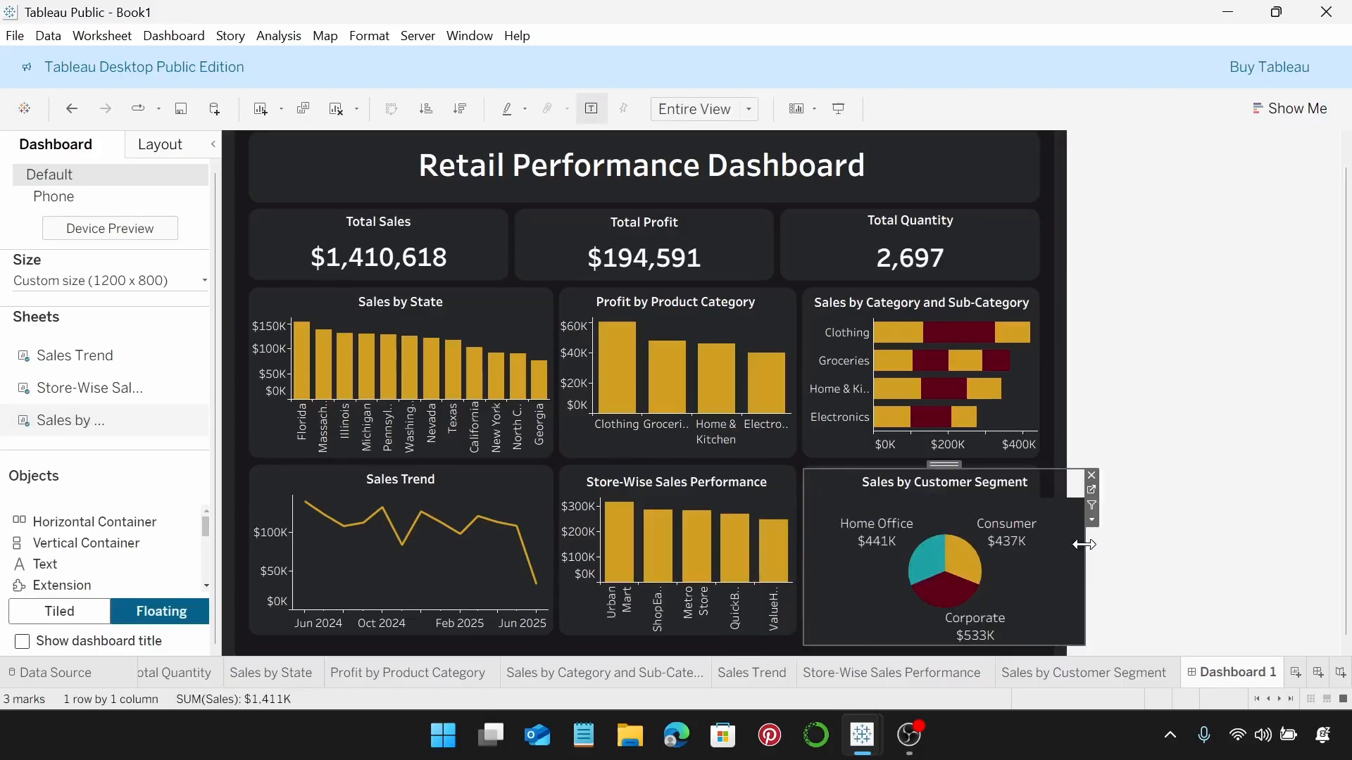
{"action": "left_click_drag", "start_coordinate": [1084, 550], "coordinate": [1037, 552]}
{"action": "left_click", "coordinate": [931, 640]}
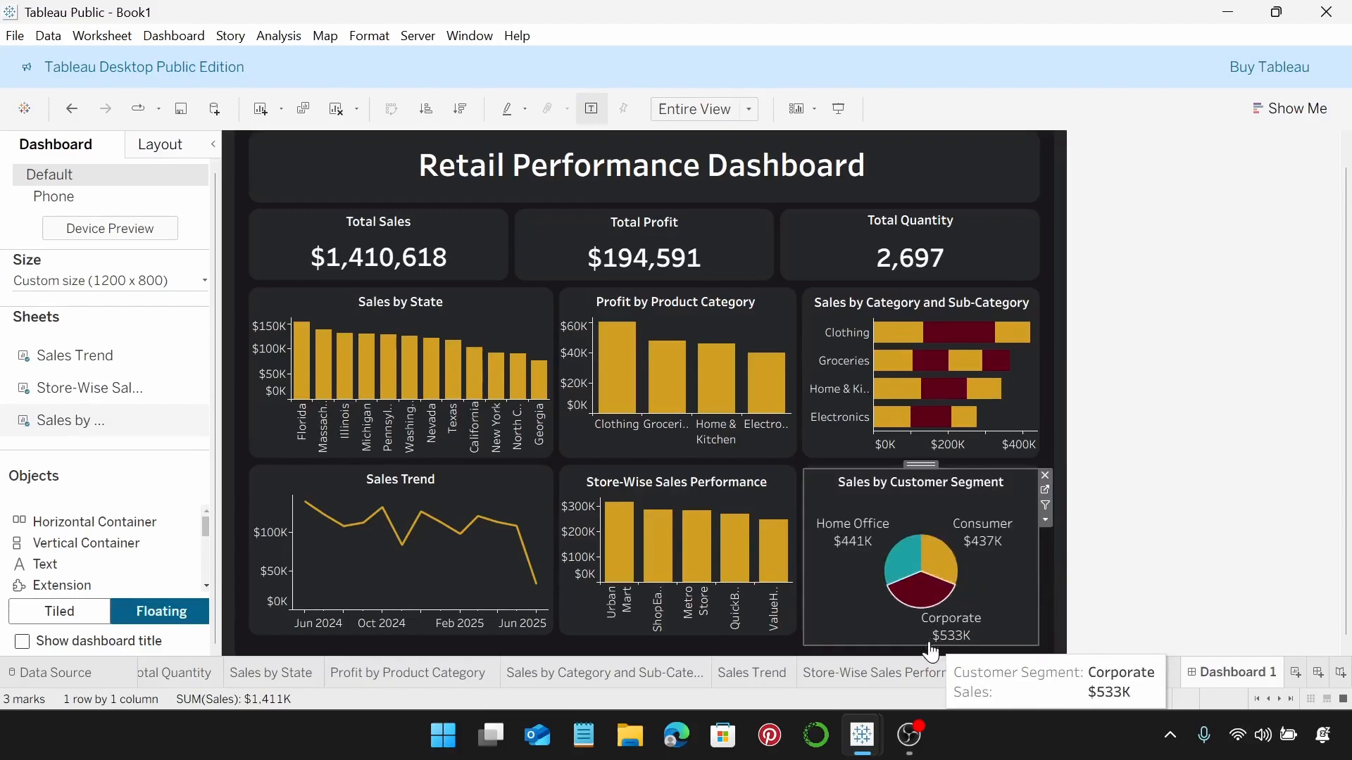
{"action": "left_click", "coordinate": [911, 636]}
{"action": "mouse_move", "coordinate": [908, 643]}
{"action": "left_mouse_down"}
{"action": "mouse_move", "coordinate": [900, 618]}
{"action": "mouse_move", "coordinate": [902, 631]}
{"action": "left_mouse_up"}
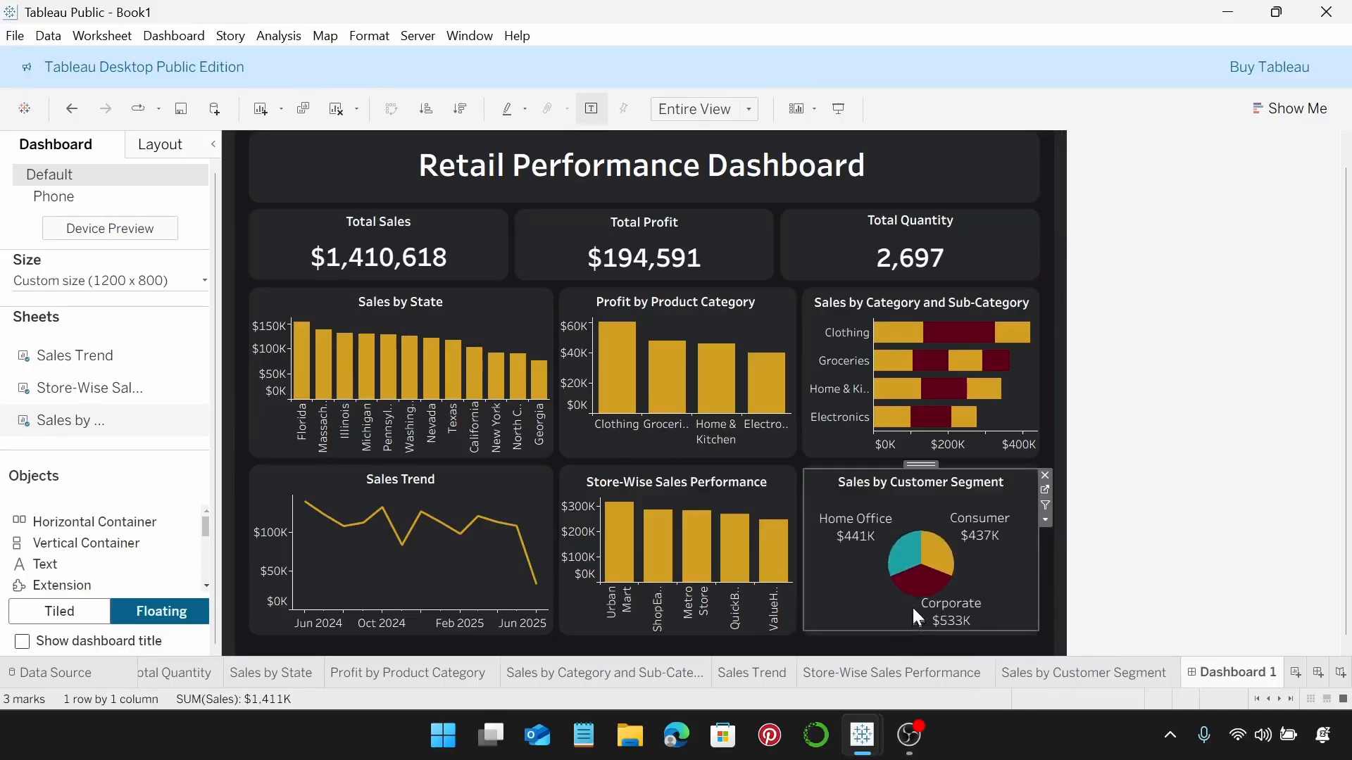
{"action": "key", "text": "Down"}
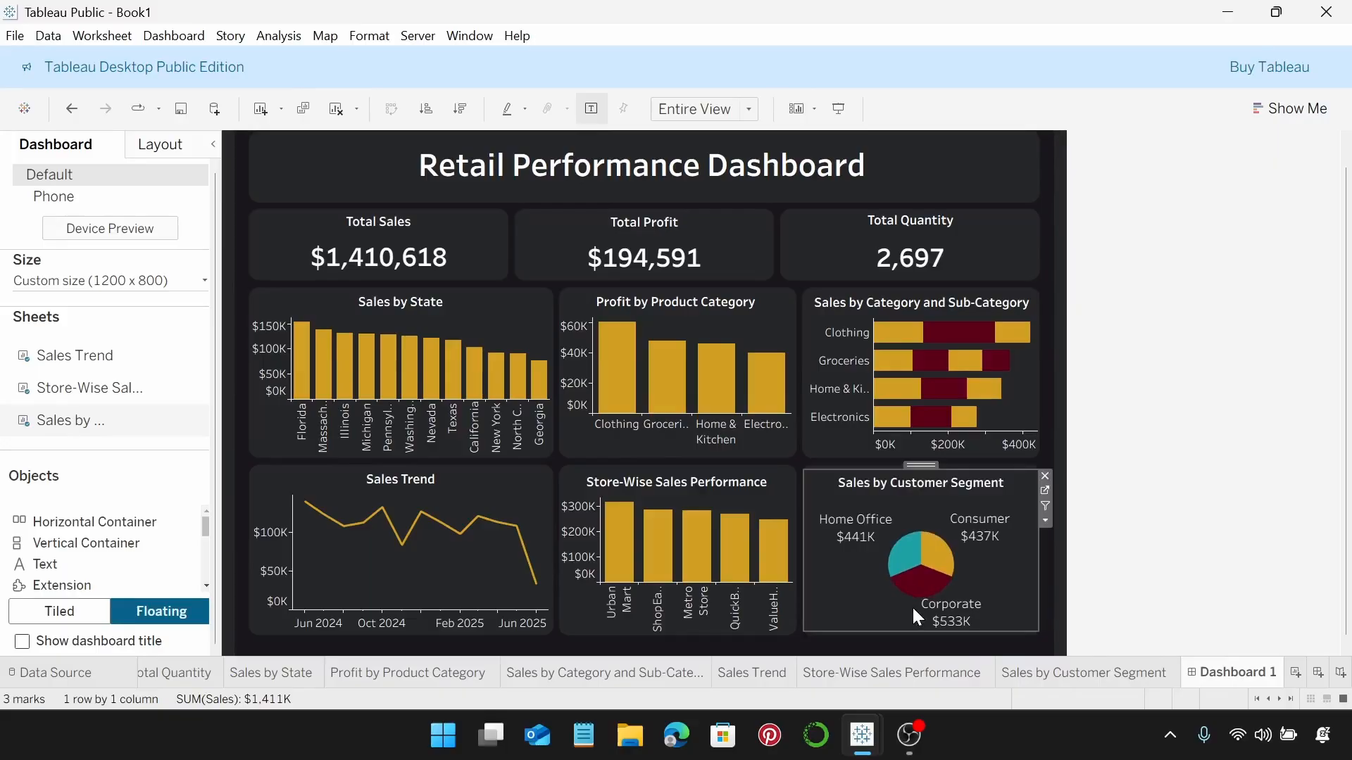
{"action": "left_click", "coordinate": [1180, 585]}
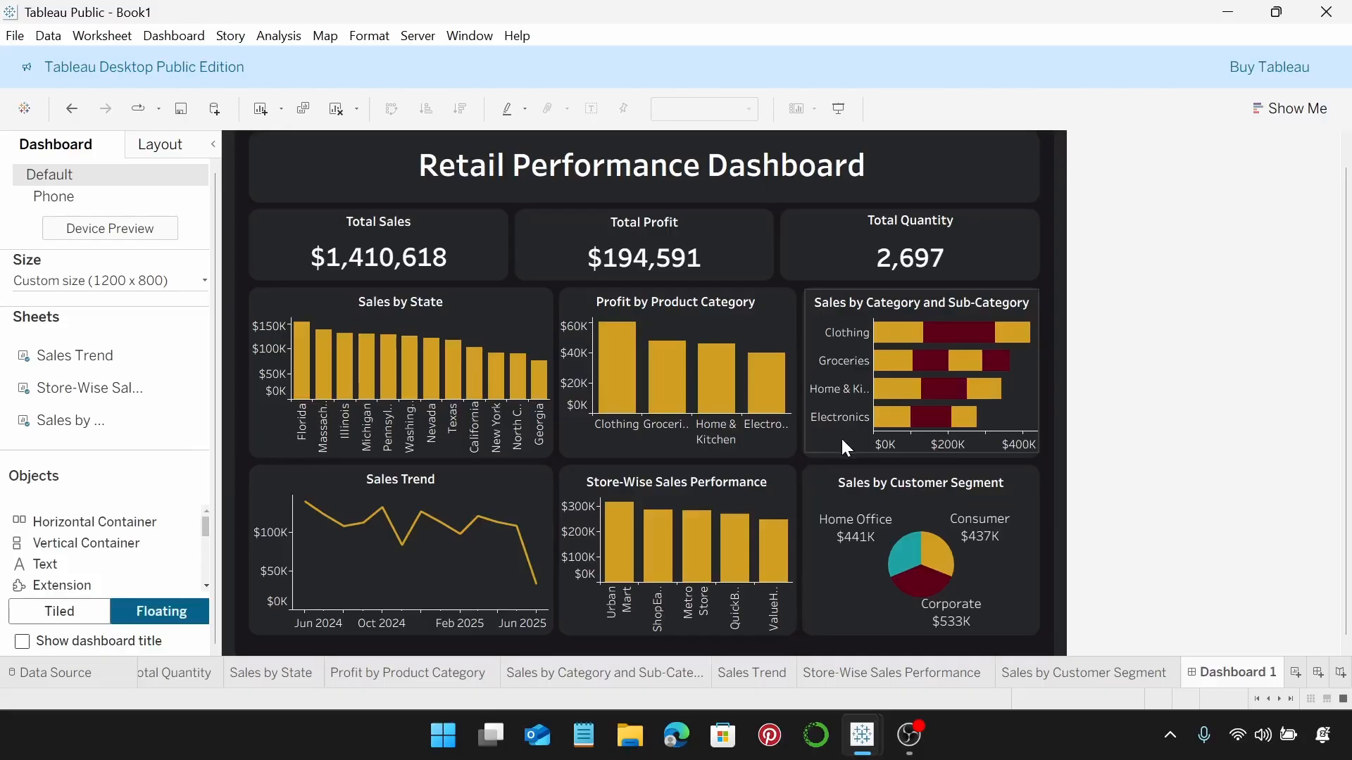
Step: Use the Sales by State chart as a dashboard filter and select Florida to check the totals and other charts
{"action": "left_click", "coordinate": [506, 307]}
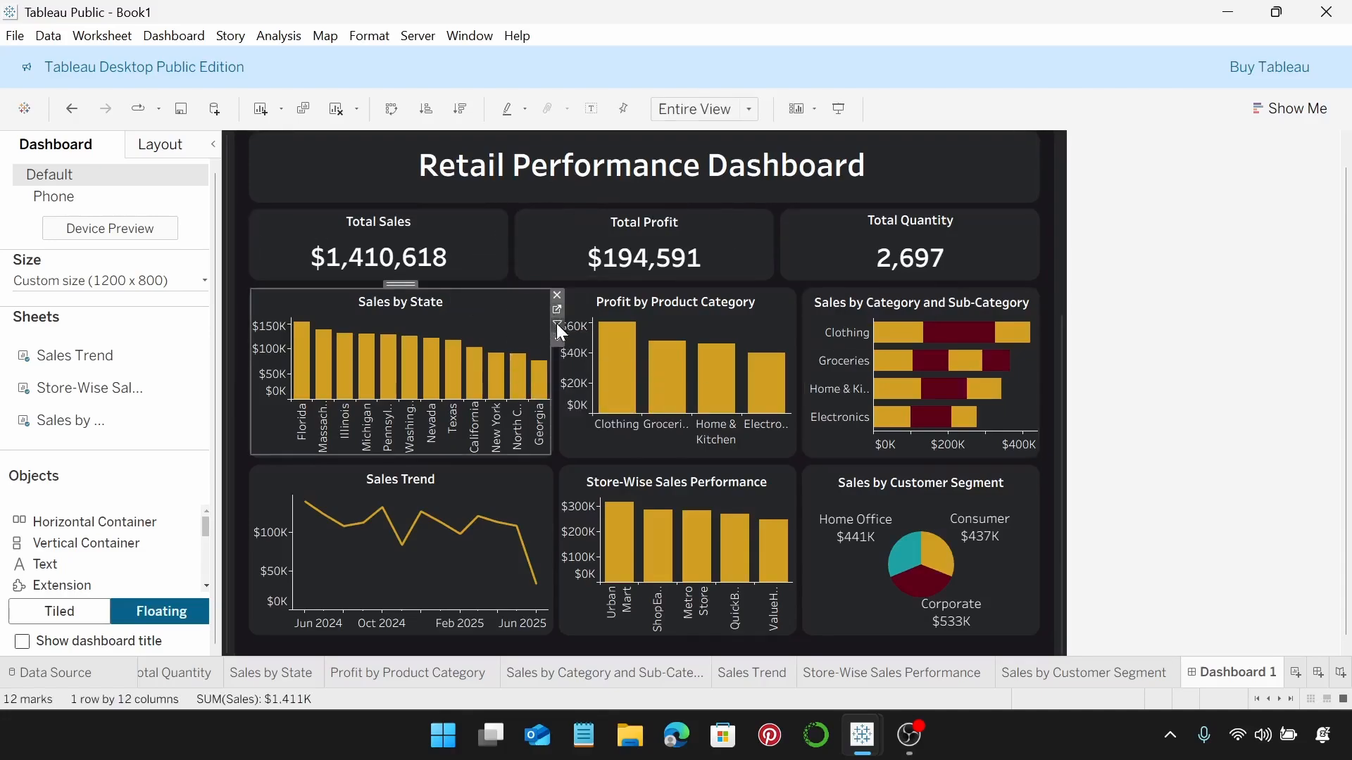
{"action": "left_click", "coordinate": [297, 383]}
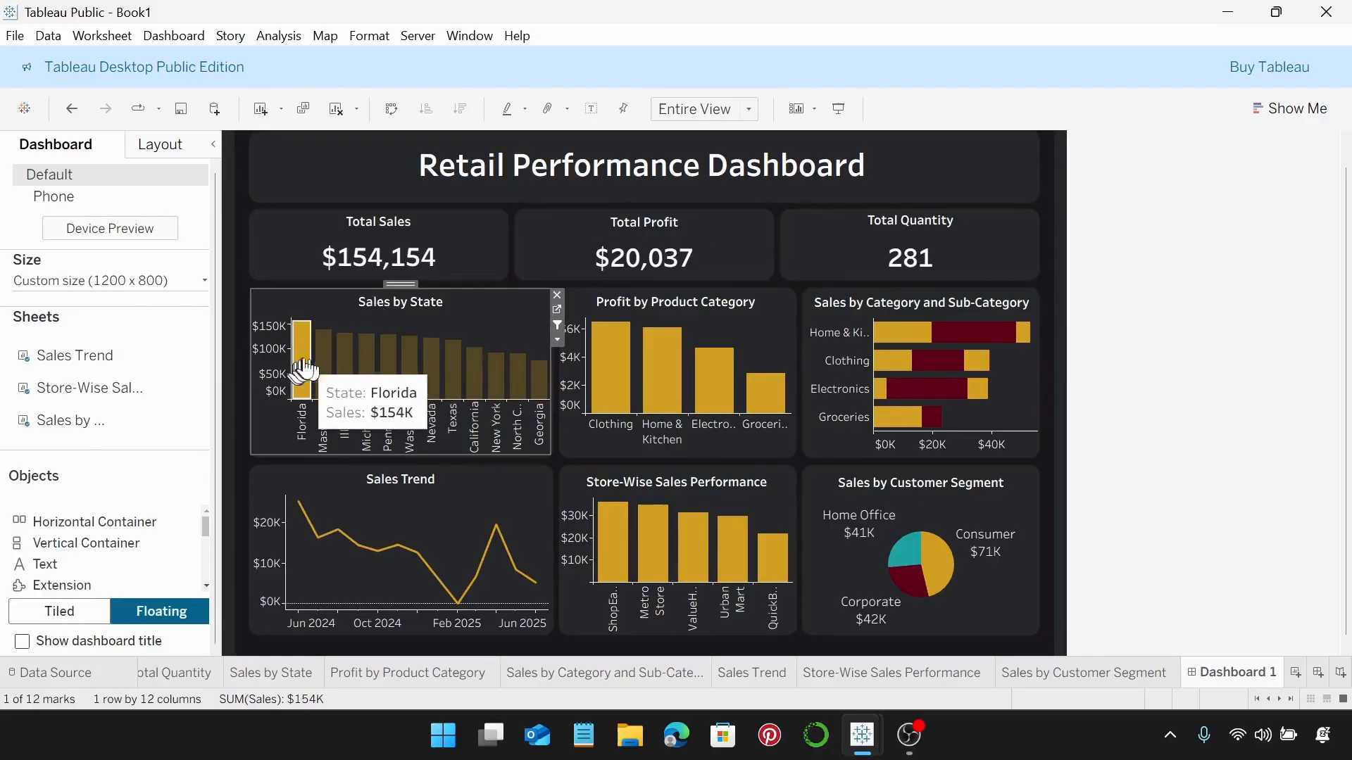
{"action": "mouse_move", "coordinate": [317, 368]}
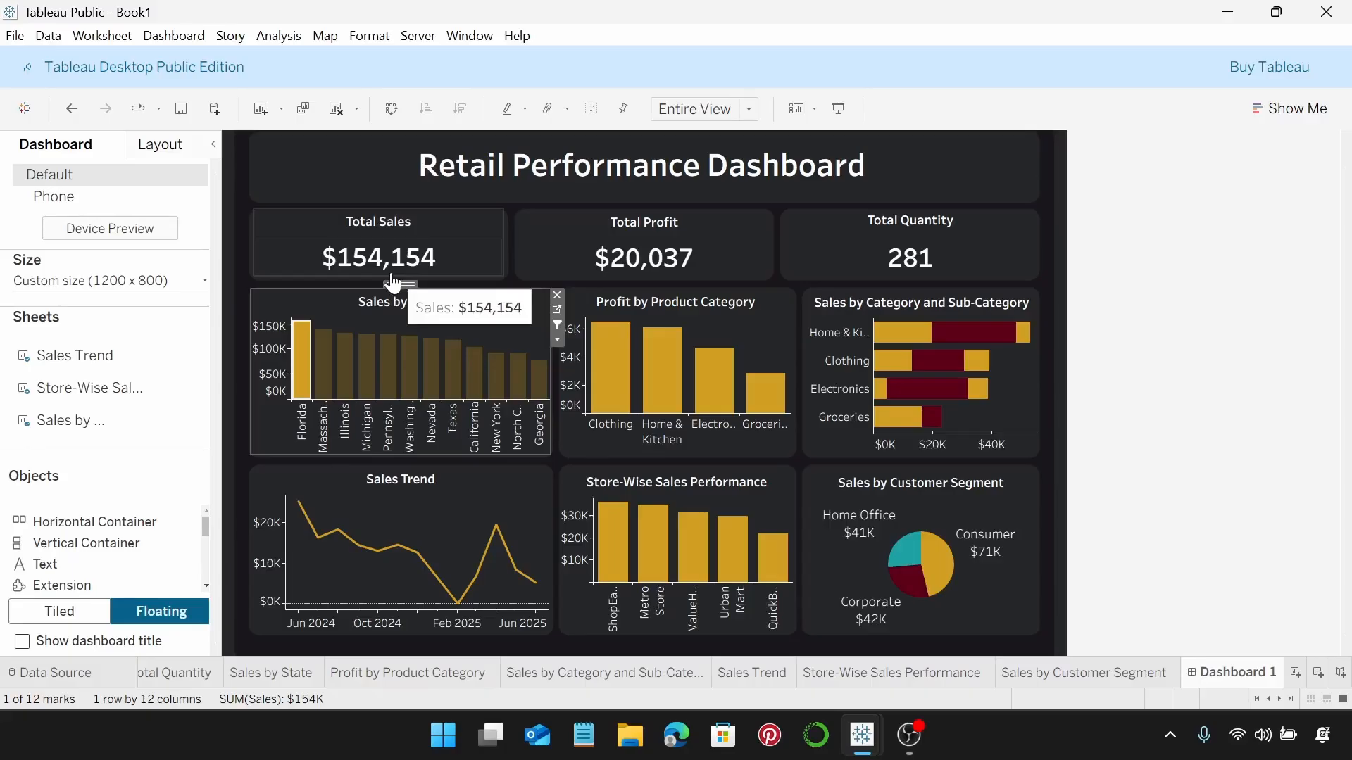
{"action": "mouse_move", "coordinate": [595, 264]}
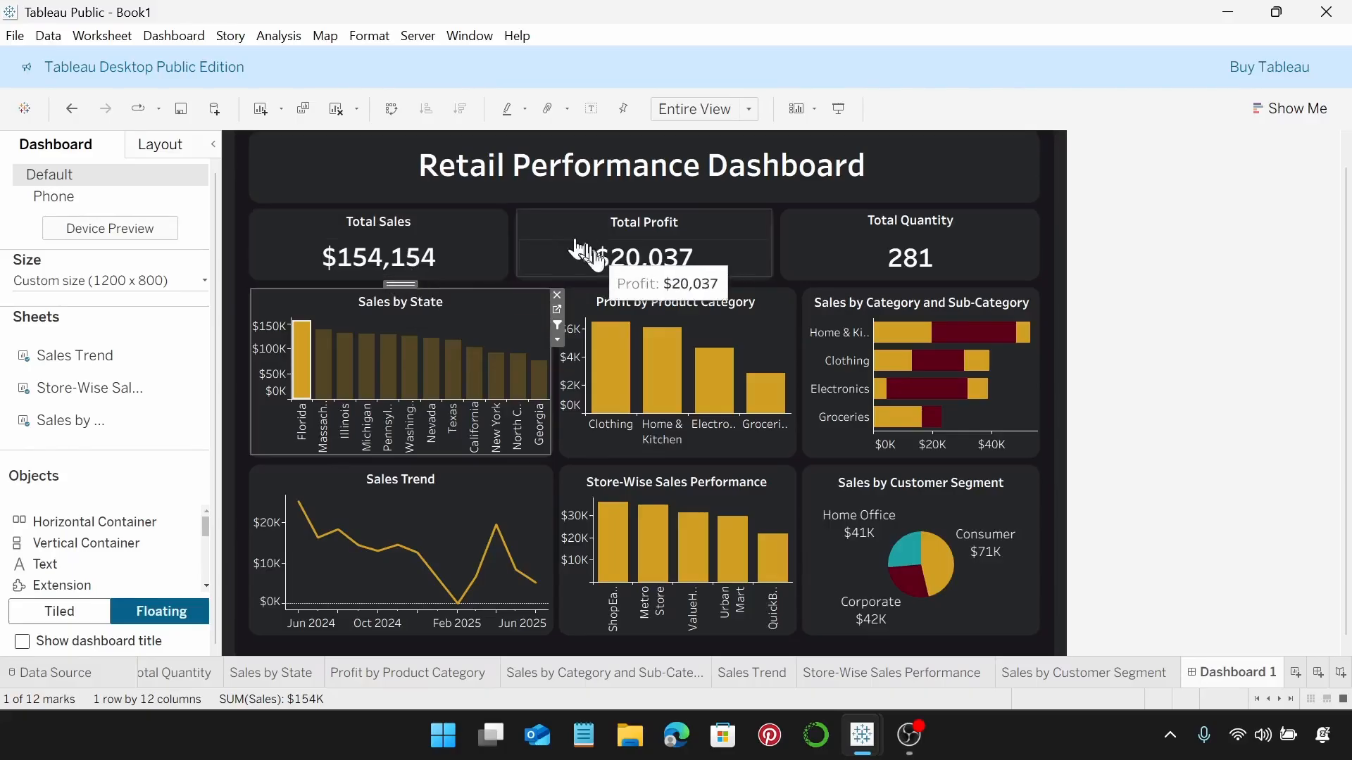
{"action": "mouse_move", "coordinate": [993, 269]}
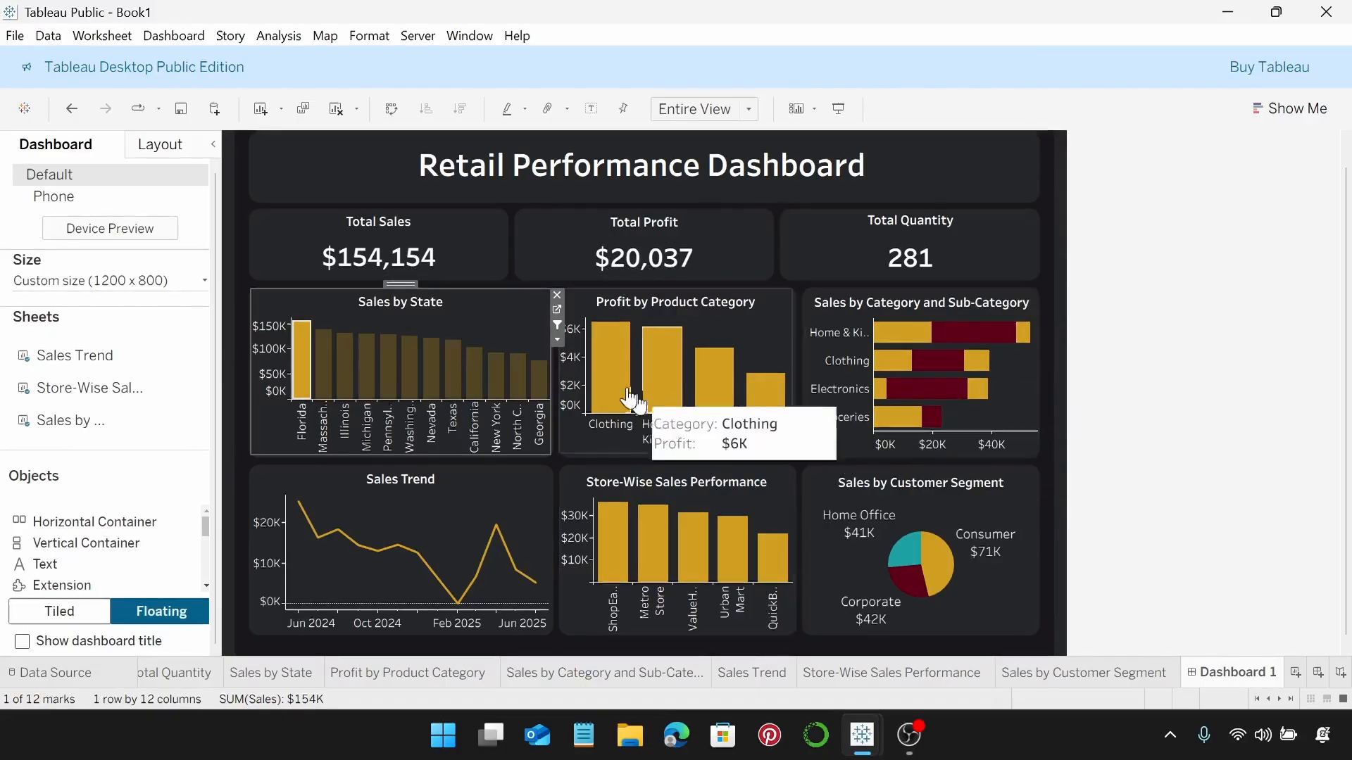
{"action": "mouse_move", "coordinate": [739, 363]}
{"action": "mouse_move", "coordinate": [626, 363]}
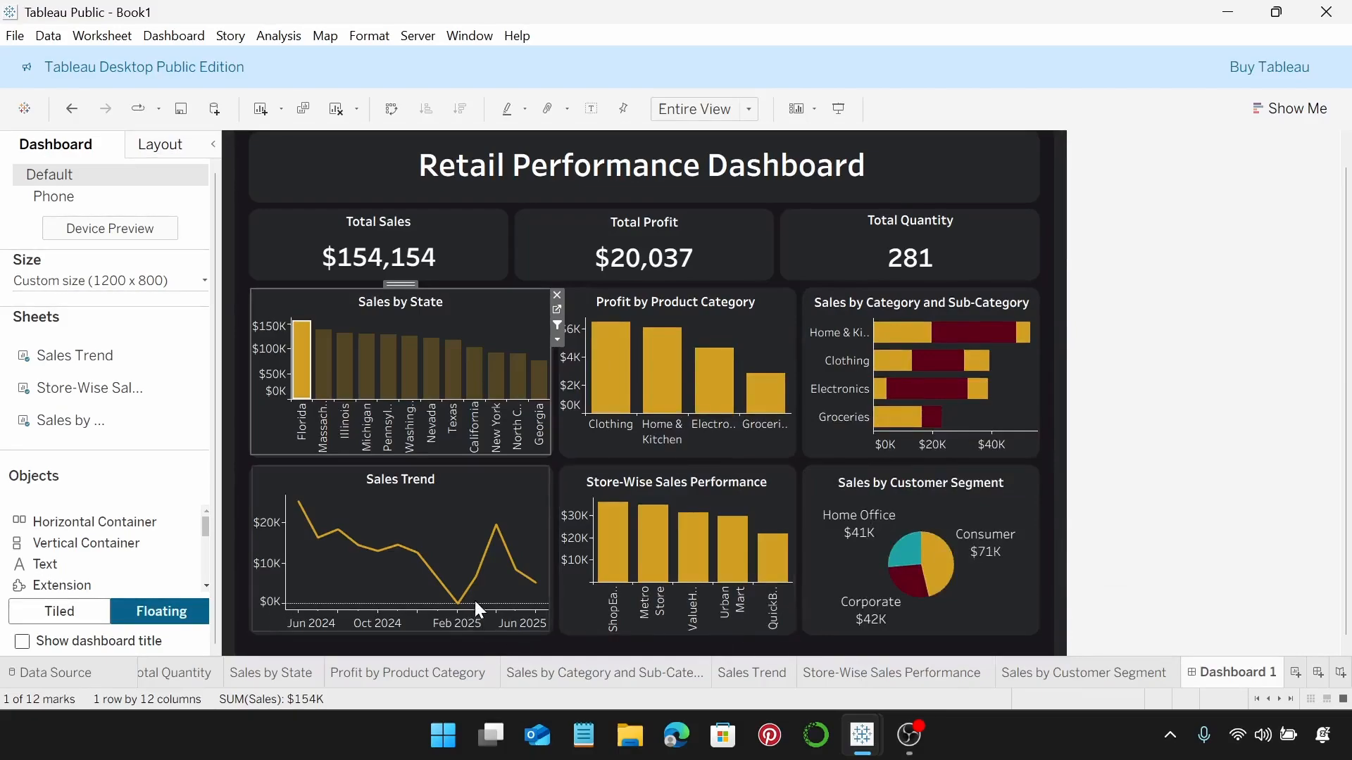
Step: Filter the dashboard by Illinois, Washington and Georgia in turn, and clear the state selection
{"action": "left_click", "coordinate": [342, 374]}
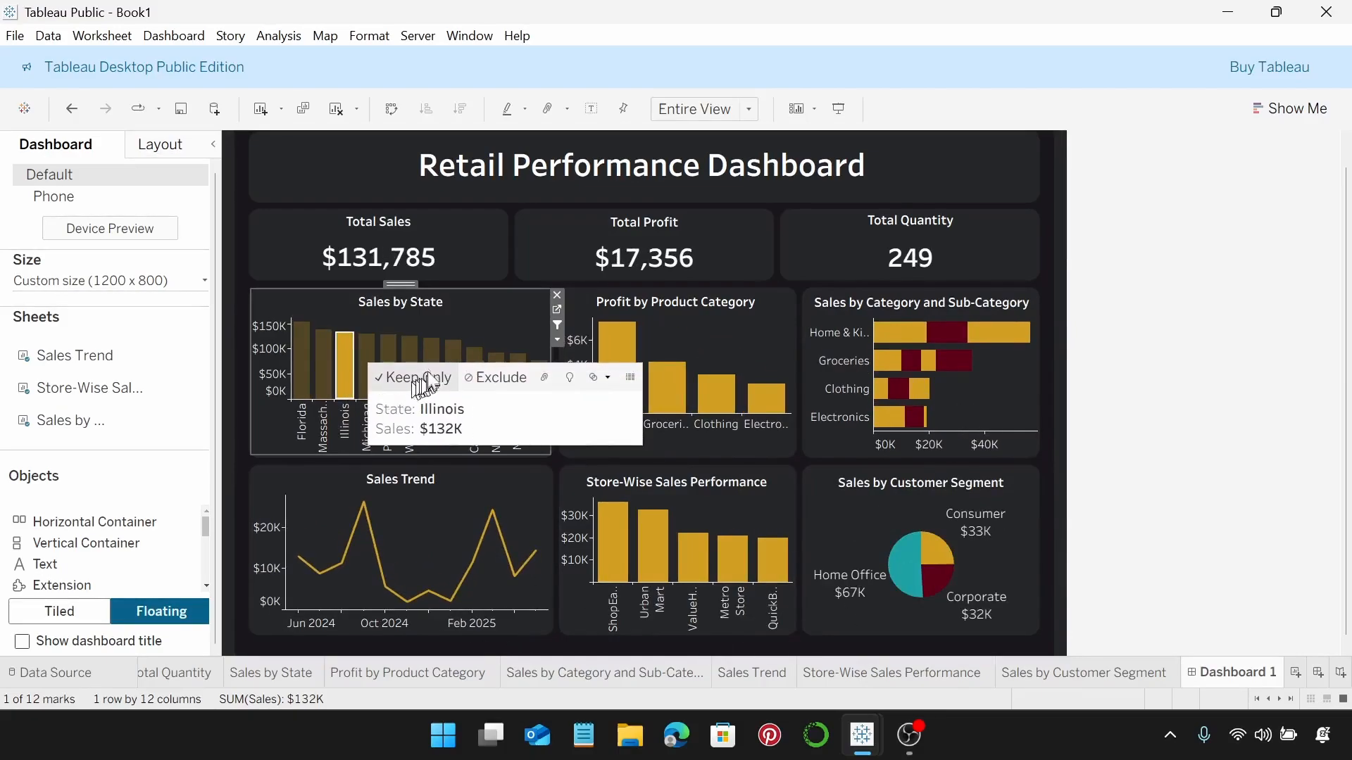
{"action": "left_click", "coordinate": [419, 365]}
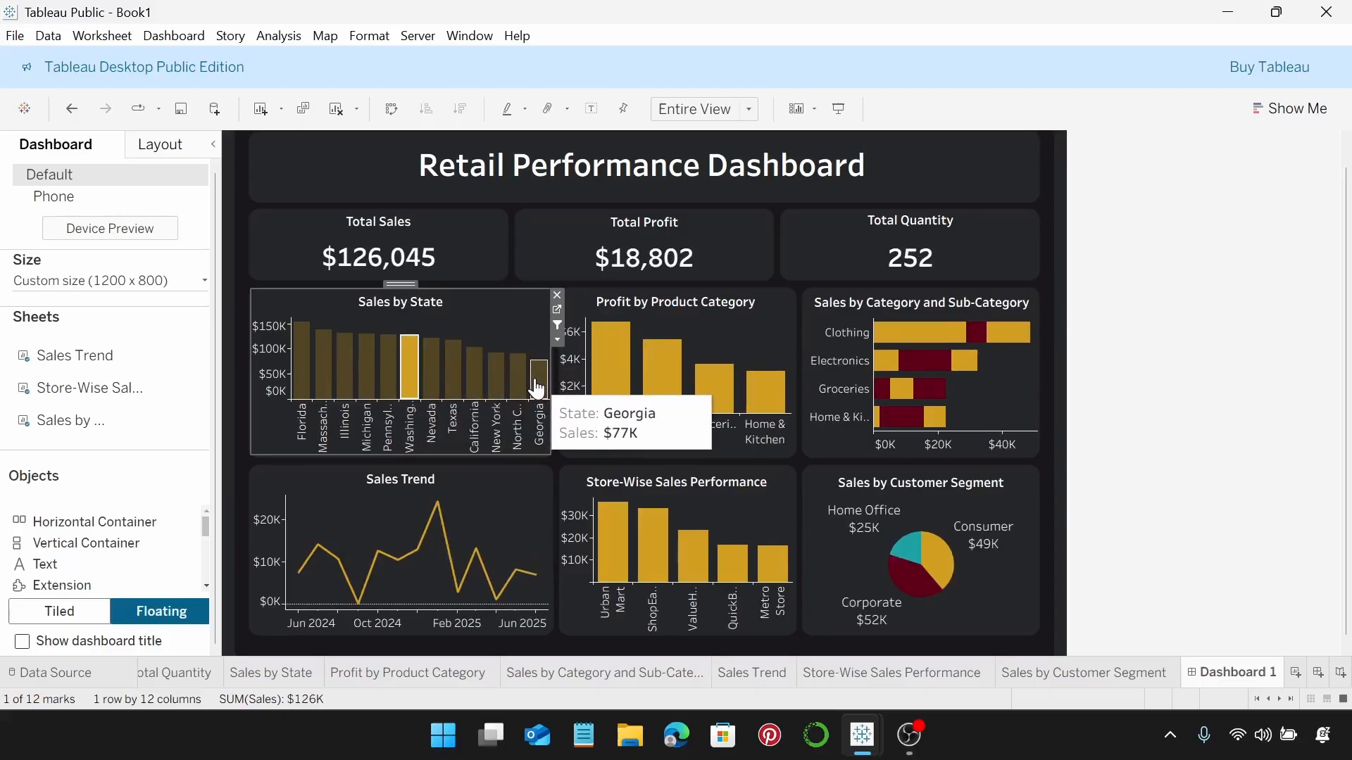
{"action": "left_click", "coordinate": [537, 388]}
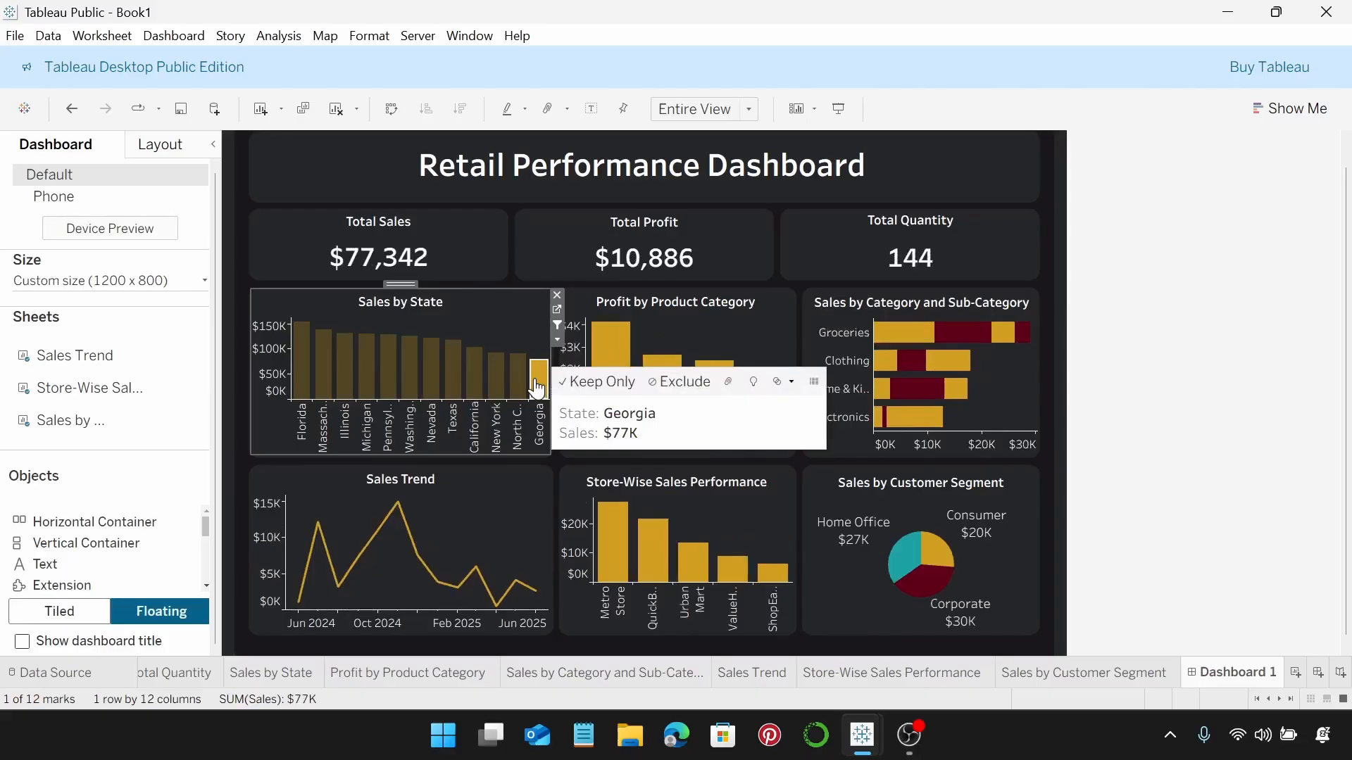
{"action": "left_click", "coordinate": [536, 387]}
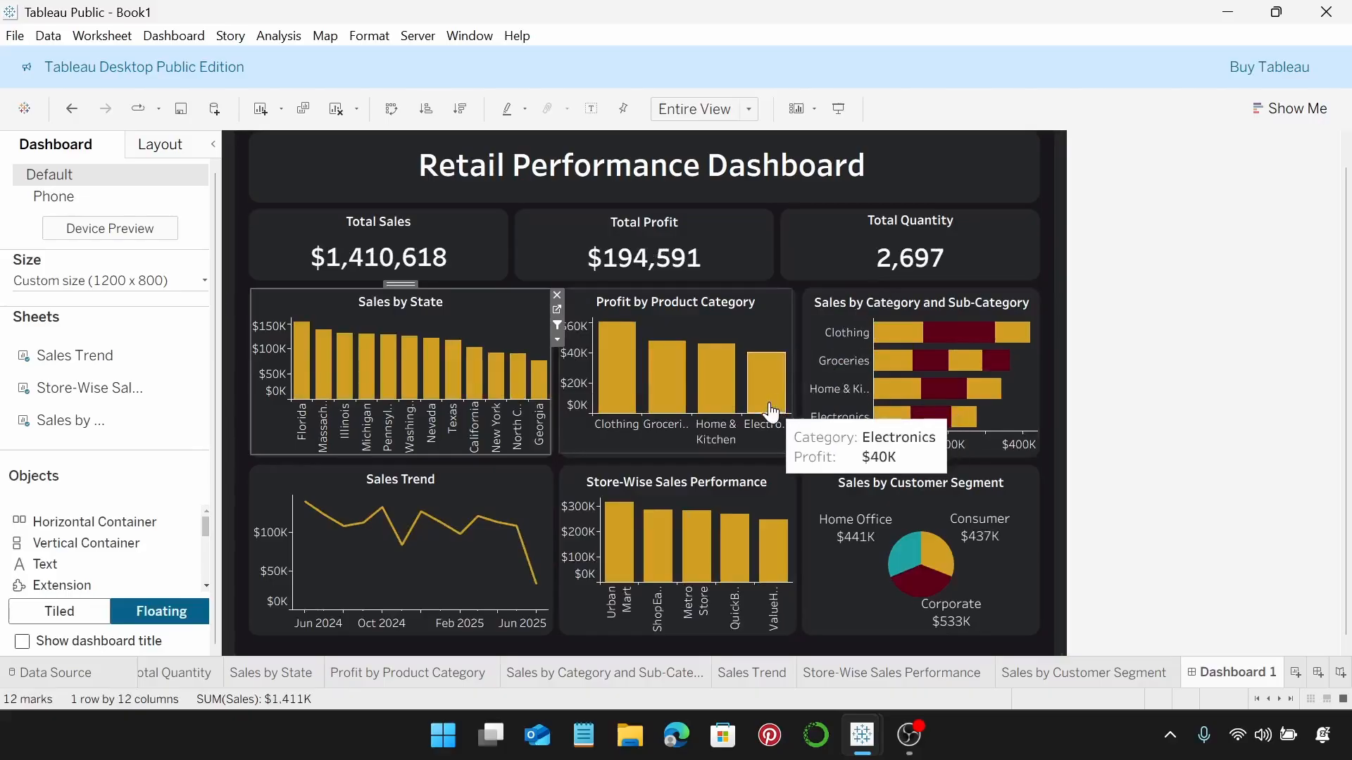
Step: Use the Profit by Product Category chart as a dashboard filter, testing it with Clothing, Groceries and Home & Kitchen before clearing the selection
{"action": "left_click", "coordinate": [758, 335]}
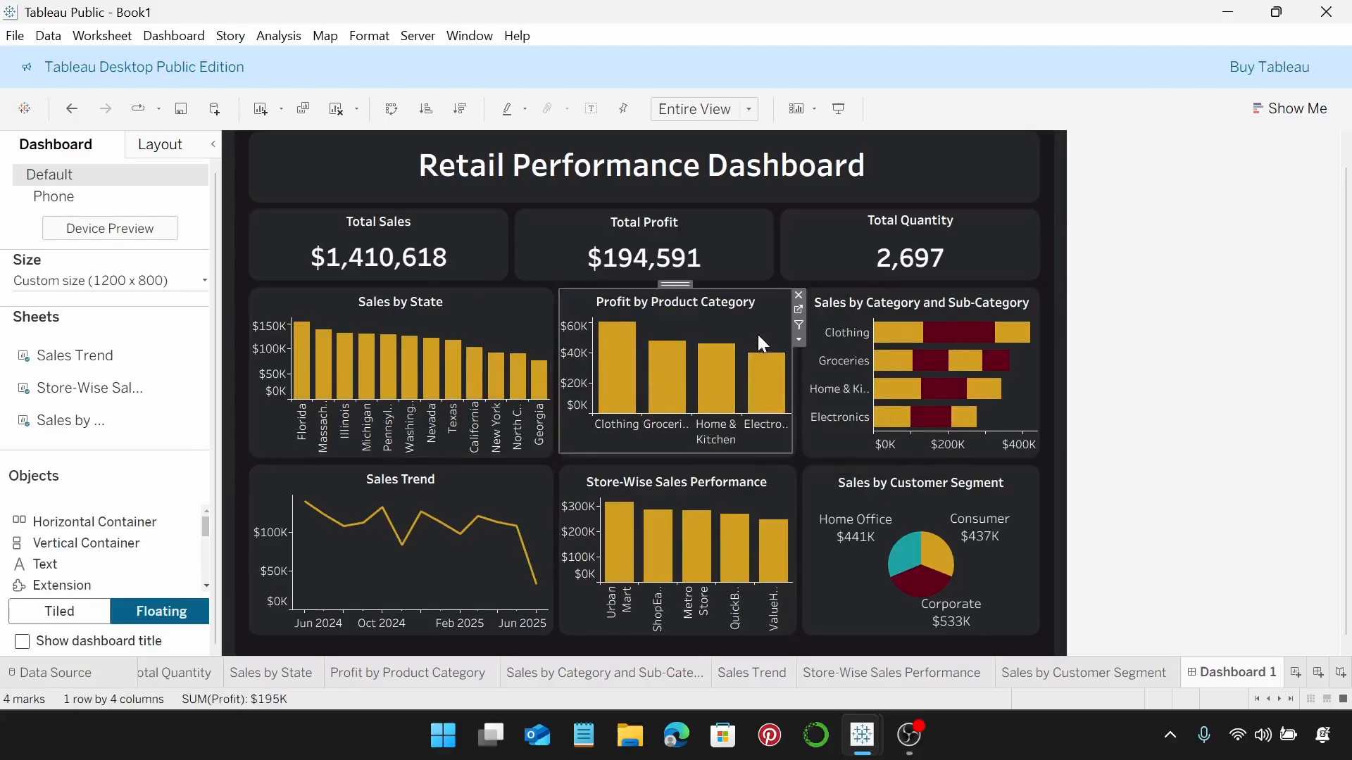
{"action": "left_click", "coordinate": [799, 326]}
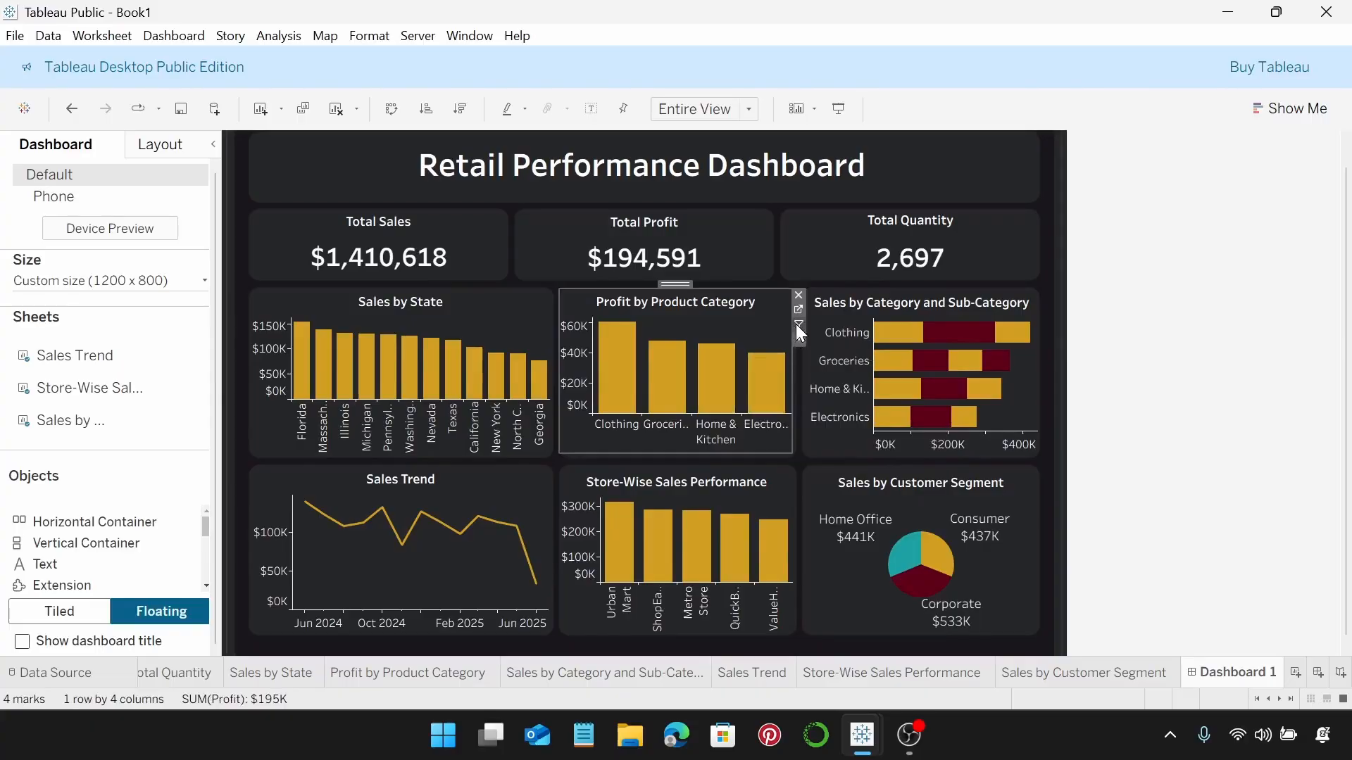
{"action": "left_click", "coordinate": [619, 359]}
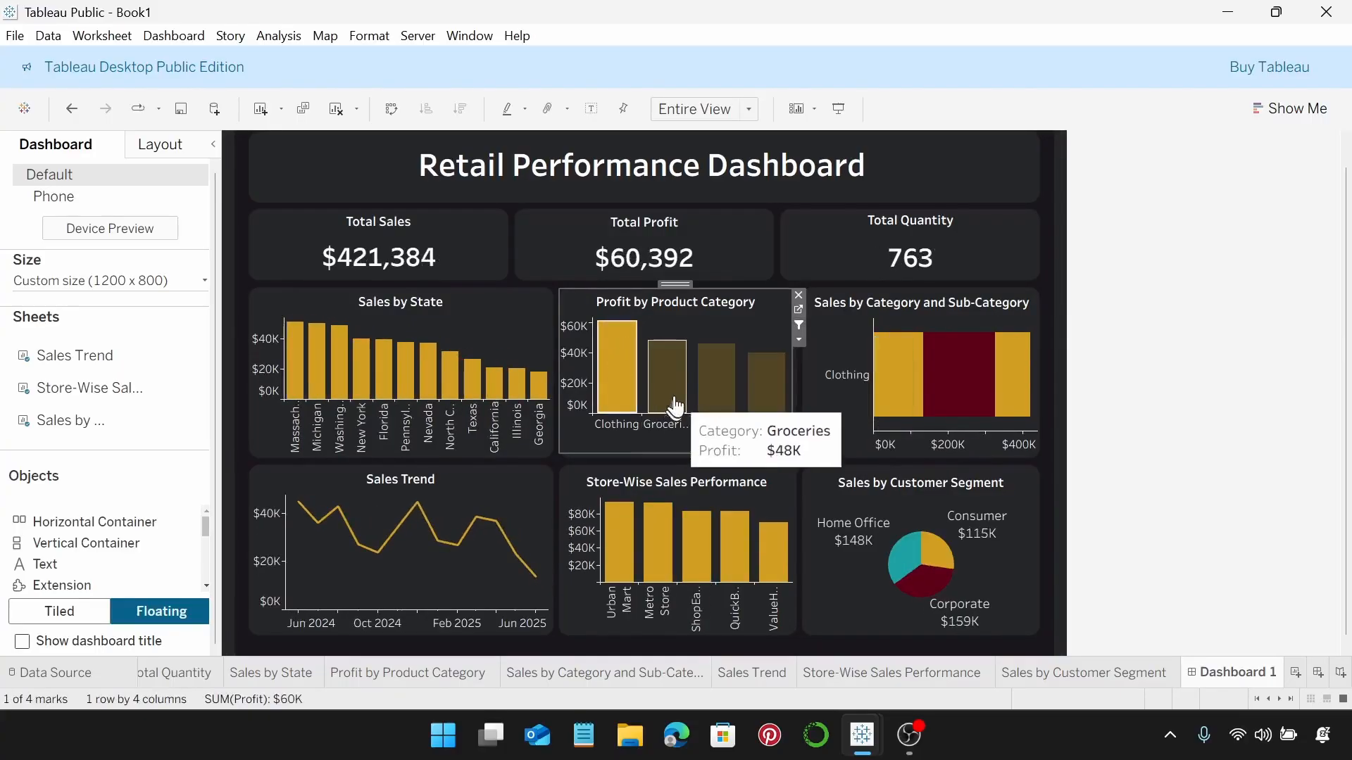
{"action": "left_click", "coordinate": [674, 398]}
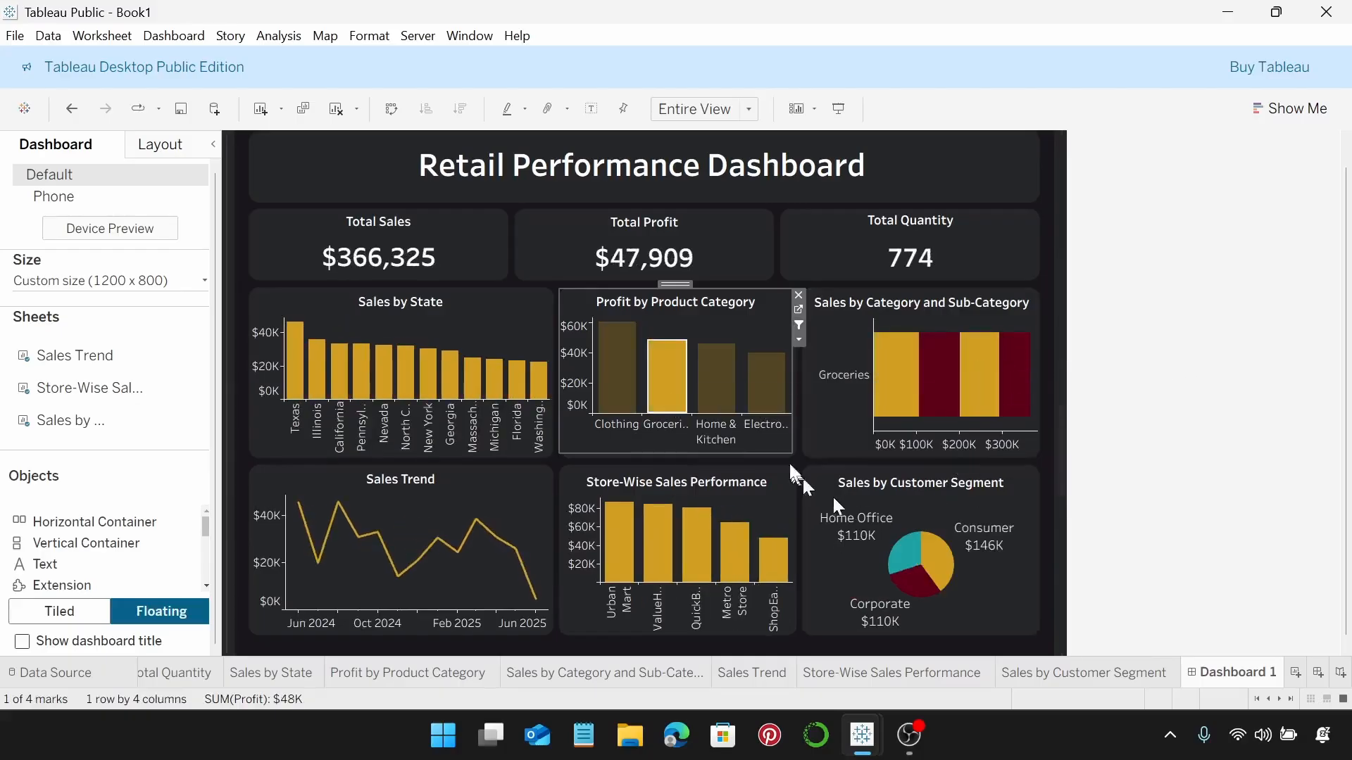
{"action": "left_click", "coordinate": [723, 387]}
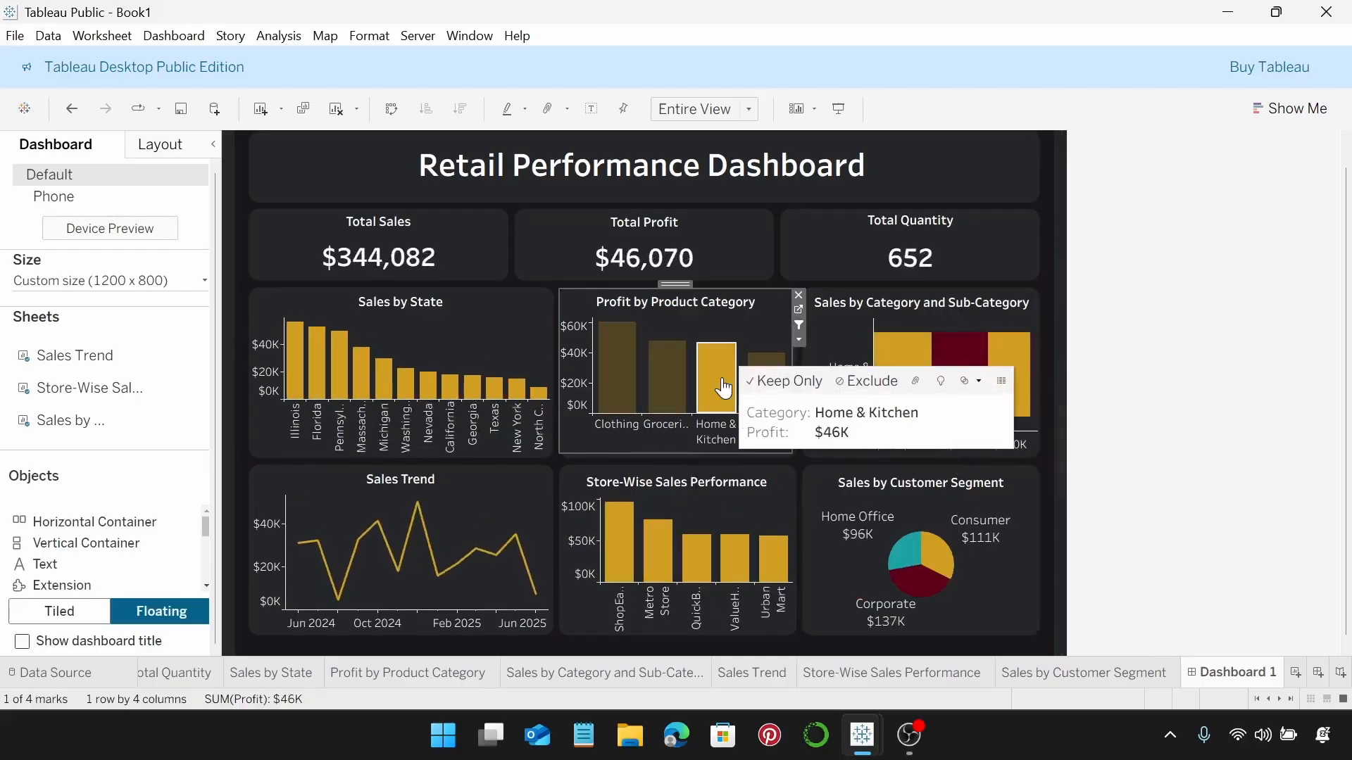
{"action": "left_click", "coordinate": [723, 388]}
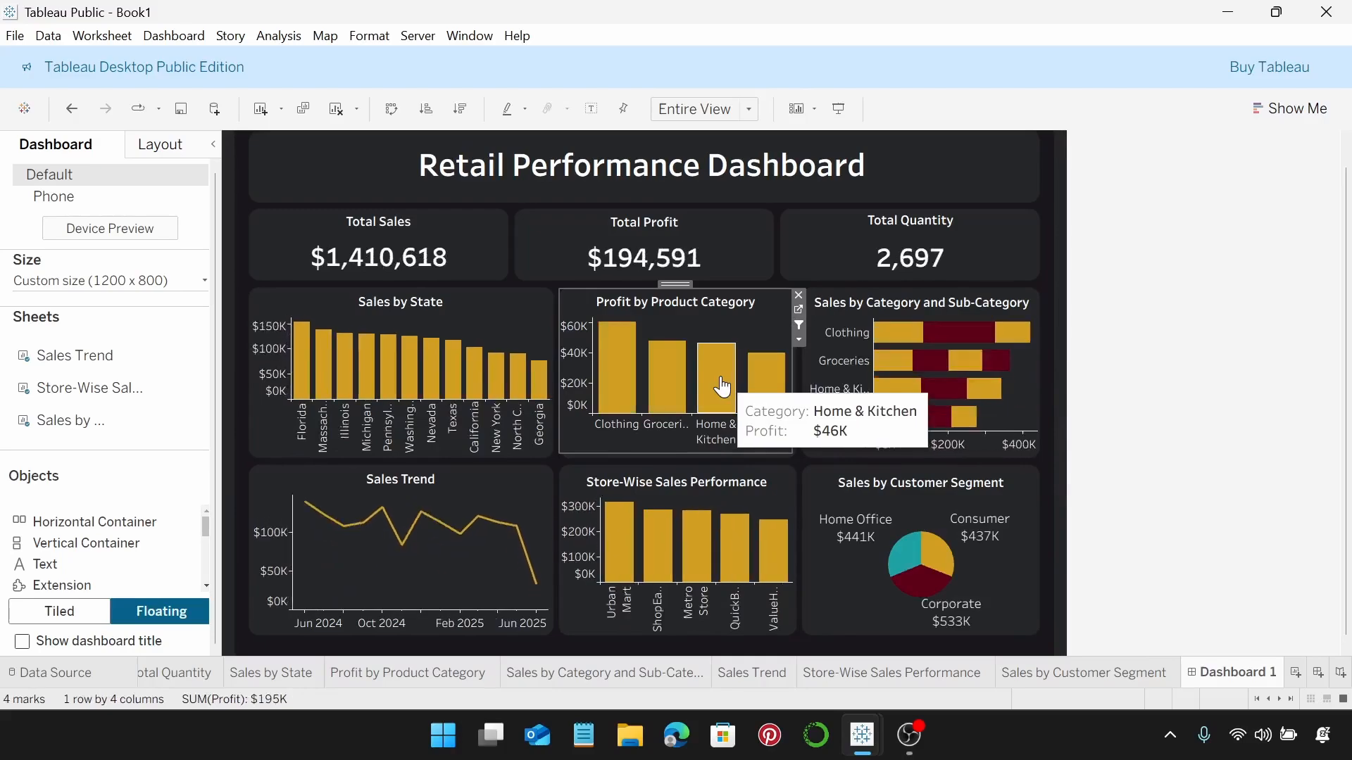
Step: Use the Store-Wise Sales Performance chart as a dashboard filter, testing it with individual stores up to ValueHub before clearing the selection
{"action": "left_click", "coordinate": [712, 491]}
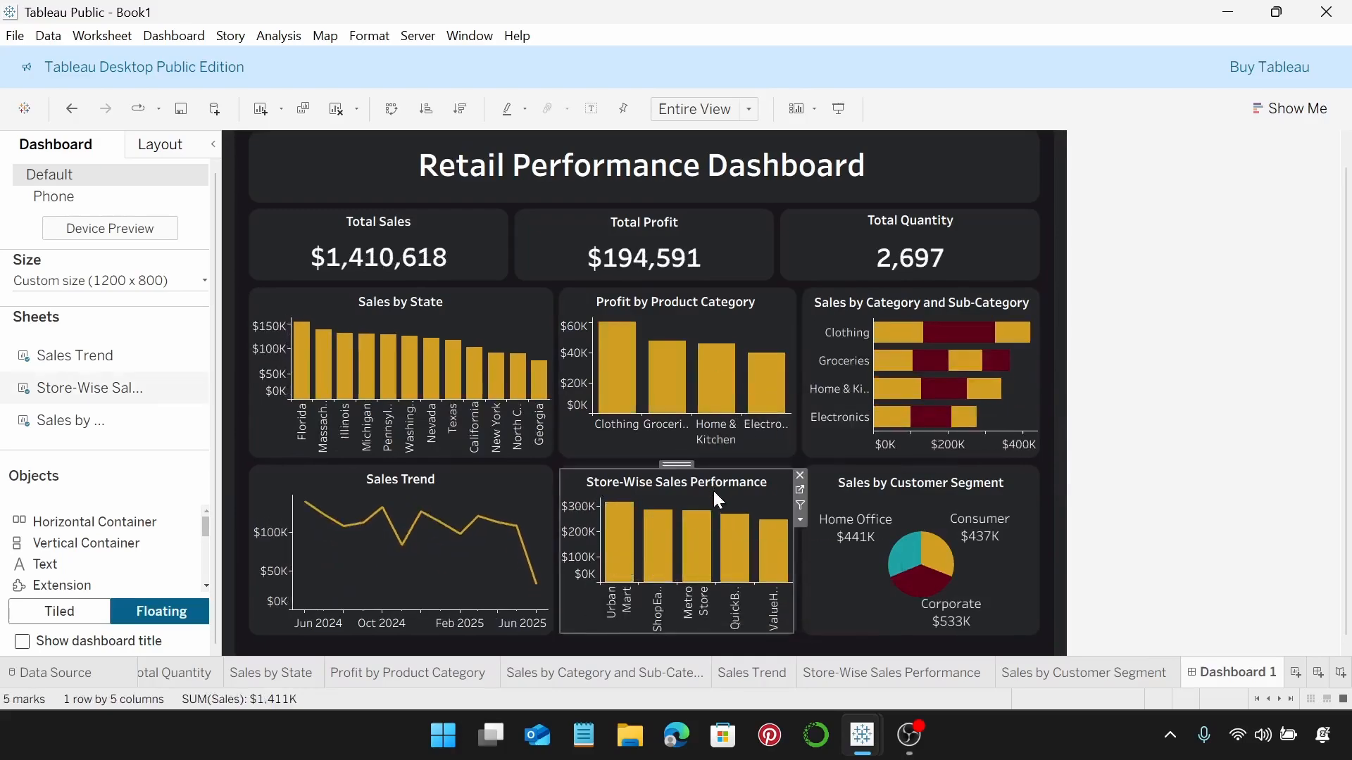
{"action": "left_click", "coordinate": [801, 506]}
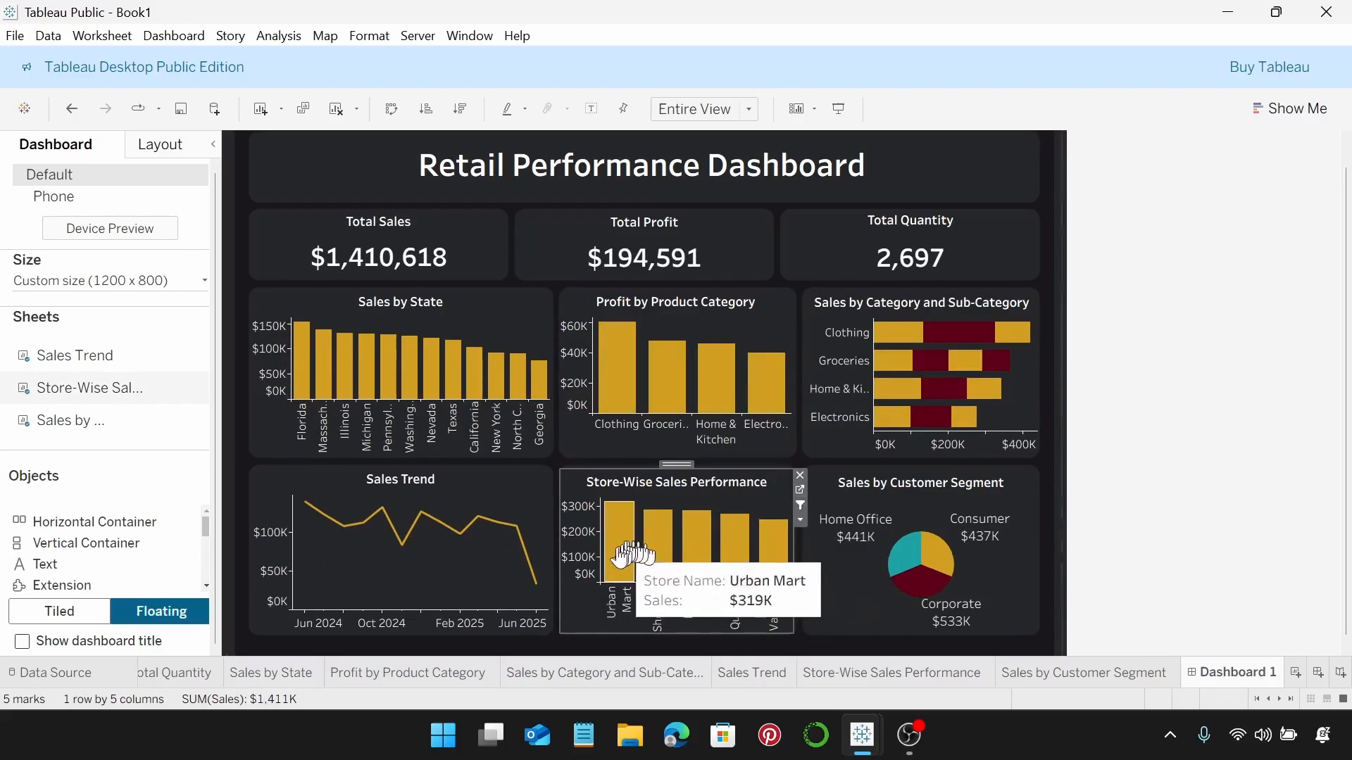
{"action": "left_click", "coordinate": [621, 556]}
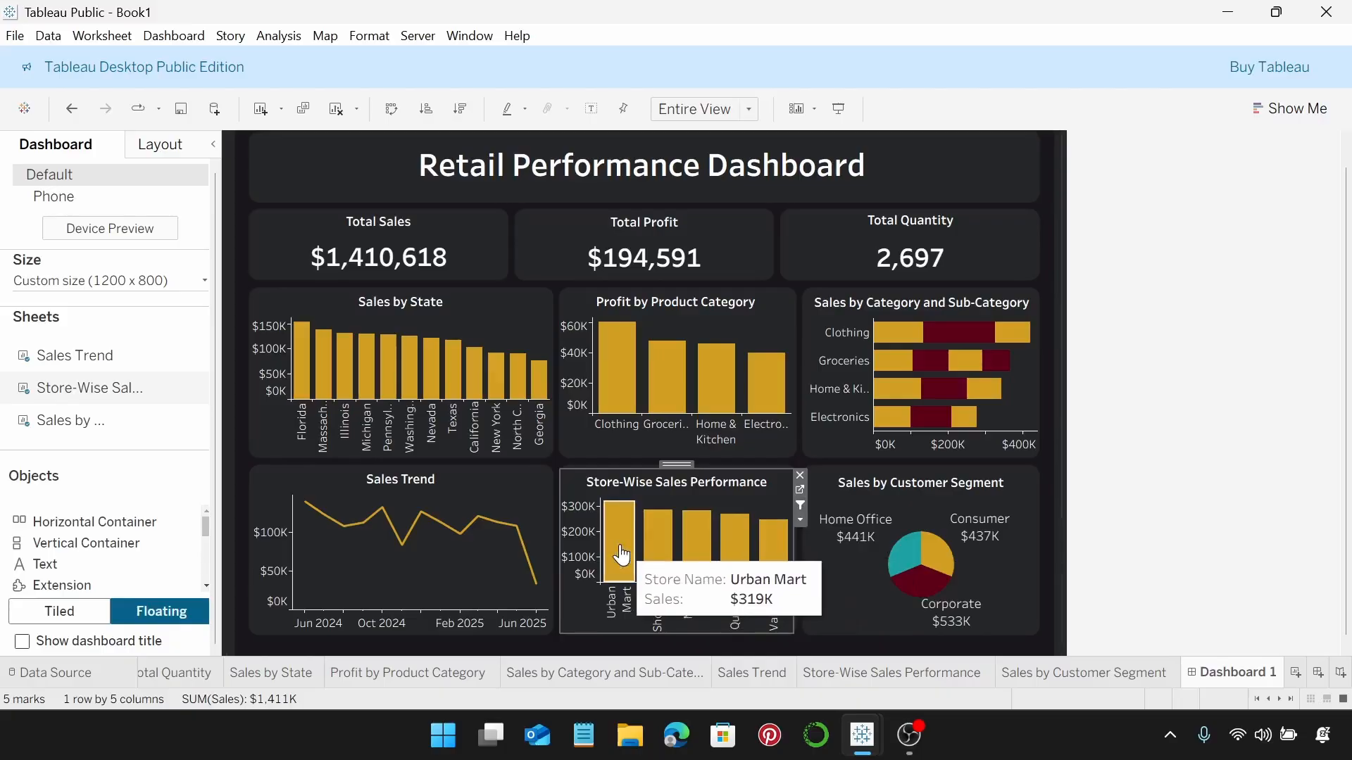
{"action": "left_click", "coordinate": [660, 529]}
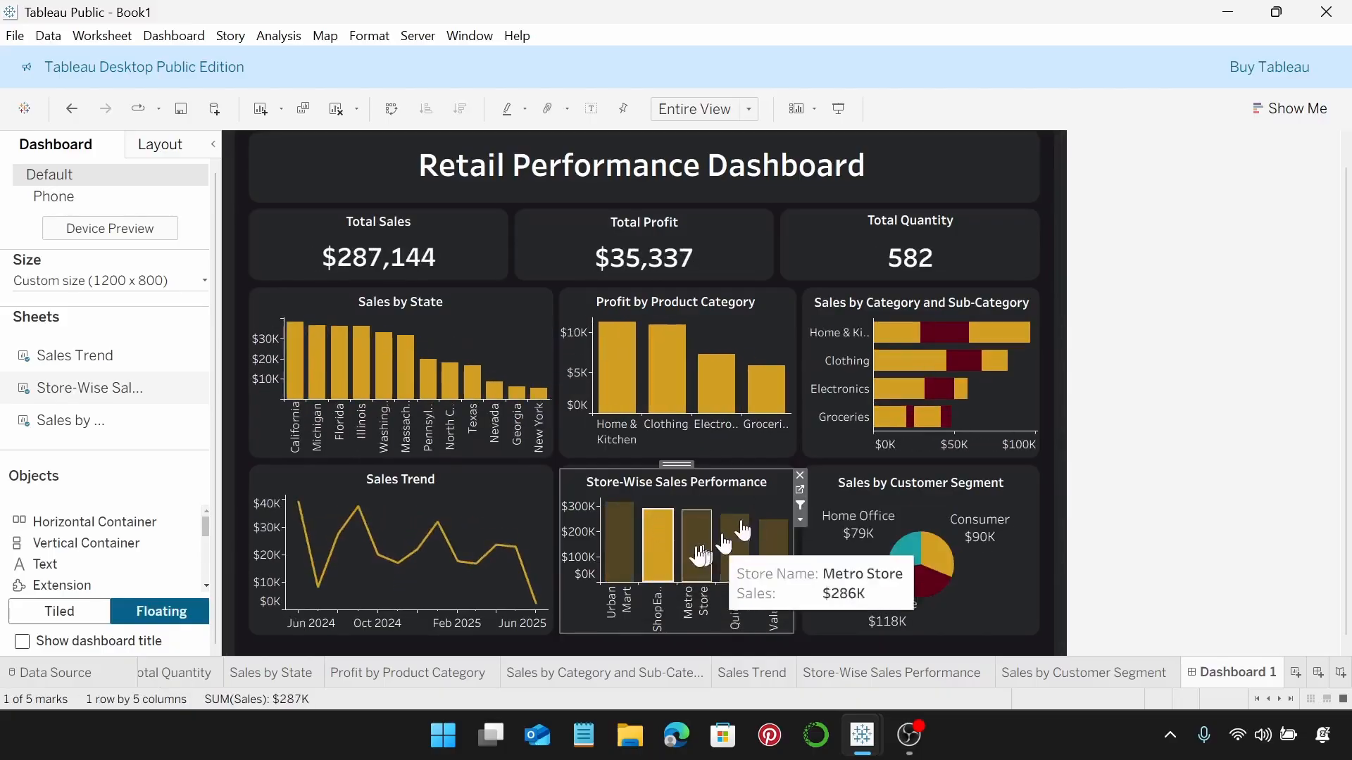
{"action": "left_click", "coordinate": [777, 546]}
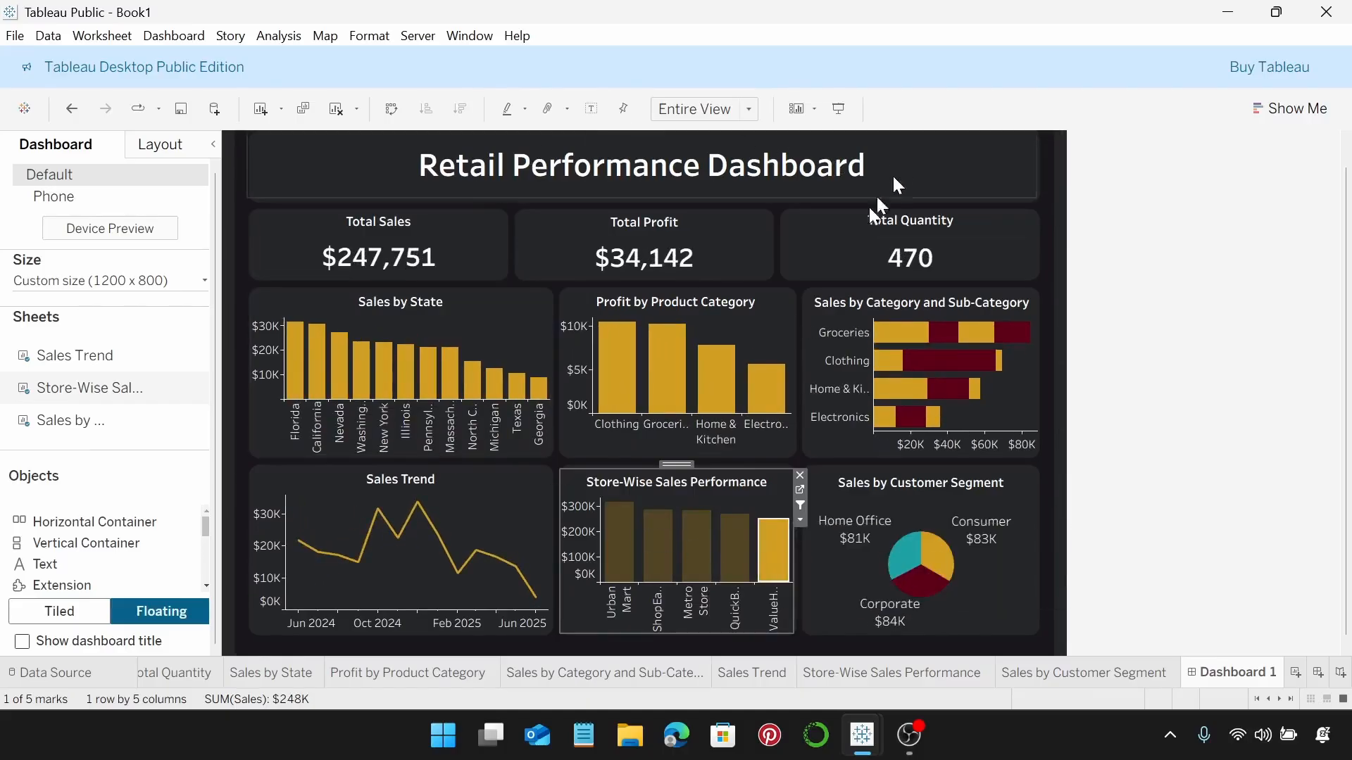
{"action": "mouse_move", "coordinate": [770, 558]}
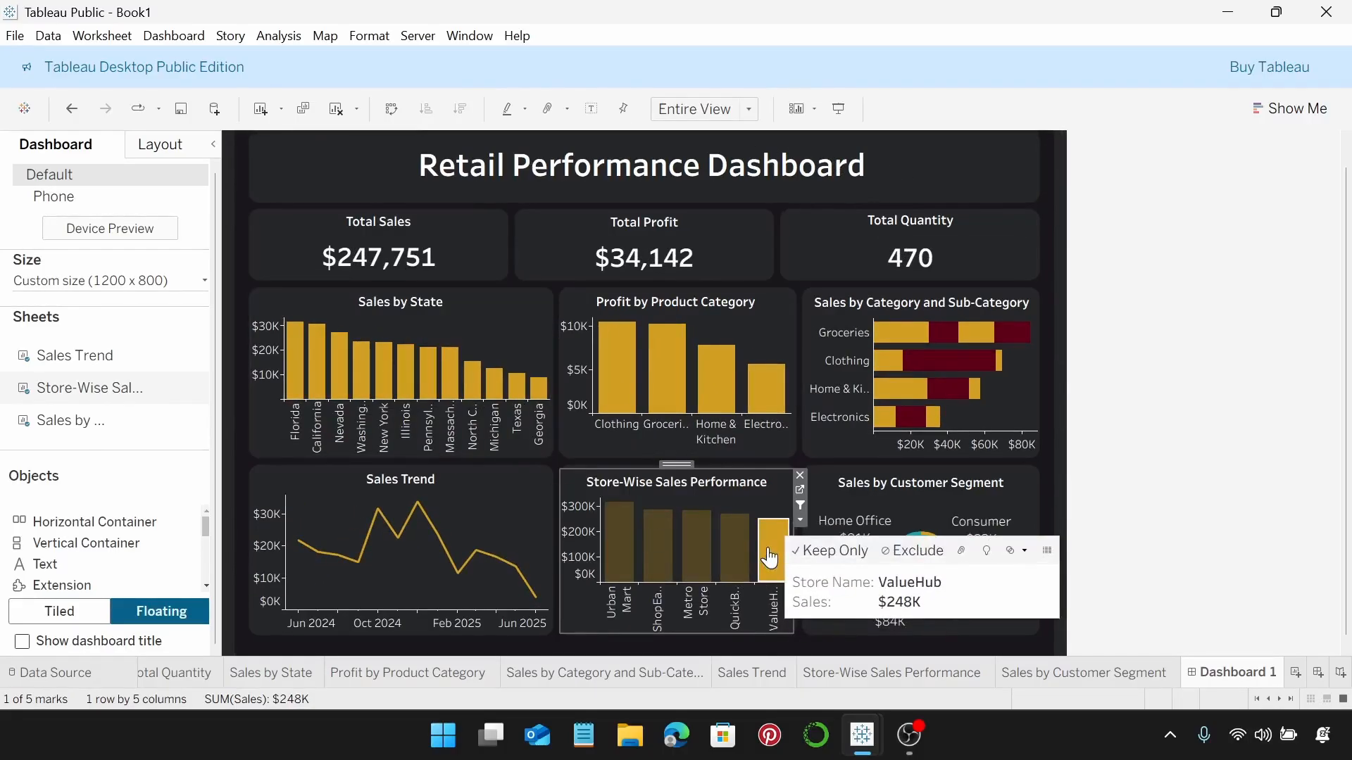
{"action": "left_click", "coordinate": [769, 557]}
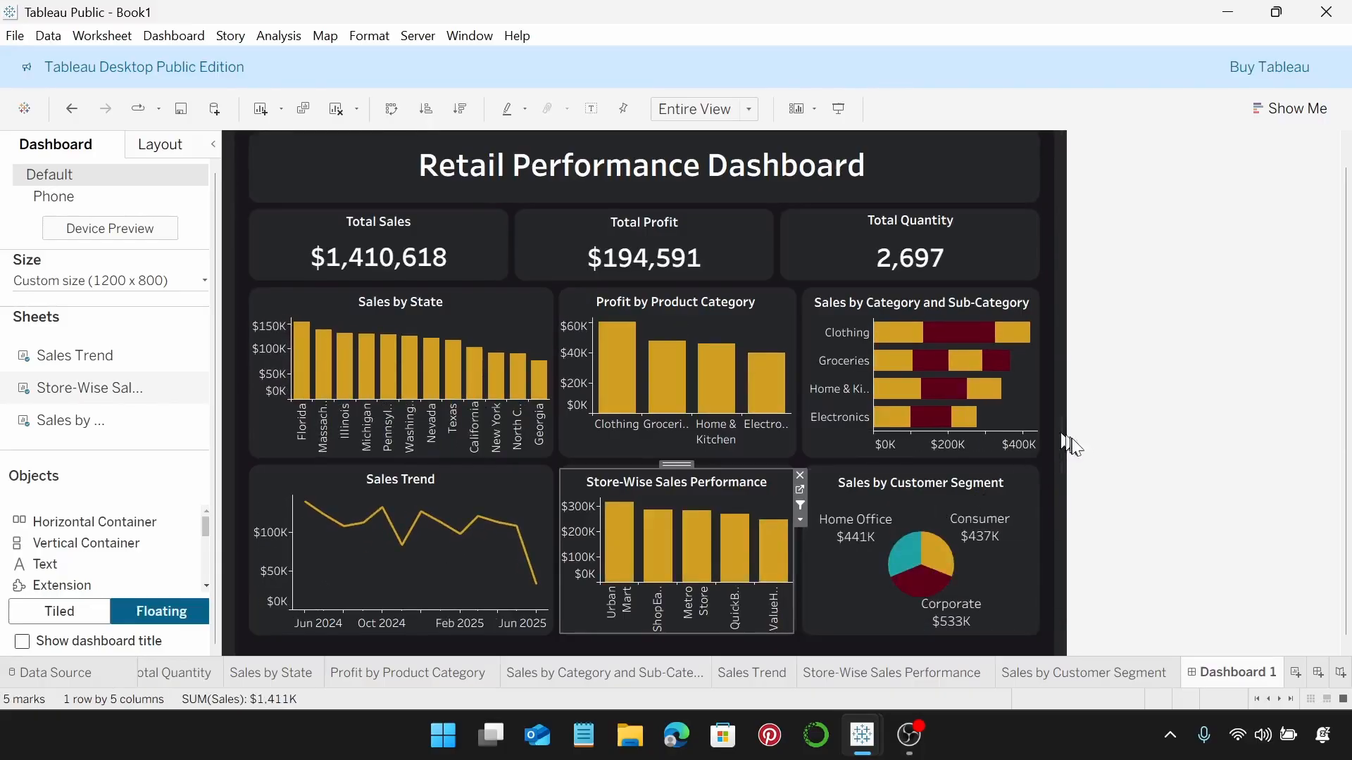
{"action": "left_click", "coordinate": [1112, 442]}
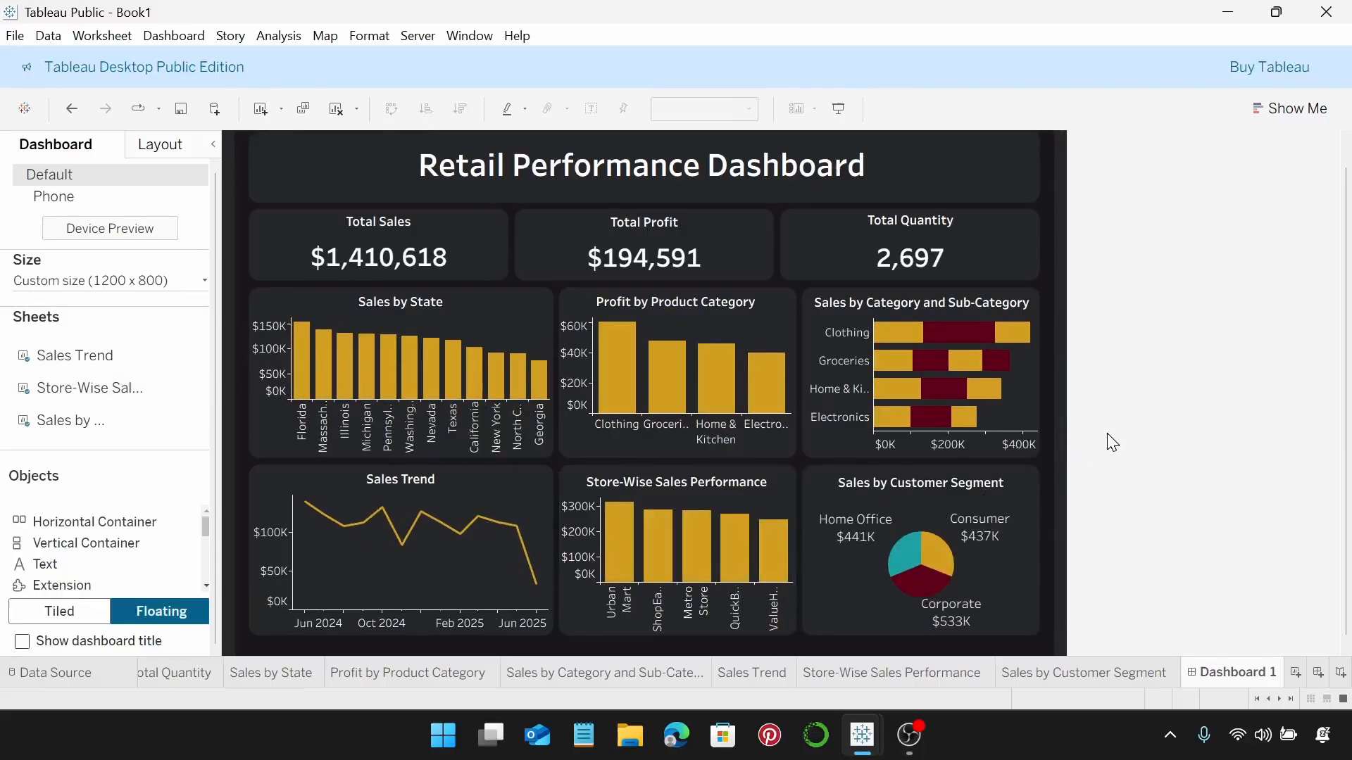